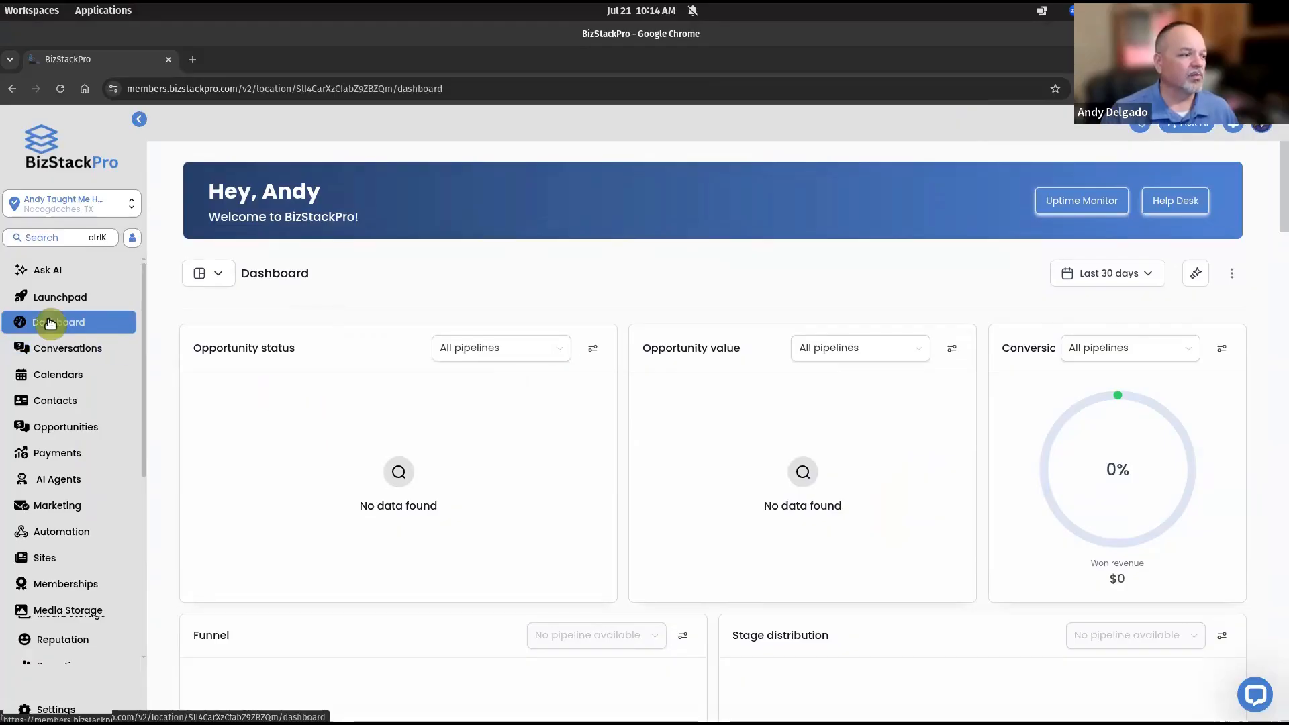
# Open the Andy Taught Me How website's pages and preview the live Digital Marketing Glossary page
pyautogui.click(47, 559)
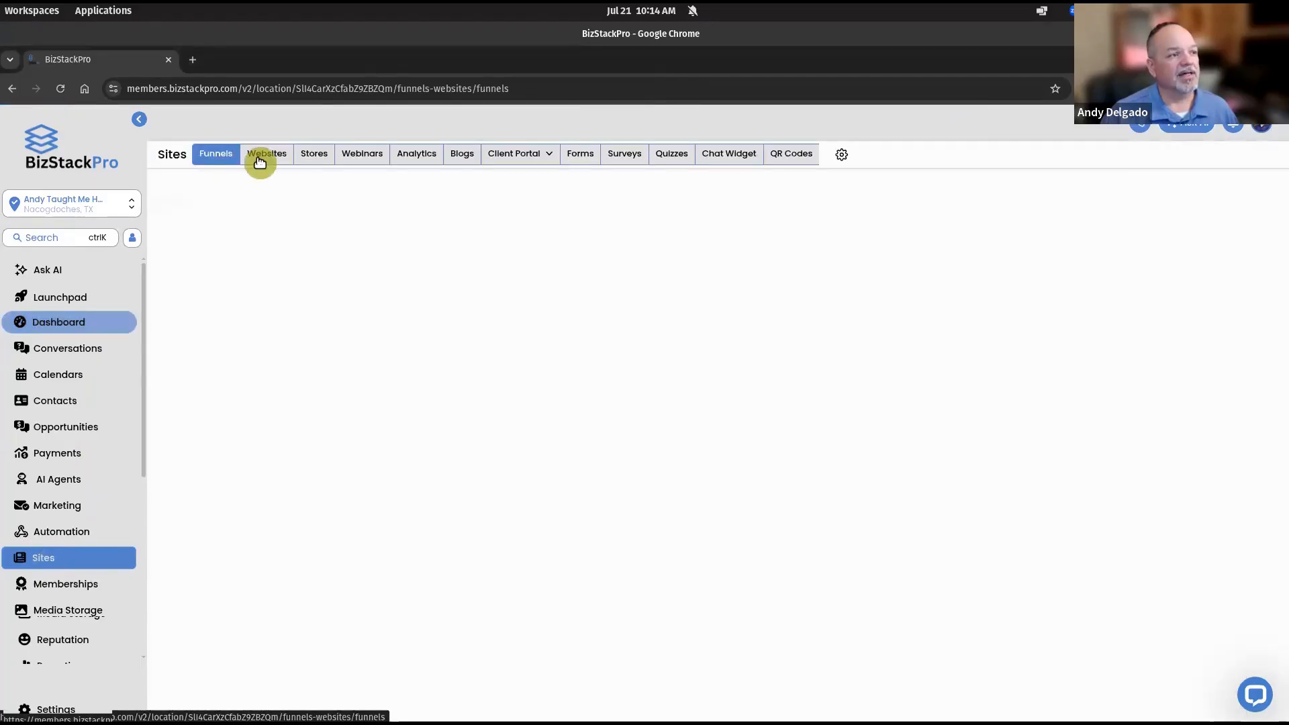
pyautogui.click(260, 158)
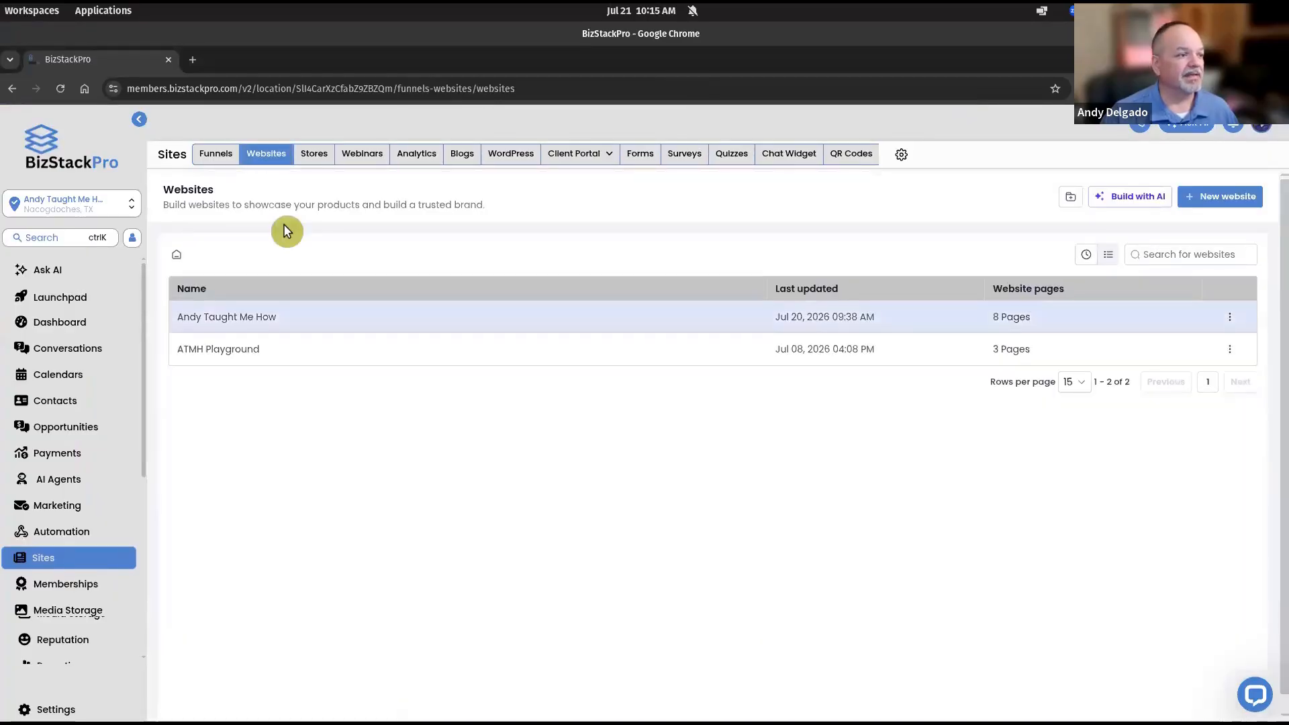
pyautogui.click(229, 316)
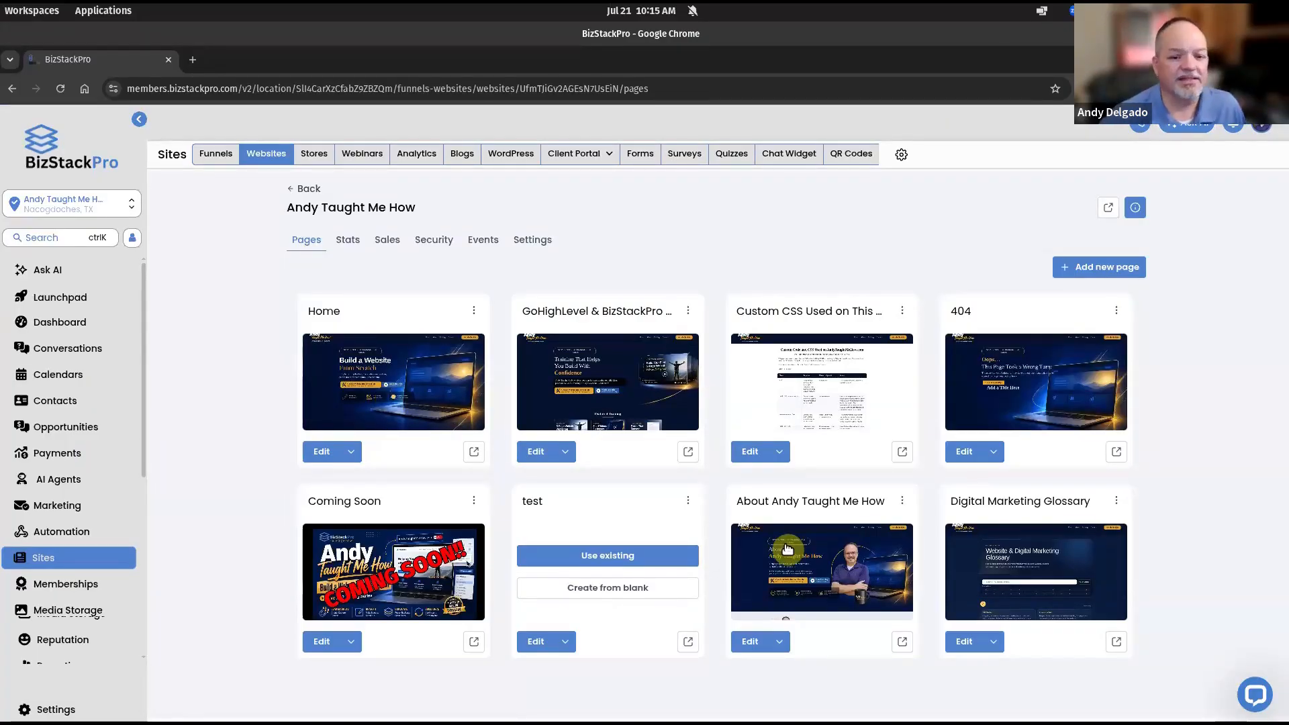
pyautogui.click(1115, 646)
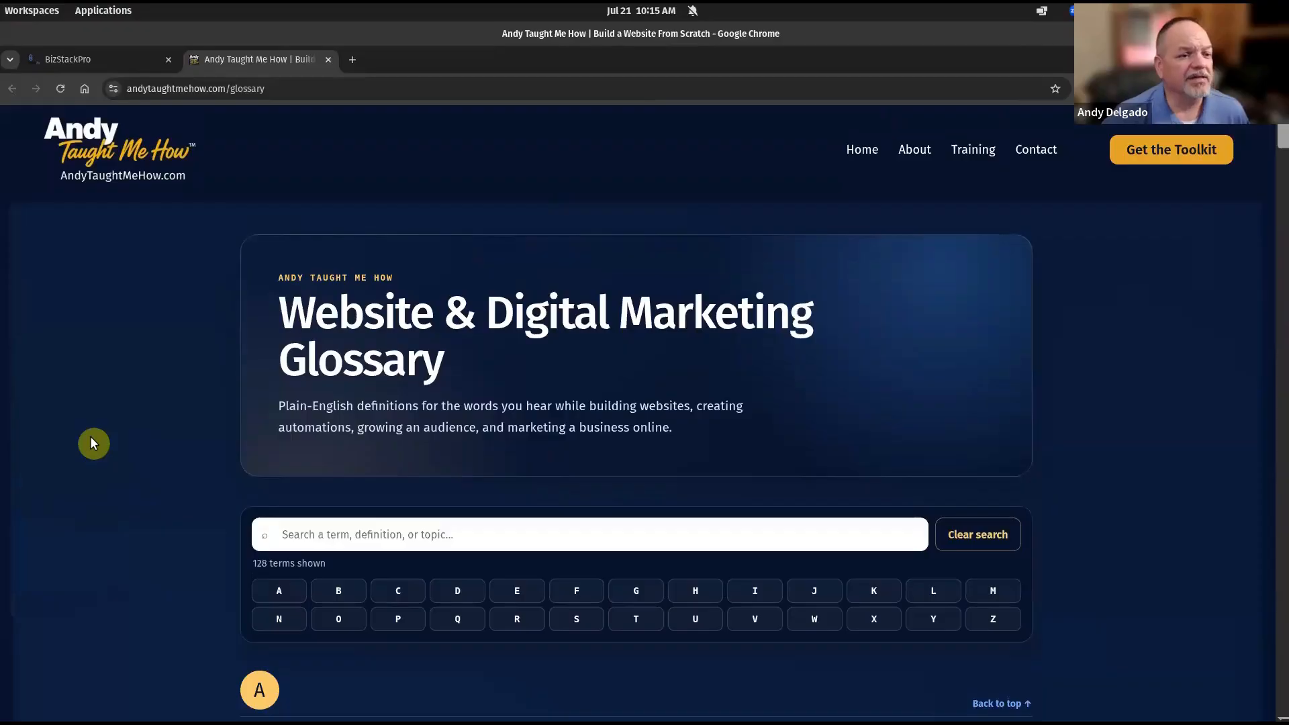
# Browse the live glossary, jump to the D terms, then close the preview tab
pyautogui.scroll(-5, 91, 438)
pyautogui.scroll(-1, 92, 440)
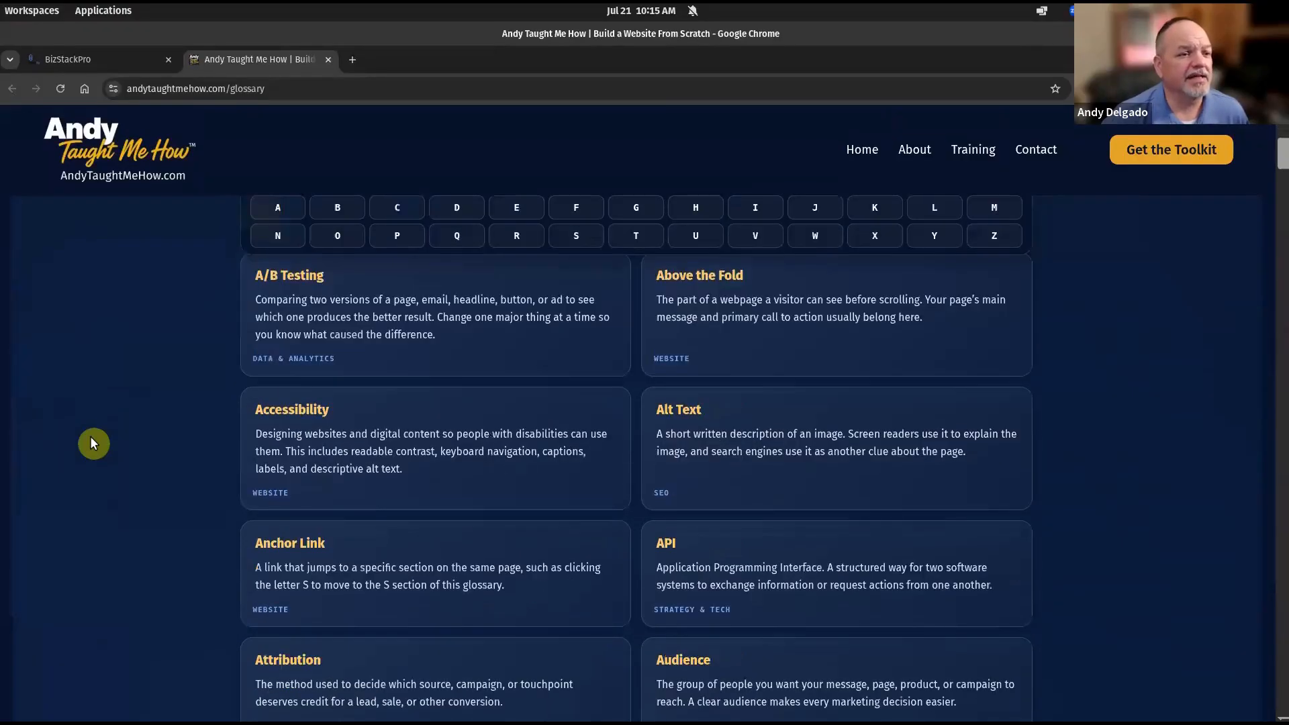
pyautogui.scroll(1, 92, 440)
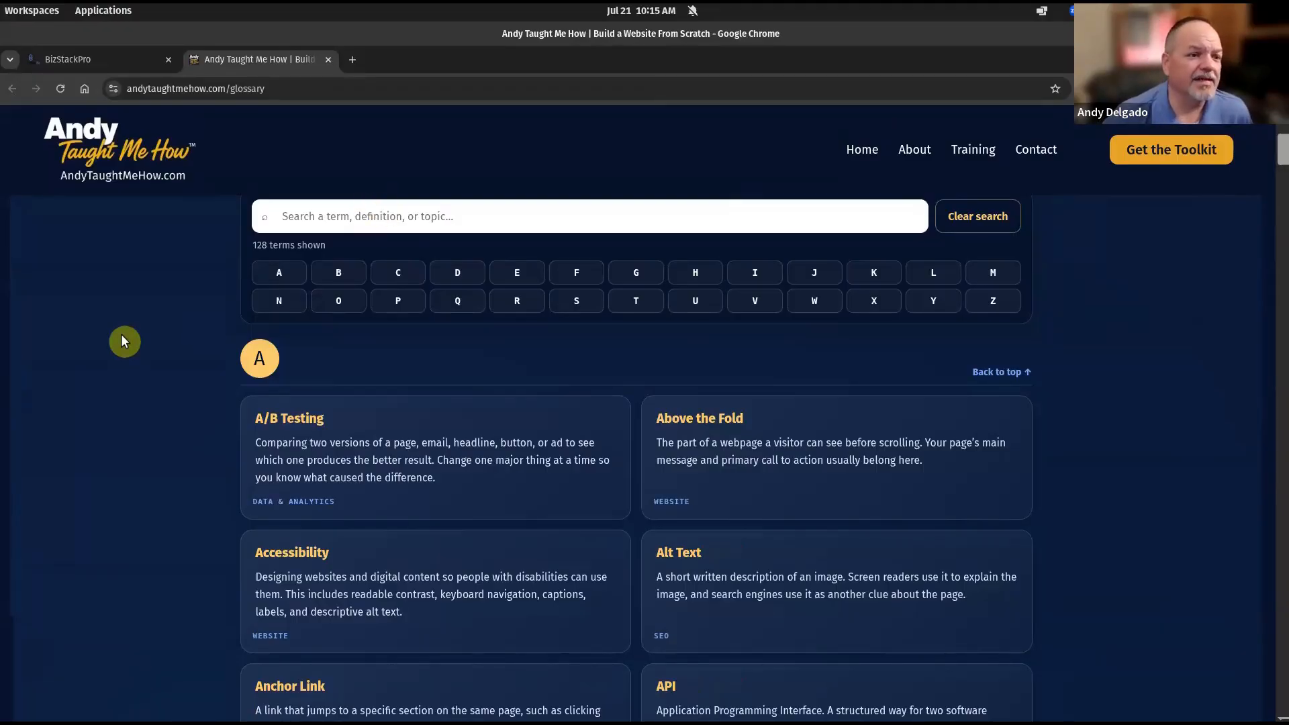
pyautogui.click(460, 276)
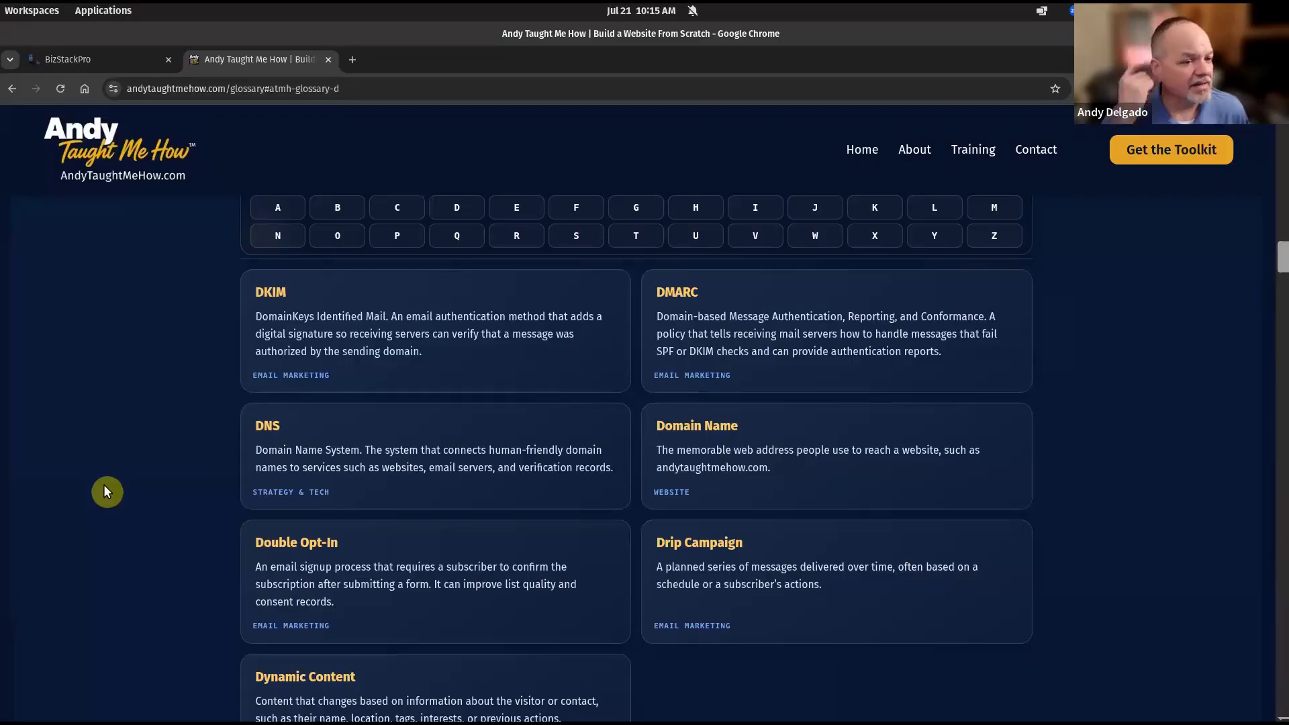
pyautogui.scroll(10, 103, 485)
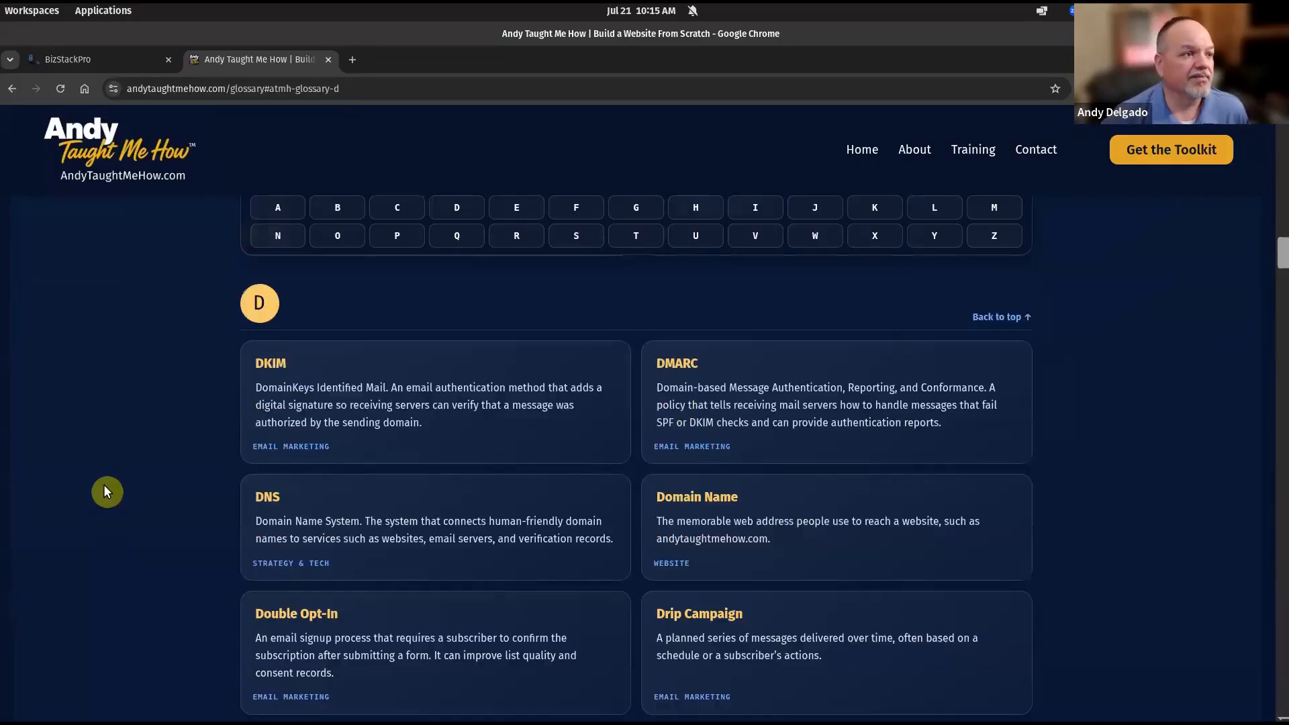
pyautogui.scroll(15, 103, 485)
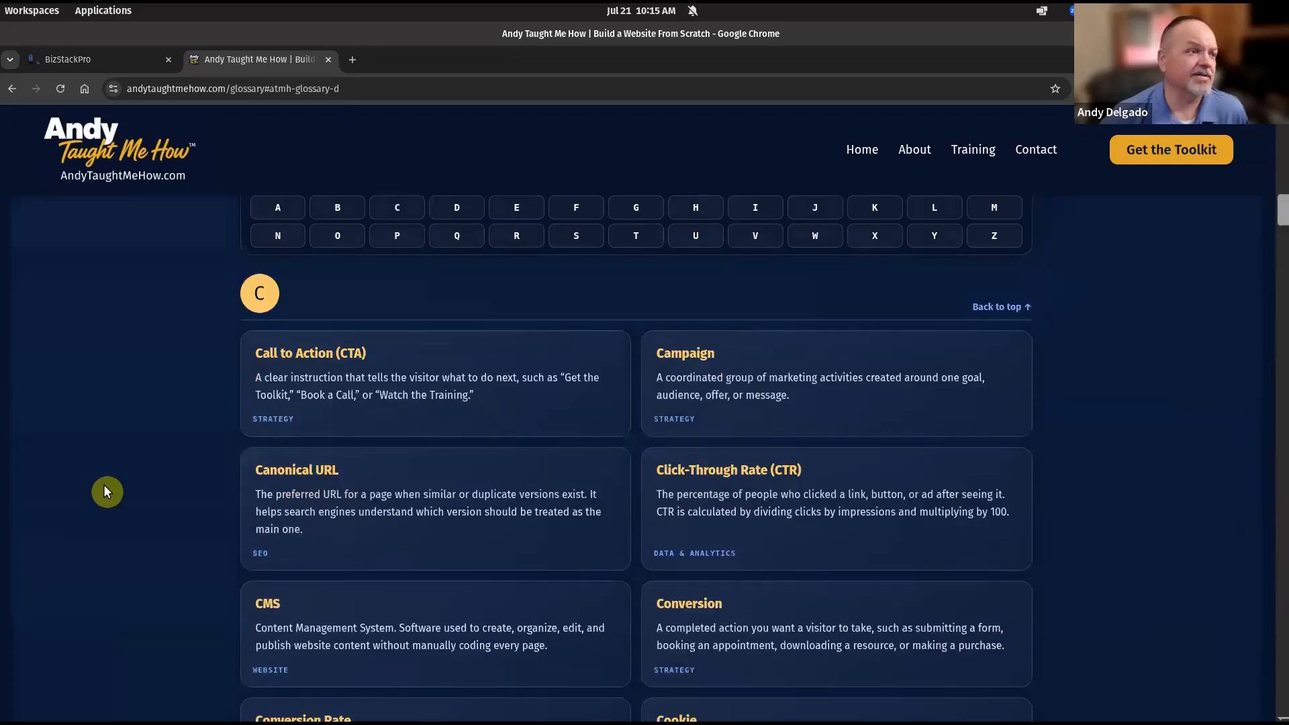
pyautogui.scroll(8, 104, 485)
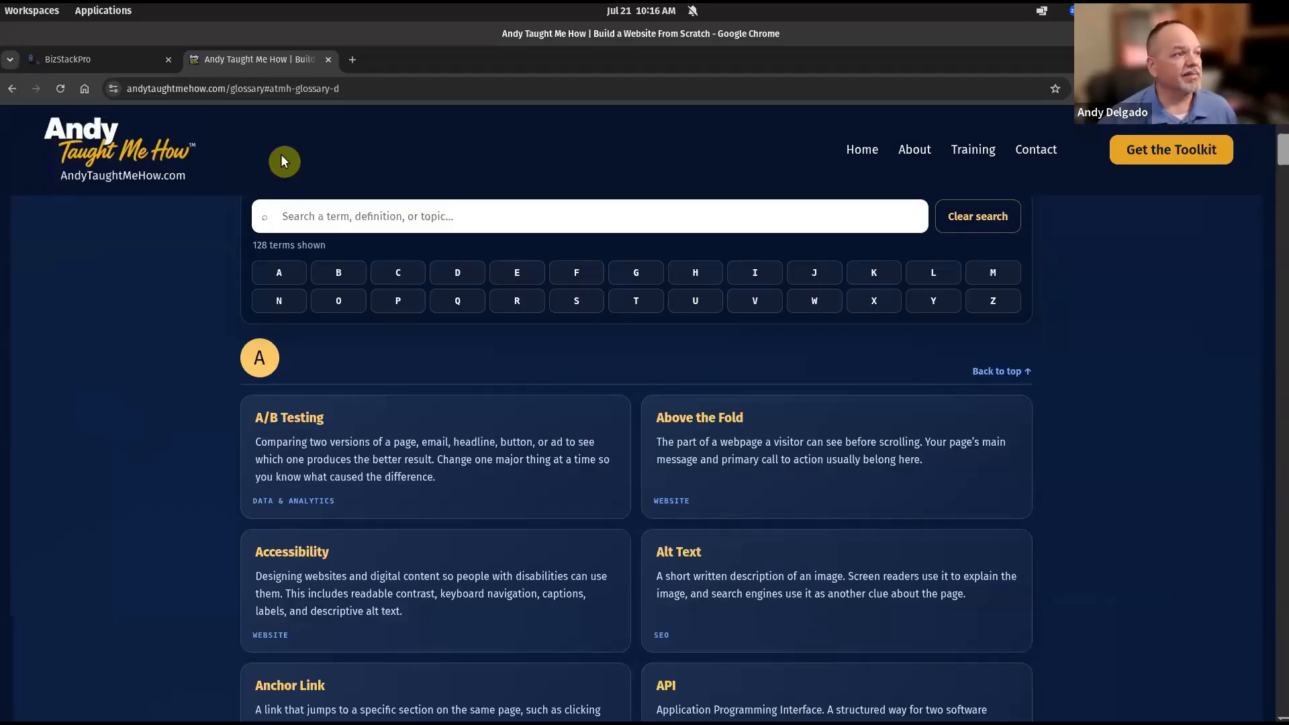
pyautogui.click(328, 59)
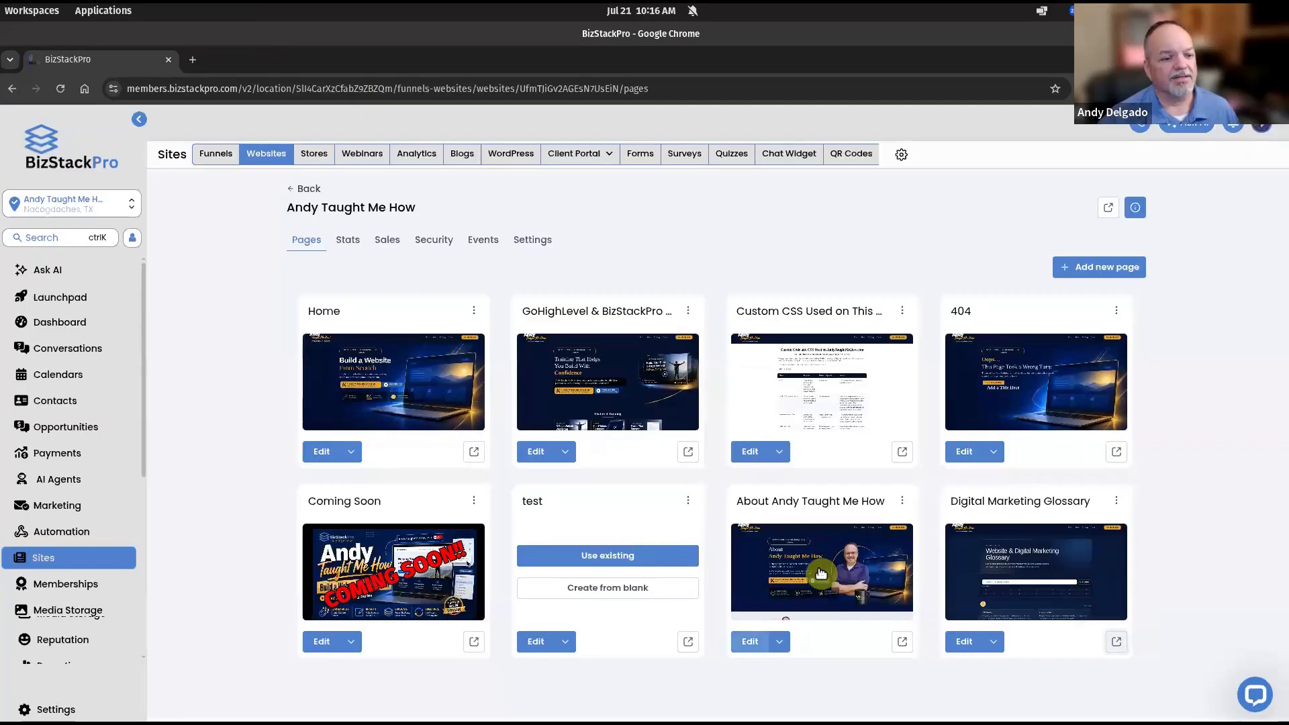
# Edit the About Andy Taught Me How page, dismiss the Ask AI panel, and scroll to Featured Training
pyautogui.click(750, 641)
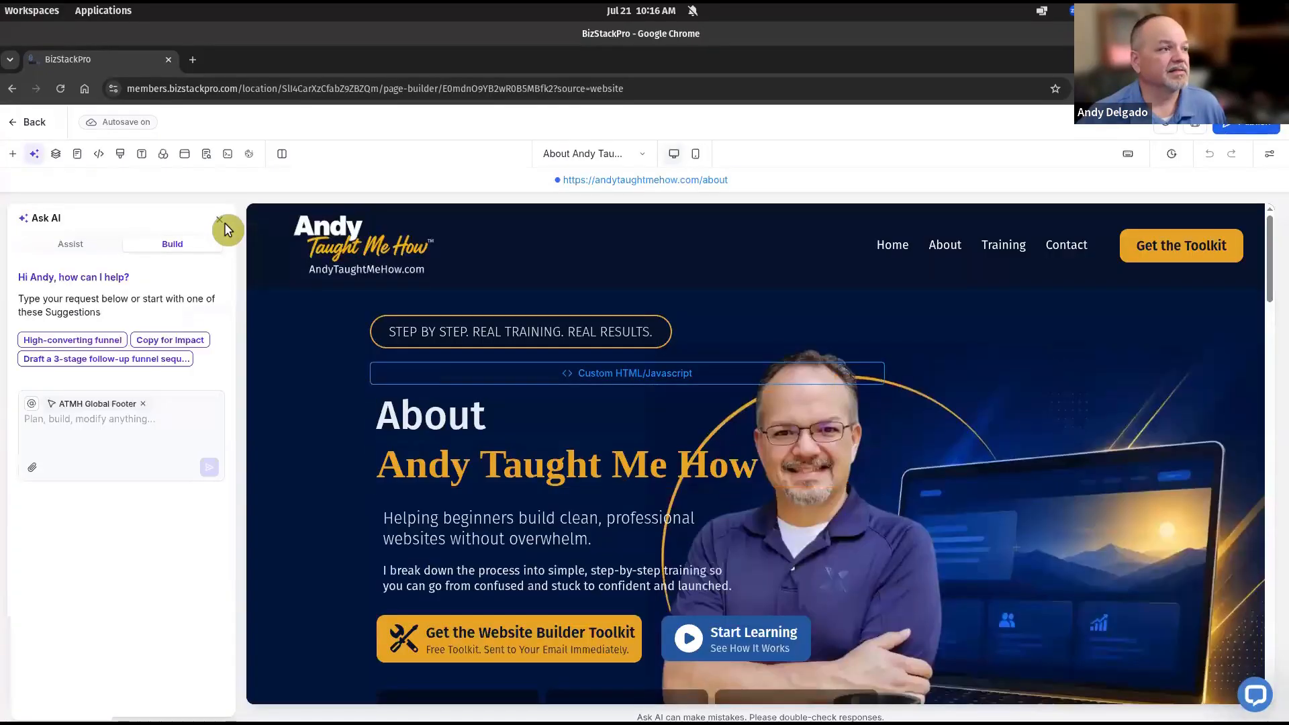
pyautogui.click(222, 225)
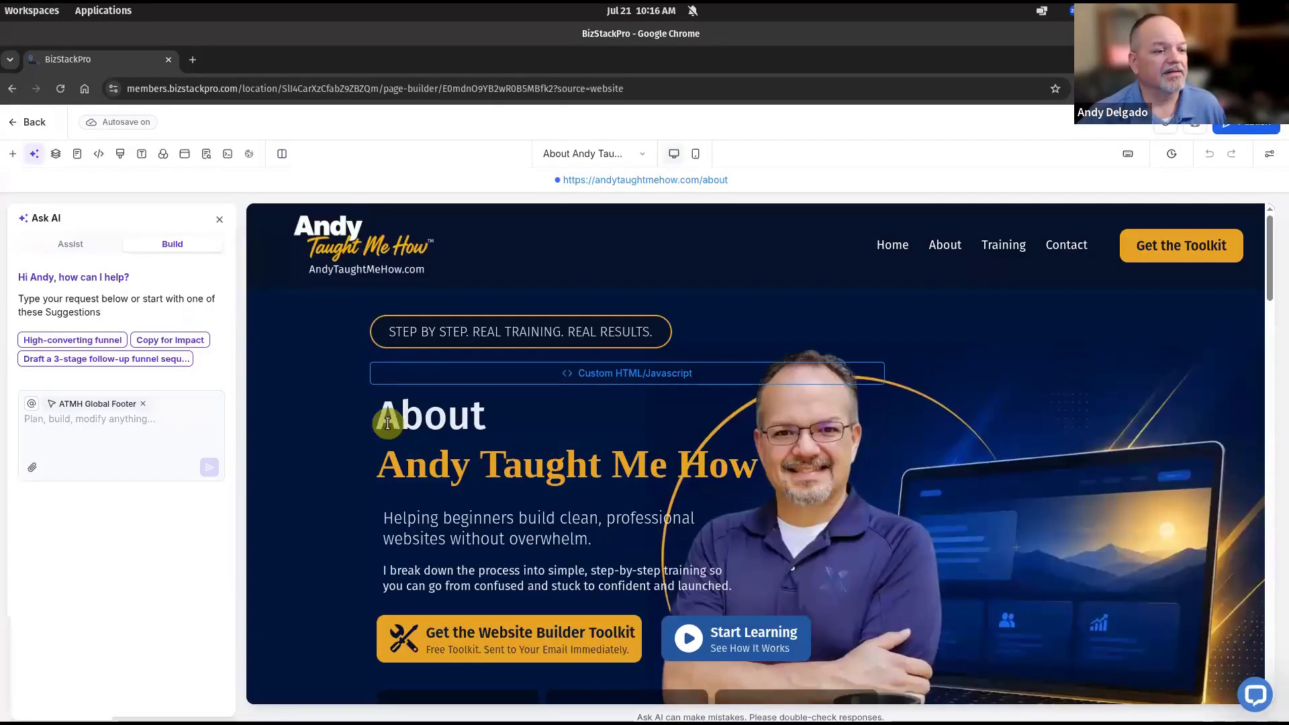
pyautogui.scroll(-1, 273, 431)
pyautogui.scroll(-5, 754, 430)
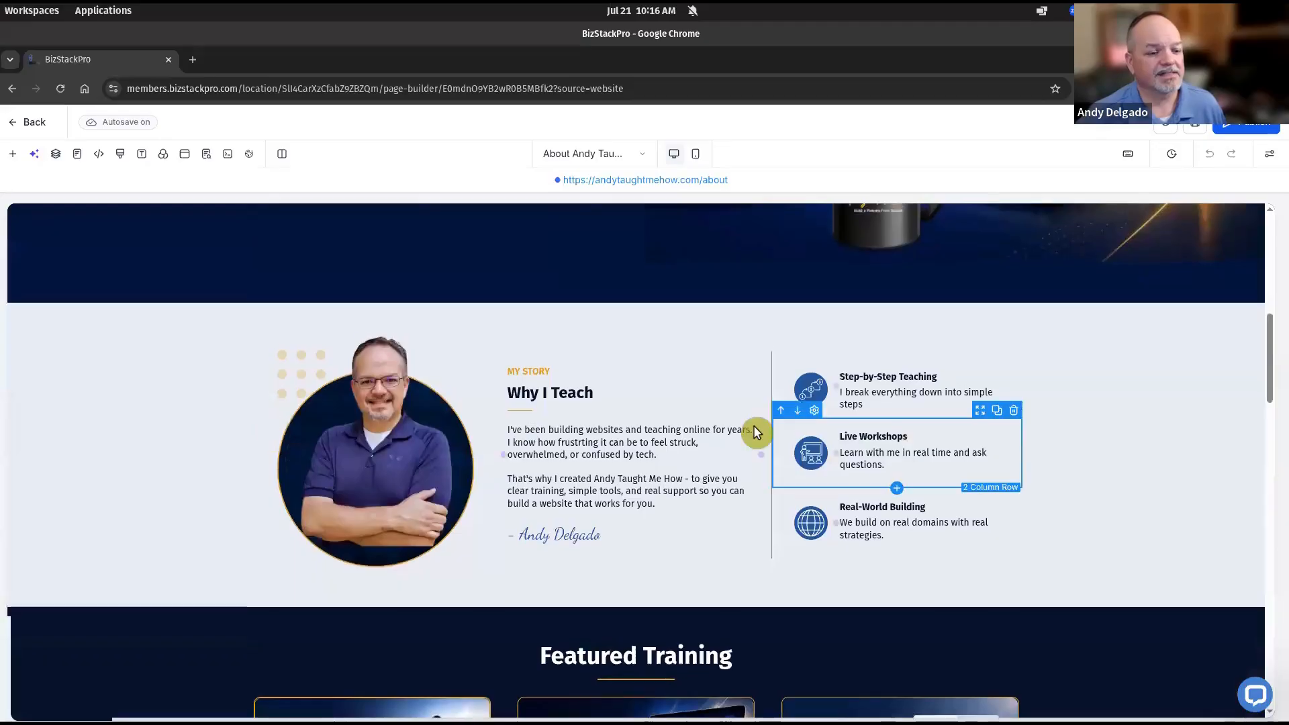
pyautogui.scroll(-10, 165, 554)
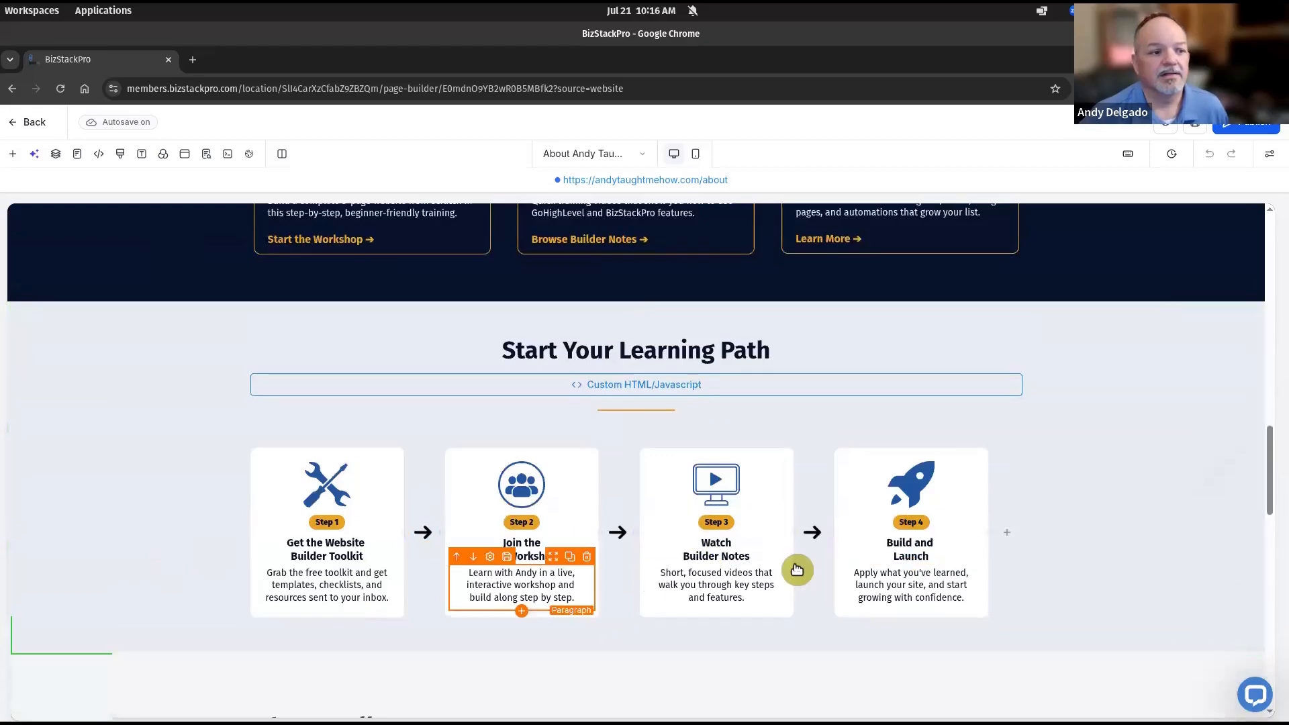
pyautogui.scroll(-1, 753, 559)
pyautogui.scroll(-5, 754, 558)
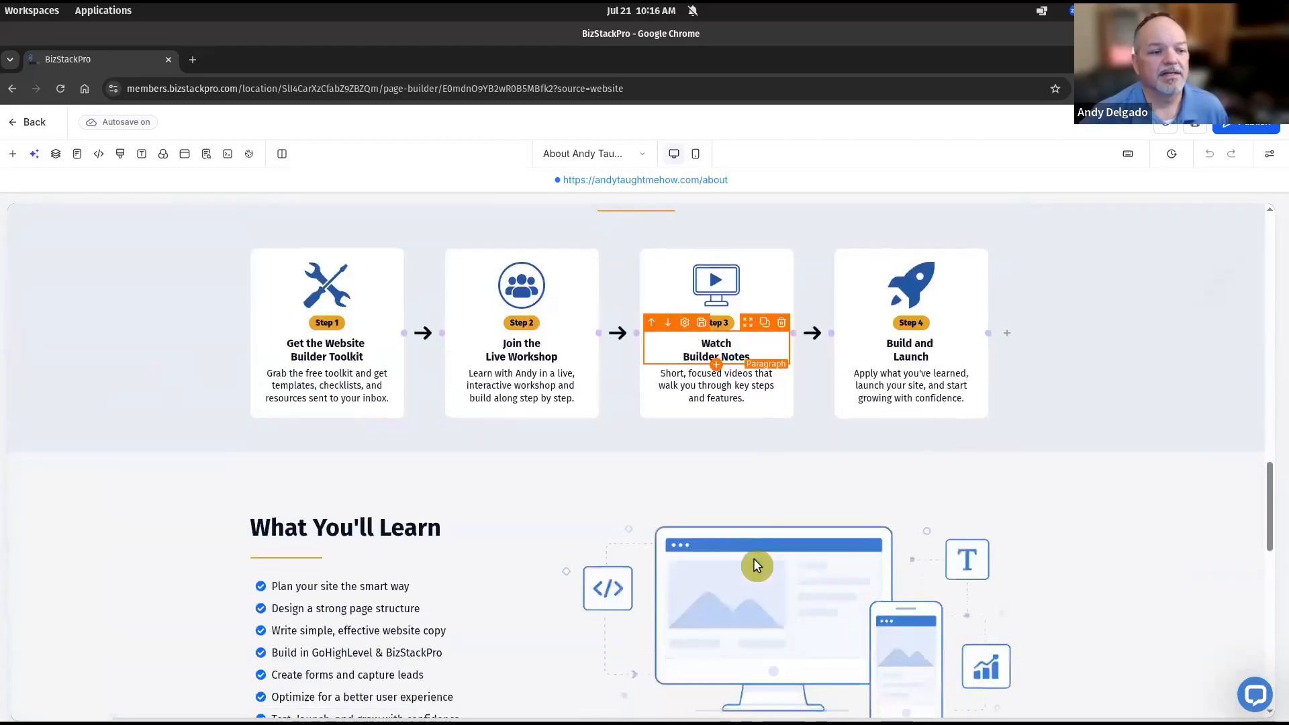
pyautogui.scroll(10, 754, 559)
pyautogui.scroll(2, 754, 559)
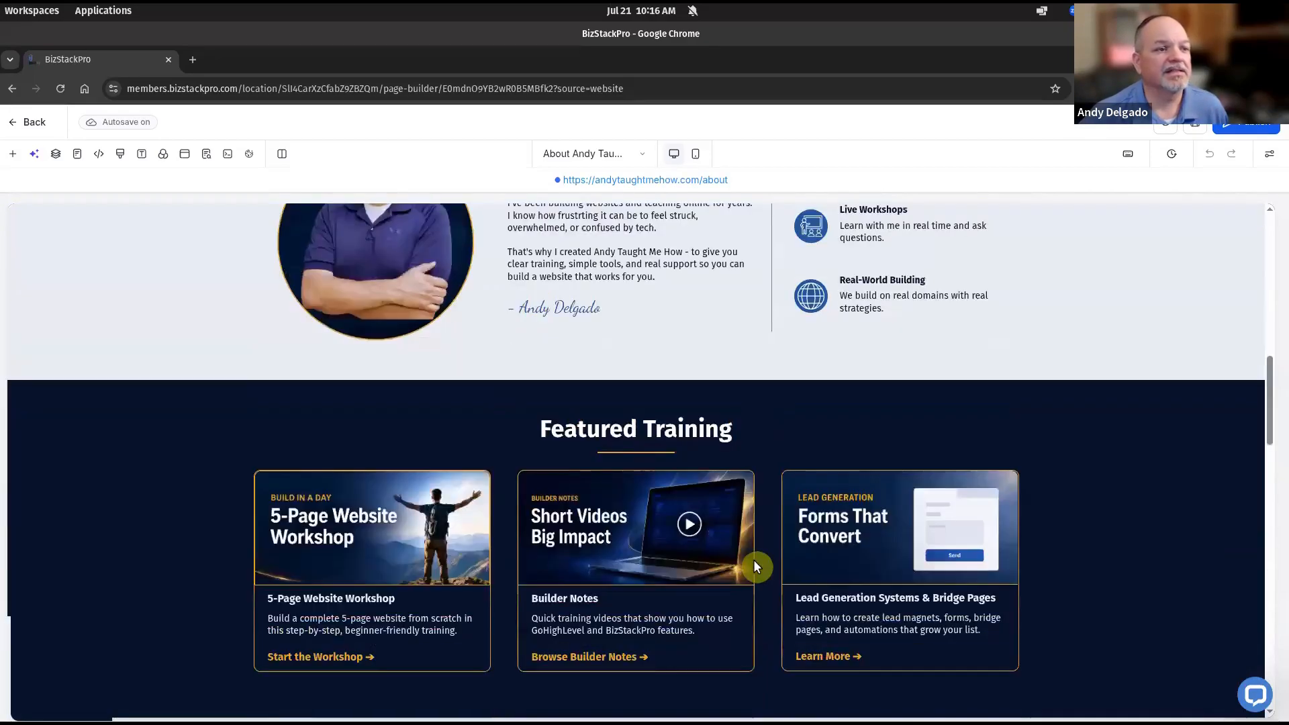
pyautogui.scroll(-3, 753, 559)
pyautogui.scroll(2, 1013, 452)
# Delete the Featured Training and Start Your Learning Path sections below Why I Teach
pyautogui.click(1216, 335)
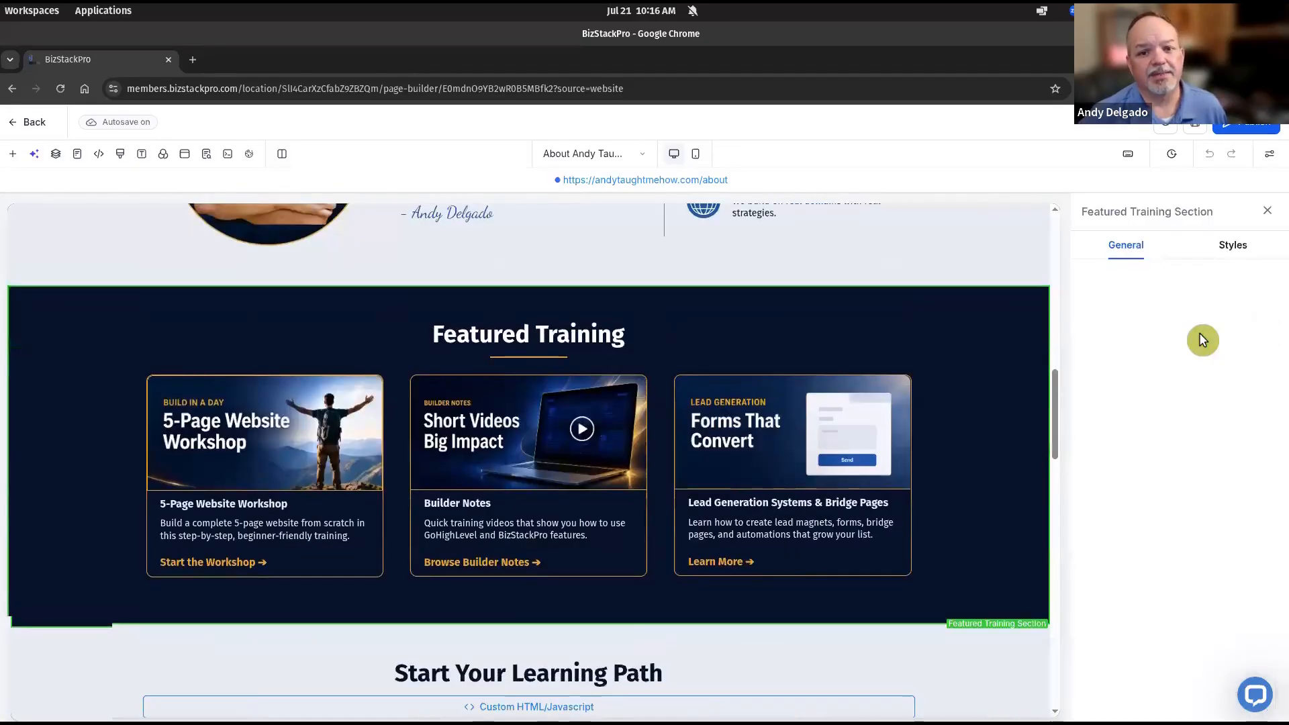
pyautogui.click(1268, 211)
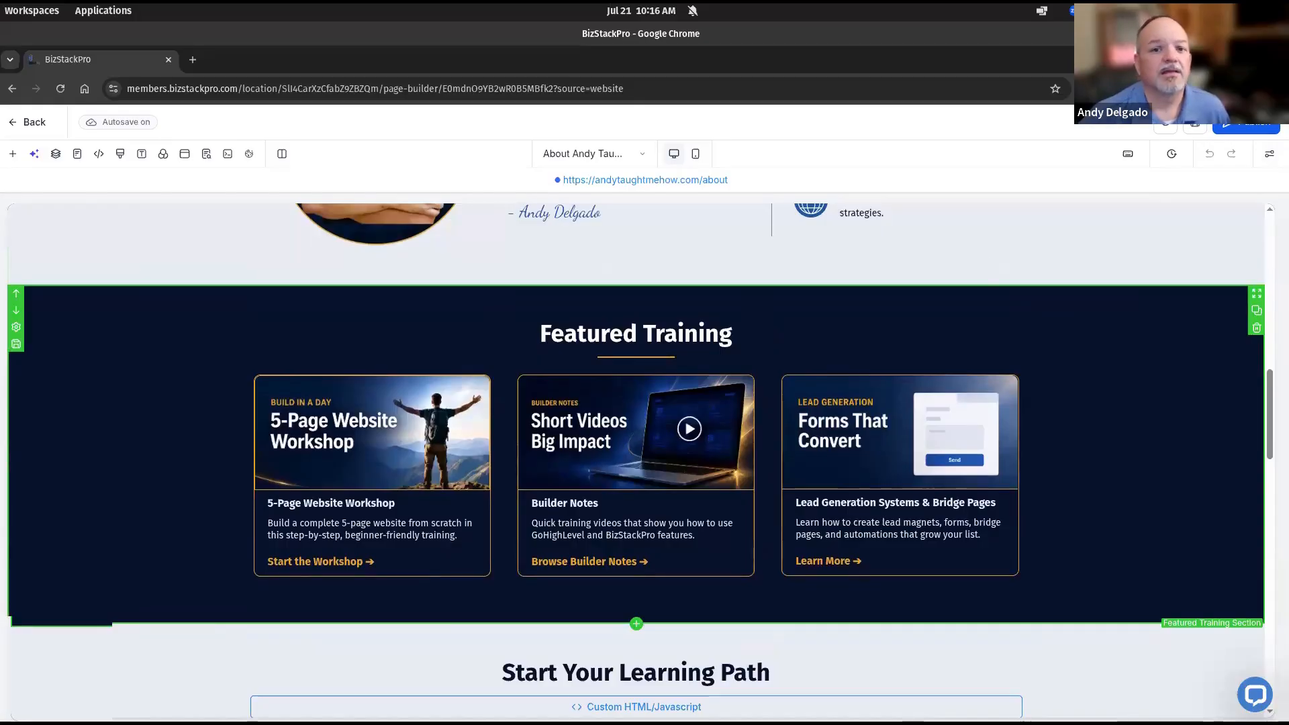
pyautogui.click(1257, 328)
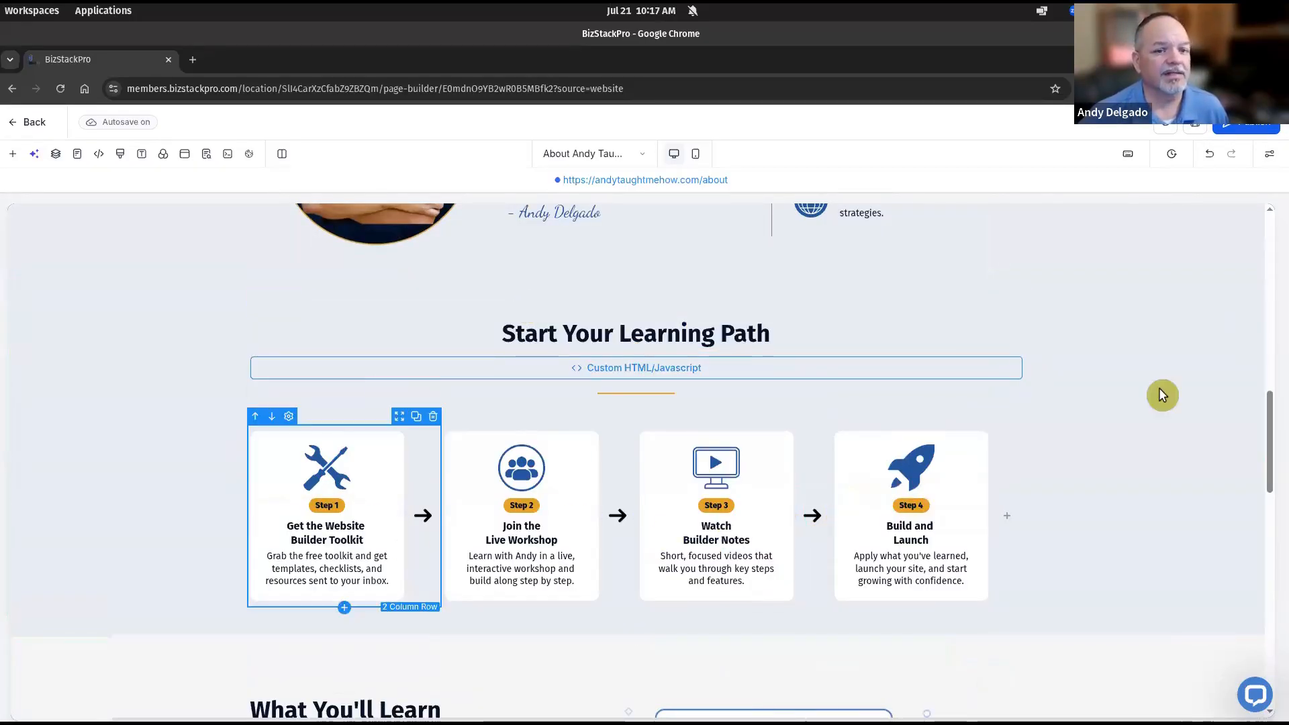
pyautogui.click(1257, 329)
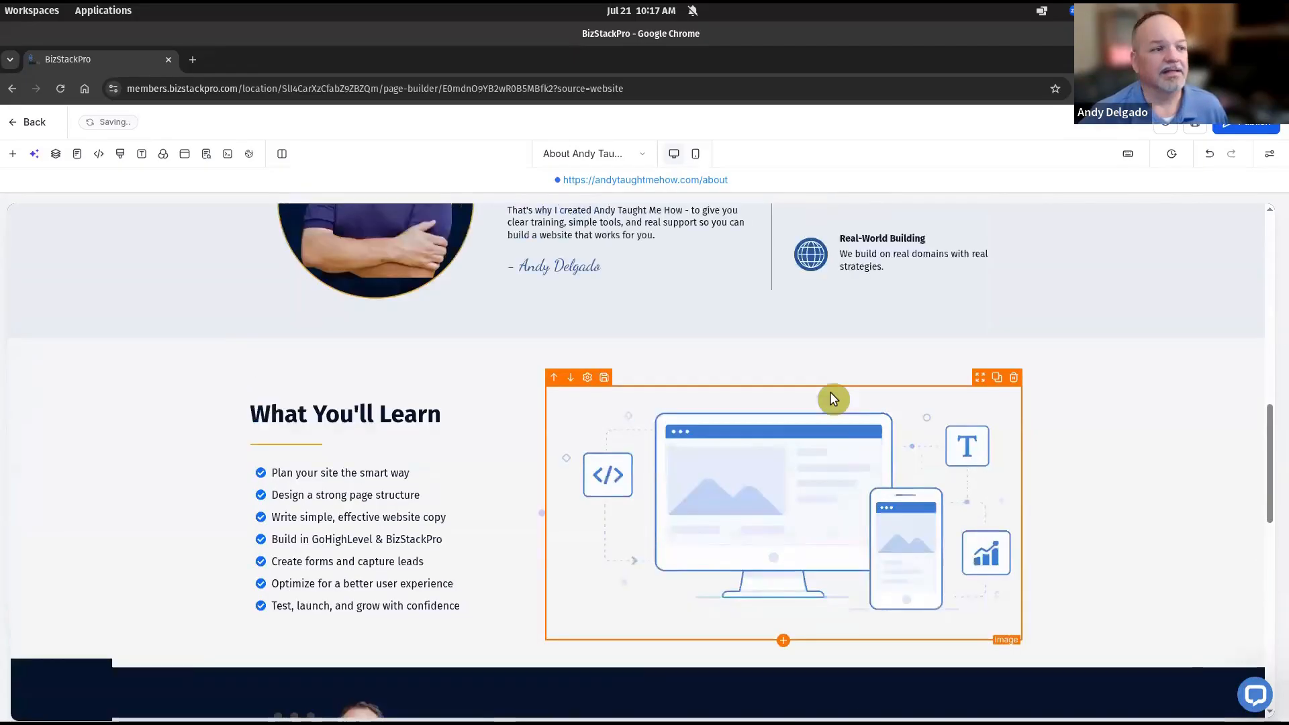
pyautogui.scroll(2, 619, 413)
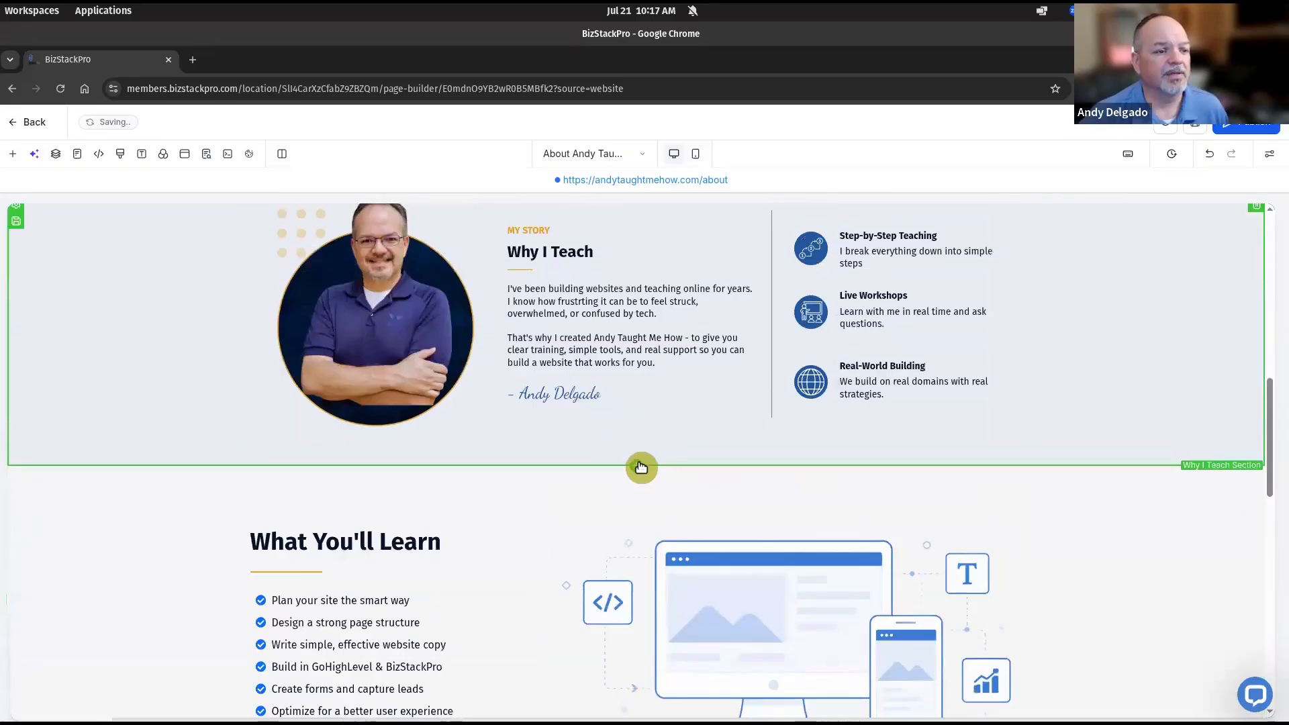
pyautogui.click(641, 468)
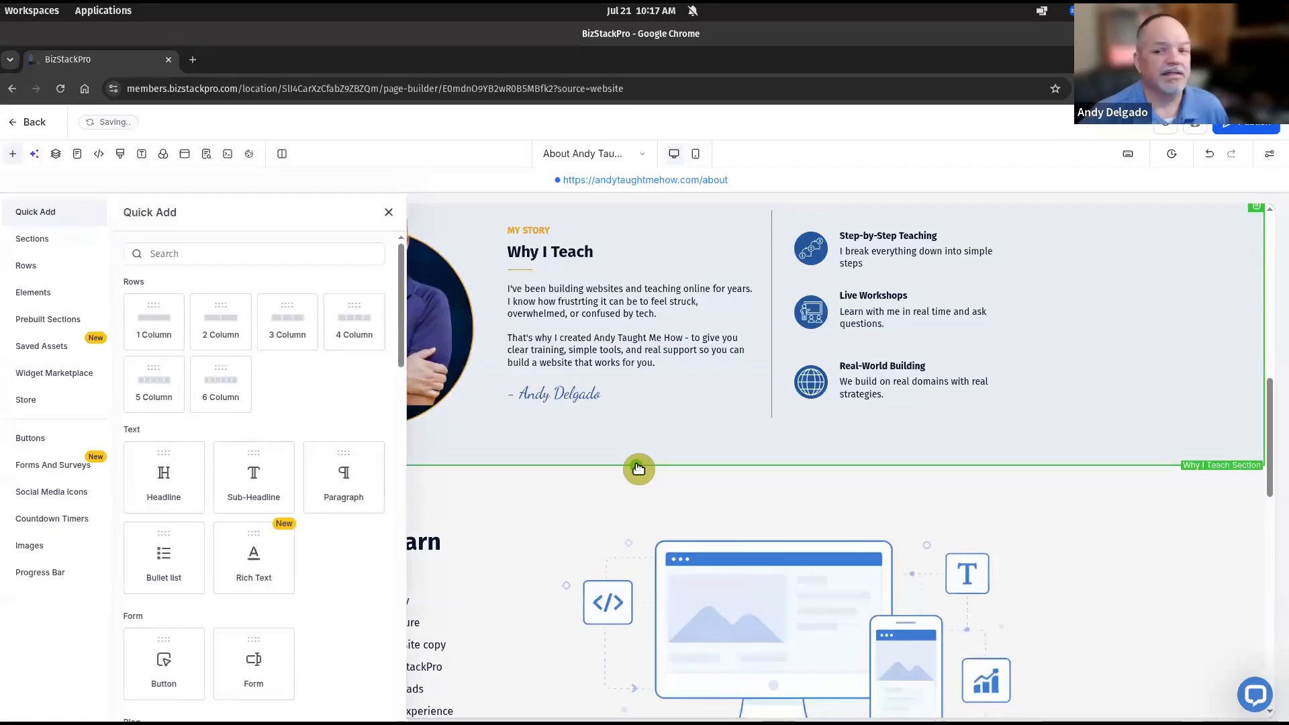
# Check the About page mockup, then drop a 1 Column row below Why I Teach
pyautogui.moveTo(1288, 124); pyautogui.dragTo(820, 99)
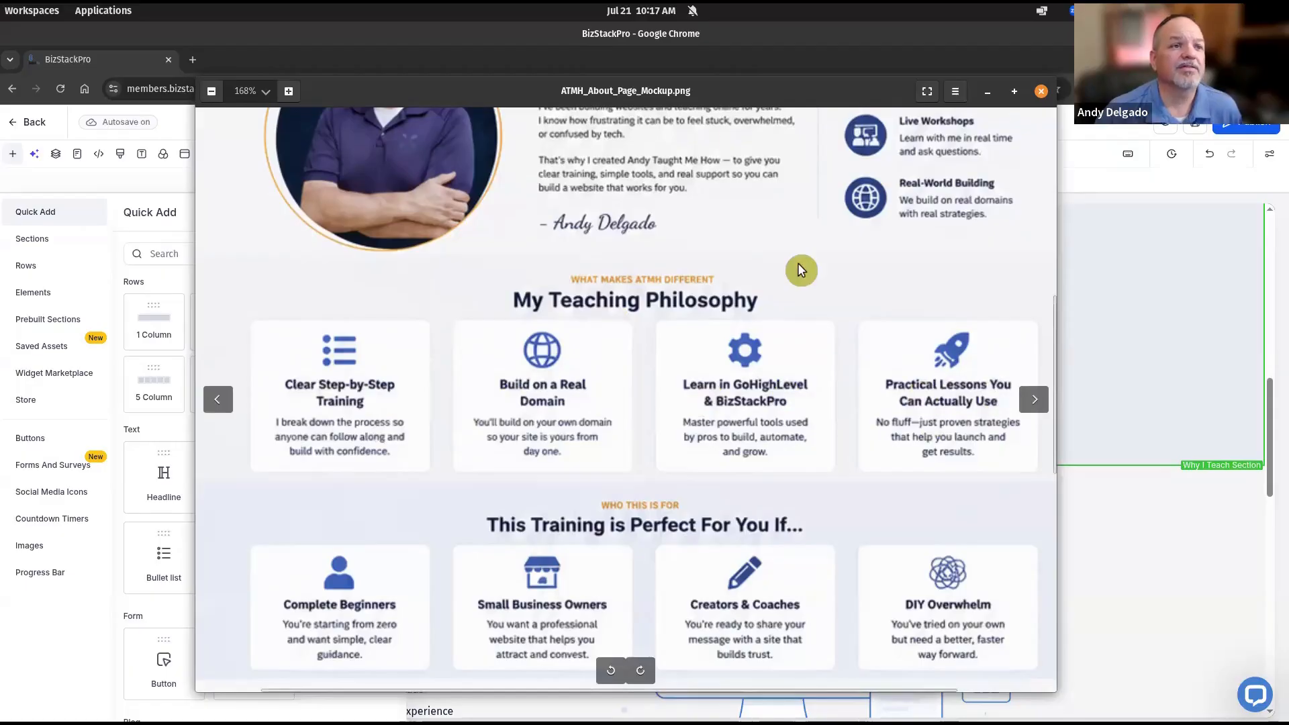
pyautogui.moveTo(778, 95); pyautogui.dragTo(1288, 62)
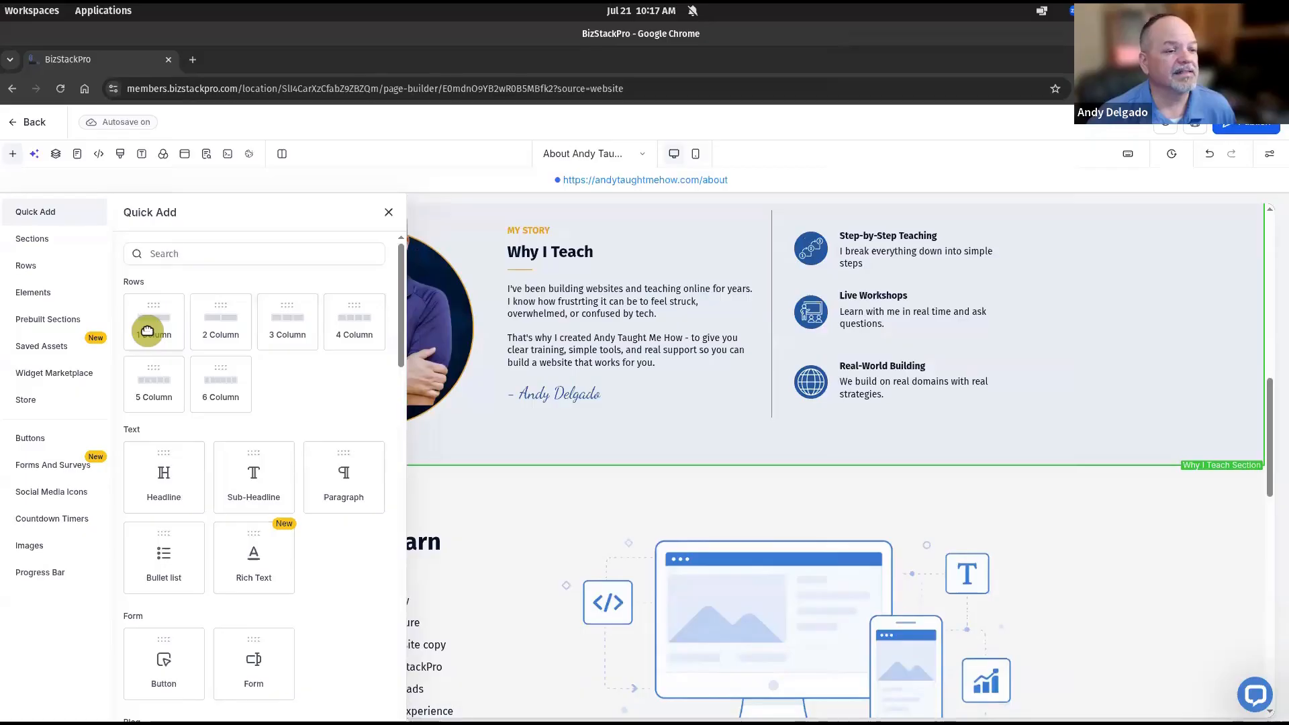
pyautogui.moveTo(147, 330); pyautogui.dragTo(288, 522)
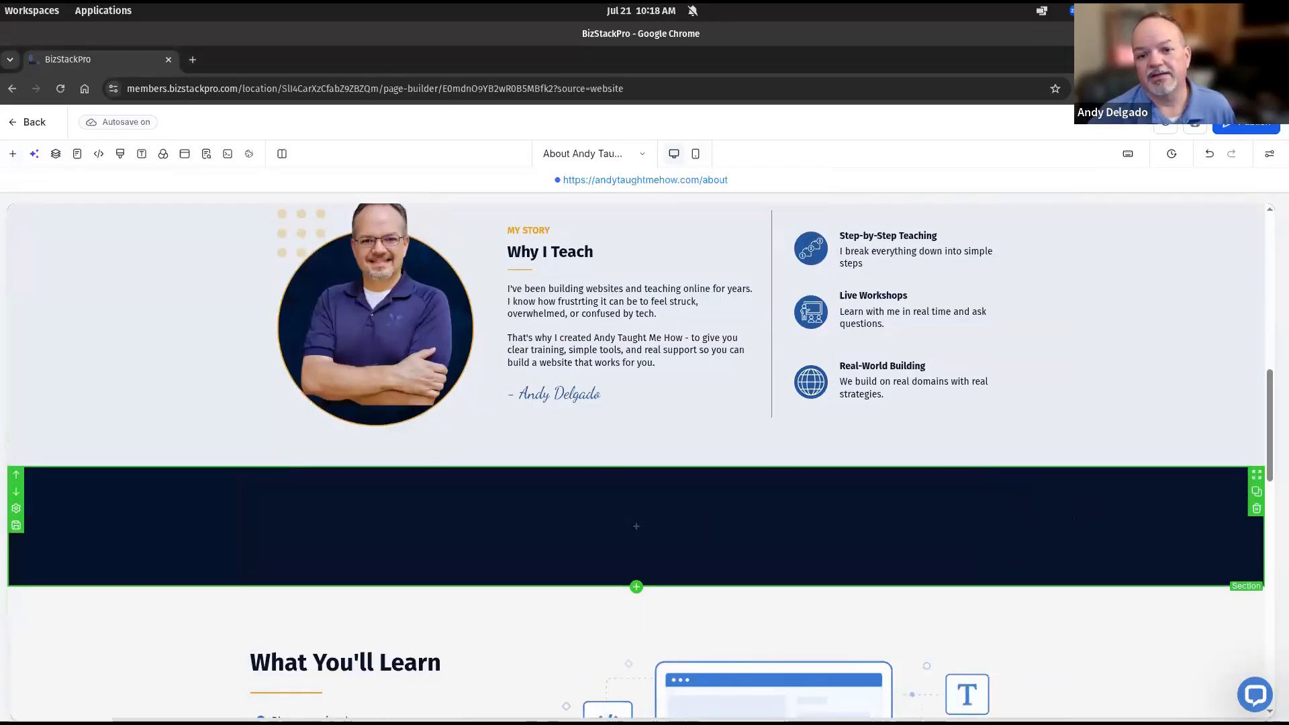
# Open the new section's settings and start a custom background colour
pyautogui.click(15, 511)
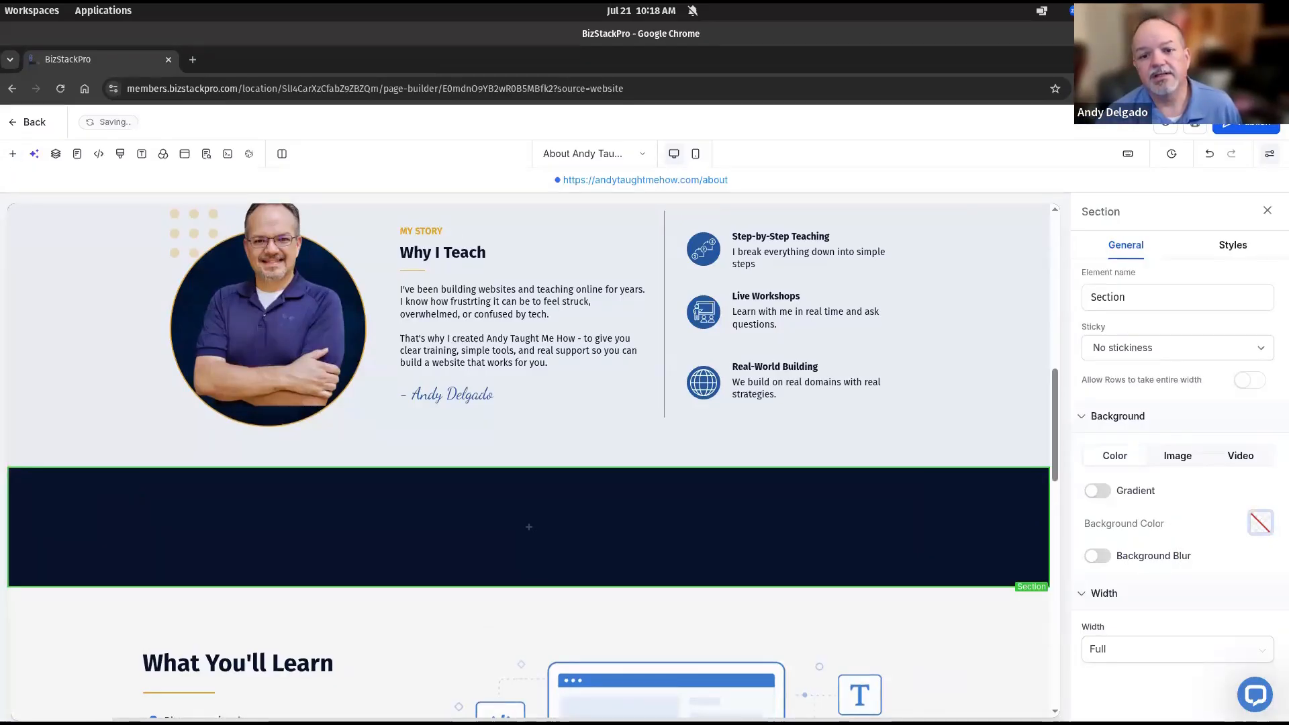
pyautogui.click(1261, 522)
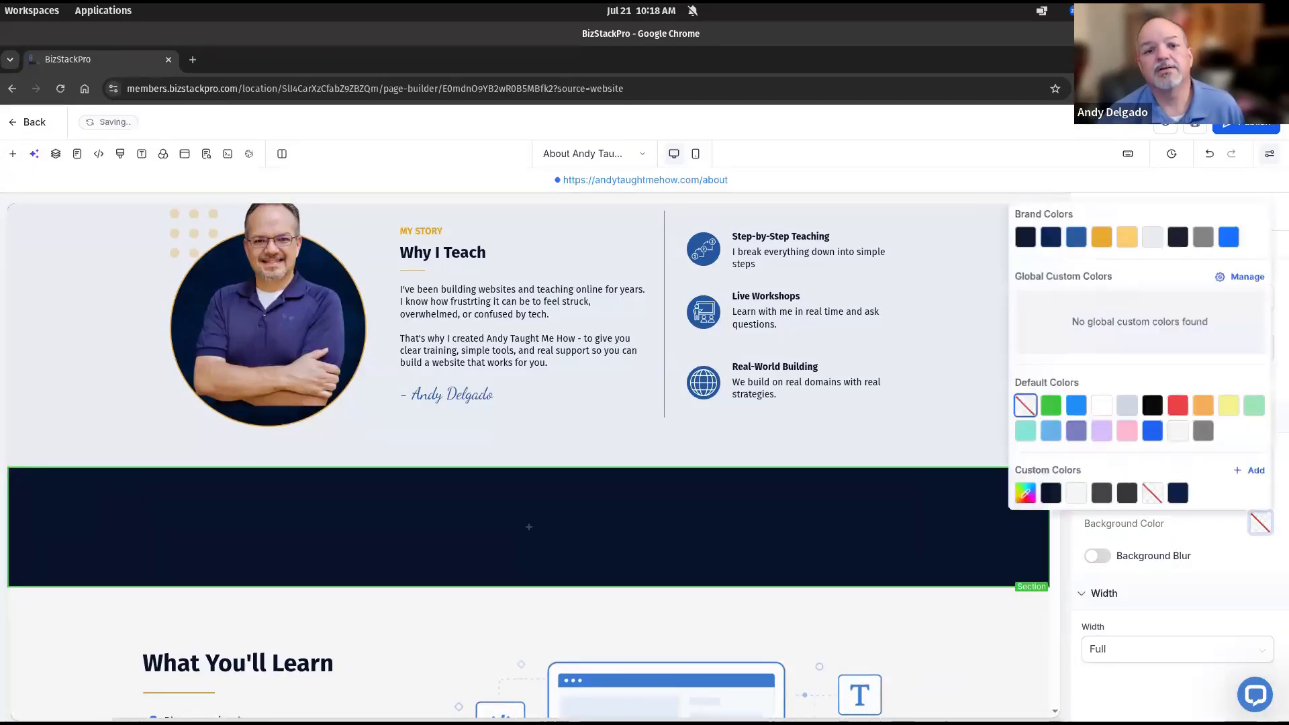
pyautogui.click(1256, 473)
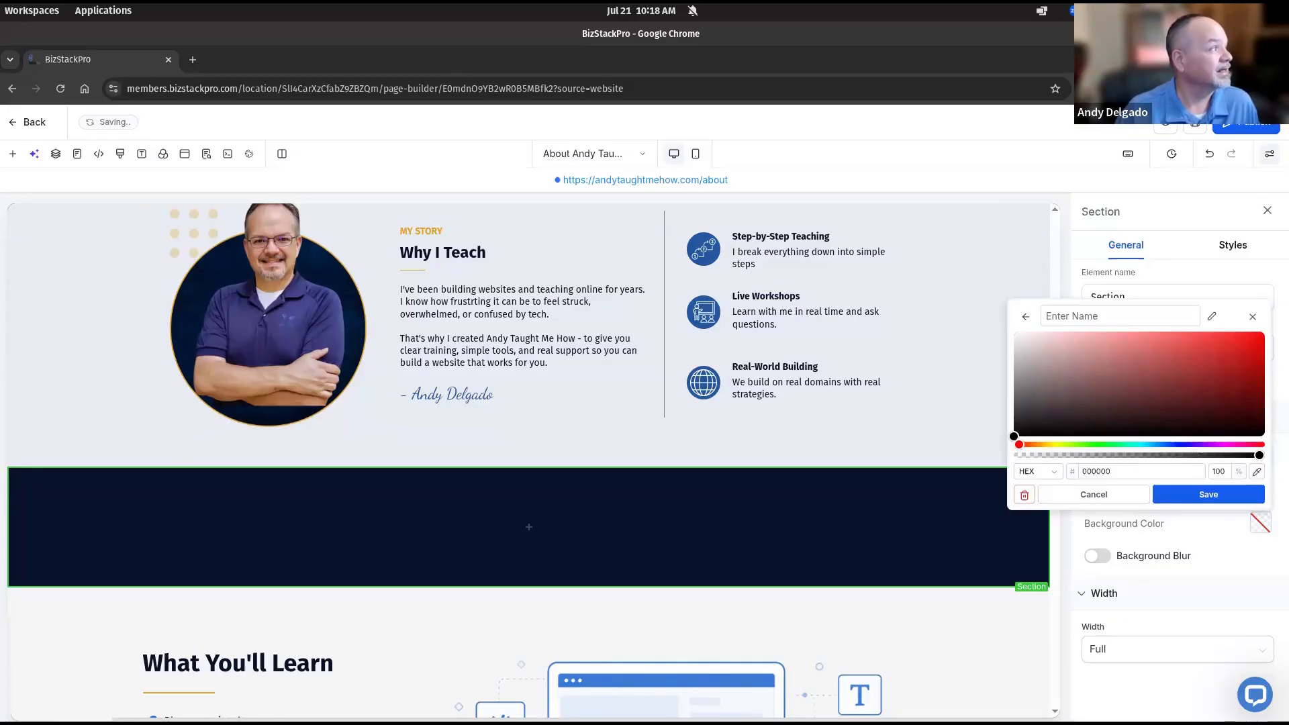
pyautogui.moveTo(0, 104); pyautogui.dragTo(471, 108)
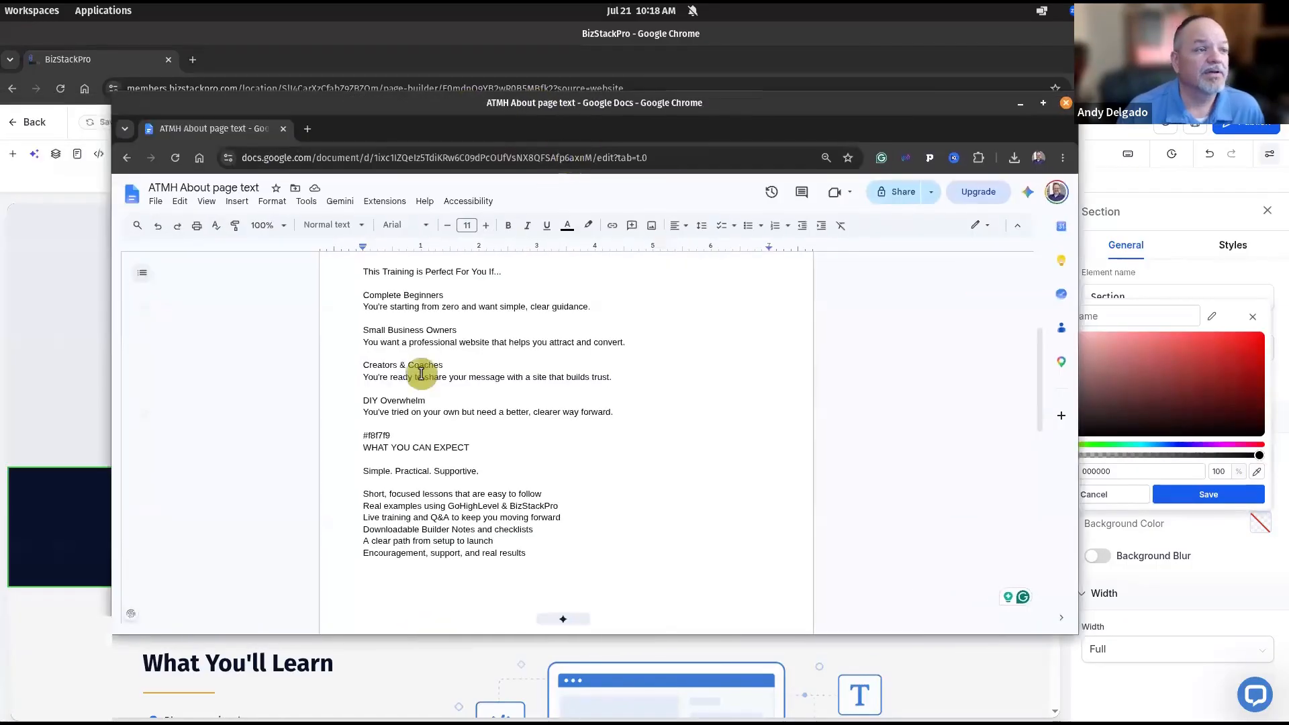
pyautogui.scroll(4, 546, 403)
pyautogui.scroll(1, 475, 503)
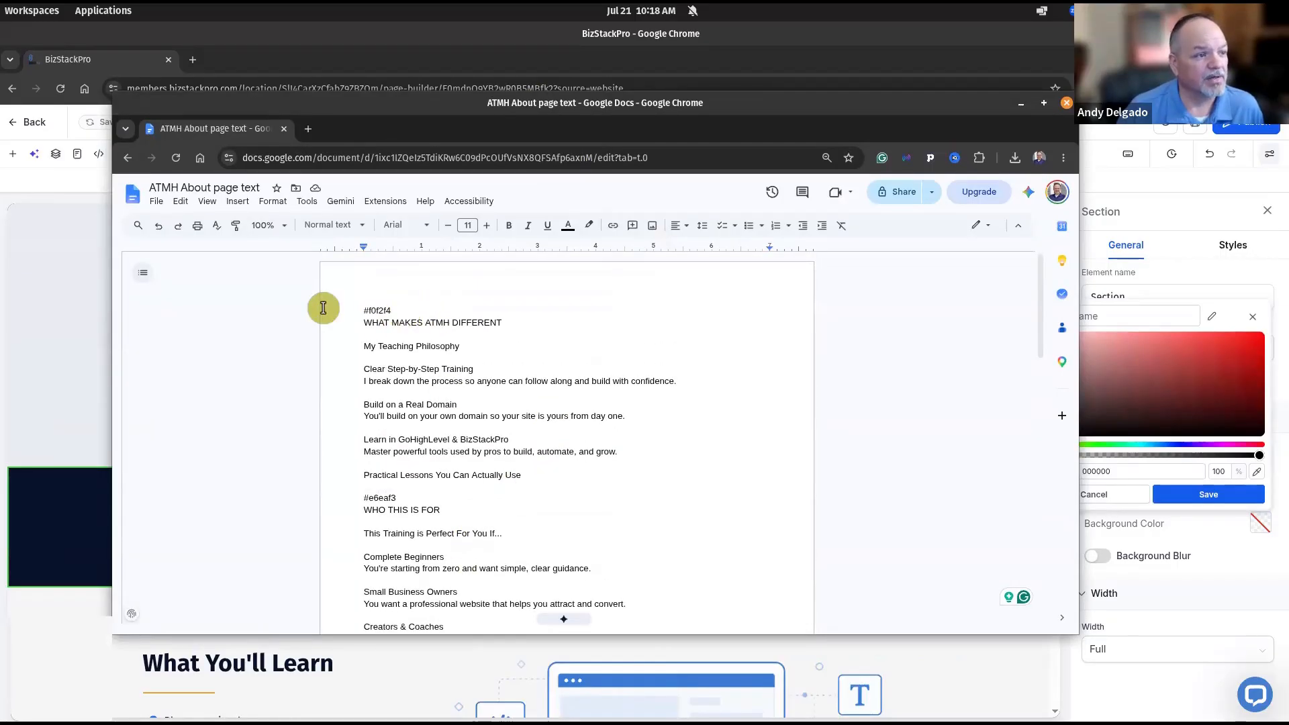
pyautogui.tripleClick(380, 311)
pyautogui.hotkey('ctrl', 'c')
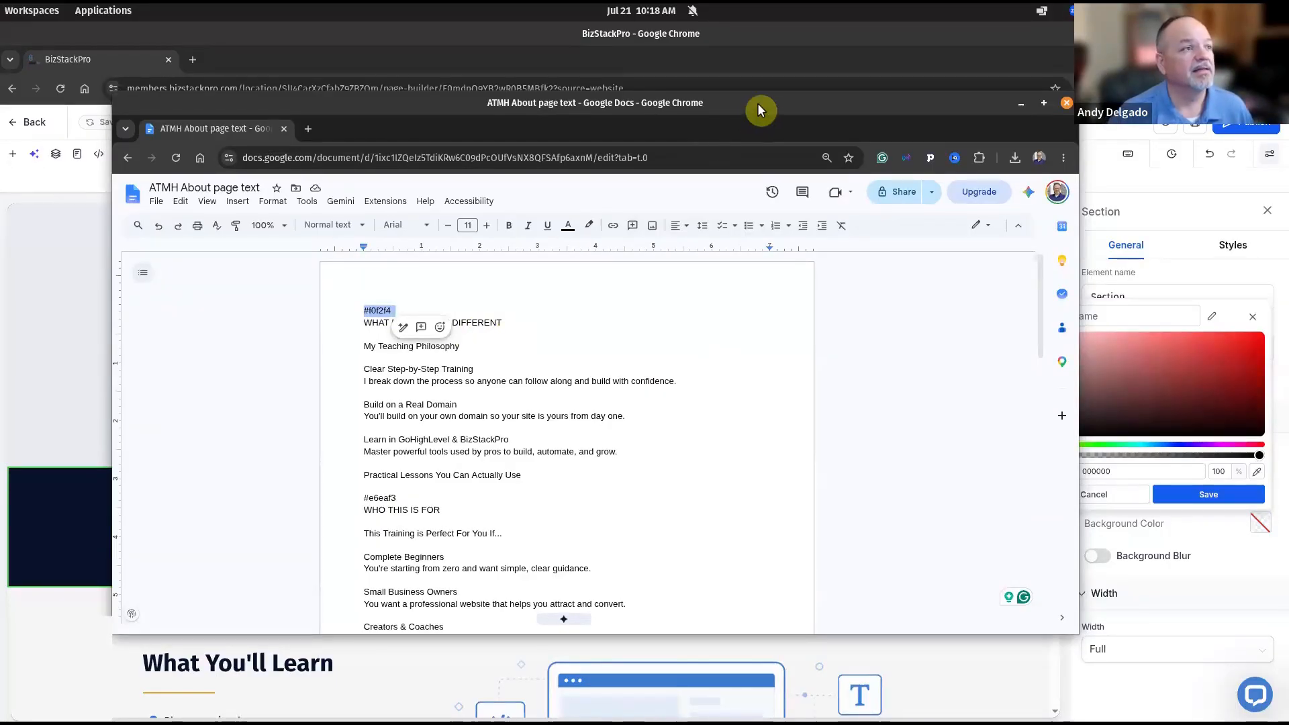
pyautogui.click(1021, 103)
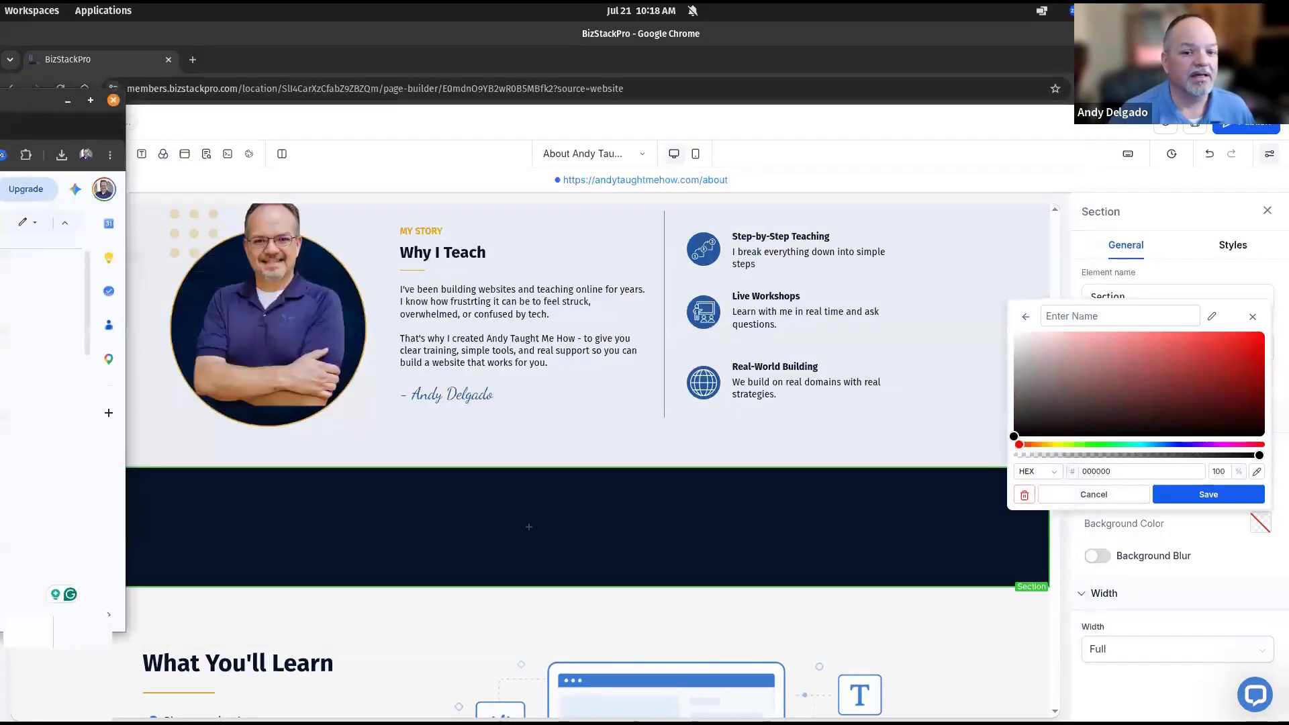
# Give the new section a light grey #f0f2f4 background and open the element library
pyautogui.doubleClick(1129, 472)
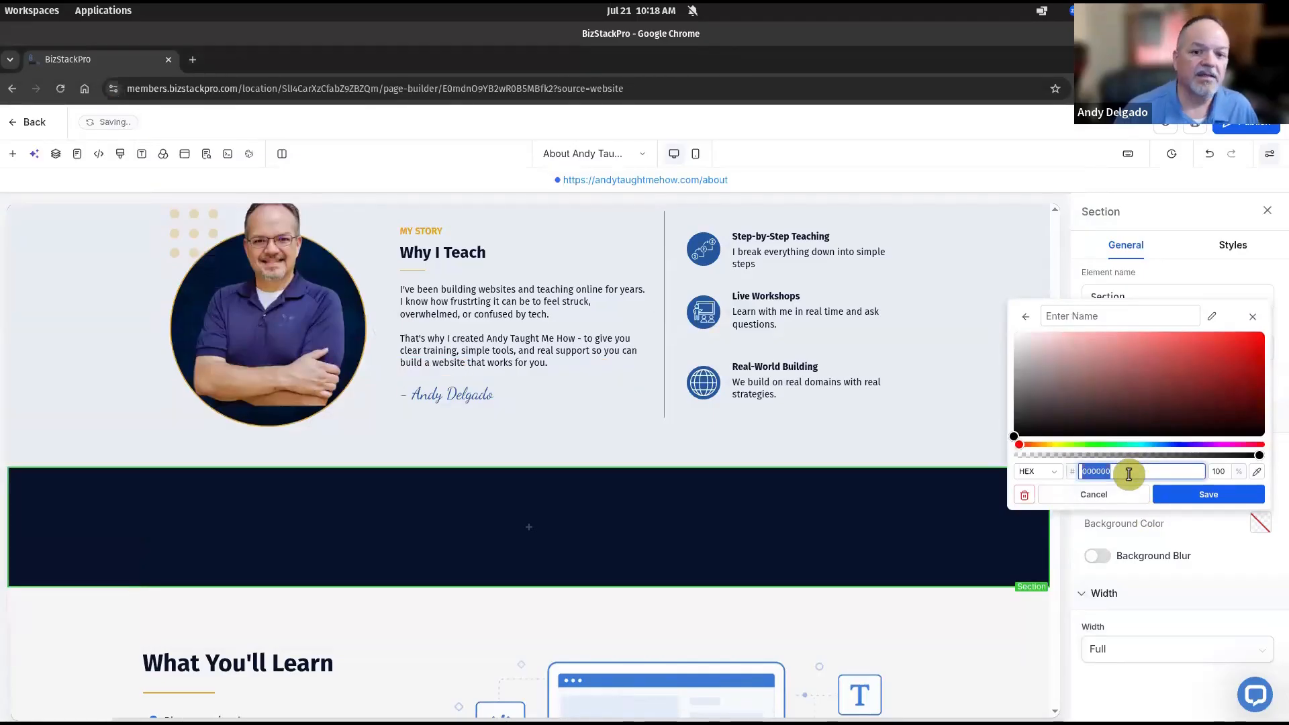
pyautogui.hotkey('ctrl', 'v')
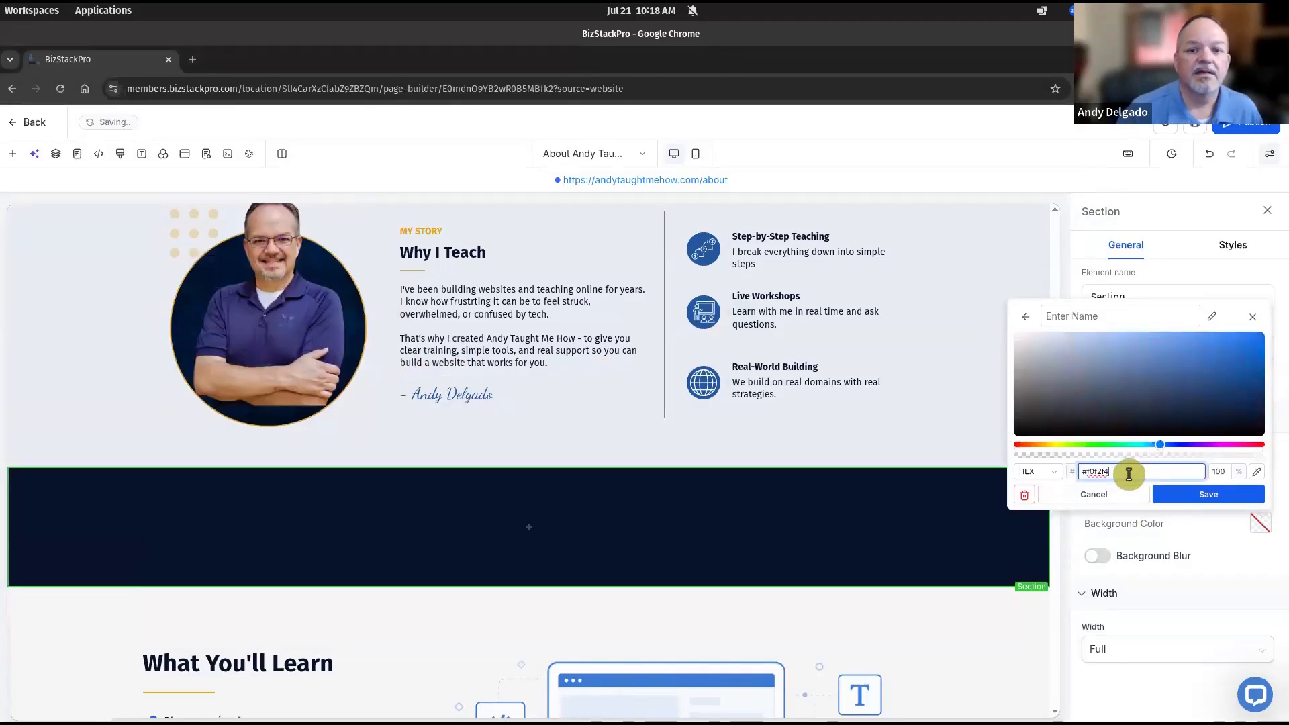
pyautogui.click(1221, 497)
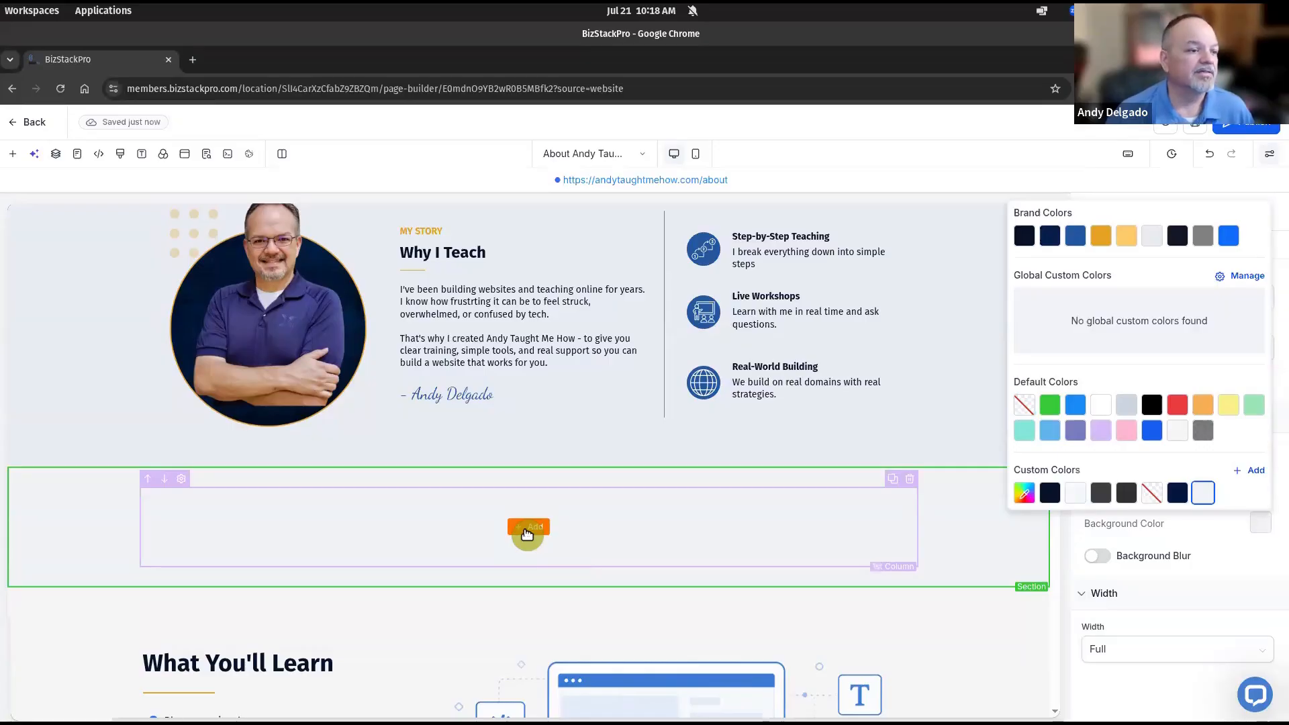
pyautogui.click(528, 528)
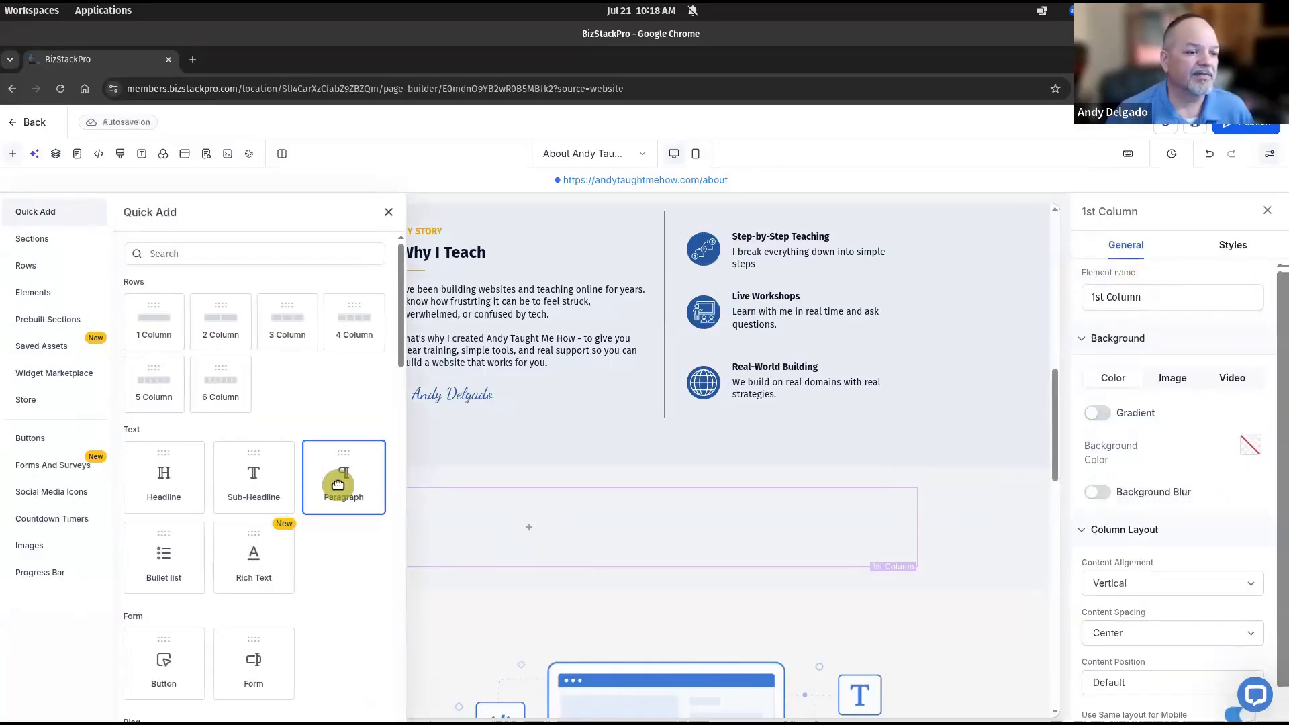
# Add a bold paragraph reading 'WHAT MAKES ATMH DIFFERENT' to the grey section's column
pyautogui.click(338, 484)
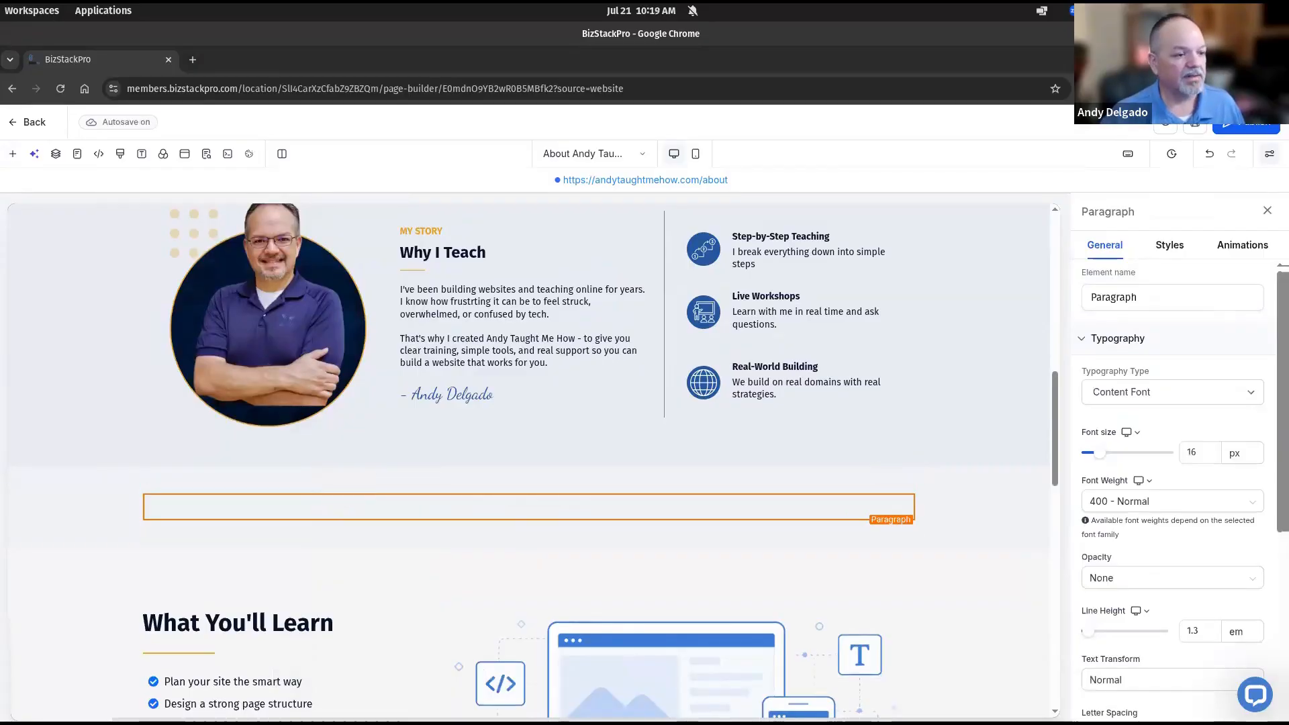
pyautogui.doubleClick(495, 509)
pyautogui.write('WHAT MAKES ATMH DIFFERENT')
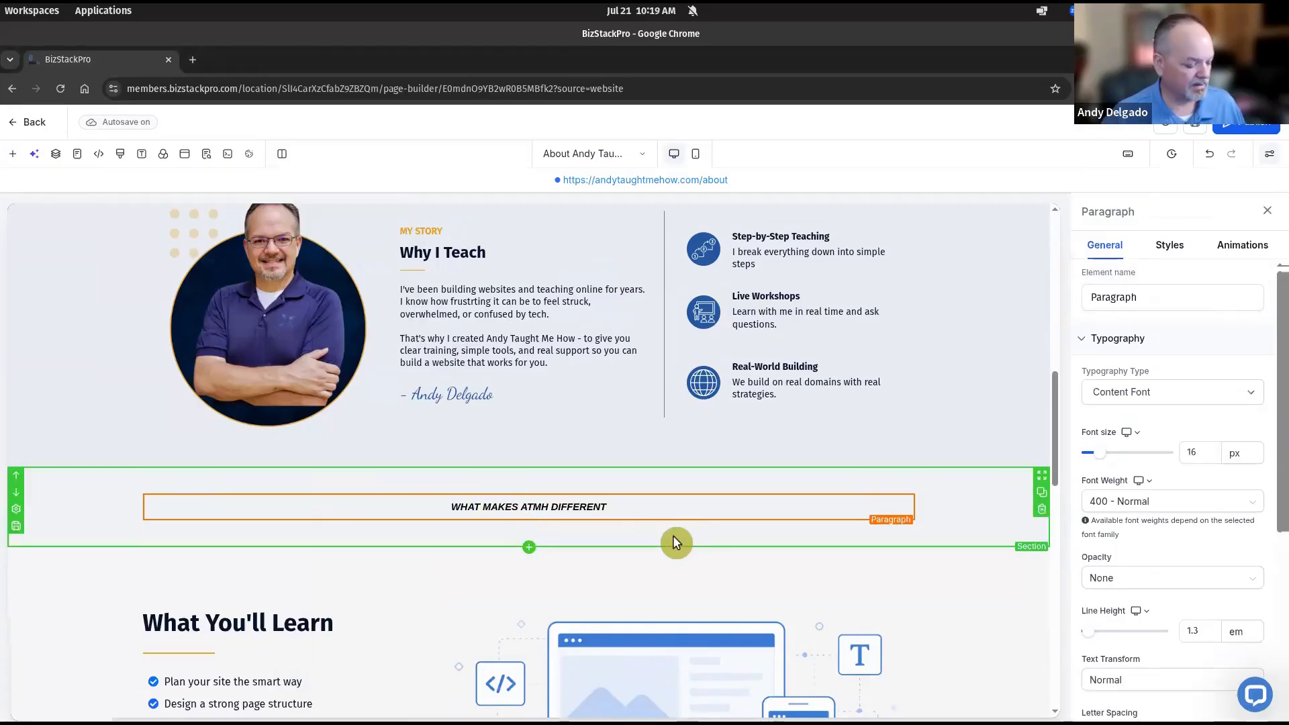
pyautogui.hotkey('ctrl', 'a')
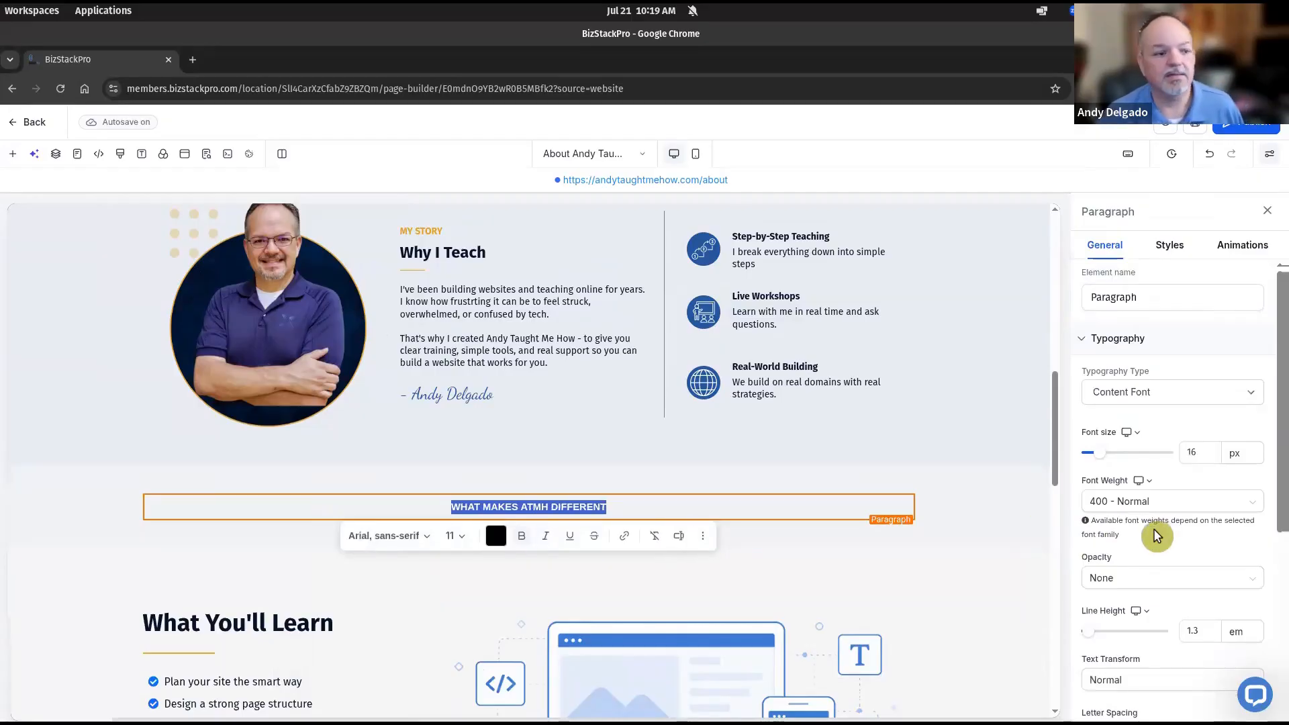
pyautogui.click(522, 535)
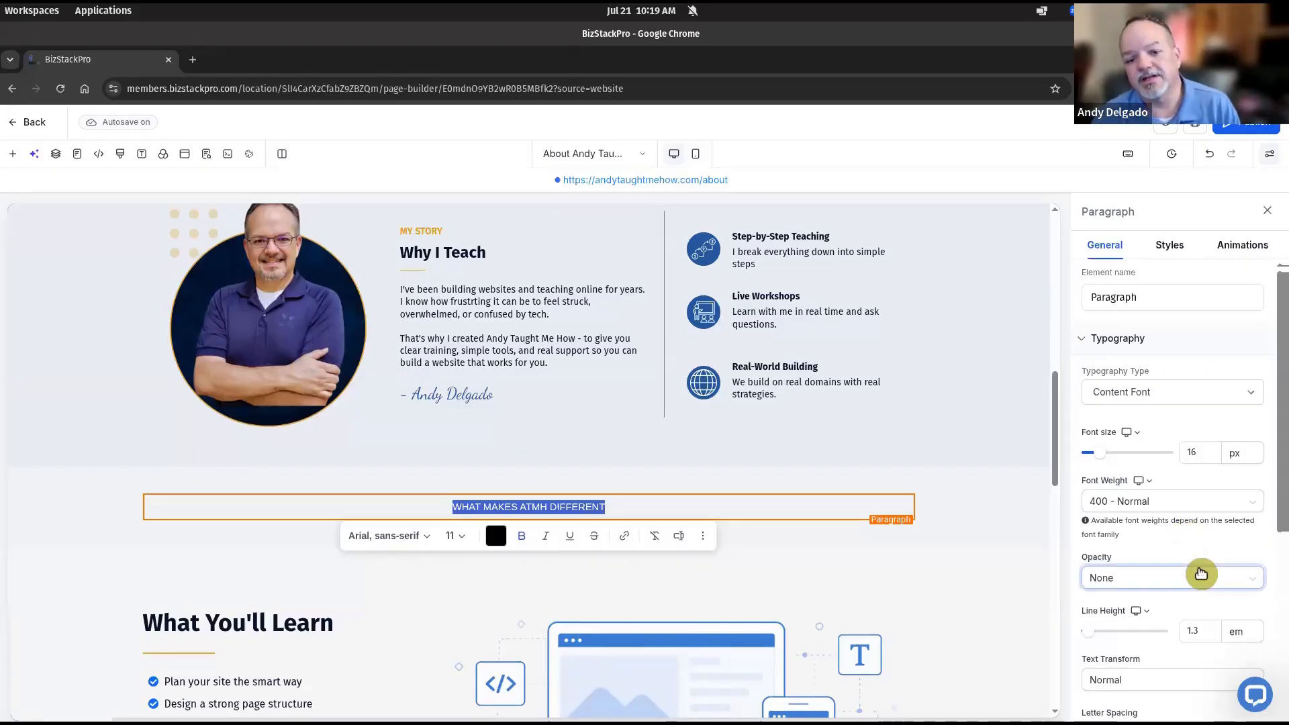
# Colour the WHAT MAKES ATMH DIFFERENT paragraph text gold
pyautogui.scroll(-4, 1201, 573)
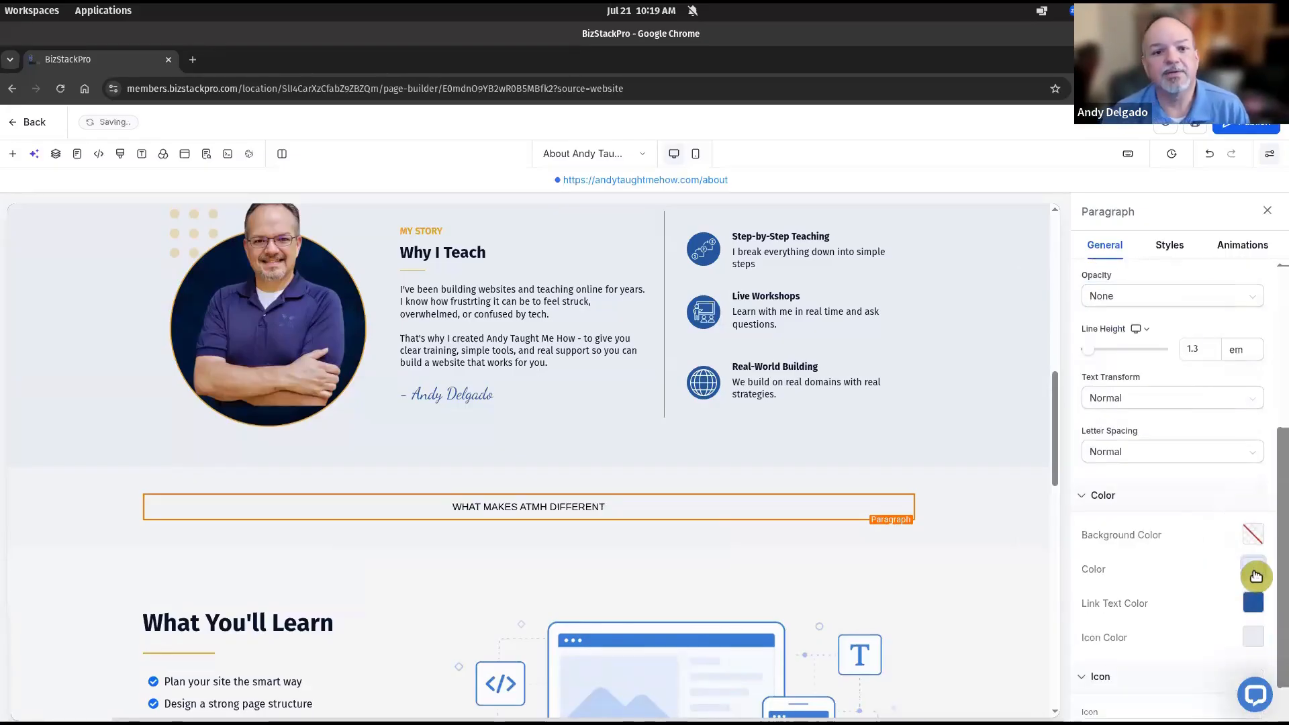
pyautogui.click(1255, 575)
pyautogui.click(1096, 282)
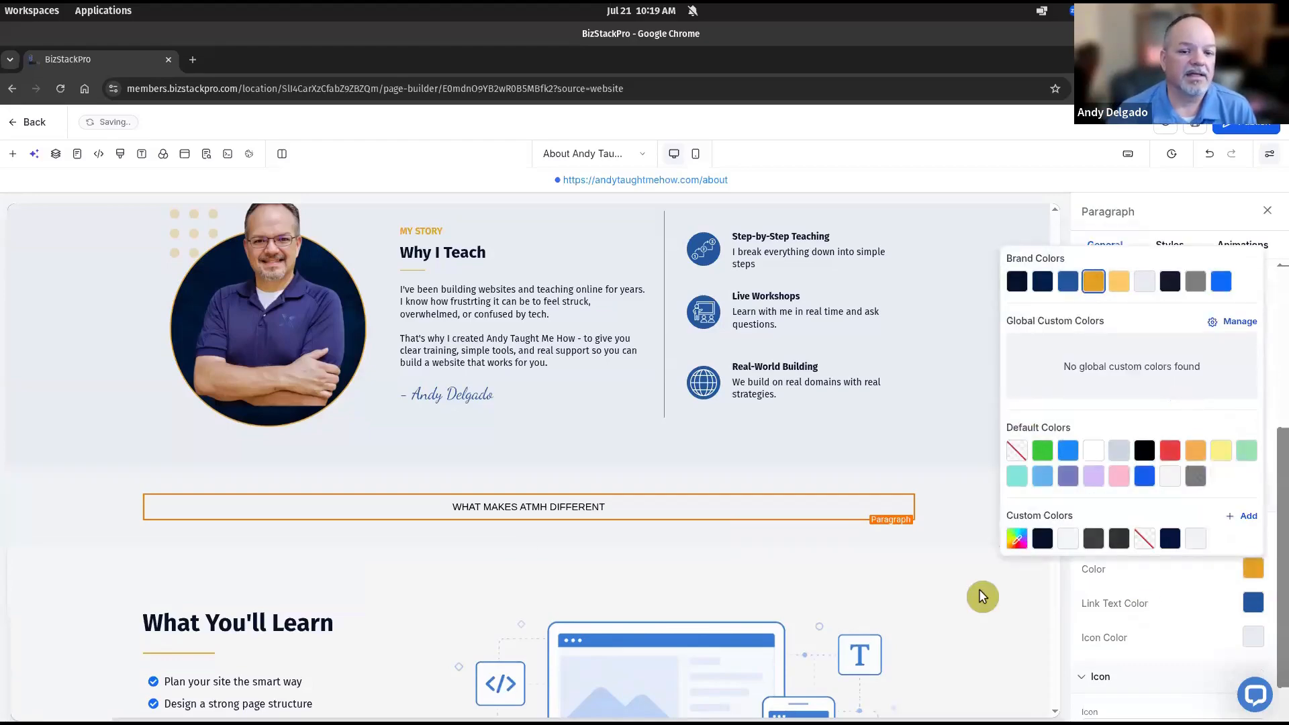
pyautogui.click(950, 522)
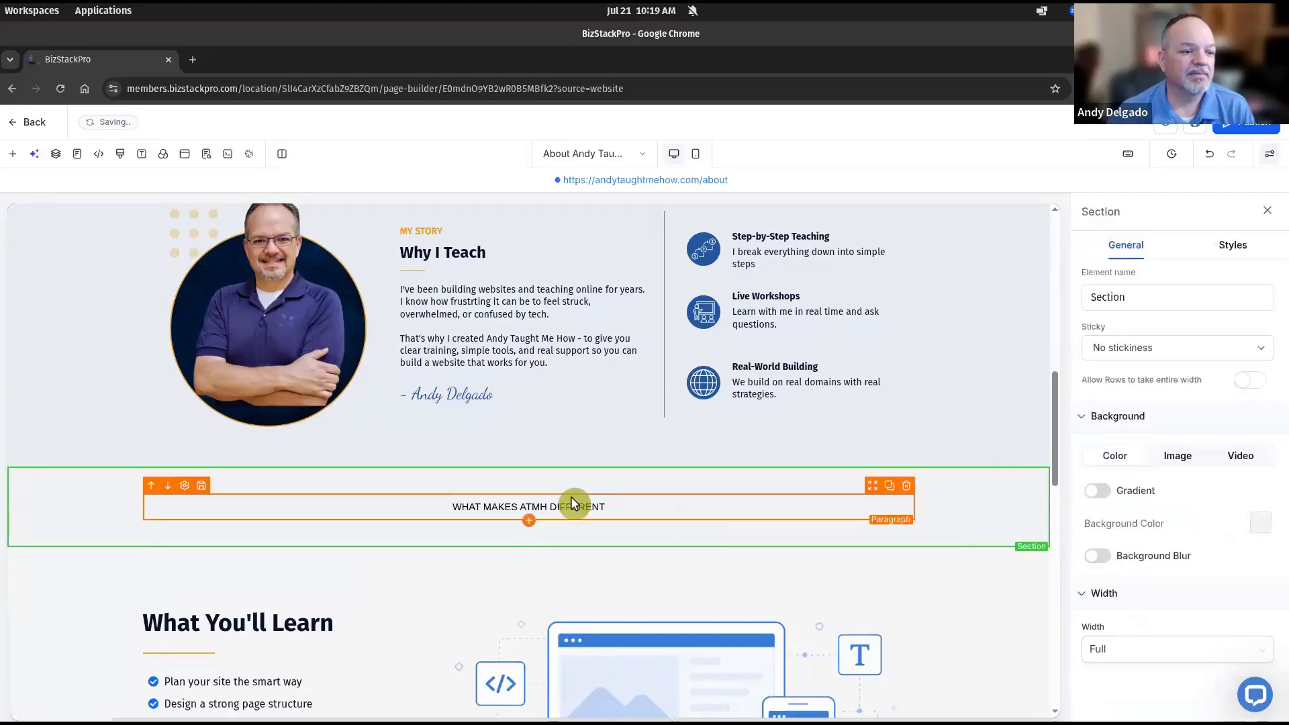
pyautogui.click(570, 502)
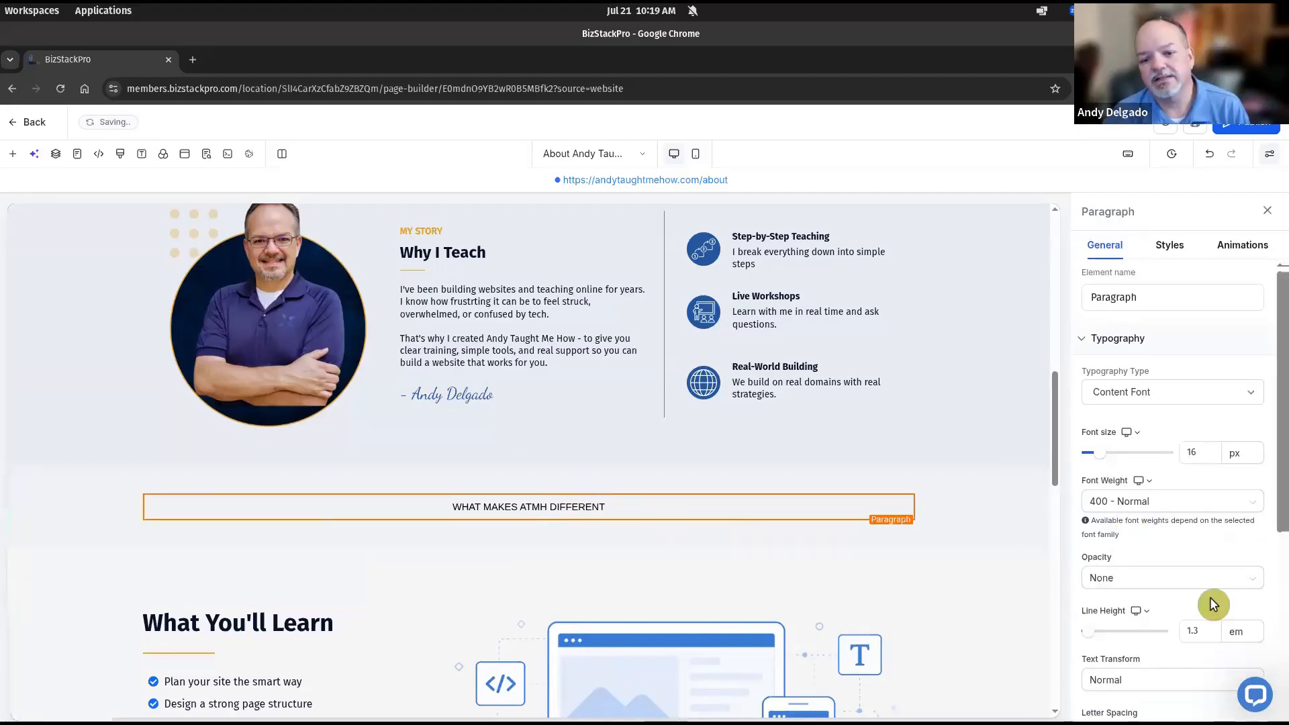
pyautogui.scroll(-2, 1210, 598)
pyautogui.scroll(-2, 1184, 594)
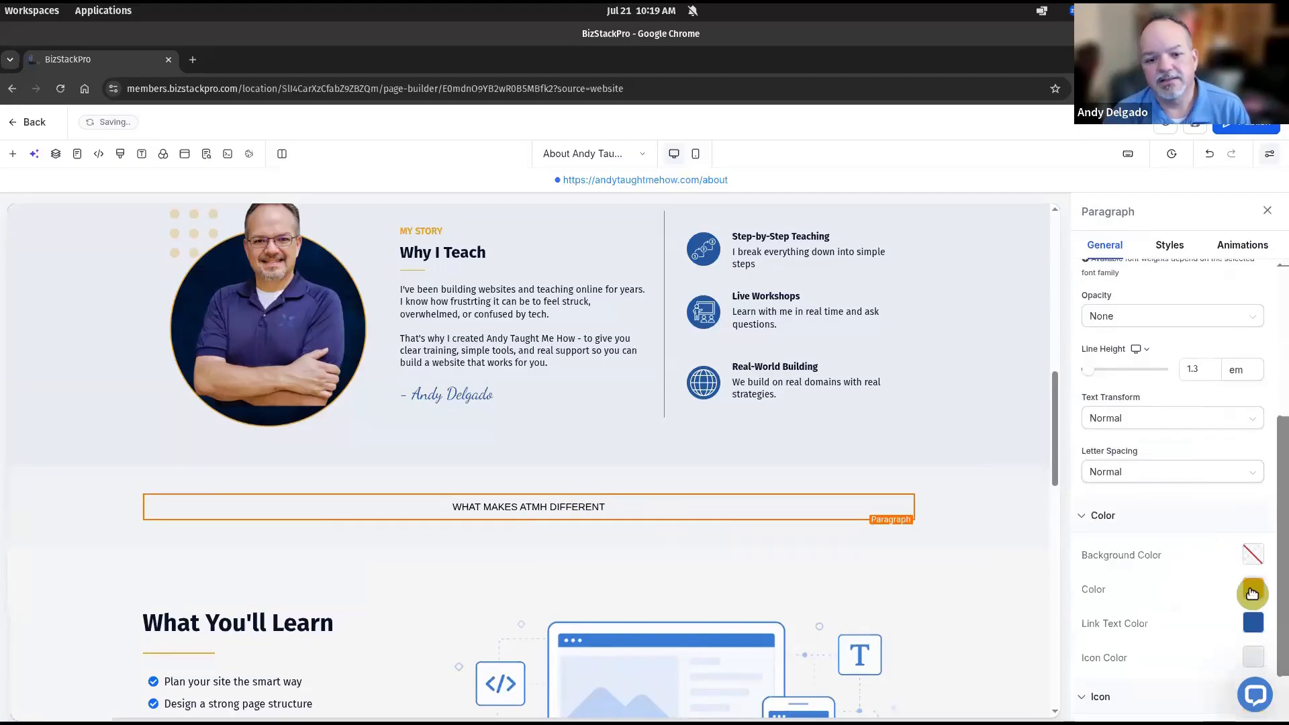
pyautogui.tripleClick(597, 506)
pyautogui.click(504, 535)
pyautogui.click(580, 251)
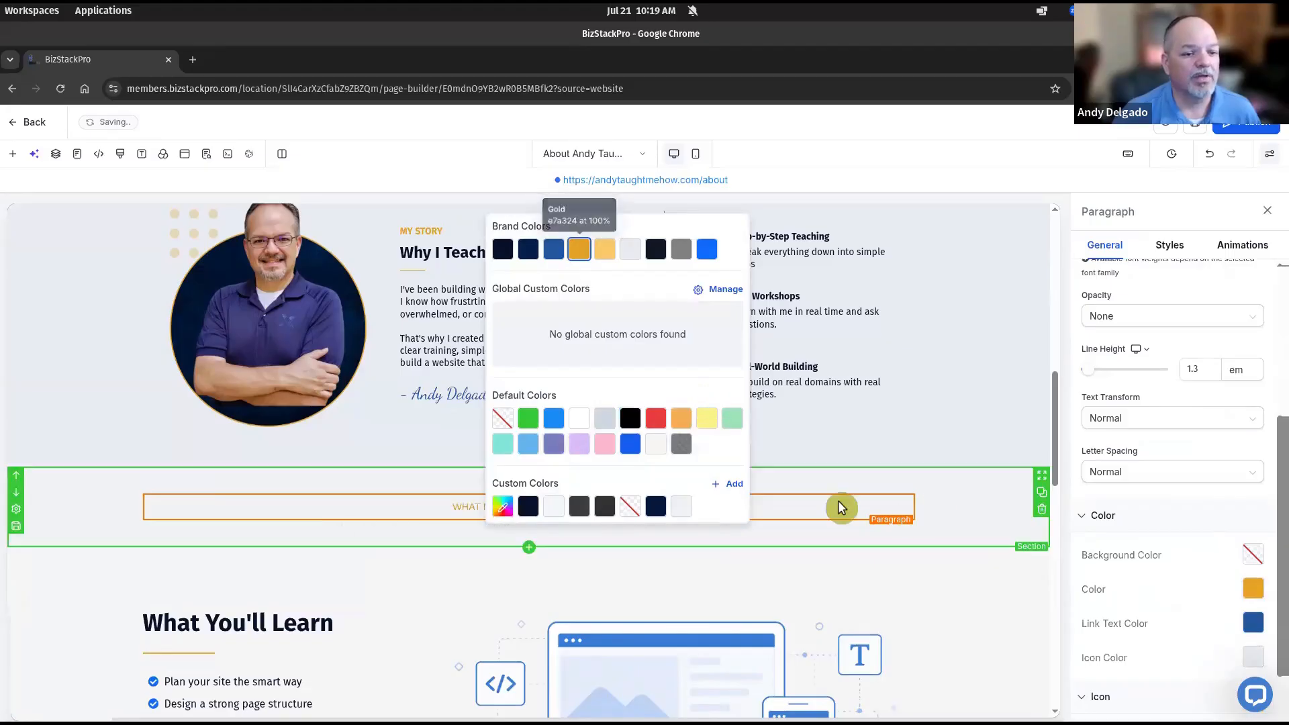
pyautogui.click(914, 574)
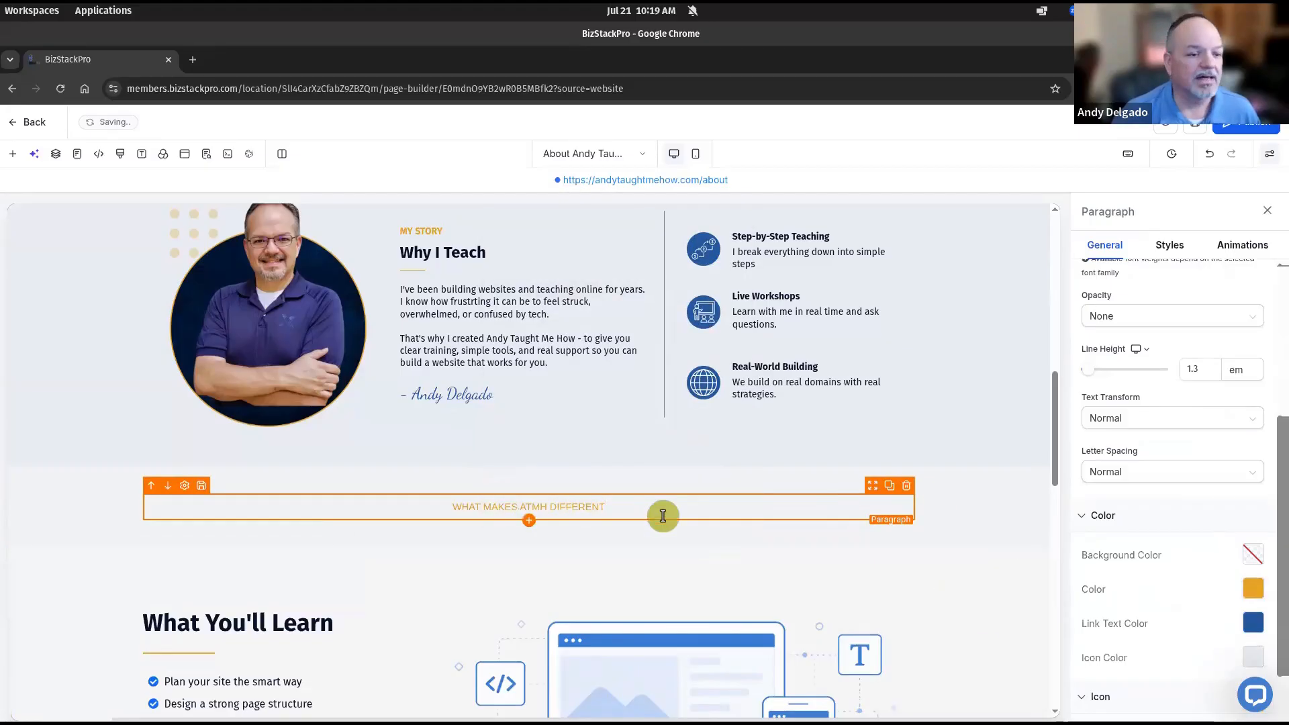
pyautogui.click(850, 510)
# Set the paragraph's font weight to 600 Semi-Bold
pyautogui.click(847, 505)
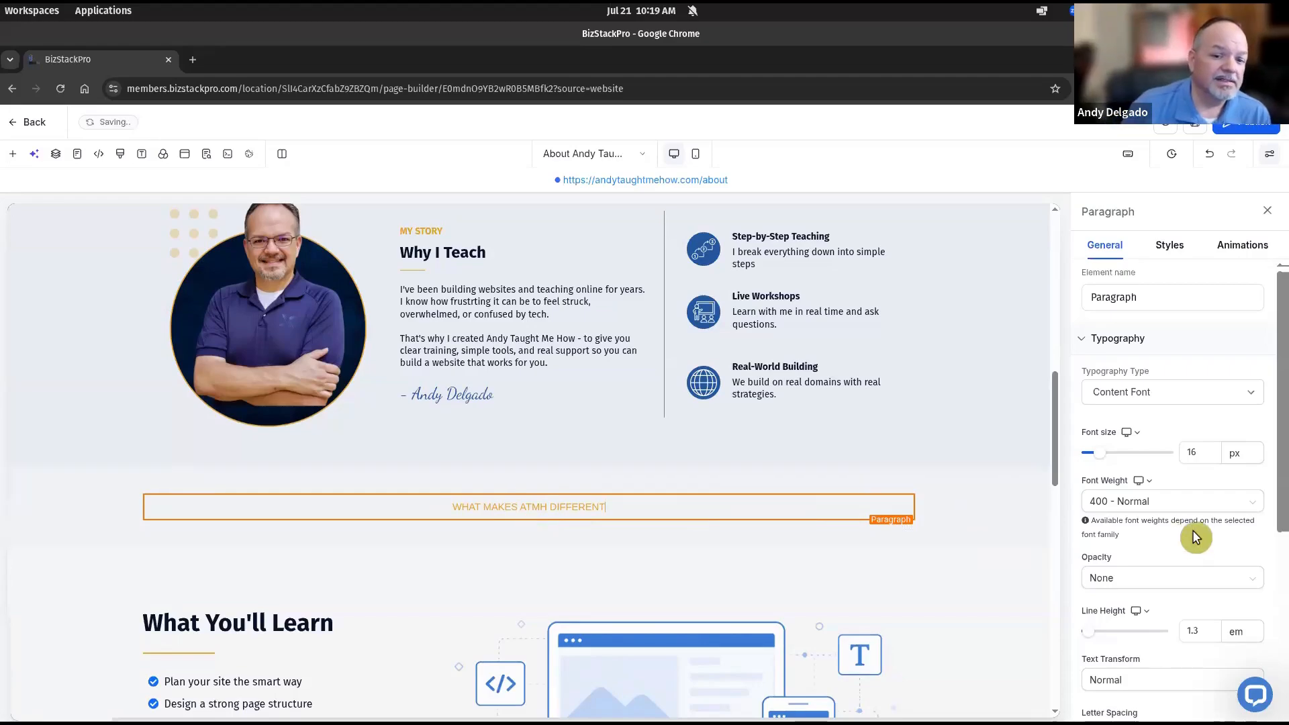
pyautogui.click(1138, 508)
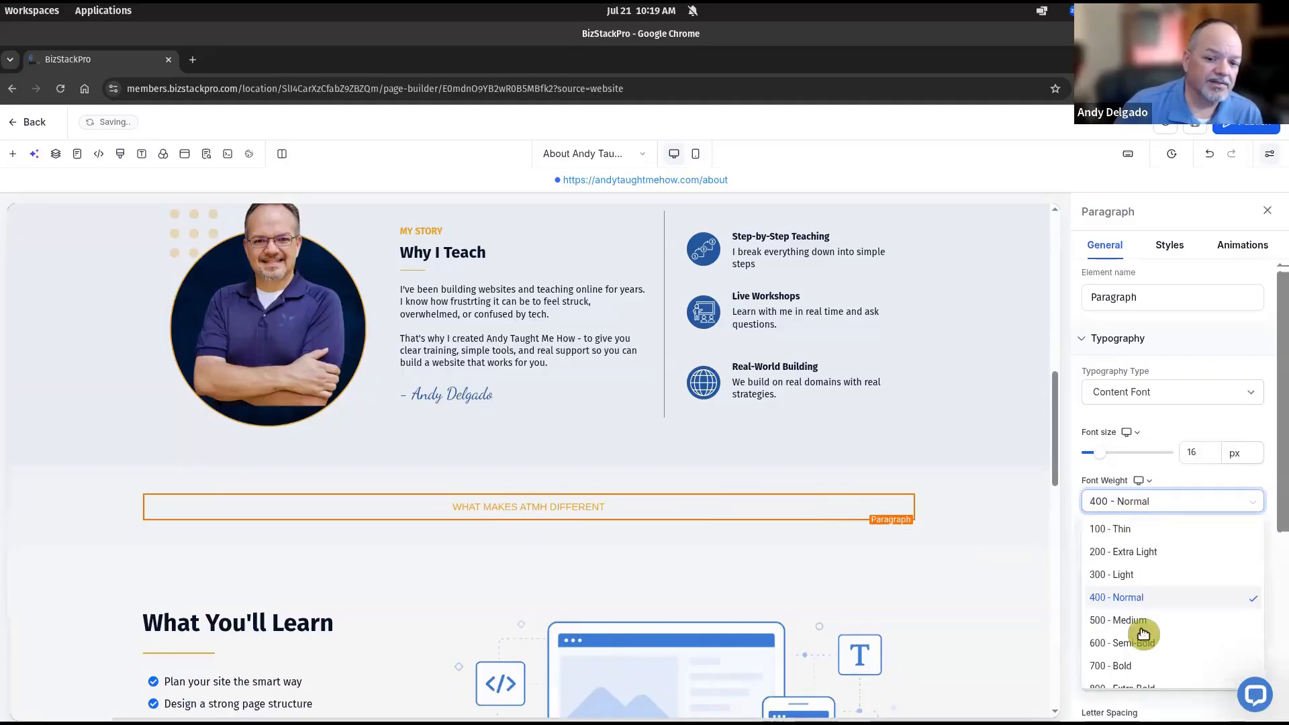
pyautogui.click(1141, 646)
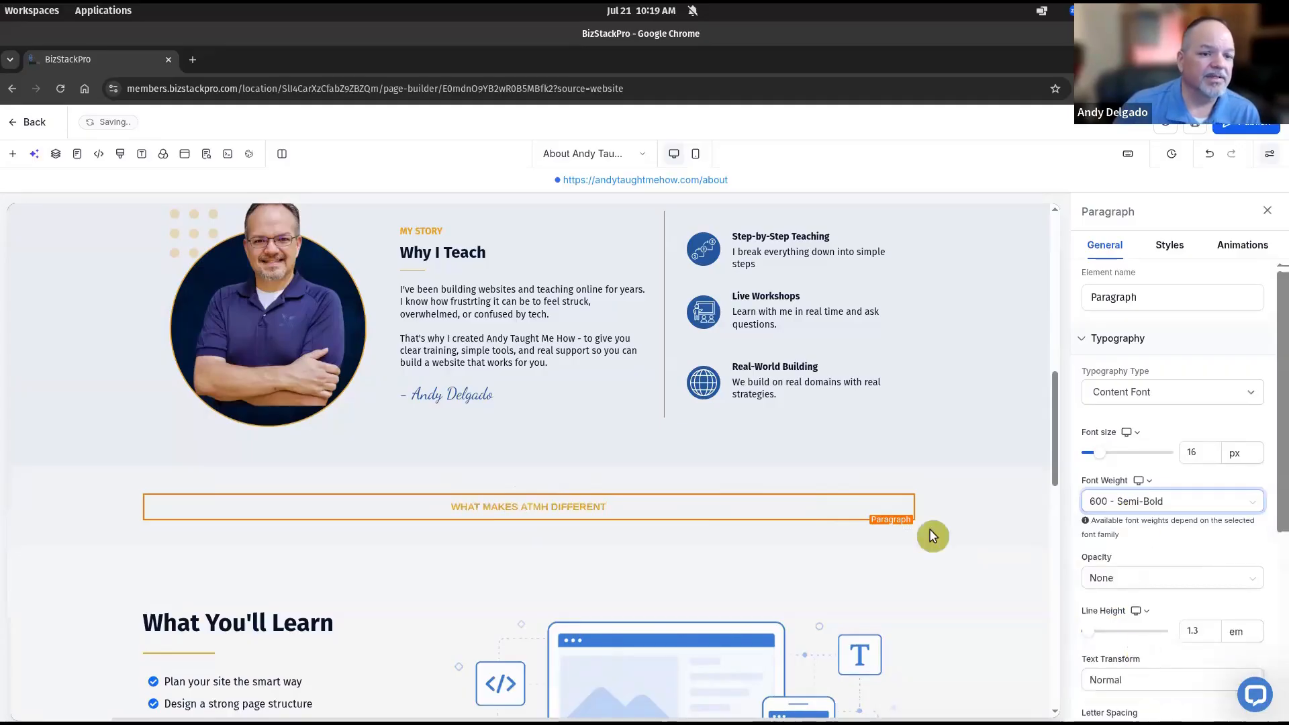
pyautogui.click(530, 527)
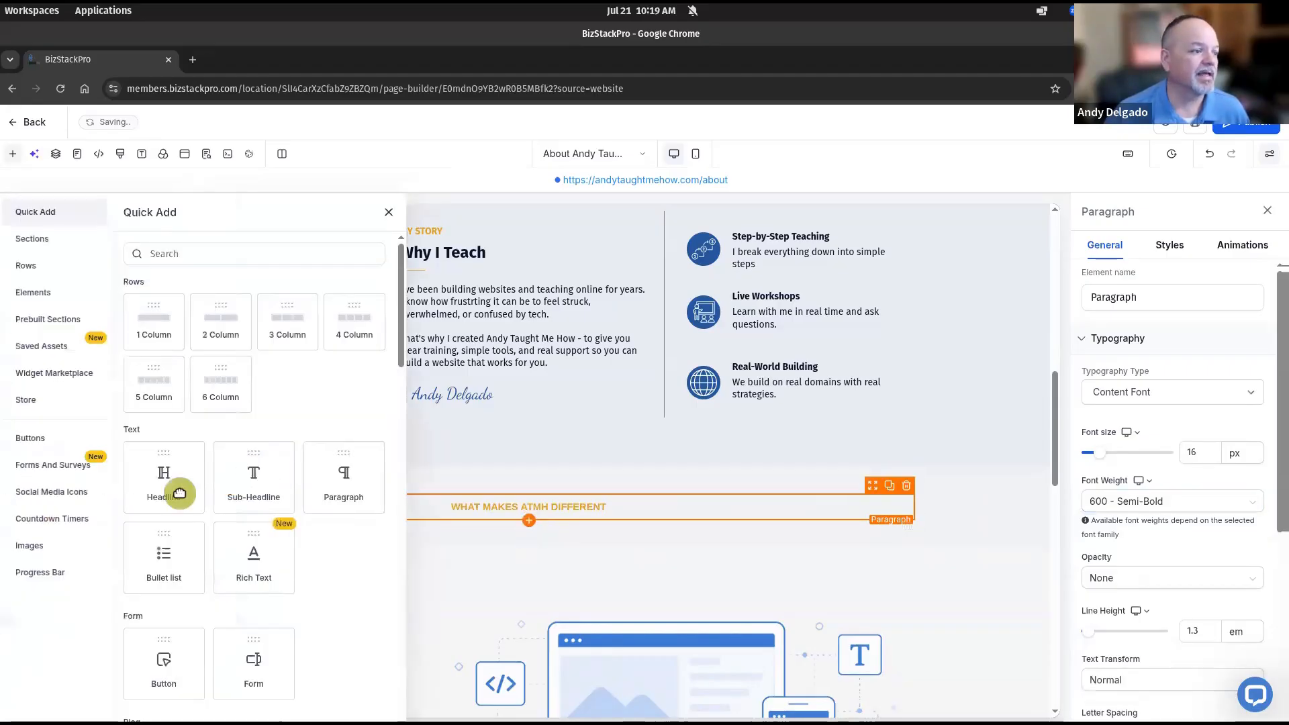
# Add a sub headline below the paragraph with dark navy text colour
pyautogui.click(250, 486)
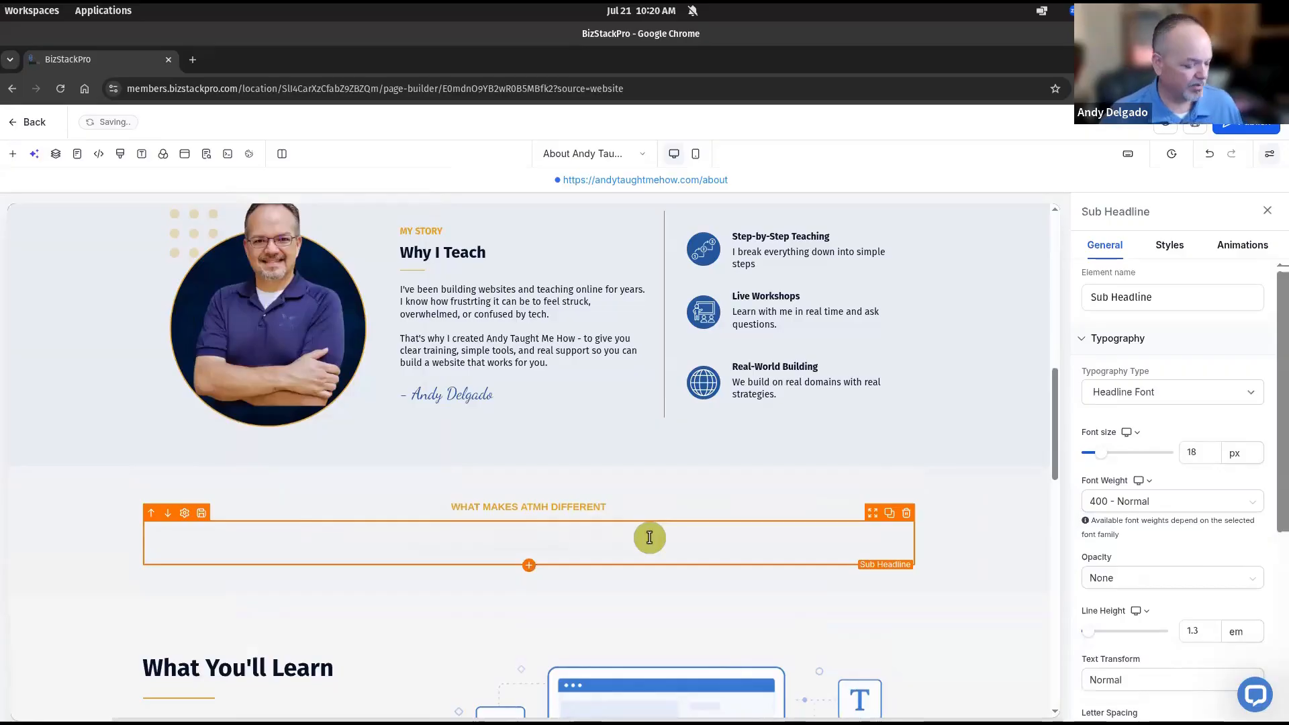
pyautogui.scroll(-2, 1202, 551)
pyautogui.scroll(-3, 1206, 545)
pyautogui.click(1253, 517)
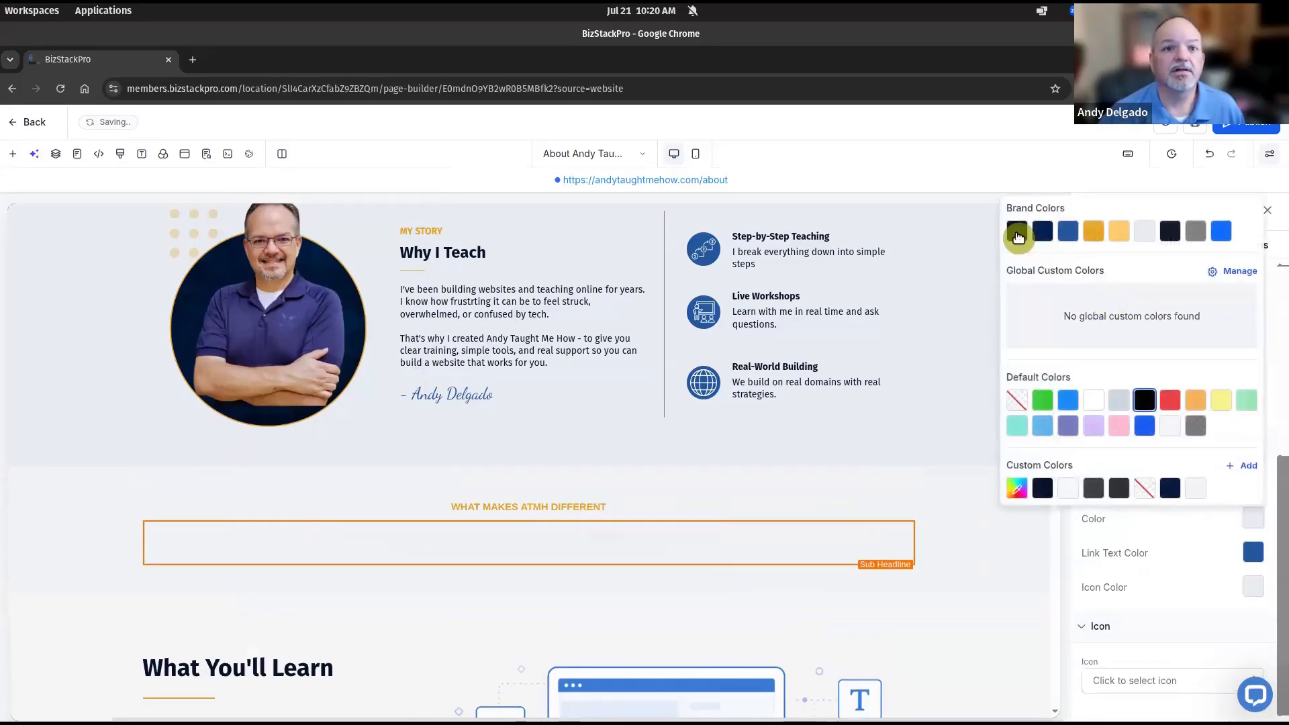
pyautogui.click(1017, 233)
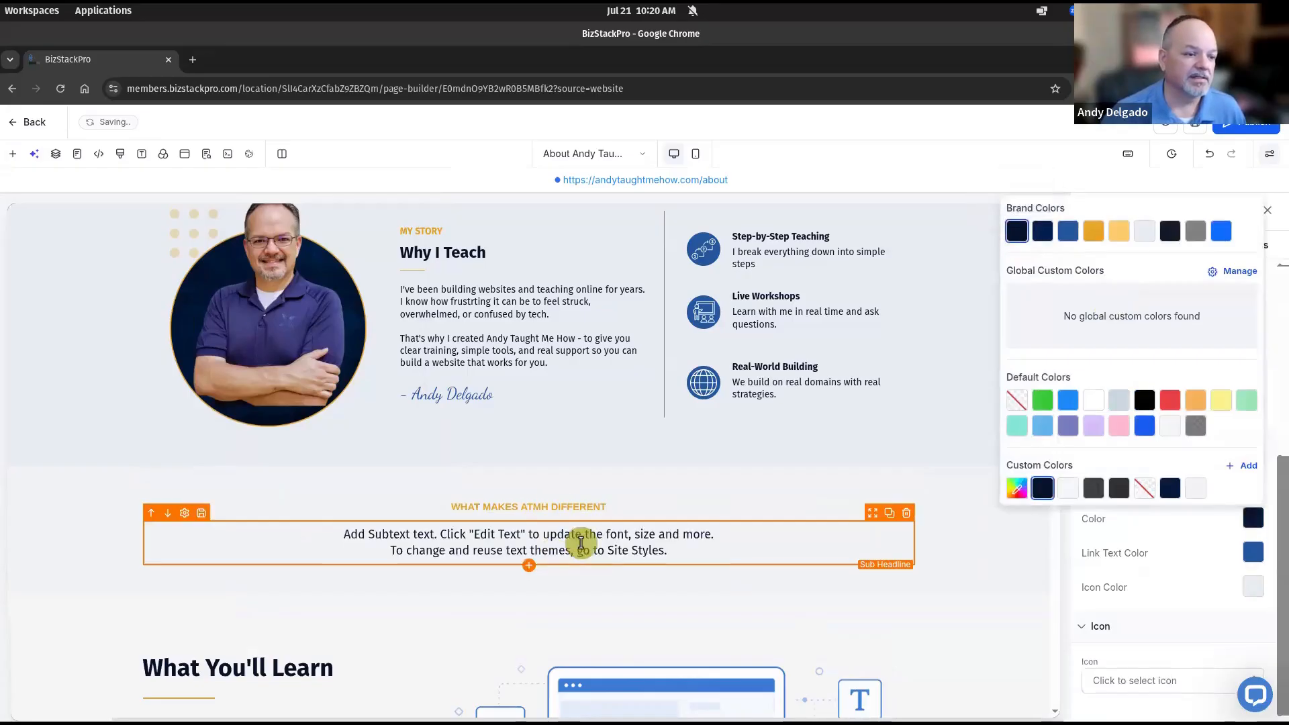
# Replace the sub headline placeholder with 'My Teaching Philosophy'
pyautogui.doubleClick(582, 543)
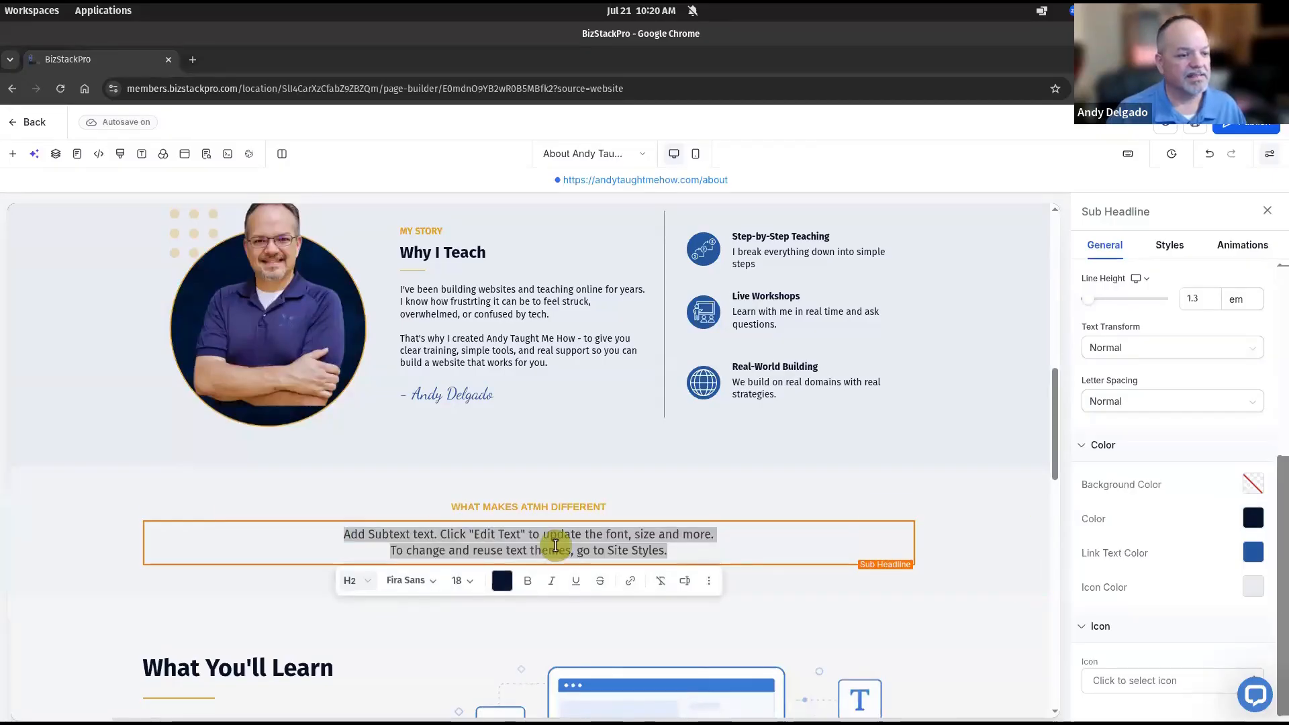
pyautogui.doubleClick(554, 549)
pyautogui.hotkey('ctrl', 'a')
pyautogui.write('My Teaching Philosophy')
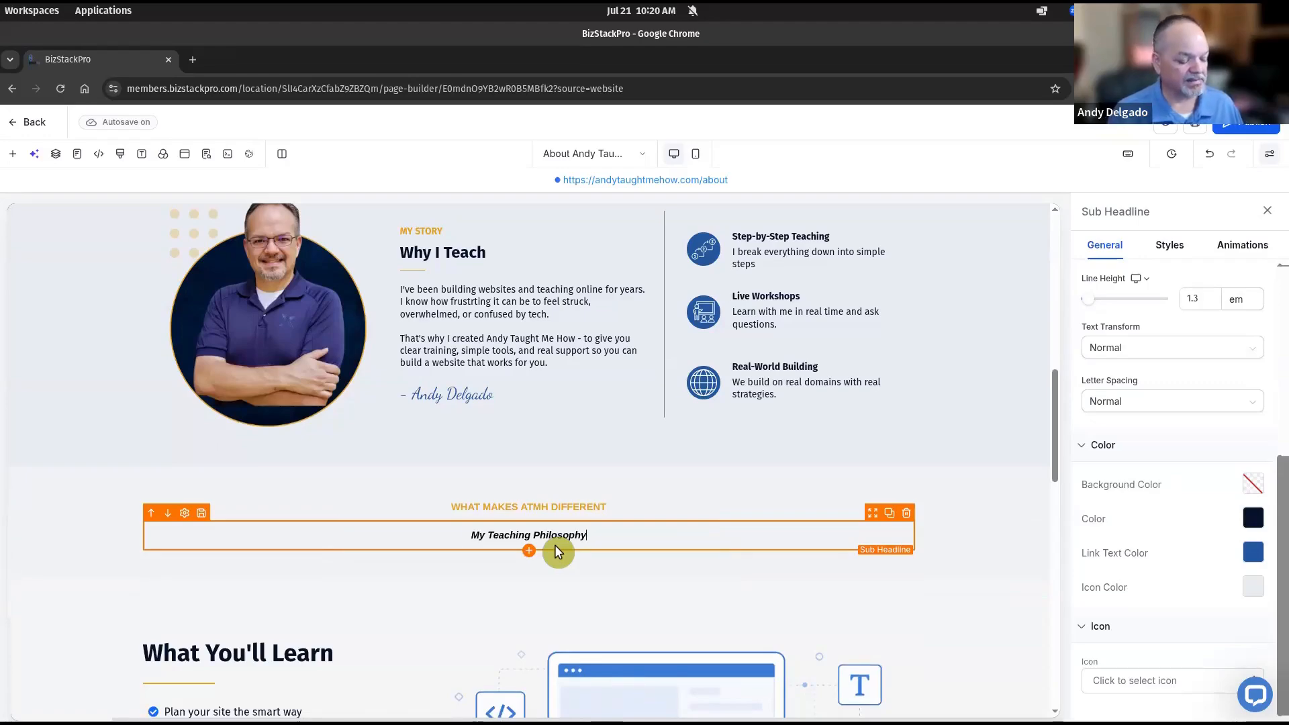
pyautogui.hotkey('ctrl', 'a')
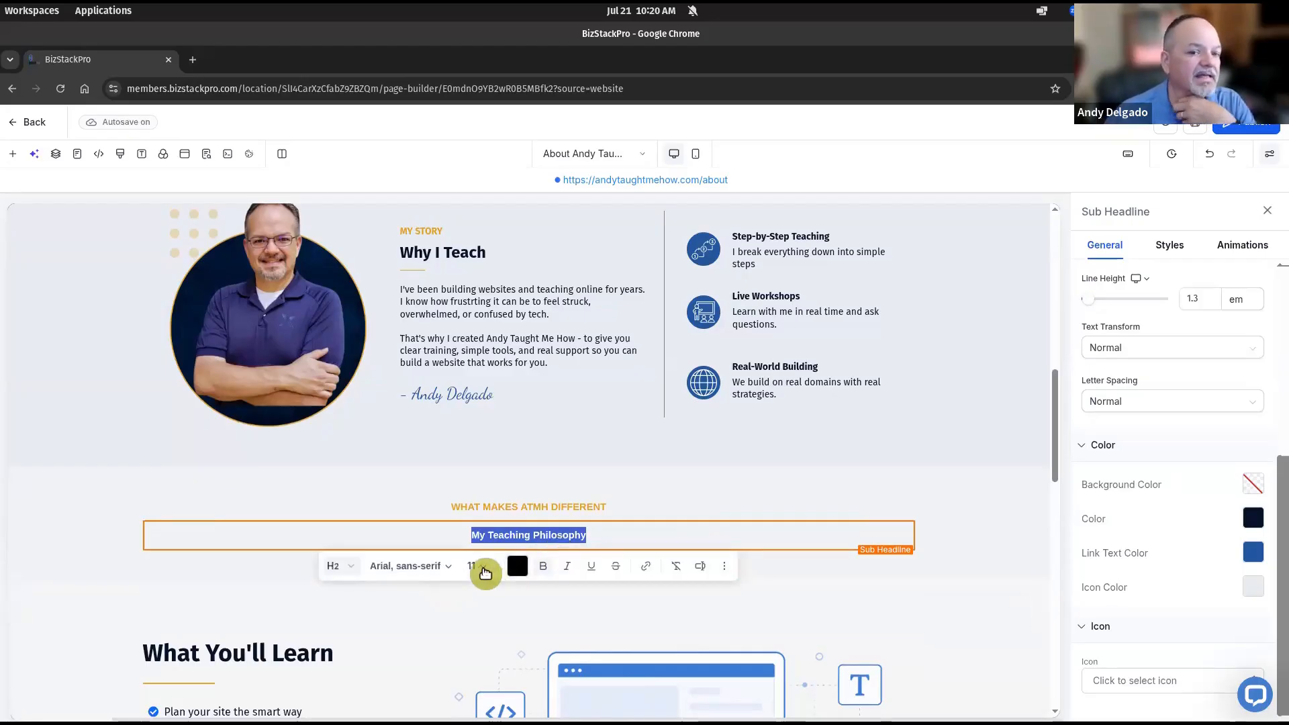
pyautogui.scroll(5, 1213, 512)
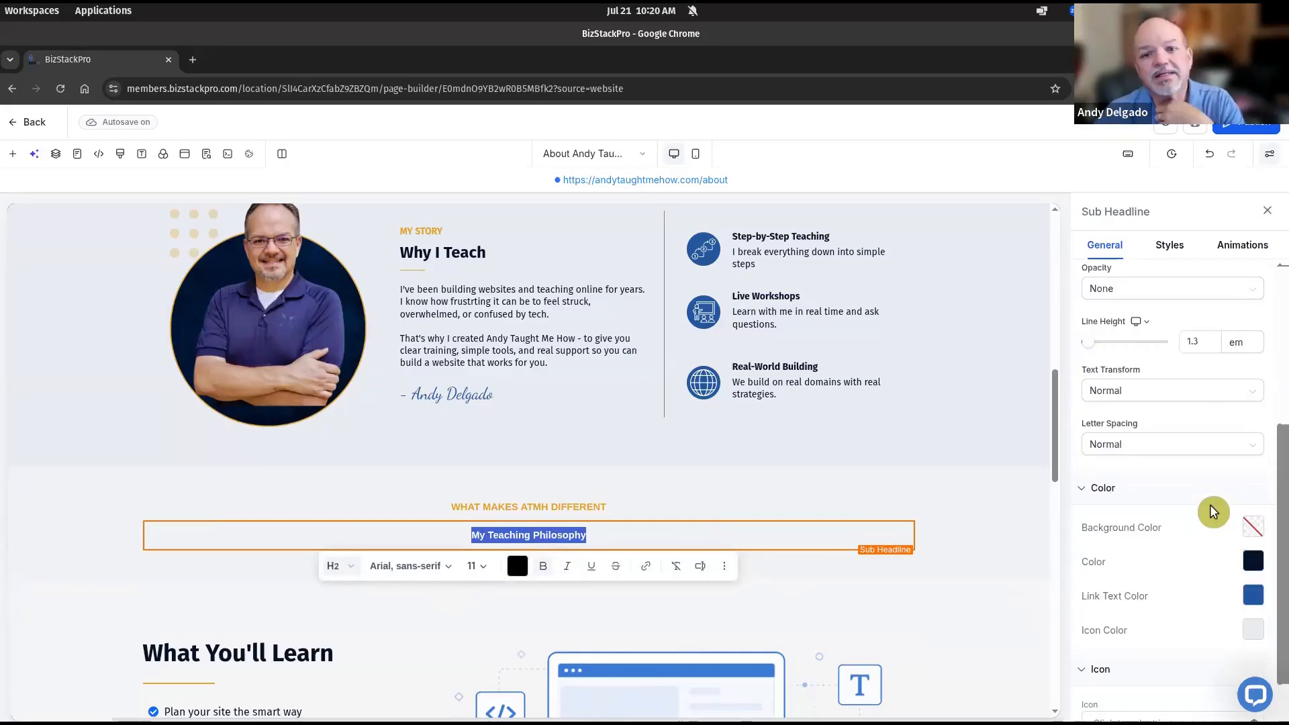
# Set the sub headline's font size to 30 px in the settings panel
pyautogui.click(1203, 440)
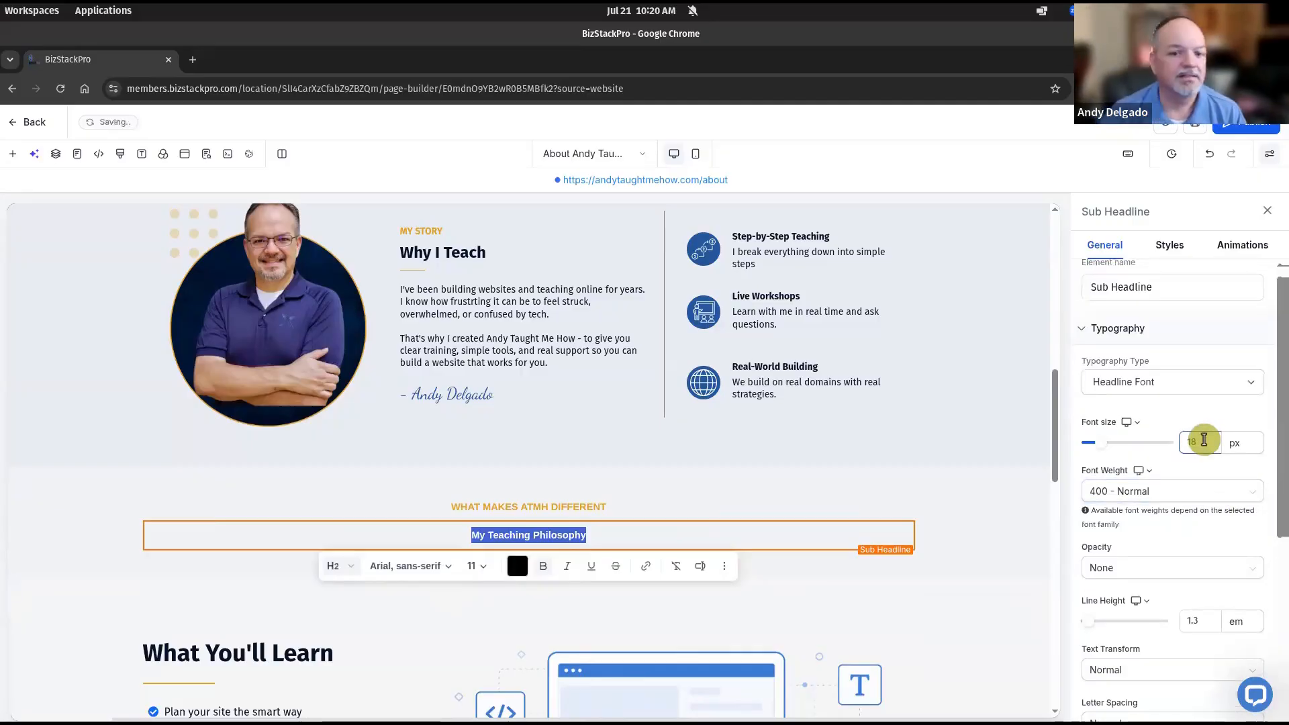
pyautogui.click(1204, 440)
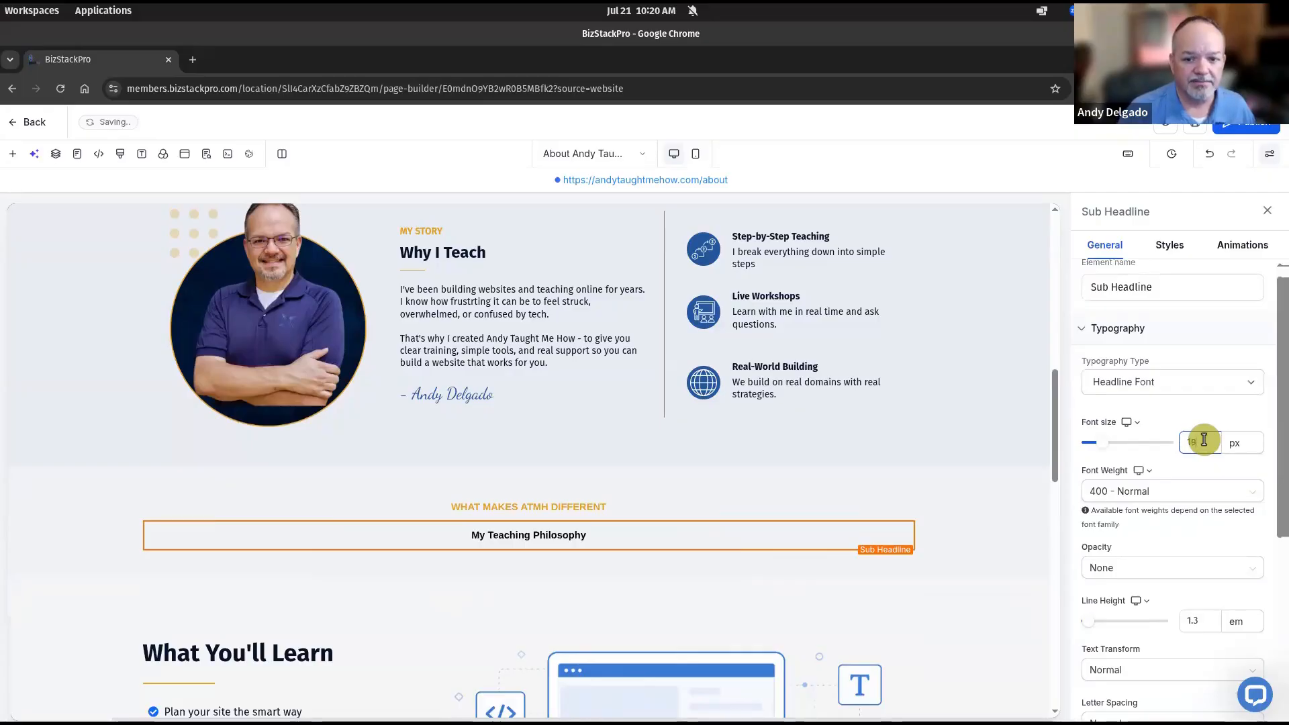
pyautogui.press('Up')
pyautogui.press('Up')
pyautogui.doubleClick(1204, 440)
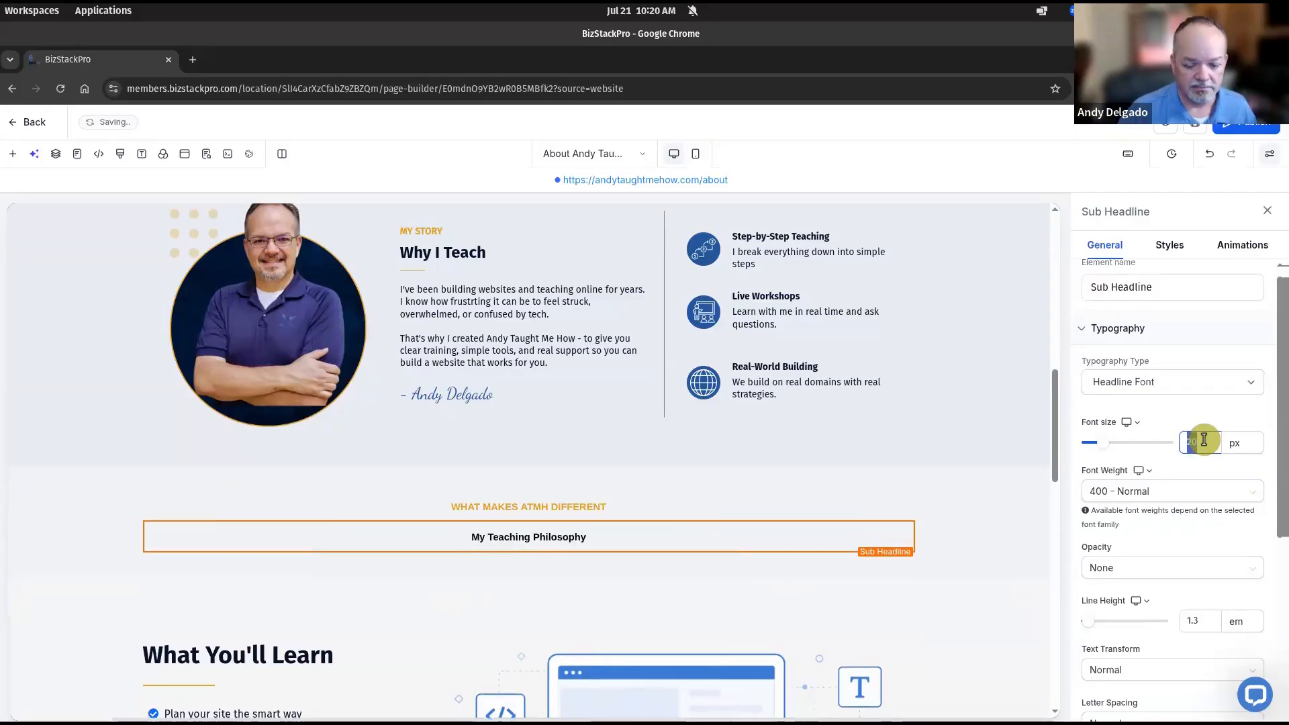
pyautogui.write('30')
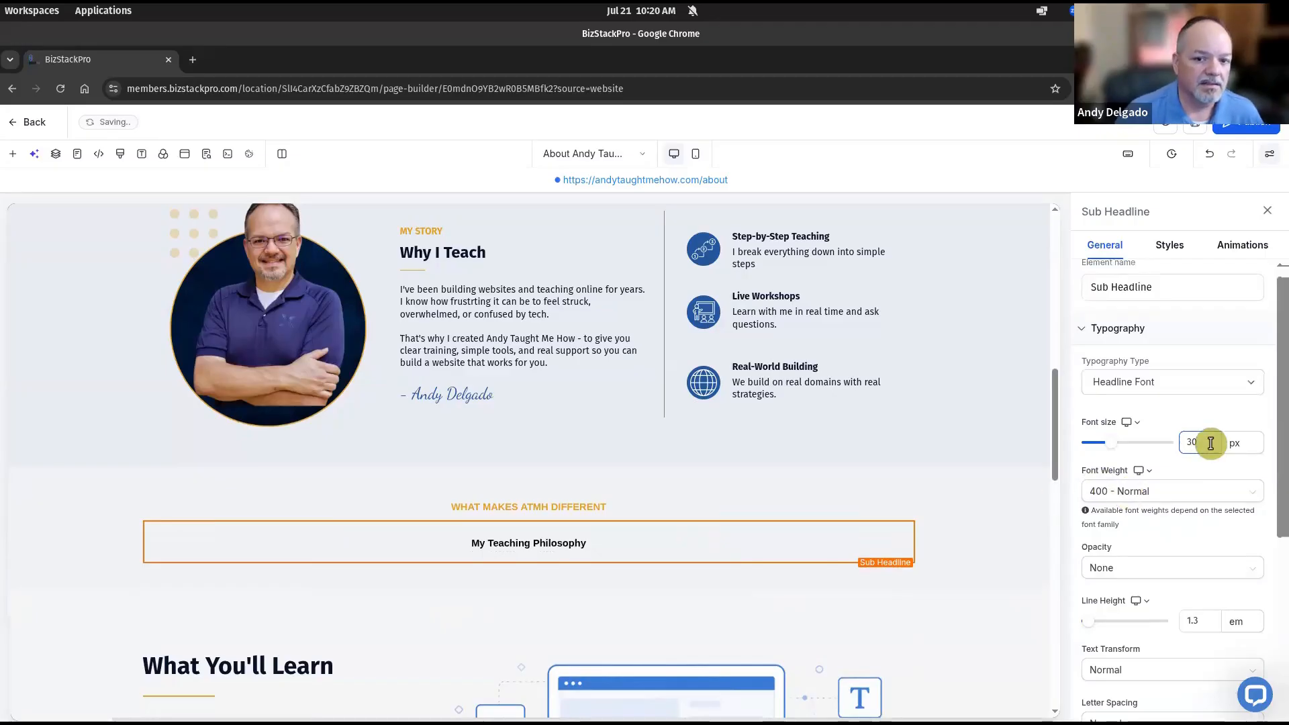
pyautogui.moveTo(671, 541)
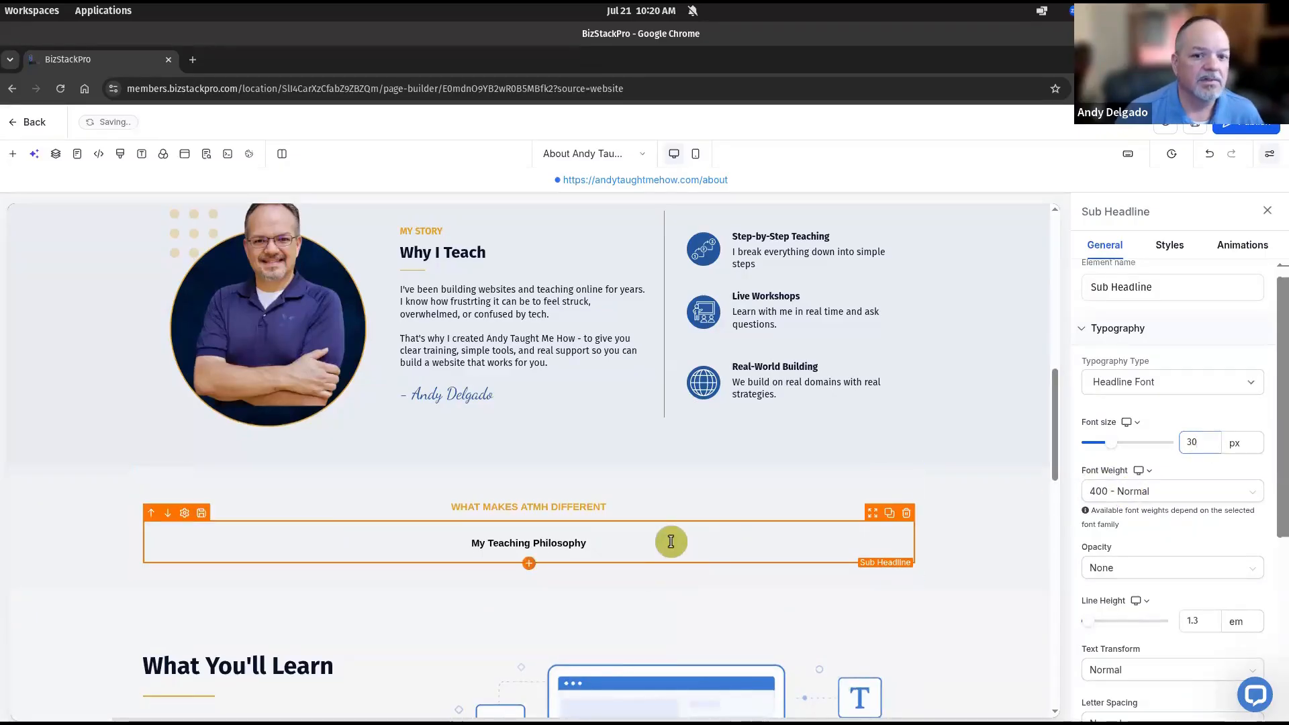
pyautogui.click(1194, 443)
pyautogui.write('30')
pyautogui.press('Tab')
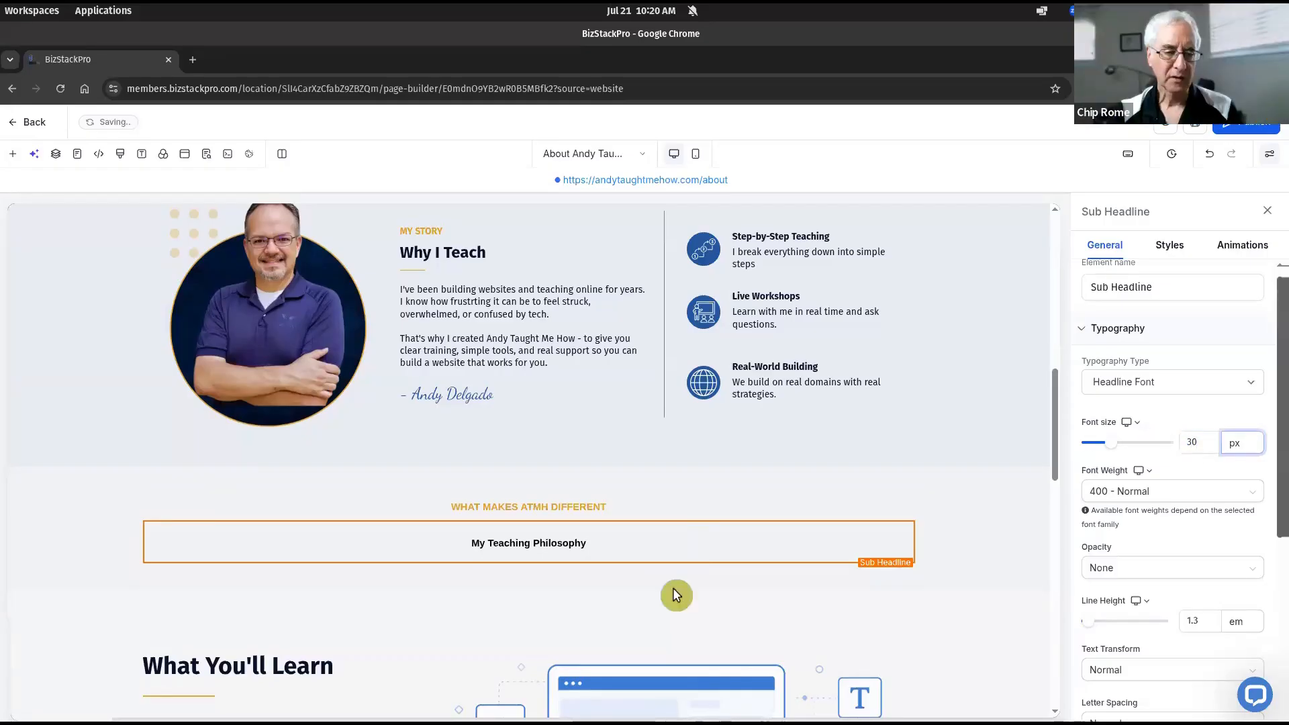
# Make the My Teaching Philosophy text 36 px using the toolbar size list
pyautogui.click(566, 542)
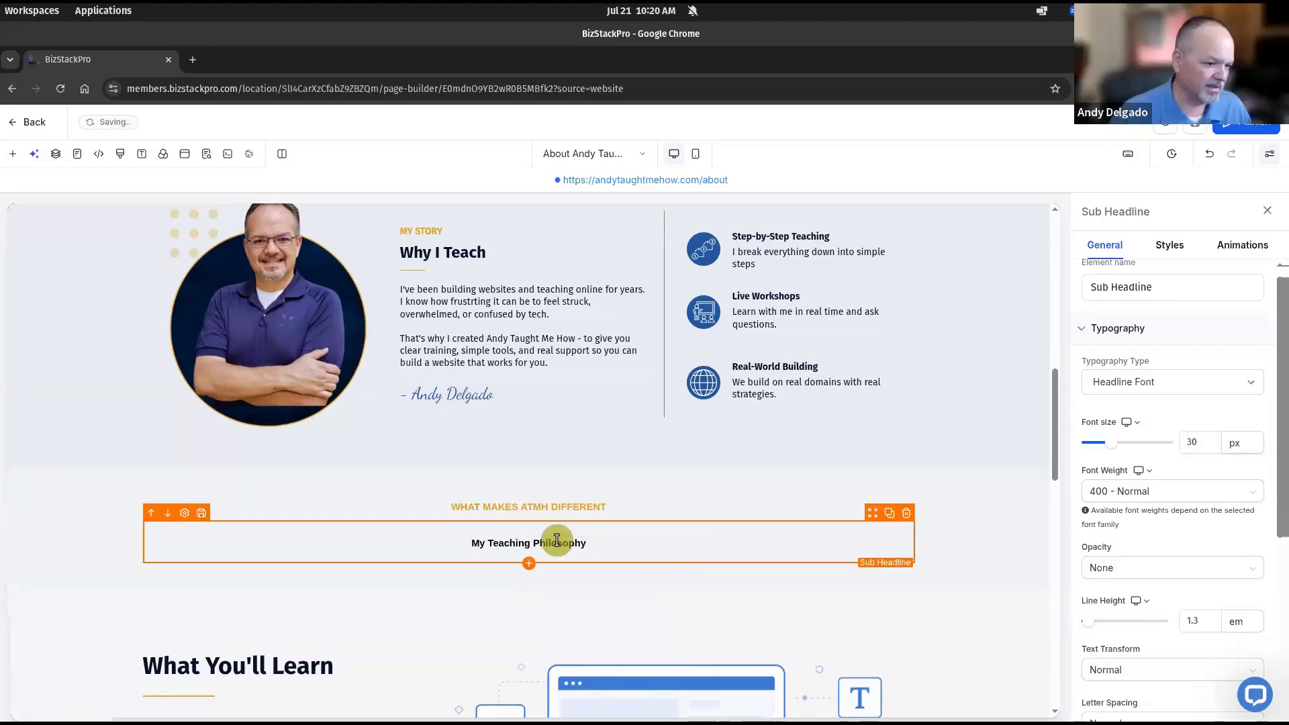
pyautogui.tripleClick(557, 541)
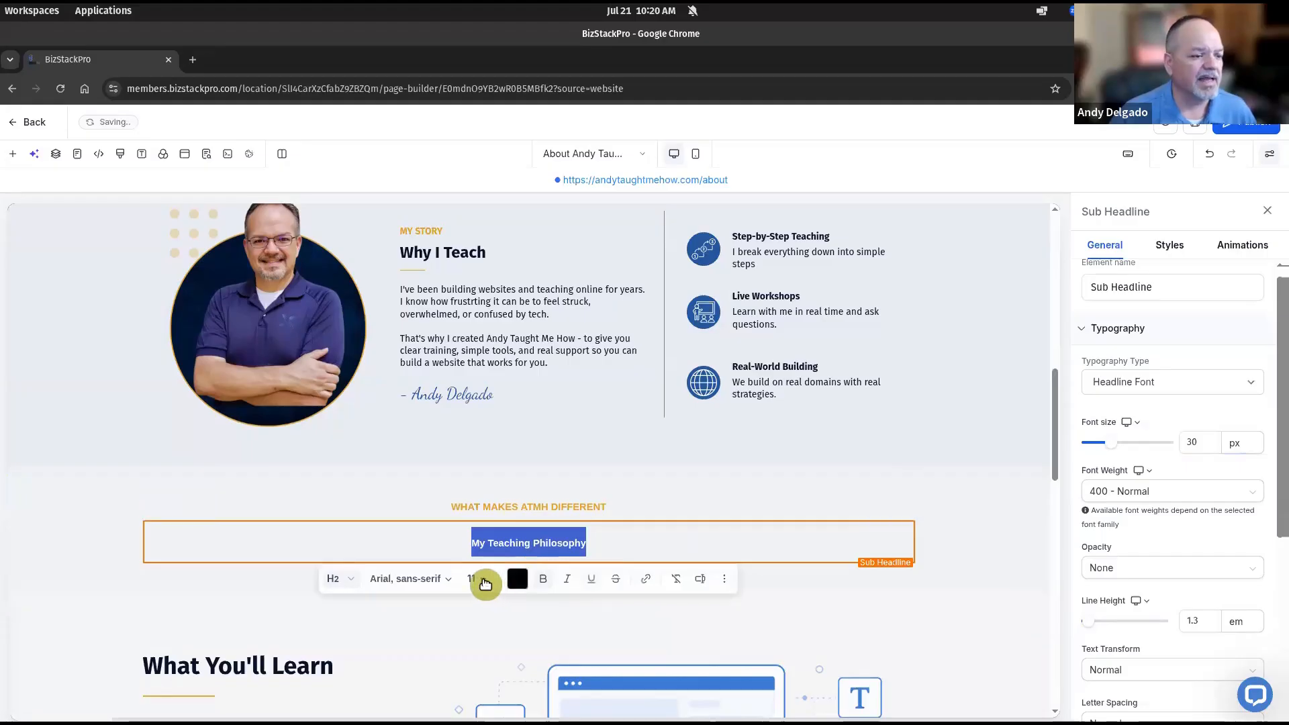
pyautogui.click(485, 582)
pyautogui.scroll(-3, 507, 517)
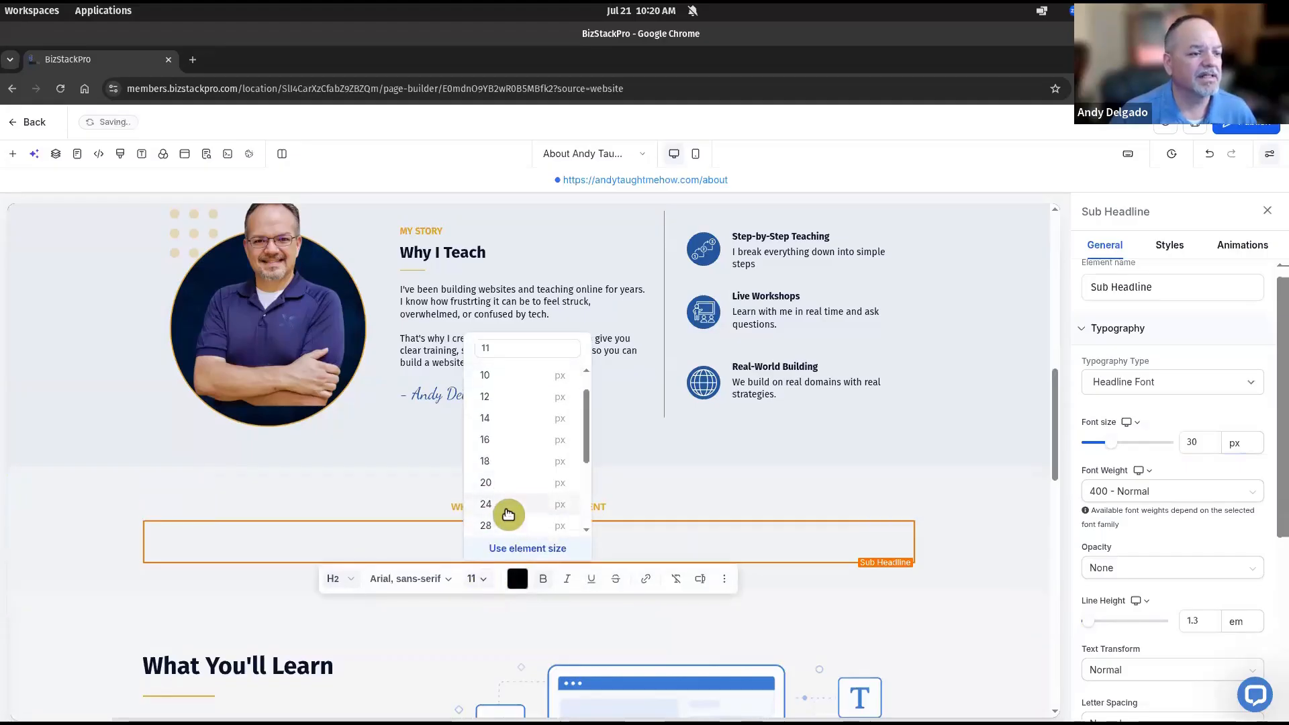
pyautogui.click(500, 479)
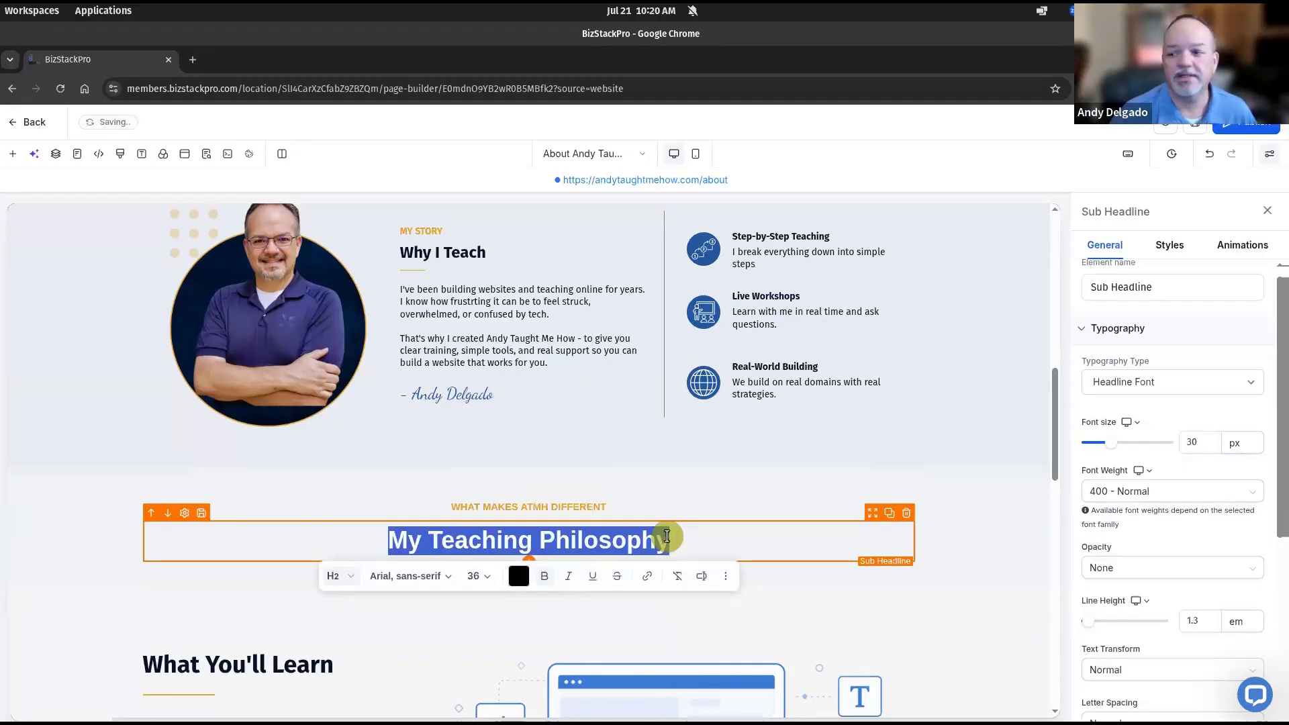
pyautogui.click(964, 542)
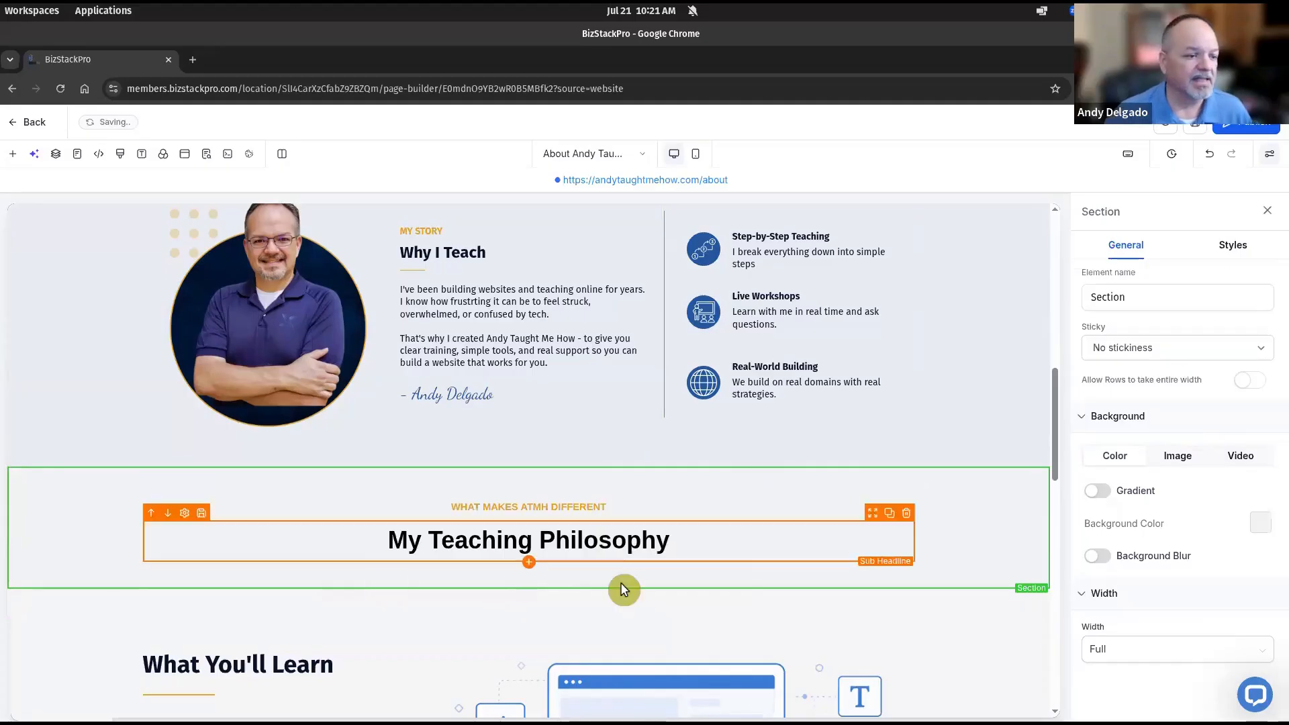
# Add a four-column row under the My Teaching Philosophy heading and compare it with the About page mockup
pyautogui.click(530, 566)
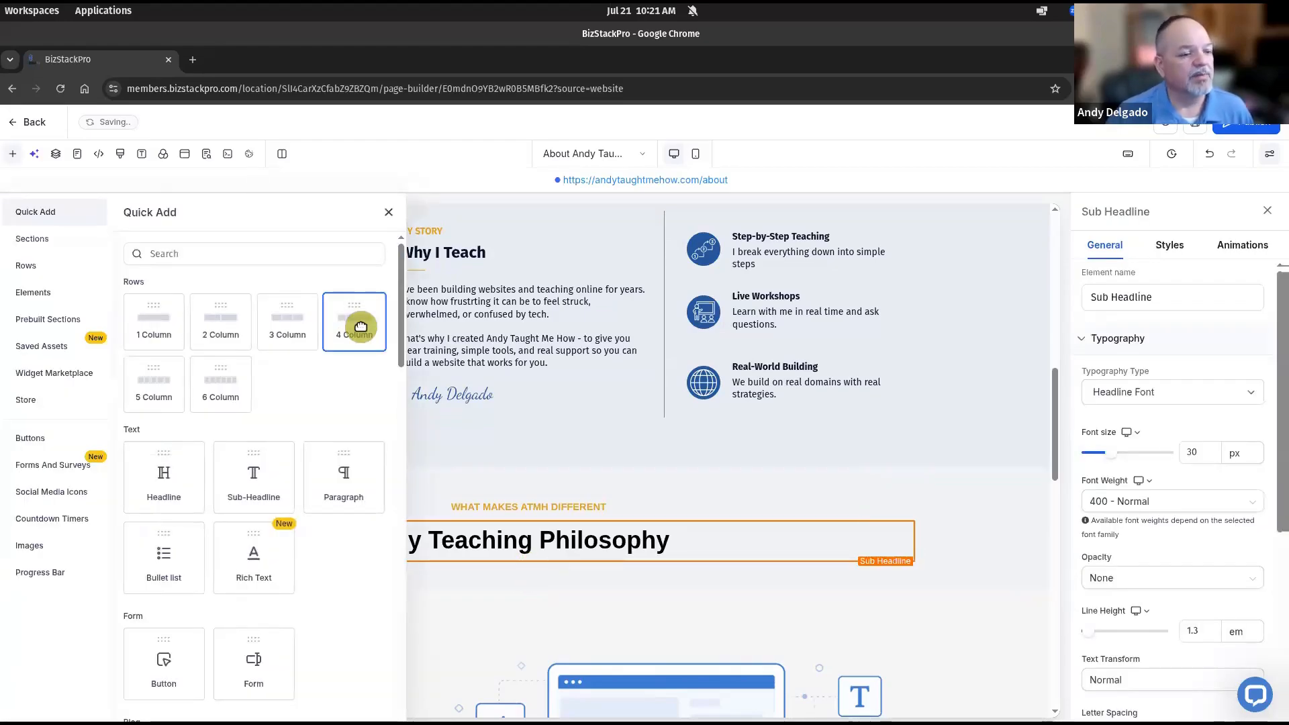
pyautogui.moveTo(361, 327); pyautogui.dragTo(372, 613)
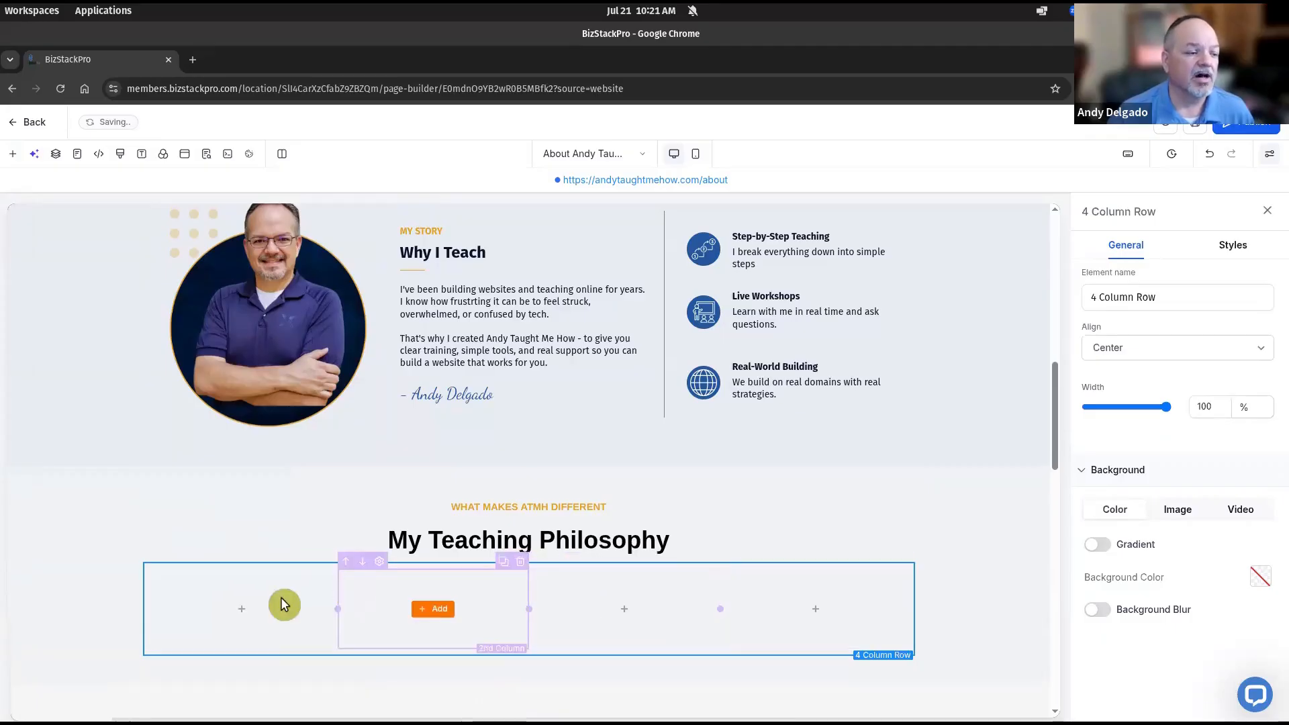
pyautogui.click(241, 609)
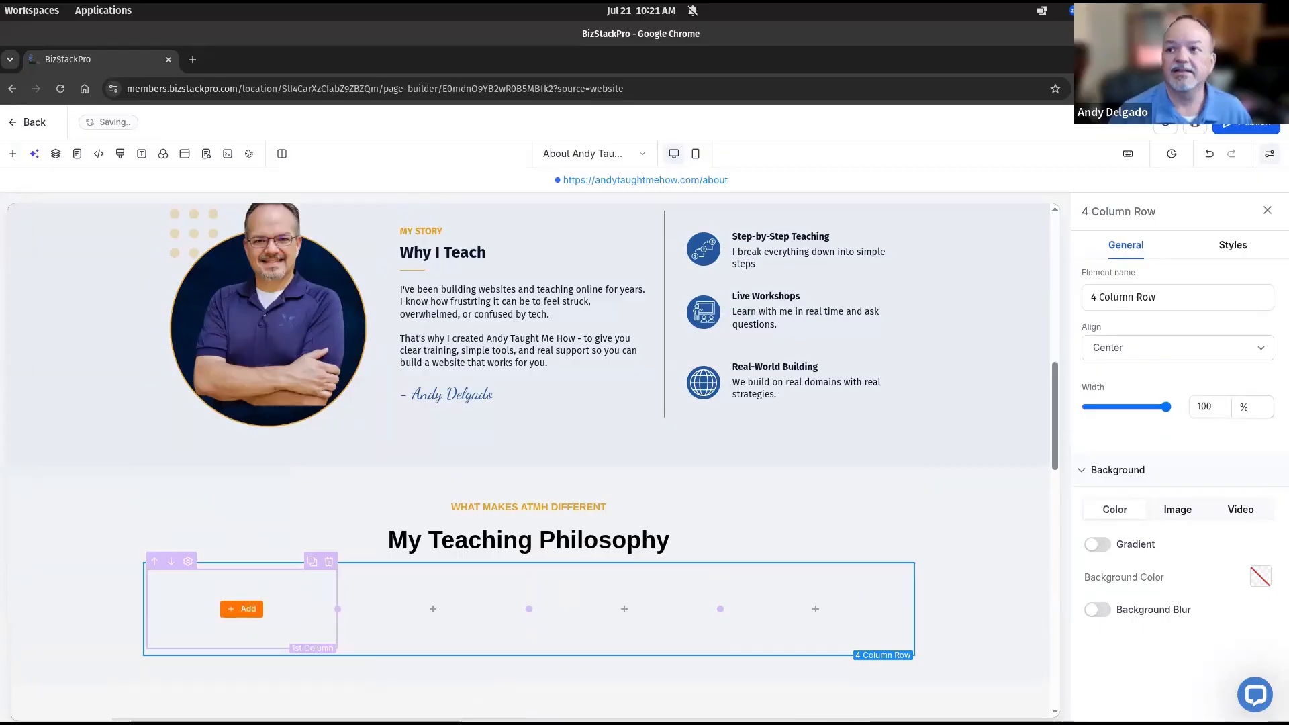
pyautogui.moveTo(1288, 101); pyautogui.dragTo(811, 128)
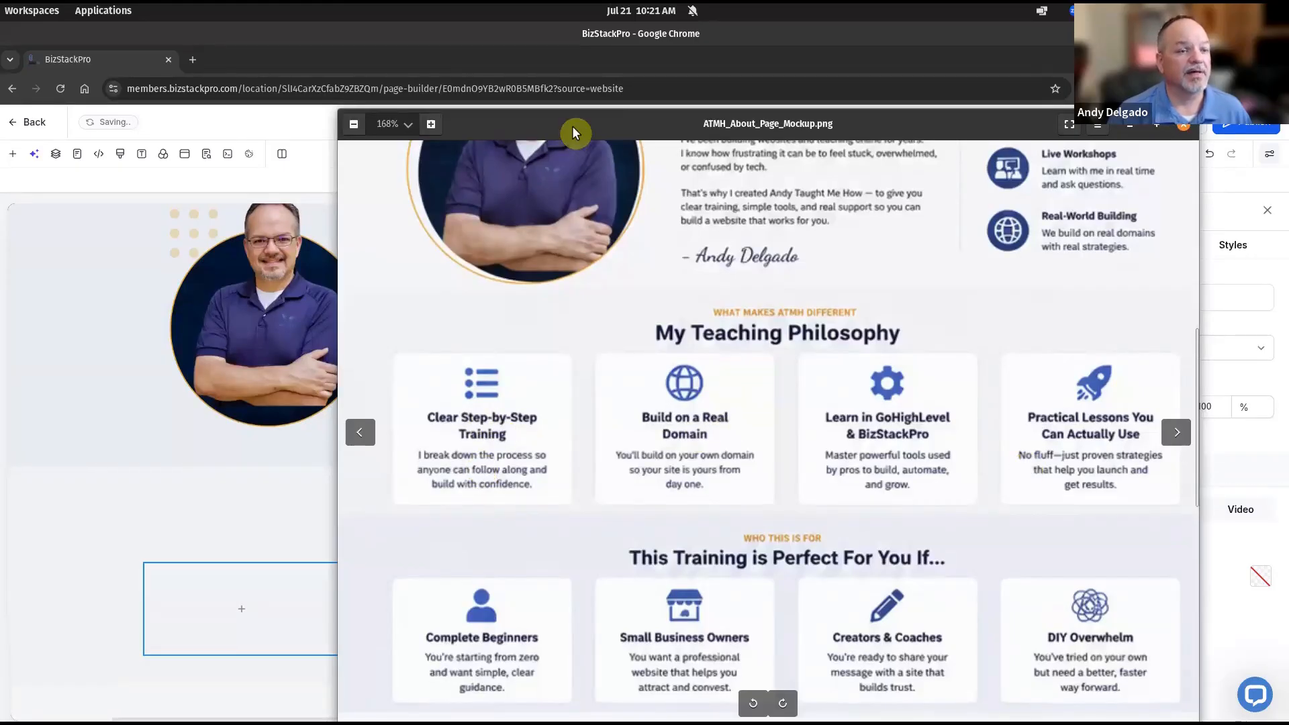
pyautogui.click(266, 591)
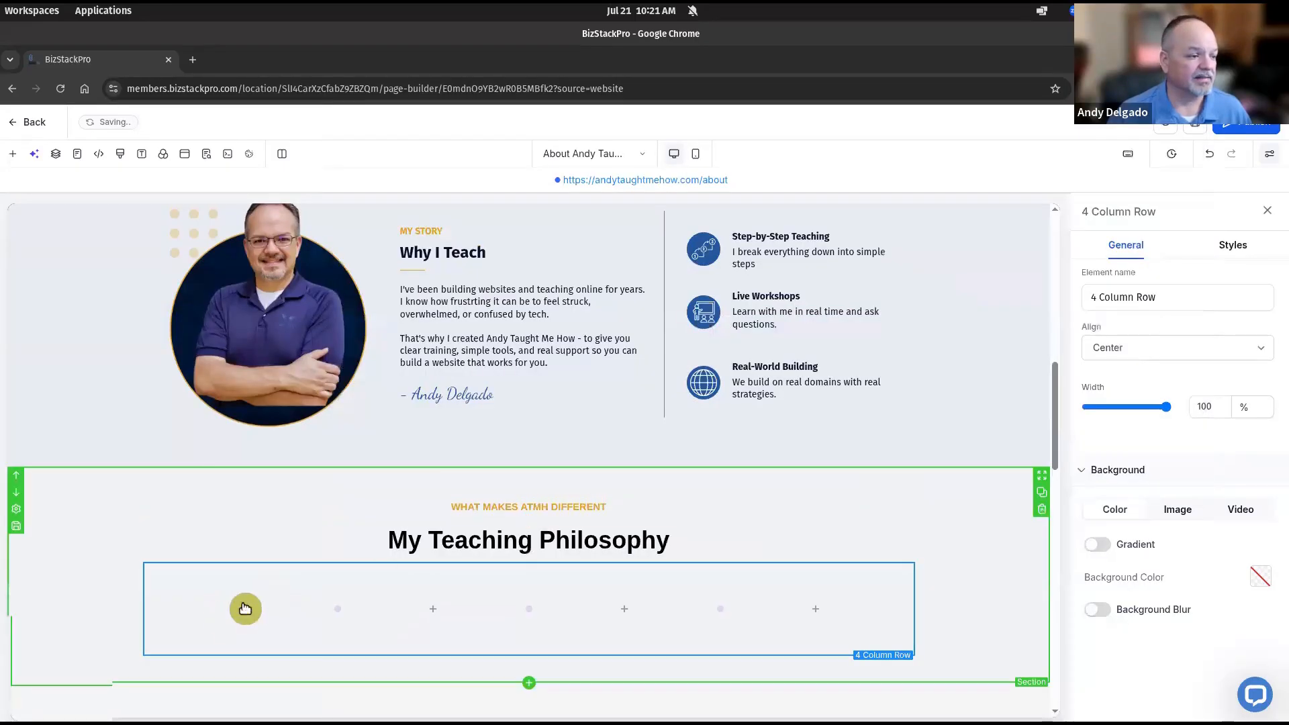
# Place an Image element in the first column using blue list.webp from the About Page Icons folder
pyautogui.click(244, 608)
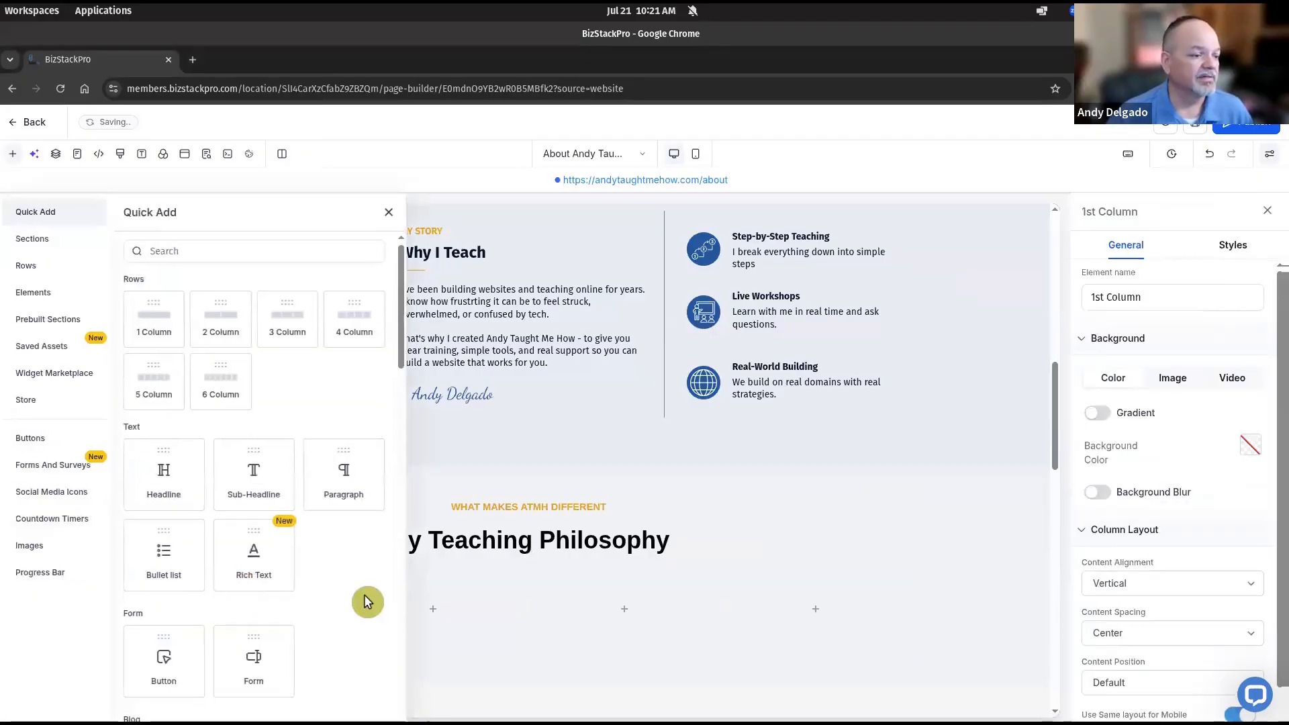
pyautogui.scroll(-4, 356, 597)
pyautogui.scroll(-6, 344, 590)
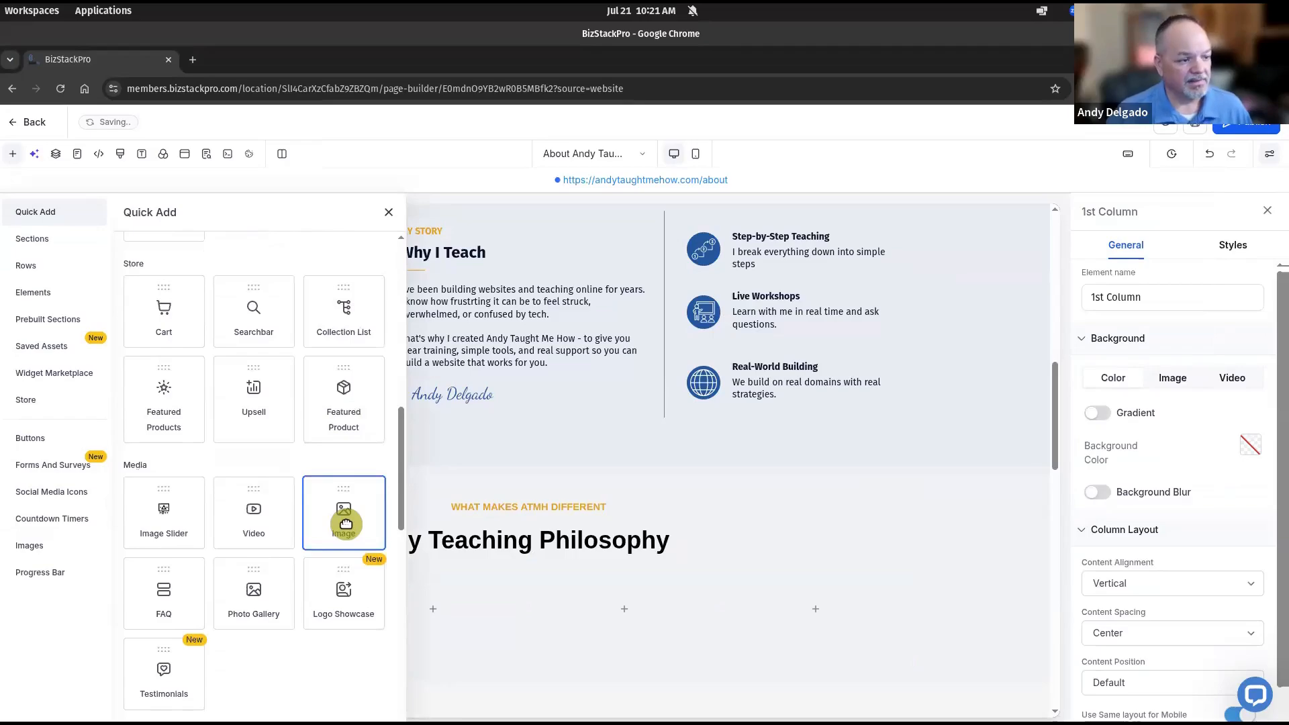
pyautogui.moveTo(344, 523); pyautogui.dragTo(313, 597)
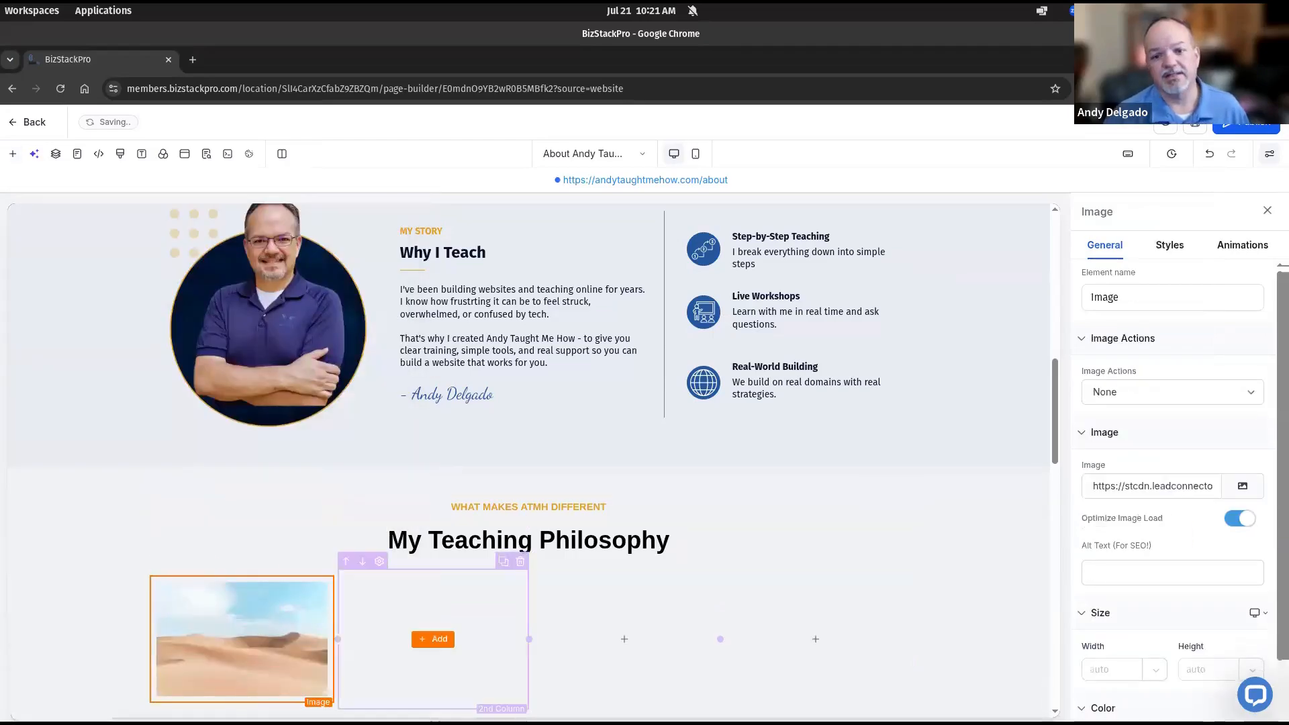
pyautogui.click(1243, 486)
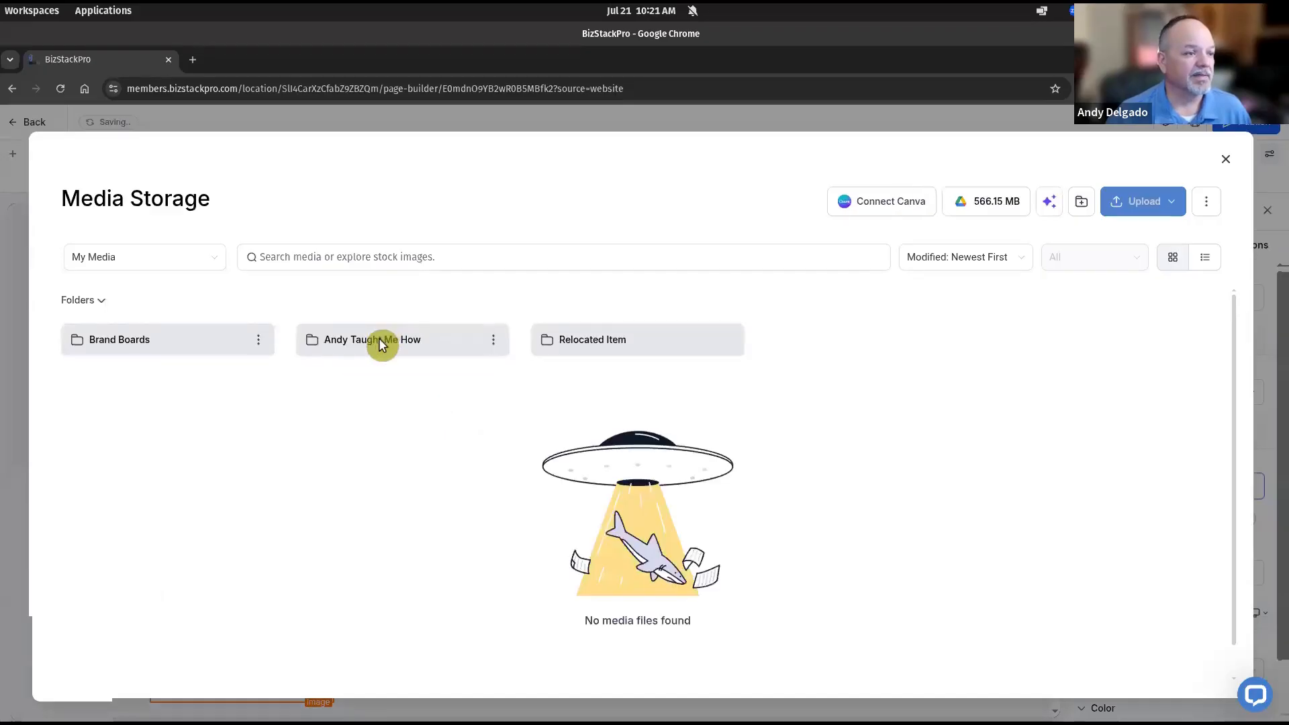
pyautogui.click(382, 344)
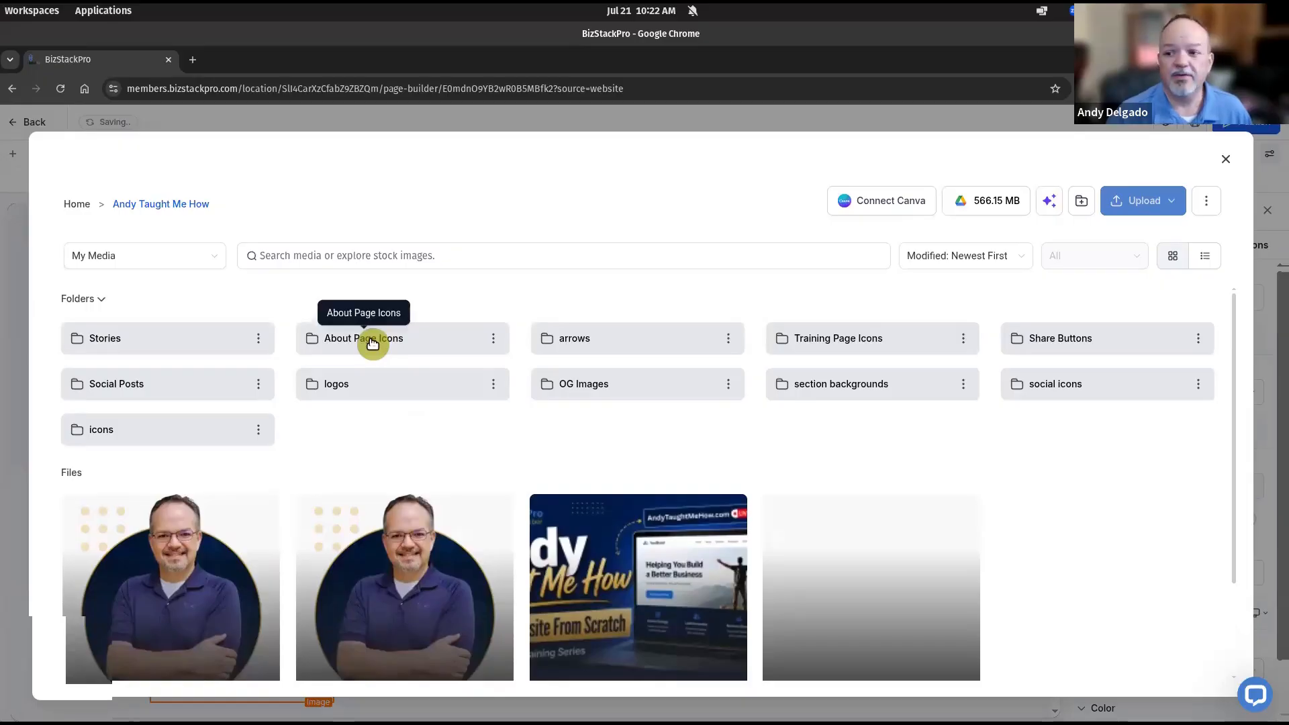
pyautogui.click(372, 344)
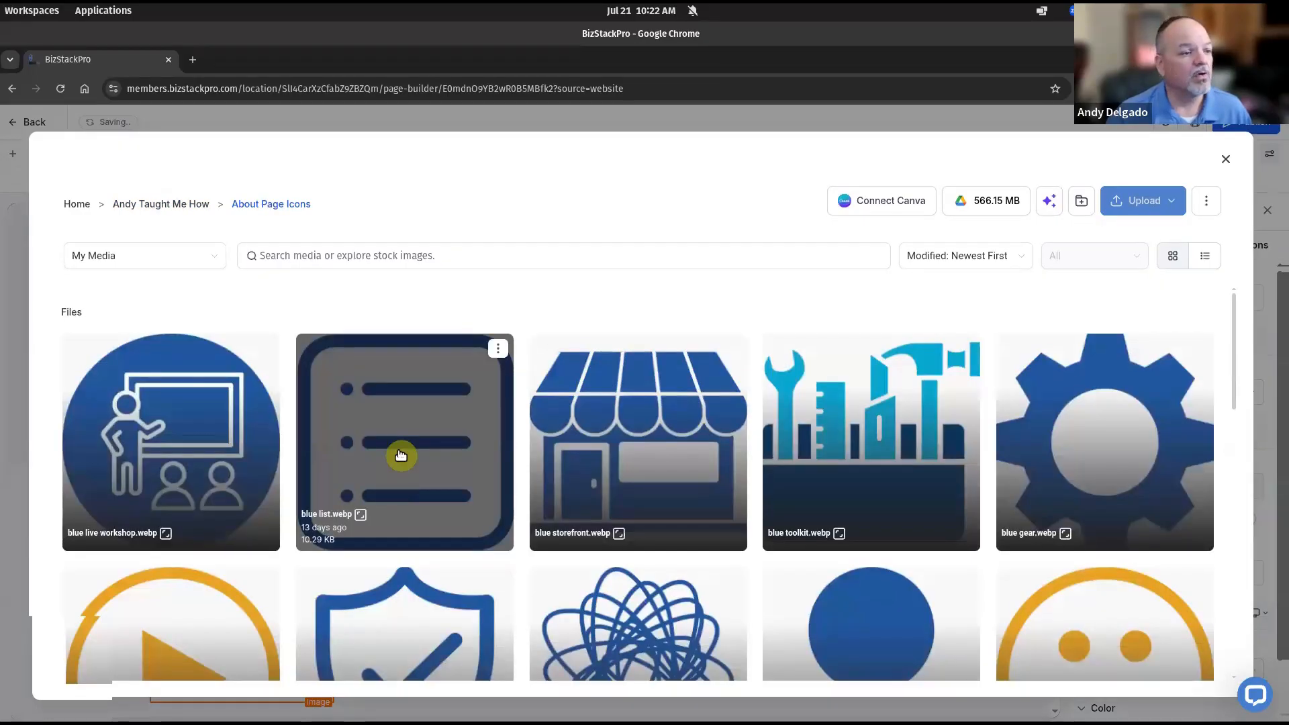
pyautogui.click(401, 456)
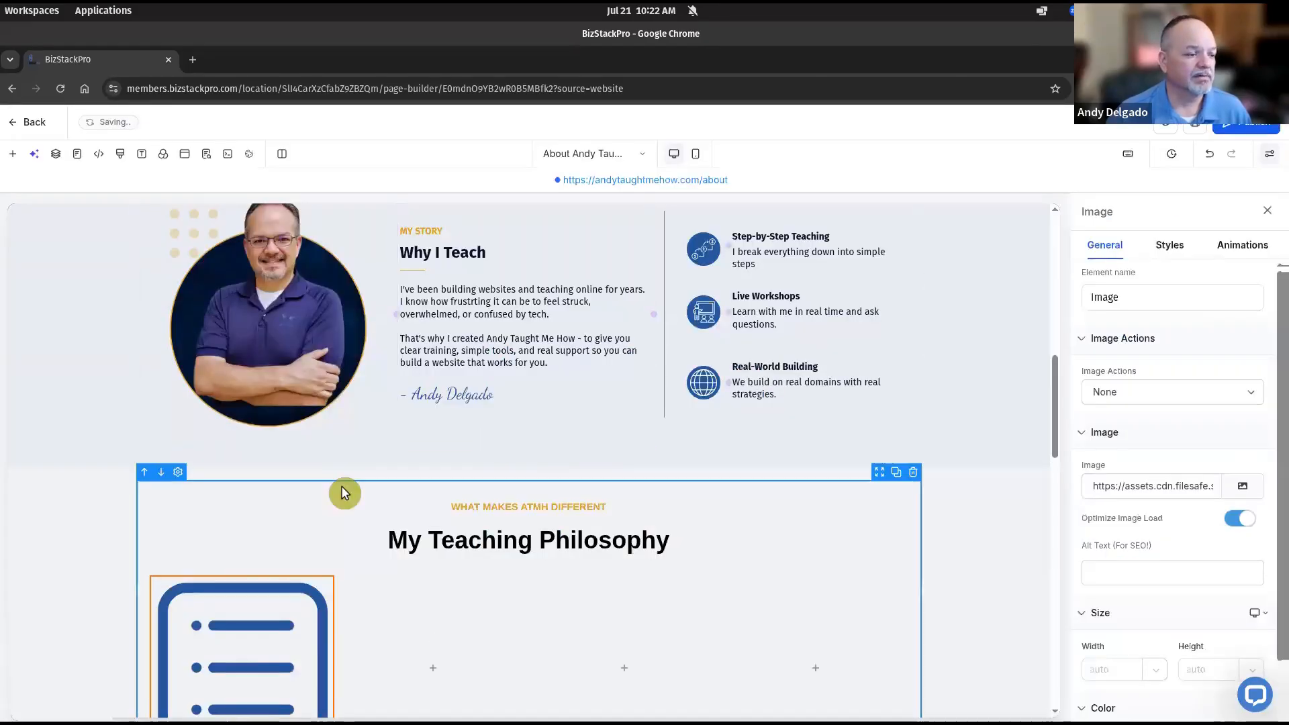
# Set the list icon image's width to 70 px
pyautogui.scroll(-2, 302, 481)
pyautogui.scroll(-1, 266, 465)
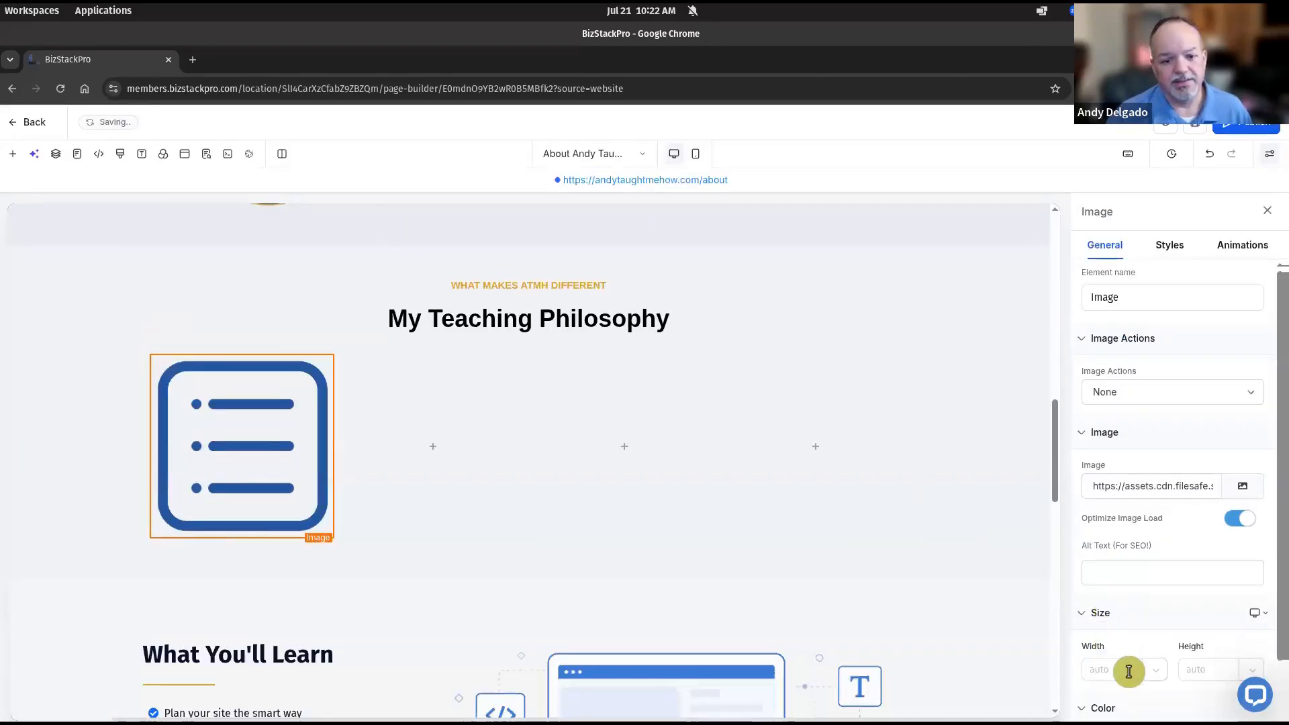
pyautogui.click(1107, 671)
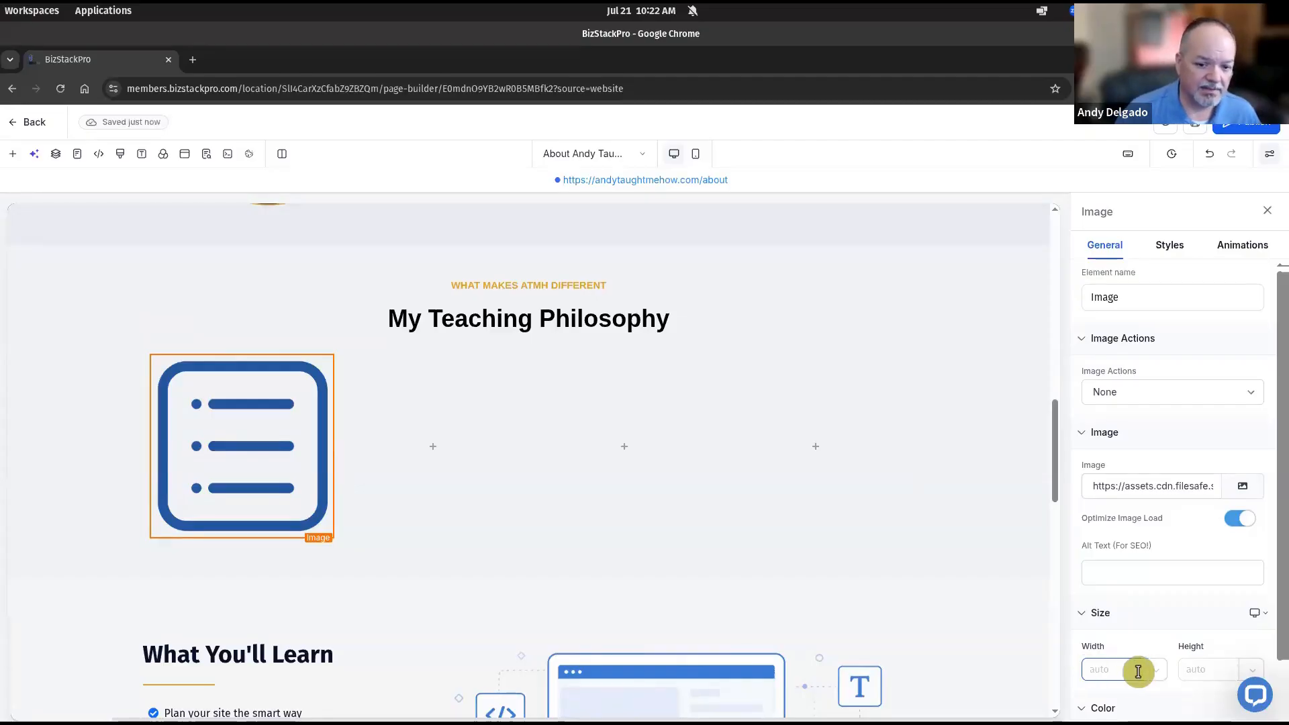
pyautogui.write('70')
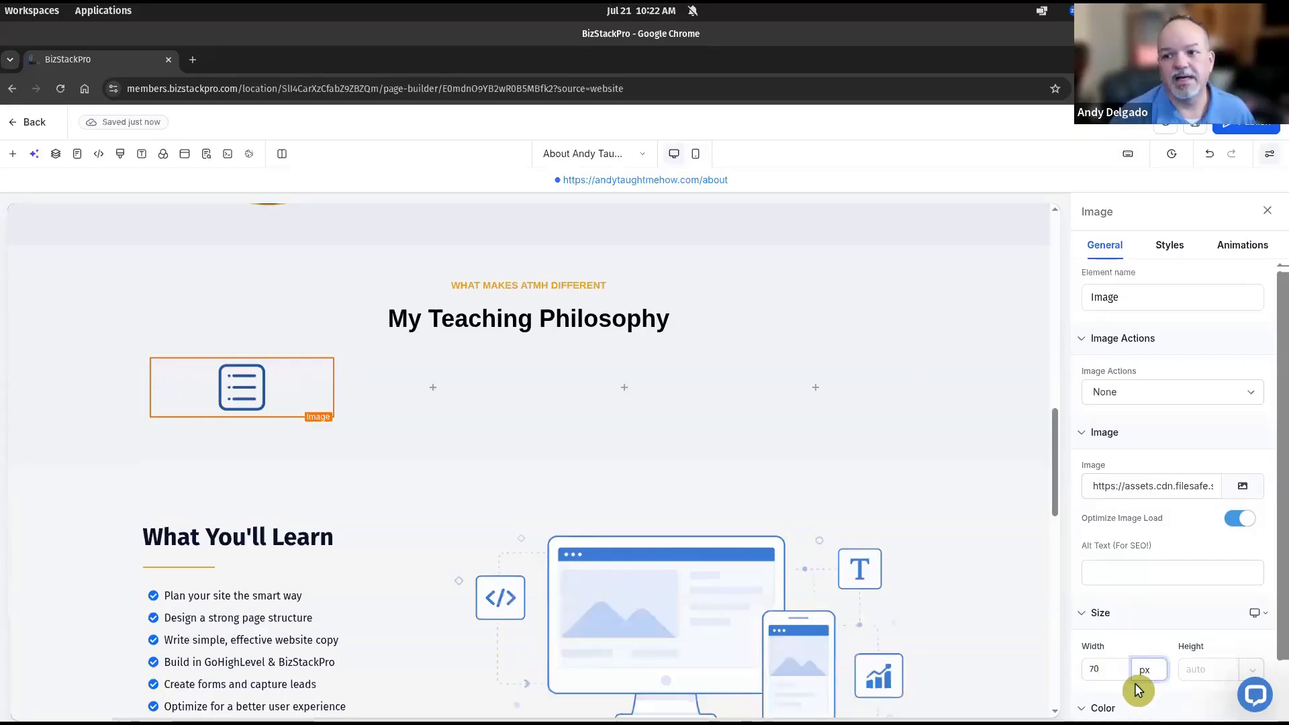
pyautogui.click(243, 420)
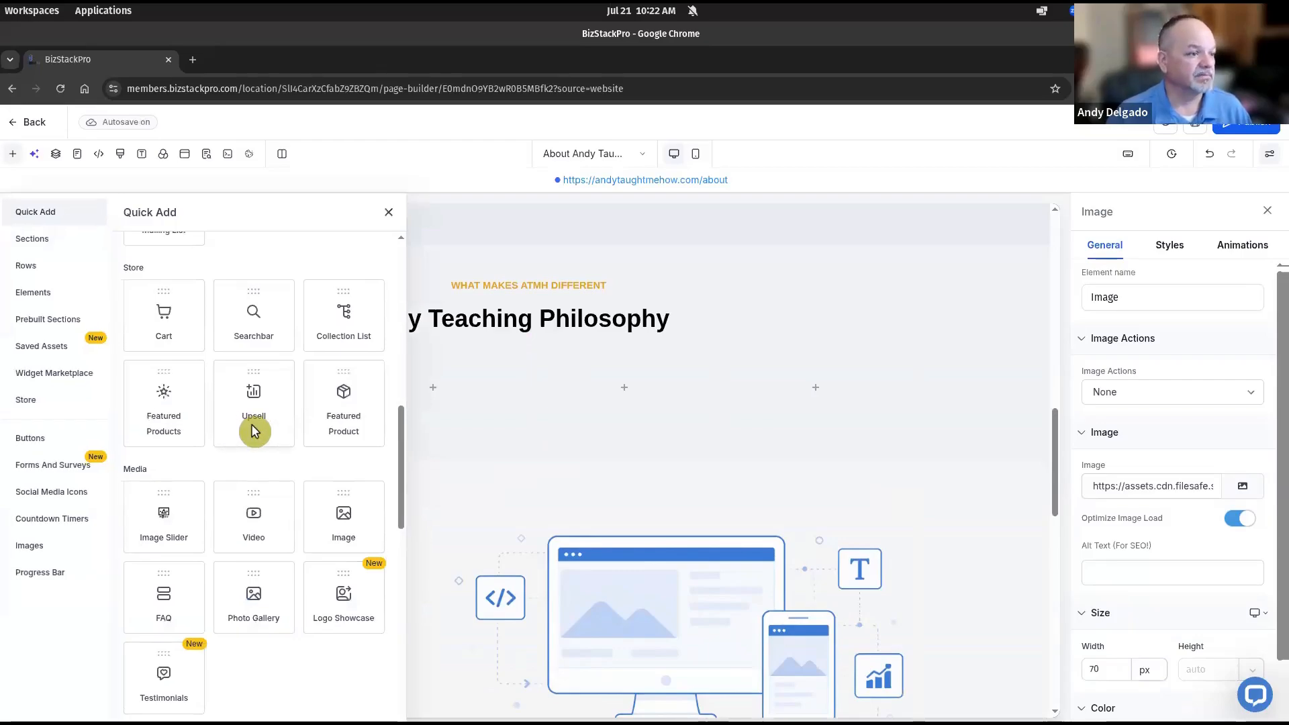
# Add a sub-headline below the icon in Deep Navy with 600 Semi-Bold font weight
pyautogui.scroll(5, 255, 403)
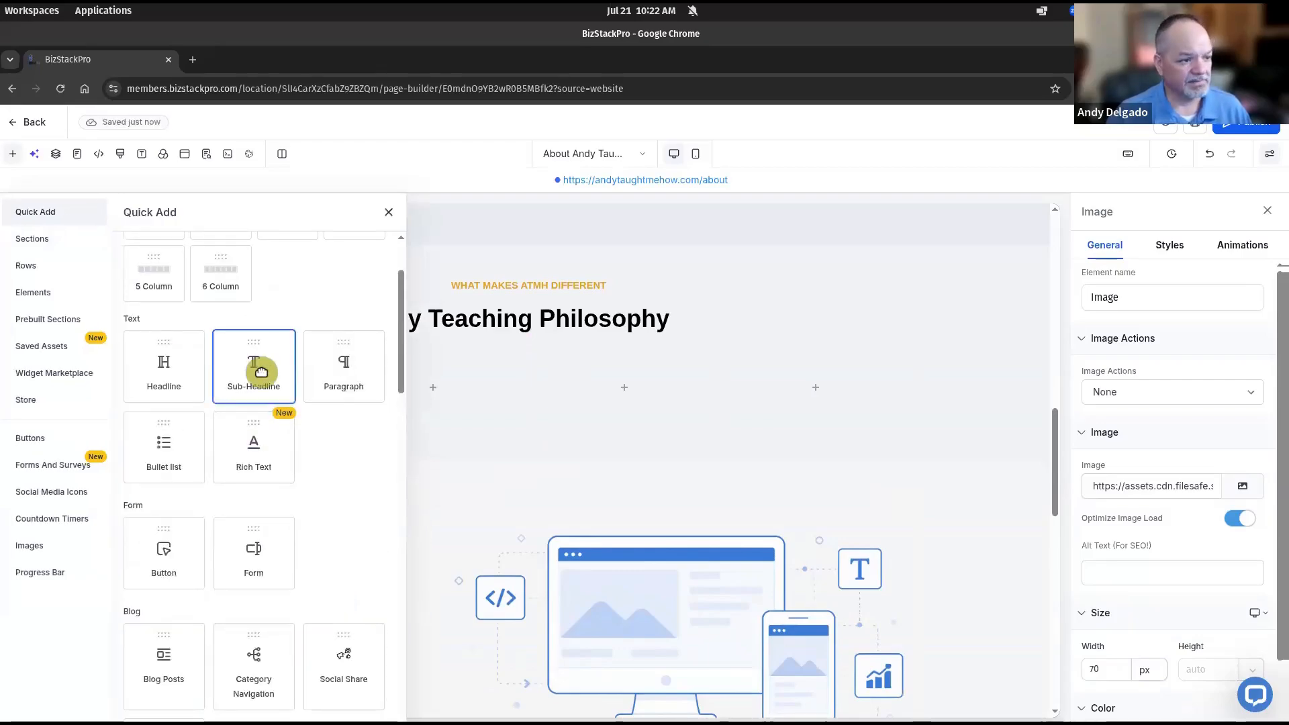
pyautogui.click(262, 368)
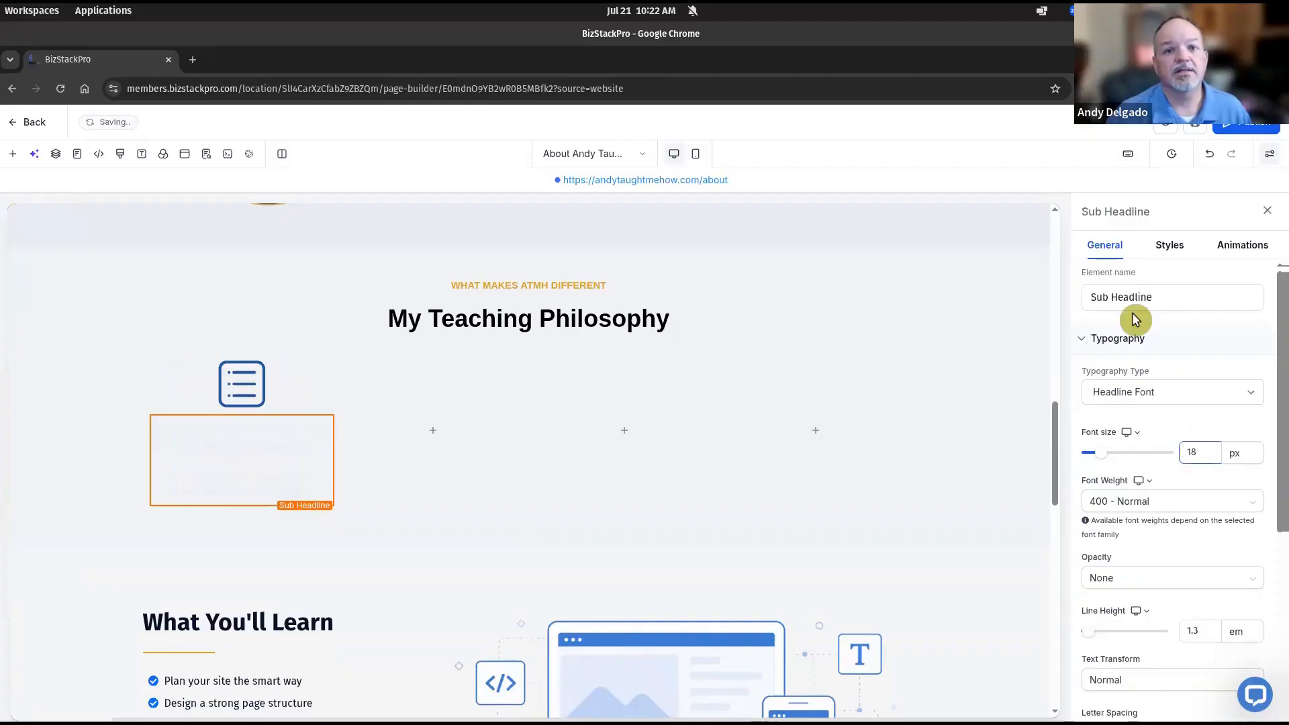
pyautogui.scroll(-4, 1202, 569)
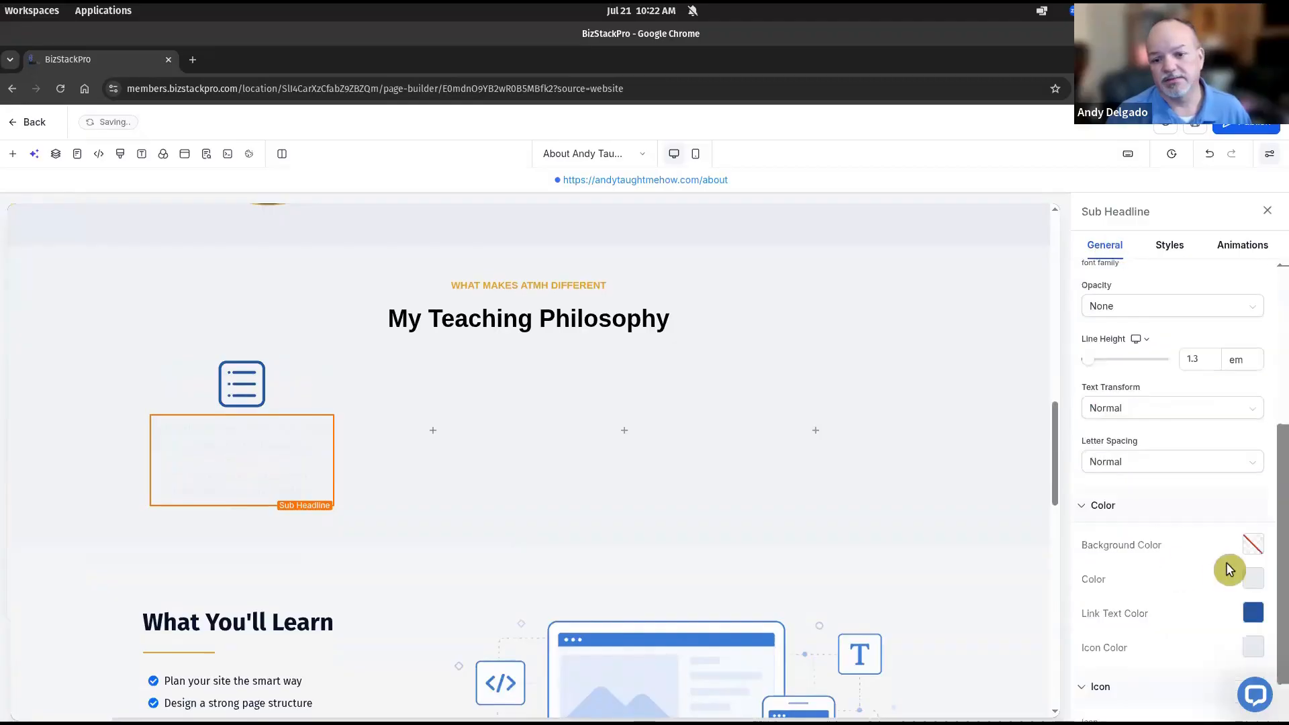
pyautogui.scroll(-2, 1229, 570)
pyautogui.click(1258, 516)
pyautogui.click(1018, 231)
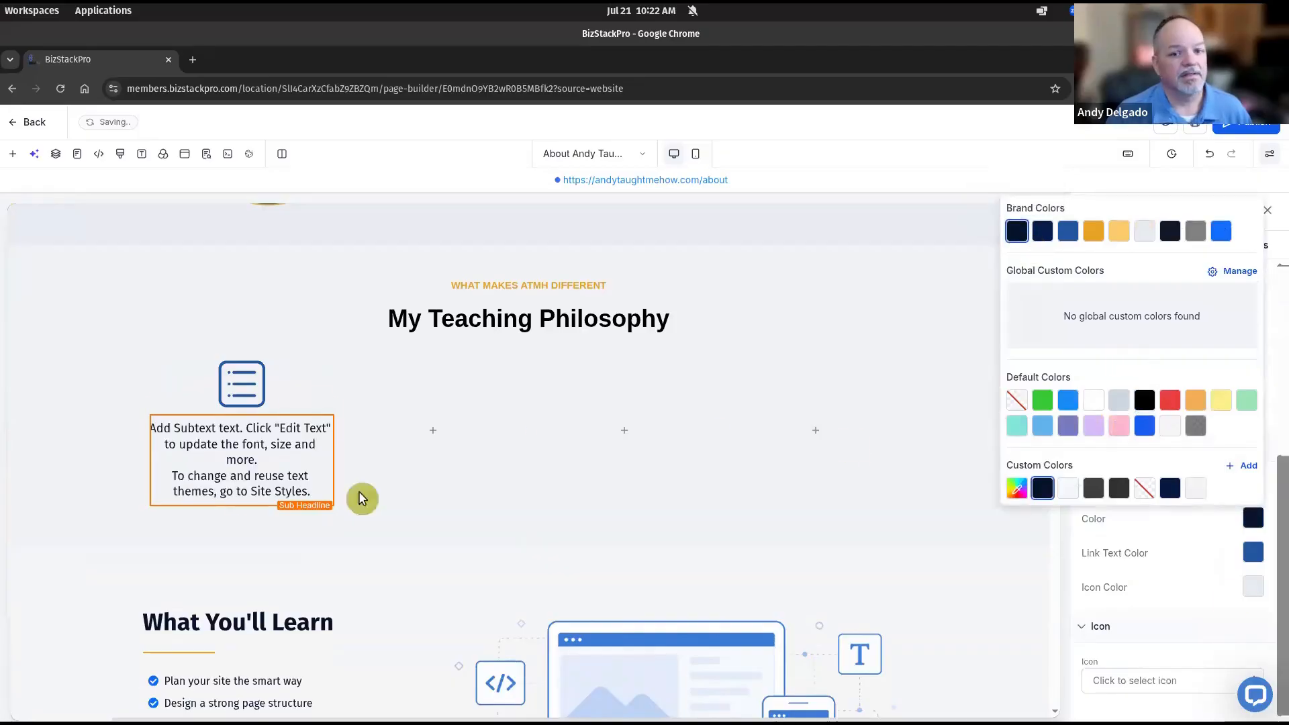
pyautogui.click(1195, 562)
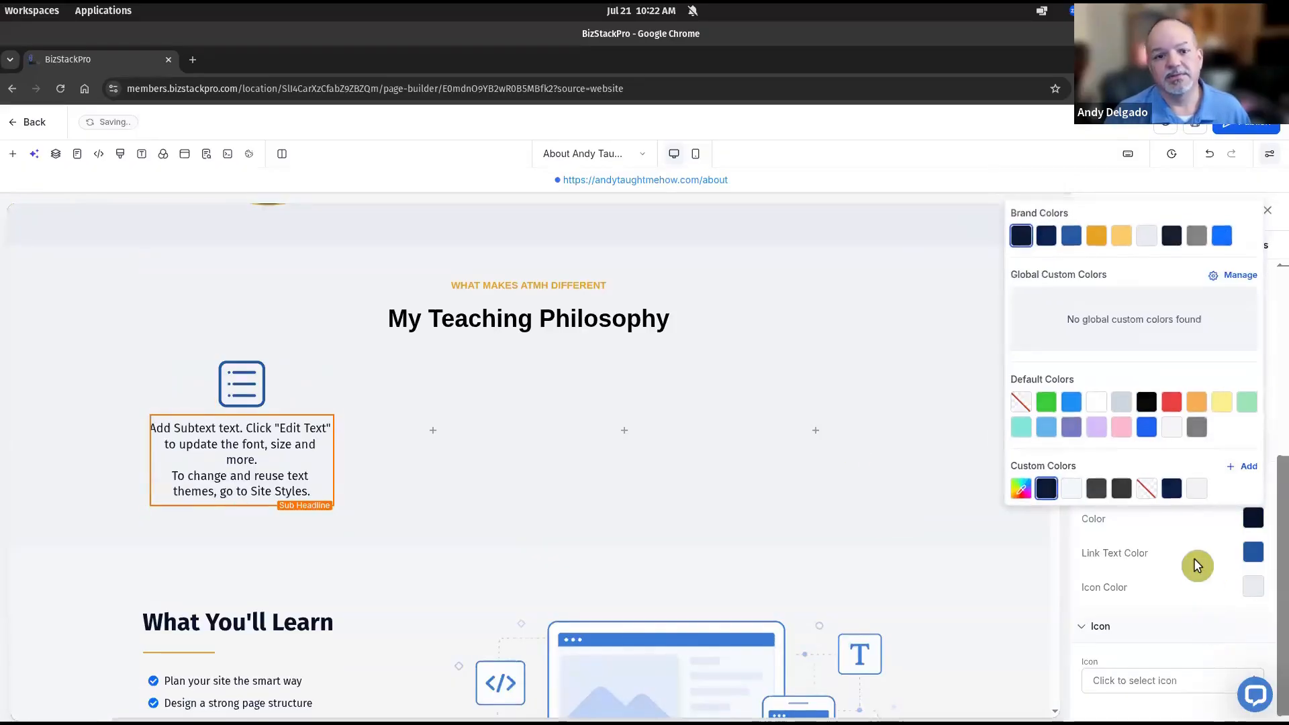
pyautogui.scroll(3, 1195, 553)
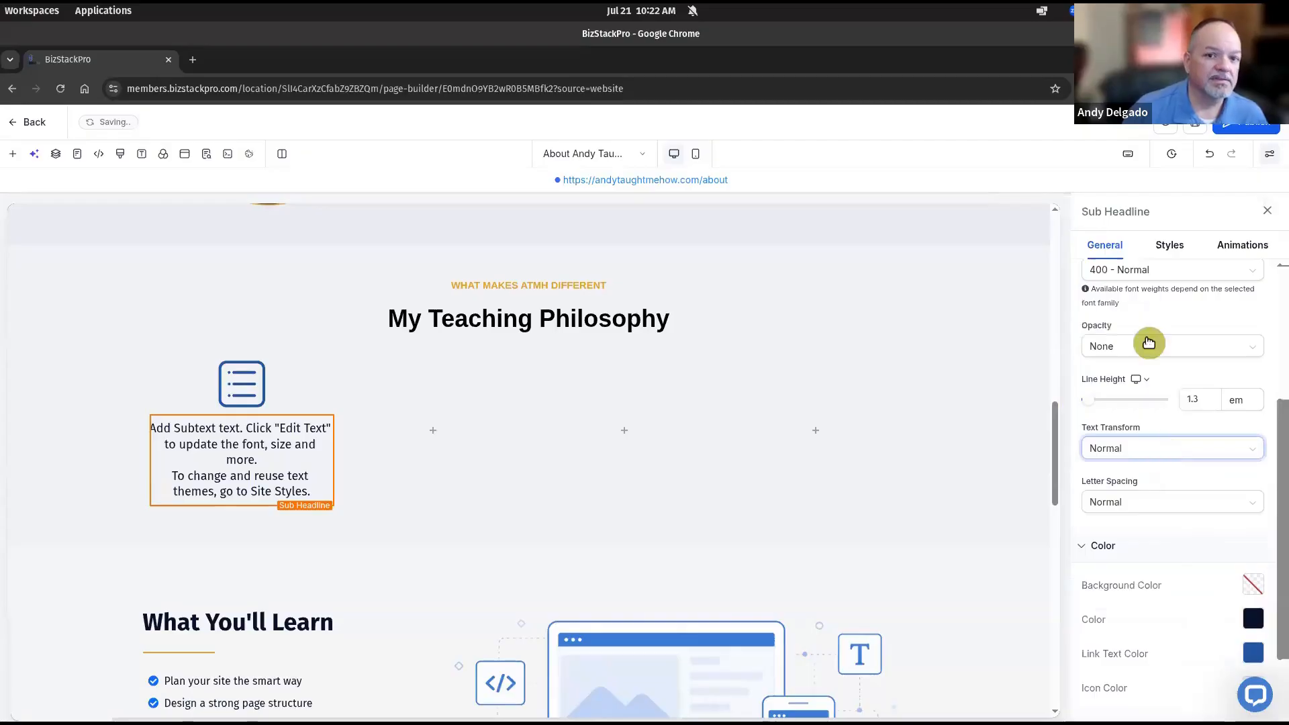
pyautogui.scroll(3, 1149, 481)
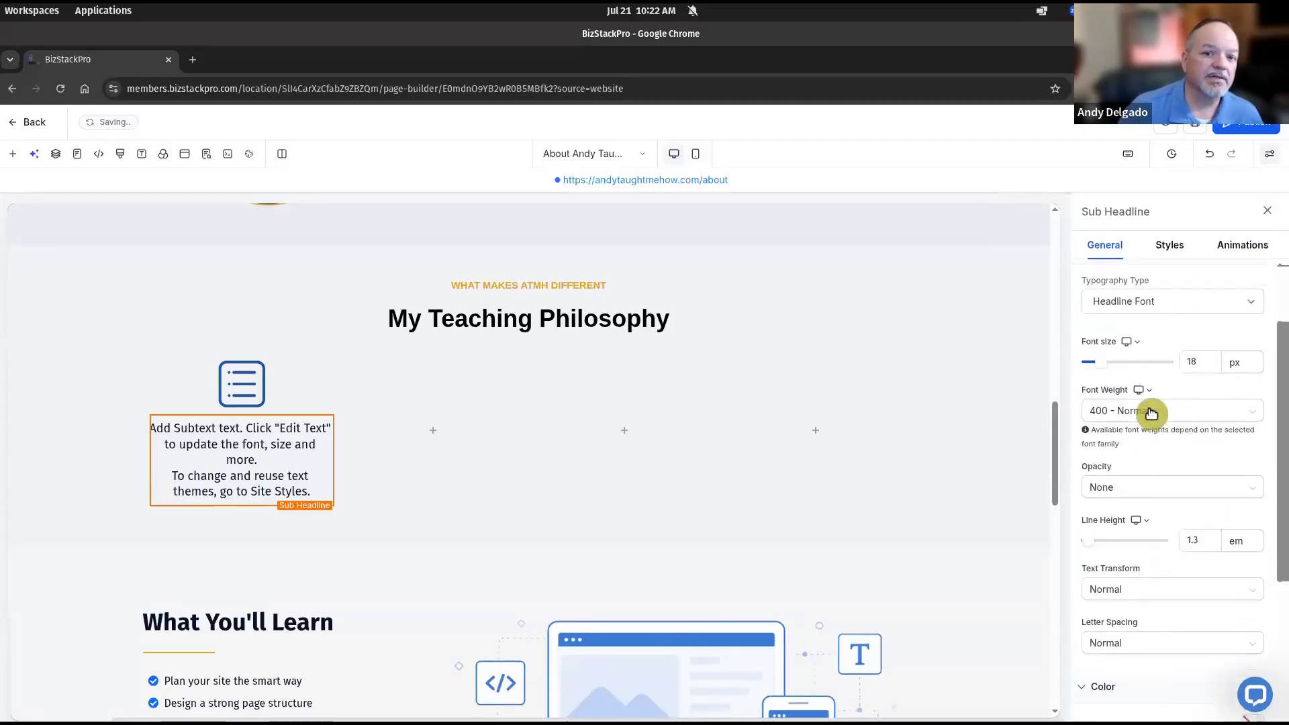
pyautogui.click(1151, 410)
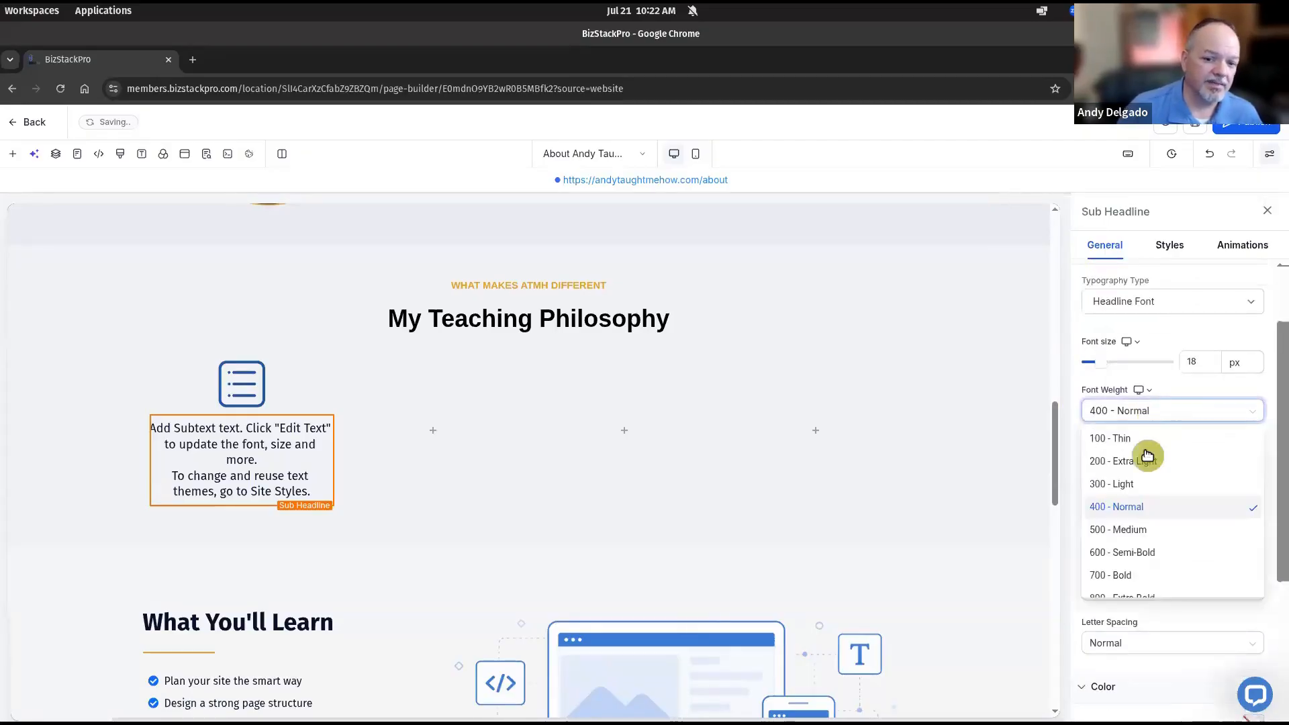
pyautogui.click(1135, 552)
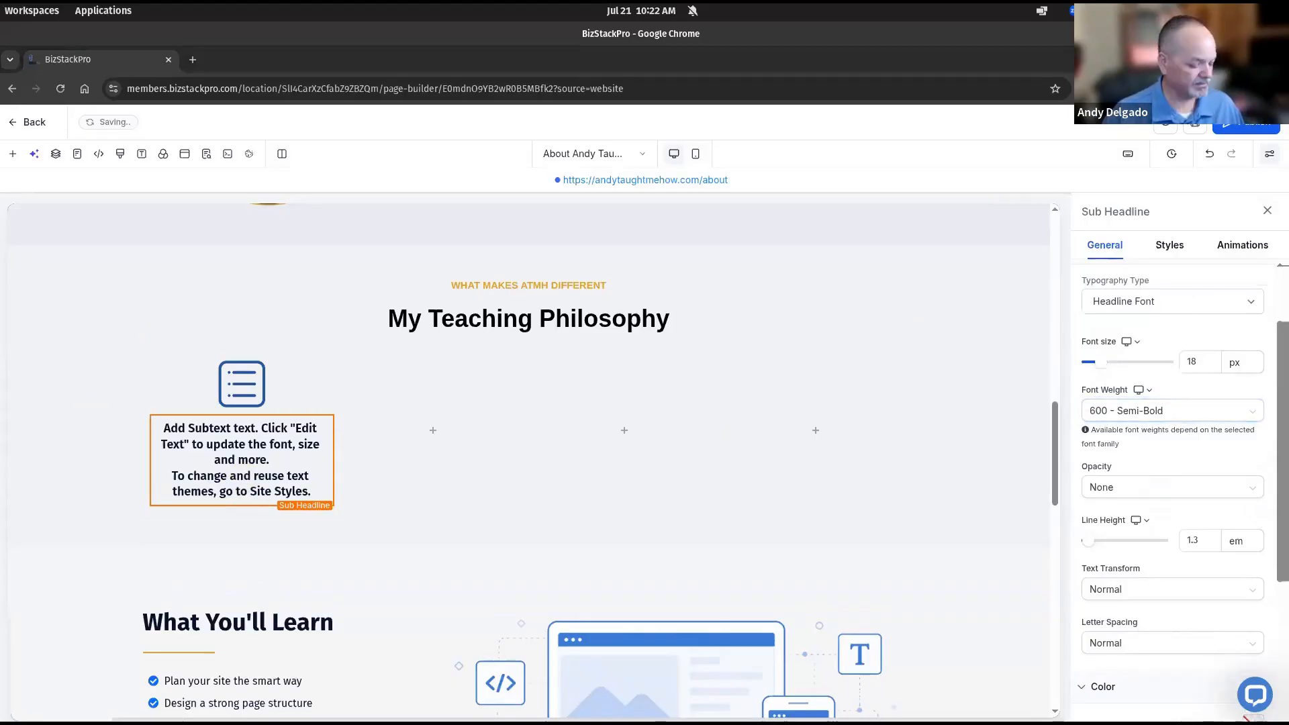
# Clear the sub-headline's placeholder text so it is empty
pyautogui.tripleClick(228, 436)
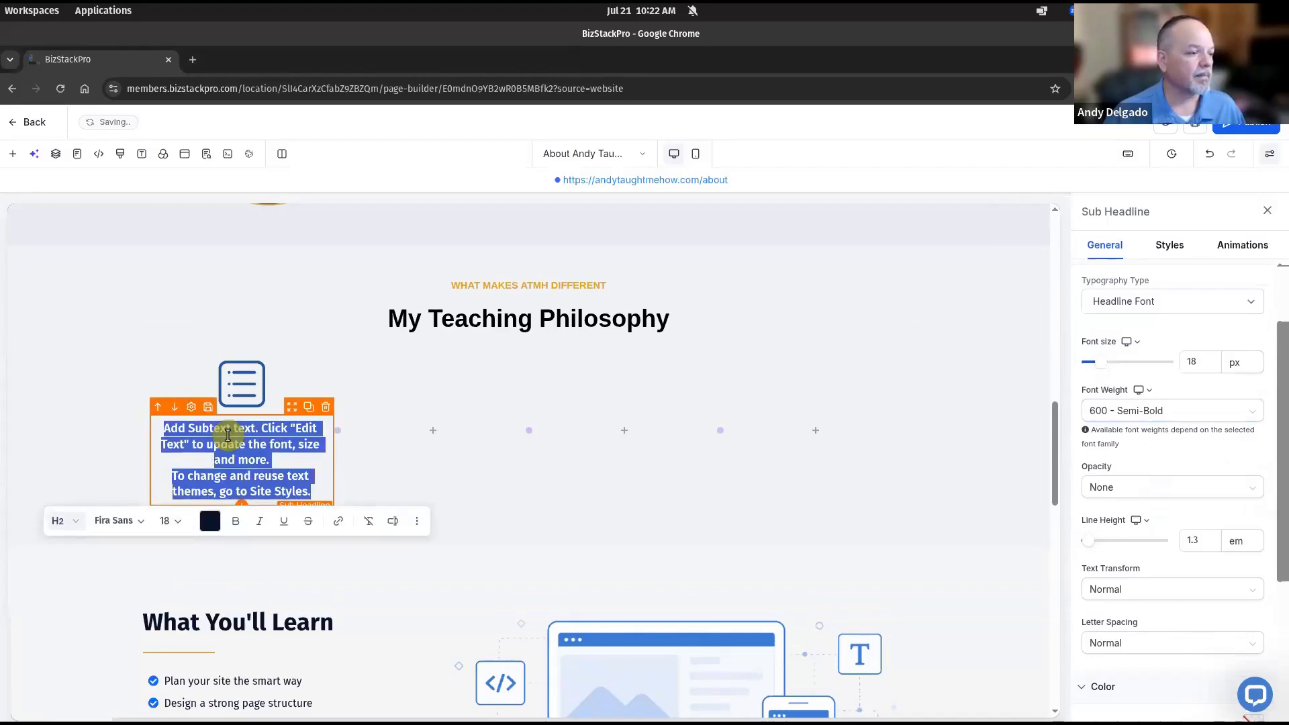
pyautogui.click(227, 436)
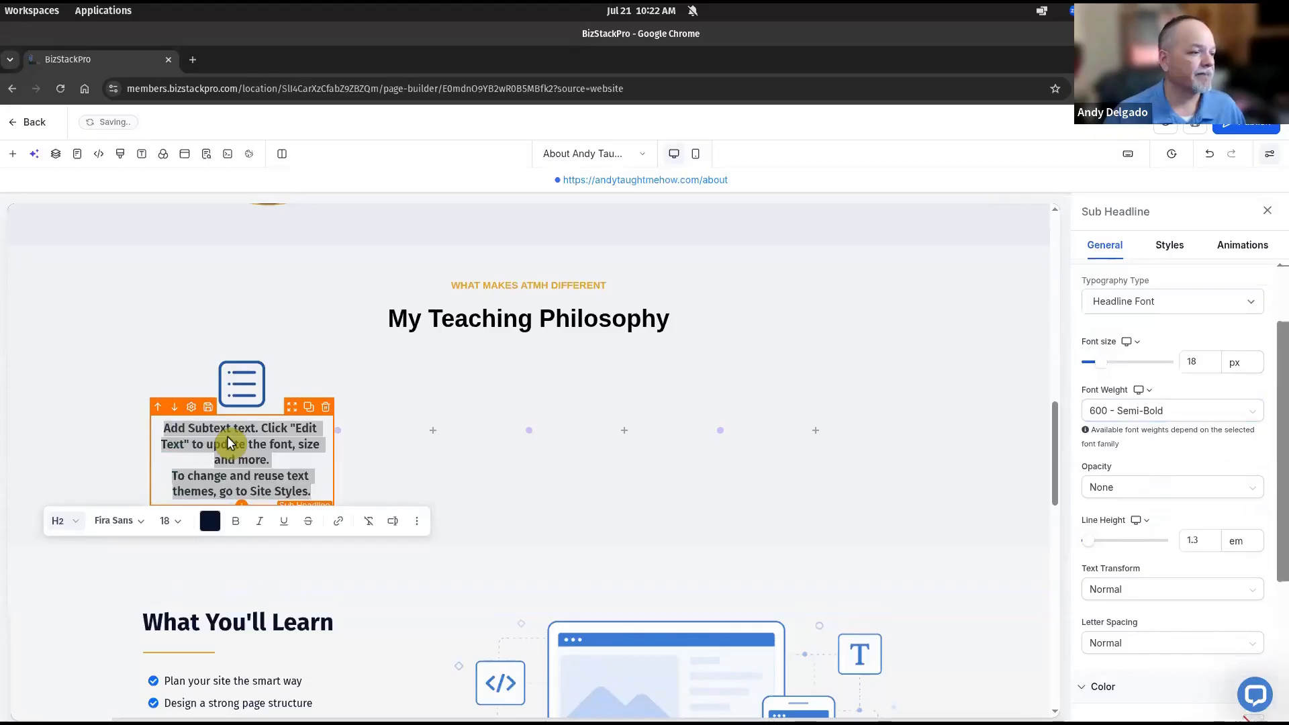
pyautogui.hotkey('ctrl', 'shift', 'i')
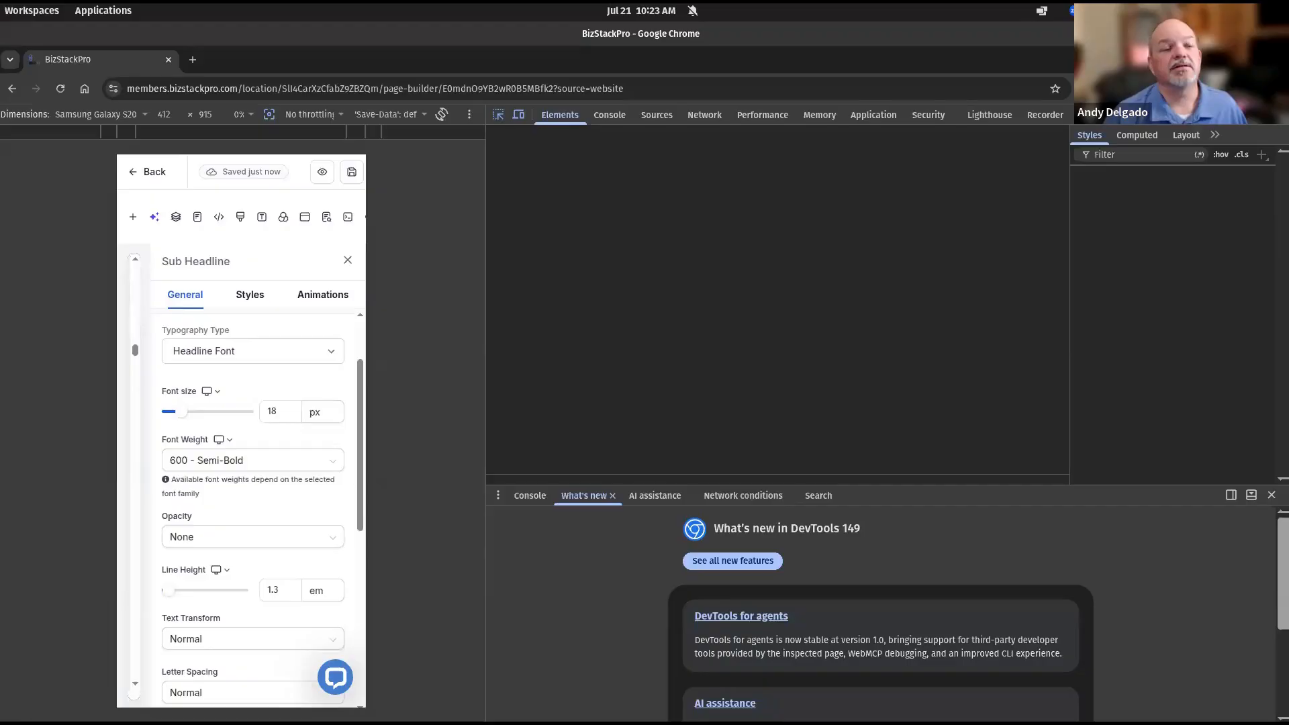
pyautogui.hotkey('ctrl', 'shift', 'i')
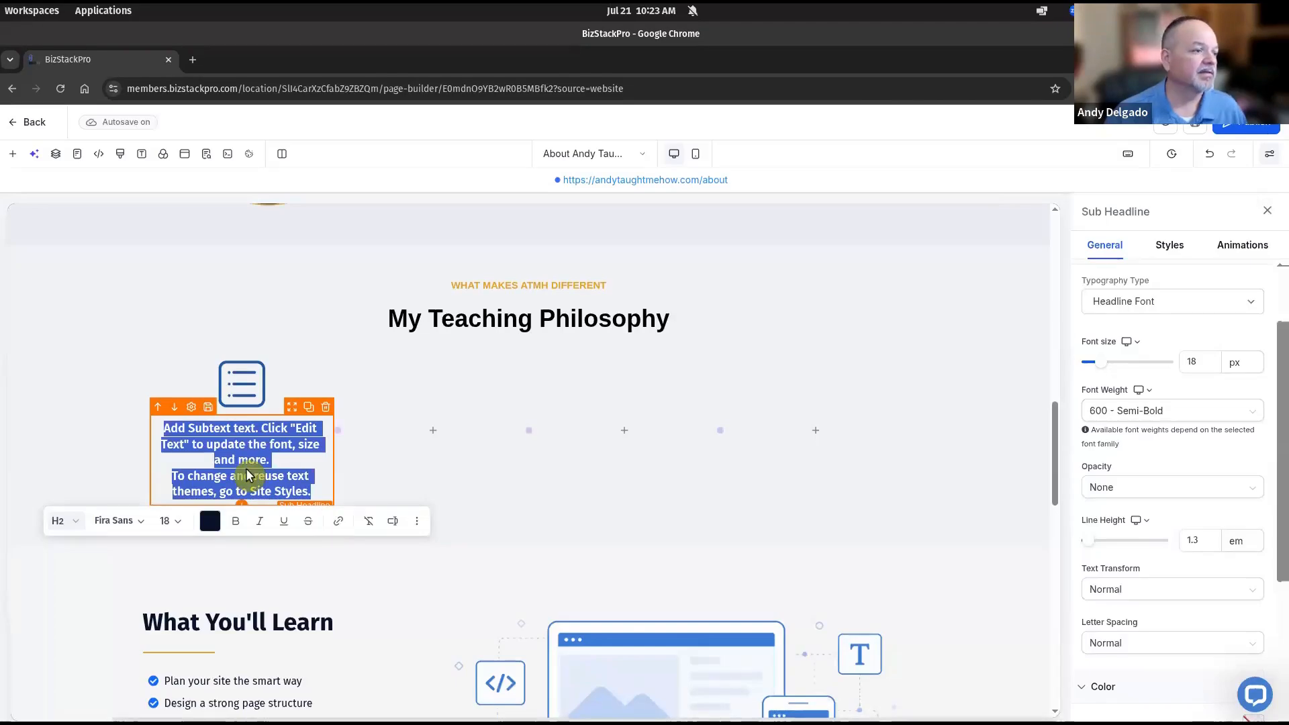
pyautogui.click(284, 461)
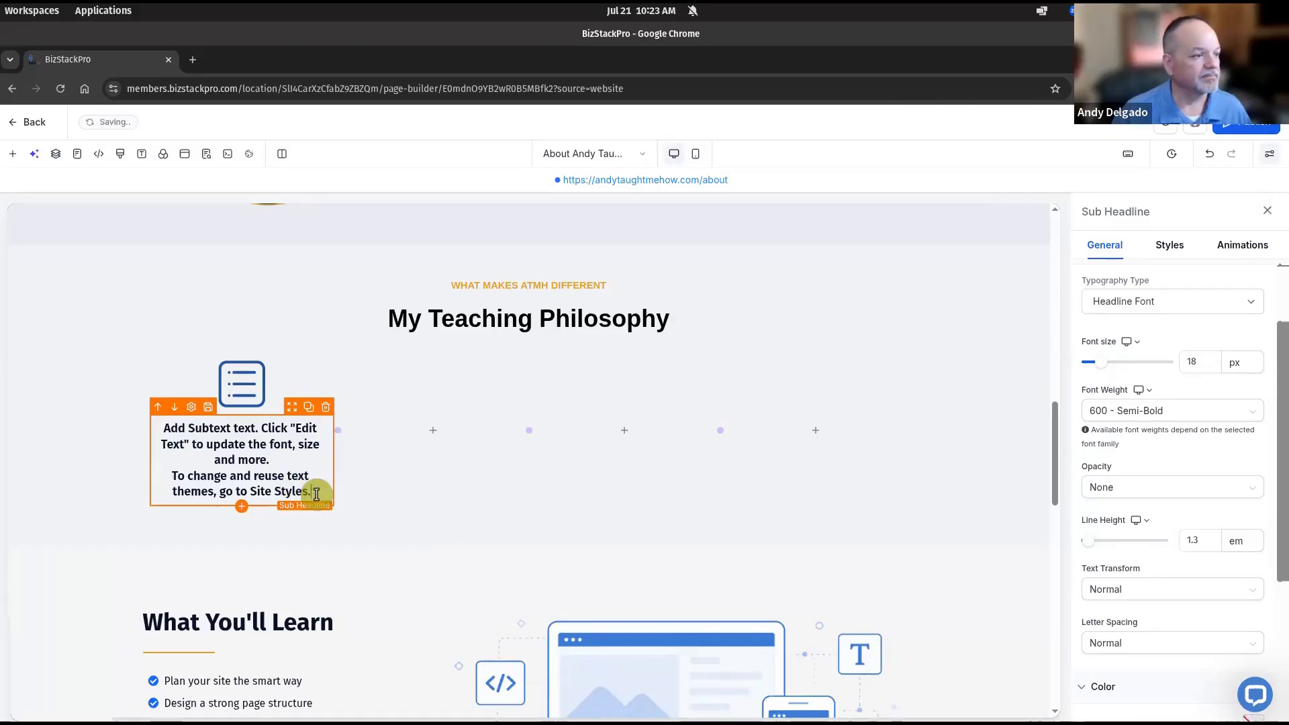
pyautogui.hotkey('ctrl', 'a')
pyautogui.press('BackSpace')
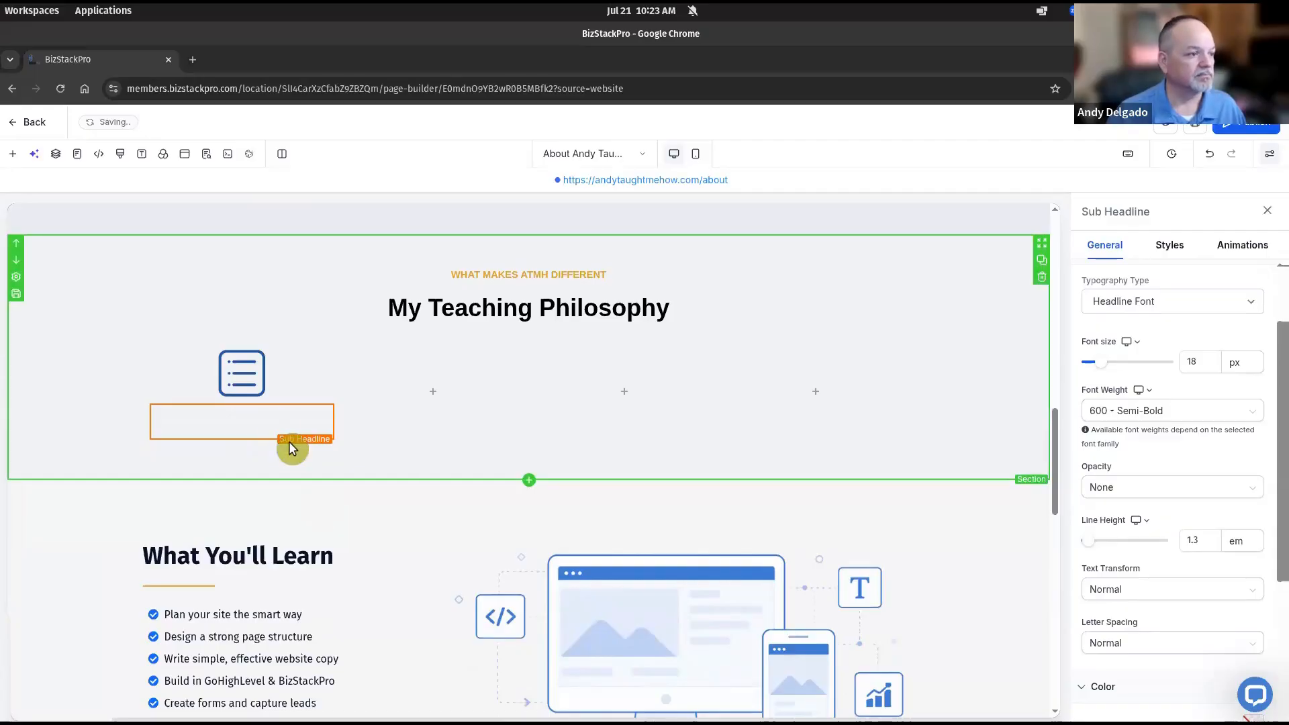
# Paste 'Clear Step-by-Step Training' into the sub-headline and make it a 19 px Heading 3
pyautogui.click(255, 418)
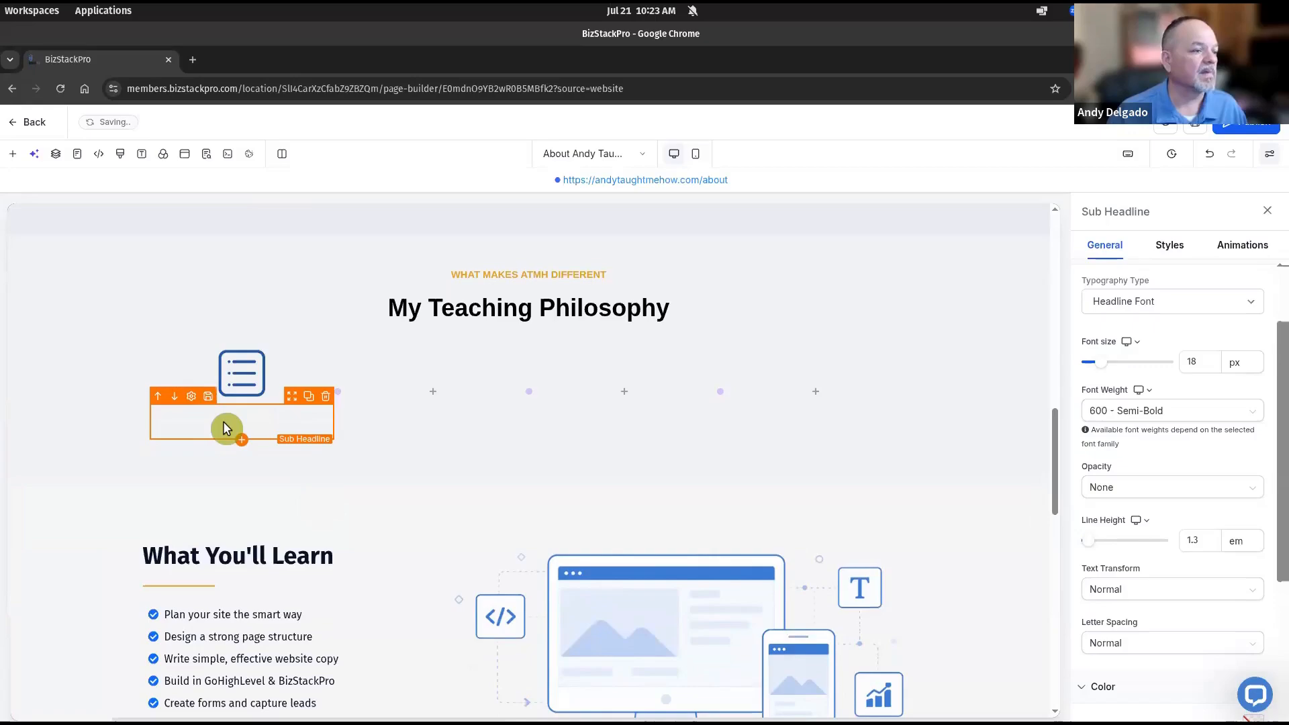
pyautogui.write('a')
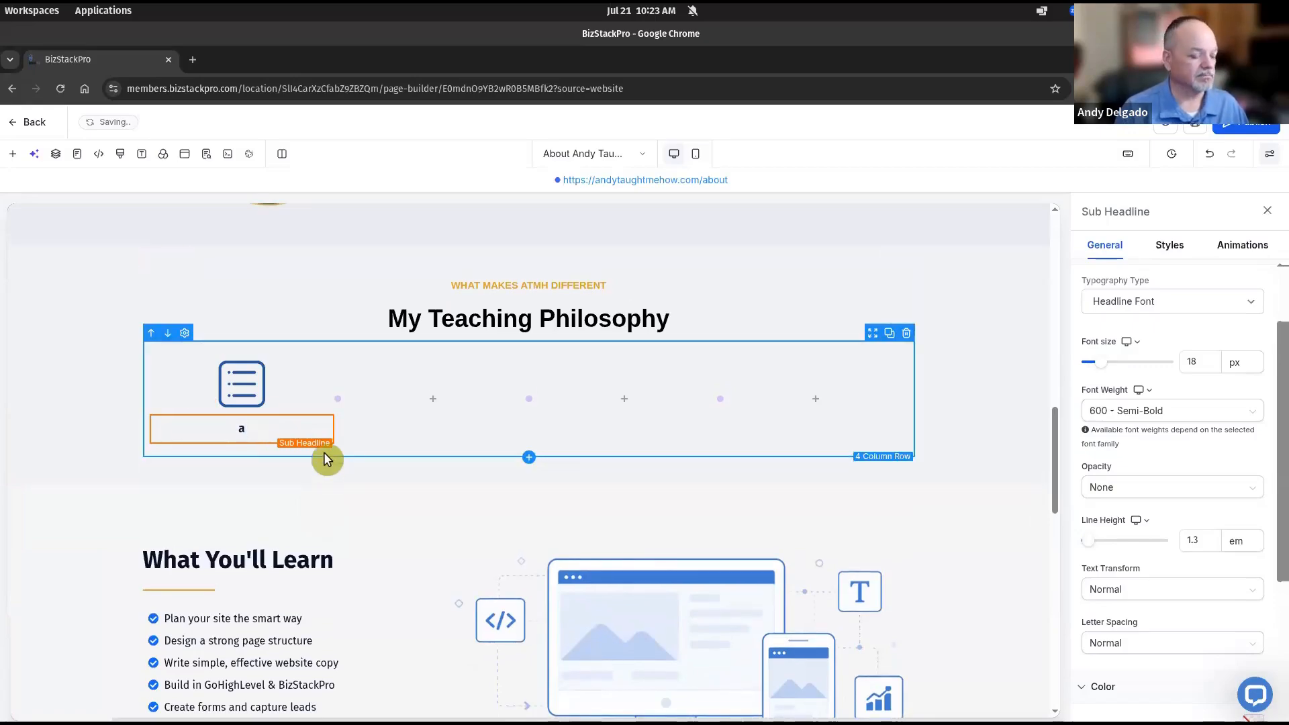
pyautogui.hotkey('ctrl', 'a')
pyautogui.write('Clear Step-by-Step Training')
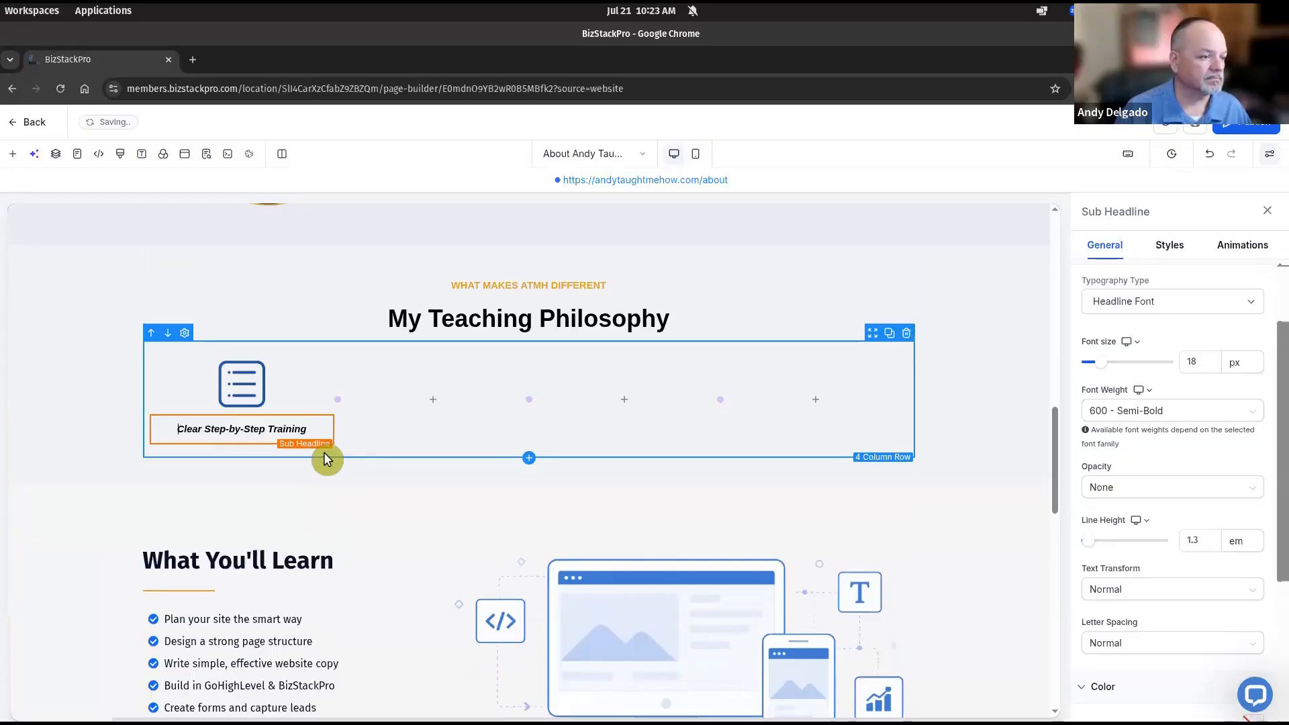
pyautogui.hotkey('ctrl', 'a')
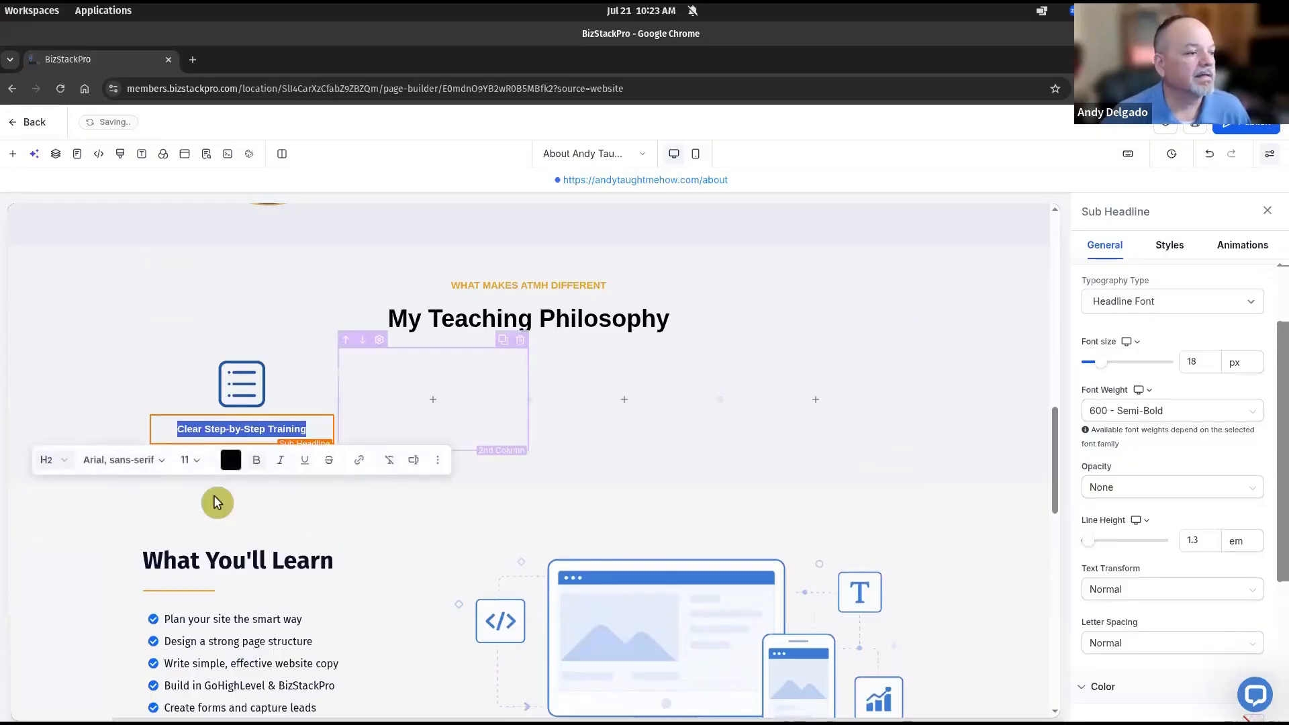
pyautogui.click(63, 466)
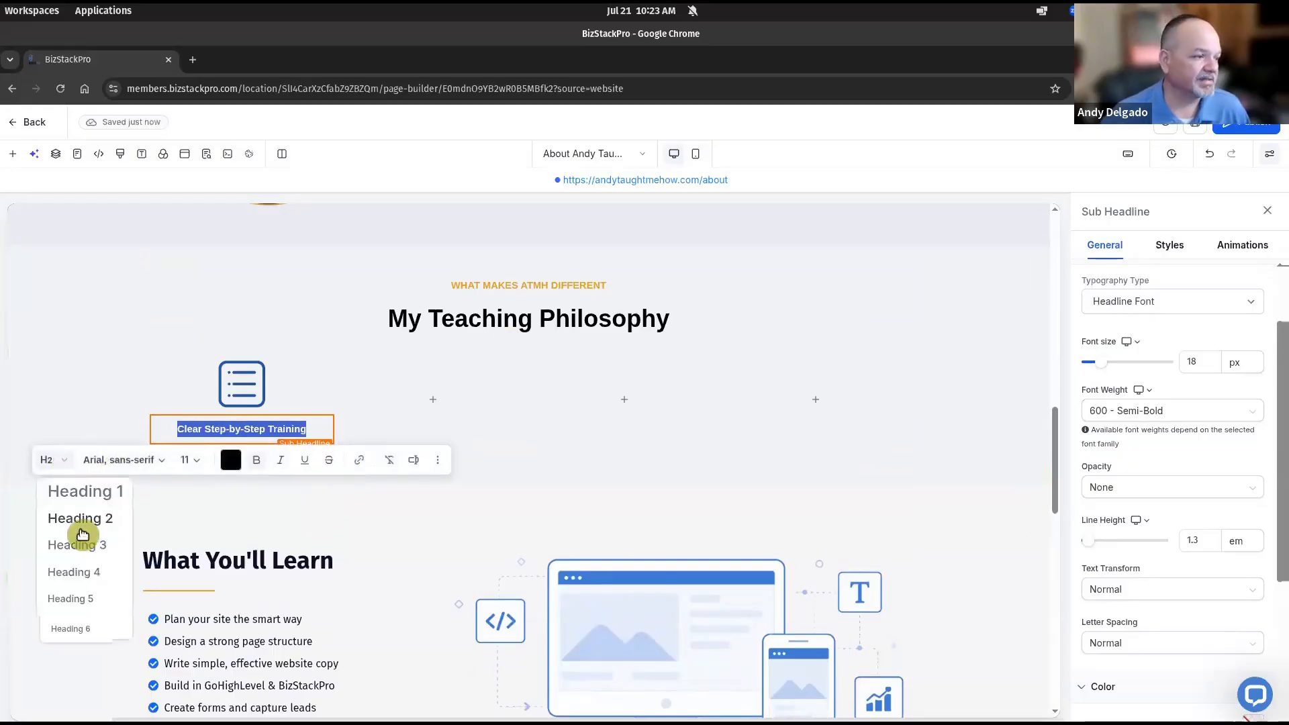
pyautogui.click(83, 539)
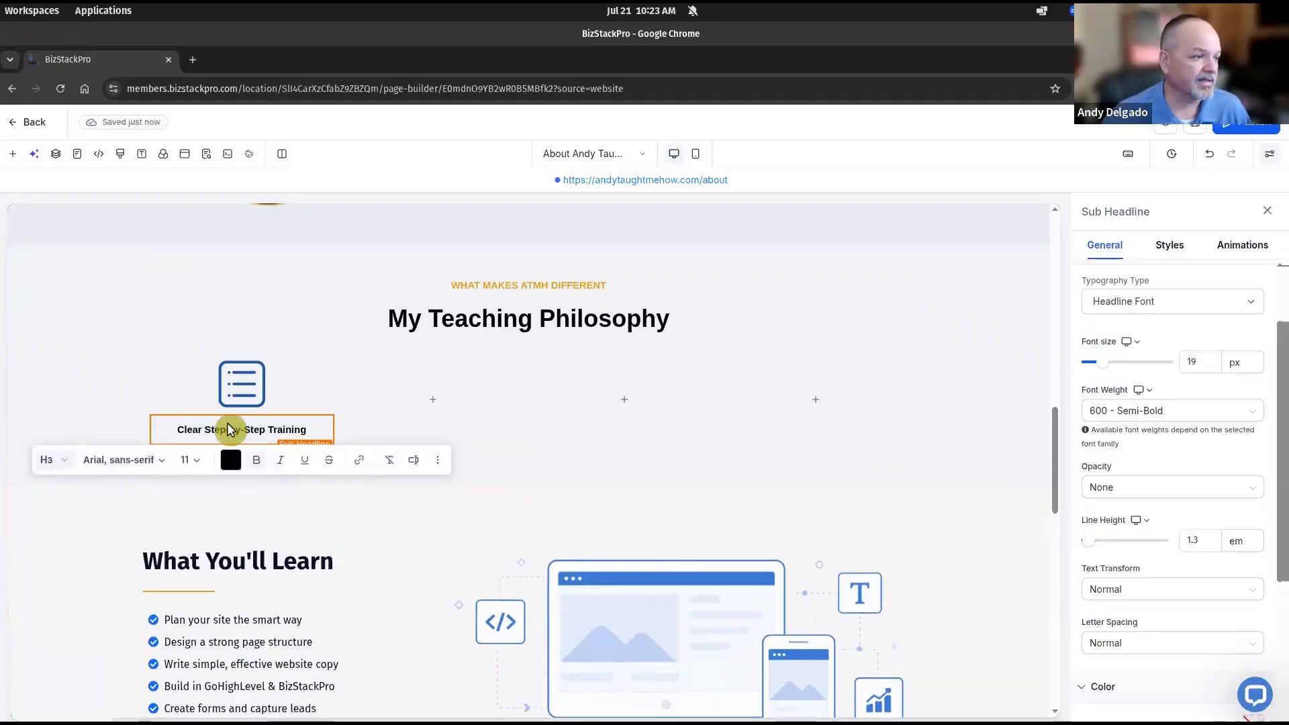
pyautogui.doubleClick(231, 429)
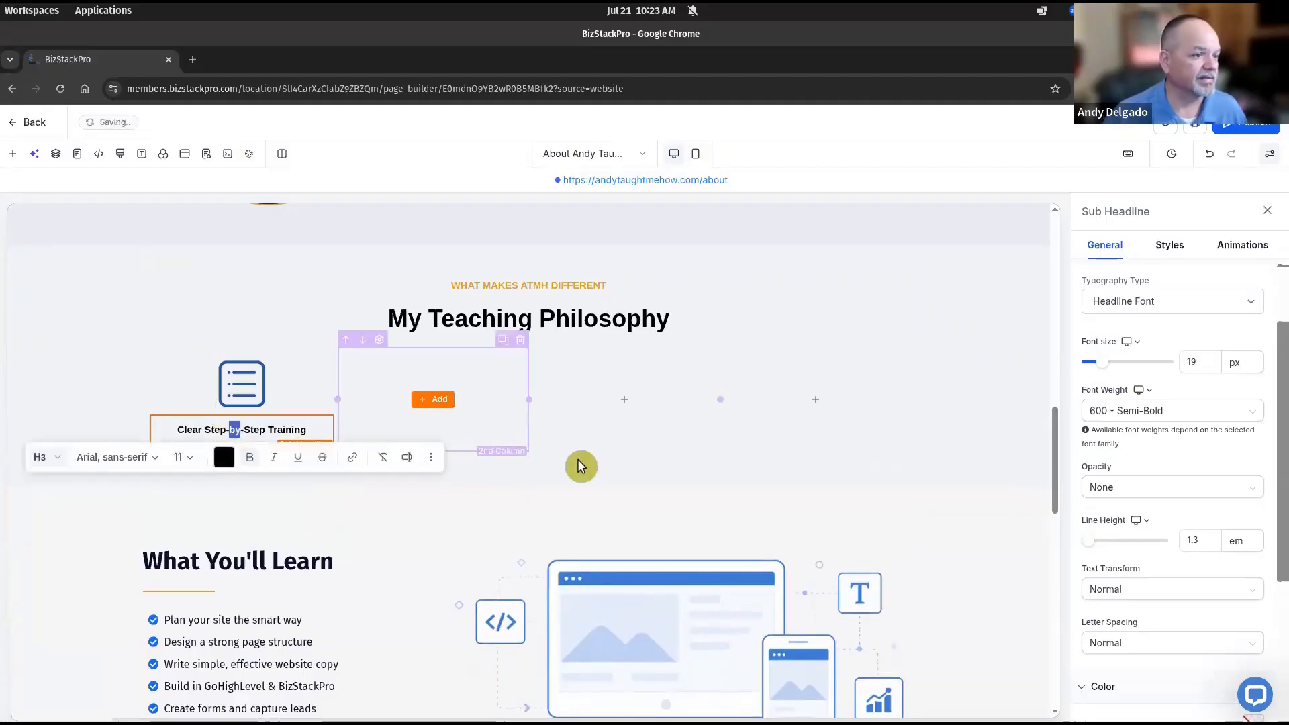
pyautogui.click(770, 219)
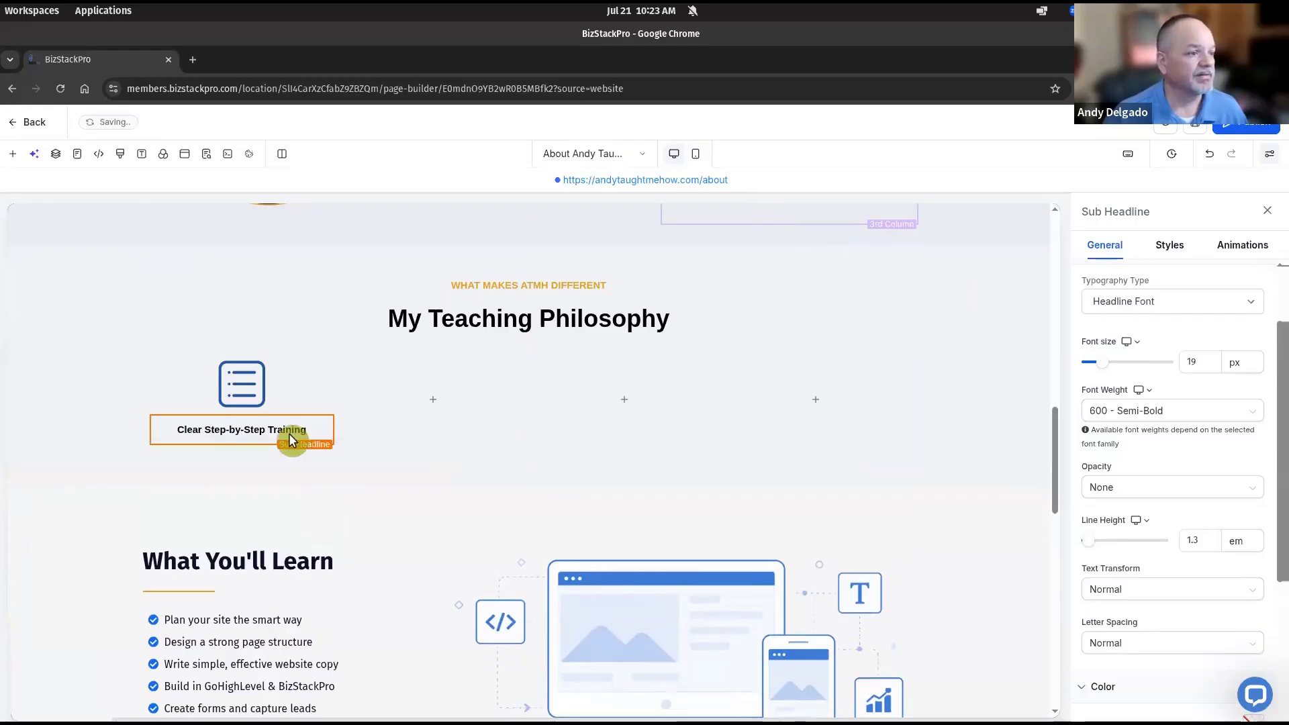
# Add a Deep Navy paragraph below the first card's title
pyautogui.click(241, 446)
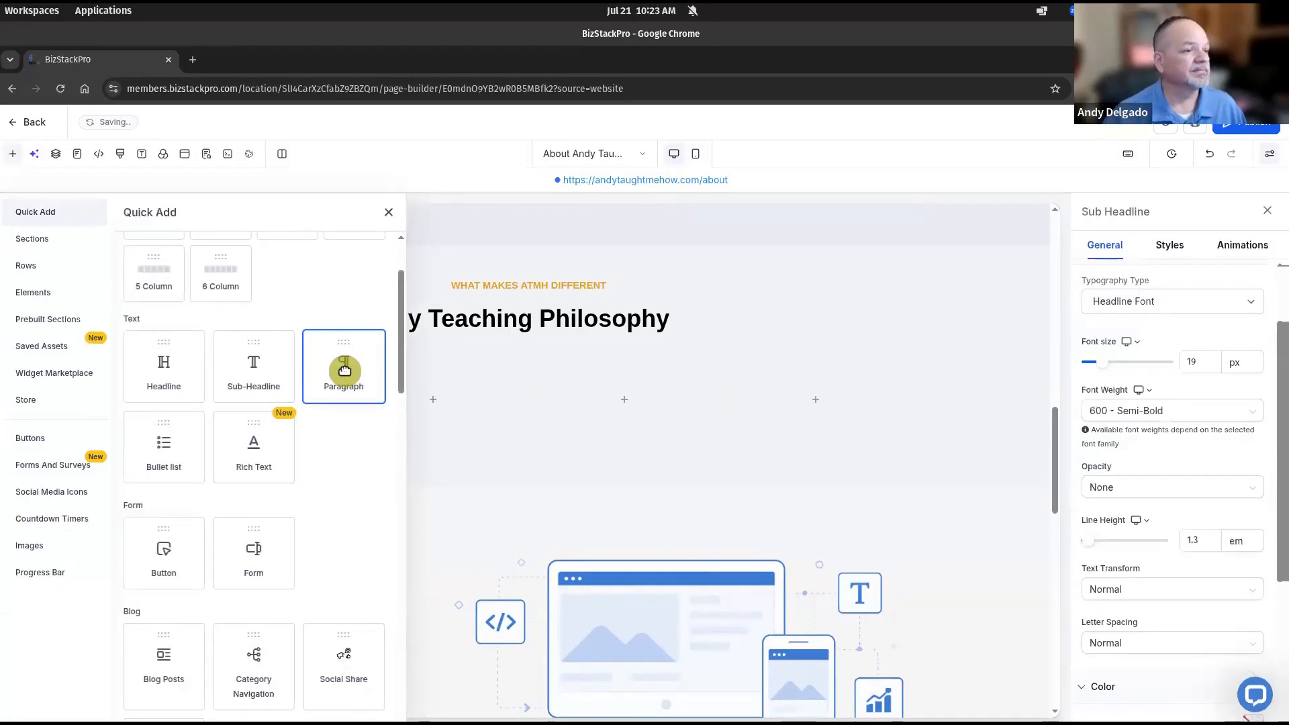
pyautogui.click(344, 370)
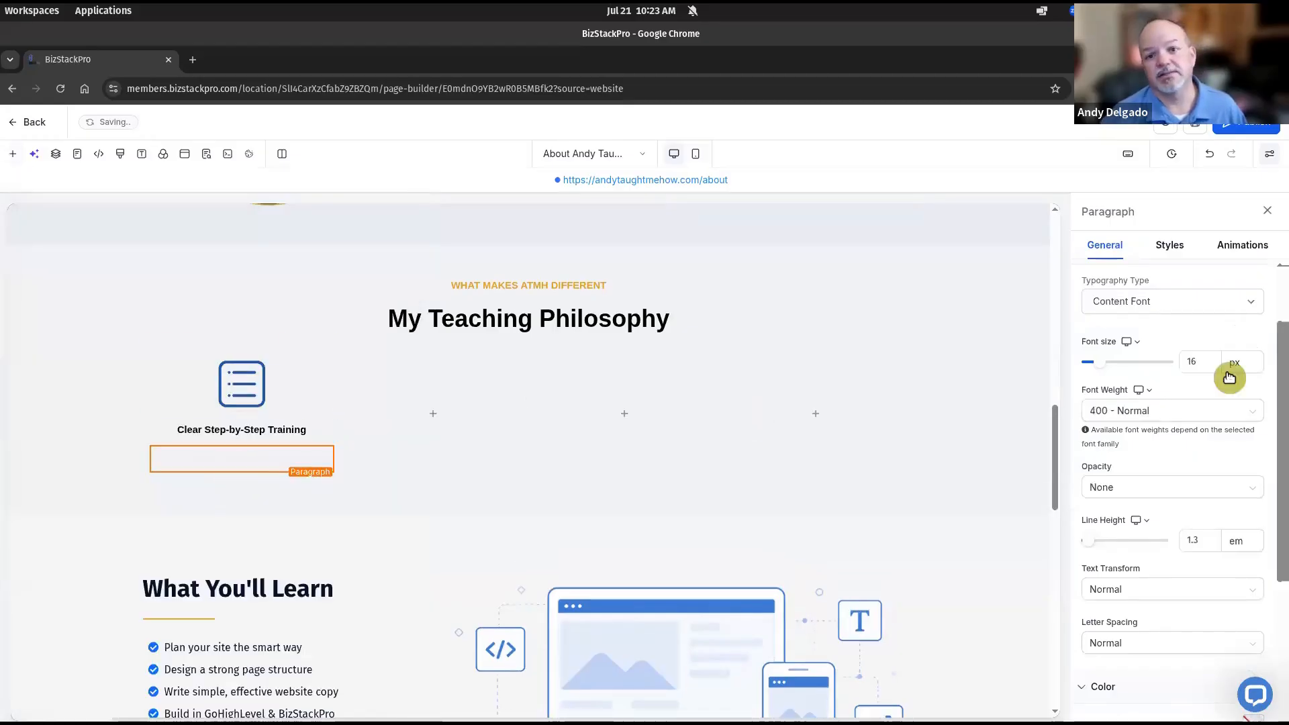
pyautogui.scroll(-3, 1237, 531)
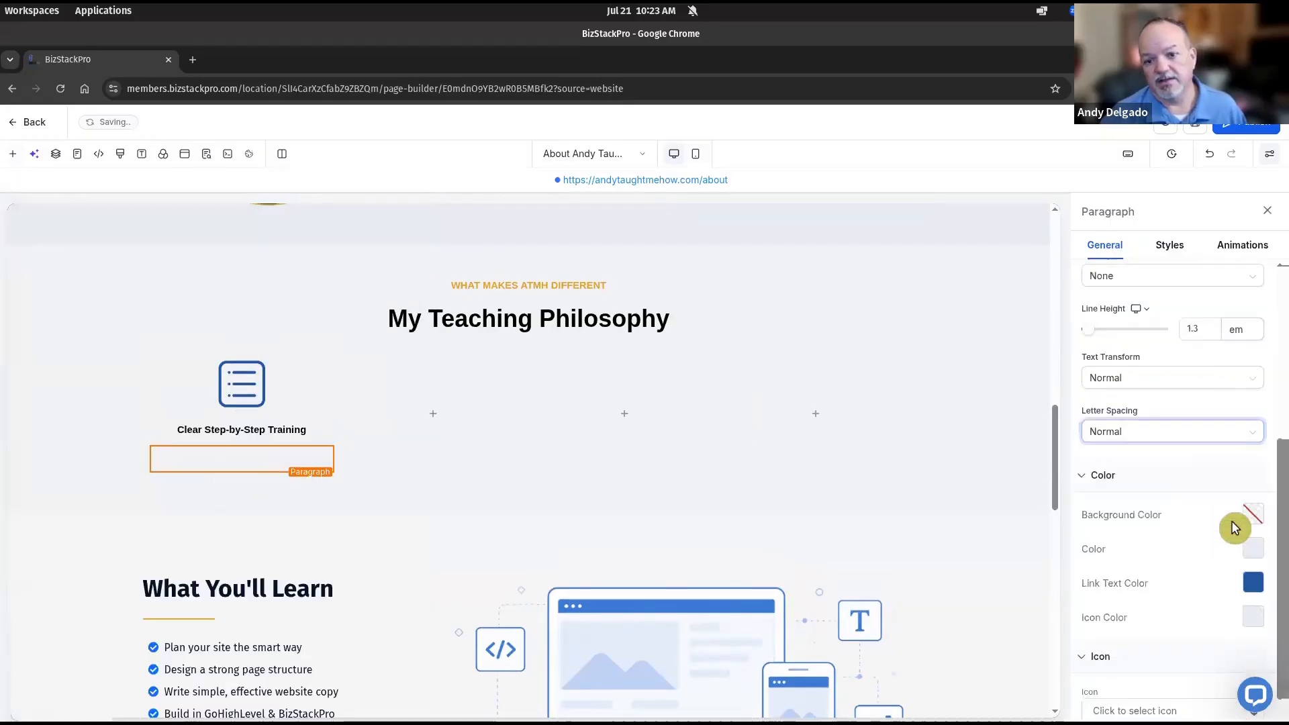
pyautogui.click(1256, 541)
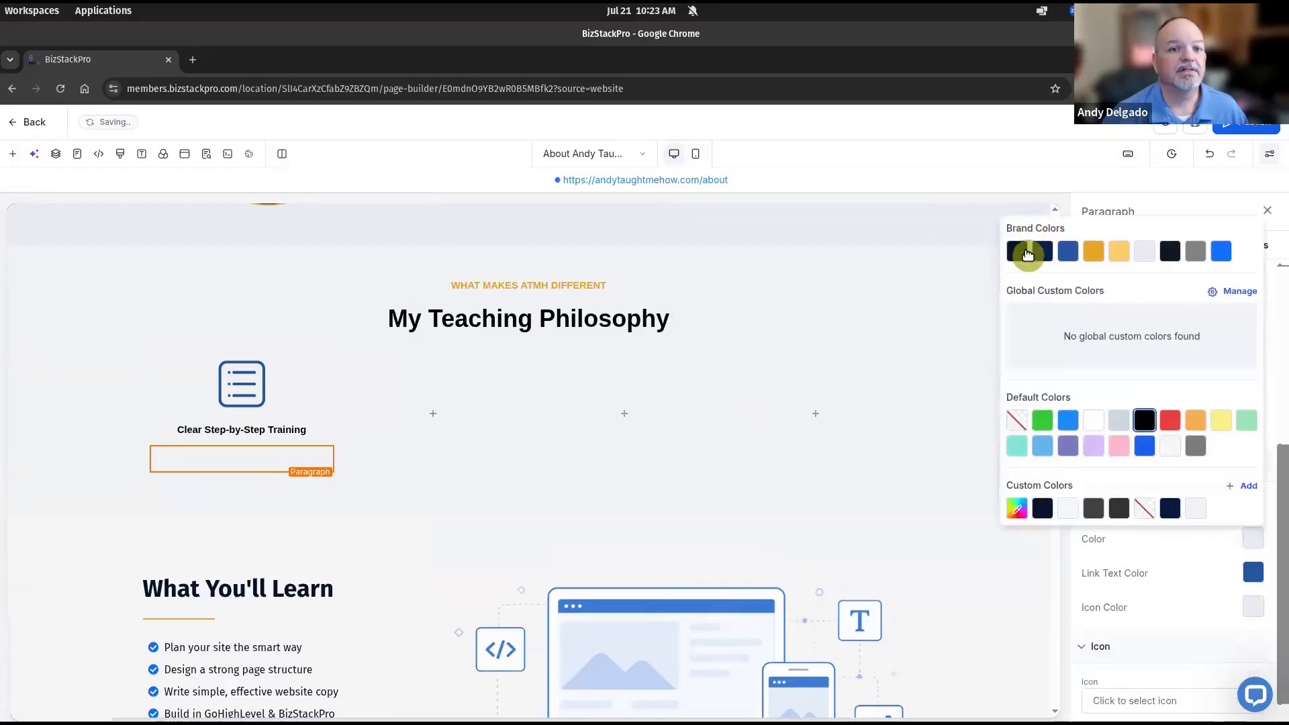
pyautogui.click(1028, 253)
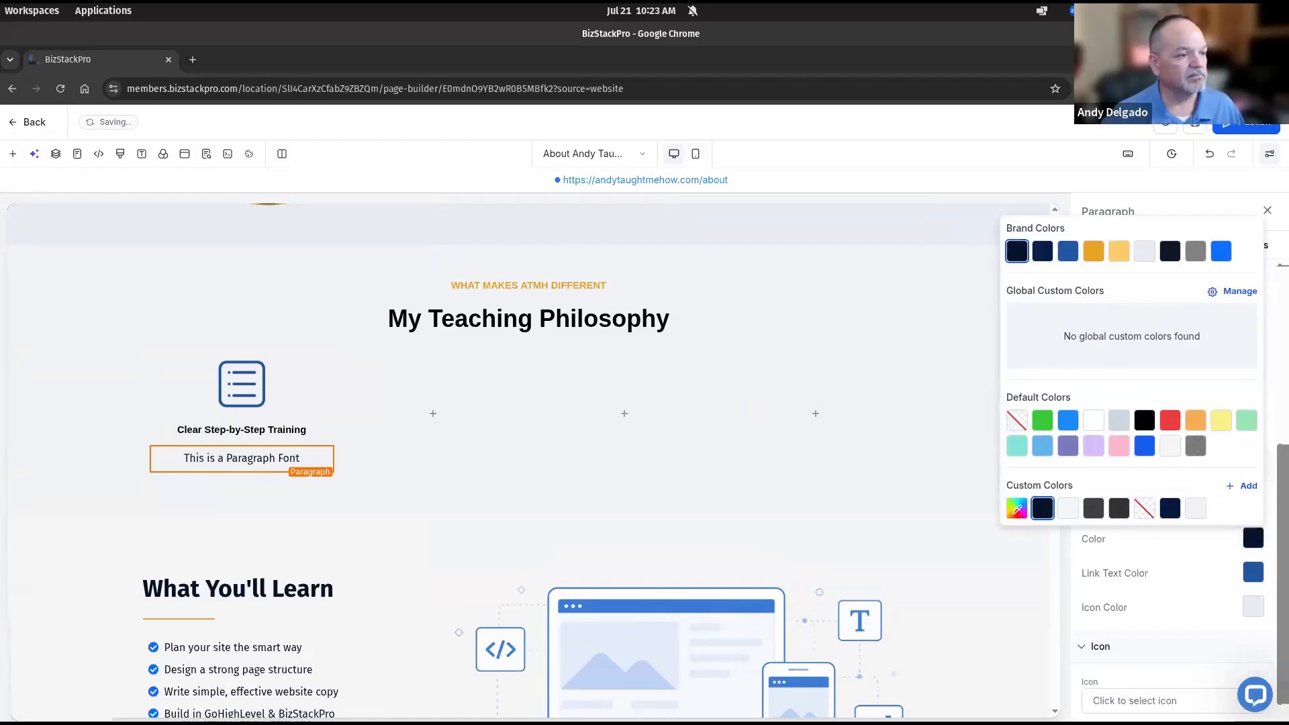
# Replace the paragraph with 'I break down the process so anyone can follow along…' in non-italic text
pyautogui.doubleClick(241, 459)
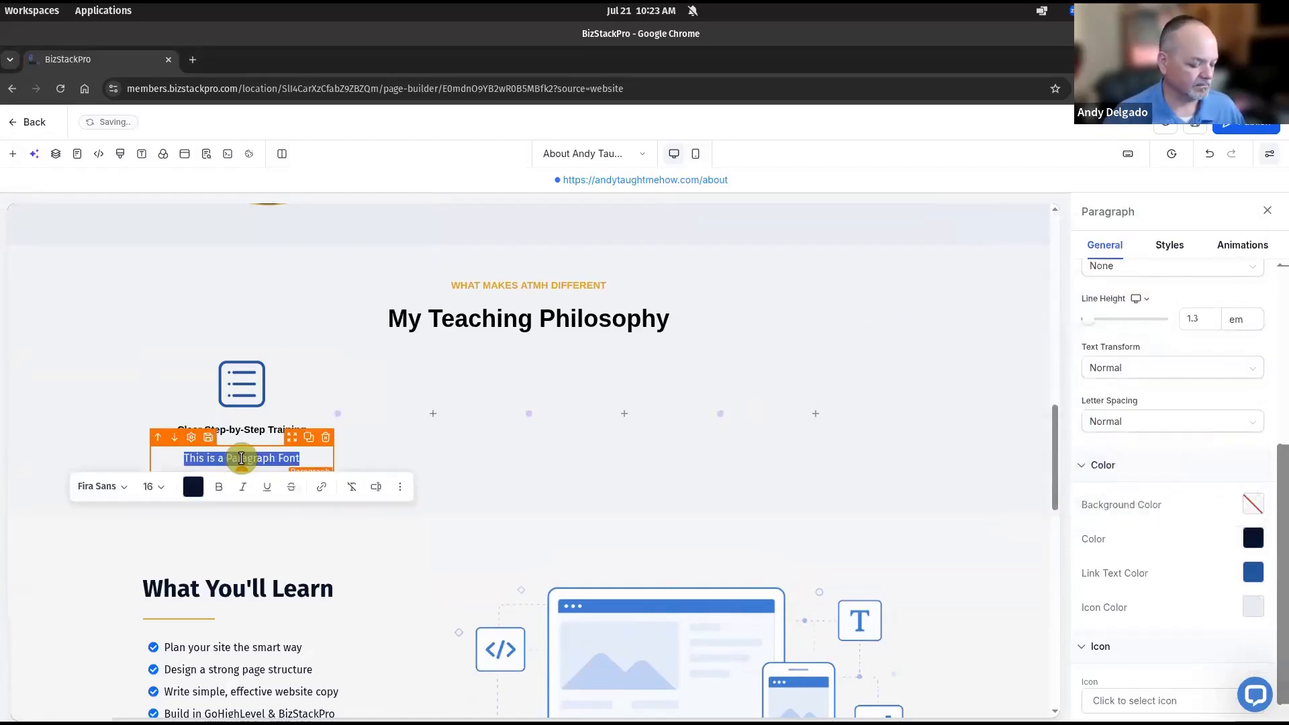
pyautogui.write('I break down the process so anyone can follow along and build with confidence.')
pyautogui.hotkey('ctrl', 'a')
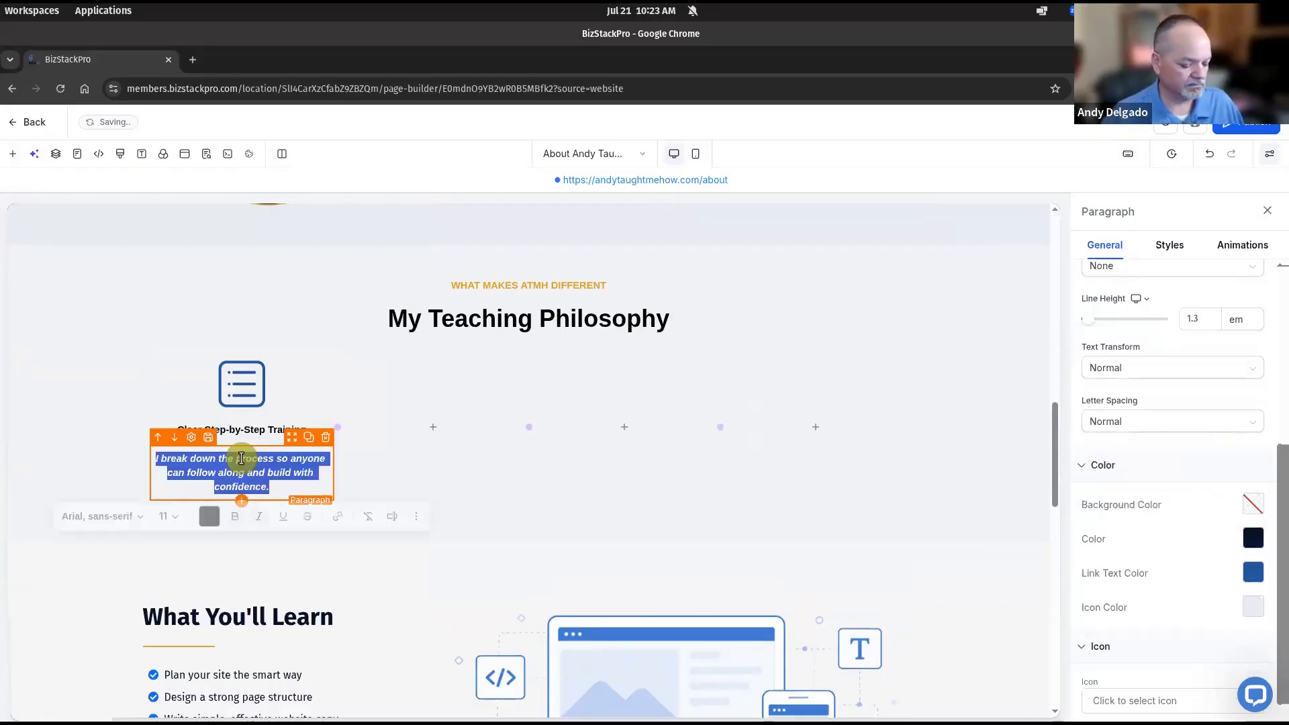
pyautogui.hotkey('ctrl', 'i')
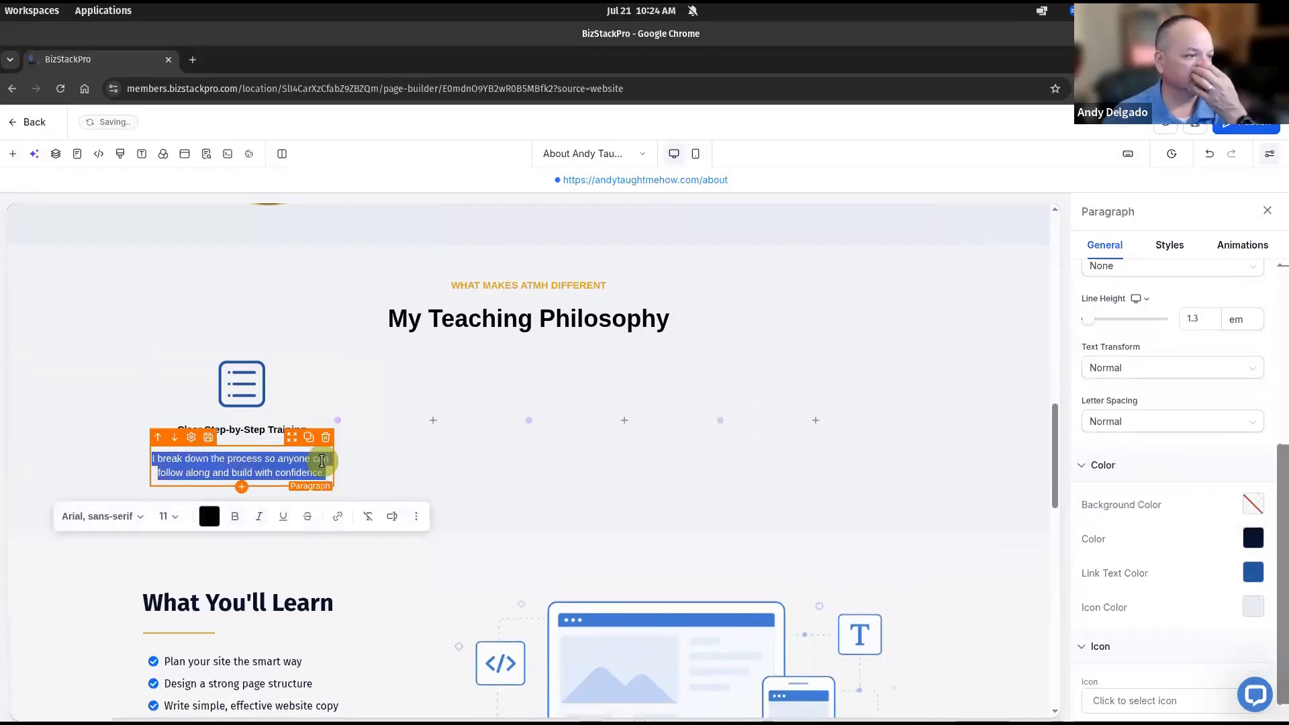
pyautogui.click(98, 393)
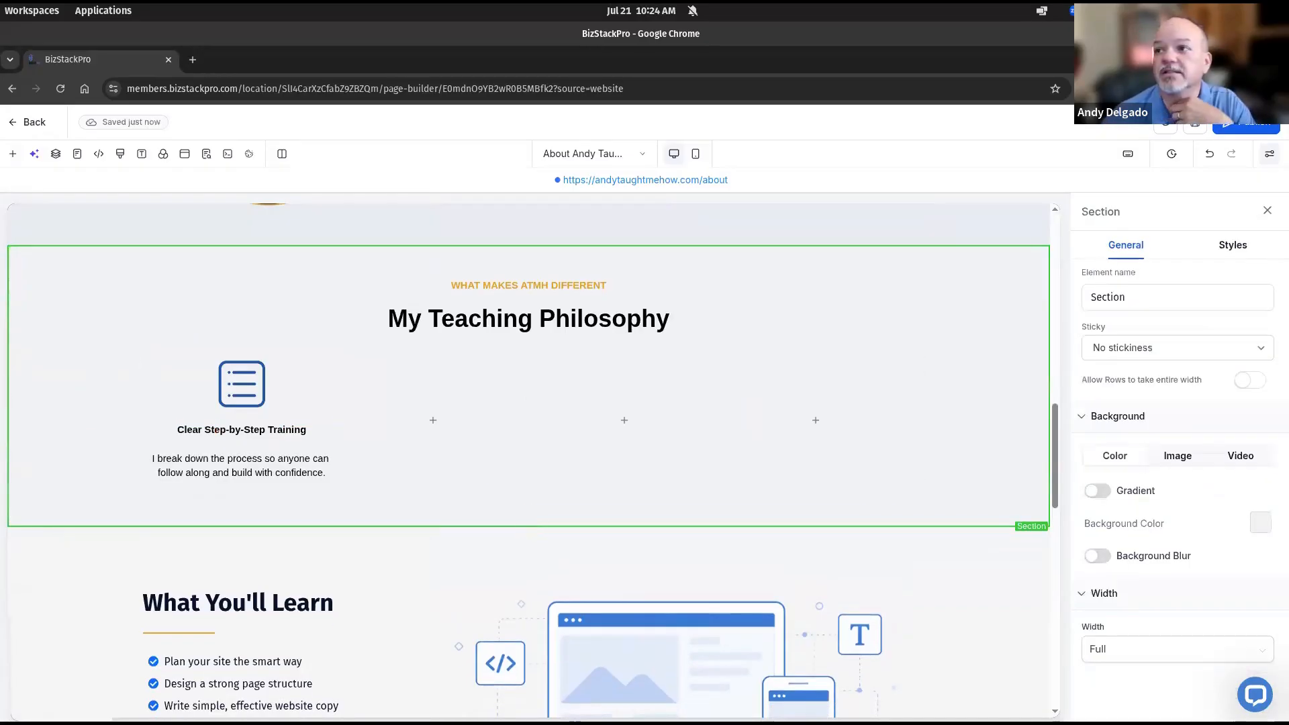
pyautogui.moveTo(1288, 113); pyautogui.dragTo(863, 117)
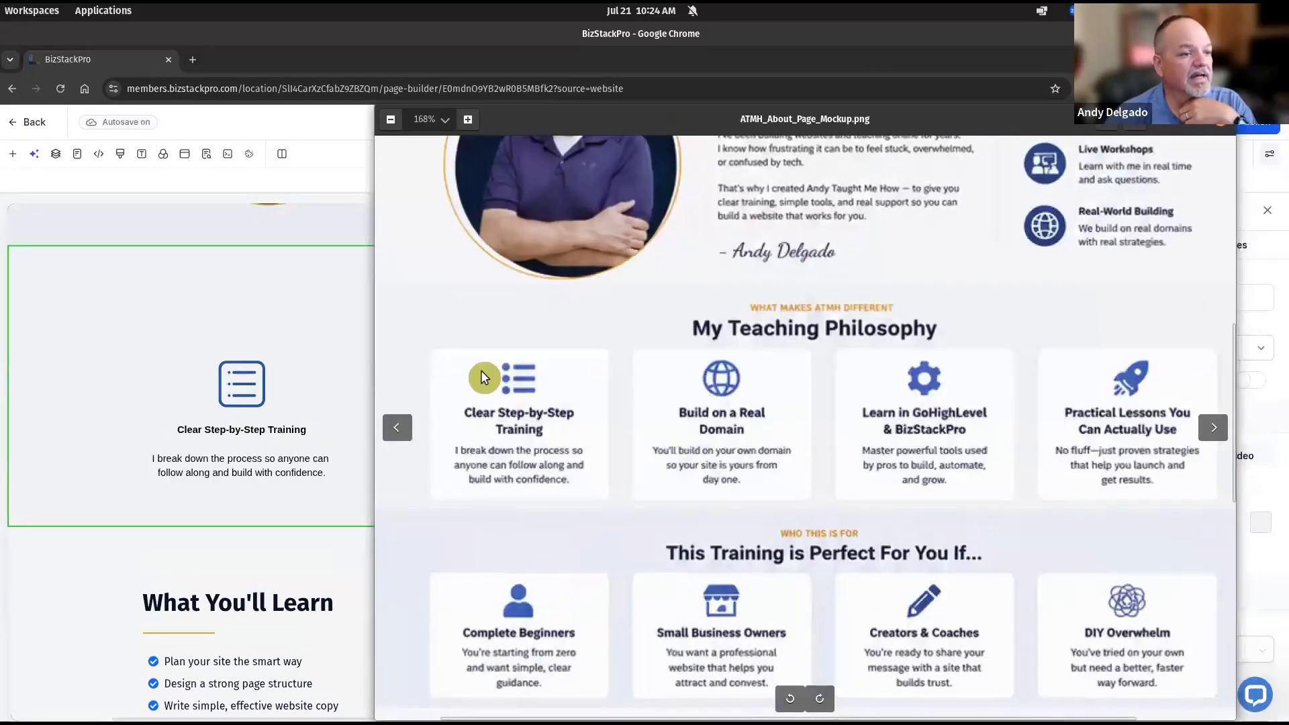
pyautogui.click(255, 467)
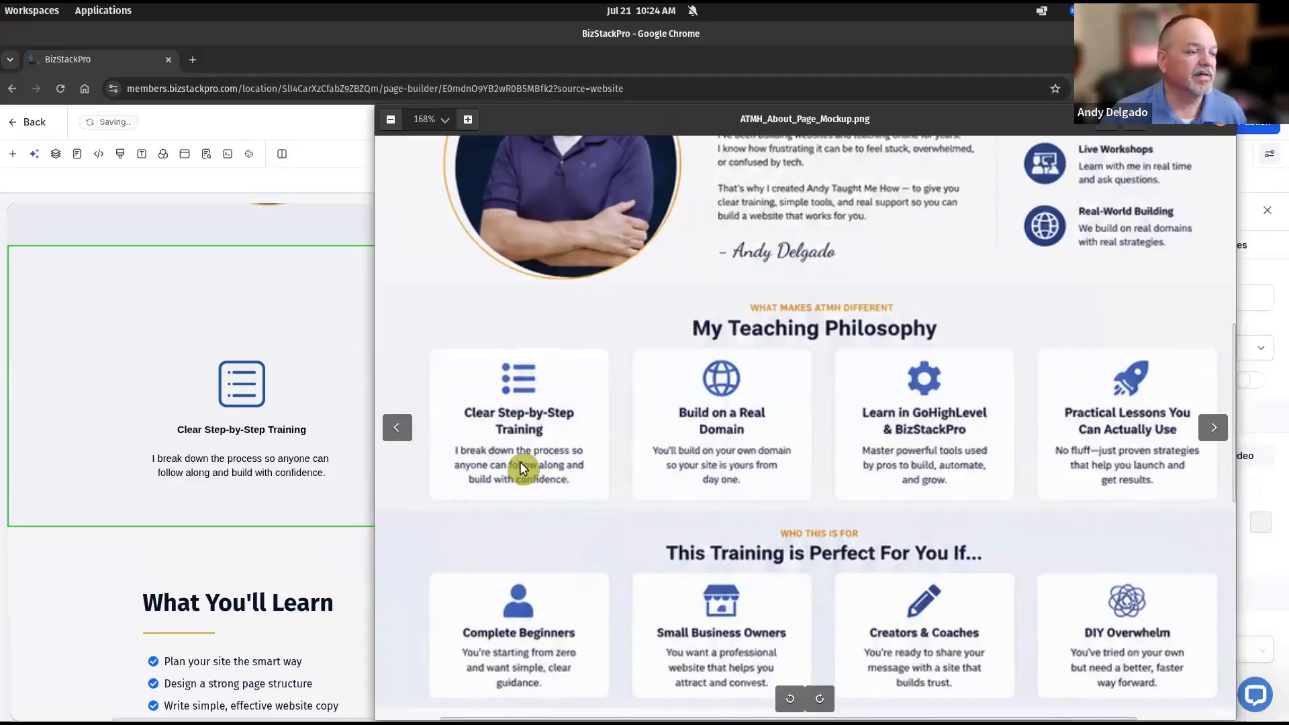
pyautogui.click(241, 402)
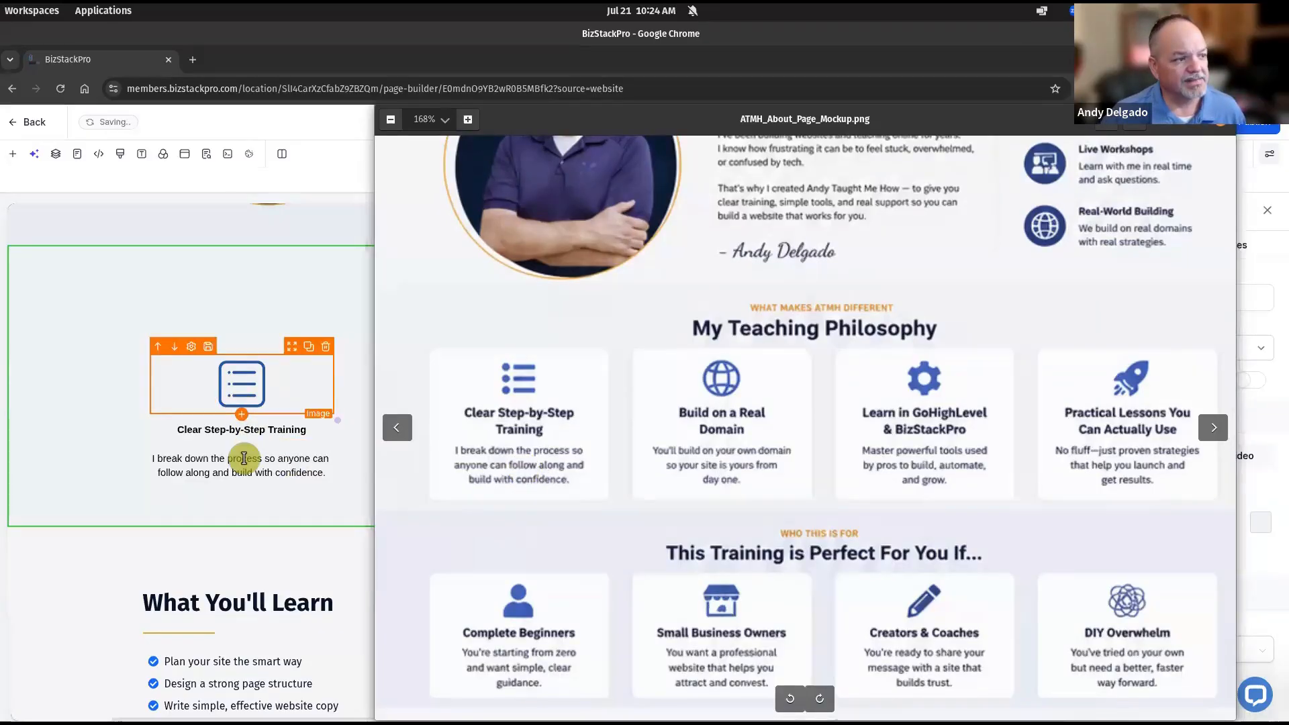
pyautogui.click(242, 429)
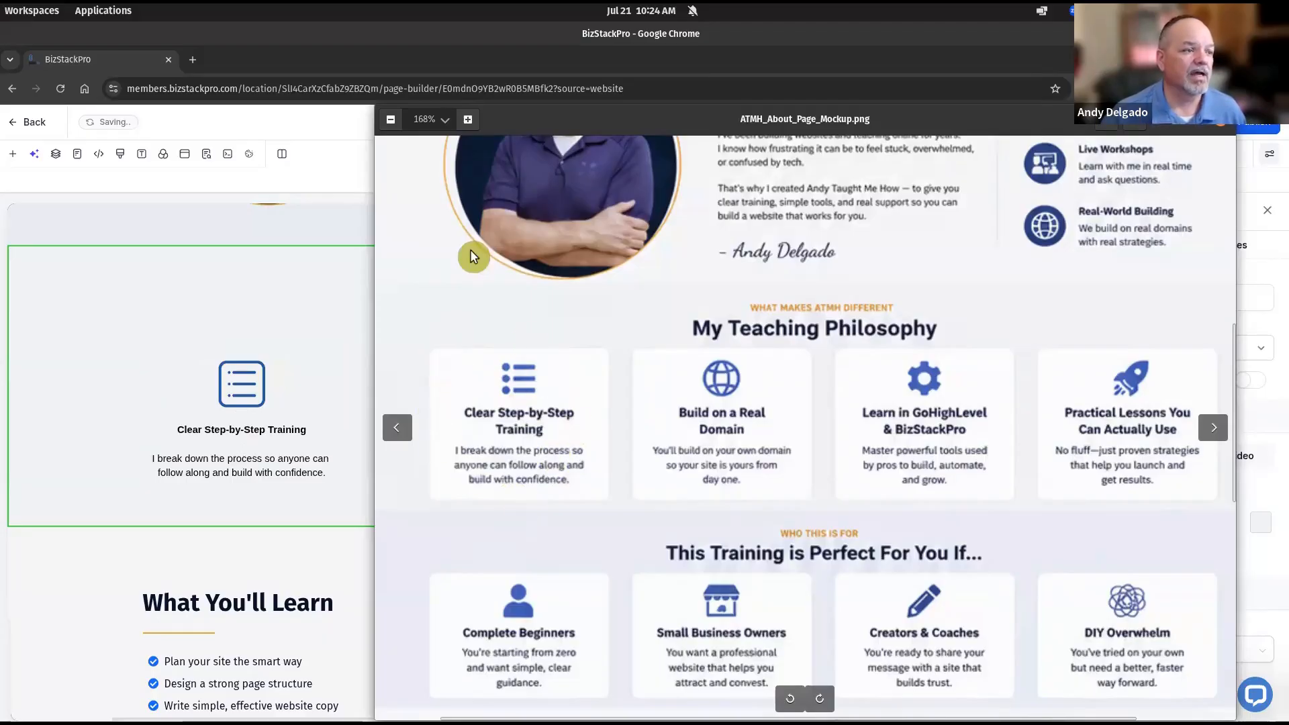
# Give the first card's column a 10 px corner radius and a white background
pyautogui.press('Escape')
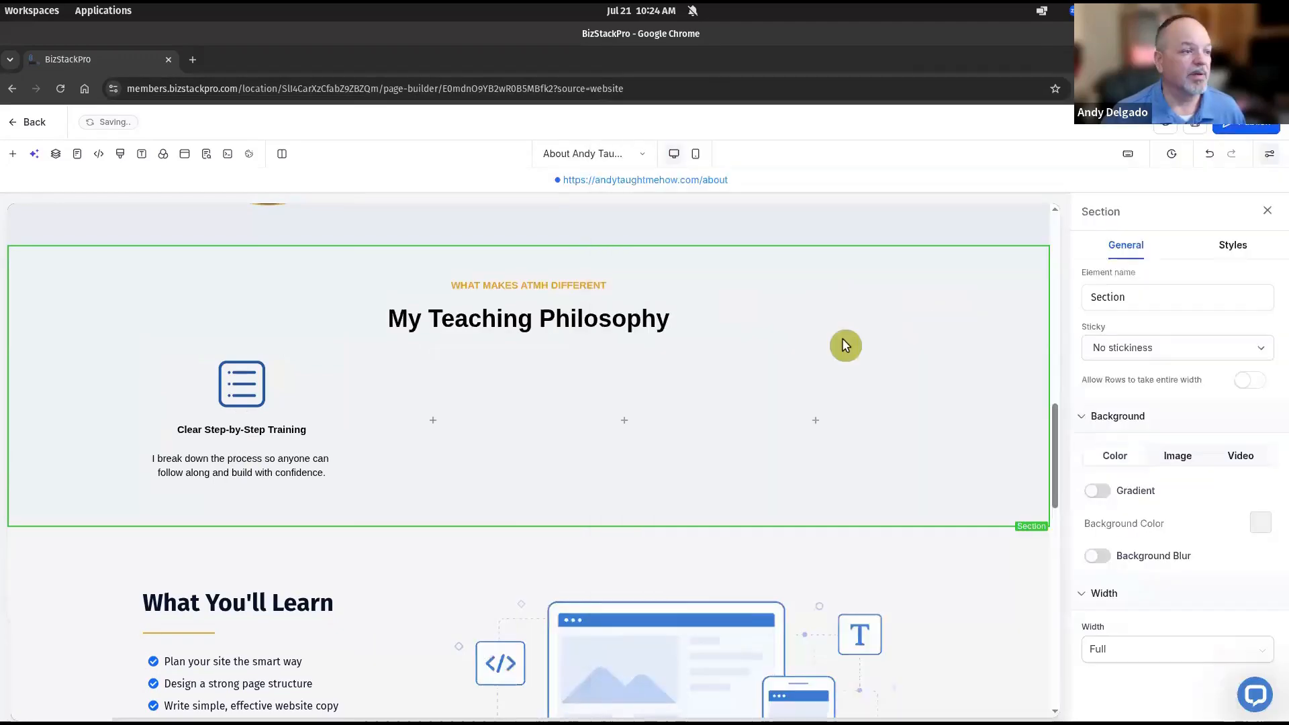
pyautogui.click(267, 354)
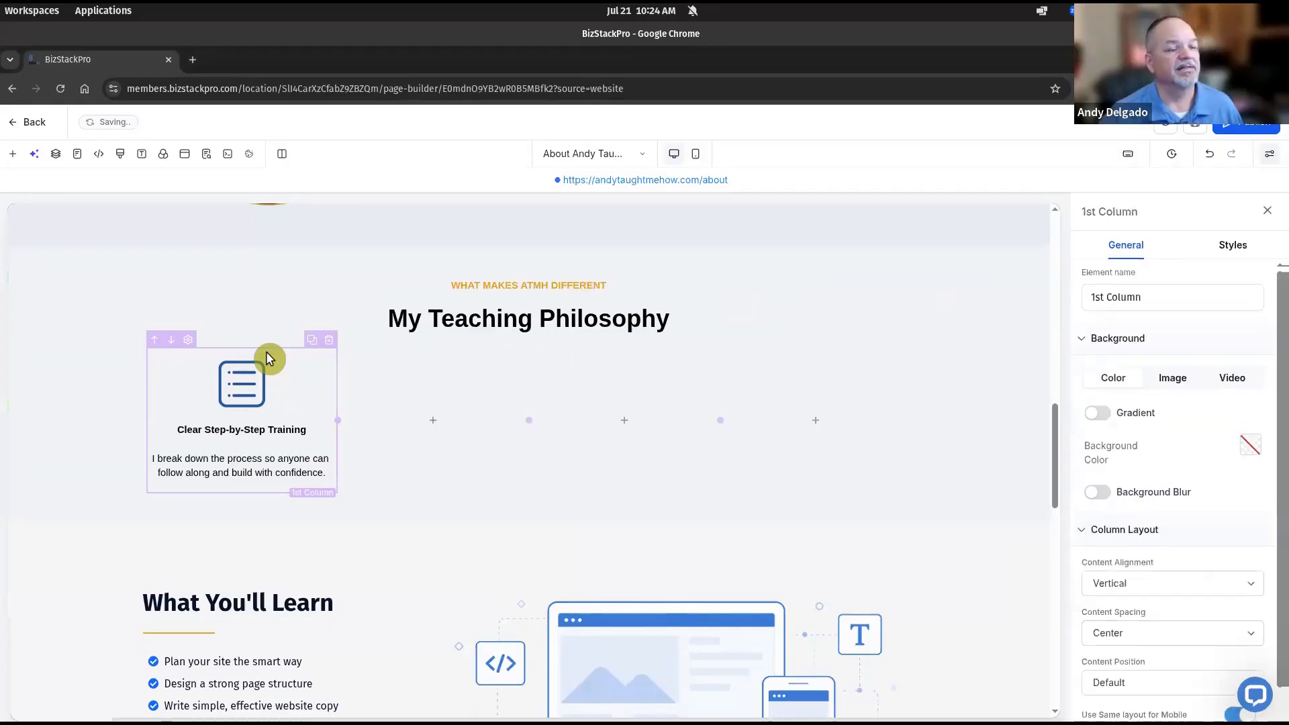
pyautogui.click(1237, 249)
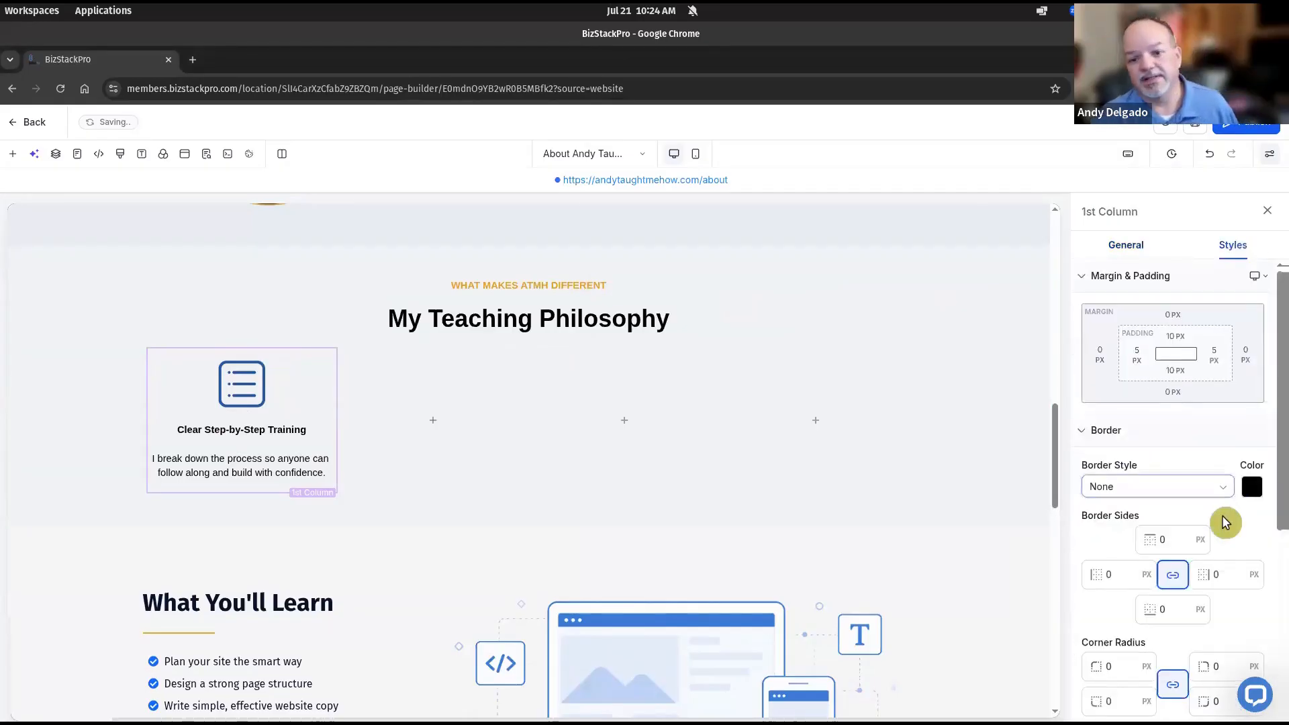
pyautogui.click(1105, 668)
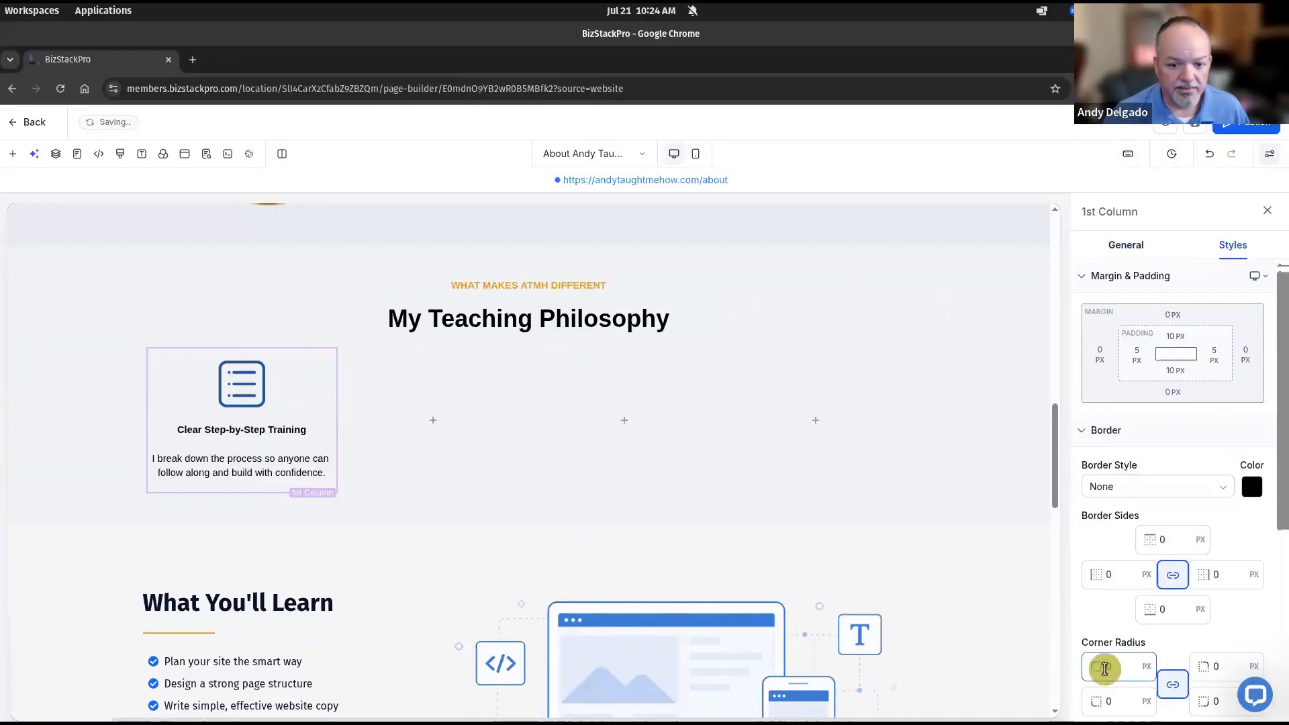
pyautogui.write('10')
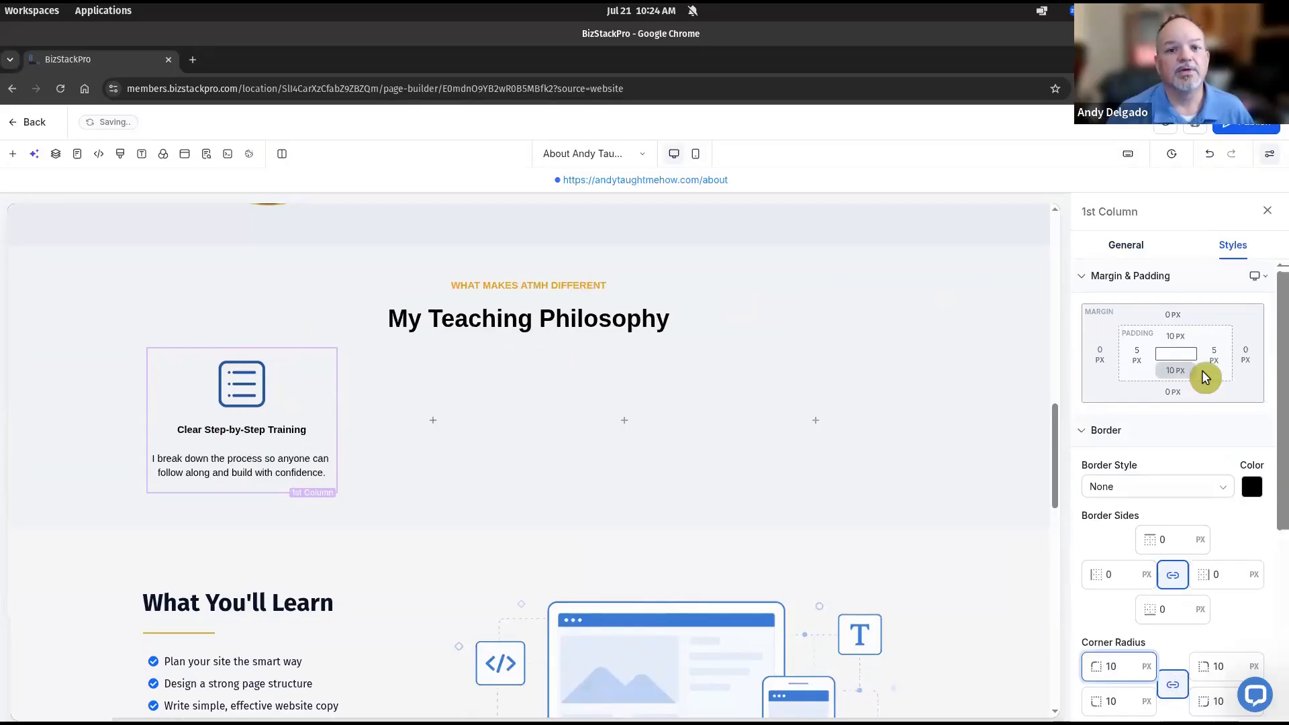
pyautogui.click(1129, 249)
pyautogui.click(1252, 448)
pyautogui.click(1092, 329)
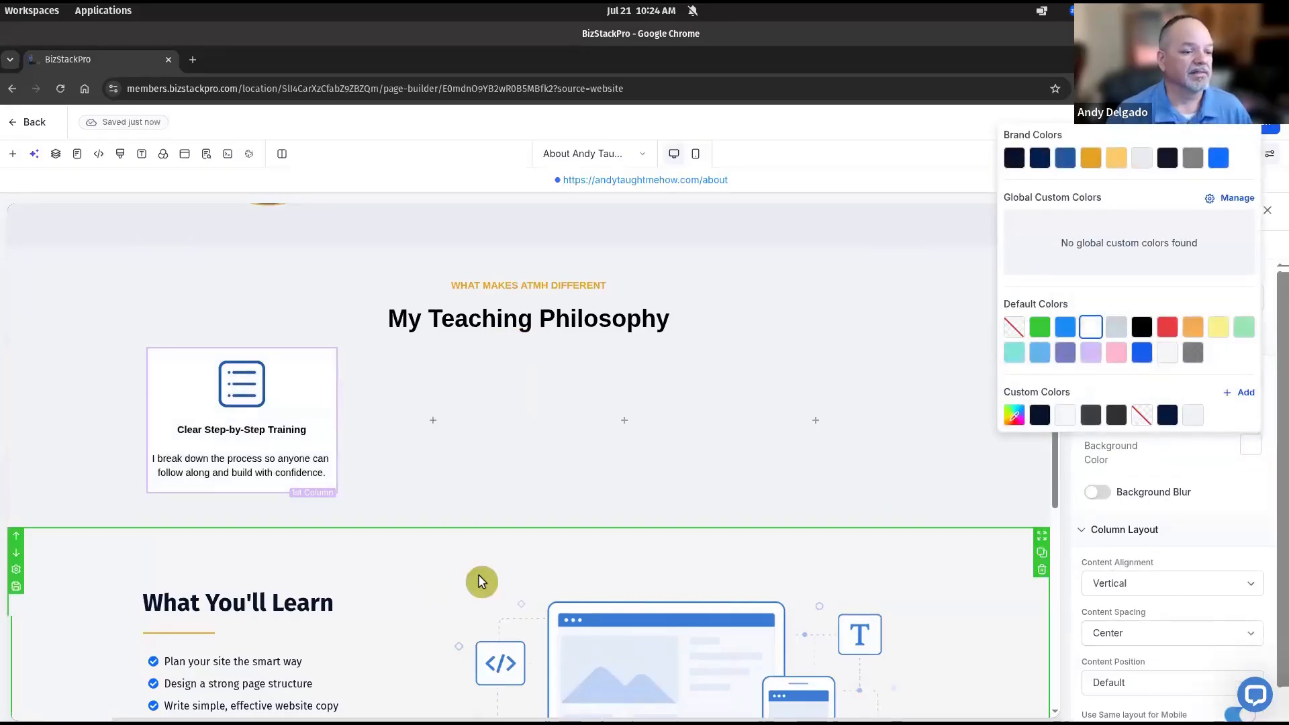
pyautogui.click(929, 640)
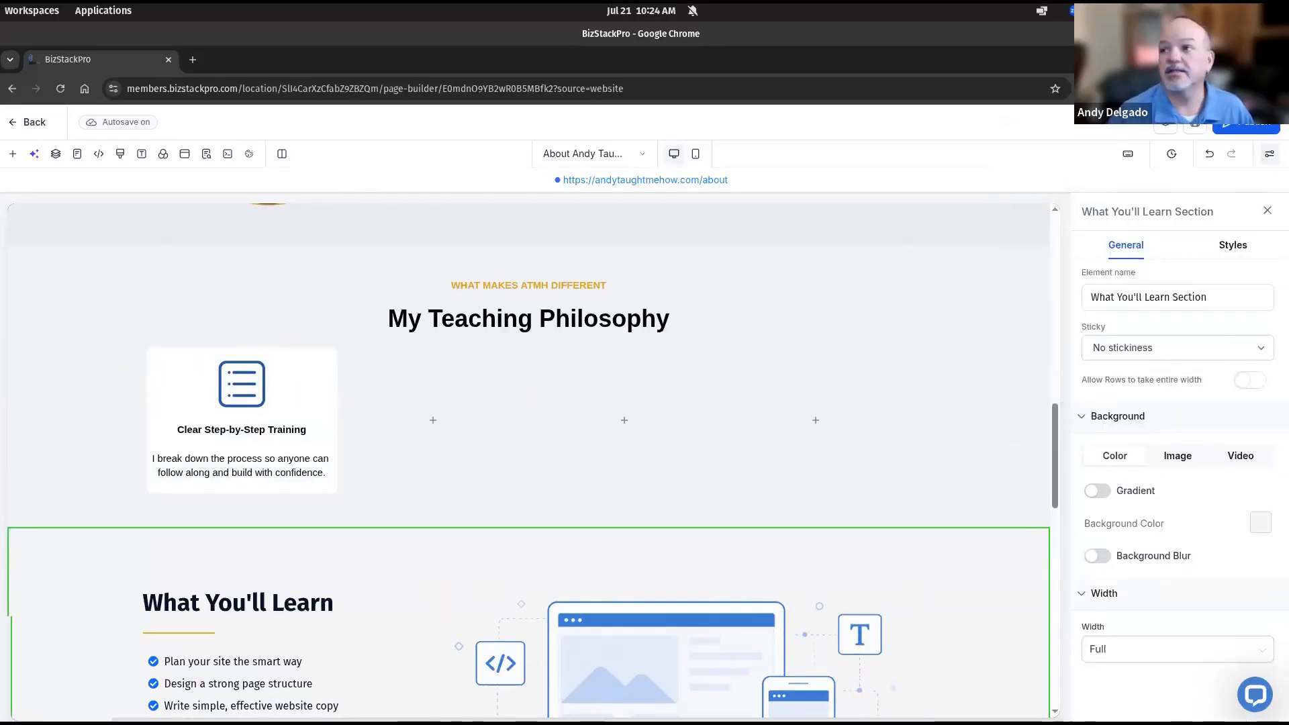
# After checking the mockup, give the first card's paragraph 10 px left and right padding
pyautogui.moveTo(1288, 161); pyautogui.dragTo(784, 141)
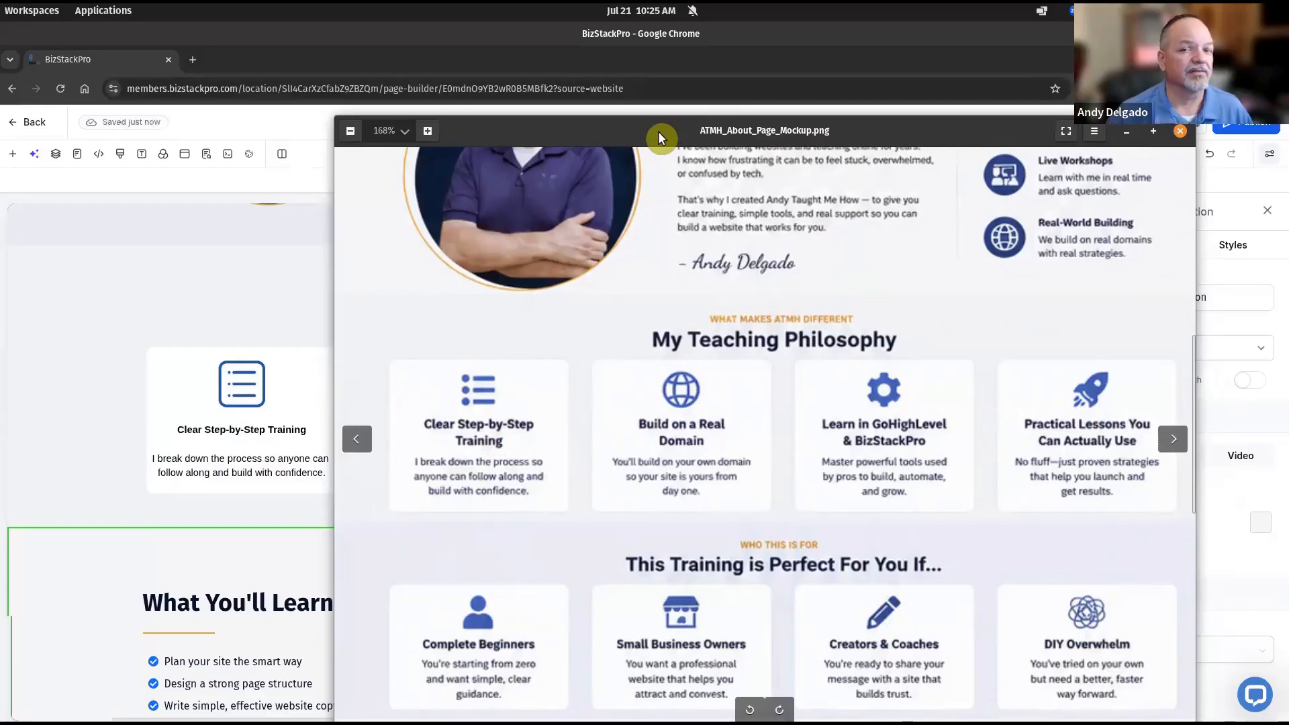
pyautogui.click(1181, 131)
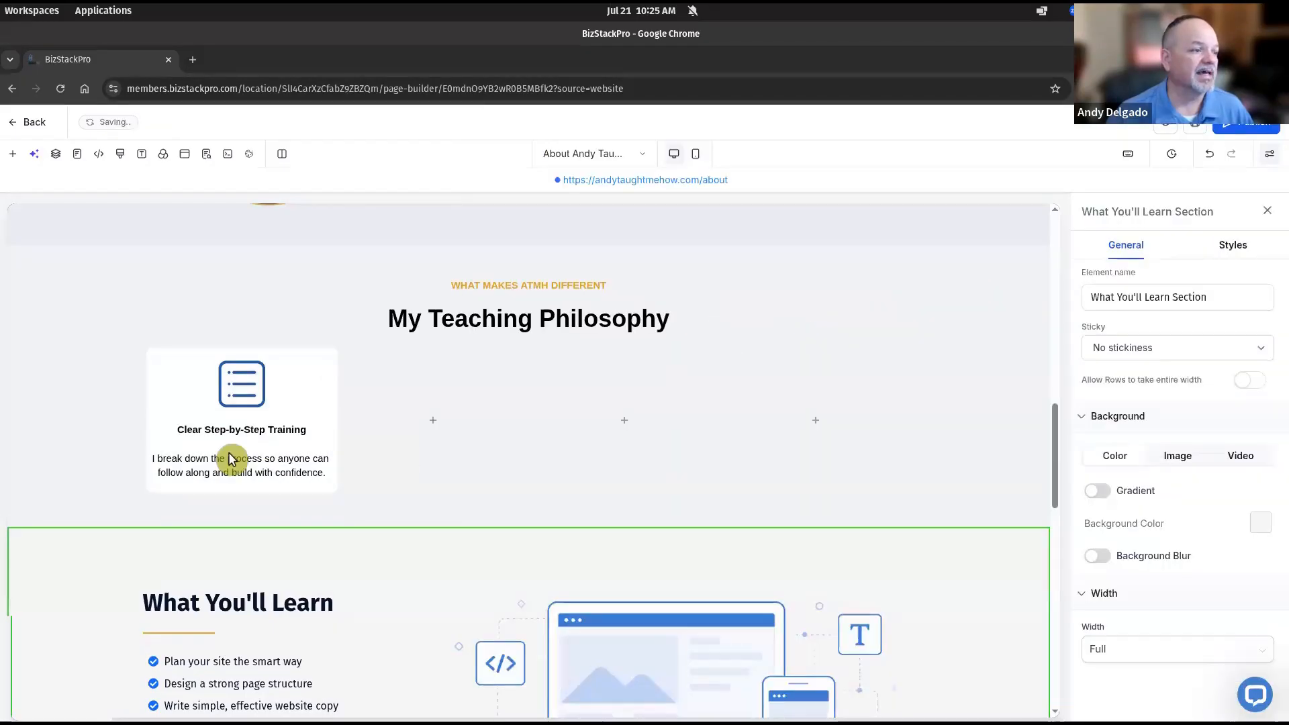
pyautogui.click(221, 470)
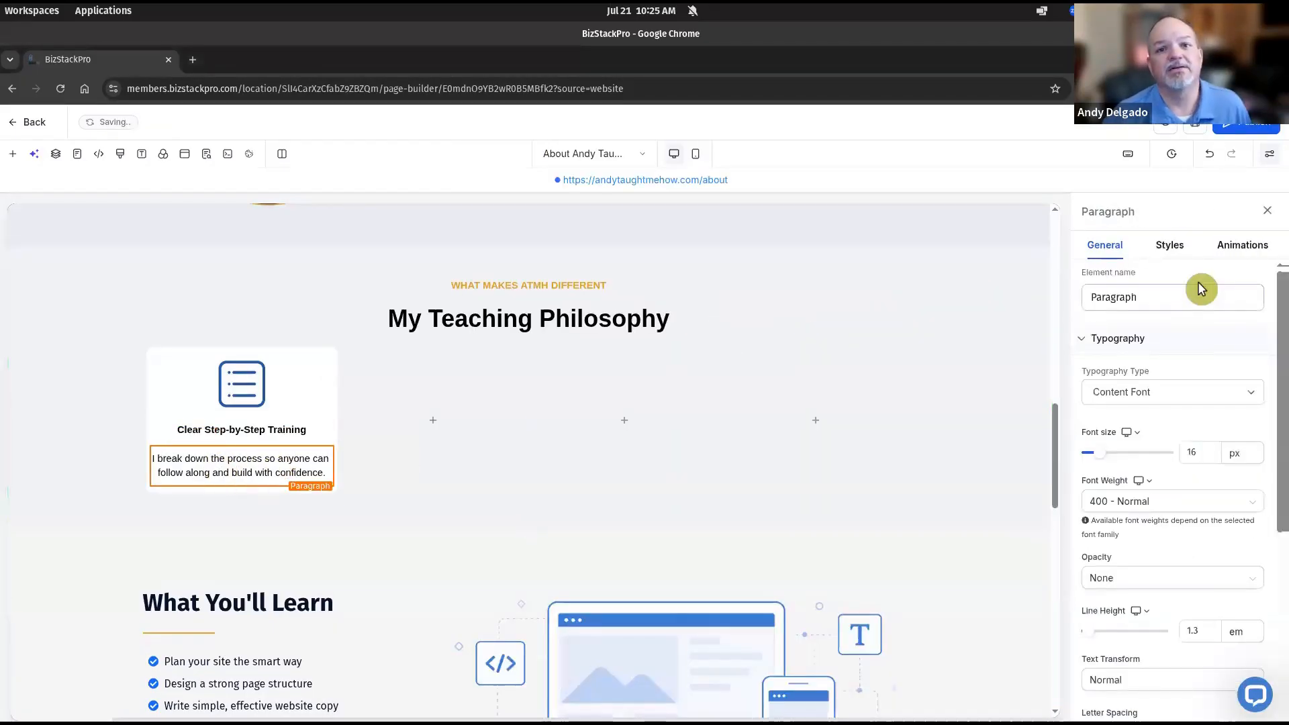
pyautogui.click(1175, 248)
pyautogui.click(1140, 354)
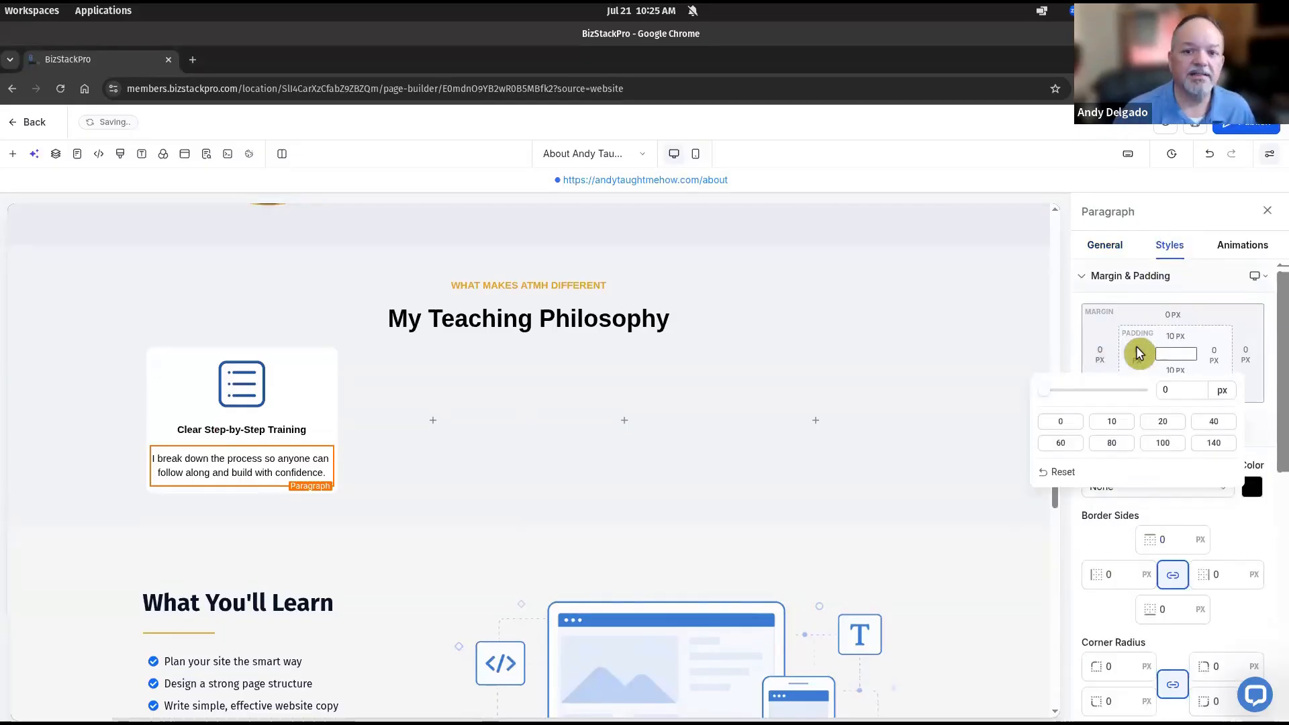
pyautogui.click(1112, 422)
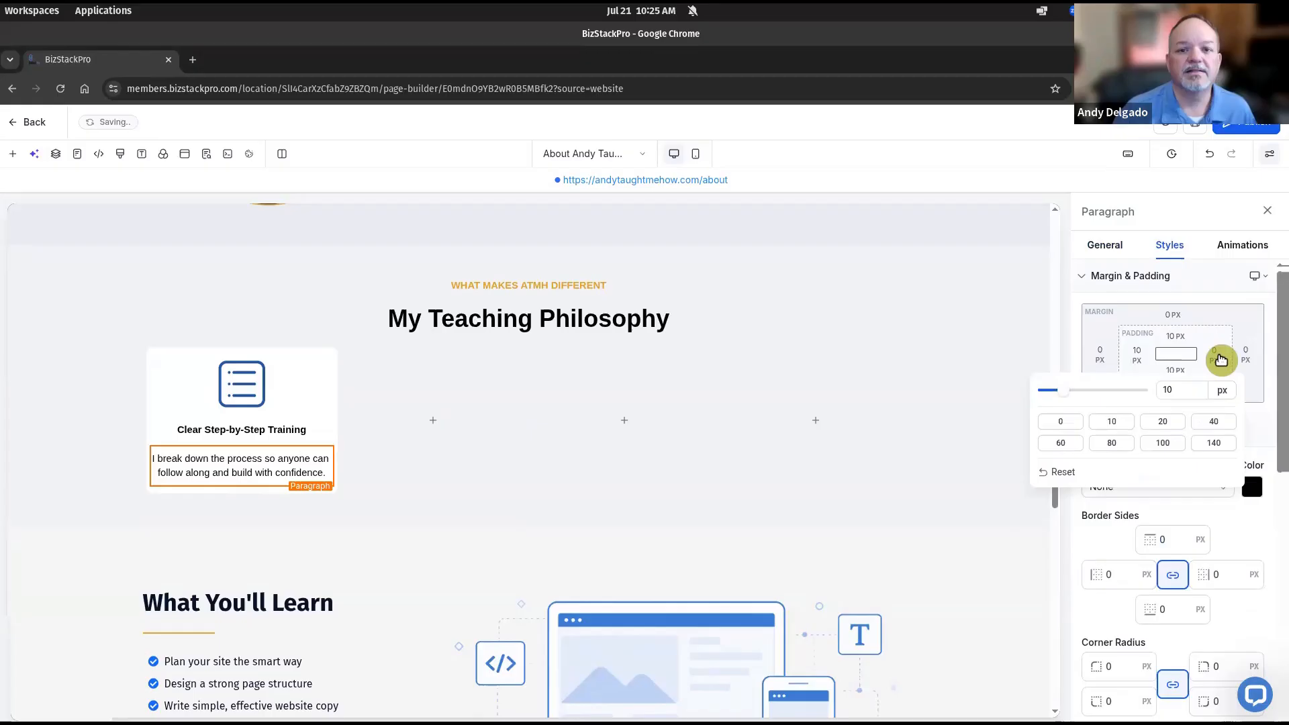
pyautogui.click(1216, 356)
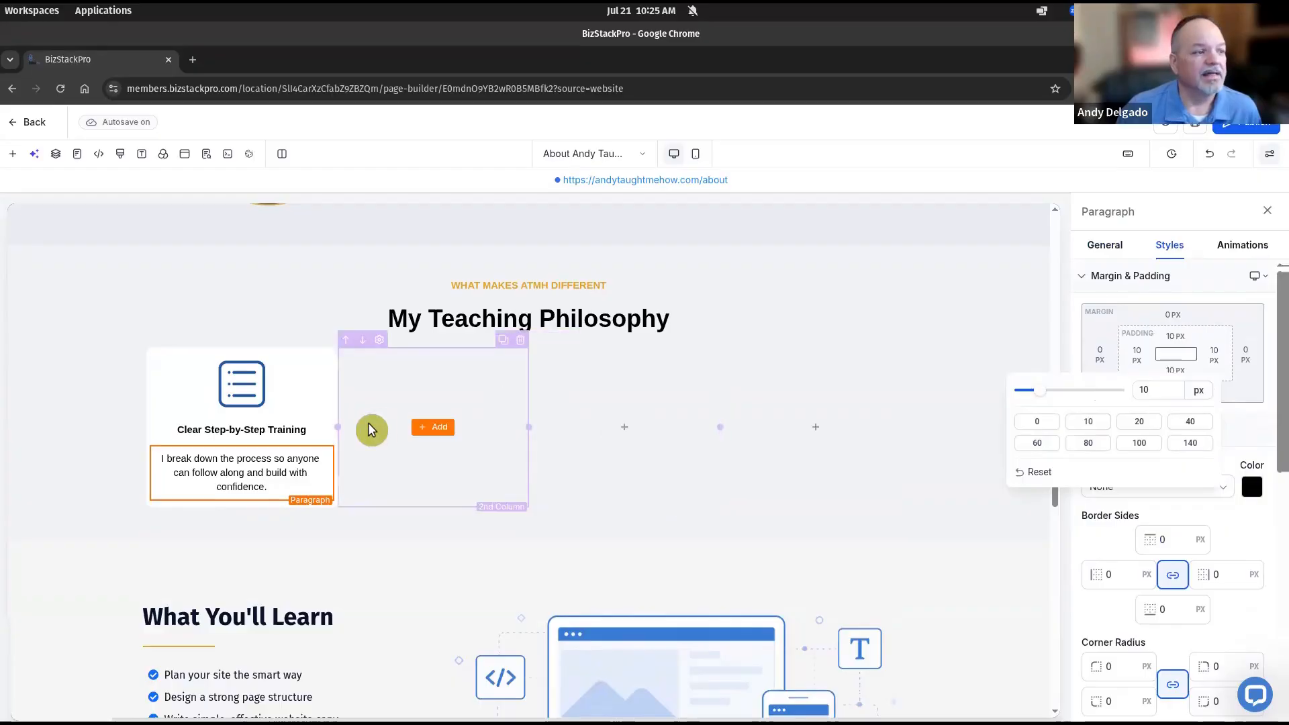
pyautogui.click(239, 426)
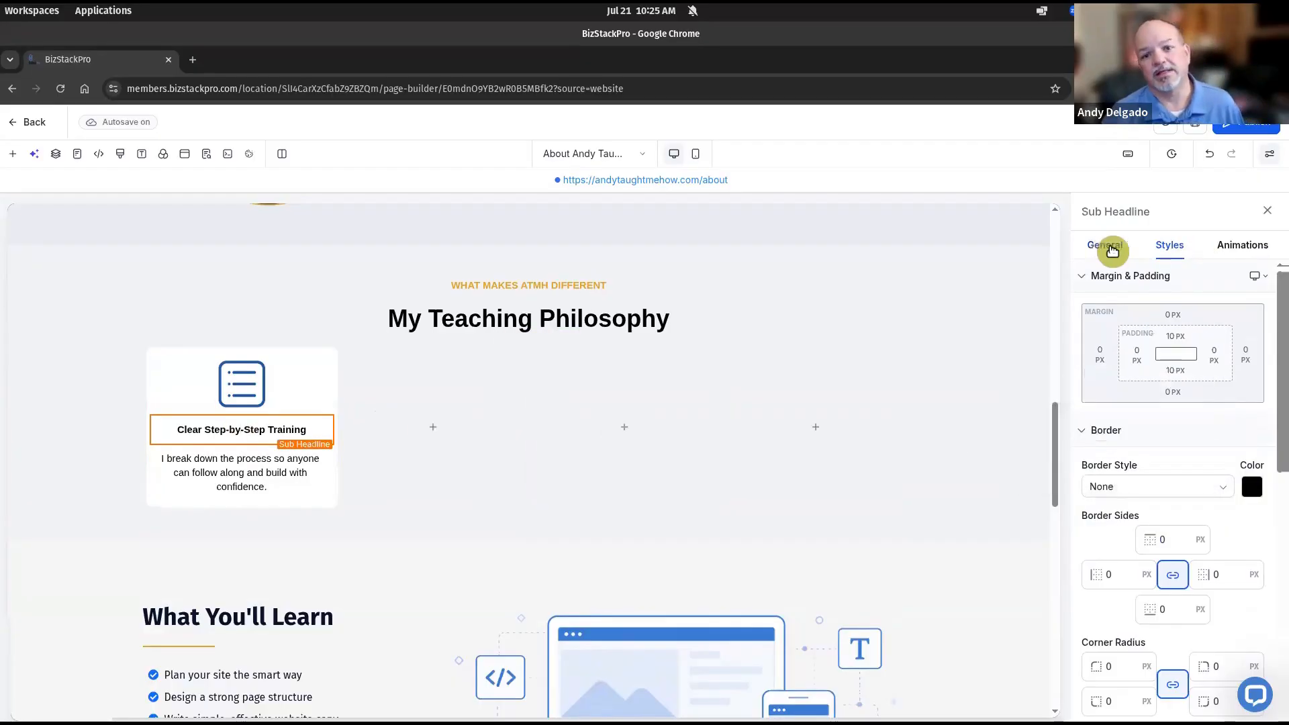
pyautogui.click(1106, 247)
pyautogui.moveTo(1203, 455); pyautogui.dragTo(1182, 454)
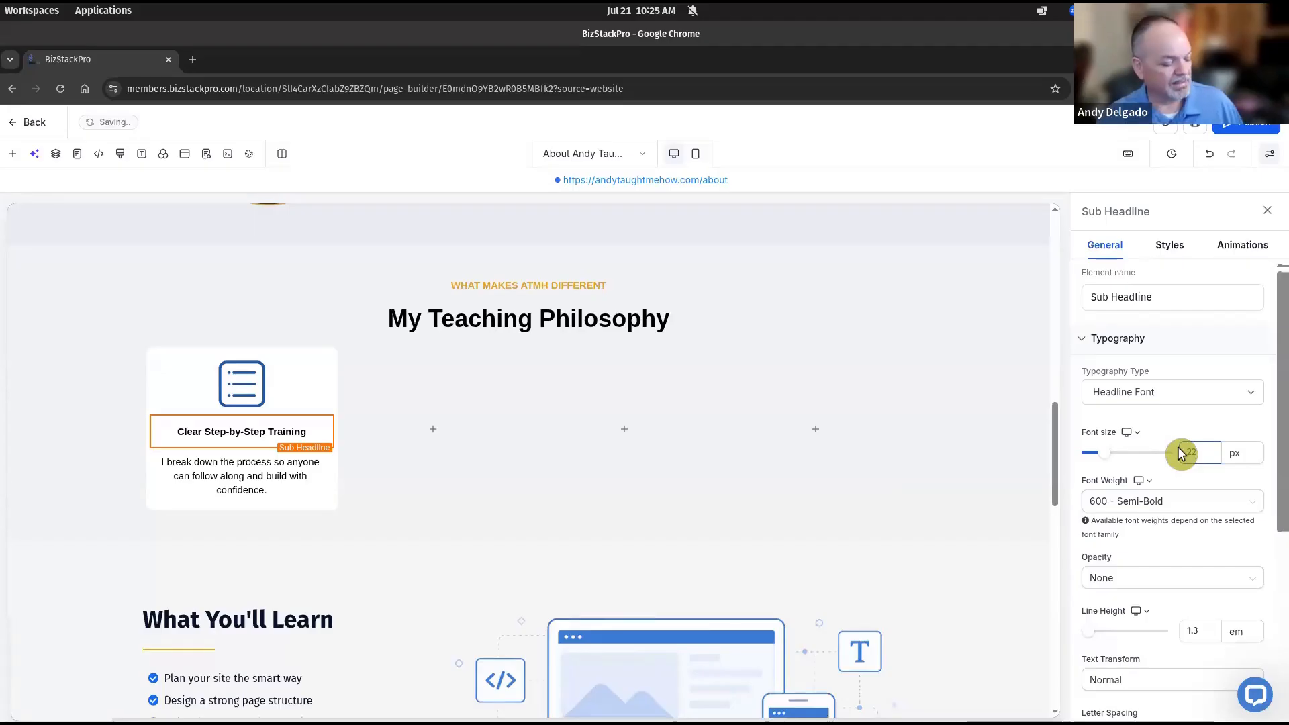
pyautogui.press('Tab')
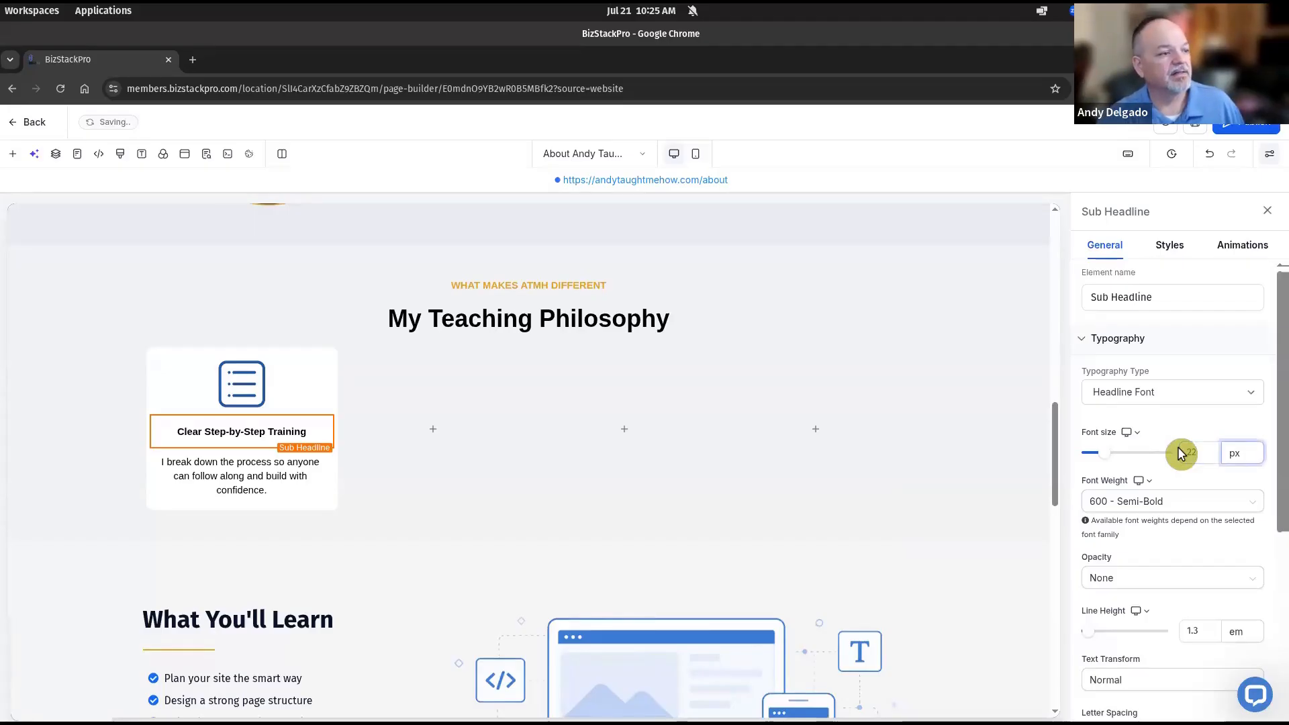
pyautogui.click(215, 435)
pyautogui.hotkey('ctrl', 'a')
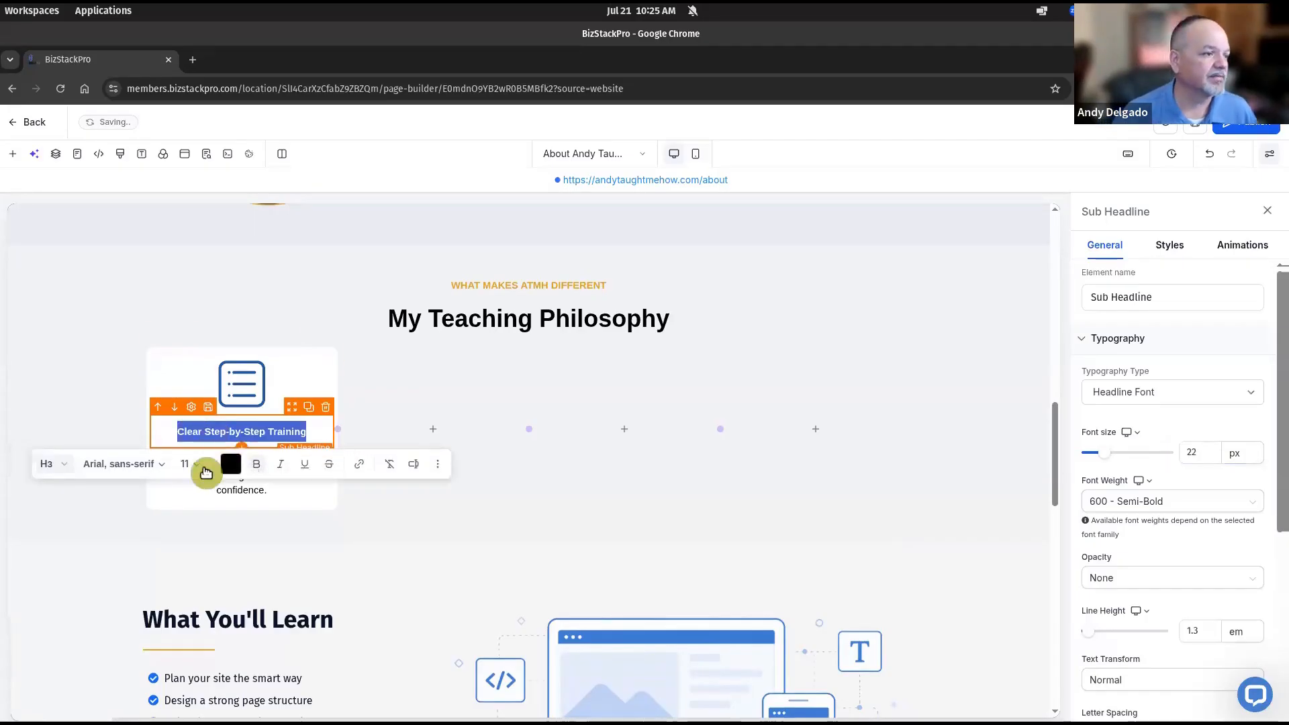
pyautogui.click(202, 468)
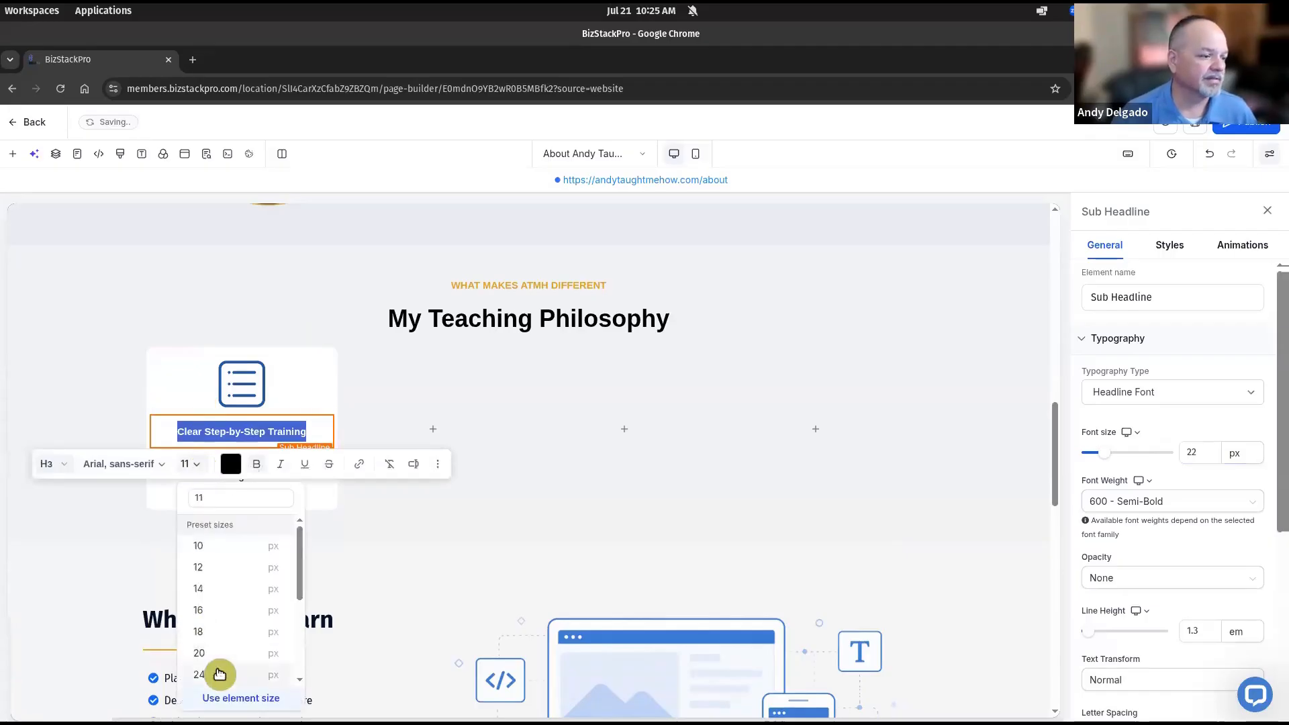
pyautogui.click(219, 664)
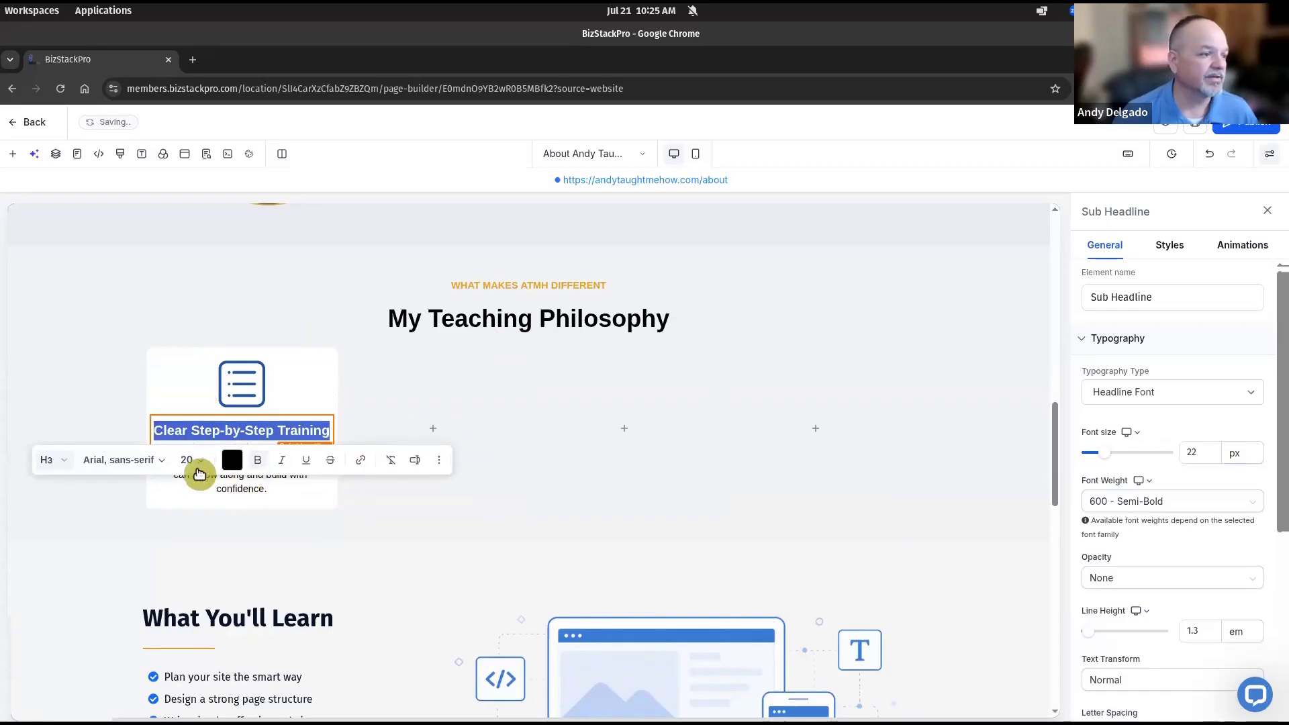
pyautogui.click(194, 463)
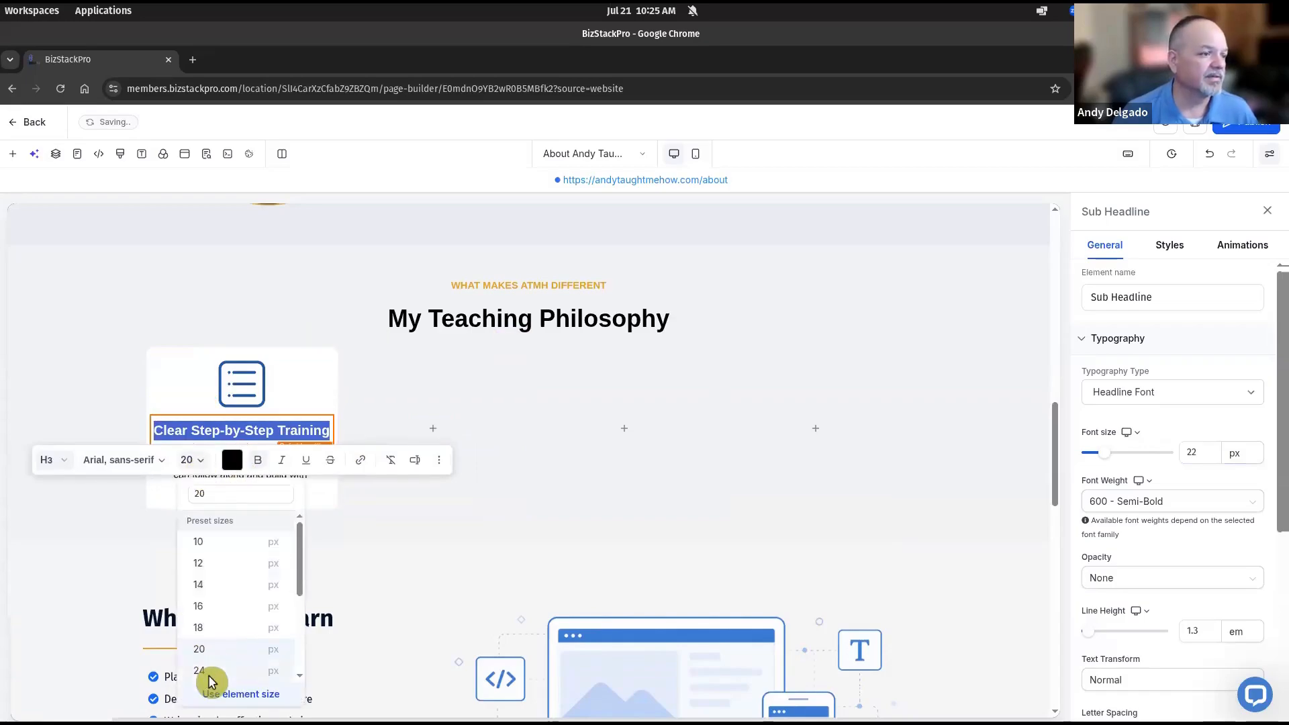
pyautogui.click(1005, 379)
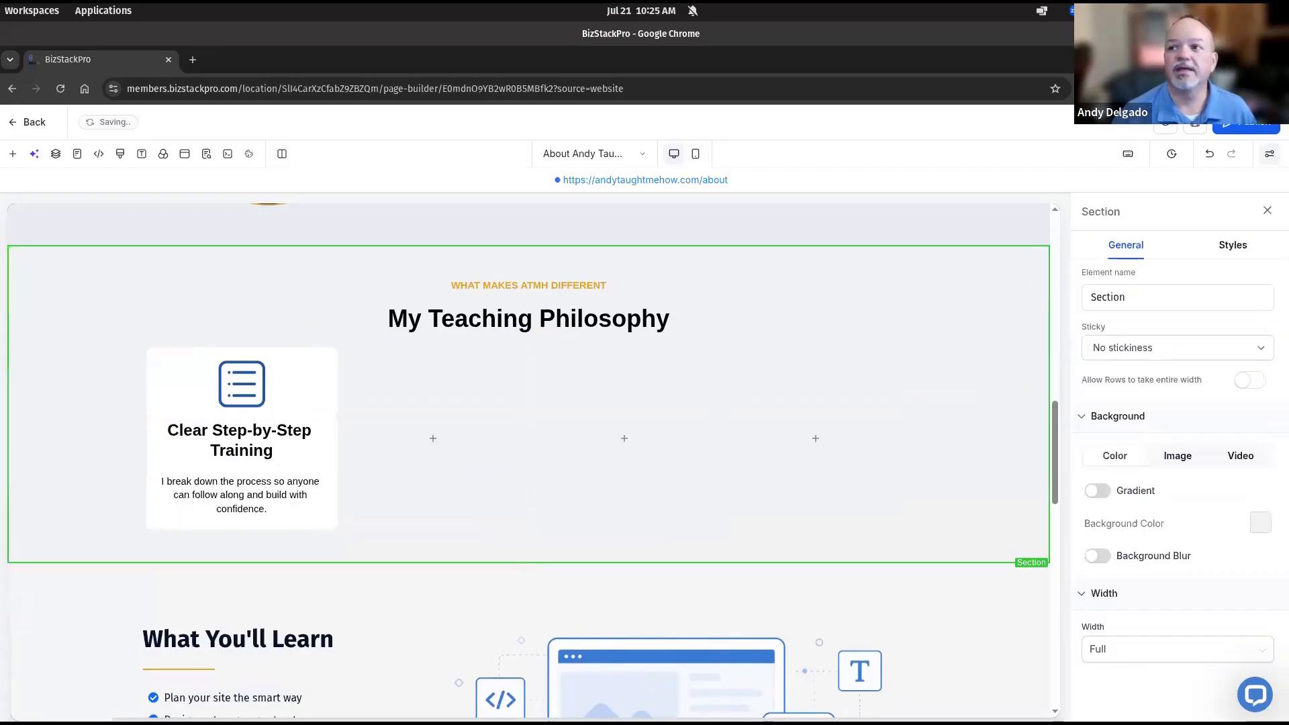
pyautogui.moveTo(1288, 144); pyautogui.dragTo(667, 138)
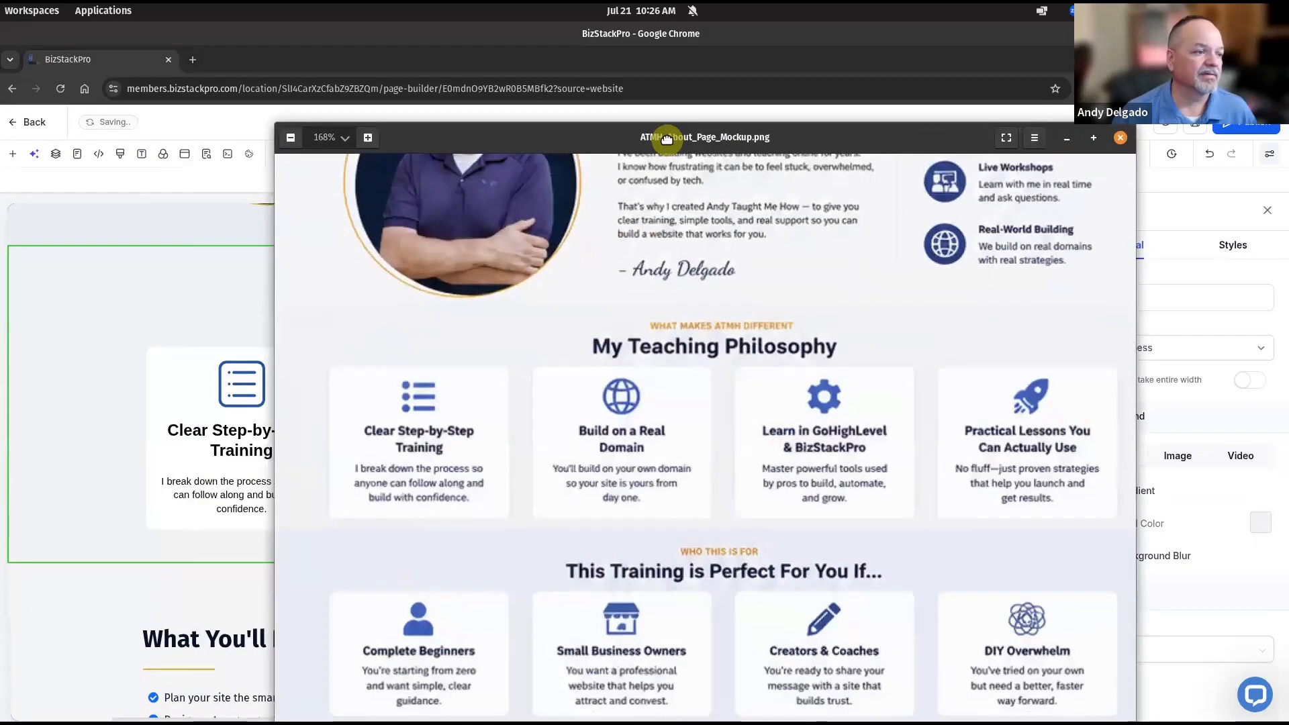
pyautogui.hotkey('alt', 'Tab')
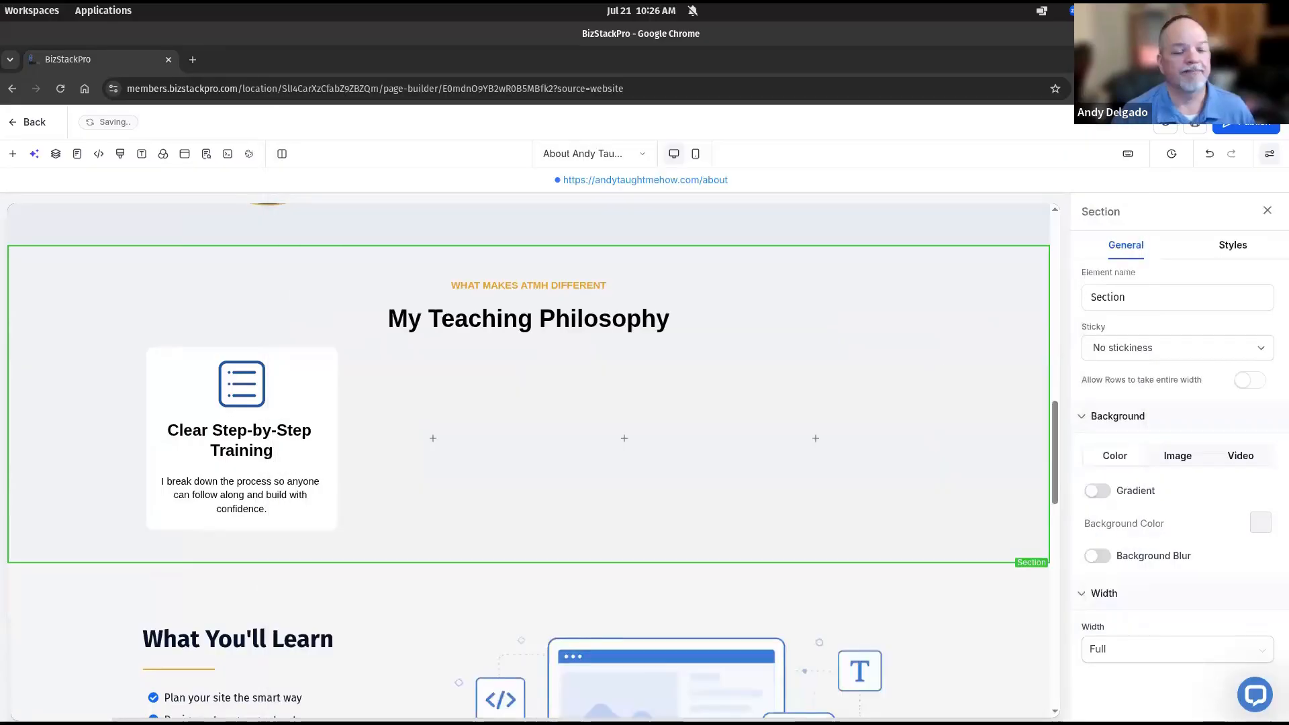
pyautogui.moveTo(1185, 222); pyautogui.dragTo(907, 172)
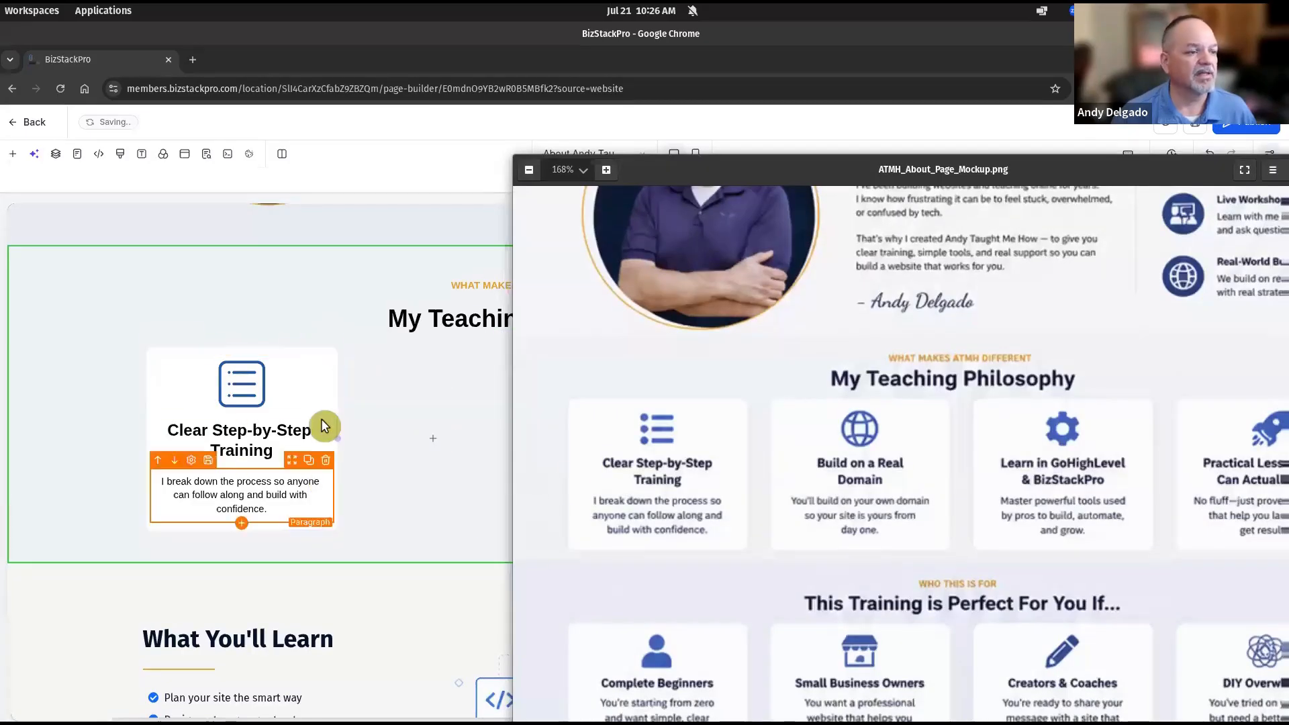
pyautogui.moveTo(619, 165); pyautogui.dragTo(342, 151)
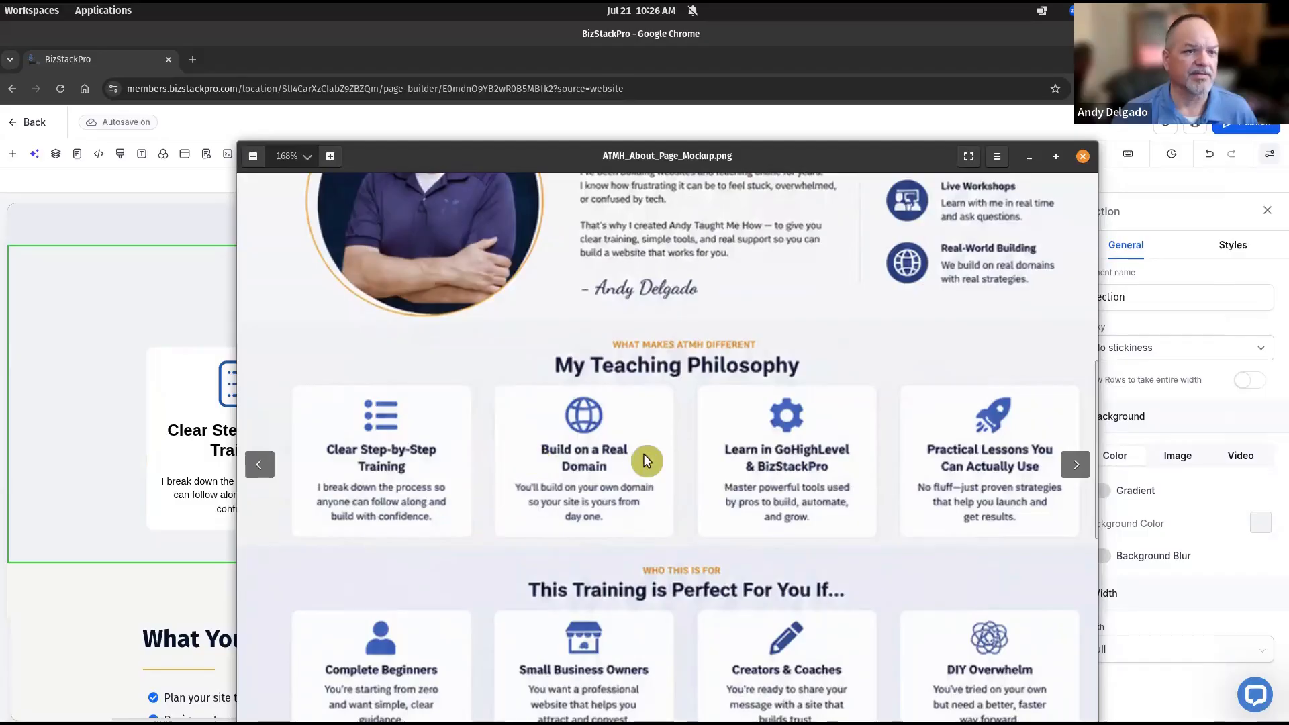
pyautogui.moveTo(563, 156); pyautogui.dragTo(1288, 127)
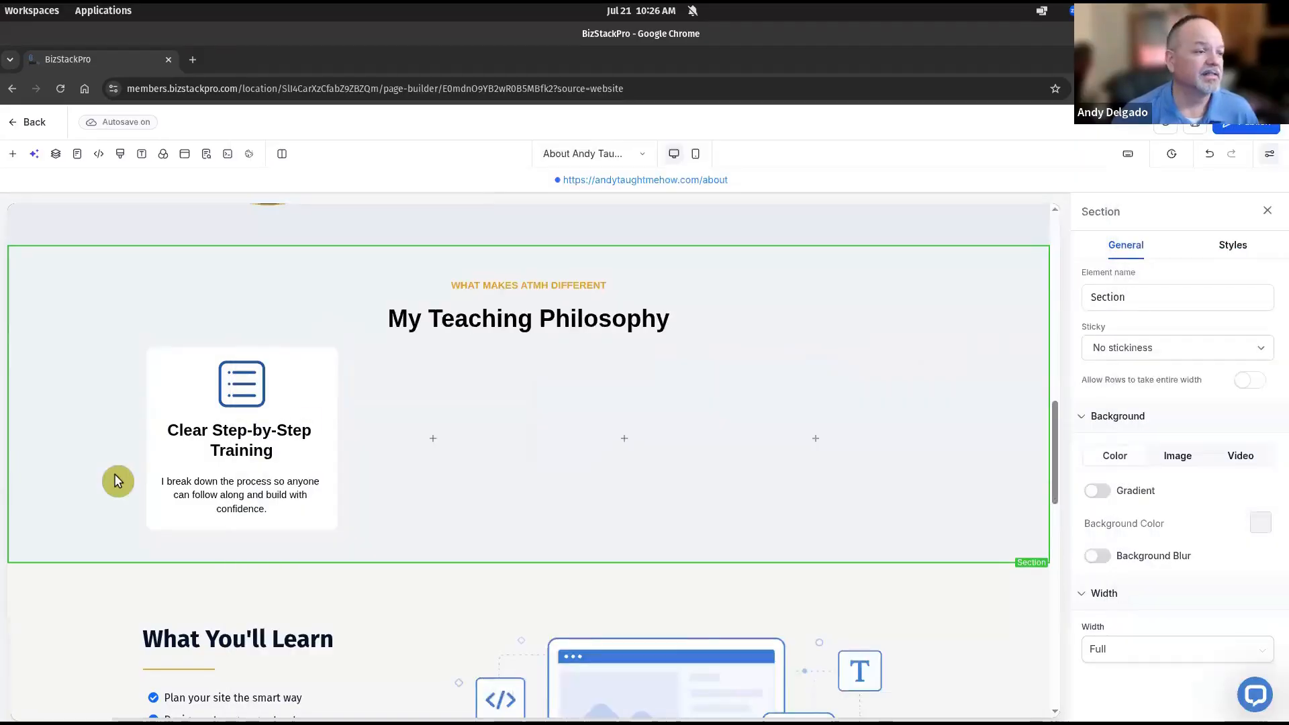
# Give the first card a 10 px right margin, clone it, and delete an empty column
pyautogui.click(274, 349)
pyautogui.click(1233, 245)
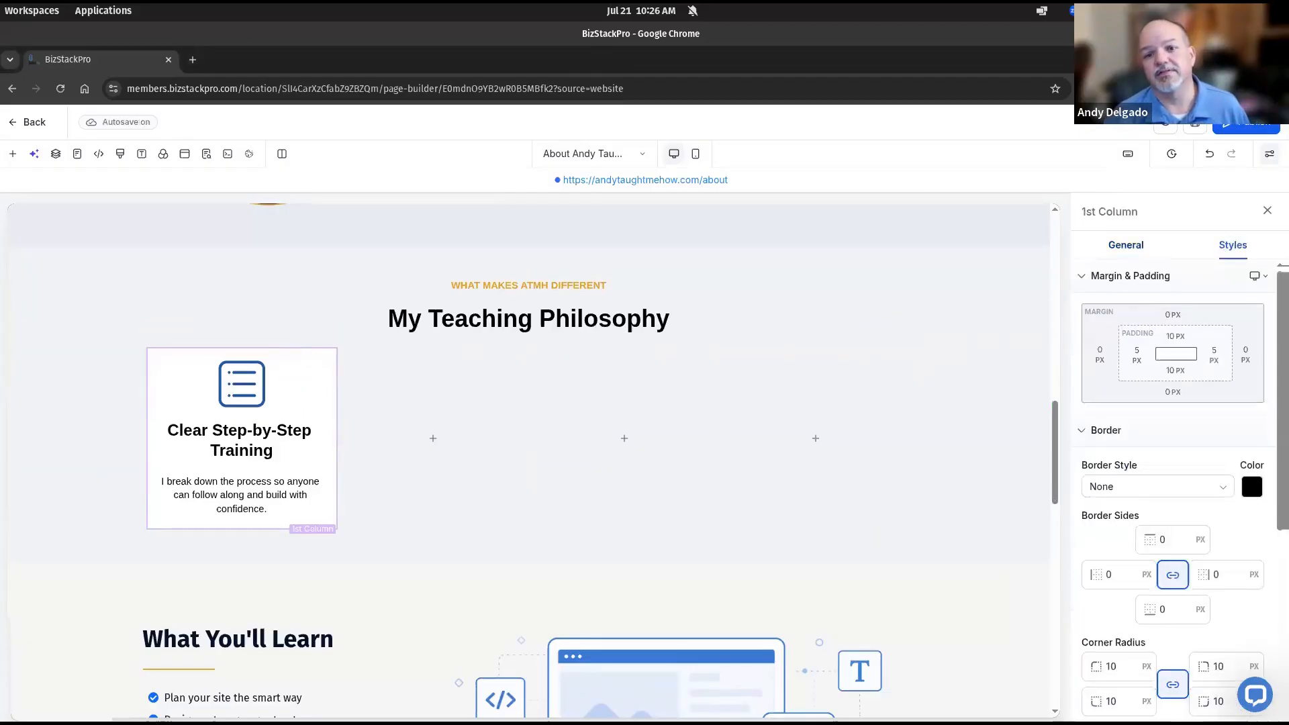
pyautogui.click(1246, 352)
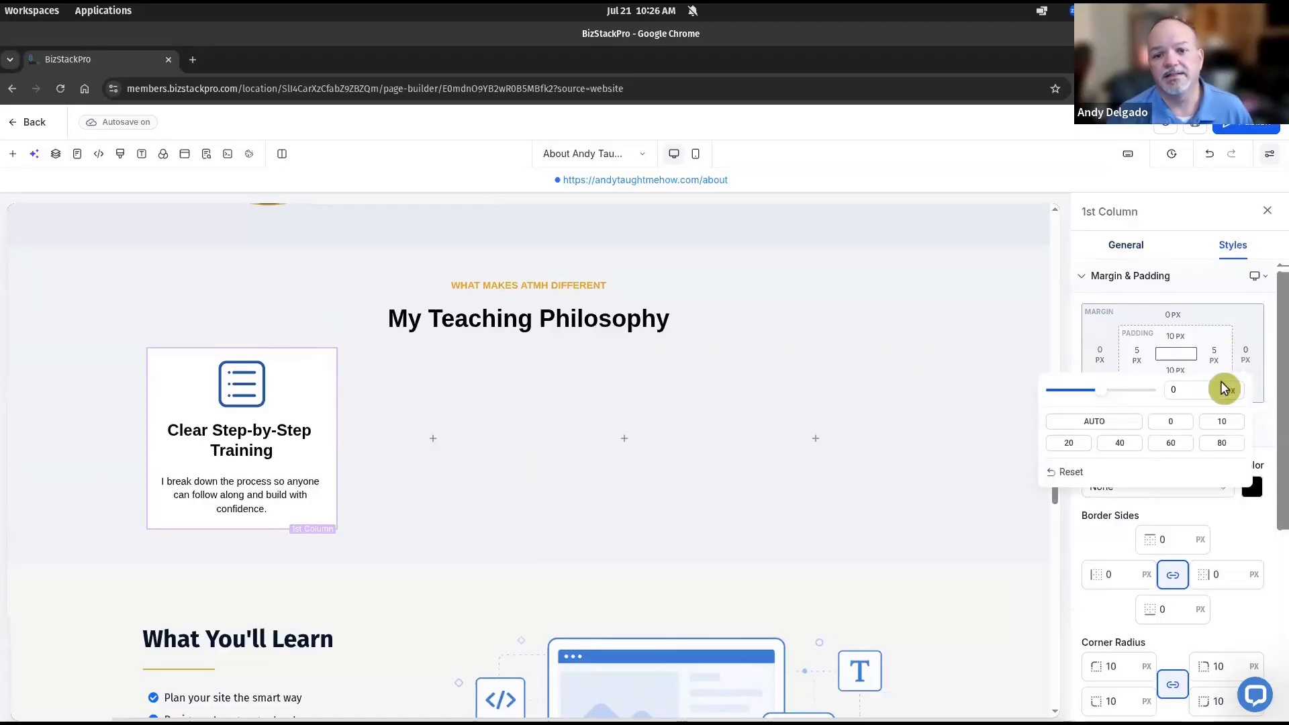
pyautogui.click(1222, 430)
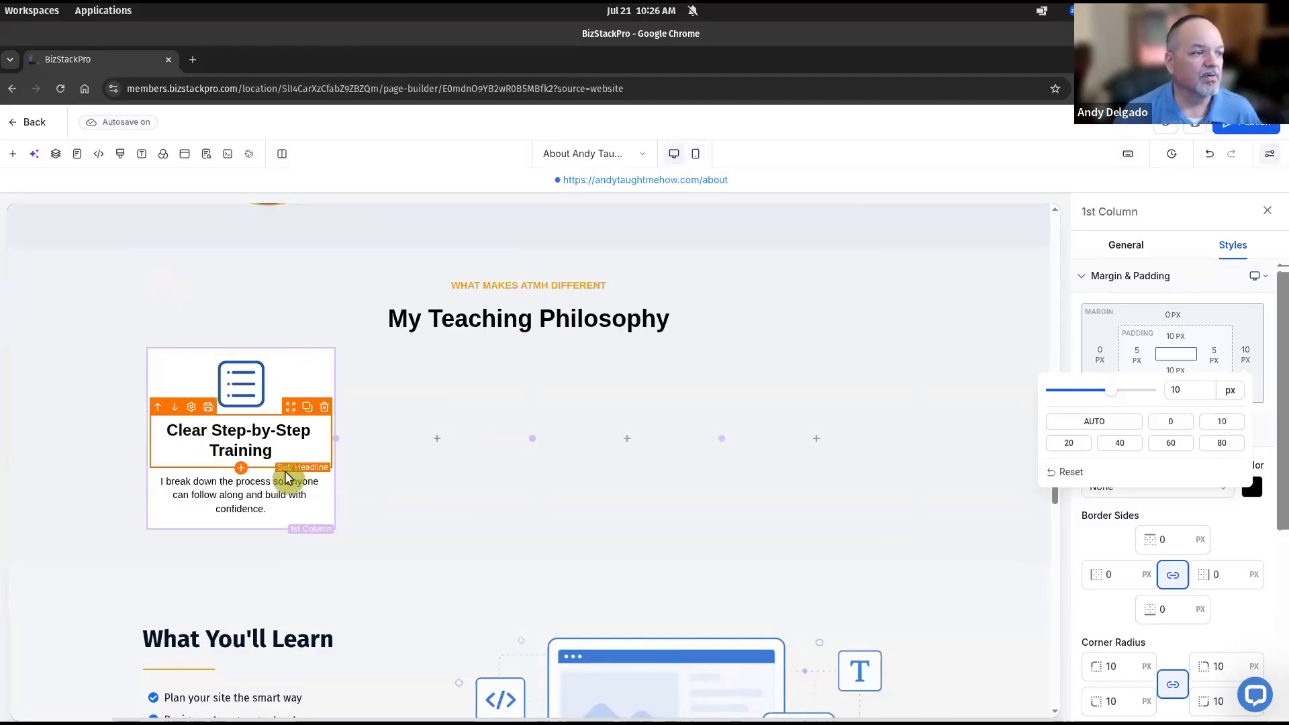
pyautogui.click(250, 352)
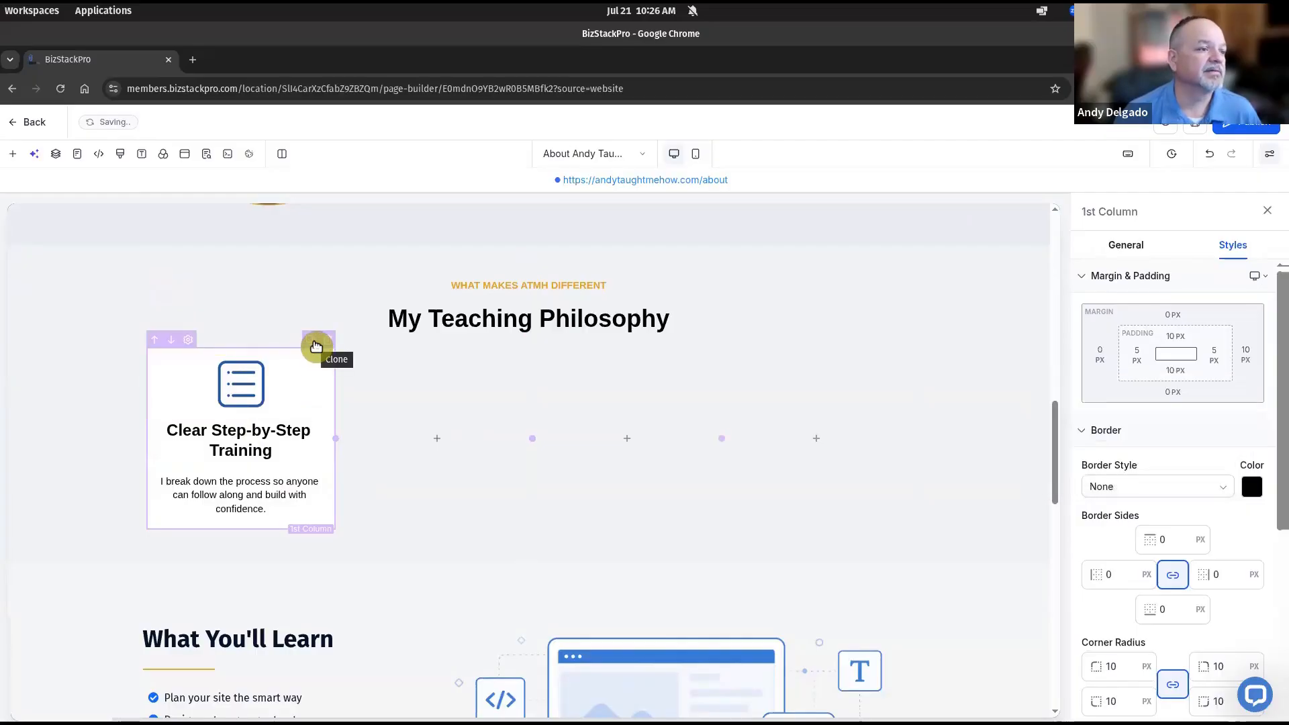
pyautogui.click(315, 345)
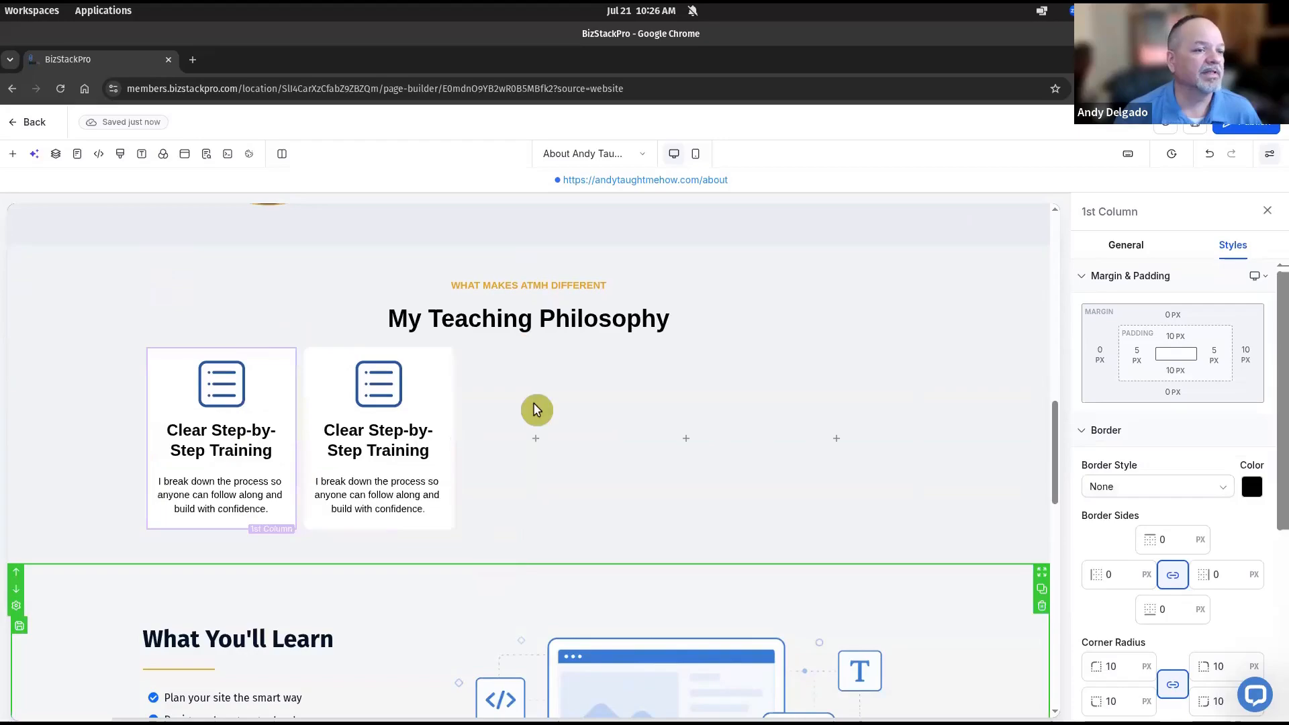
pyautogui.click(603, 341)
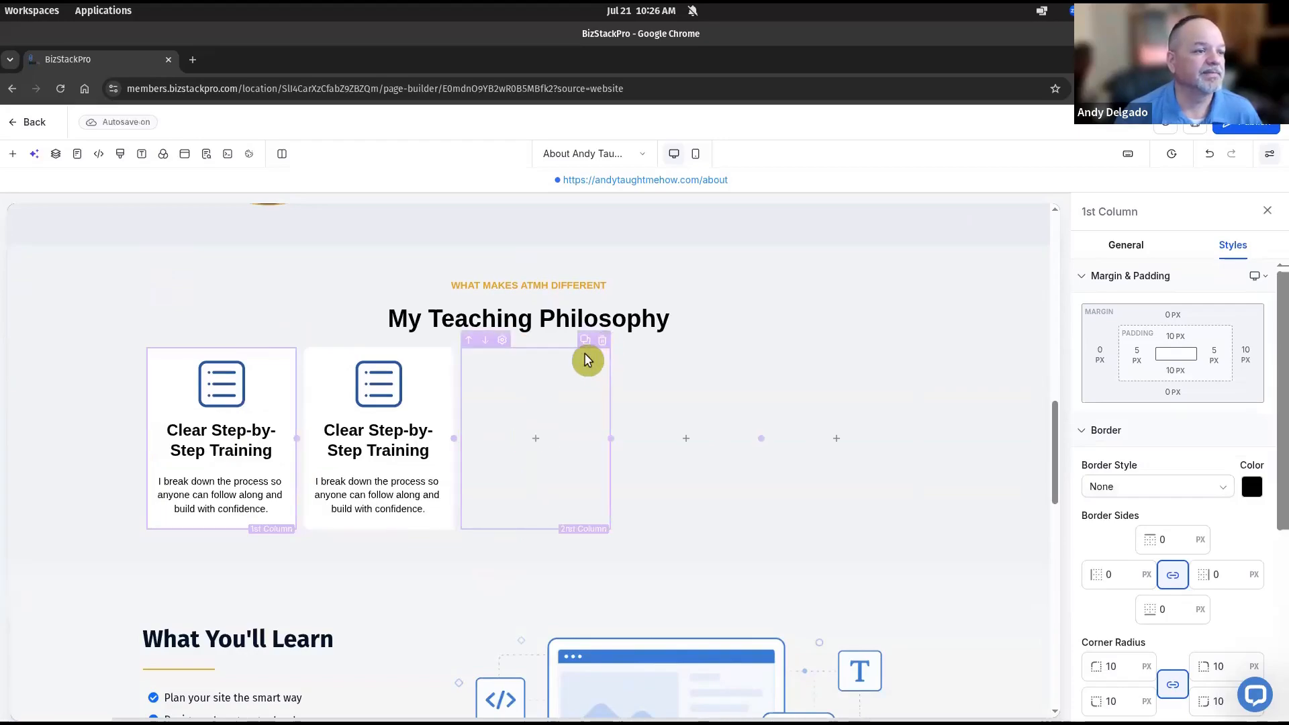
# Set the first card icon's alt text to 'blue task list icon'
pyautogui.click(433, 380)
pyautogui.click(240, 394)
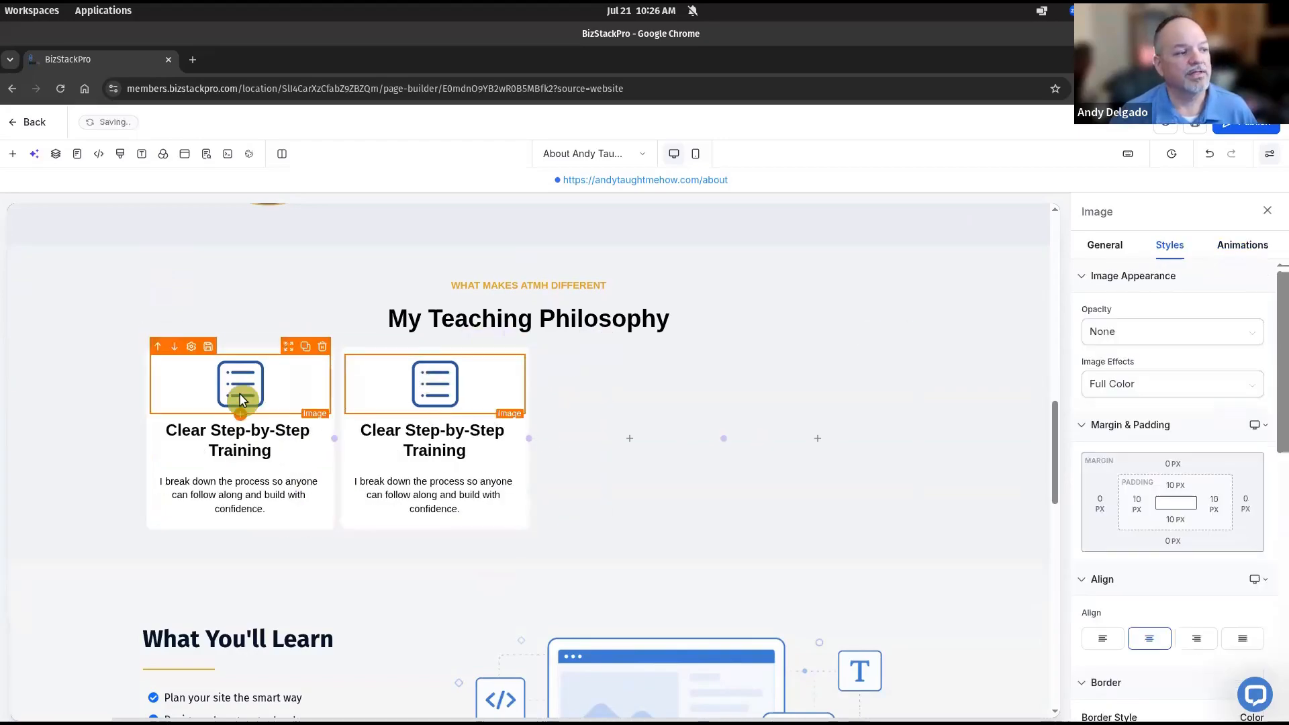
pyautogui.click(1114, 249)
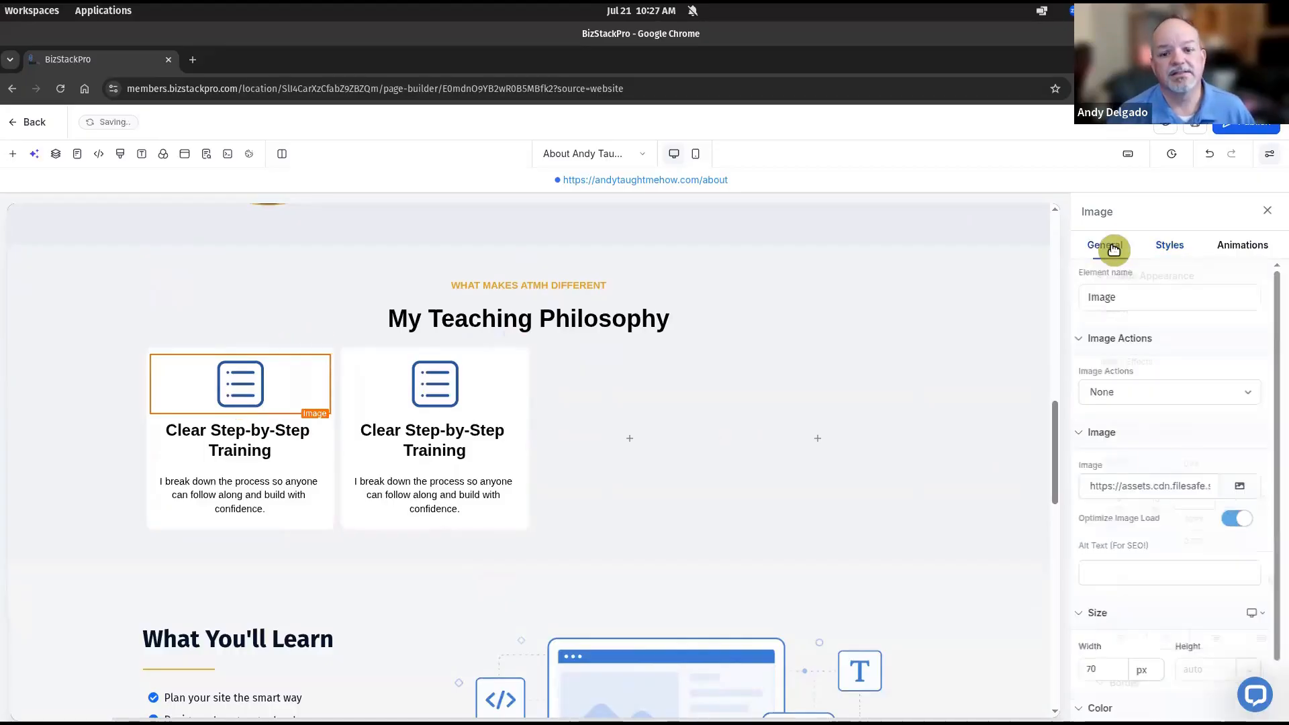
pyautogui.click(1146, 564)
pyautogui.write('bl')
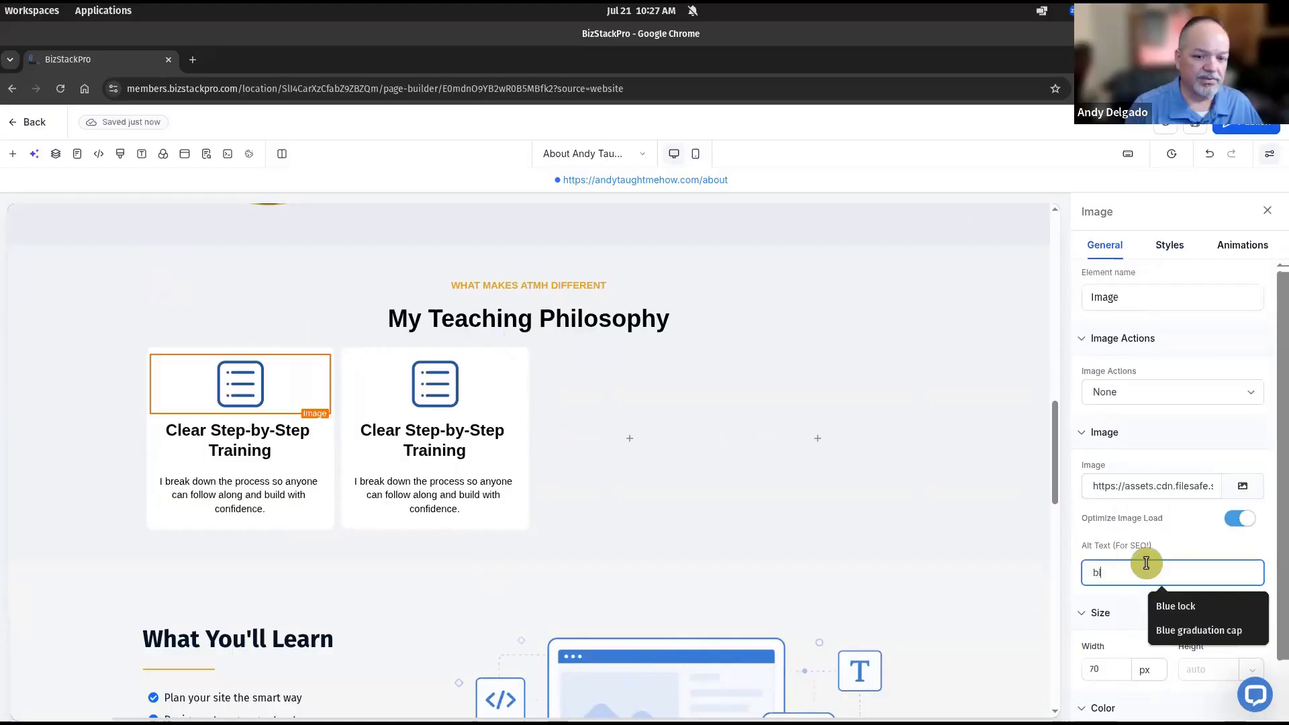
pyautogui.write('ue ta')
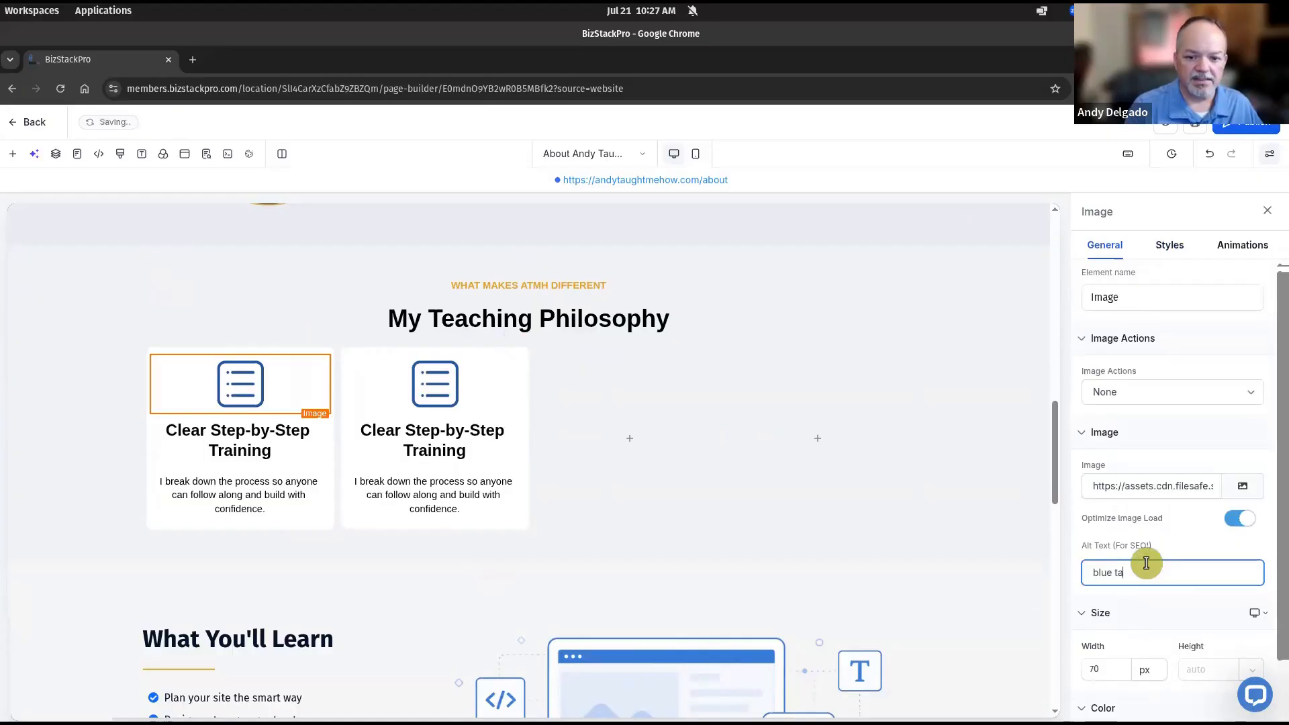
pyautogui.write('sk list icon')
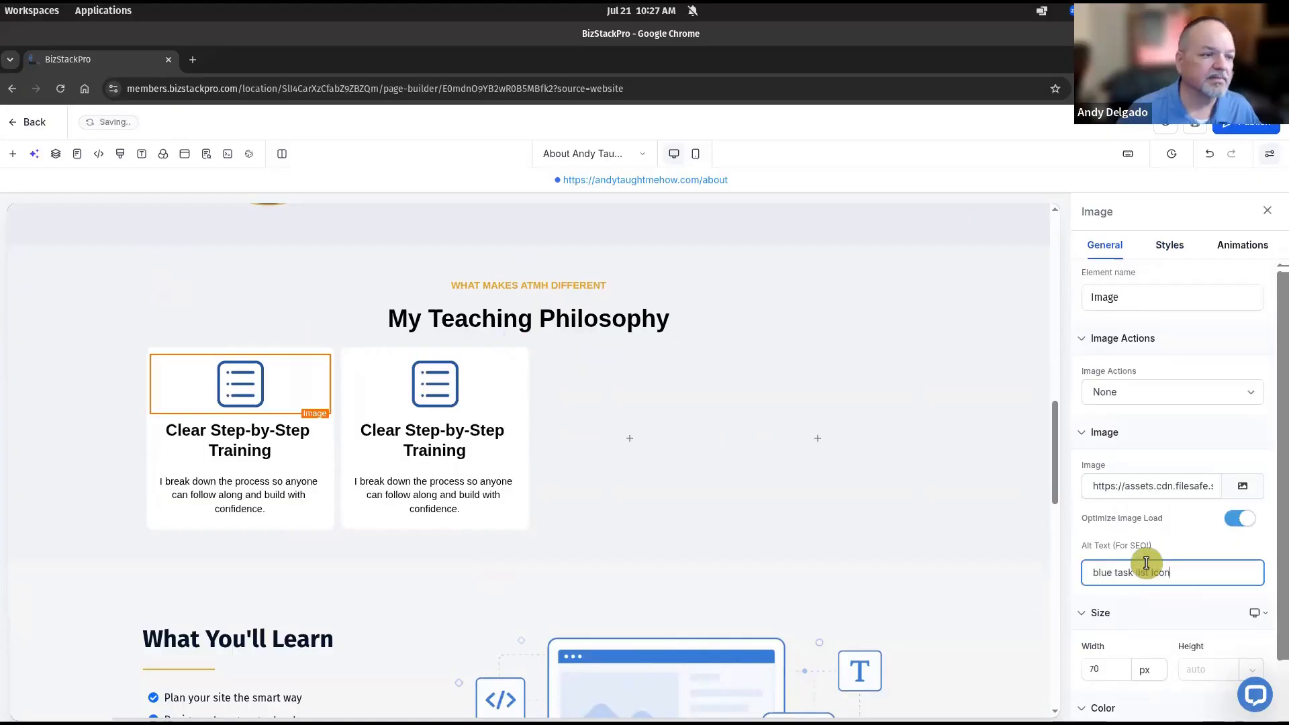
# Swap the second card's icon for the globe from About Page Icons and give it alt text
pyautogui.click(435, 389)
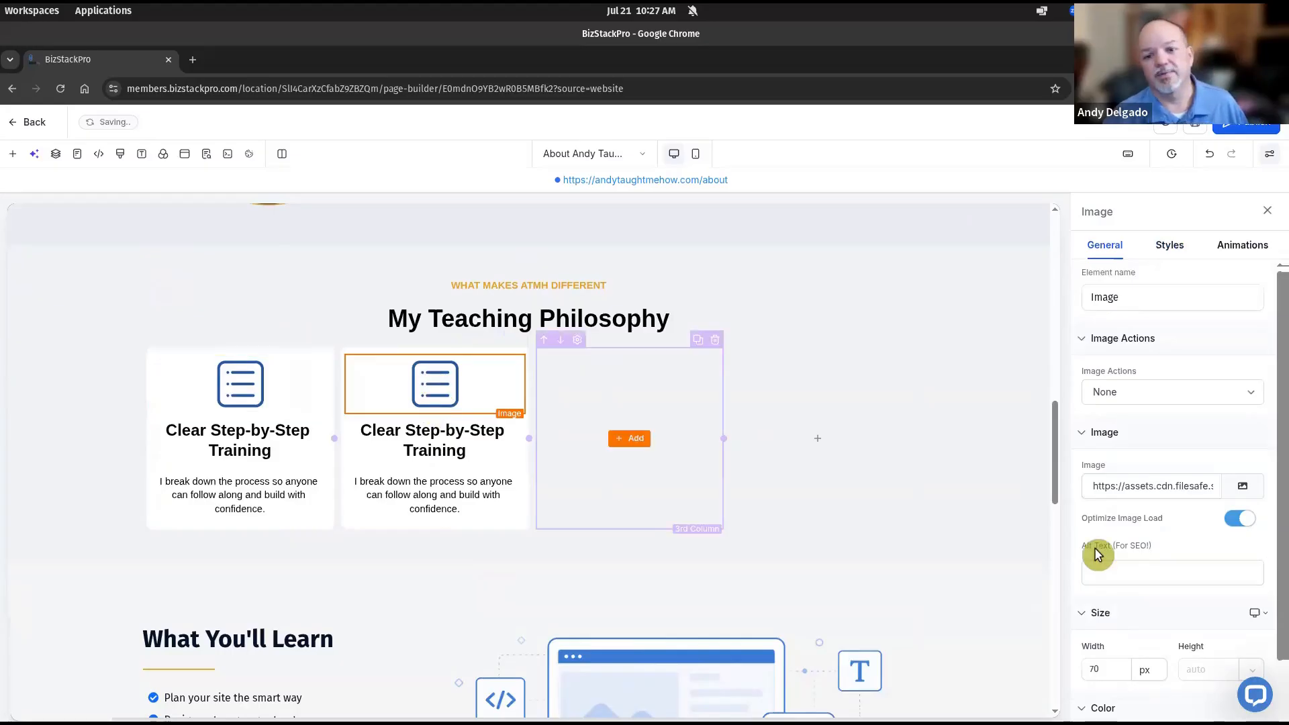
pyautogui.click(1245, 491)
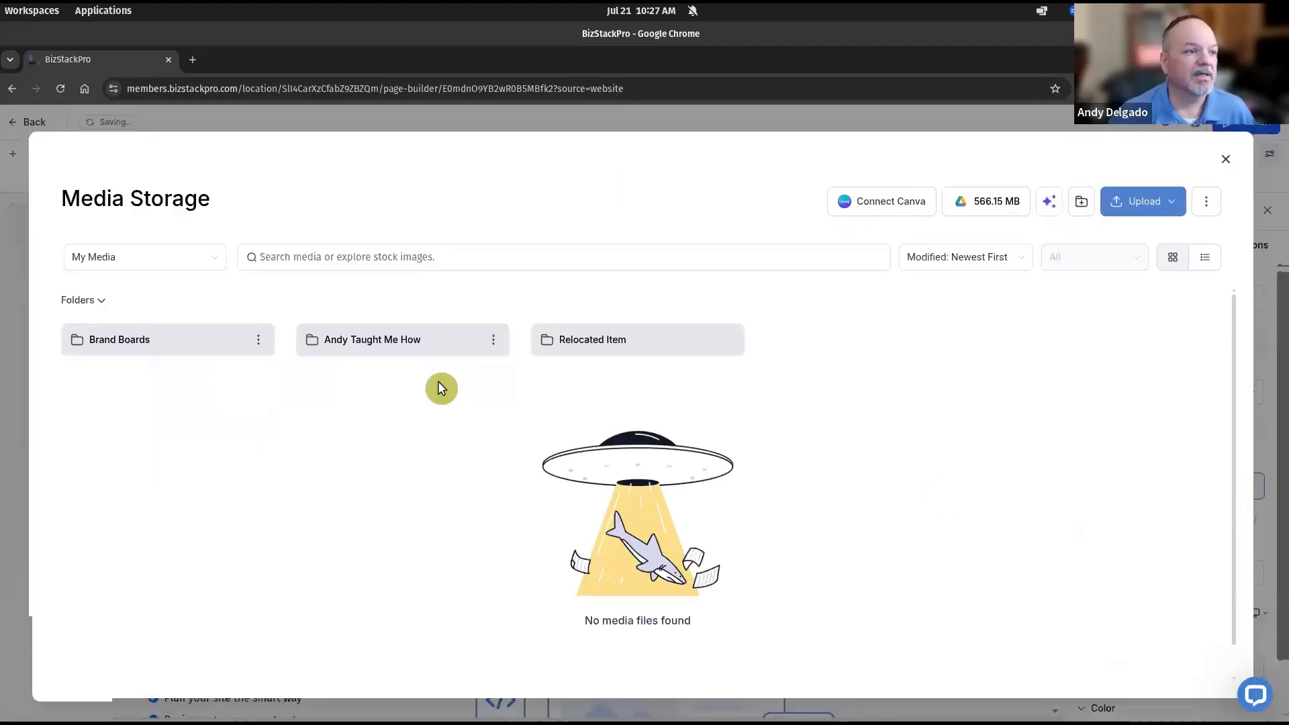
pyautogui.click(412, 350)
pyautogui.click(422, 348)
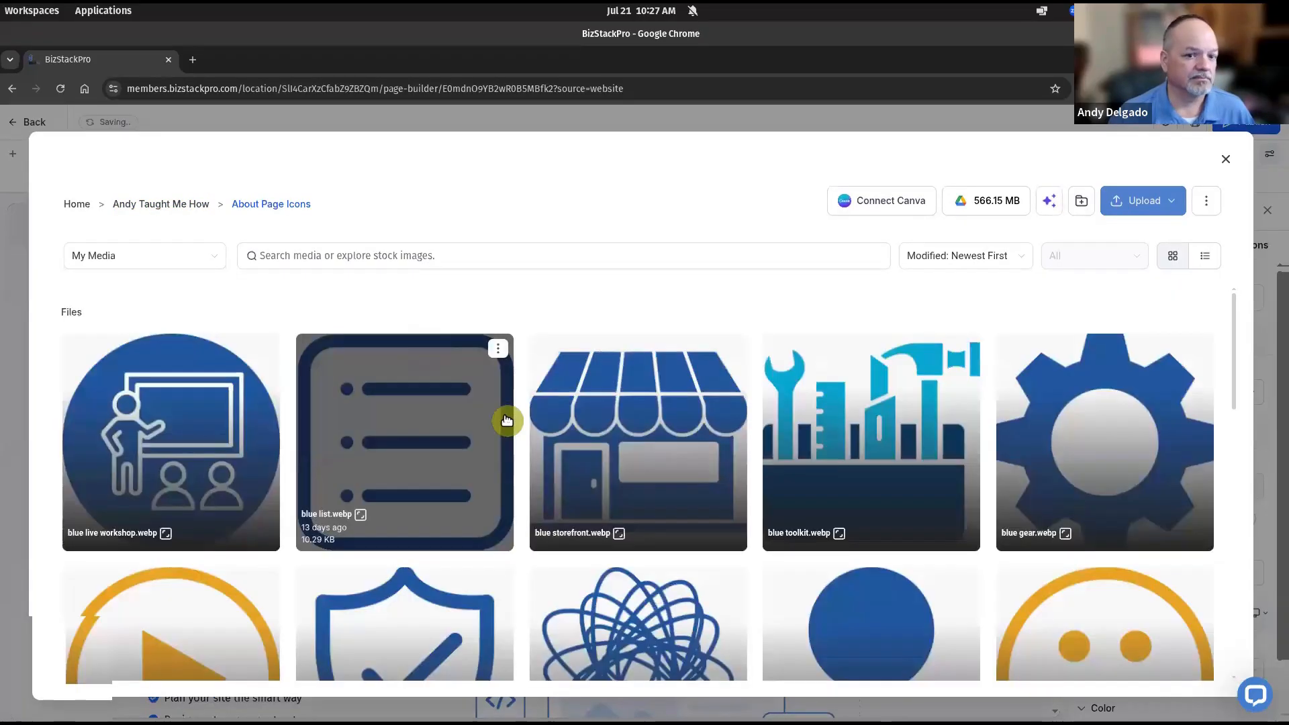
pyautogui.scroll(-7, 506, 420)
pyautogui.click(679, 527)
pyautogui.click(1142, 572)
pyautogui.write('blue wireframe c')
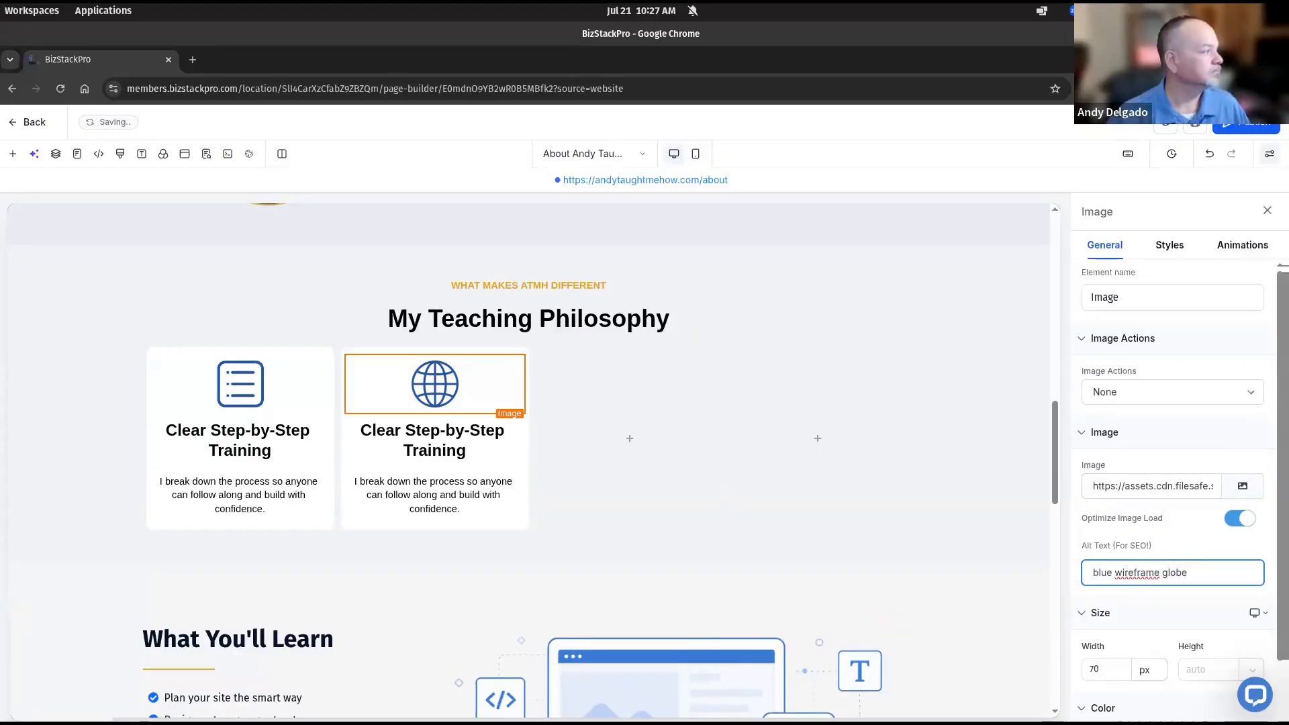
# Paste 'Build on a Real Domain' as the second card's headline and its domain description paragraph
pyautogui.tripleClick(432, 440)
pyautogui.write('Build on a Real Domain')
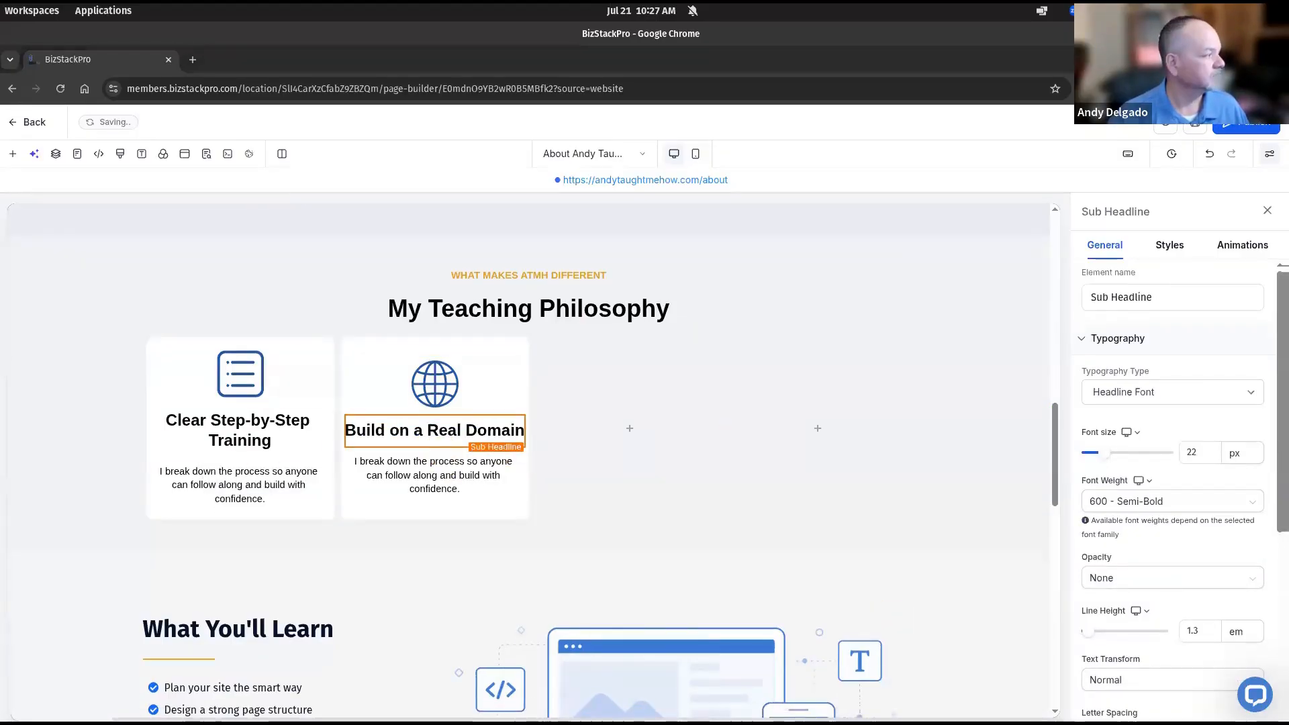
pyautogui.click(431, 466)
pyautogui.tripleClick(431, 467)
pyautogui.write("You'll build on your own domain so your site is yours from day one.")
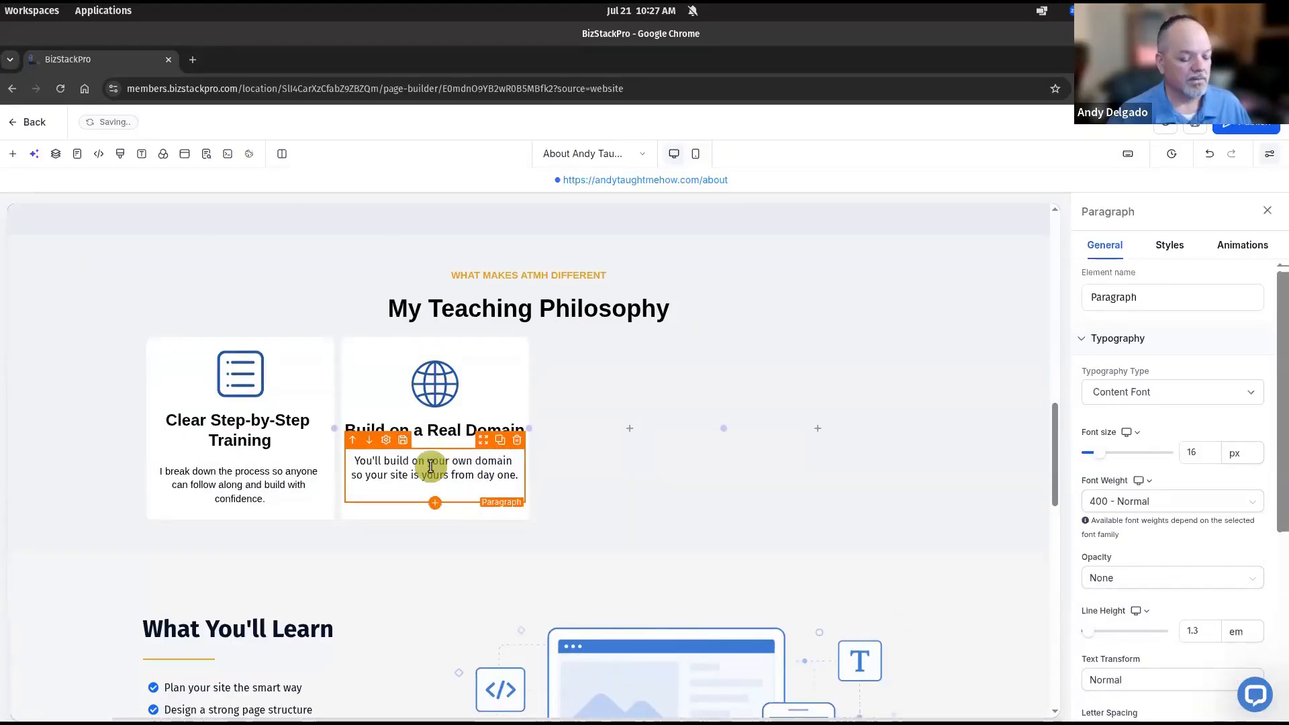
# Rename the section's element name to 'What Makes ATMH Different'
pyautogui.click(752, 243)
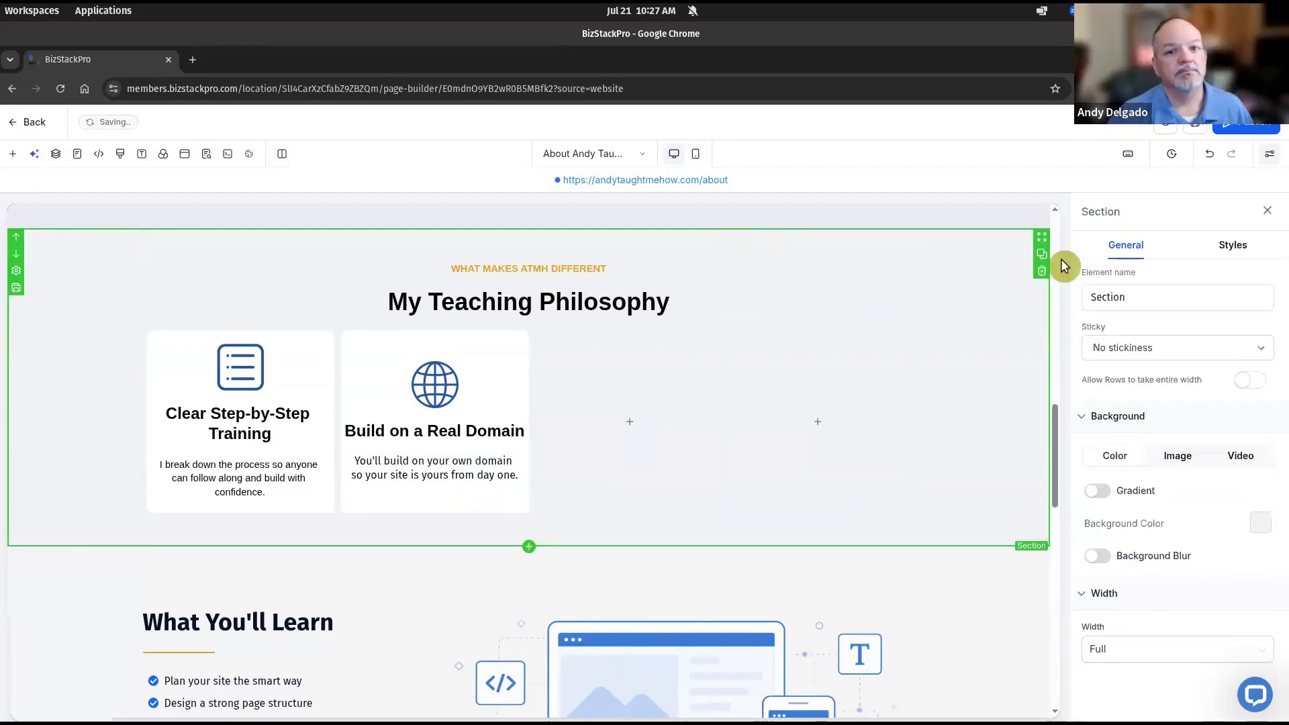
pyautogui.click(1149, 306)
pyautogui.click(1146, 296)
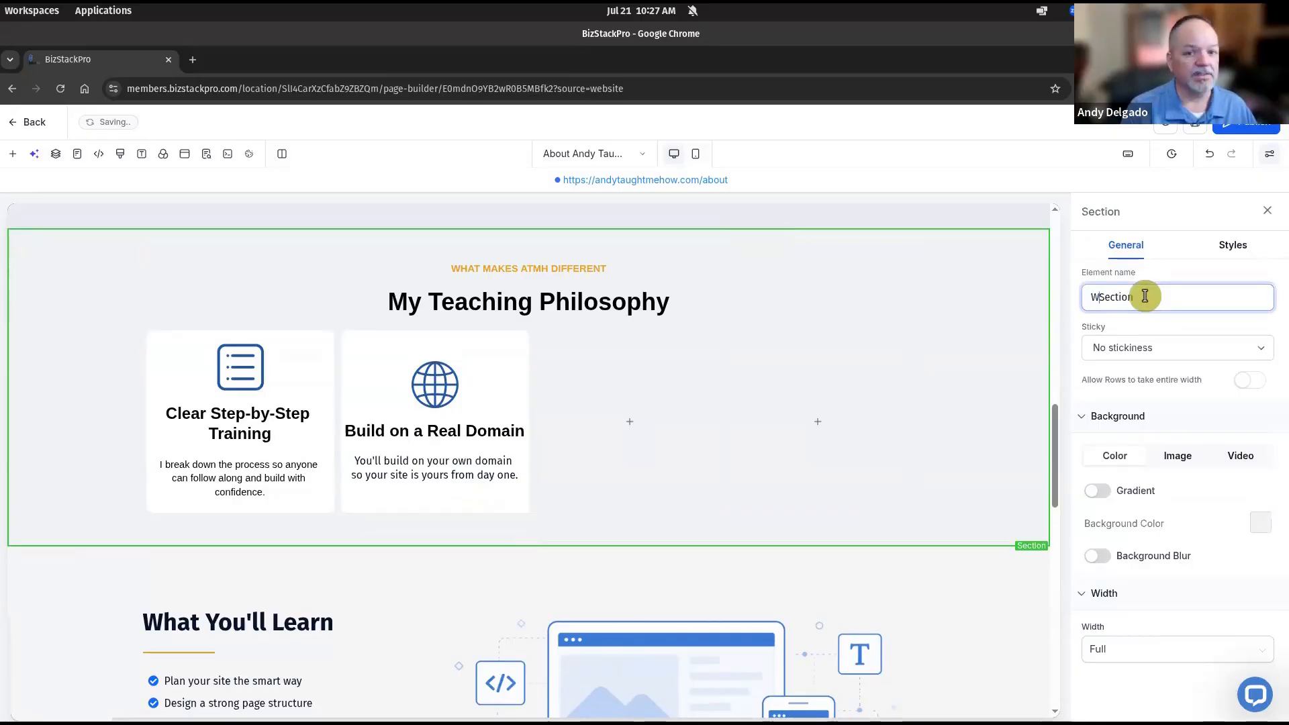
pyautogui.write('What ')
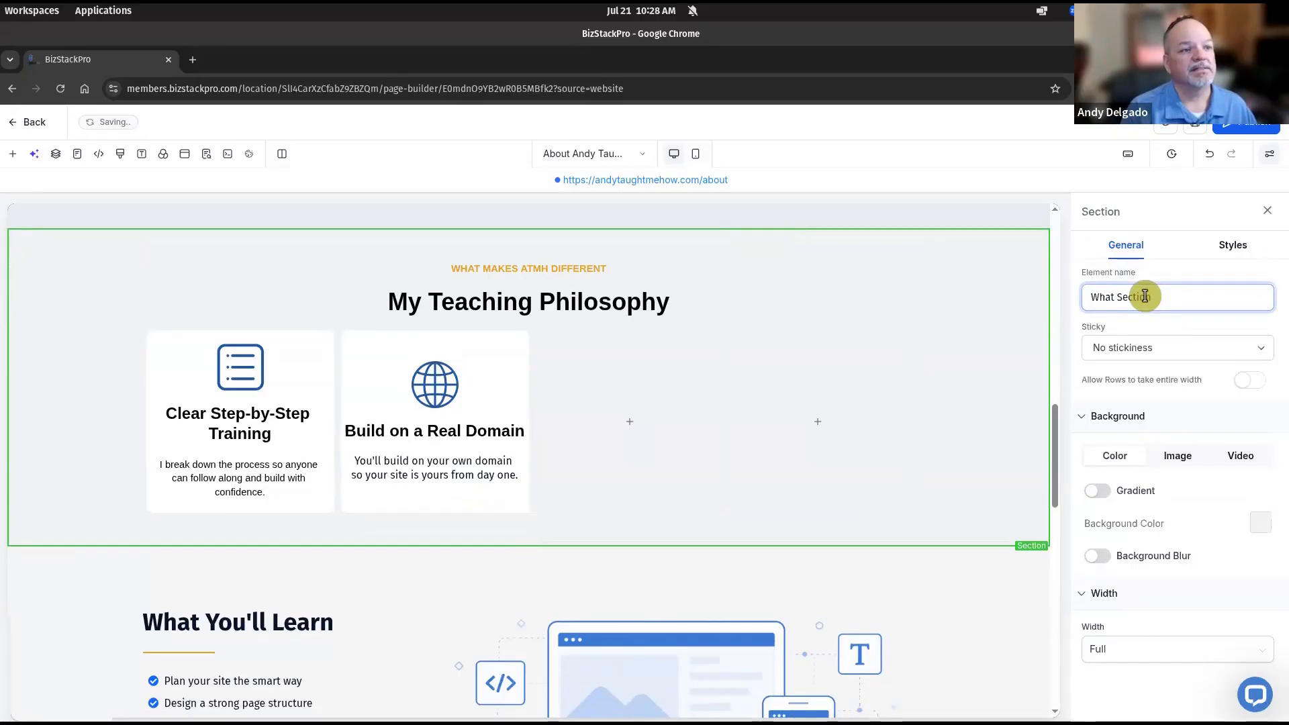
pyautogui.write('Makes ')
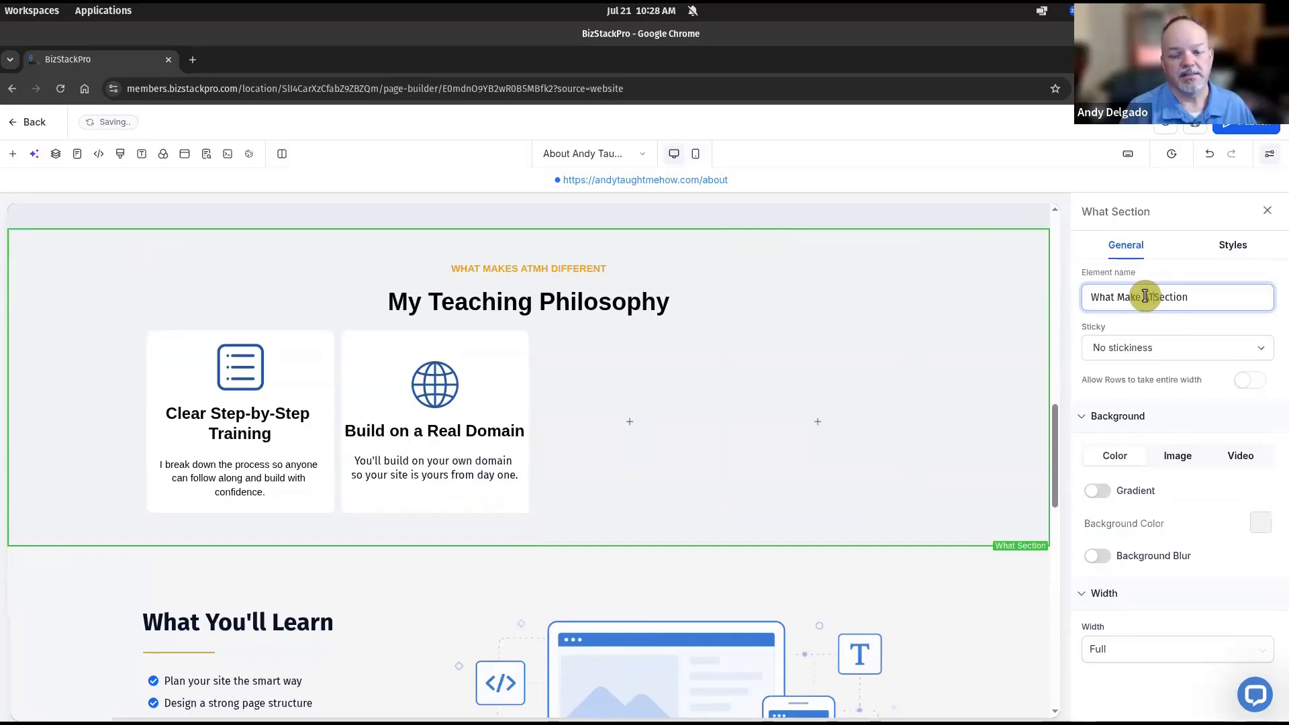
pyautogui.write('ATM')
pyautogui.write('H Di')
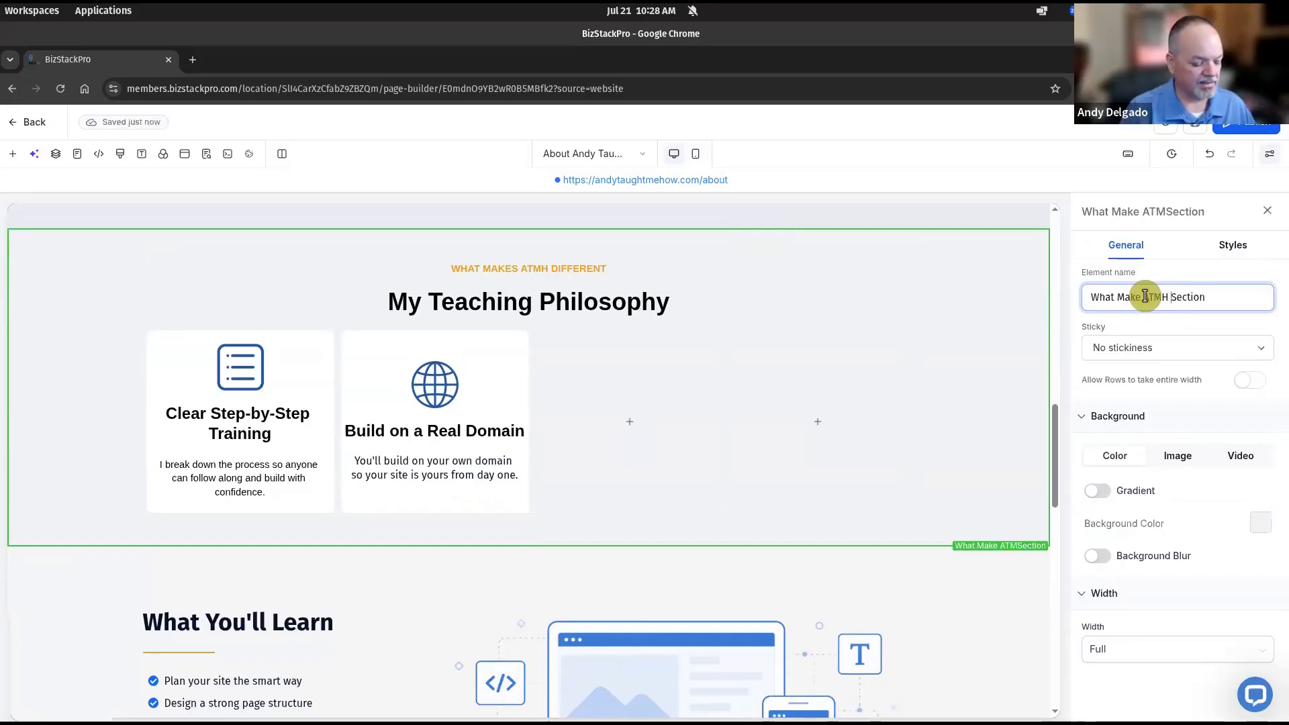
pyautogui.write('fferent')
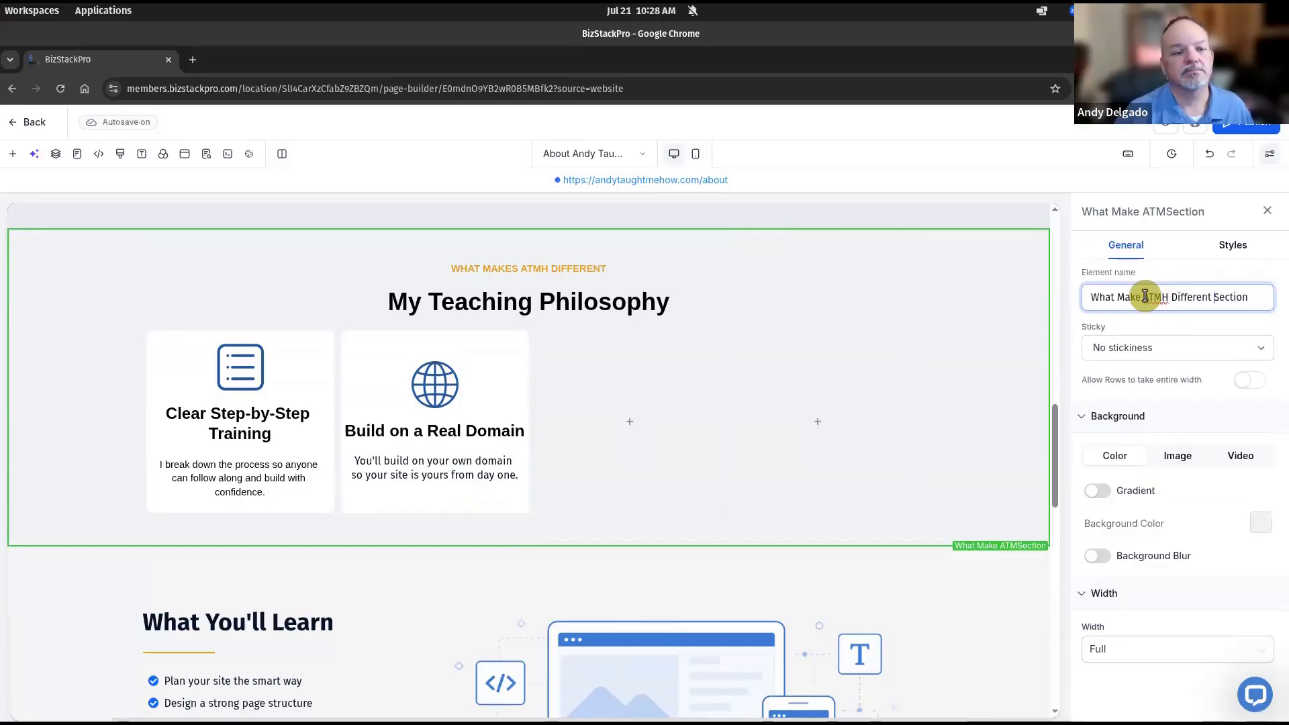
pyautogui.click(1013, 409)
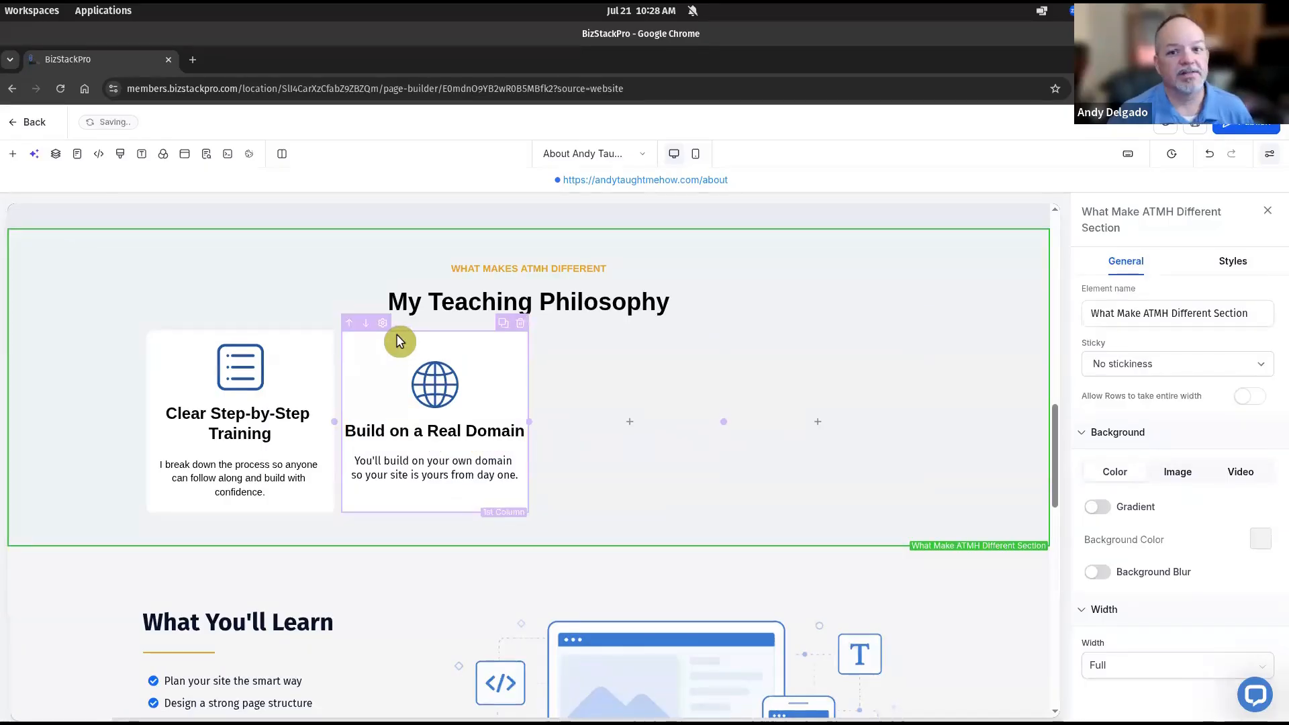
# Set the Build on a Real Domain card's left margin to 10 px
pyautogui.click(399, 341)
pyautogui.click(1234, 252)
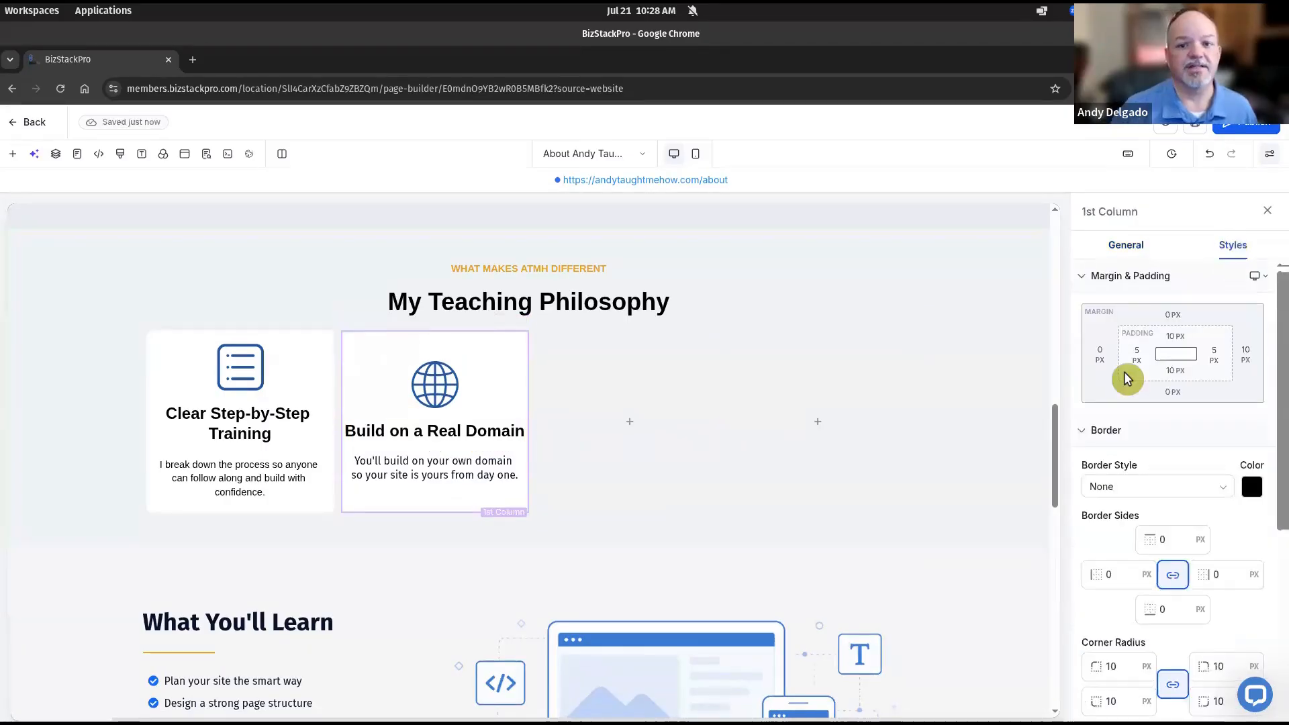
pyautogui.click(1090, 374)
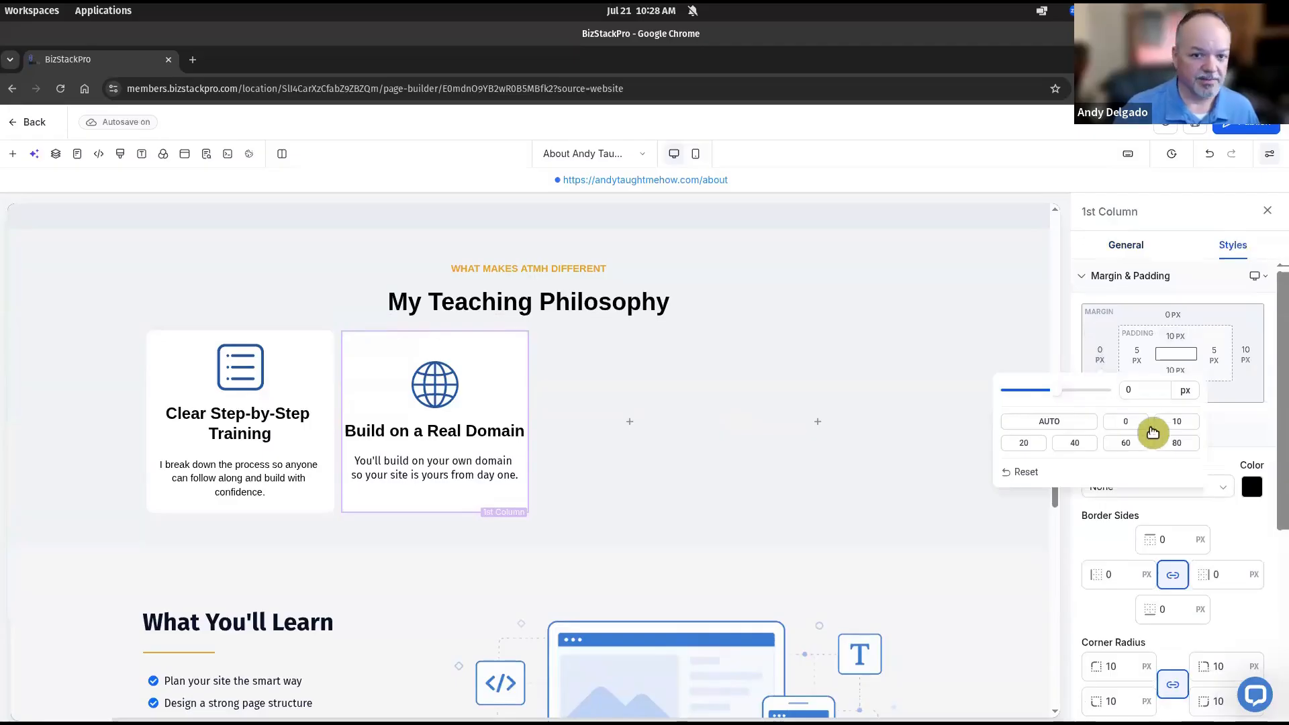
pyautogui.click(1178, 422)
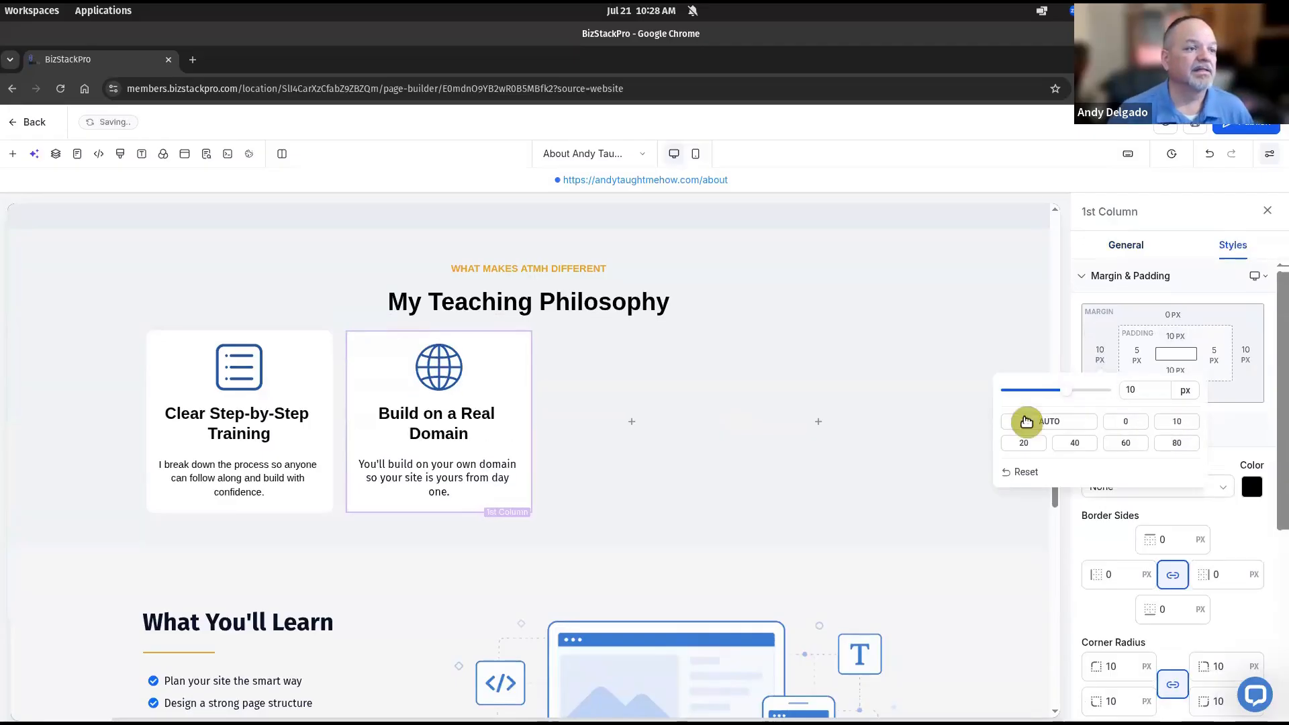
# Name the first two card columns 'Step-by-Step Card' and 'Build Real Domain Card'
pyautogui.click(272, 343)
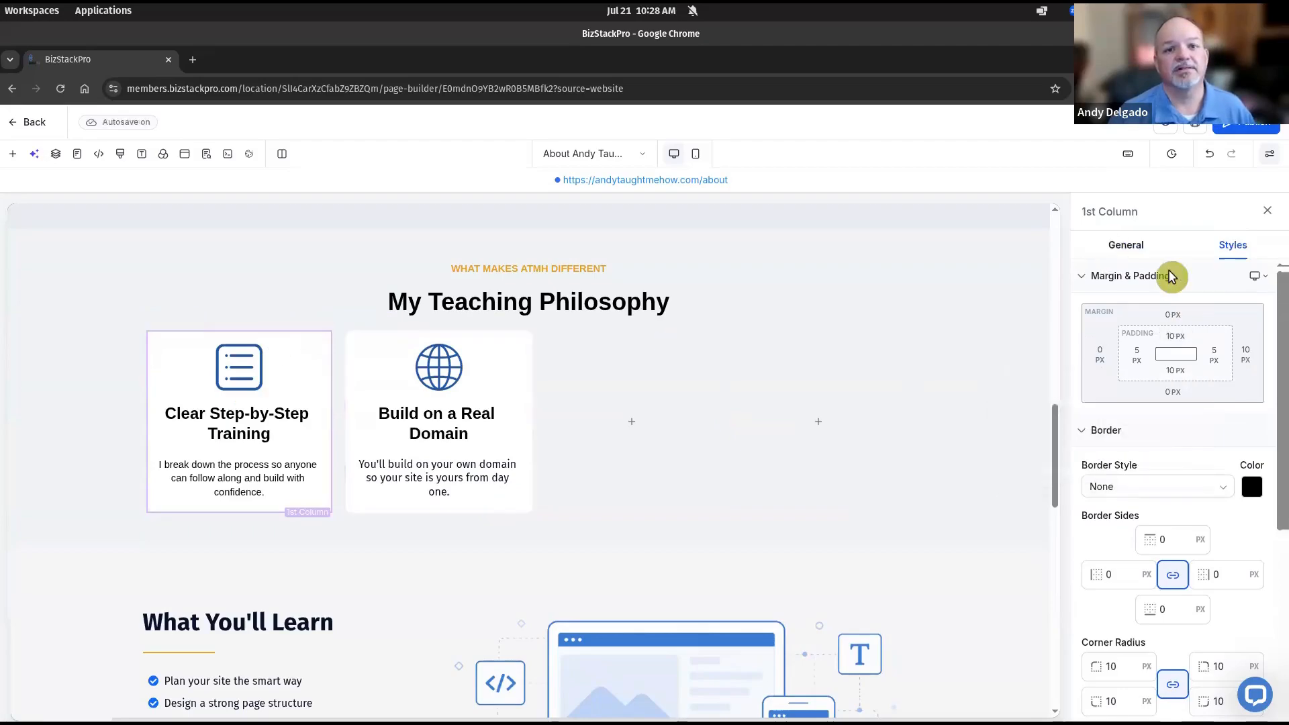
pyautogui.click(1135, 245)
pyautogui.tripleClick(1157, 297)
pyautogui.write('Step')
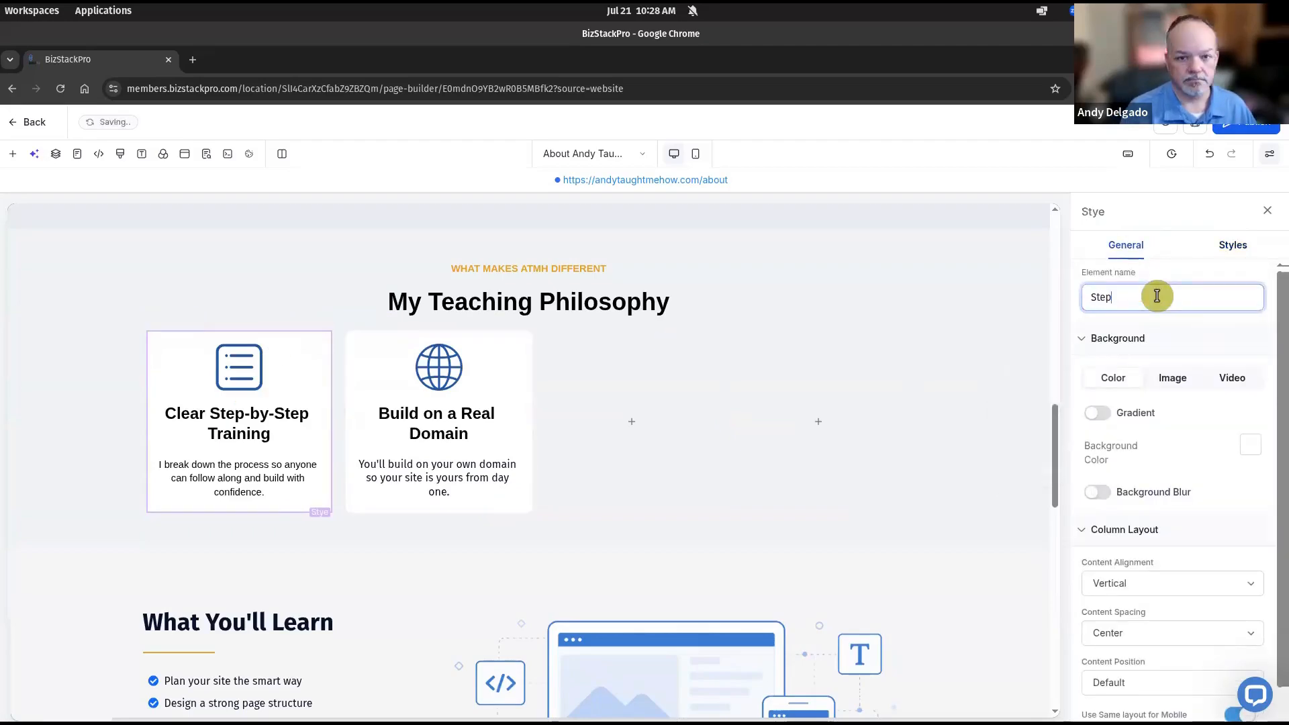
pyautogui.write('-by-Step Card')
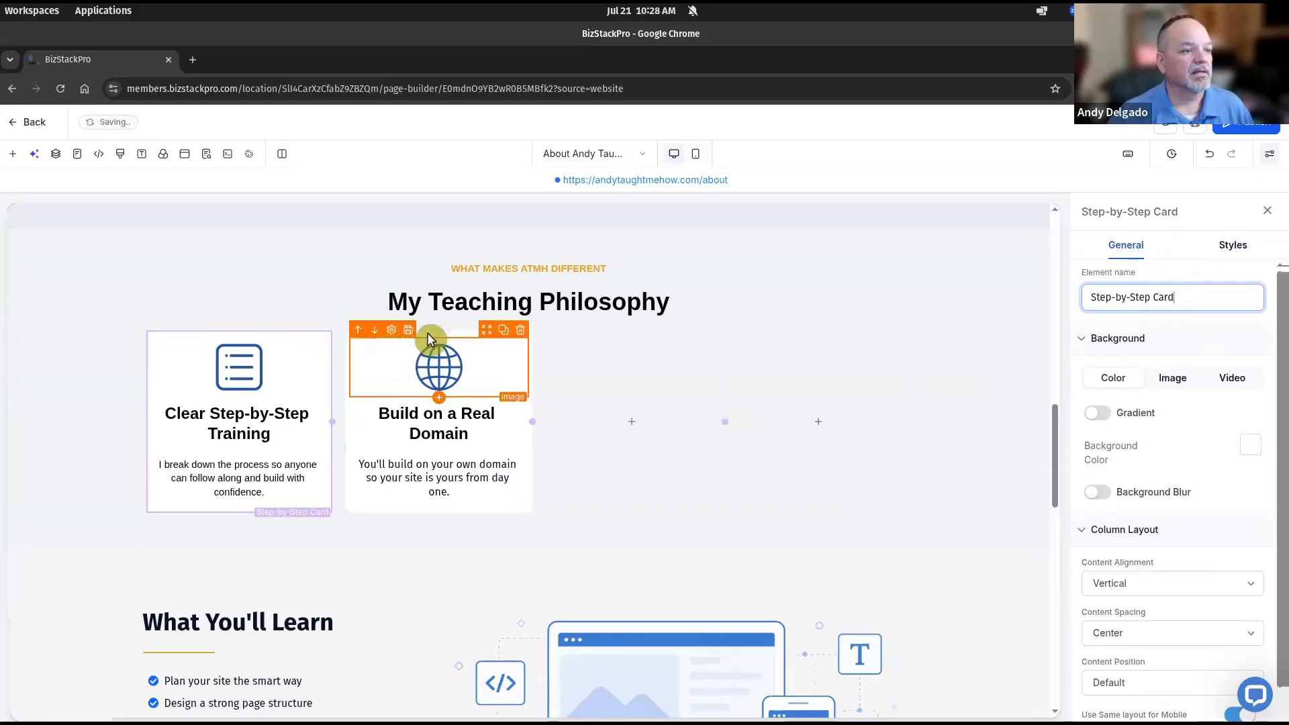
pyautogui.click(427, 332)
pyautogui.tripleClick(1154, 296)
pyautogui.write('Build Real Domain Card')
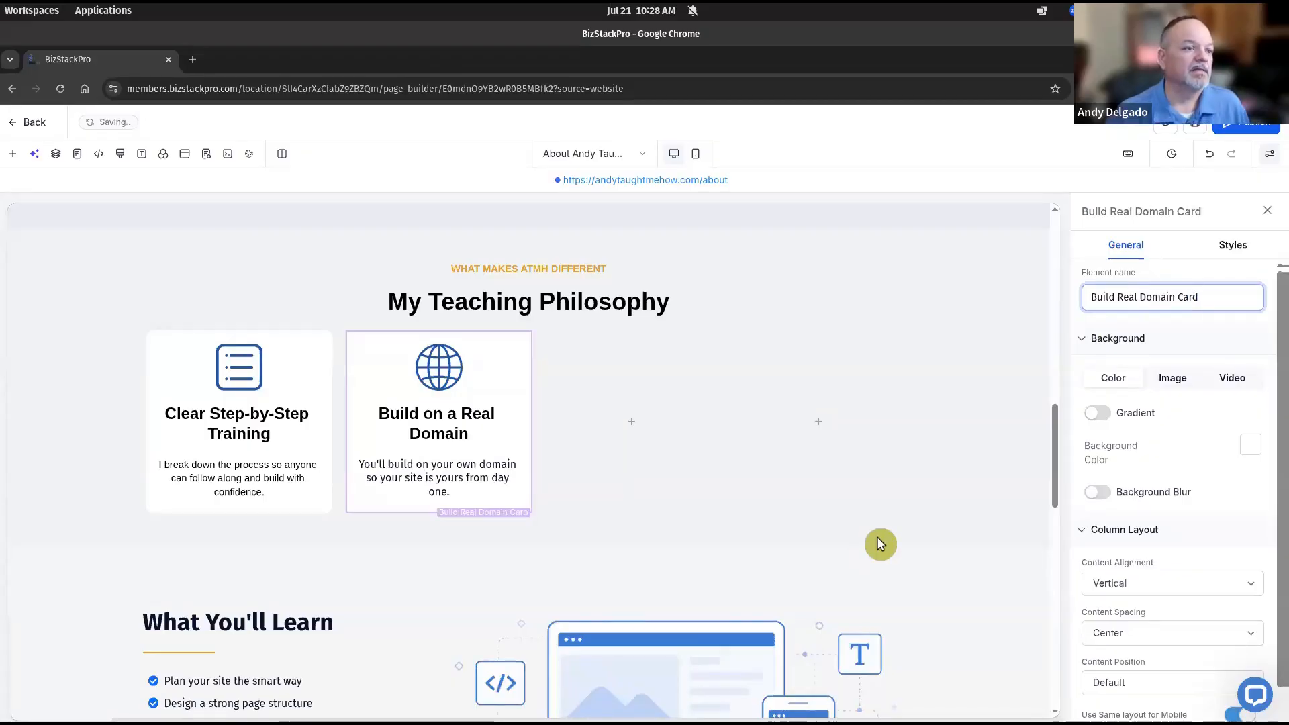
pyautogui.click(877, 538)
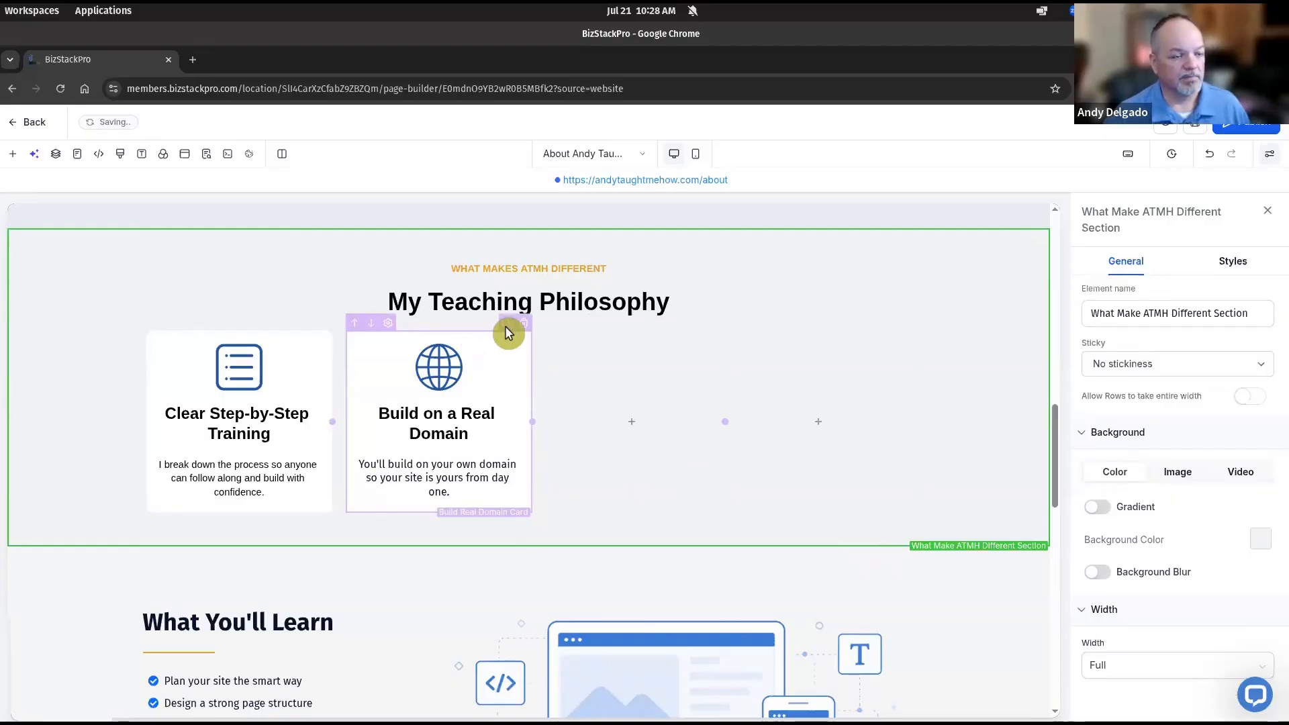
# Duplicate the Build on a Real Domain card into a third column and remove the empty column
pyautogui.click(508, 331)
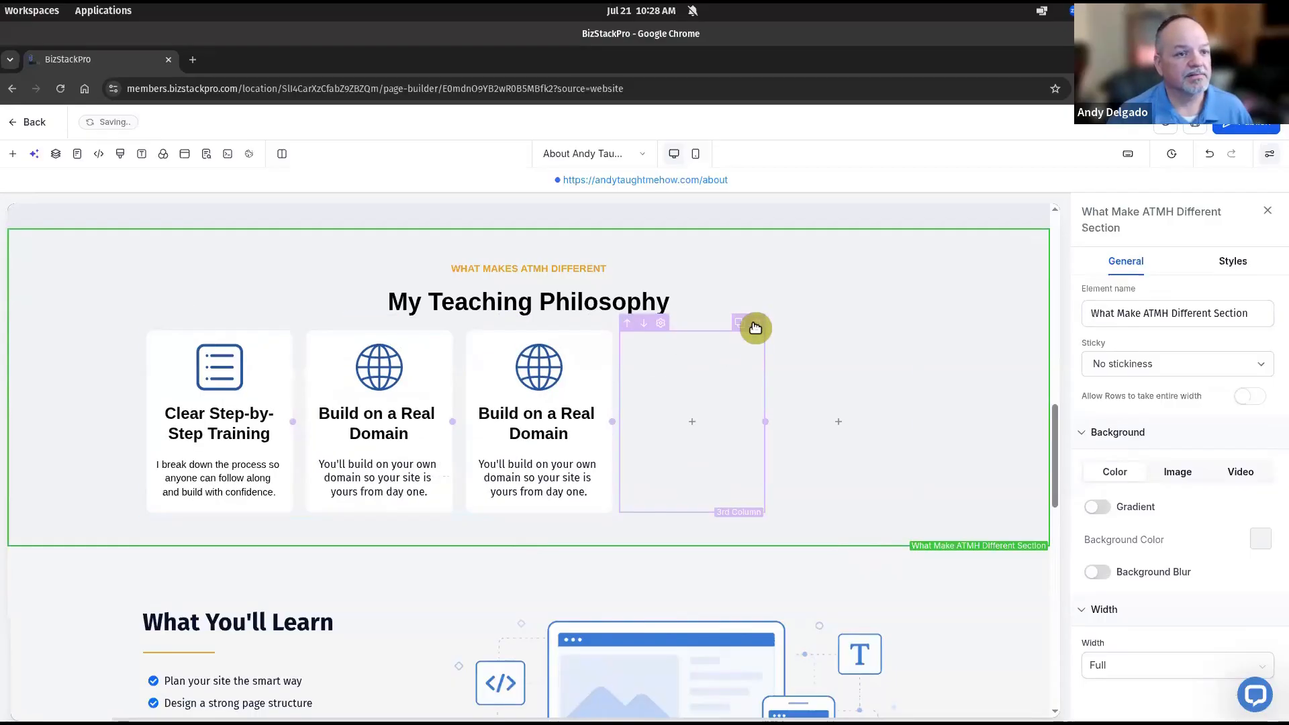
pyautogui.click(755, 325)
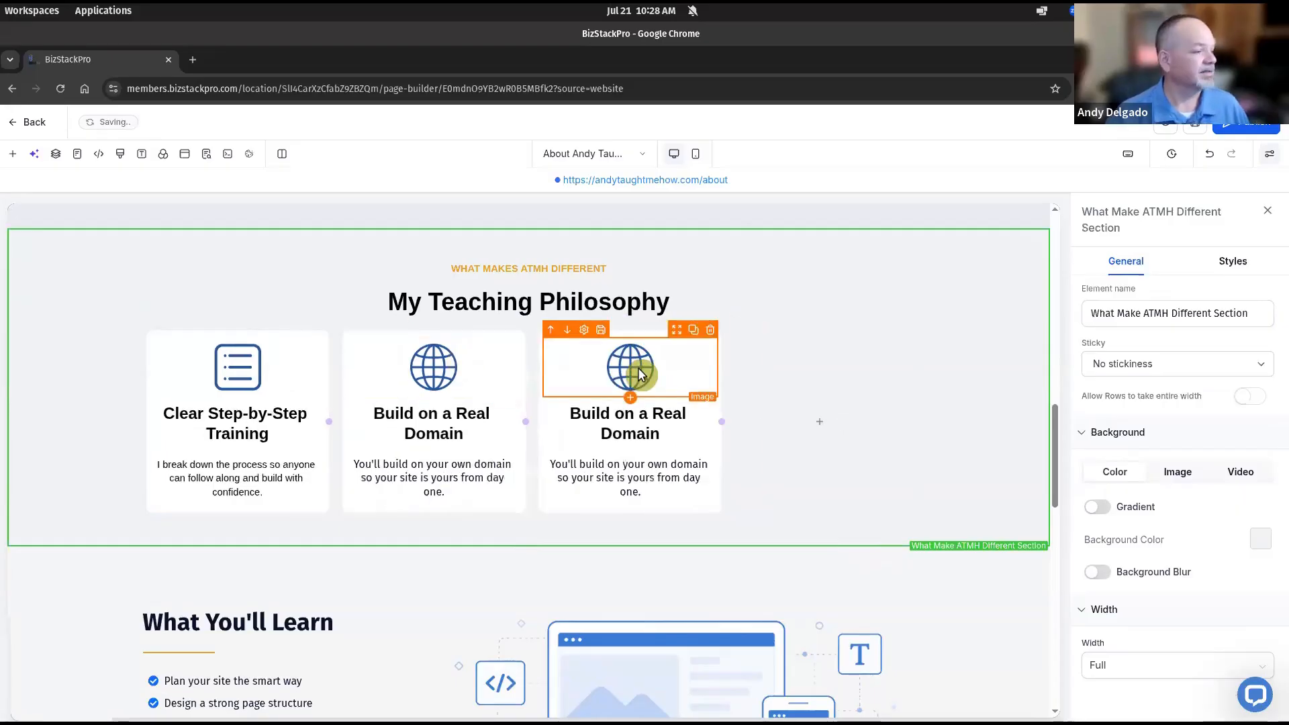
pyautogui.click(638, 375)
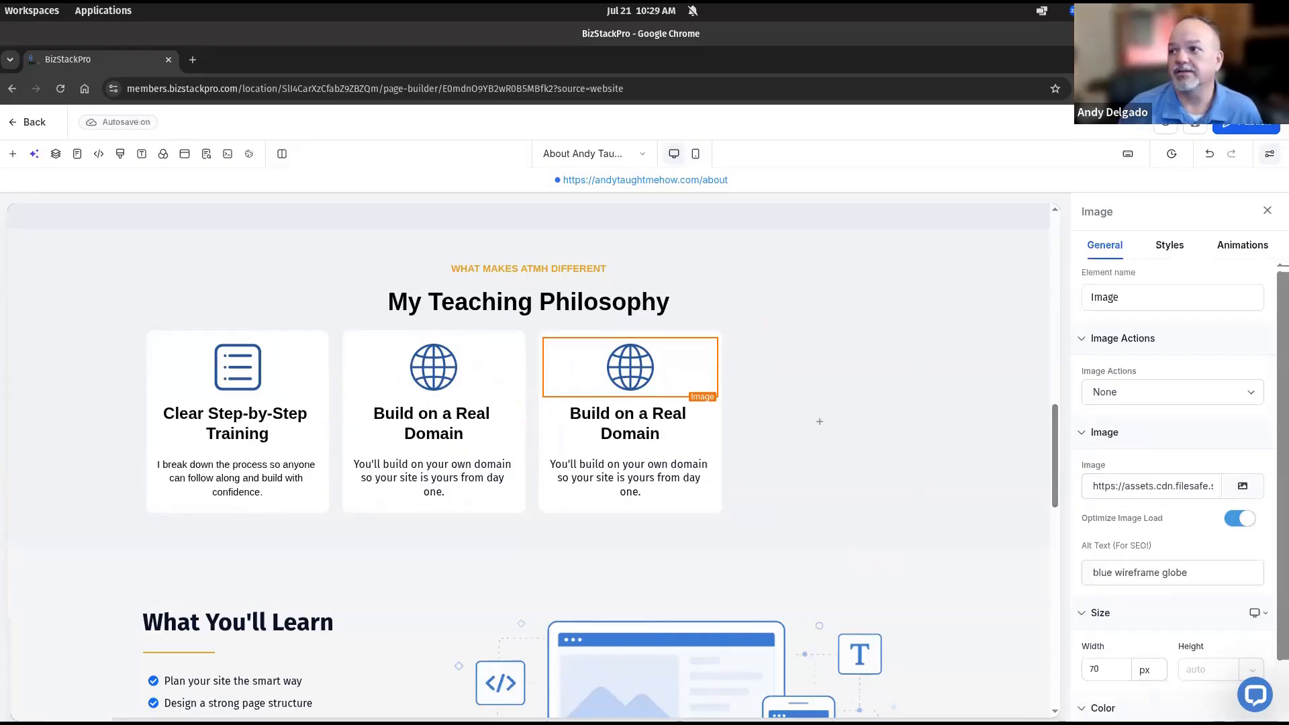
pyautogui.moveTo(816, 61); pyautogui.dragTo(652, 87)
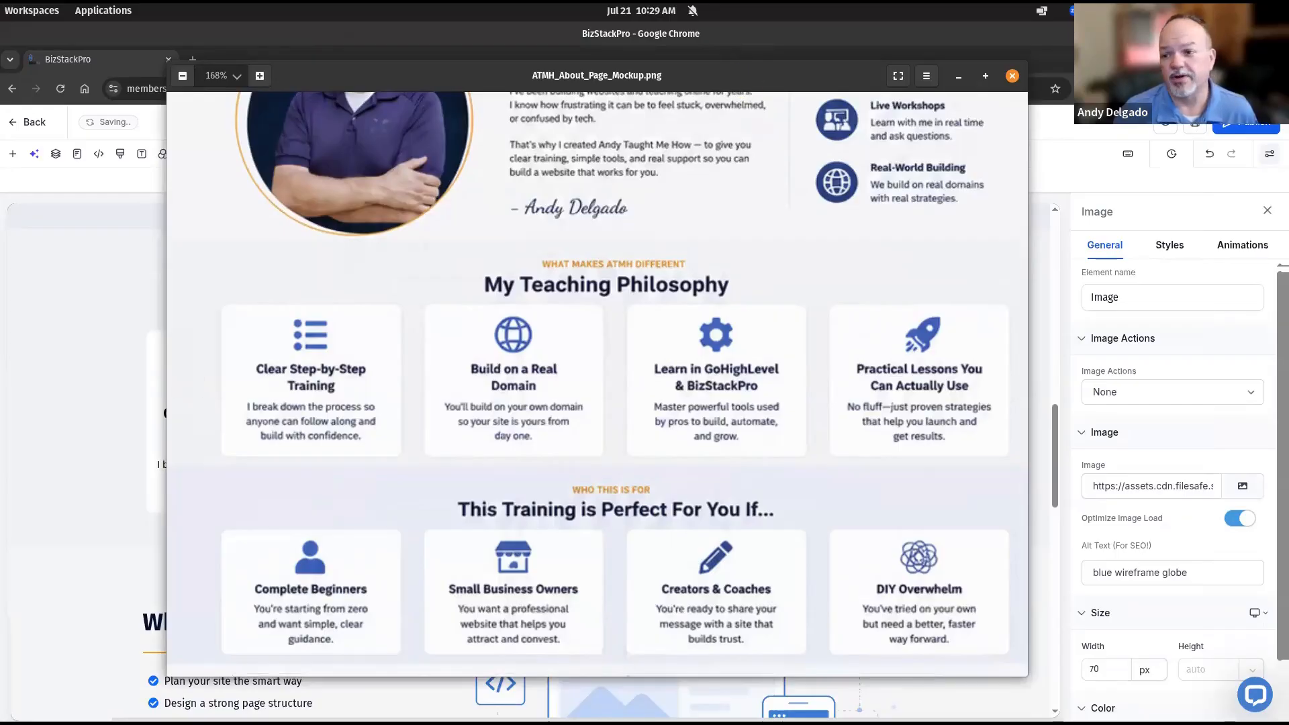
pyautogui.moveTo(739, 75); pyautogui.dragTo(1288, 75)
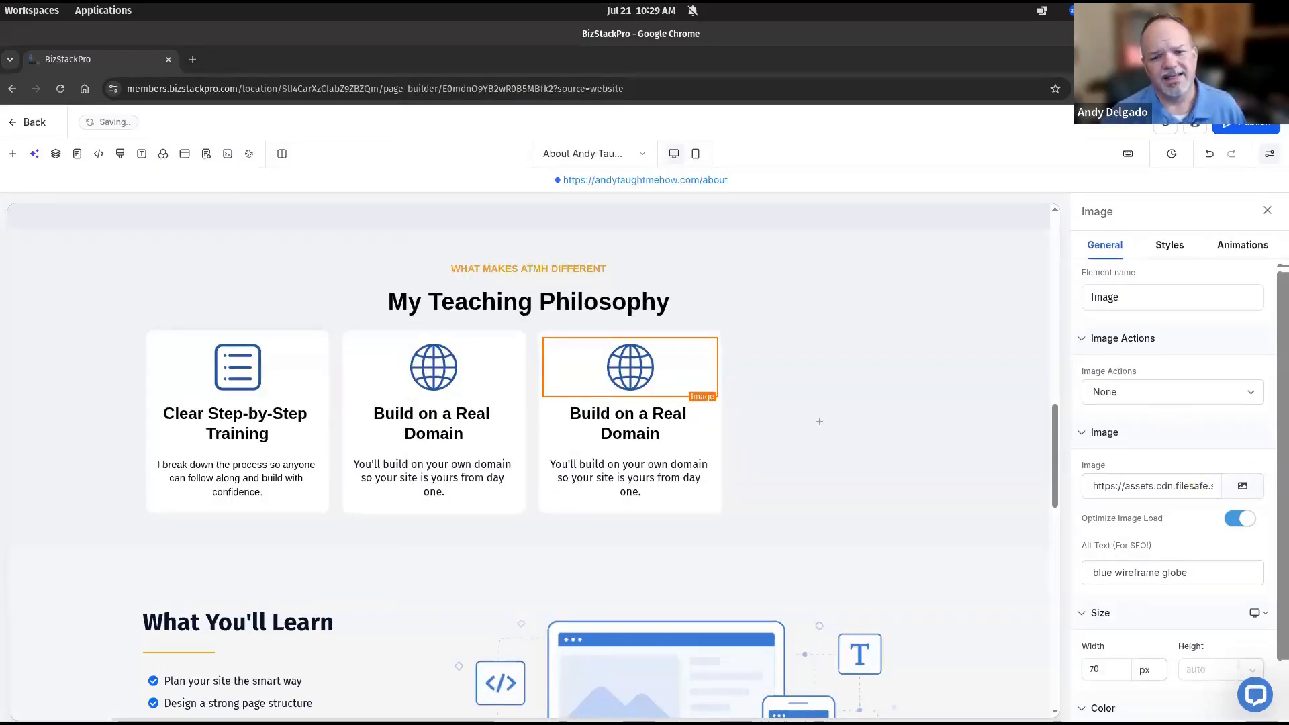
# Swap the third card's globe for the blue gear icon with alt text 'blue gear'
pyautogui.click(1256, 493)
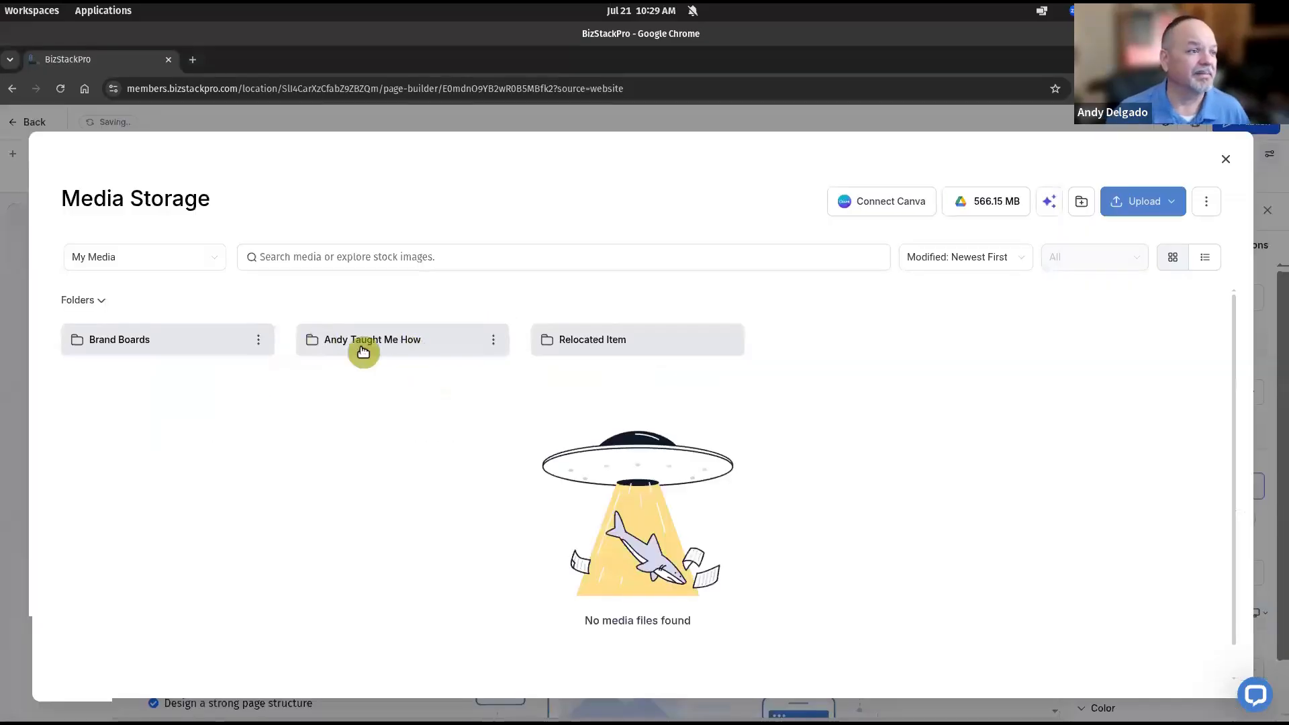
pyautogui.click(363, 348)
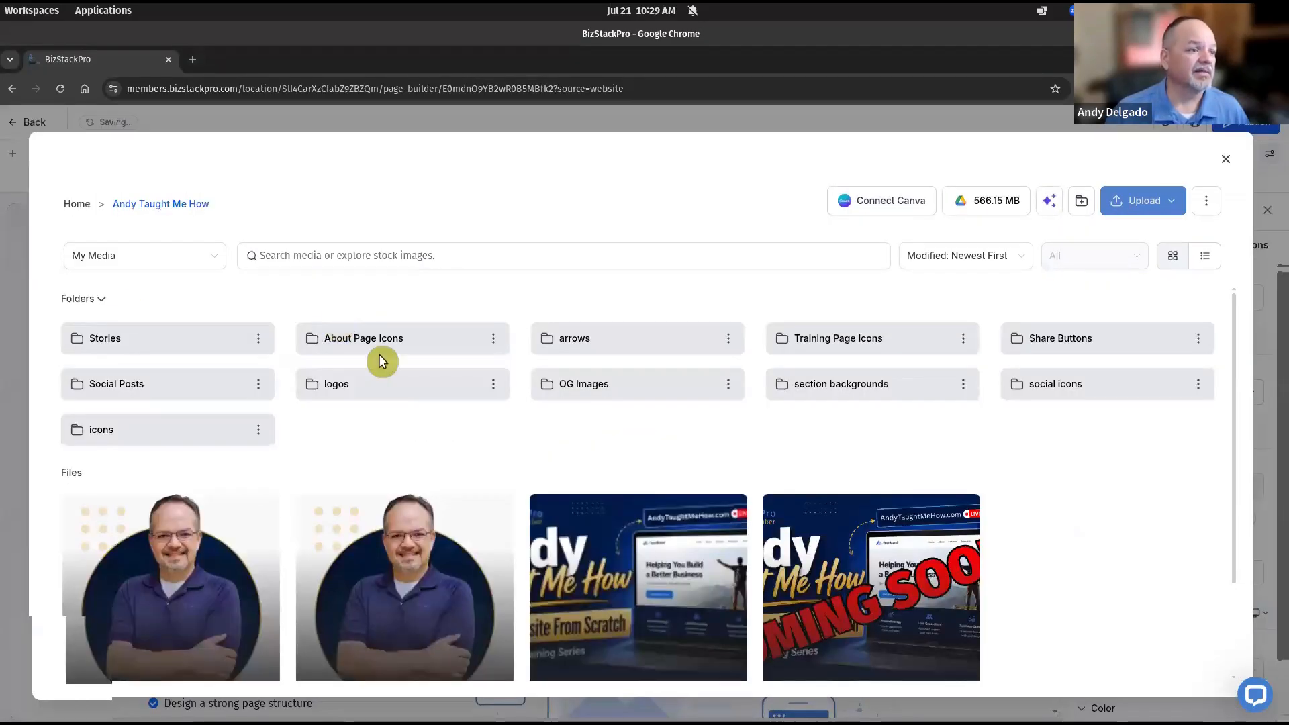
pyautogui.click(374, 340)
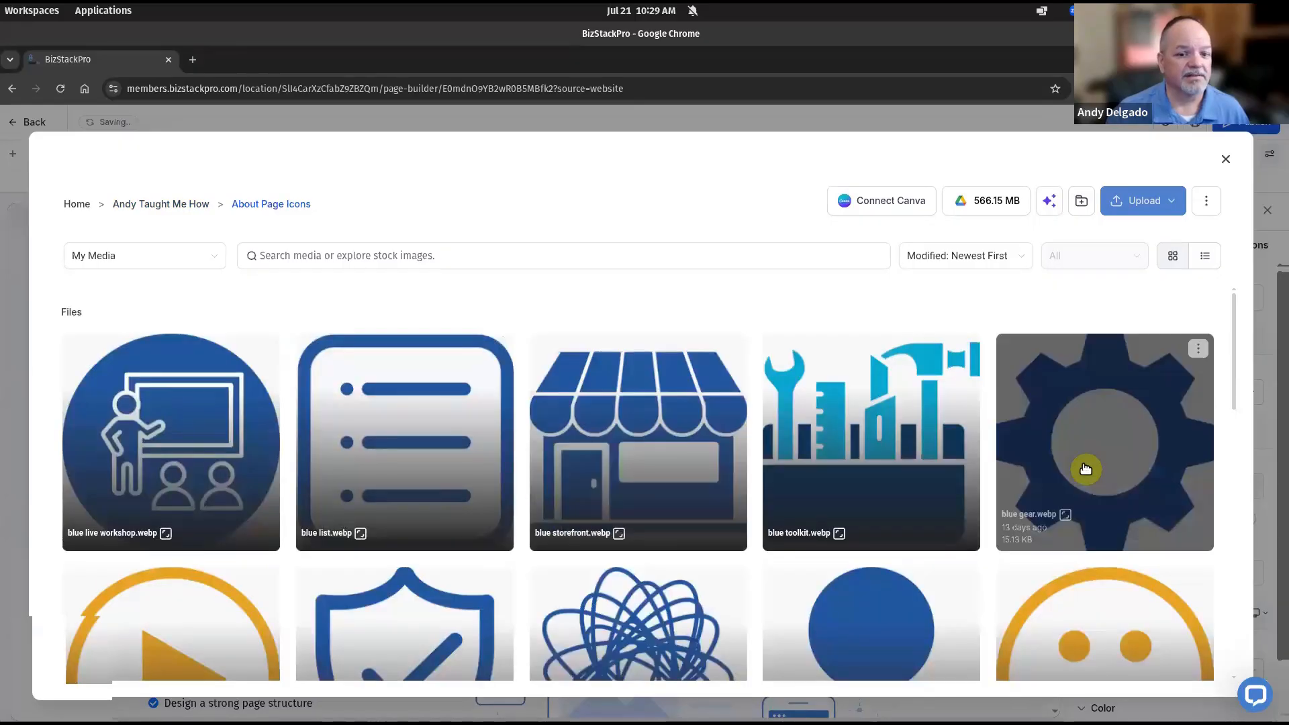
pyautogui.click(1086, 468)
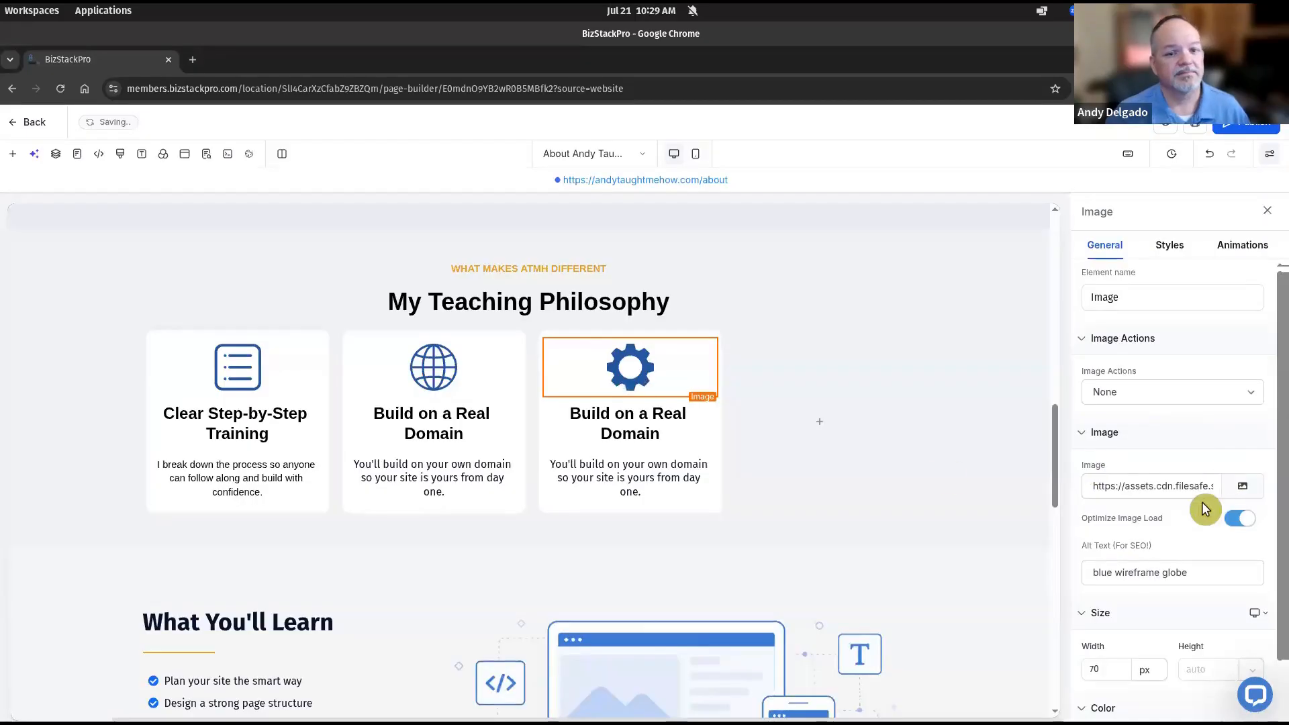
pyautogui.tripleClick(1197, 571)
pyautogui.write('blue gear')
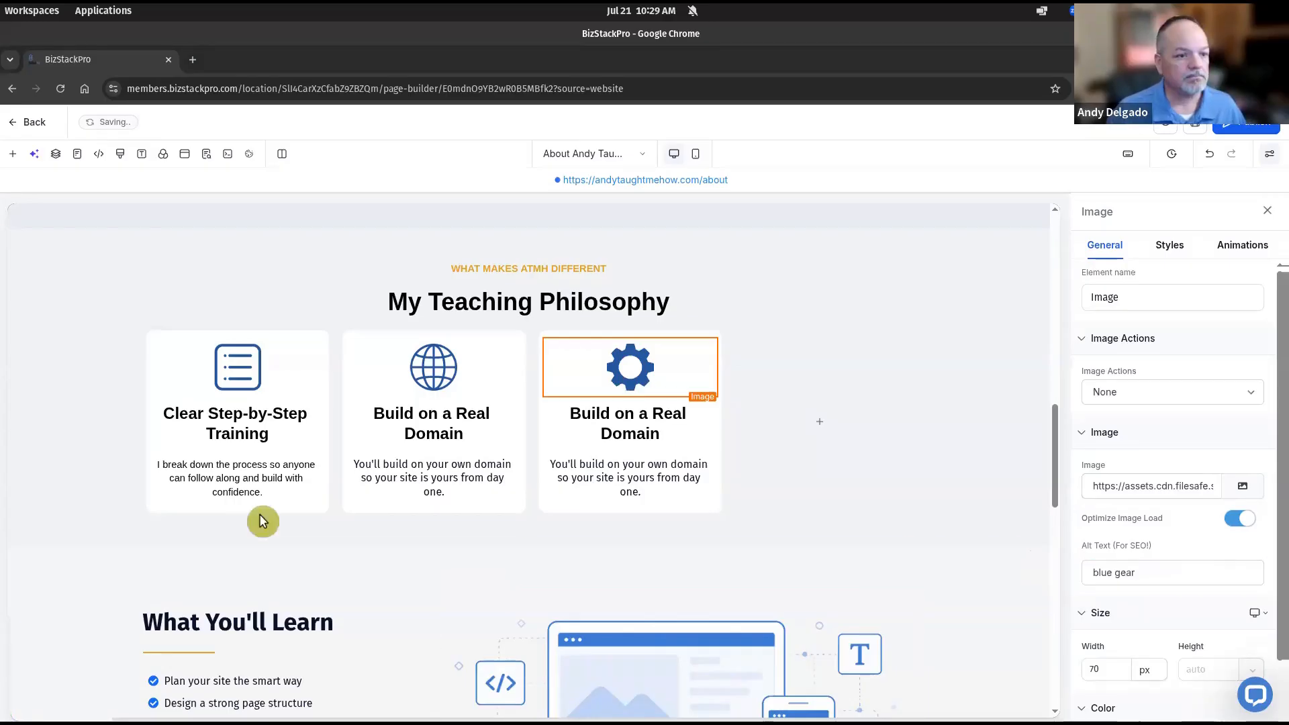
# Paste the headline 'Learn in GoHighLevel & BizStackPro' and the Master powerful tools description into the third card
pyautogui.tripleClick(655, 434)
pyautogui.write('Learn in GoHighLevel & BizStackPro')
pyautogui.click(602, 475)
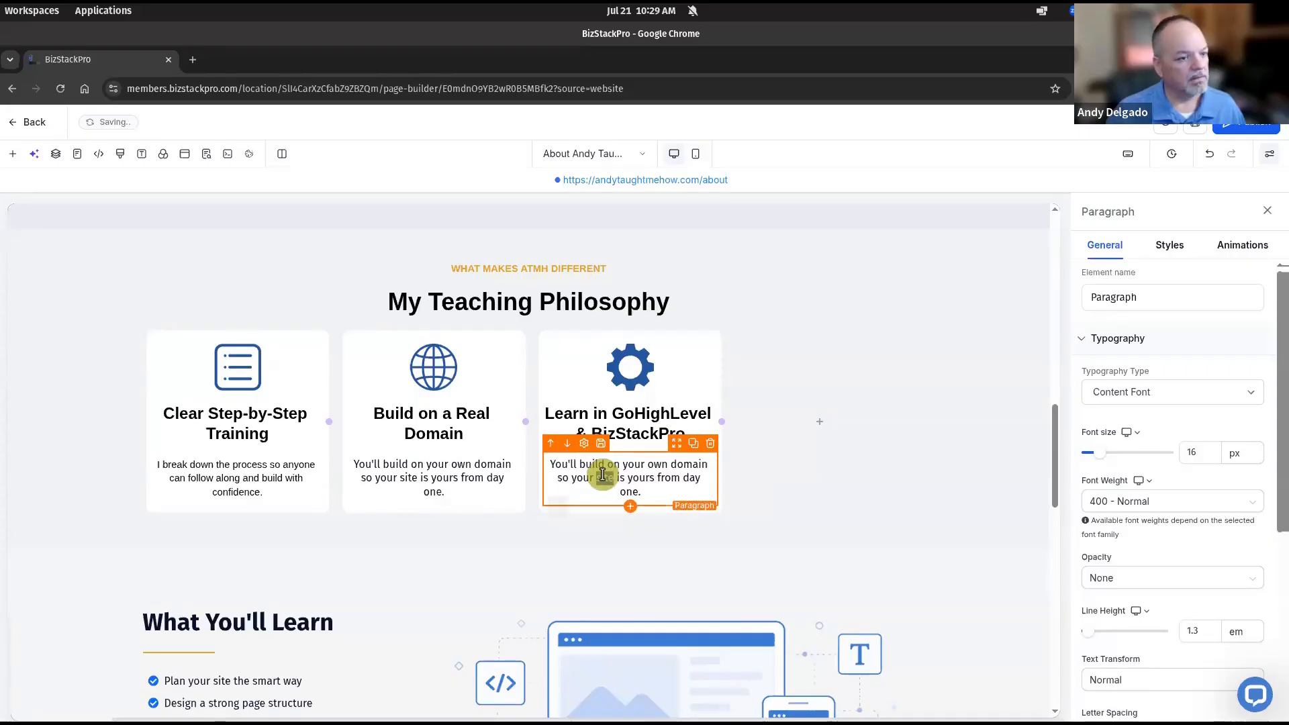
pyautogui.tripleClick(603, 475)
pyautogui.write('Master powerful tools used by pros to build, automate, and grow.')
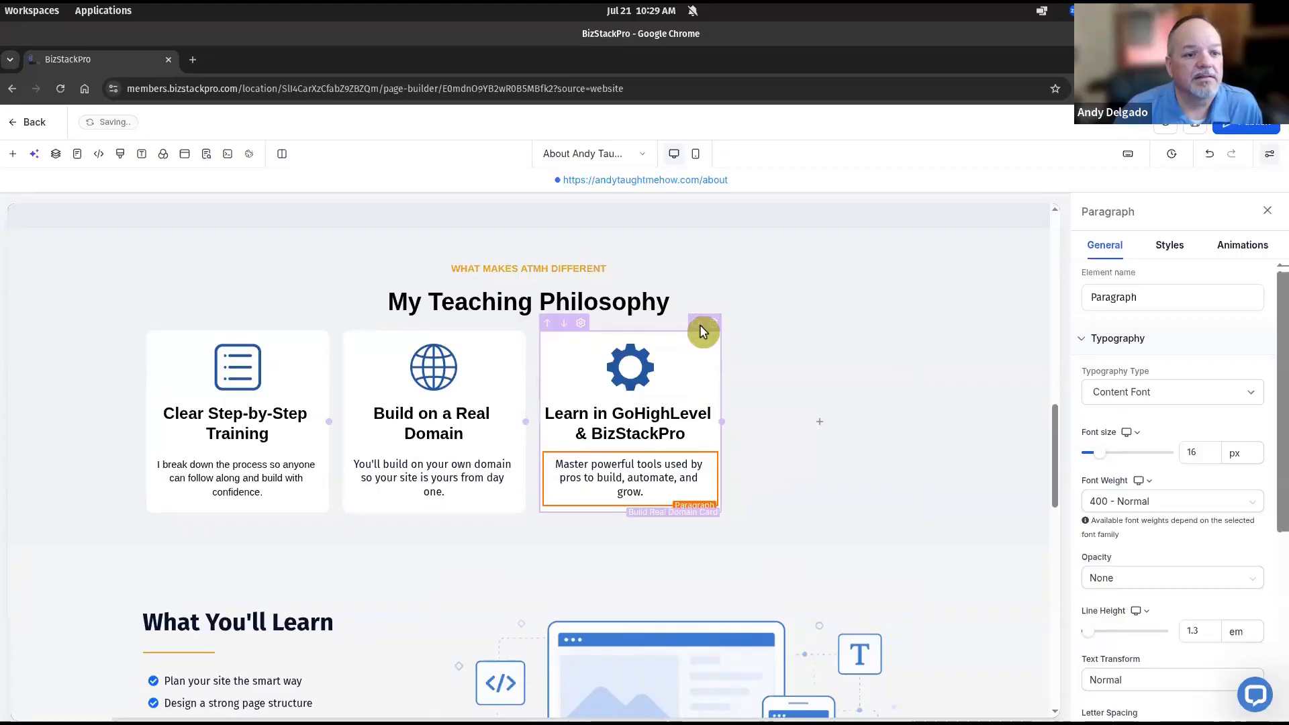
# Duplicate the Learn in GoHighLevel card as a fourth card, remove the empty column, and set its right margin to 0
pyautogui.click(700, 324)
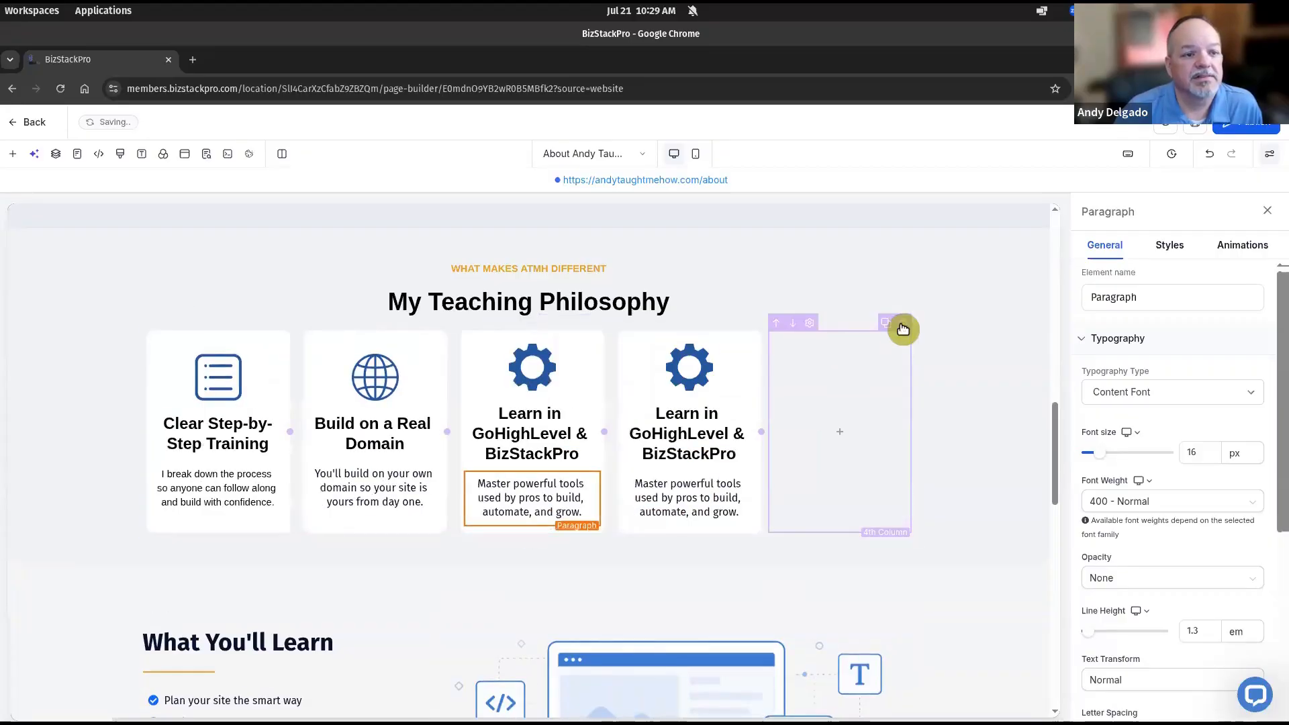
pyautogui.click(902, 326)
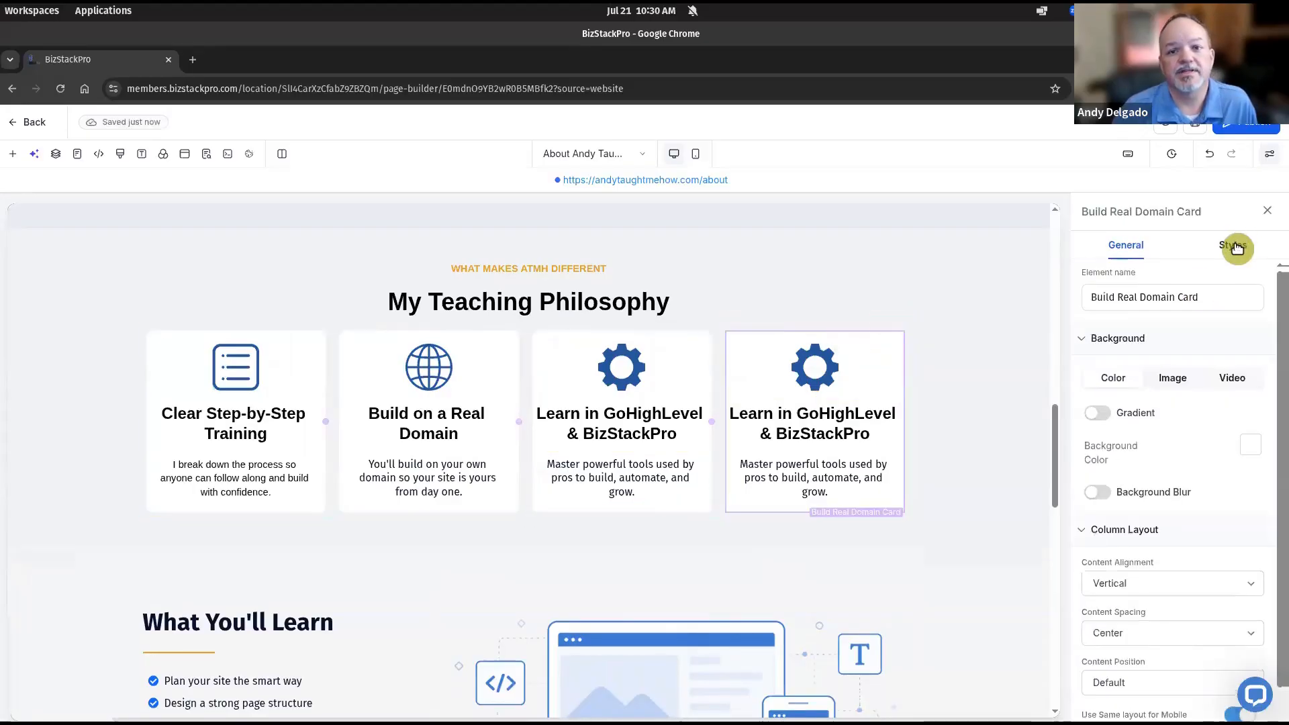
pyautogui.click(1233, 246)
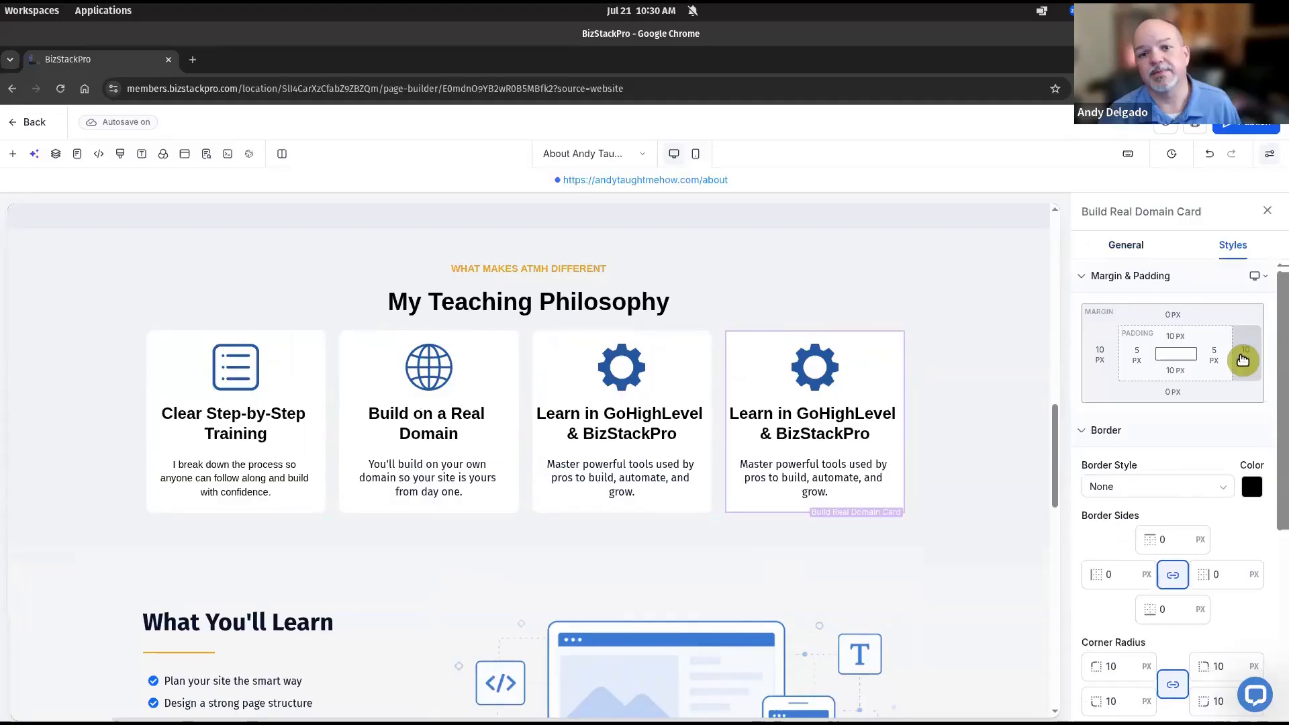
pyautogui.click(1226, 363)
pyautogui.click(1172, 422)
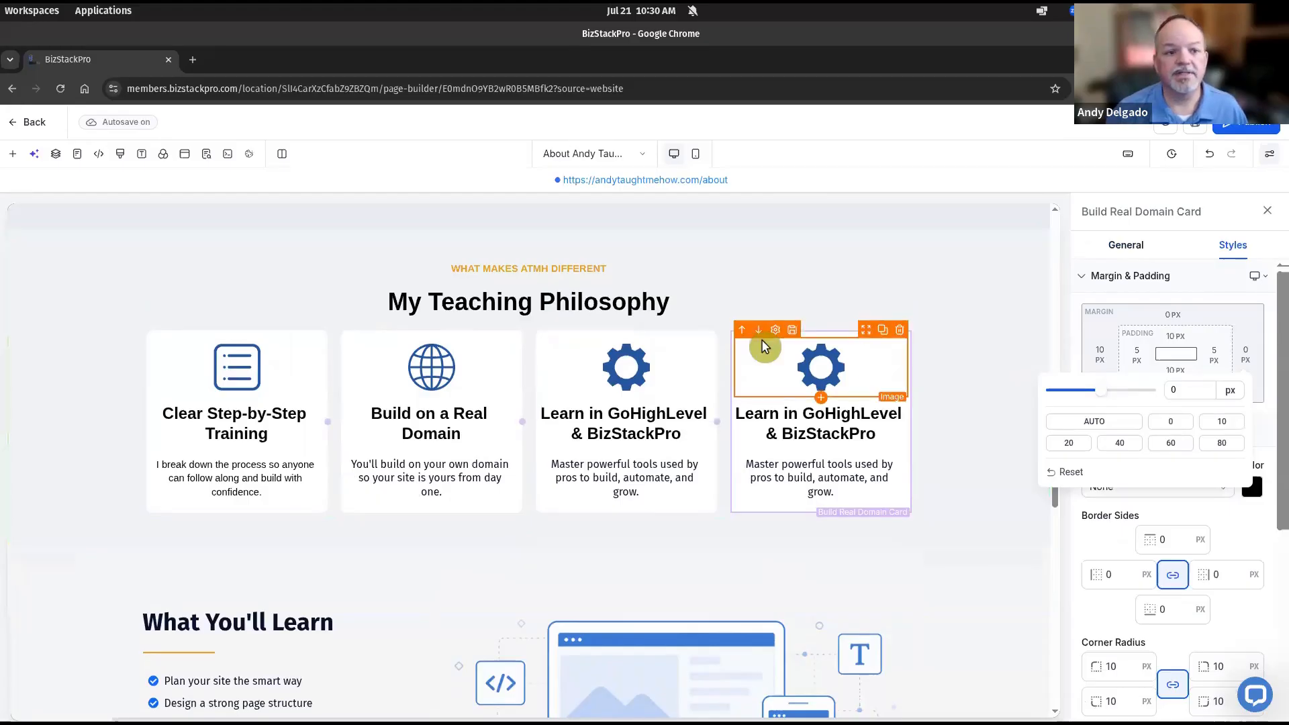
pyautogui.click(817, 365)
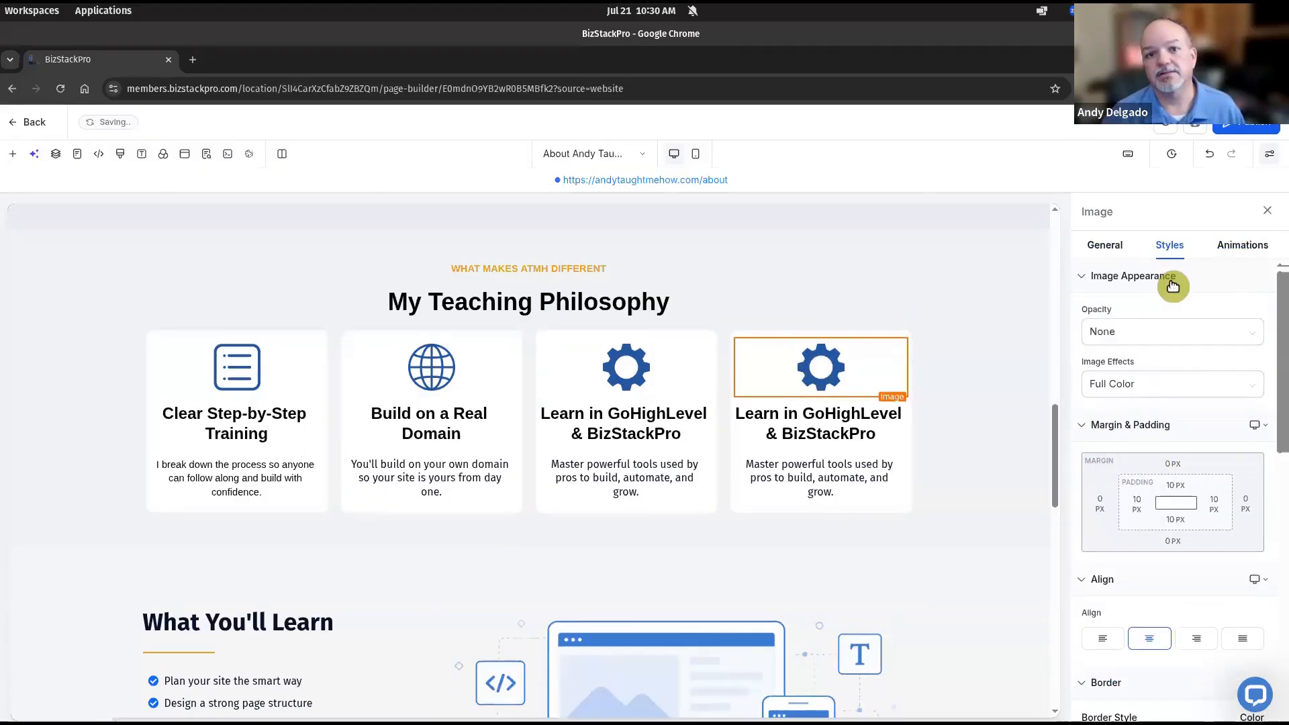
pyautogui.click(1105, 245)
pyautogui.click(1249, 493)
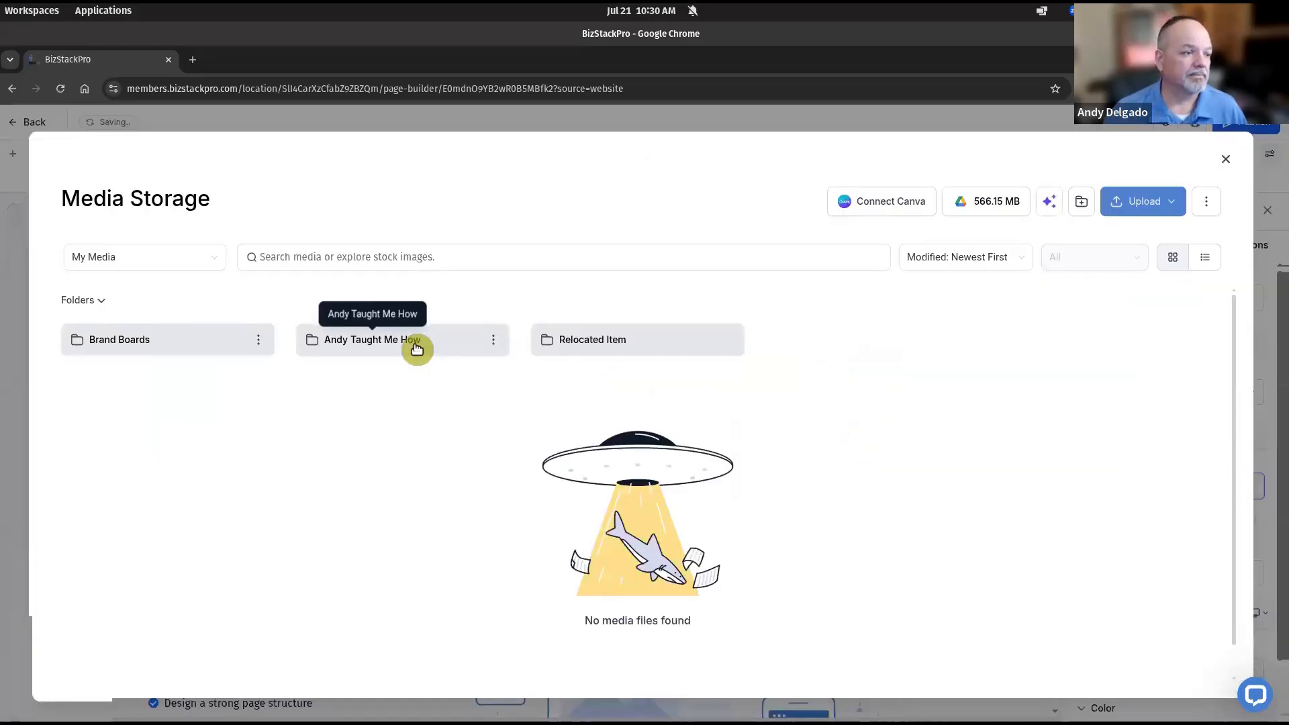
# Replace the fourth card's gear with the rocket icon from About Page Icons
pyautogui.click(416, 348)
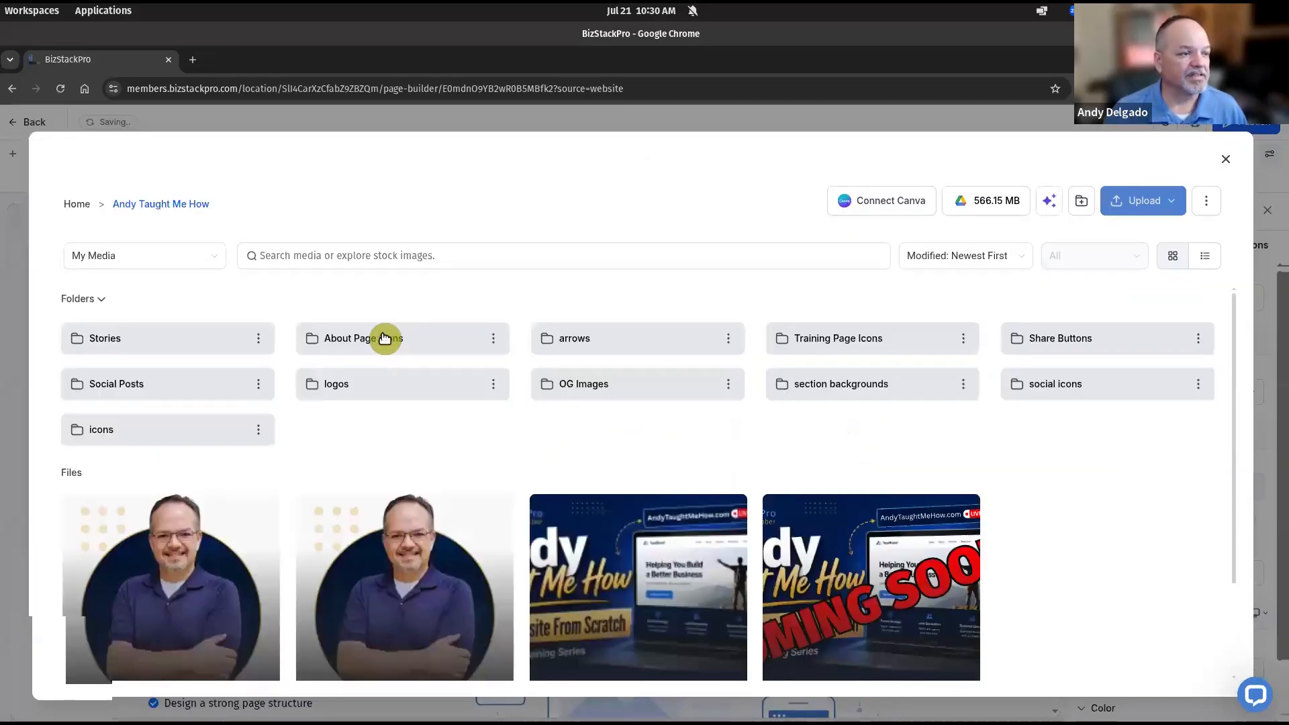
pyautogui.click(385, 338)
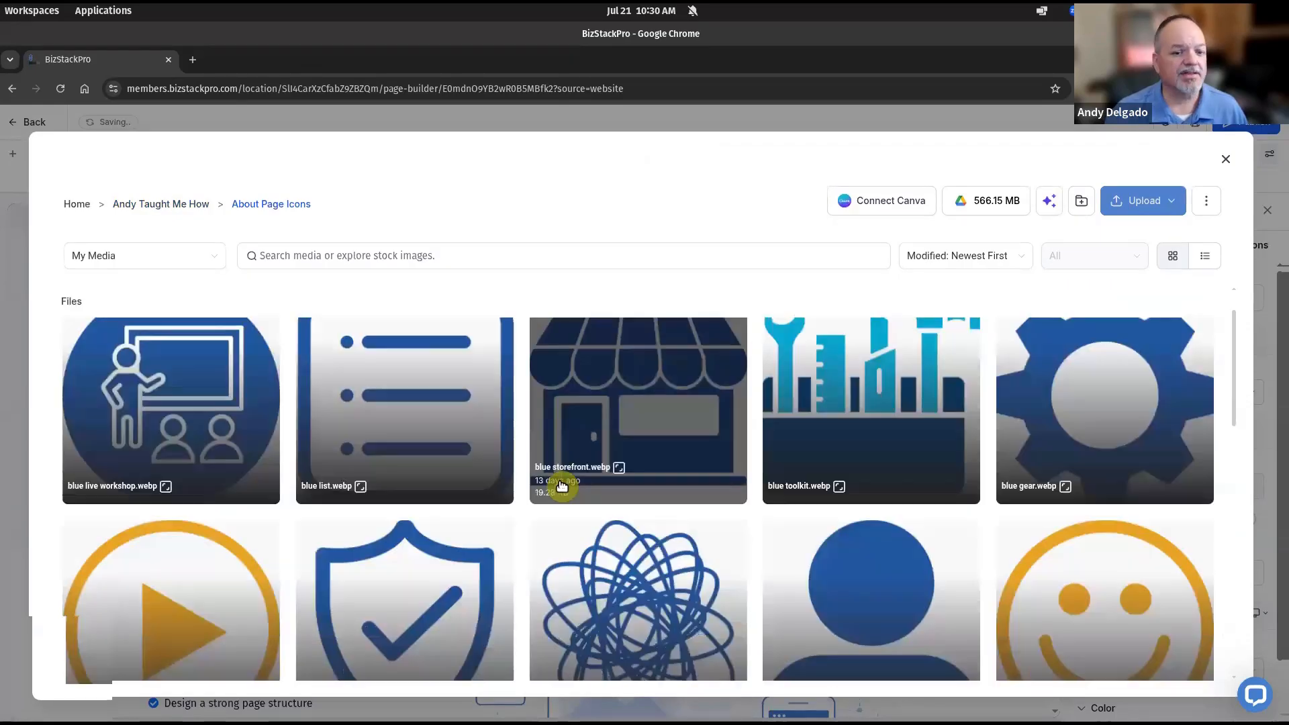
pyautogui.scroll(-6, 562, 485)
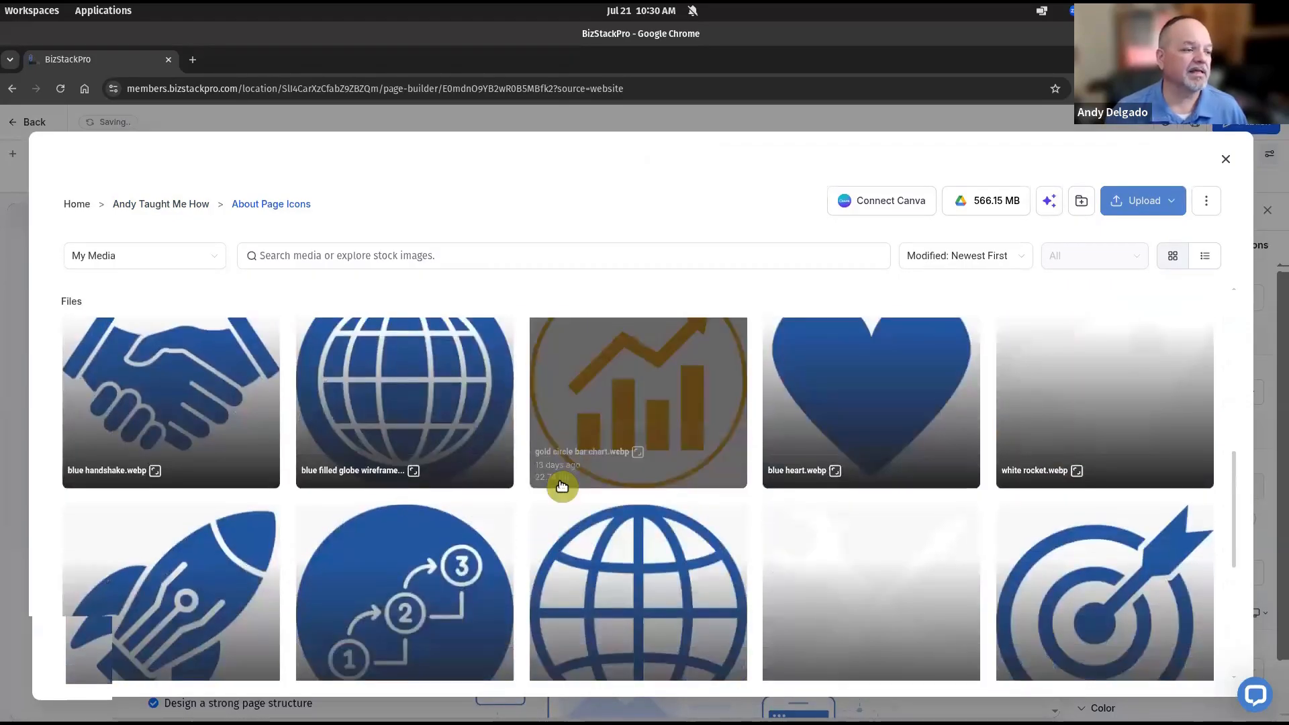
pyautogui.scroll(-2, 562, 486)
pyautogui.click(195, 490)
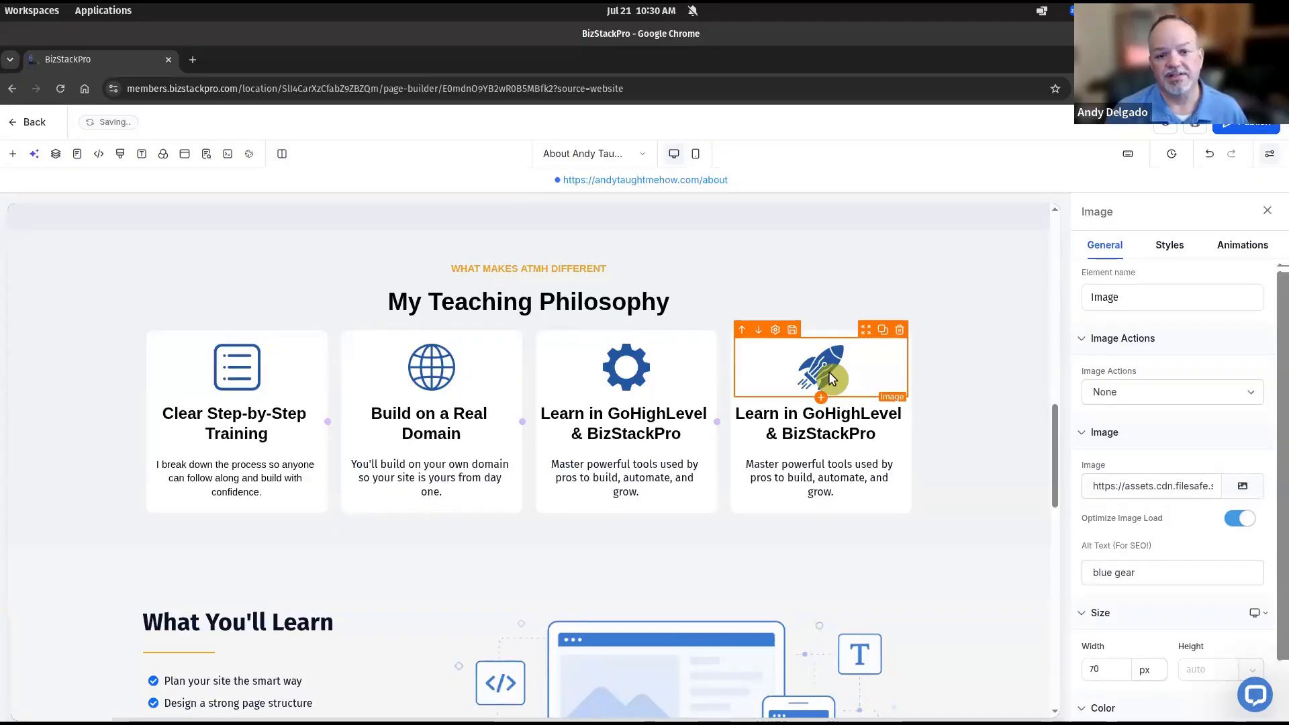
# Change the fourth card's image alt text to 'blue rocket'
pyautogui.click(1158, 572)
pyautogui.press('BackSpace')
pyautogui.press('BackSpace')
pyautogui.press('BackSpace')
pyautogui.press('BackSpace')
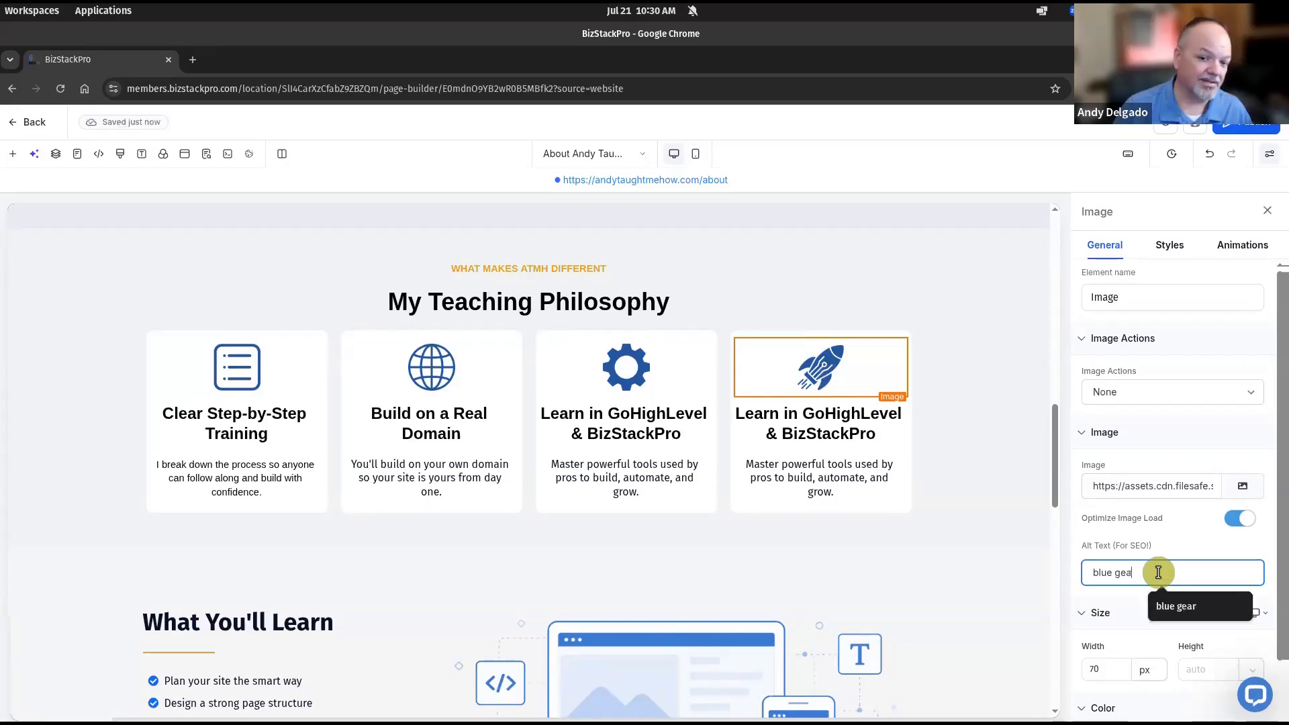
pyautogui.write('rocket')
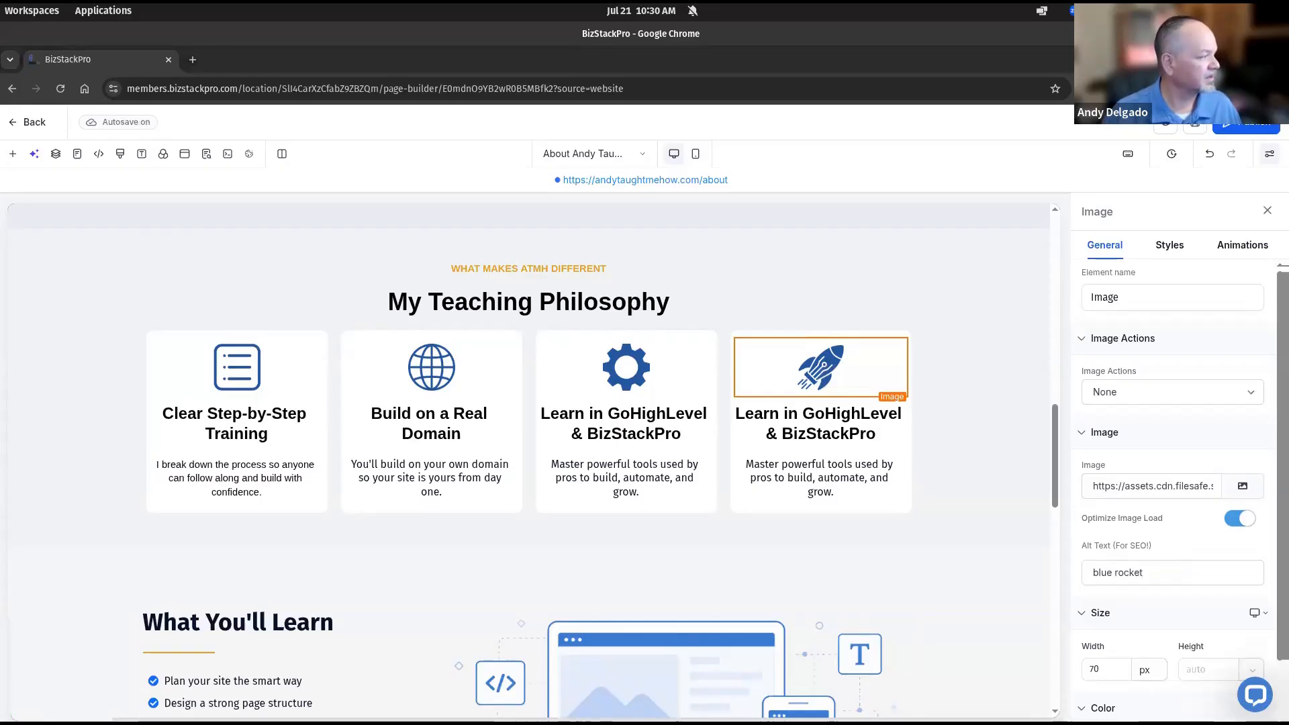
# Title the fourth card 'Practical Lessons You Can Actually Use' with description 'No fluff - just proven strategies that help you launch and get results.'
pyautogui.tripleClick(821, 427)
pyautogui.write('Practical Lessons You Can Actually Use')
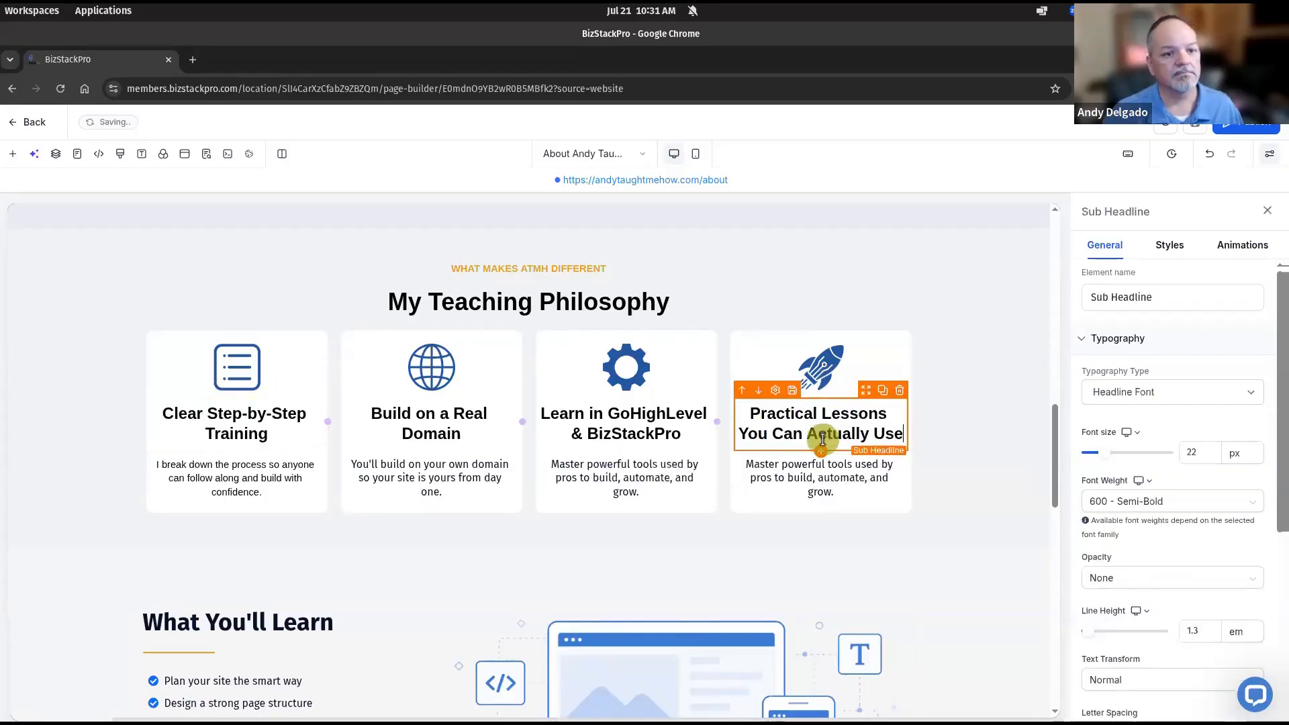
pyautogui.tripleClick(832, 478)
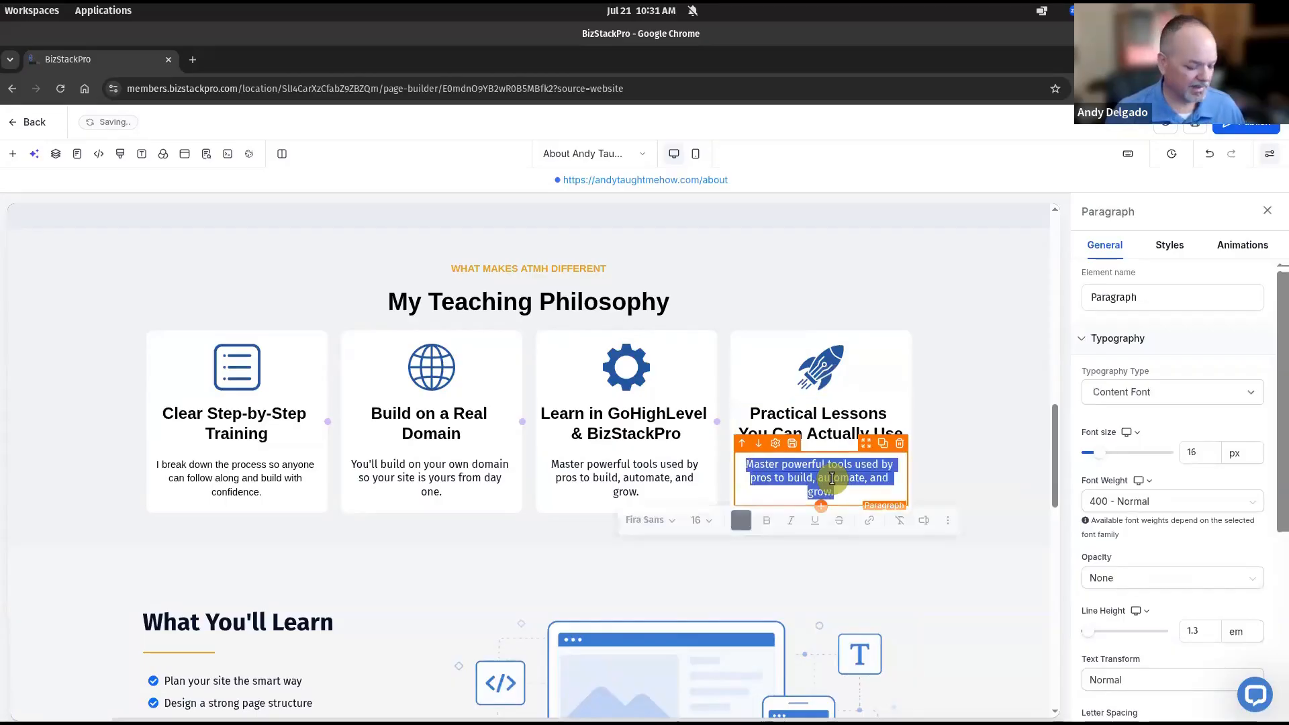
pyautogui.write('N')
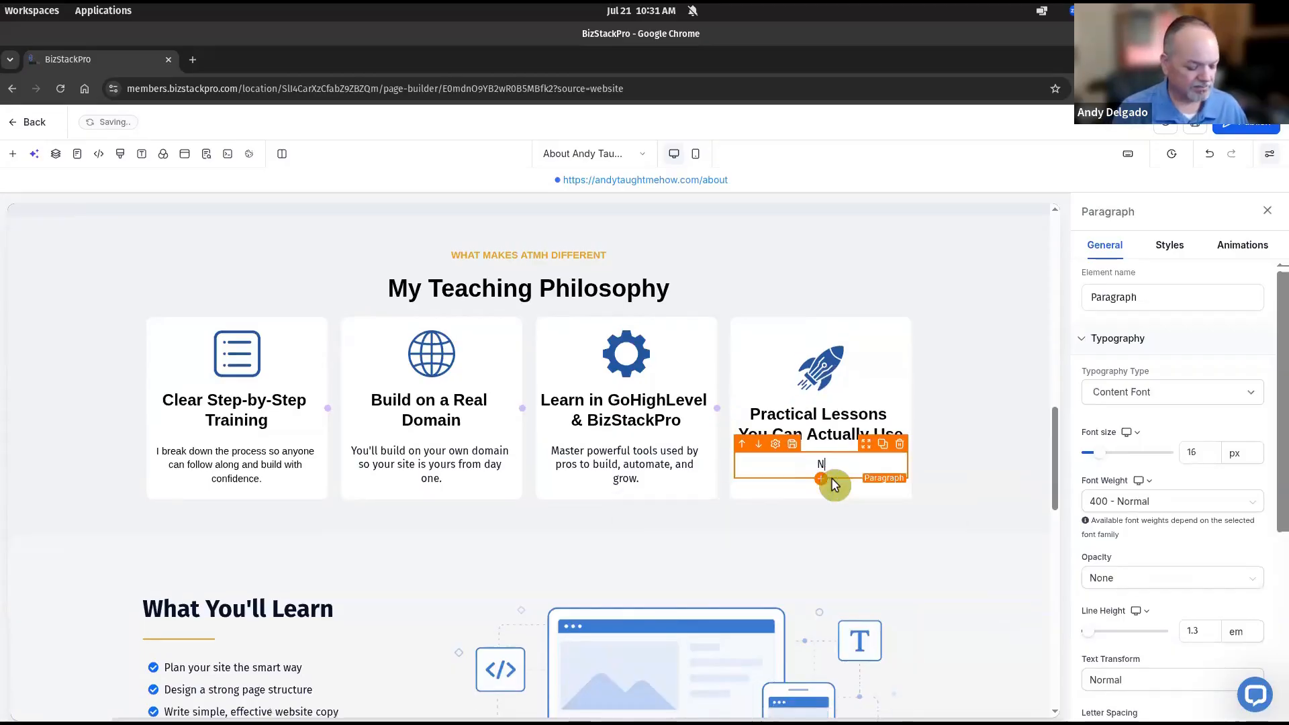
pyautogui.write('o fluff - just p')
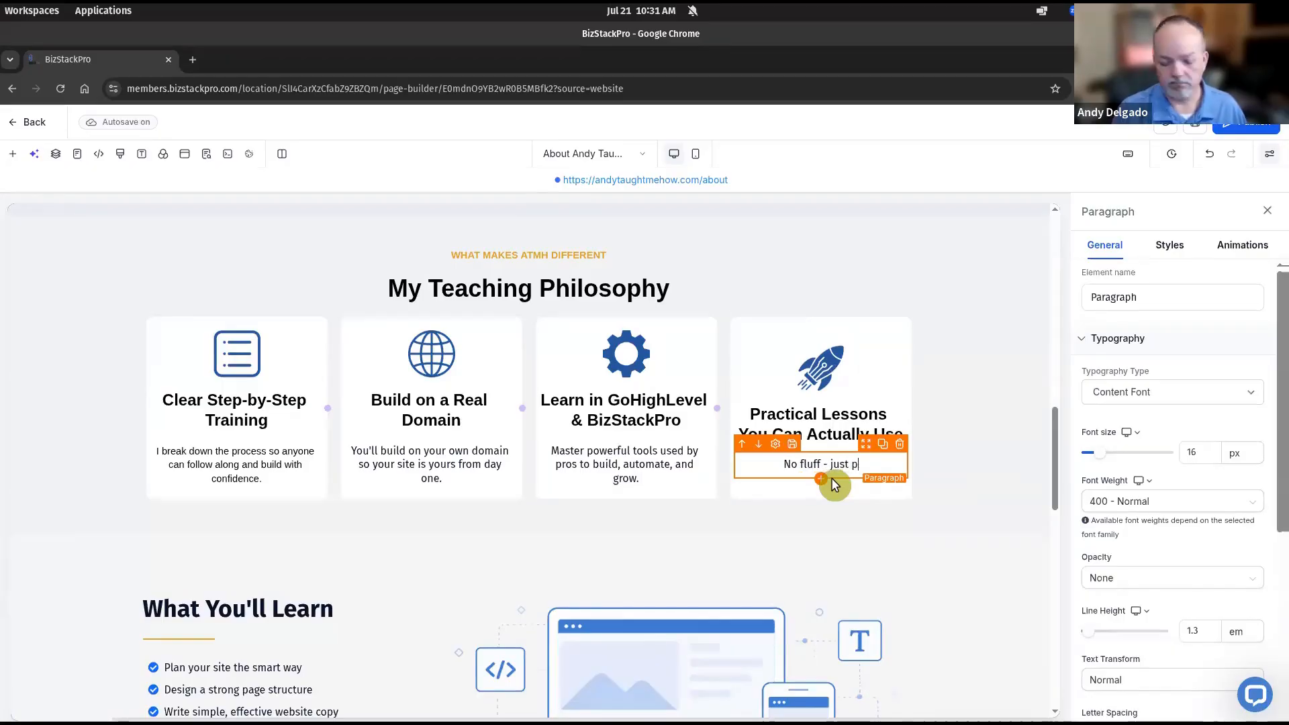
pyautogui.write('roven strategies that help you launch and get results.')
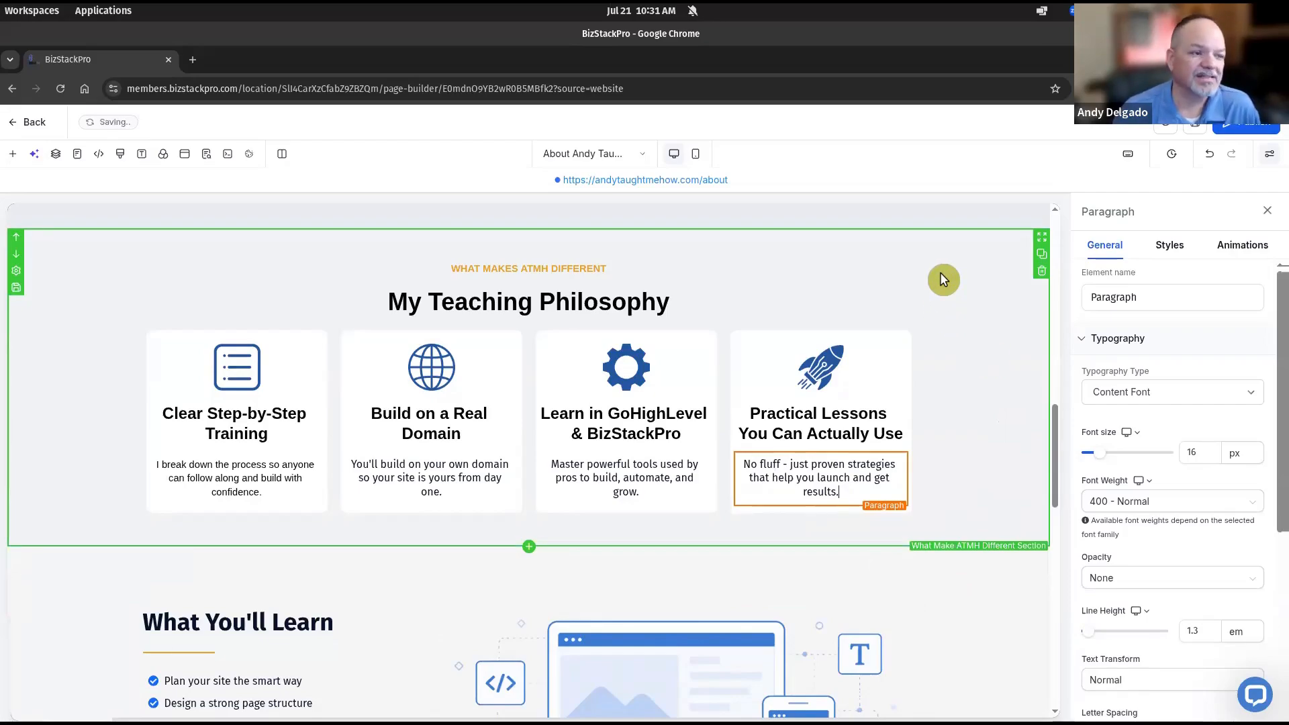
# Set all four card headlines in Fira Sans
pyautogui.doubleClick(272, 422)
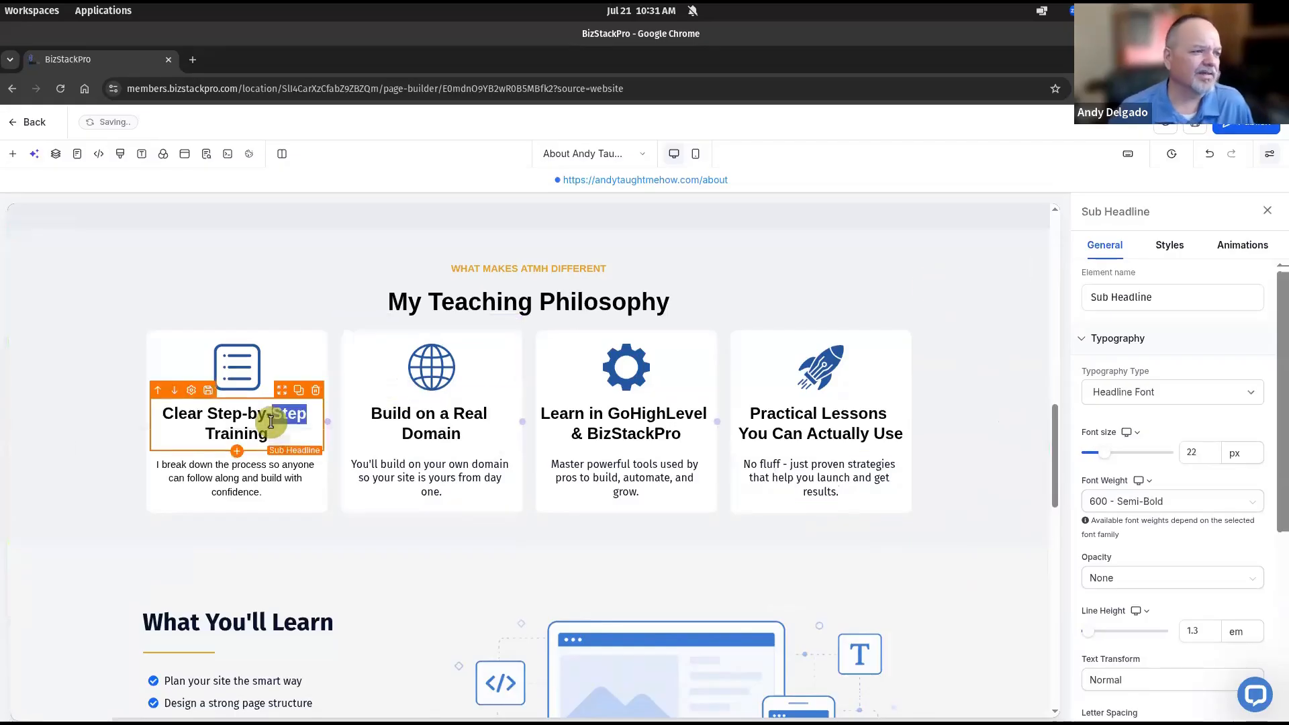
pyautogui.tripleClick(271, 422)
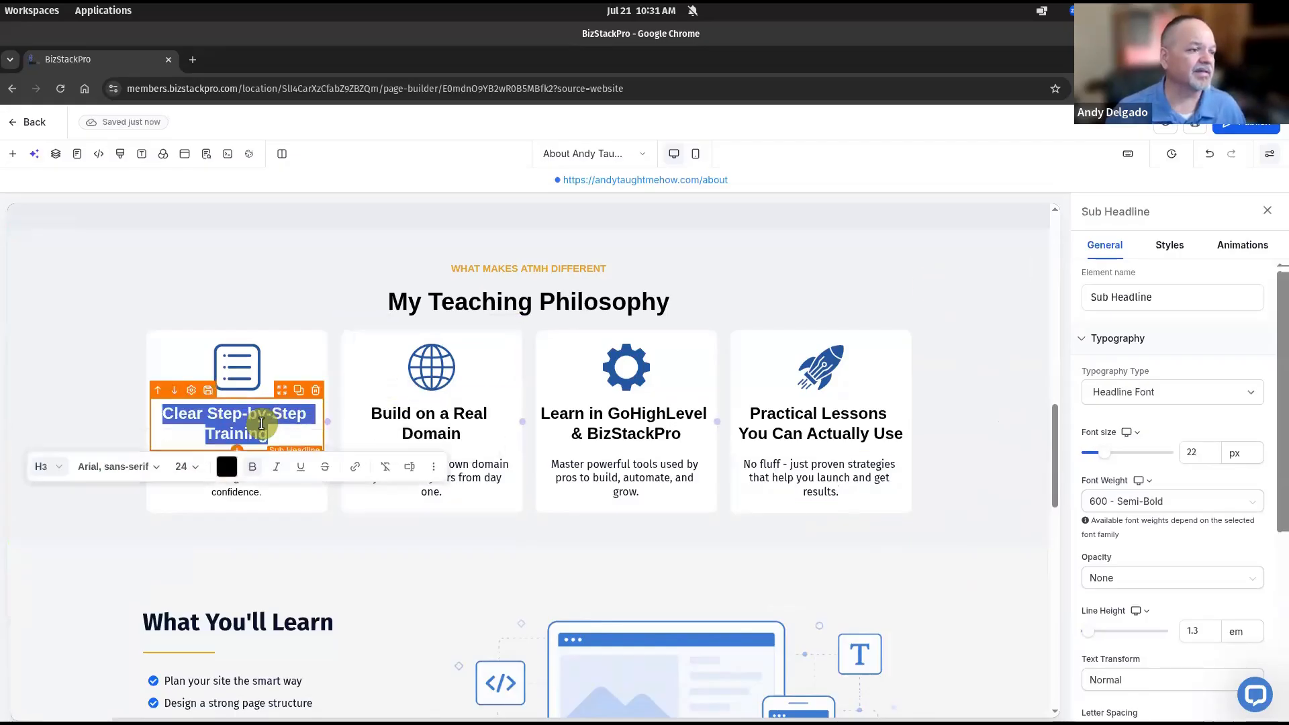
pyautogui.click(155, 468)
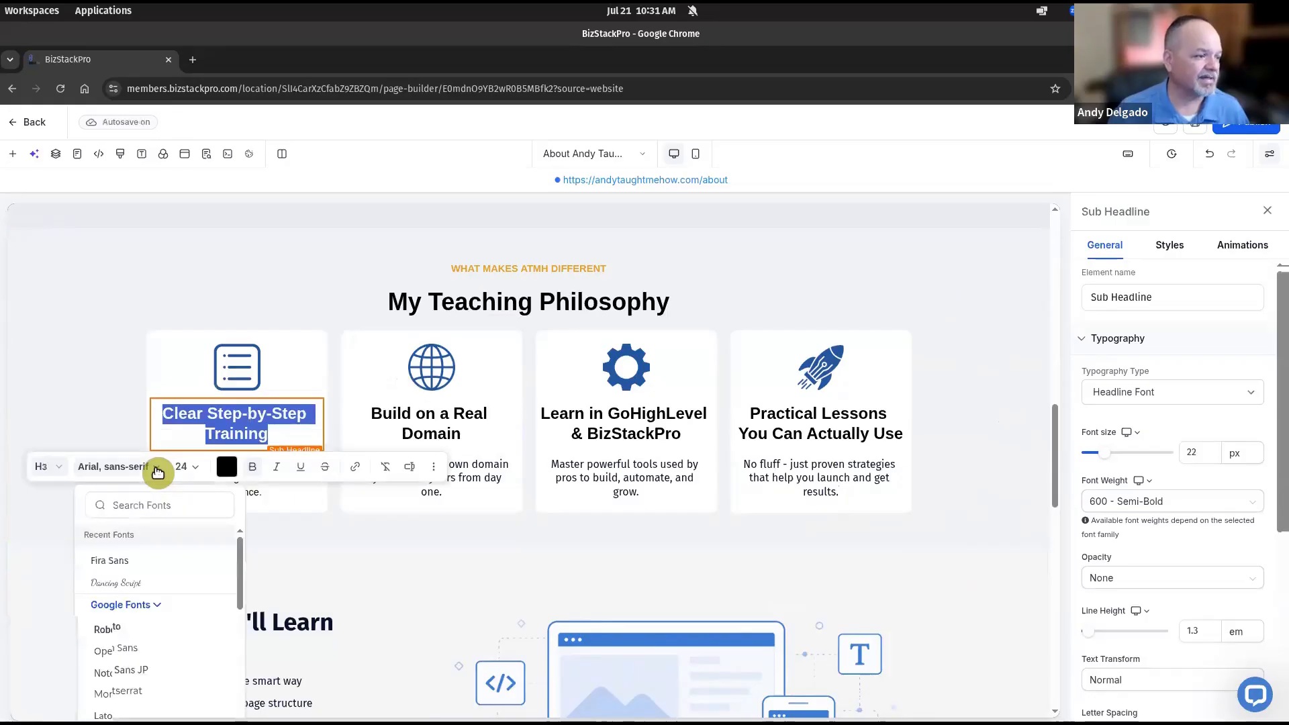
pyautogui.click(136, 563)
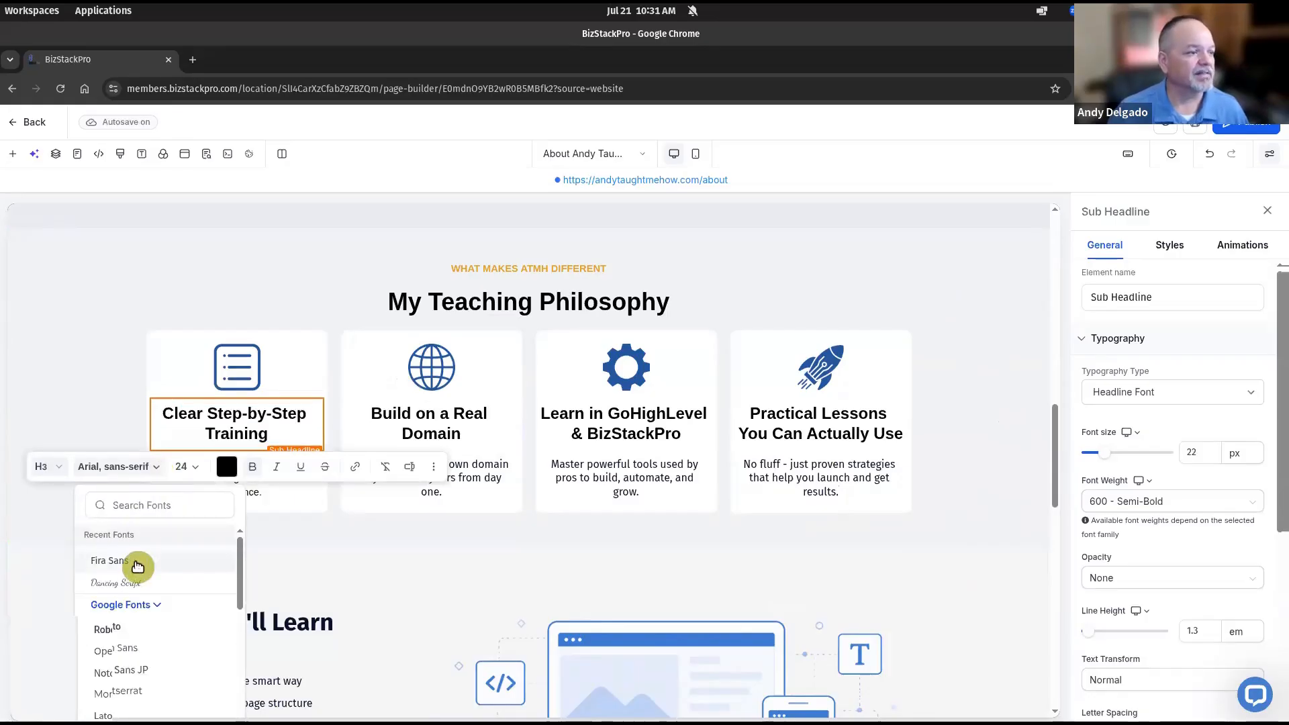
pyautogui.click(415, 421)
pyautogui.tripleClick(418, 421)
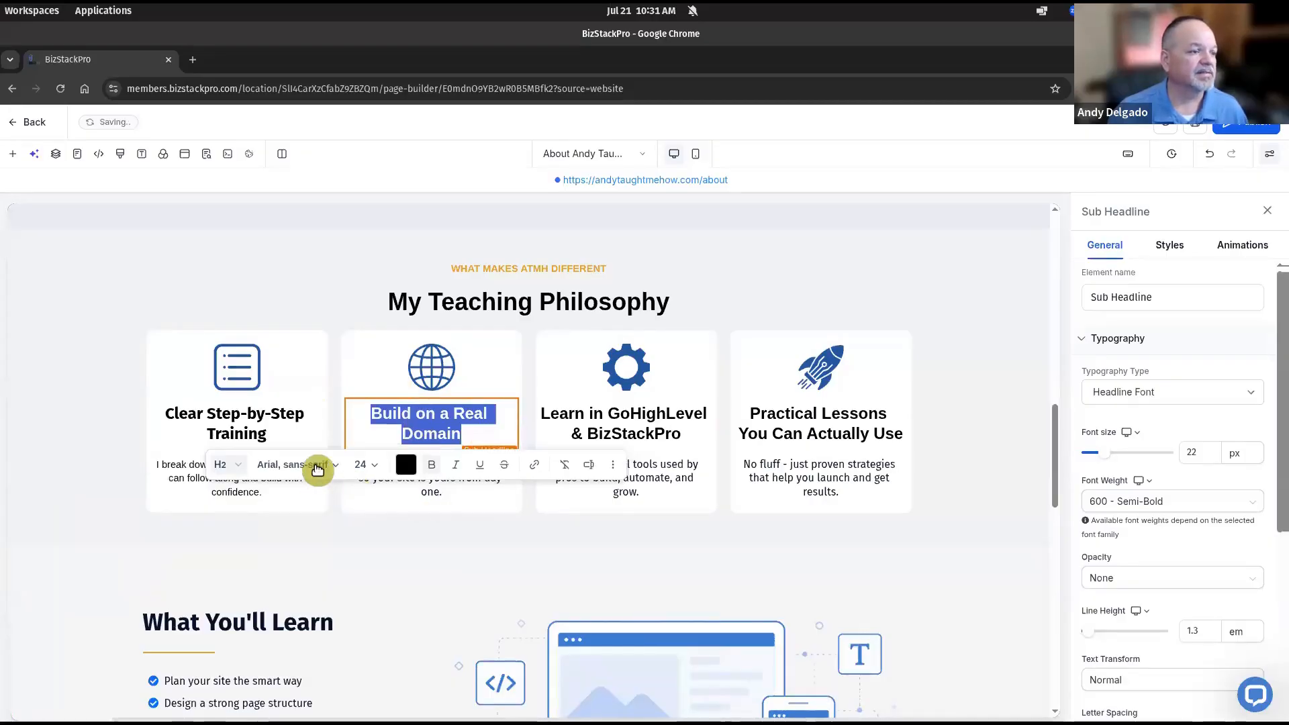
pyautogui.click(315, 468)
pyautogui.click(314, 565)
pyautogui.tripleClick(614, 423)
pyautogui.click(501, 464)
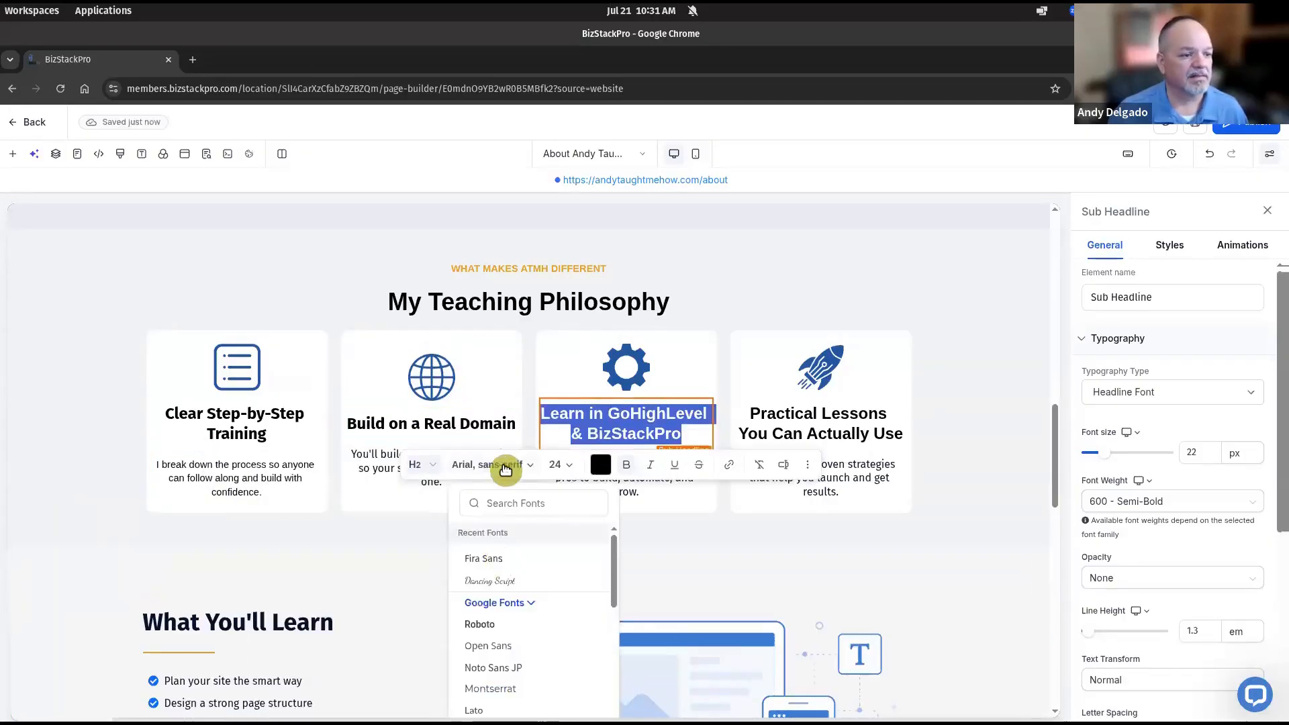
pyautogui.click(494, 560)
pyautogui.tripleClick(796, 427)
pyautogui.click(724, 466)
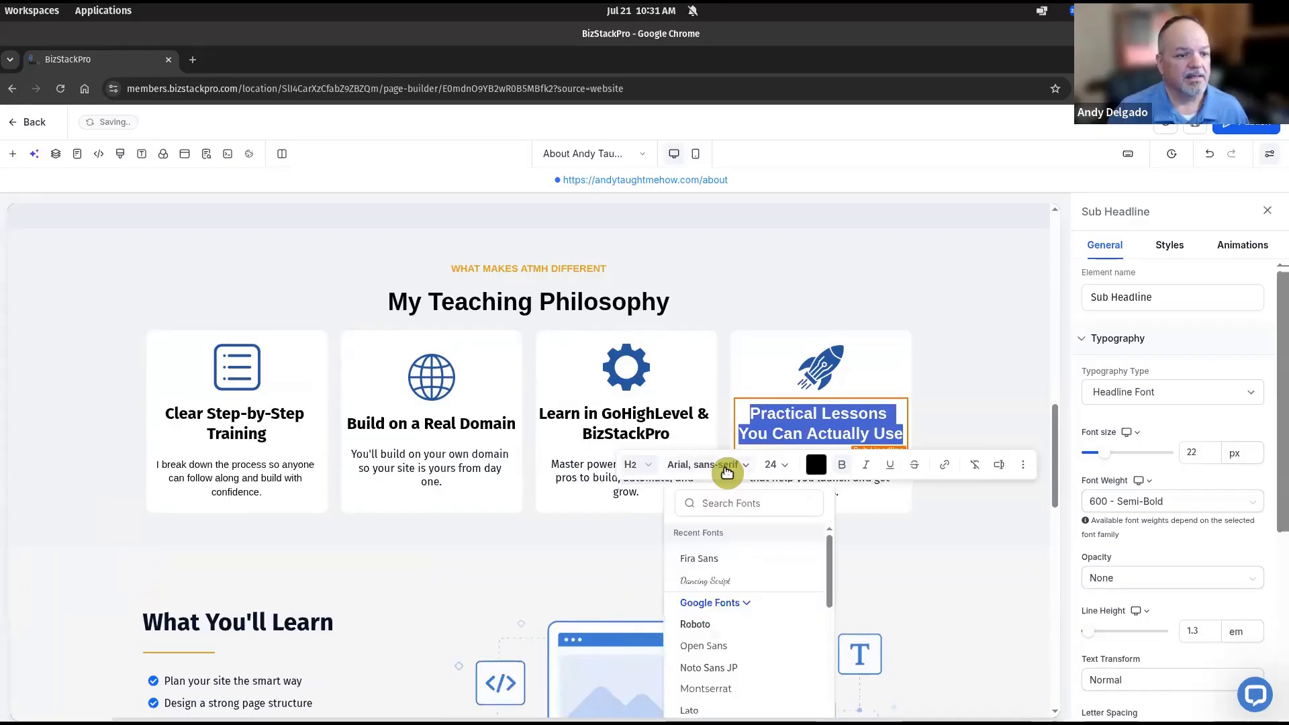
pyautogui.click(717, 562)
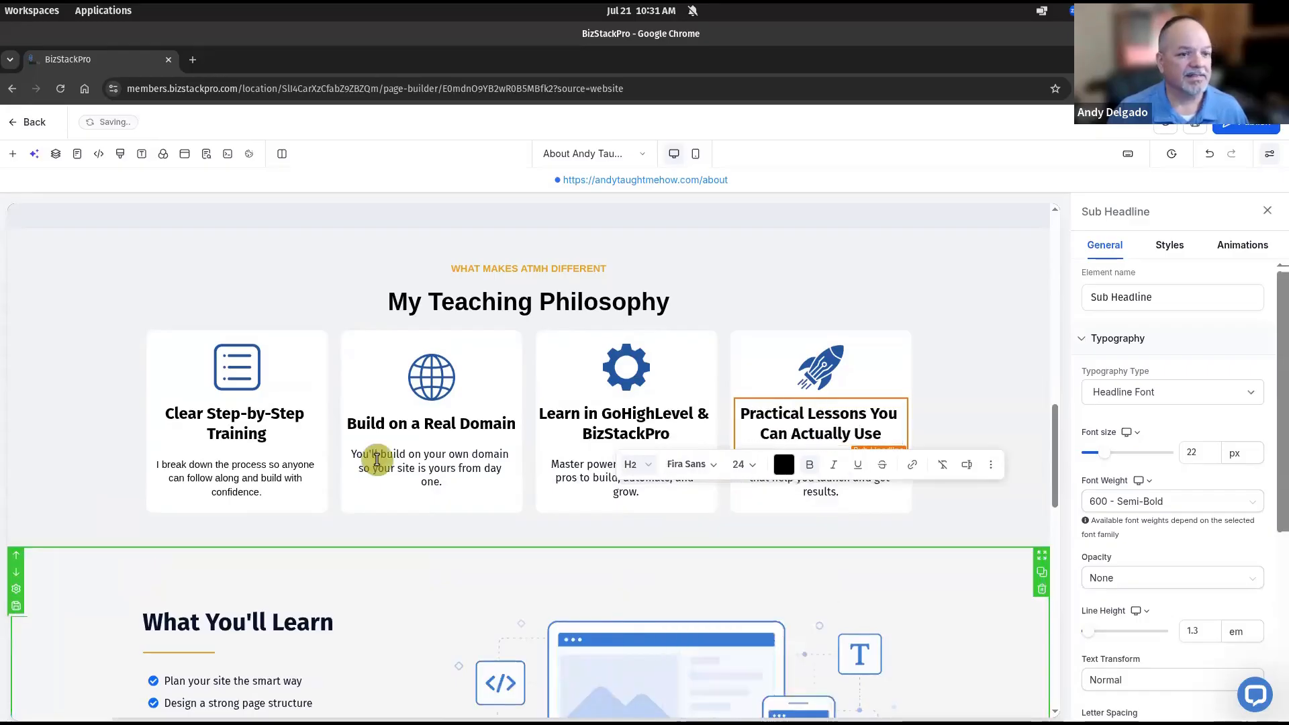
# Apply Fira Sans to the first and second cards' paragraphs
pyautogui.click(251, 470)
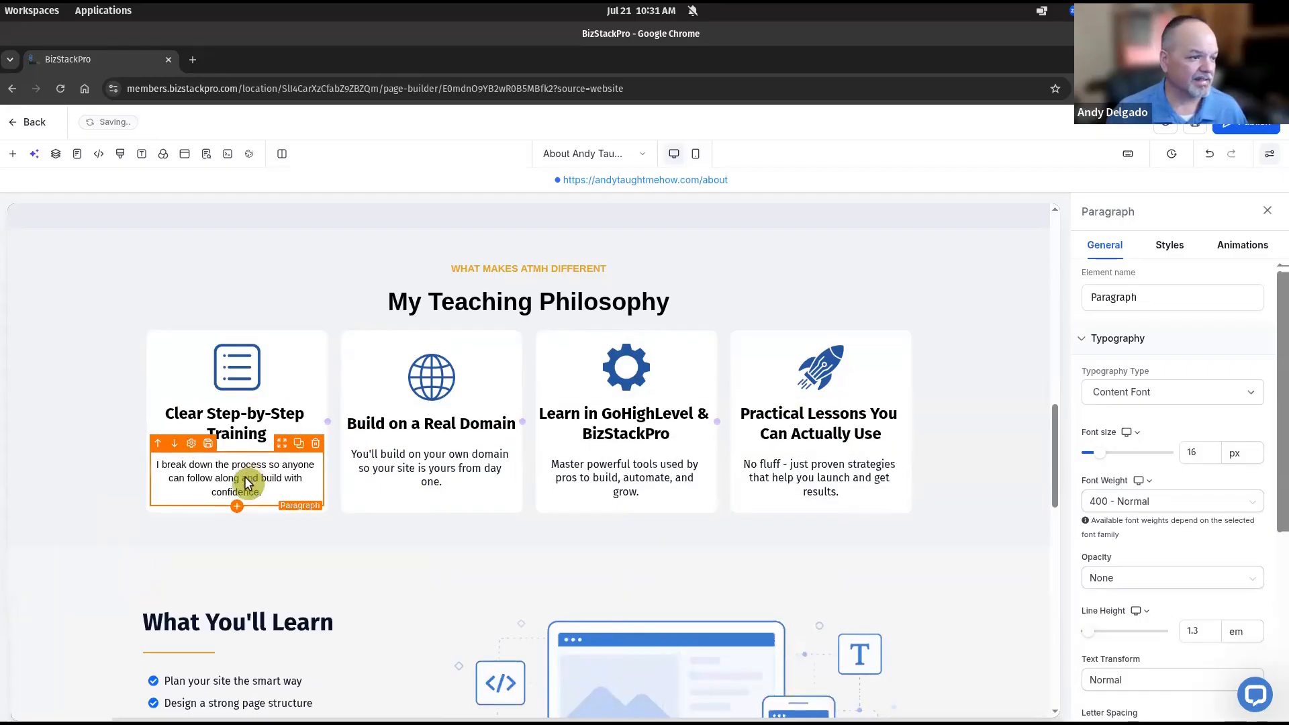
pyautogui.tripleClick(245, 475)
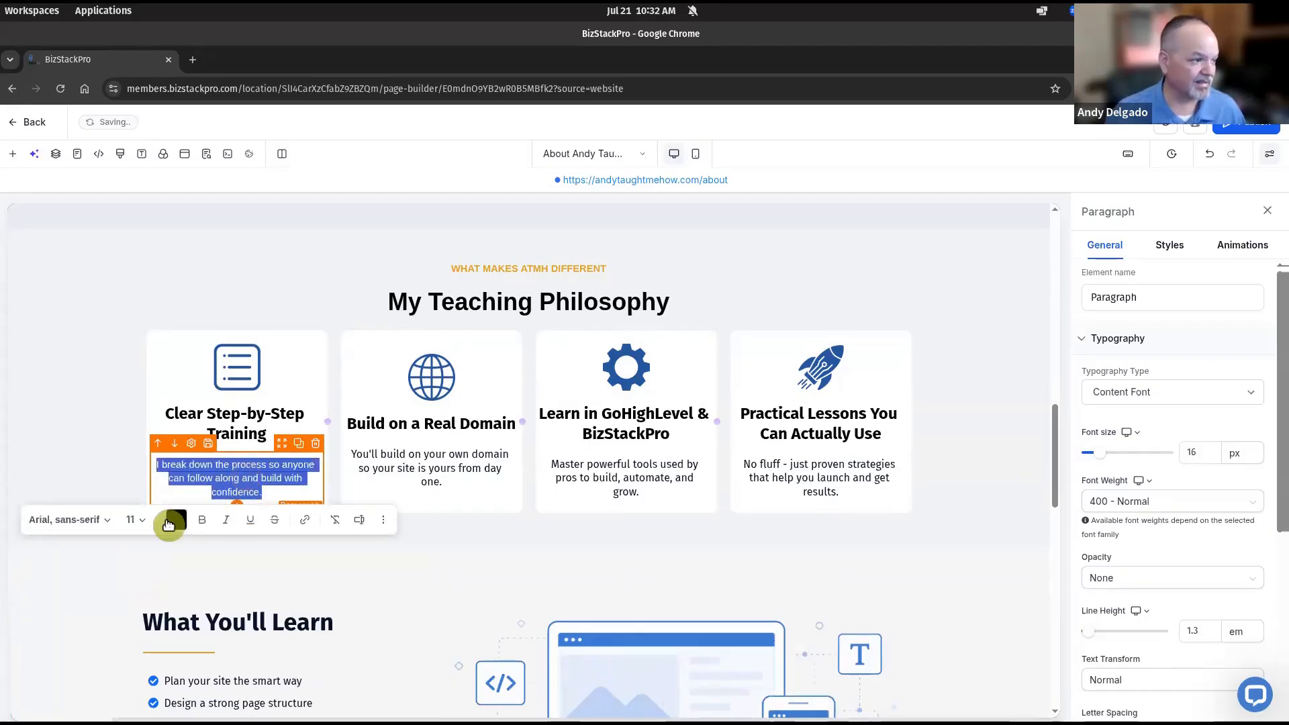
pyautogui.click(108, 519)
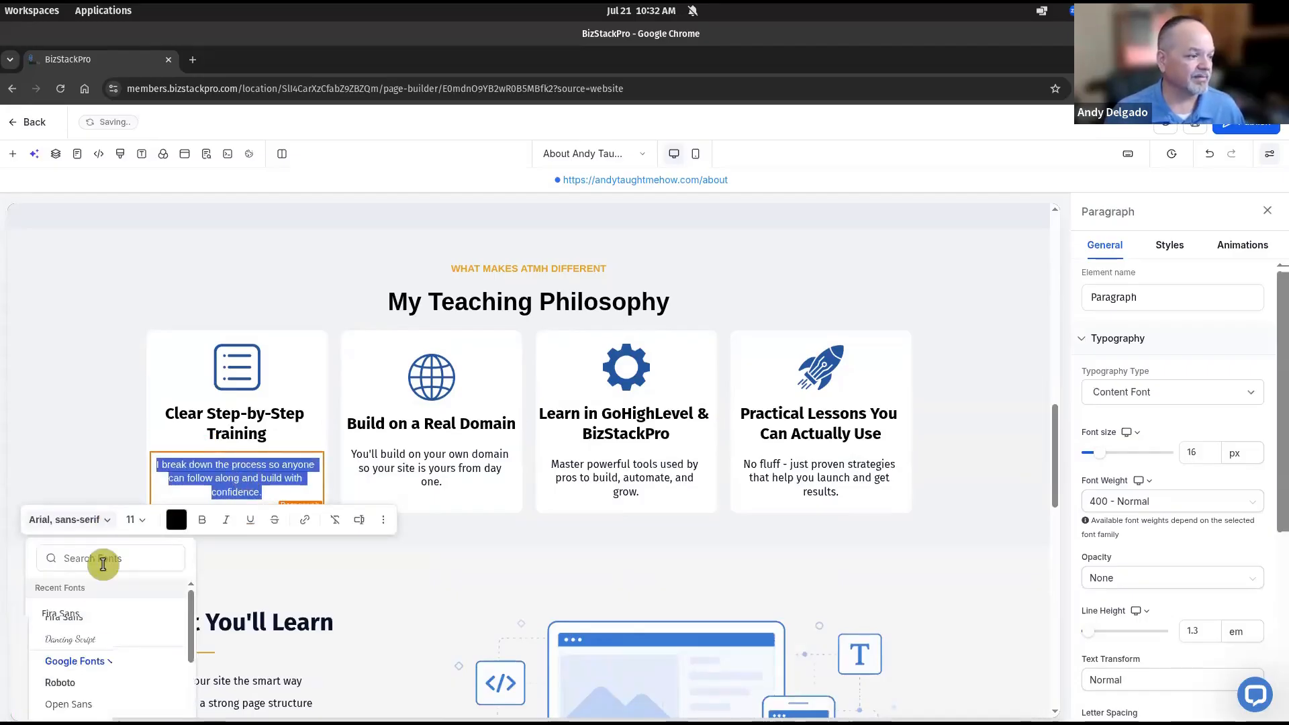
pyautogui.click(95, 616)
pyautogui.click(426, 463)
pyautogui.tripleClick(430, 468)
pyautogui.click(275, 510)
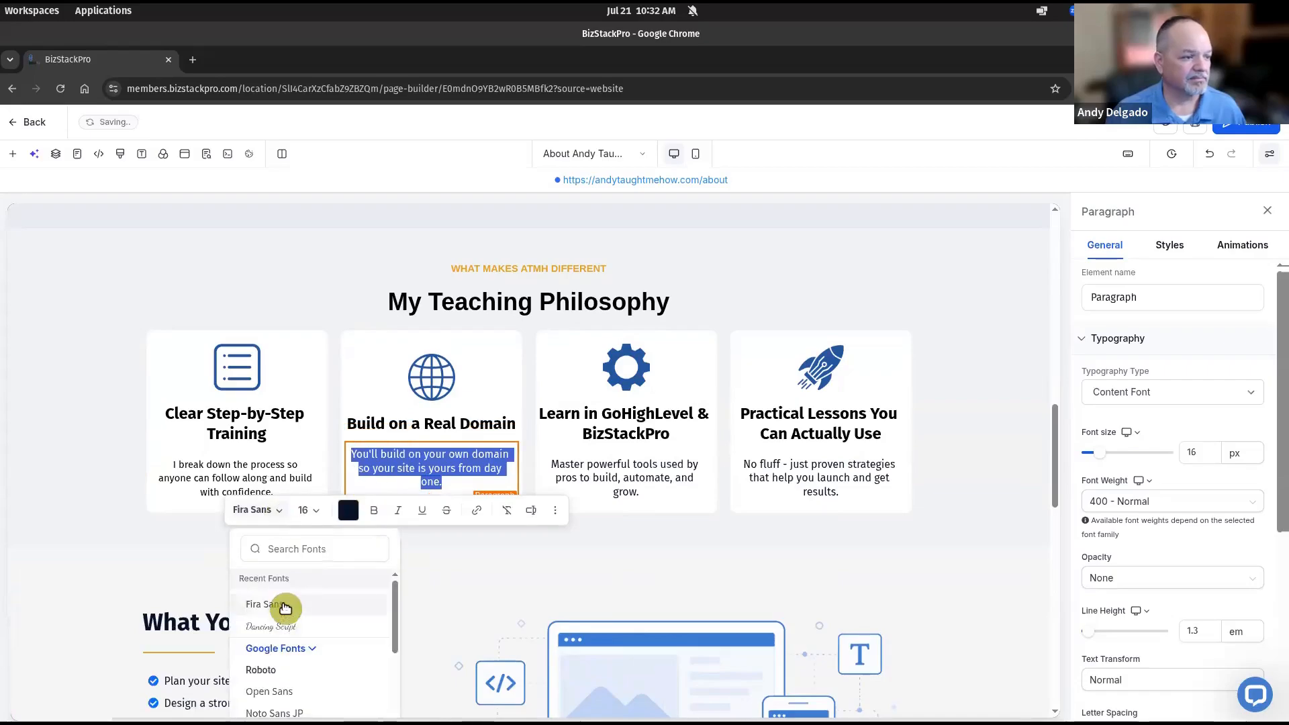
pyautogui.click(268, 604)
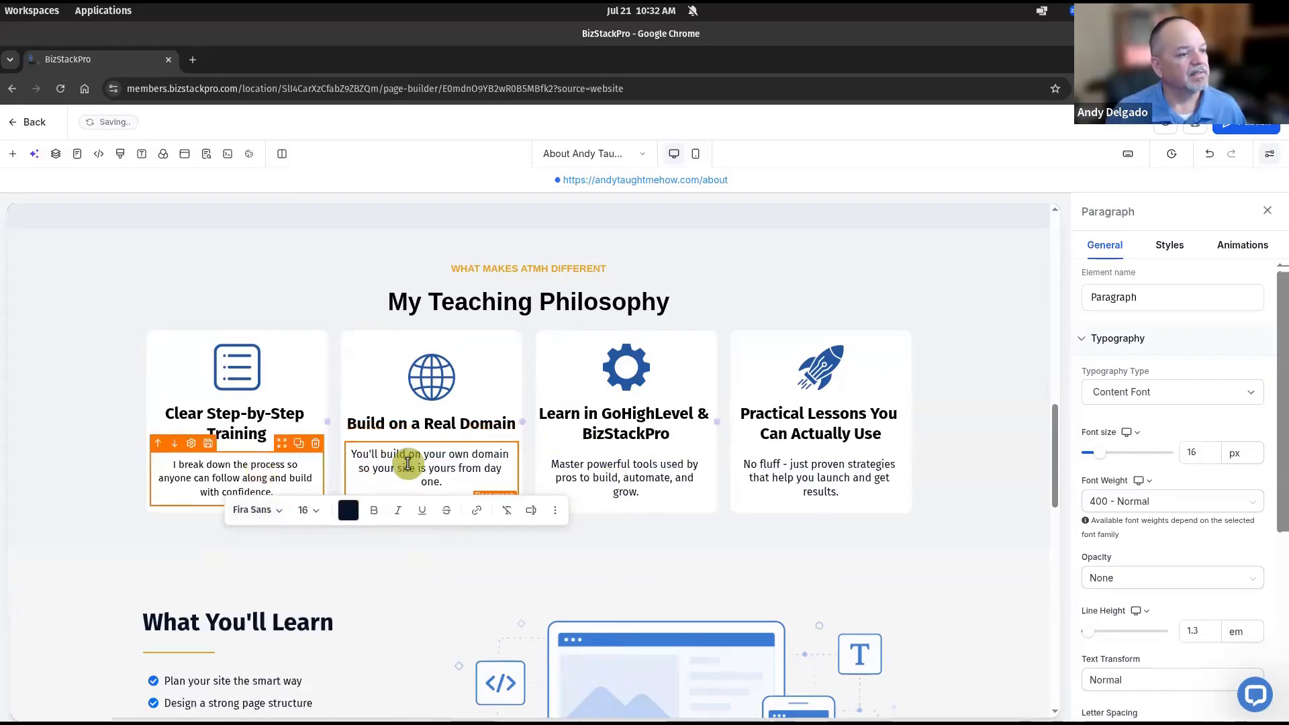
# Set the first card's paragraph text size to 16
pyautogui.click(244, 473)
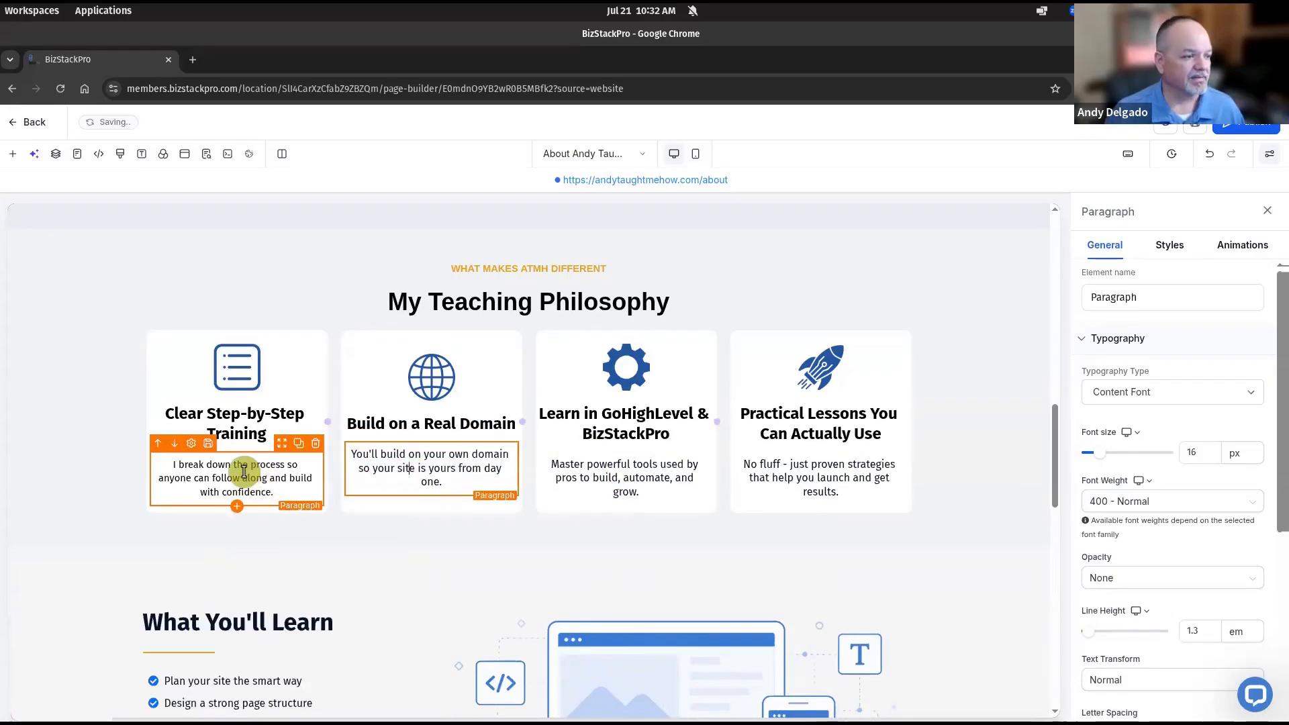
pyautogui.tripleClick(244, 473)
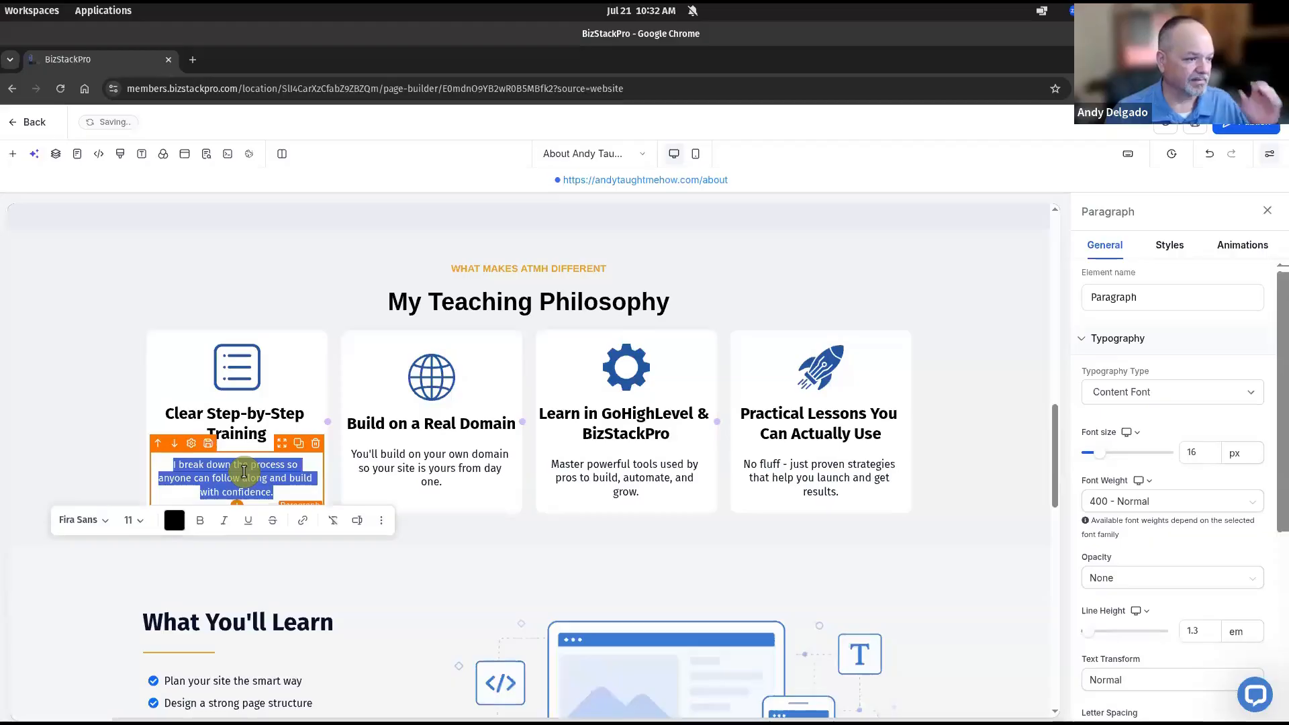
pyautogui.click(137, 525)
pyautogui.click(144, 667)
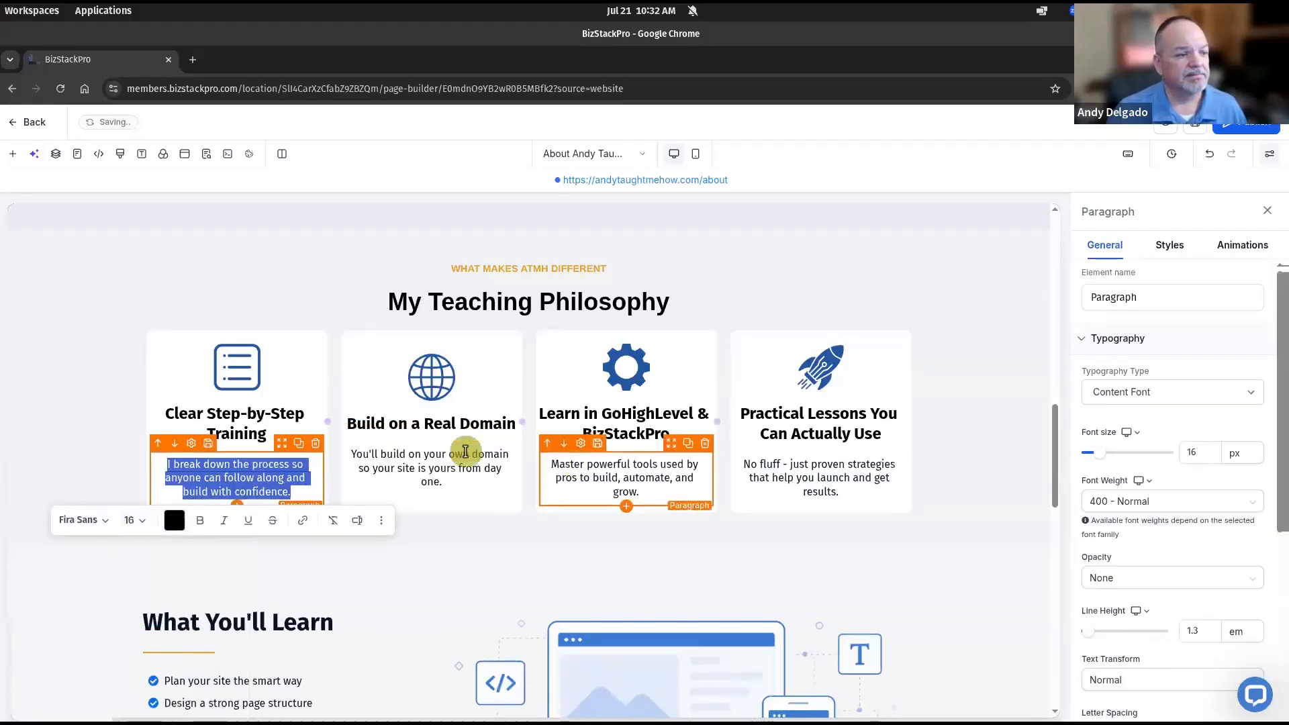
pyautogui.tripleClick(623, 474)
pyautogui.click(772, 464)
pyautogui.tripleClick(773, 463)
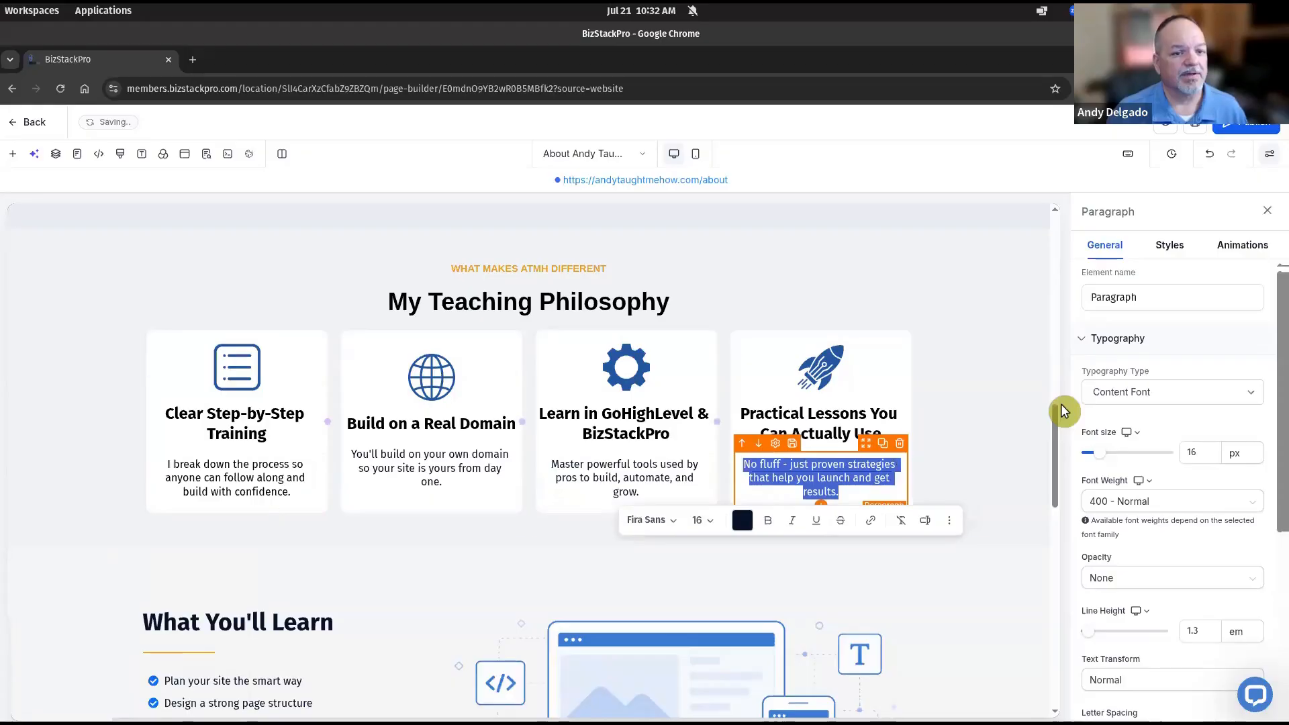
pyautogui.click(1012, 411)
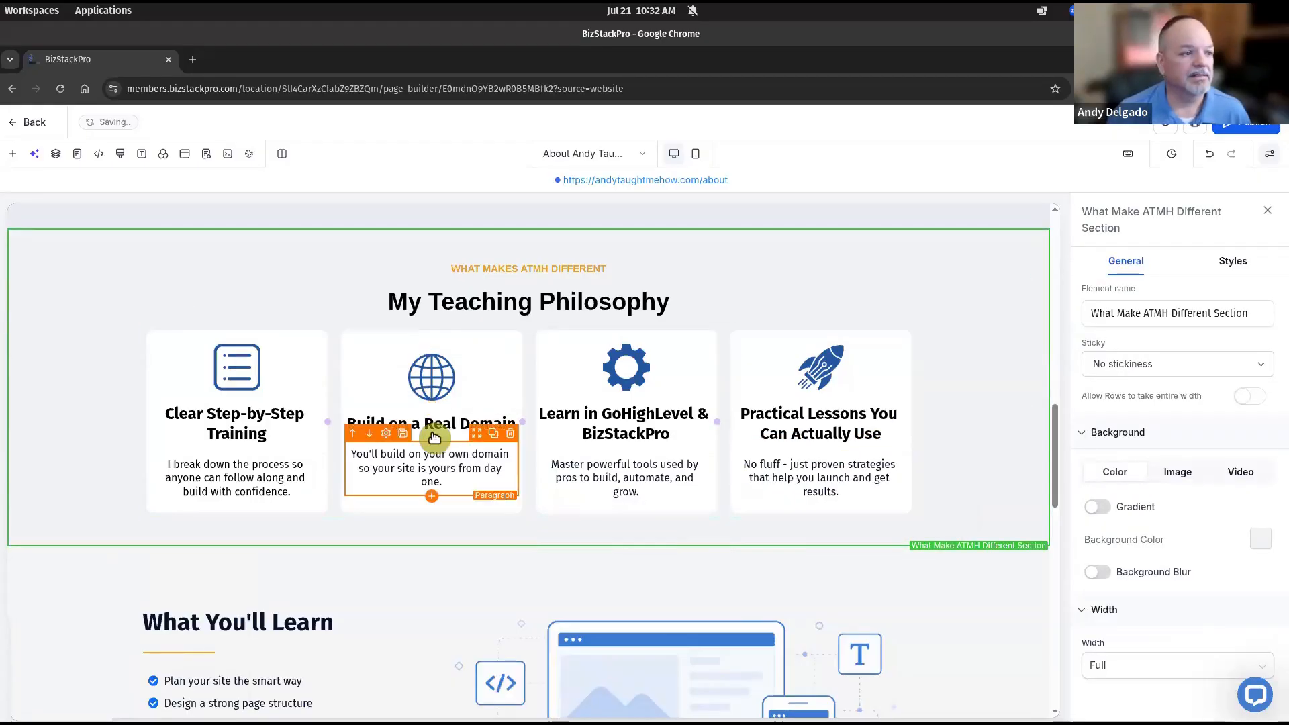
# Give the Build on a Real Domain headline 10 px left and right padding
pyautogui.click(433, 431)
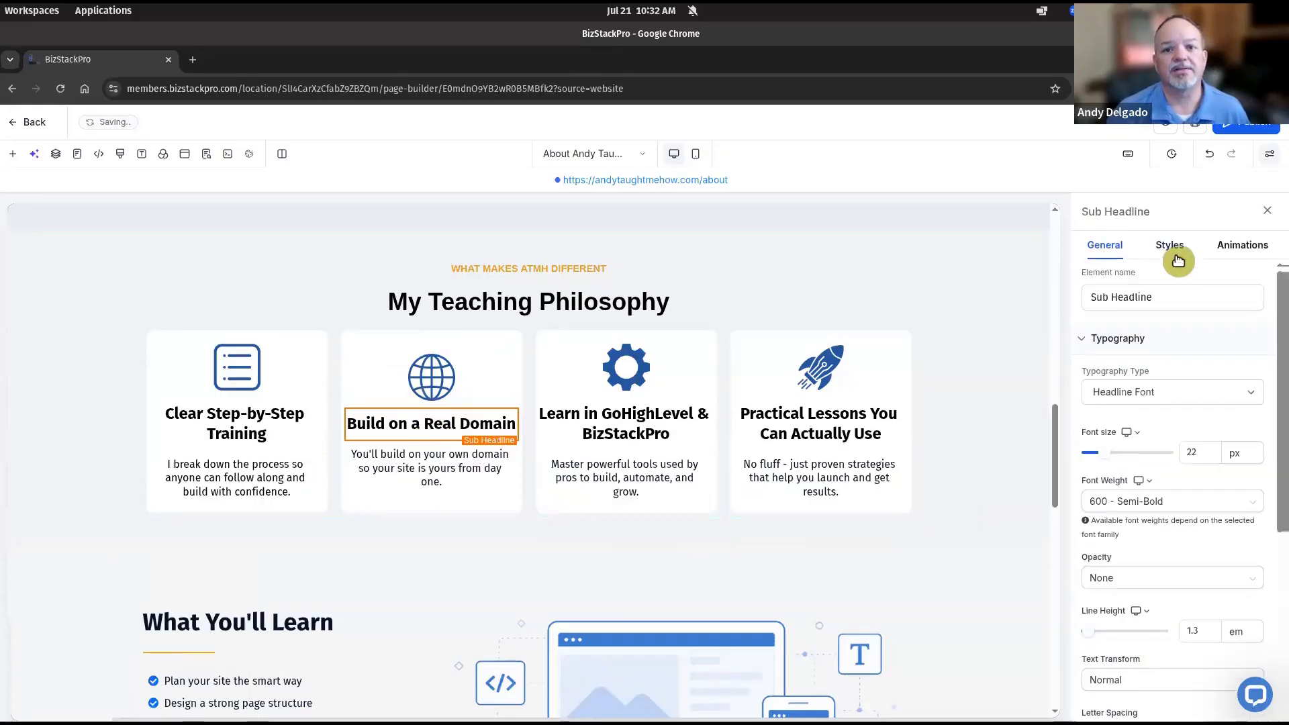
pyautogui.click(1178, 249)
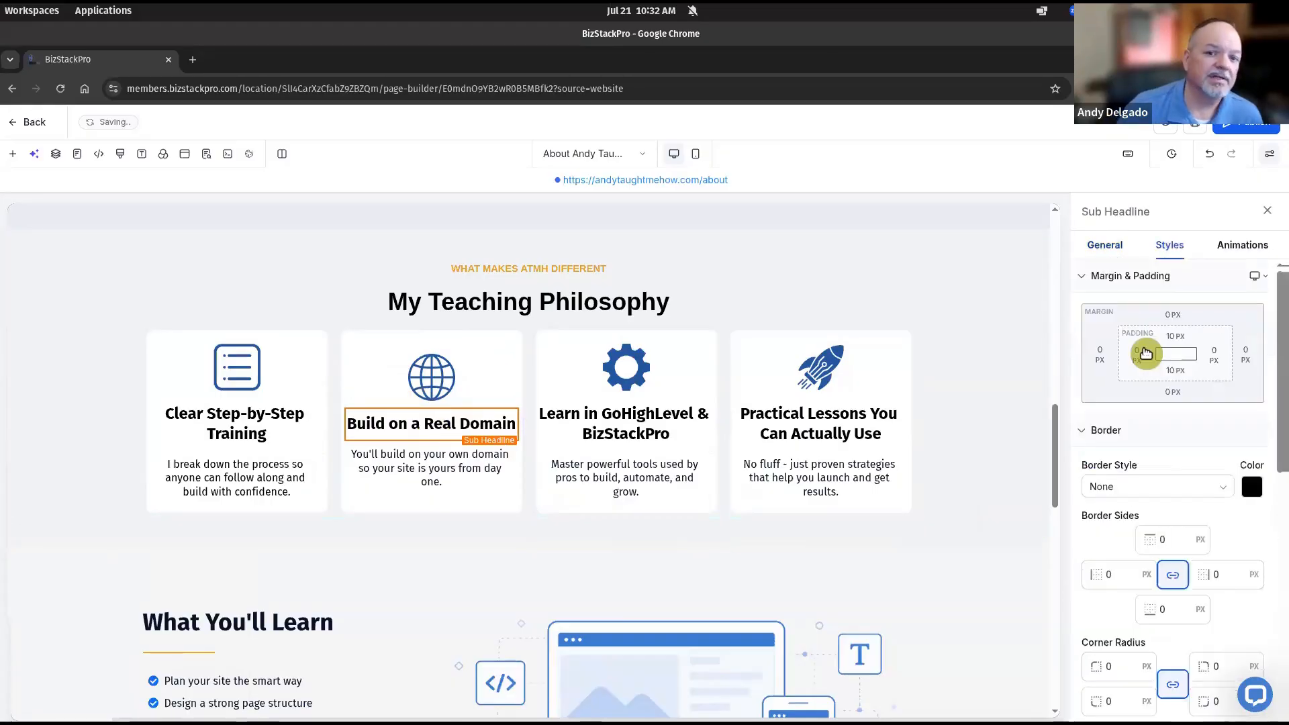
pyautogui.click(1138, 358)
pyautogui.click(1110, 432)
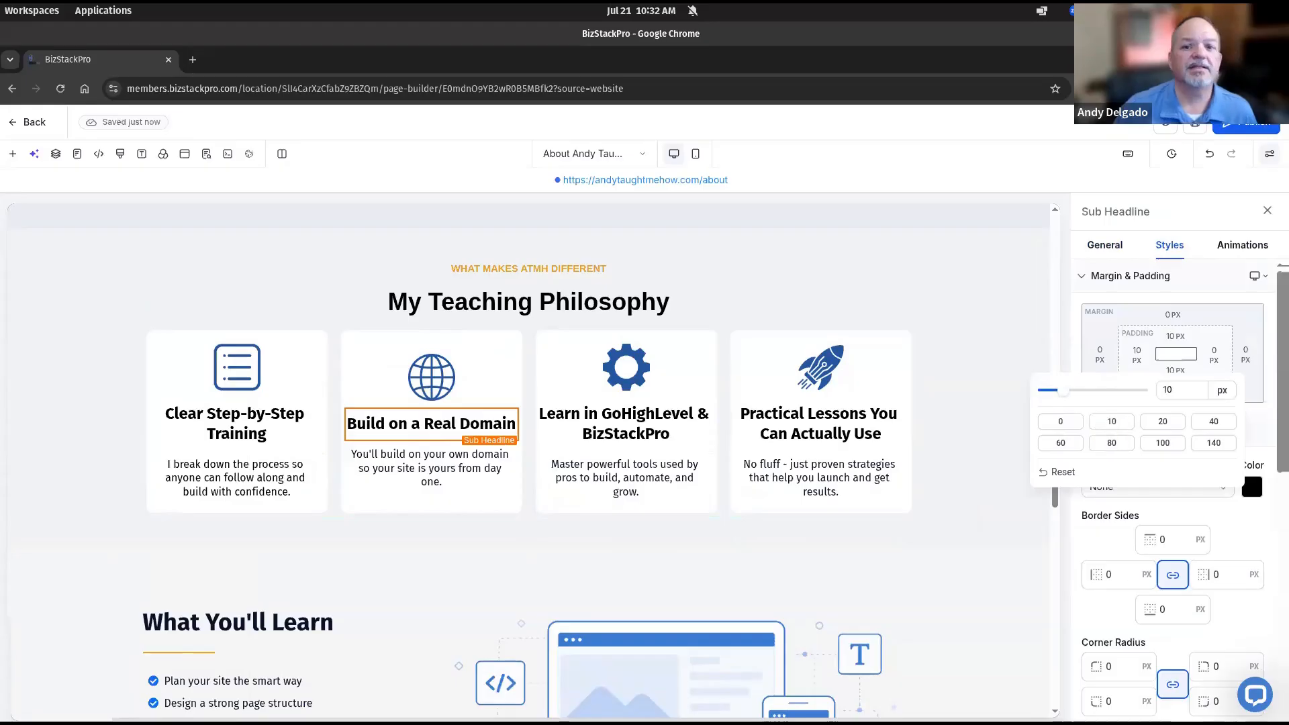
pyautogui.click(1215, 357)
pyautogui.click(1096, 426)
pyautogui.click(996, 322)
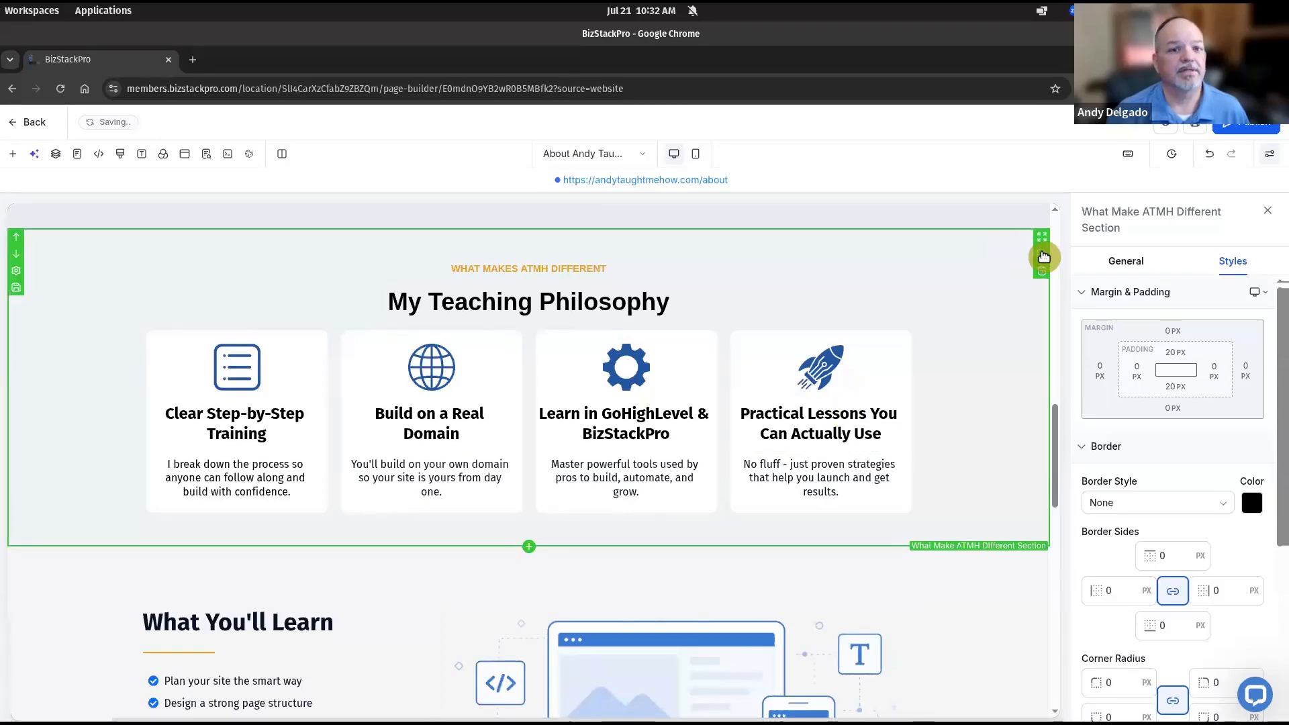
# Duplicate the My Teaching Philosophy section and give the copy a custom e6eaff background colour
pyautogui.click(1044, 256)
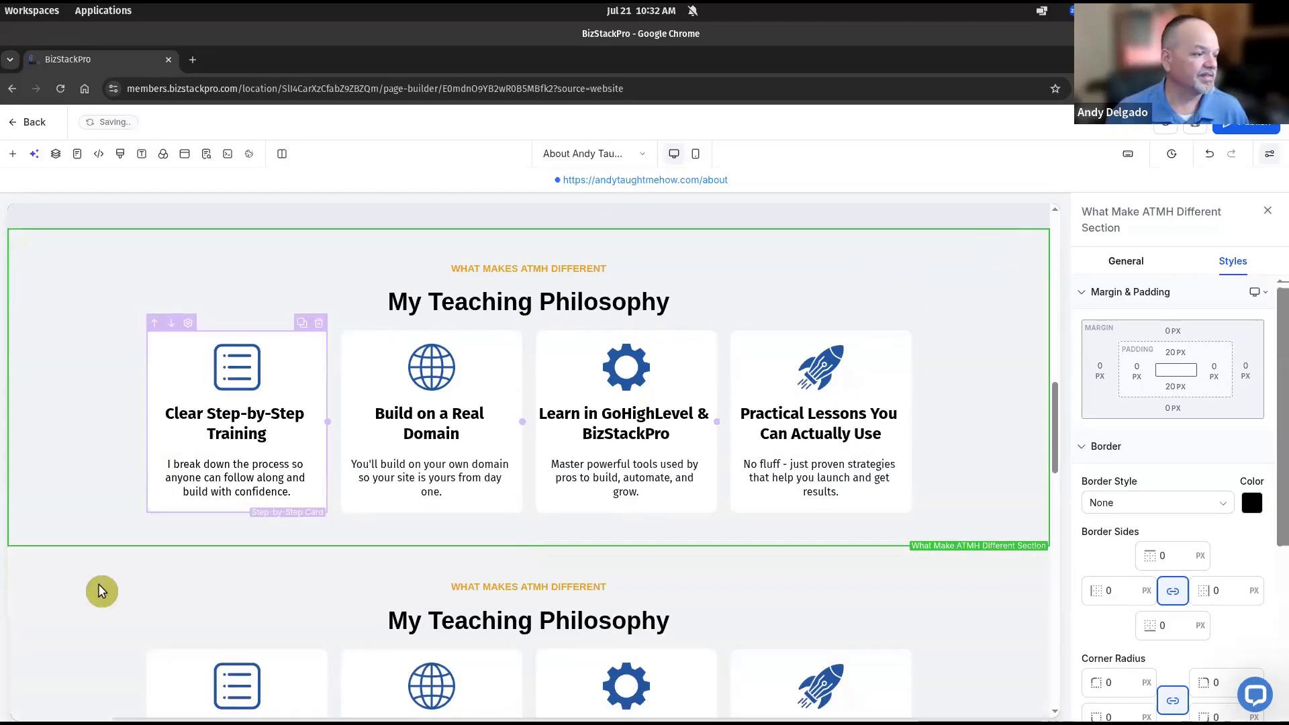
pyautogui.click(53, 581)
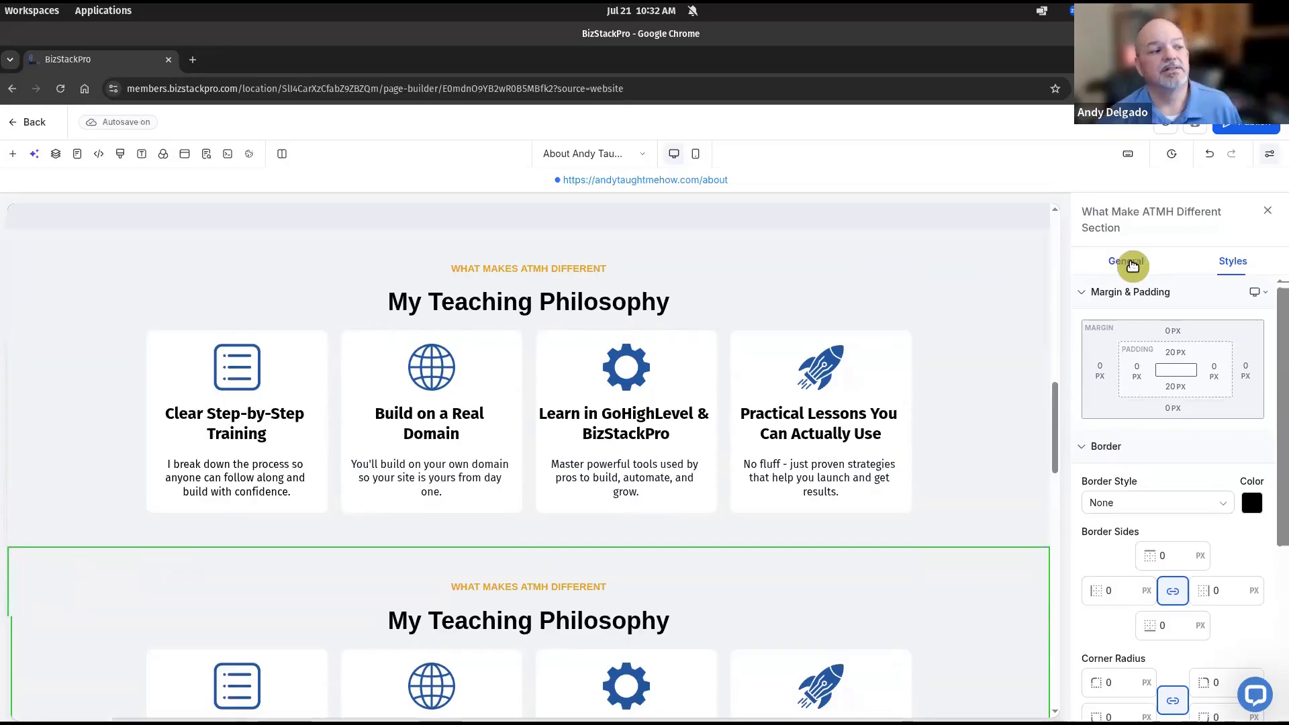
pyautogui.click(1133, 263)
pyautogui.click(1261, 539)
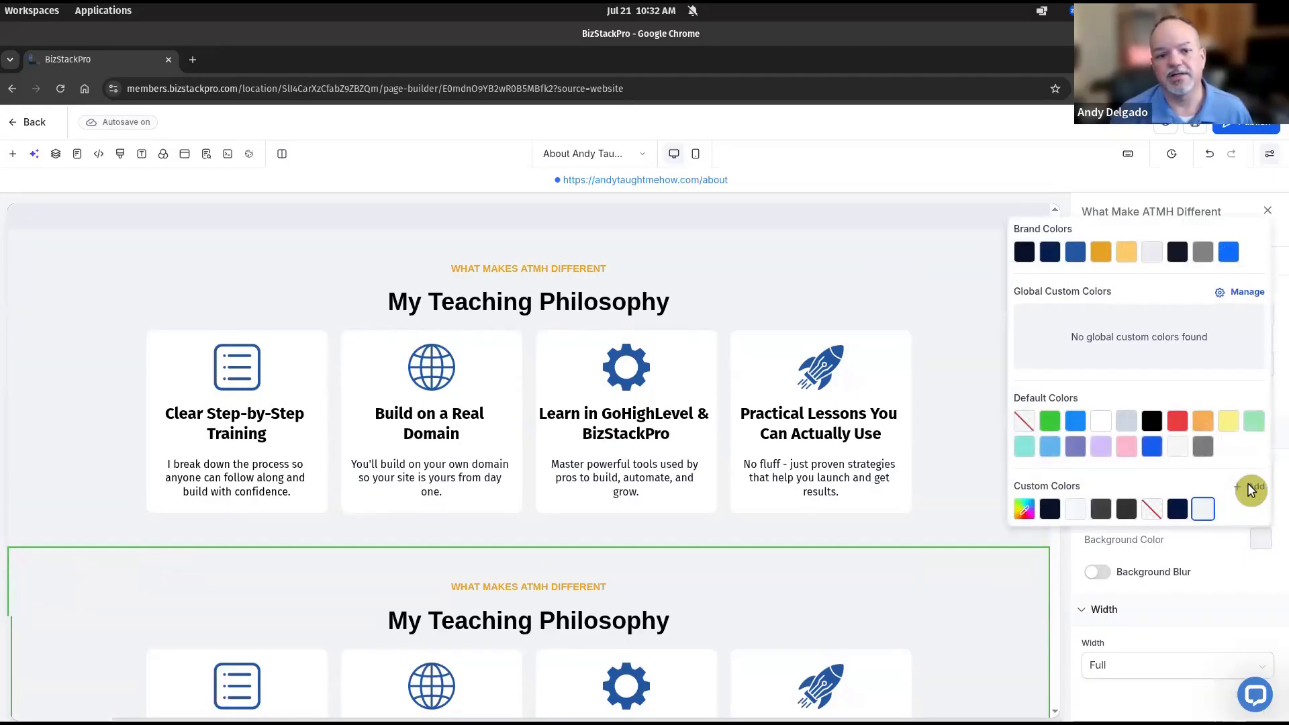
pyautogui.click(1242, 488)
pyautogui.click(1118, 490)
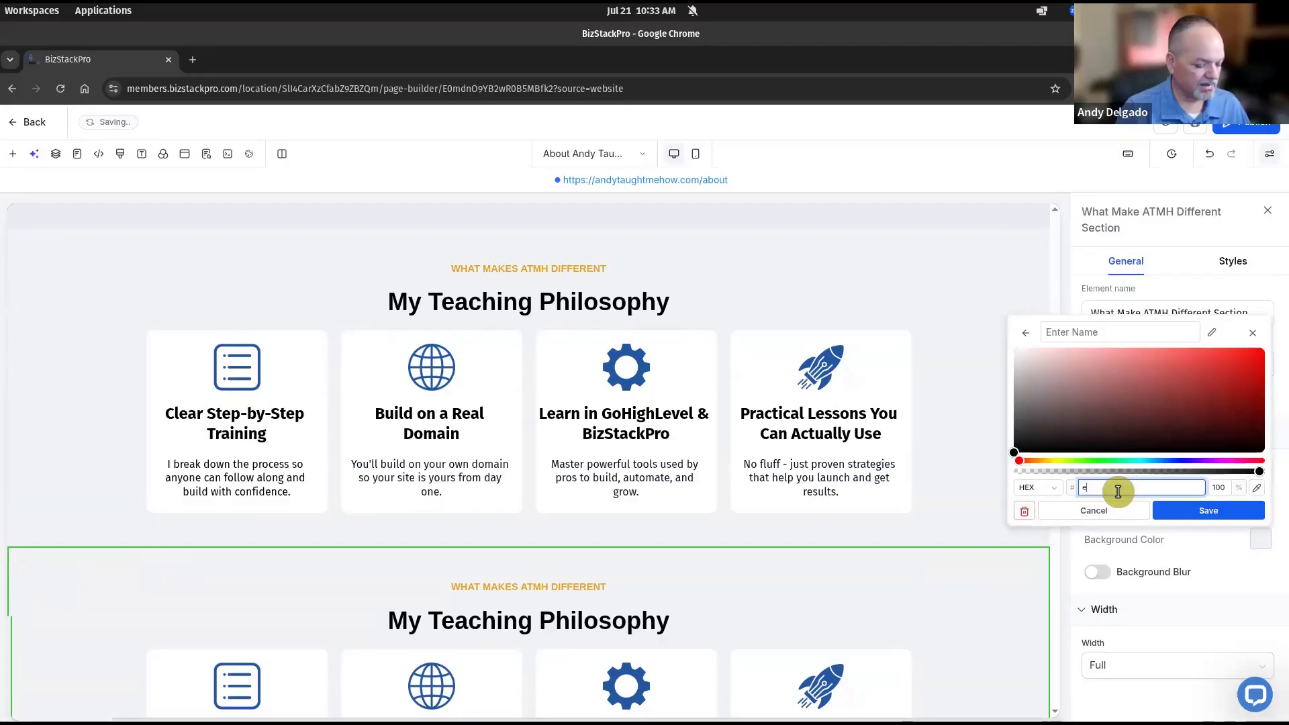
pyautogui.write('e6eaff')
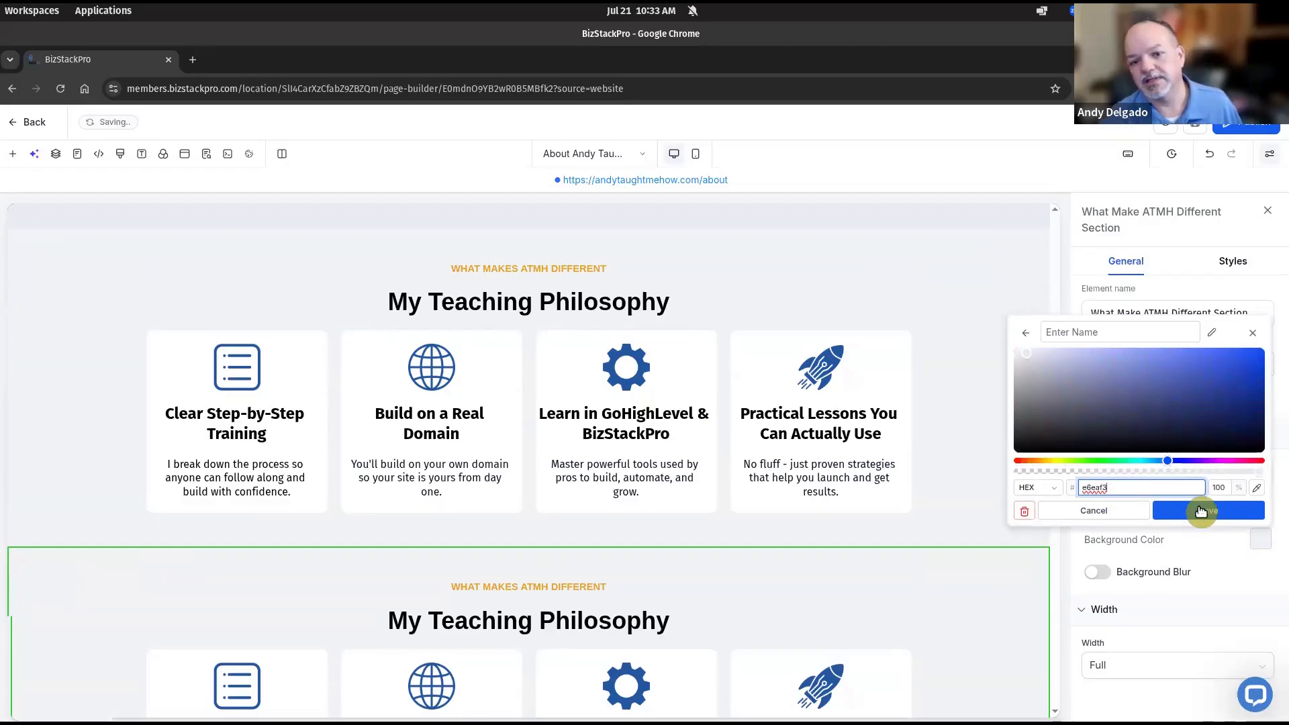
pyautogui.click(1235, 512)
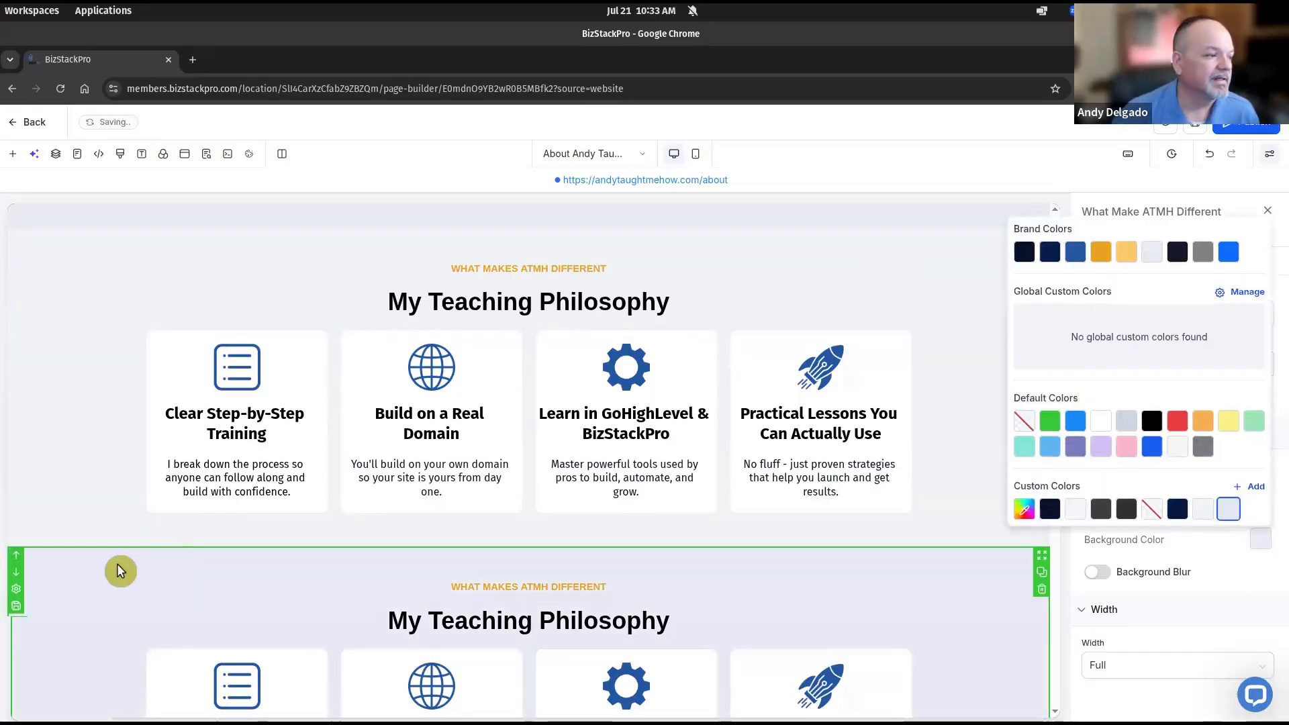
# Change the tinted section's label to 'WHO THIS IS FOR'
pyautogui.scroll(-2, 104, 470)
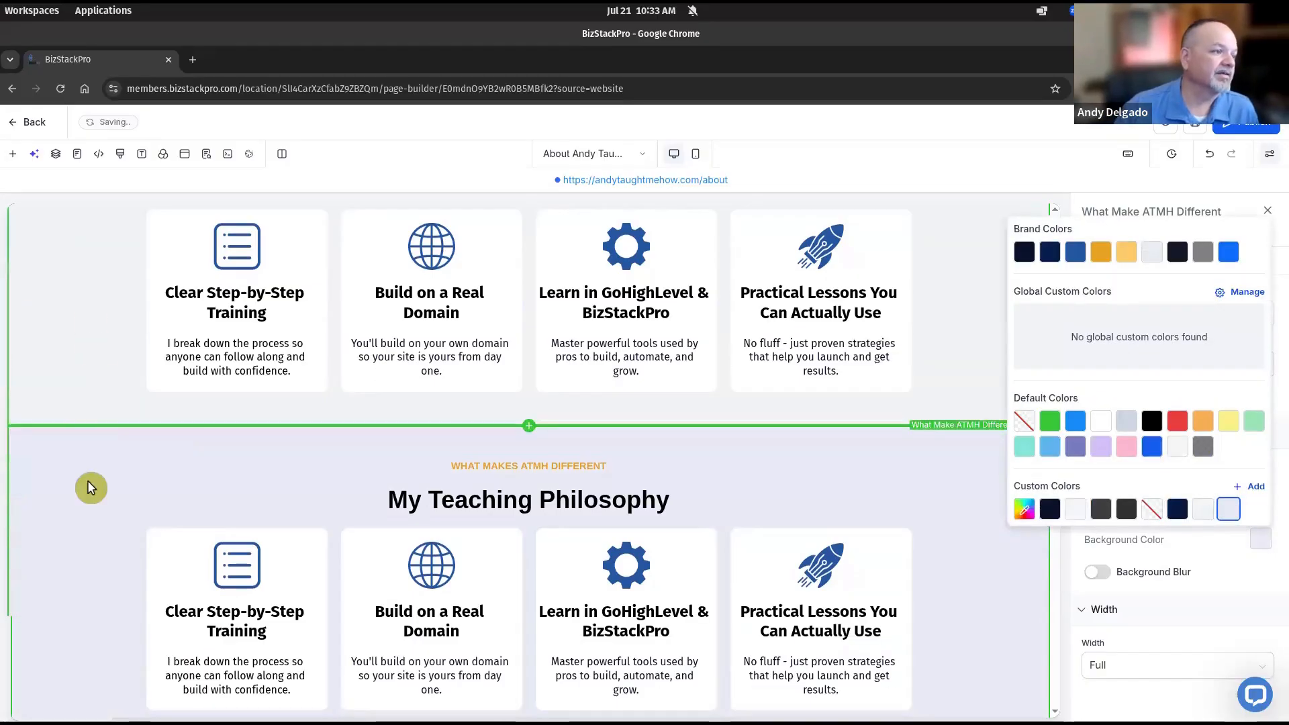
pyautogui.scroll(-1, 103, 484)
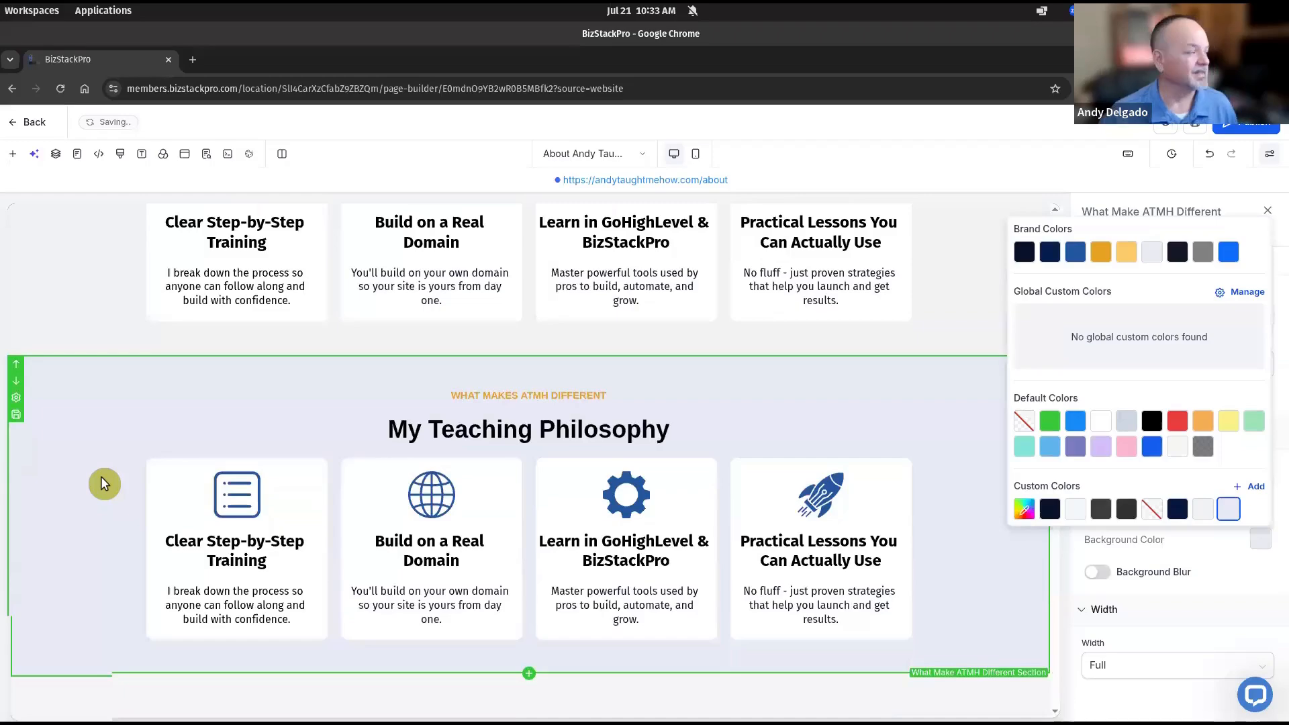
pyautogui.click(562, 393)
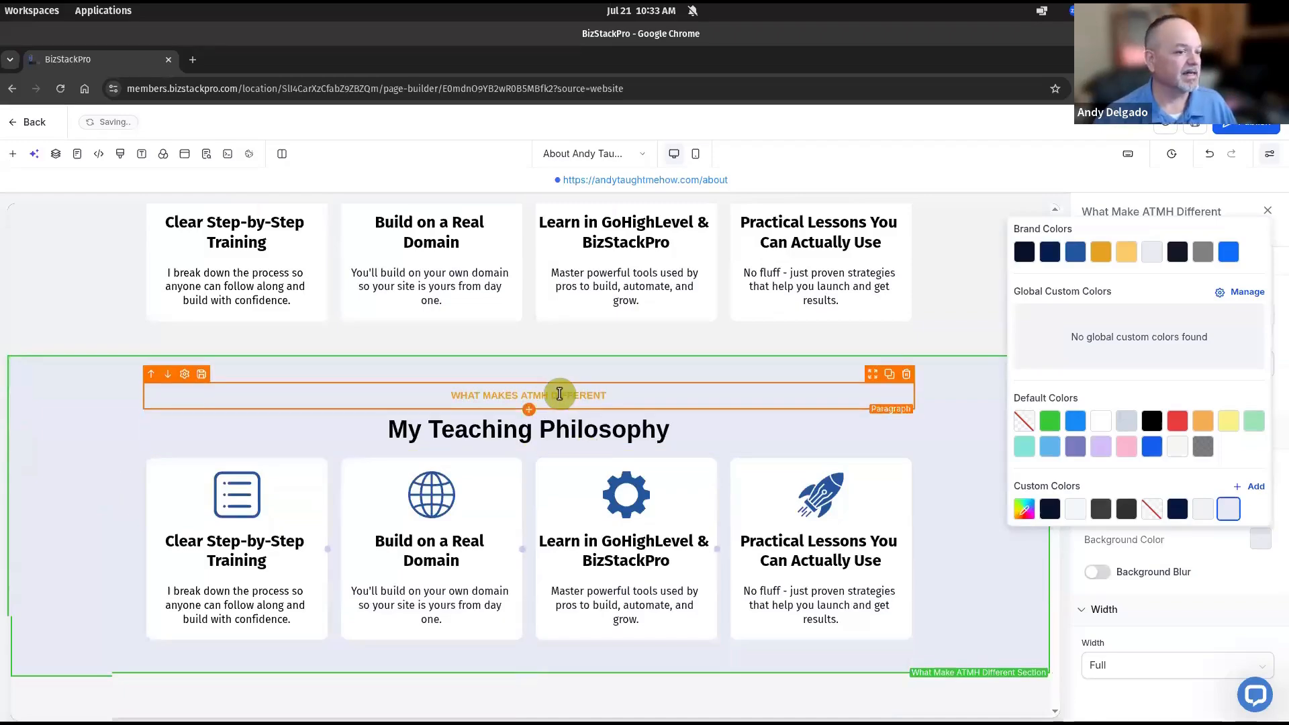
pyautogui.scroll(1, 562, 395)
pyautogui.scroll(4, 562, 395)
pyautogui.scroll(-4, 562, 394)
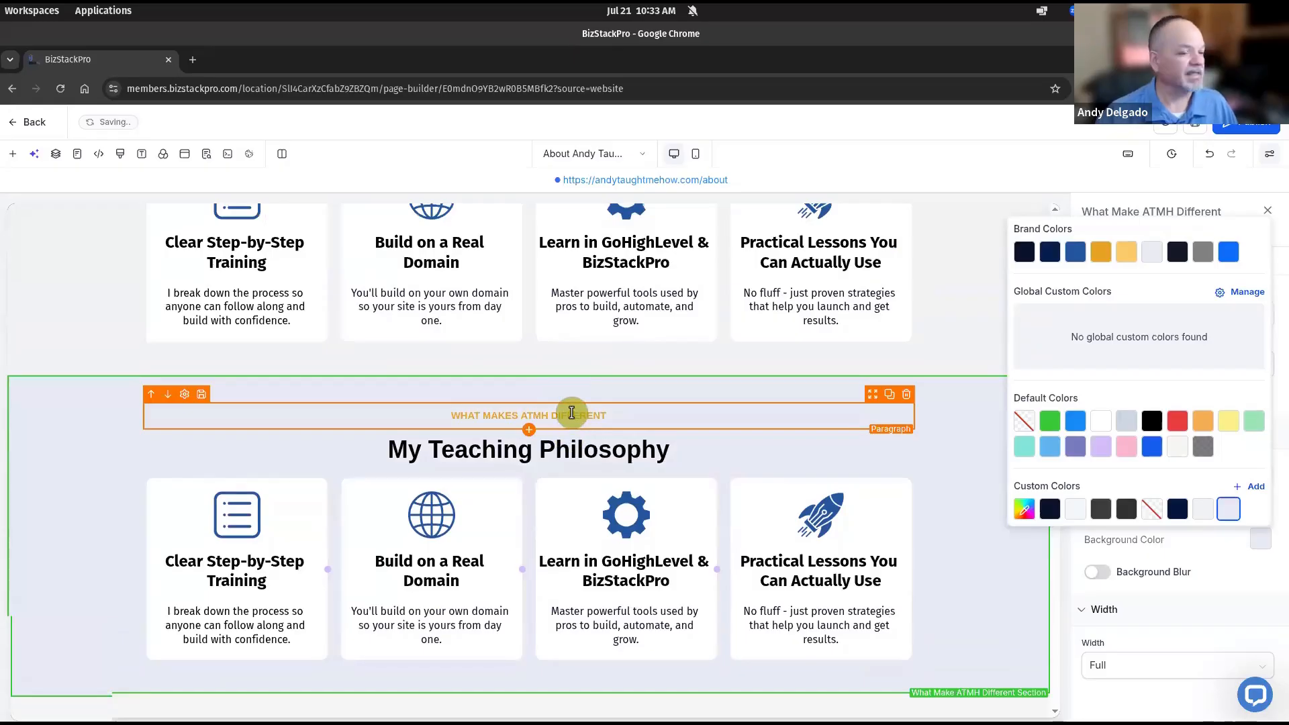
pyautogui.click(572, 412)
pyautogui.tripleClick(572, 413)
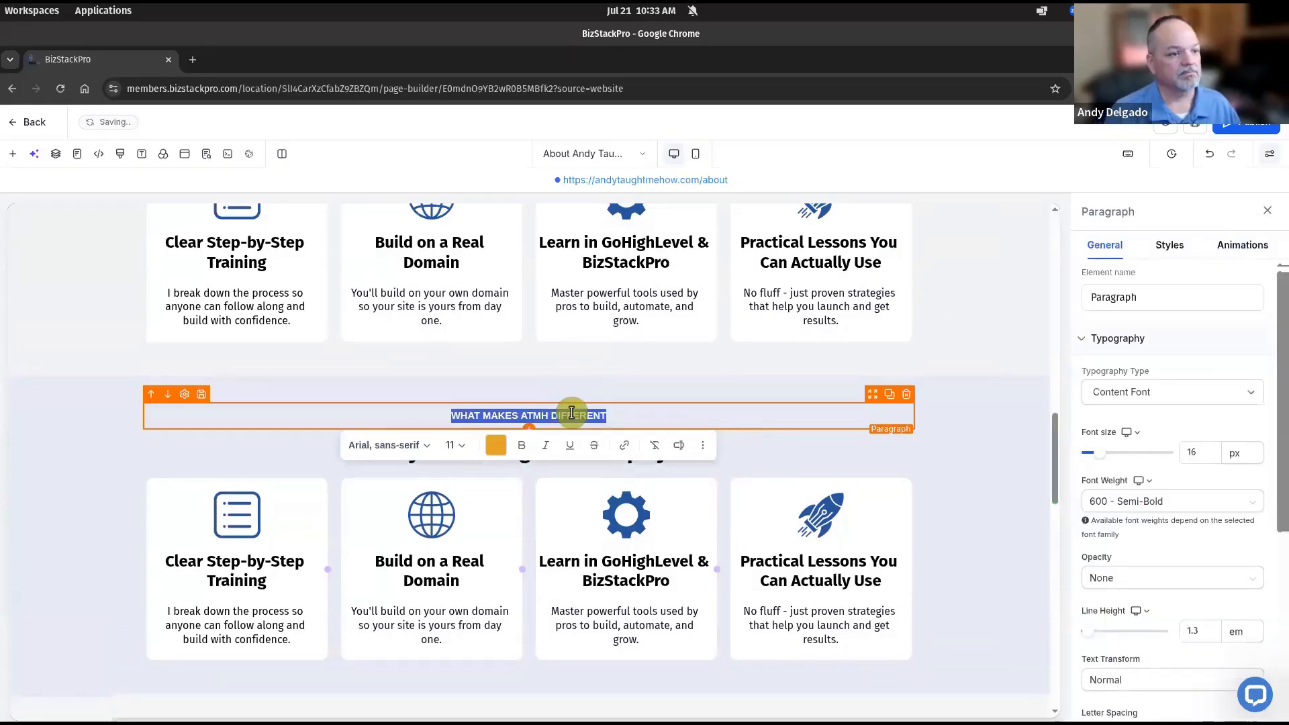
pyautogui.write('WHO THIS IS FOR')
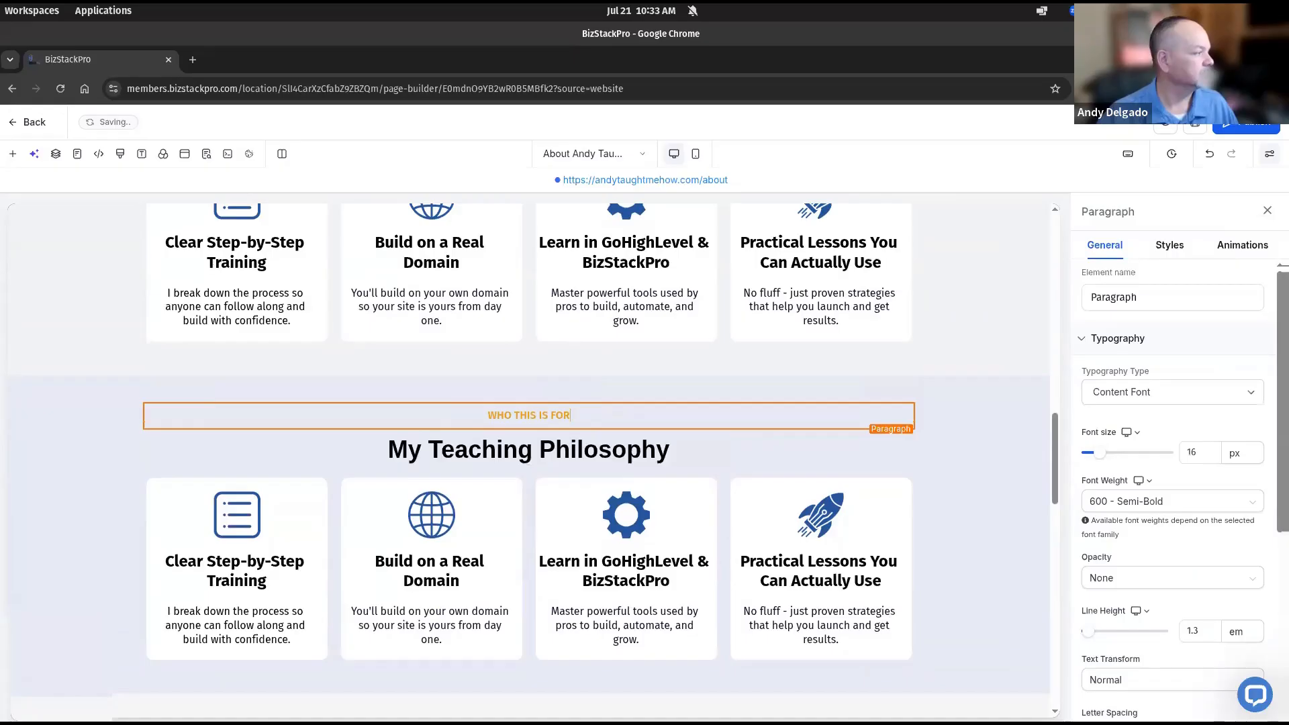
# Replace the heading with 'This Training is Perfect For You If...' and set it in Fira Sans
pyautogui.click(490, 447)
pyautogui.doubleClick(490, 447)
pyautogui.tripleClick(490, 446)
pyautogui.write('This Training Is Perfect For You If...')
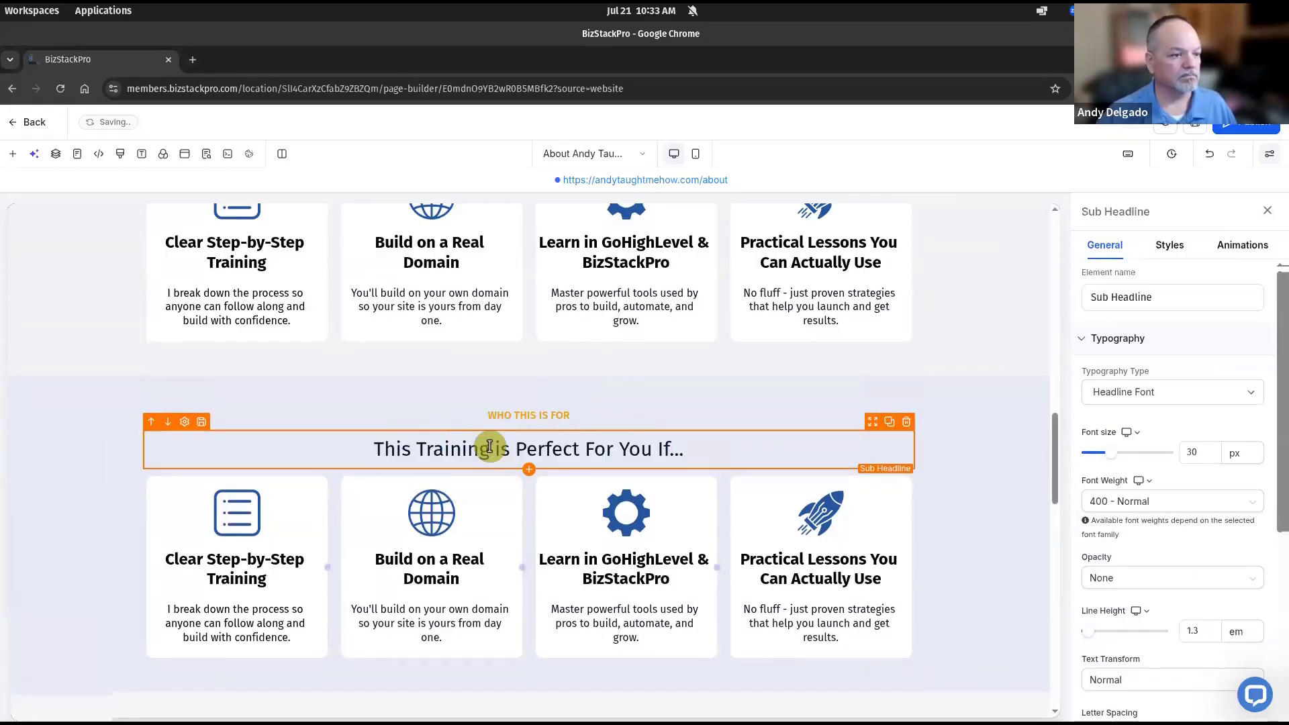
pyautogui.scroll(4, 490, 445)
pyautogui.tripleClick(495, 439)
pyautogui.click(448, 469)
pyautogui.click(432, 563)
pyautogui.scroll(-3, 522, 591)
pyautogui.tripleClick(496, 547)
pyautogui.scroll(-3, 74, 563)
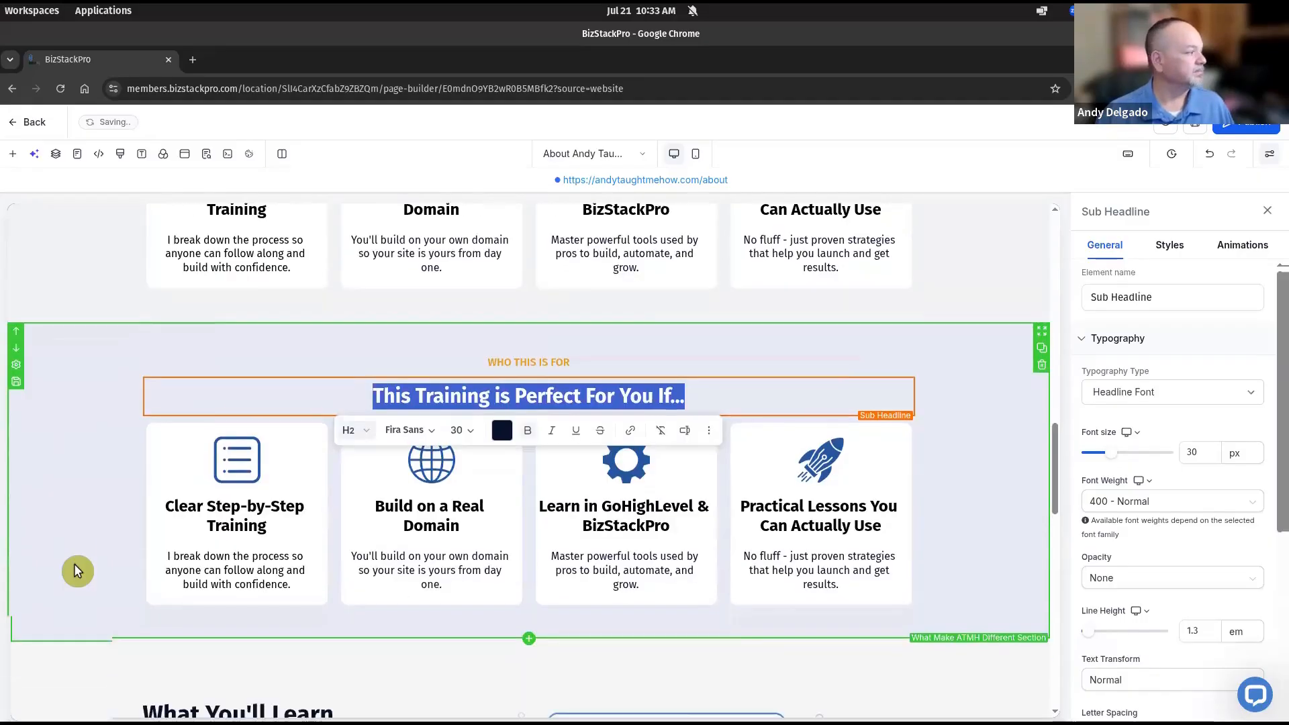
# Bring the About page mockup into view and pan to the Who This Is For cards
pyautogui.click(225, 433)
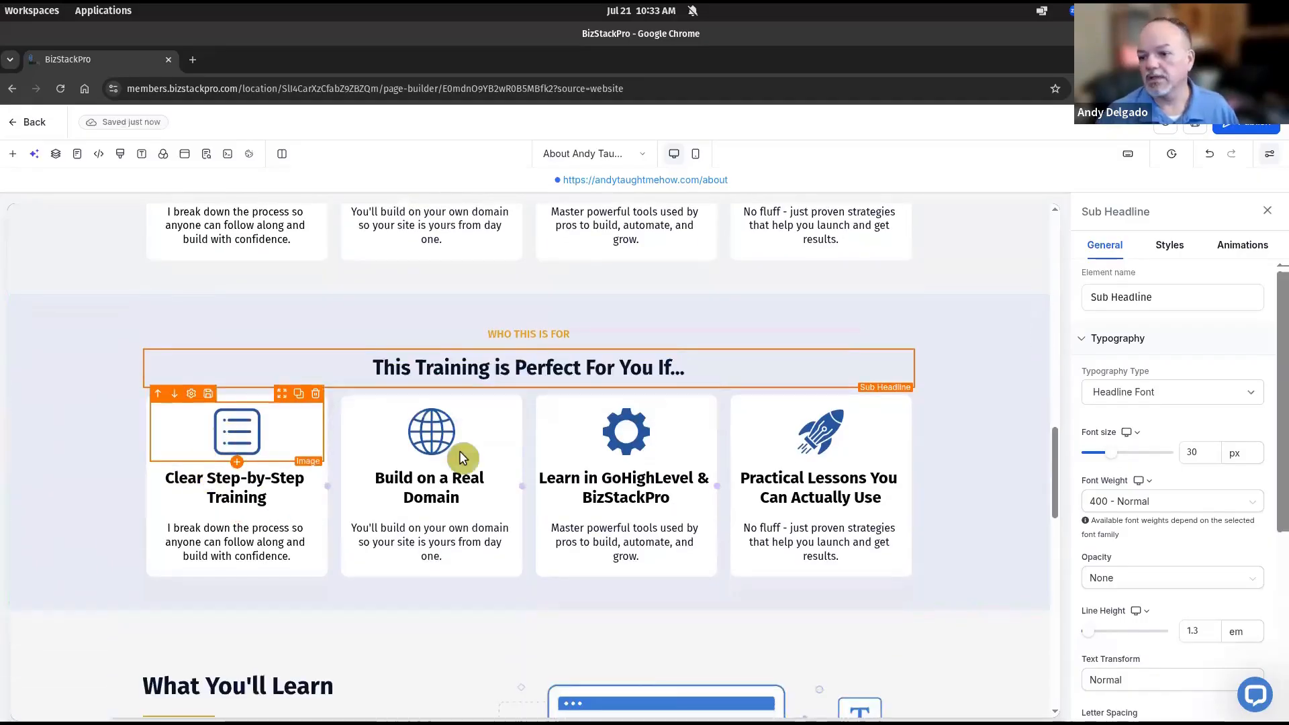
pyautogui.moveTo(1288, 147); pyautogui.dragTo(598, 89)
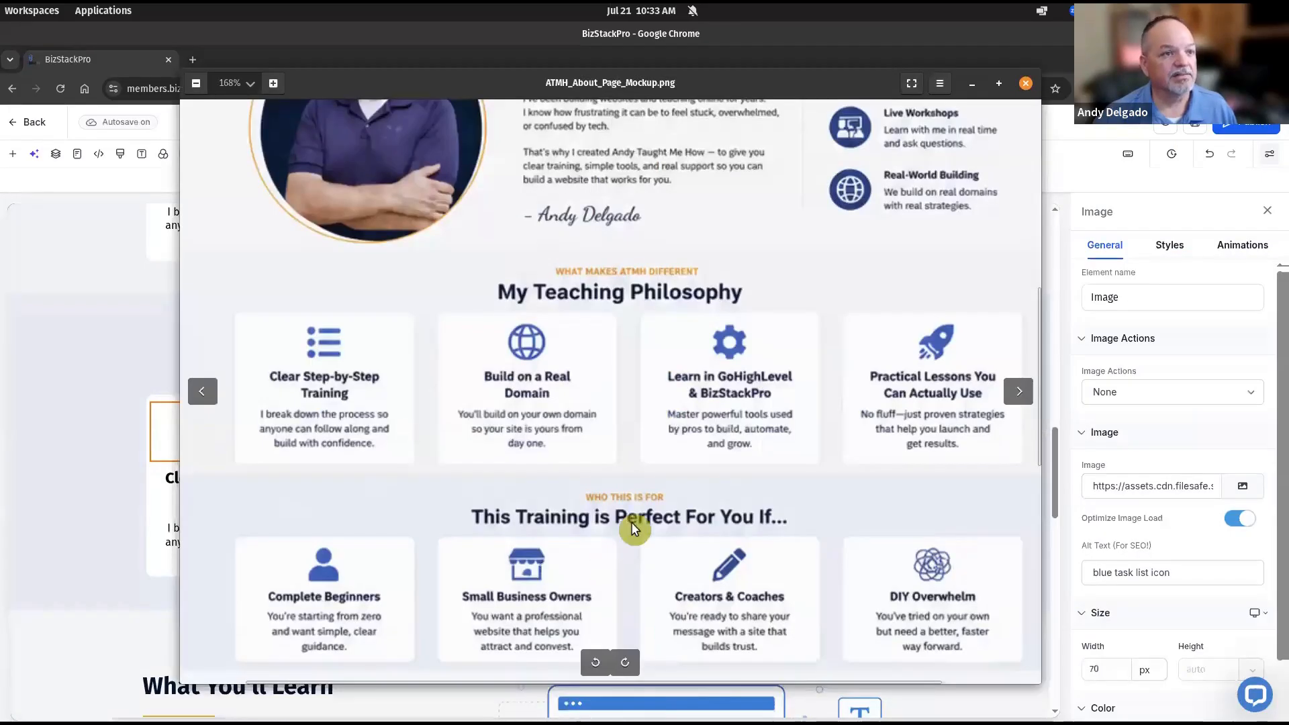
pyautogui.scroll(-1, 625, 526)
pyautogui.scroll(-1, 625, 526)
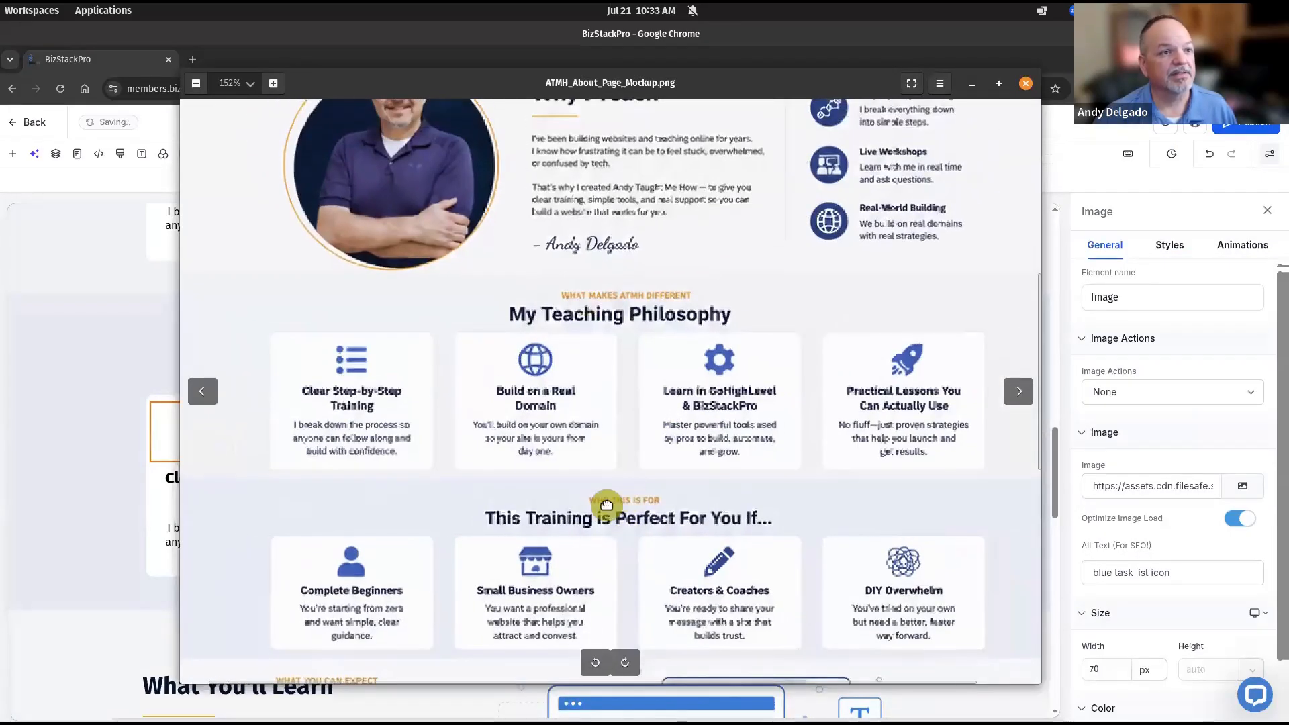
pyautogui.moveTo(661, 171)
pyautogui.mouseDown()
pyautogui.moveTo(673, 468)
pyautogui.moveTo(670, 177)
pyautogui.mouseUp()
pyautogui.moveTo(650, 403); pyautogui.dragTo(626, 317)
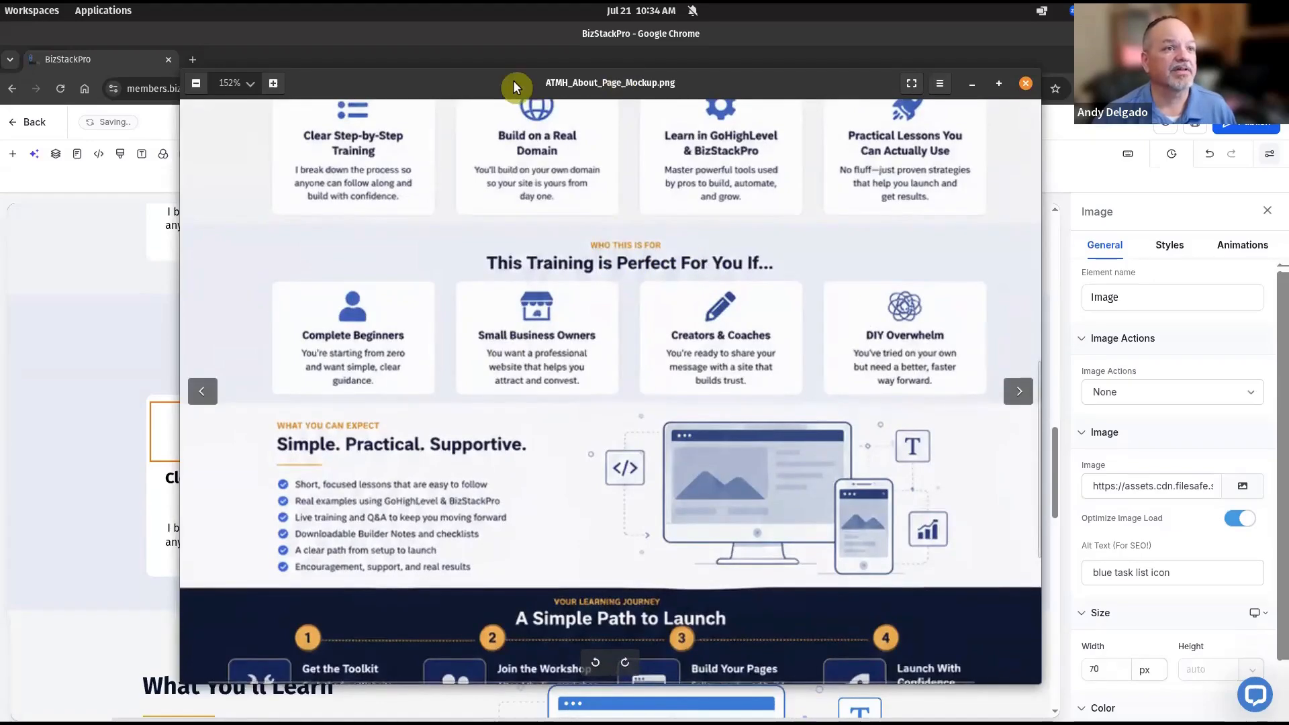
# Rename the tinted section to 'Who This Is For Section'
pyautogui.click(972, 83)
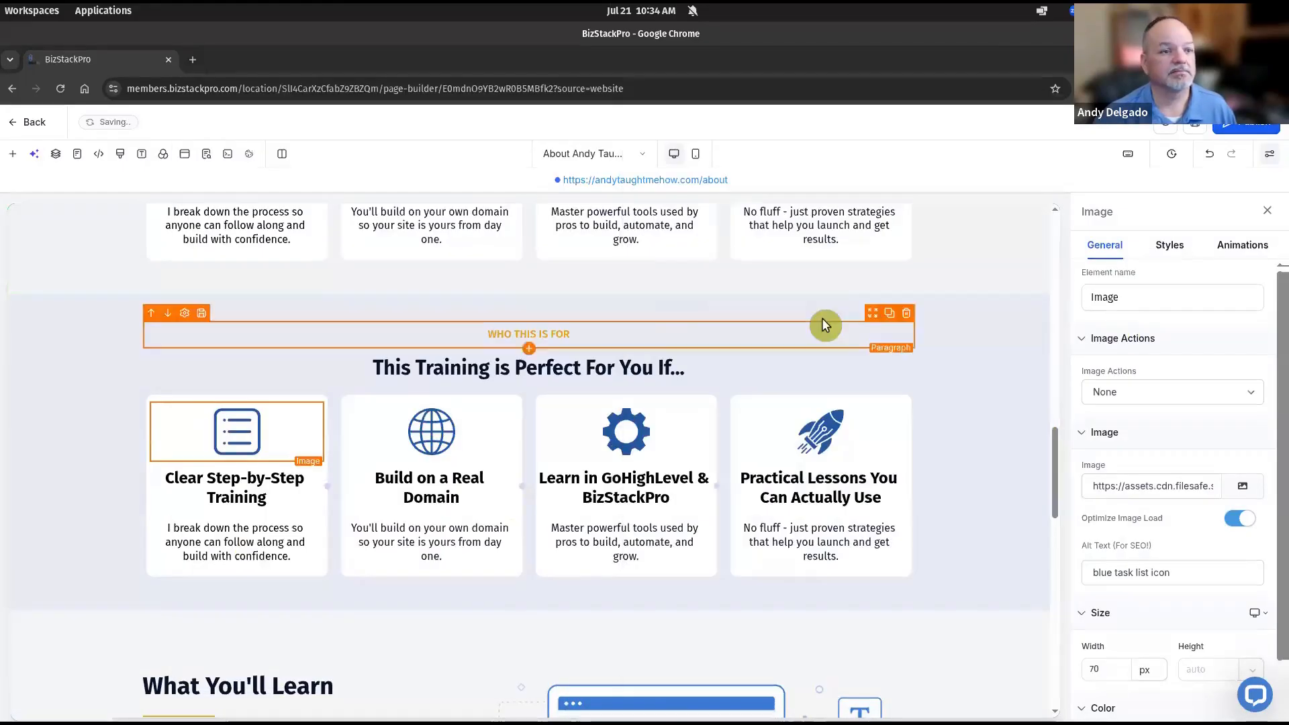
pyautogui.click(973, 319)
pyautogui.moveTo(1212, 314); pyautogui.dragTo(1072, 314)
pyautogui.write('who This is For')
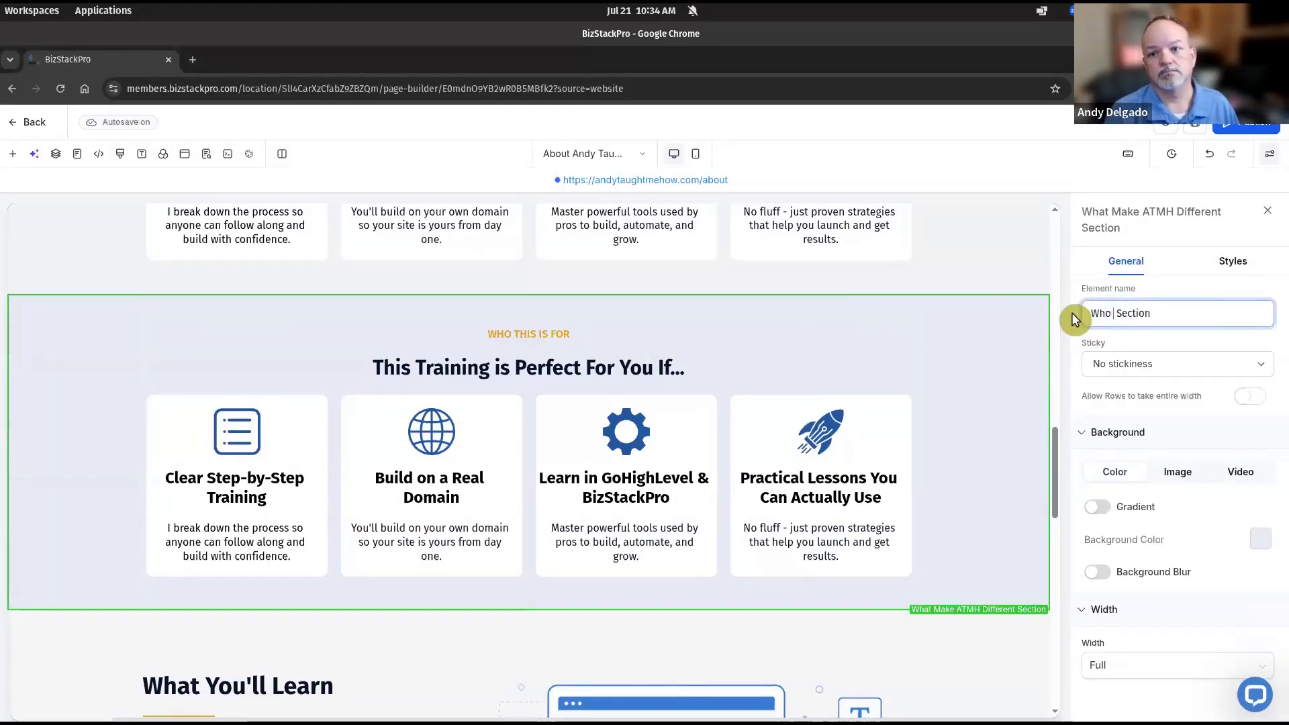
# Swap the first card's icon for the person icon from About Page Icons and update its alt text
pyautogui.click(225, 433)
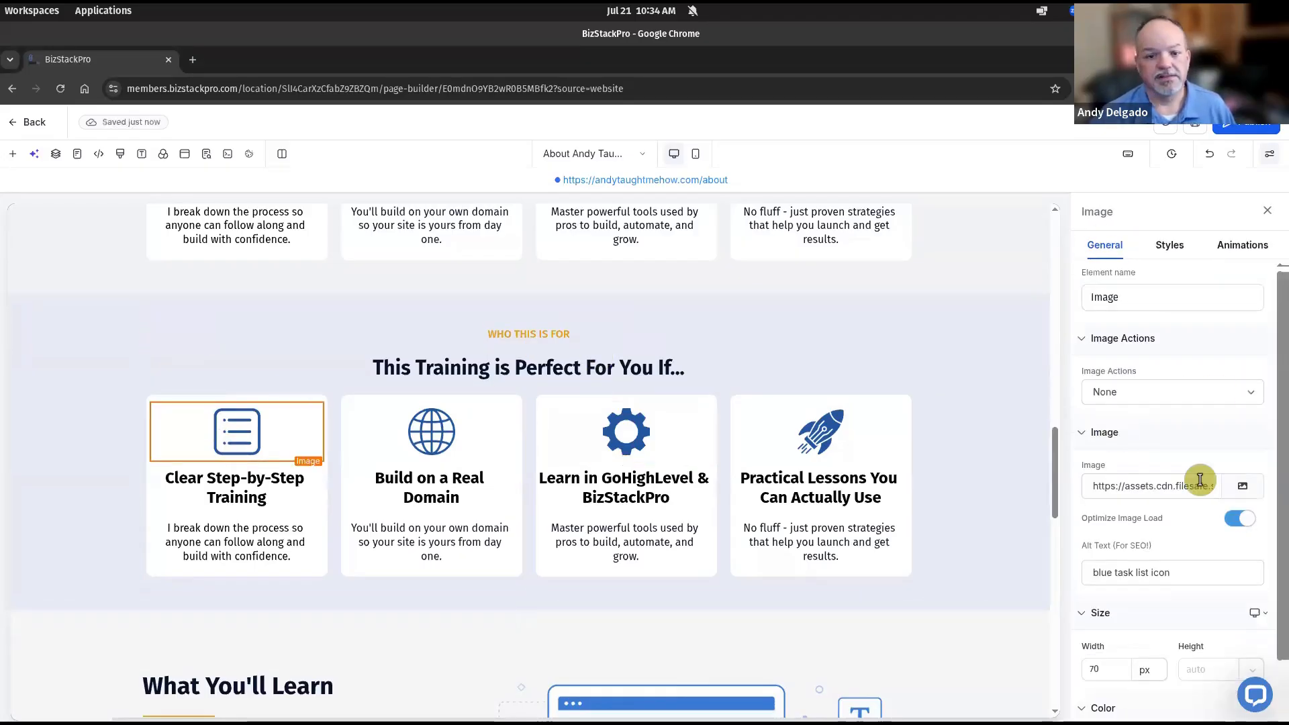
pyautogui.click(1249, 486)
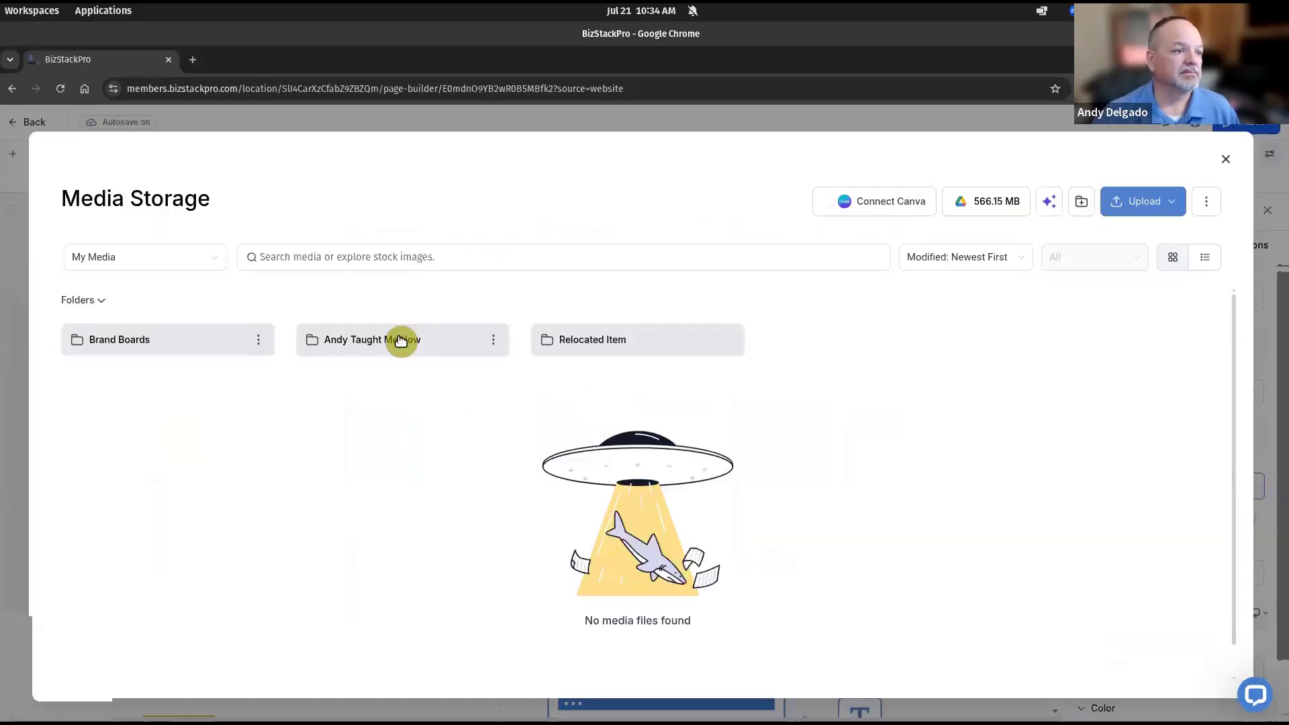
pyautogui.click(389, 339)
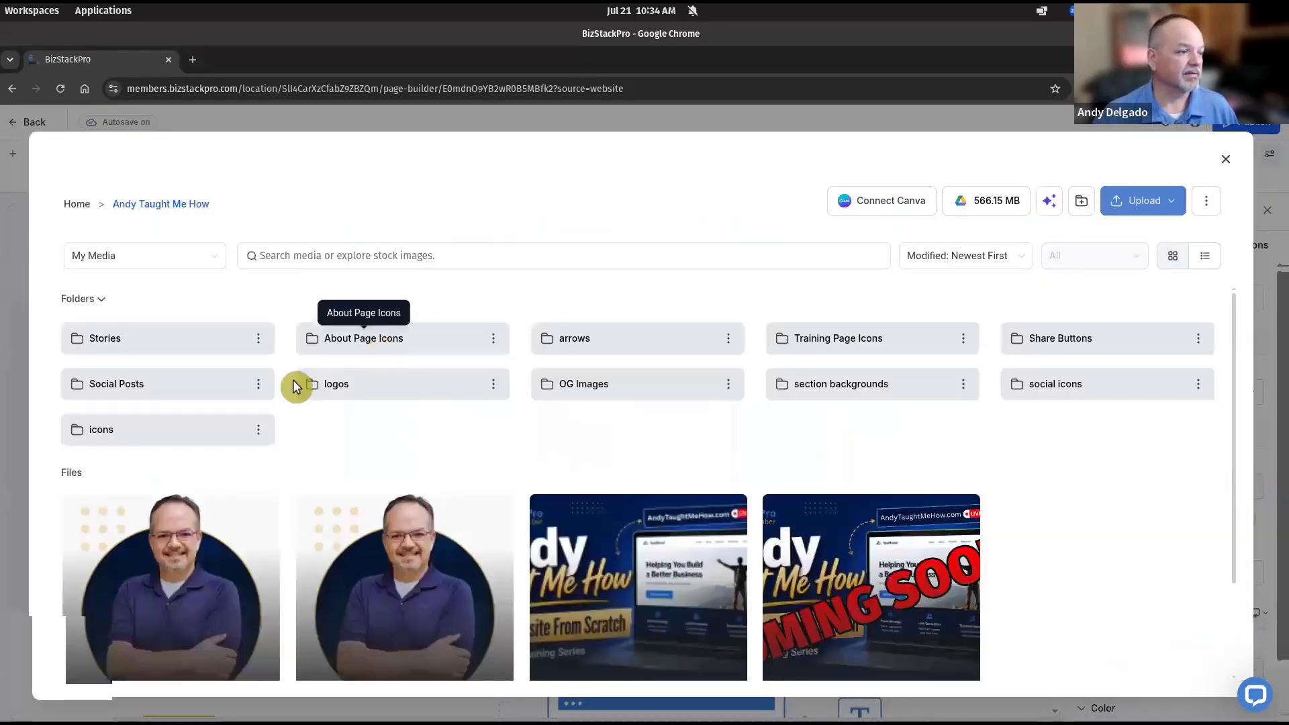
pyautogui.click(412, 343)
pyautogui.click(412, 346)
pyautogui.moveTo(1149, 573); pyautogui.dragTo(1081, 573)
pyautogui.write('e person icon')
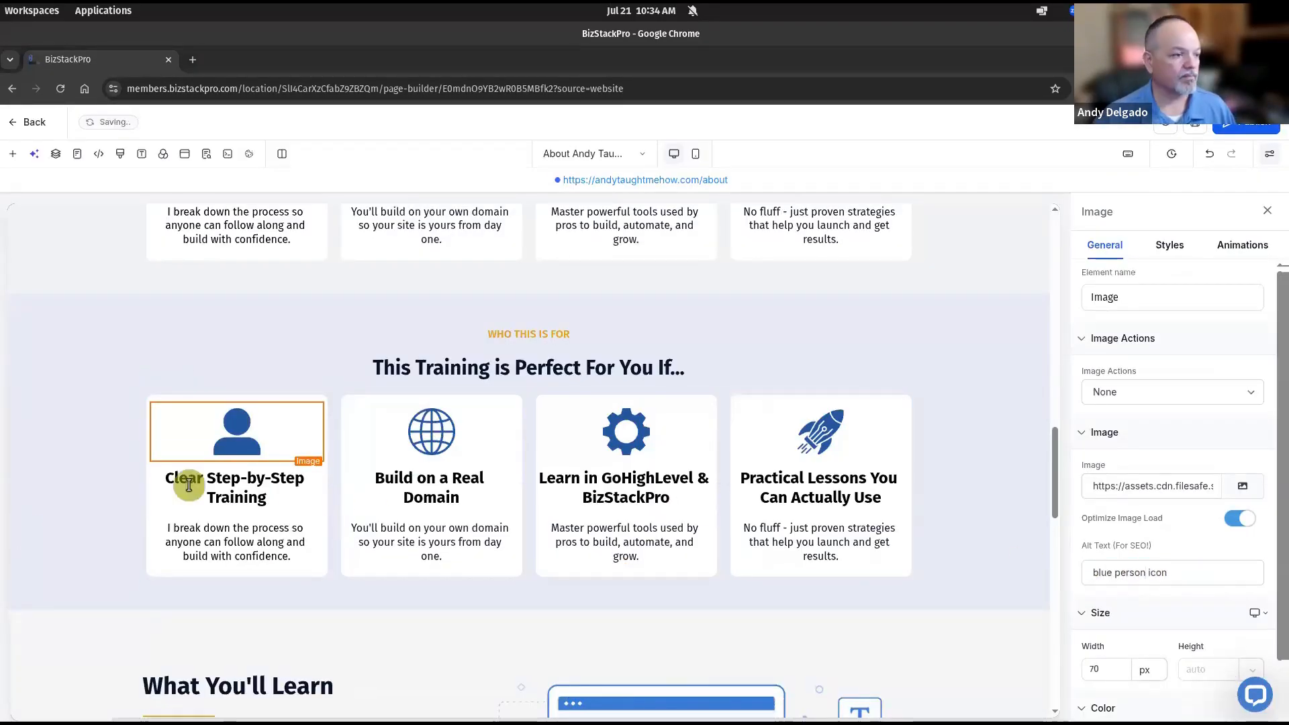
# Replace the first card's heading with 'Complete Beginners' and paste the new starting-from-zero description
pyautogui.tripleClick(189, 485)
pyautogui.write('Complete Beginners')
pyautogui.tripleClick(219, 530)
pyautogui.write("You're starting from zero and want simple, clear guidance.")
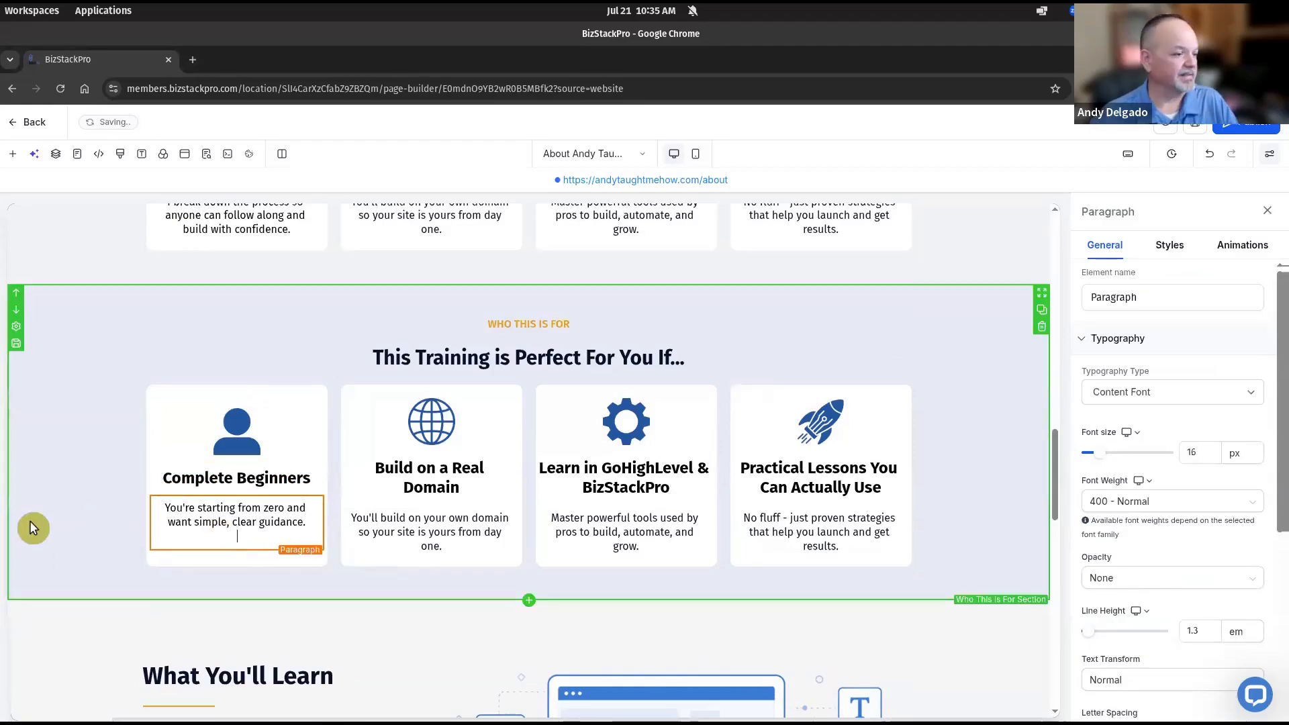
pyautogui.press('BackSpace')
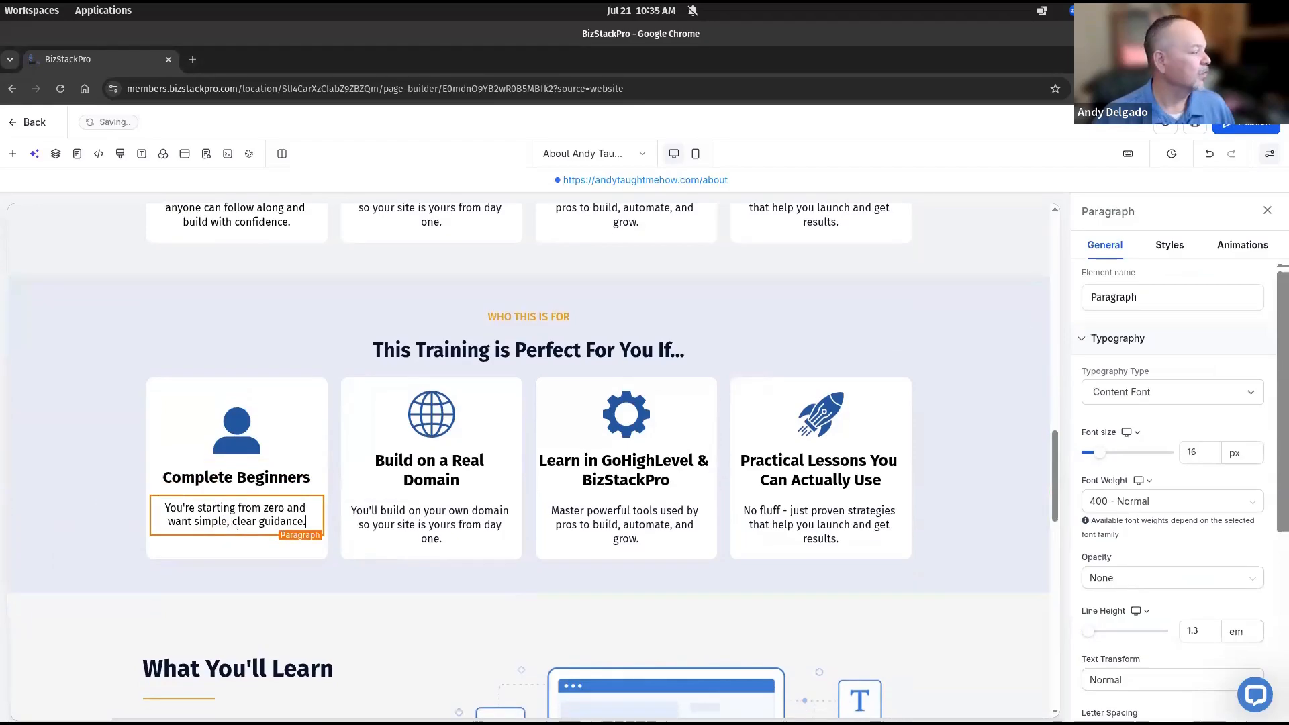
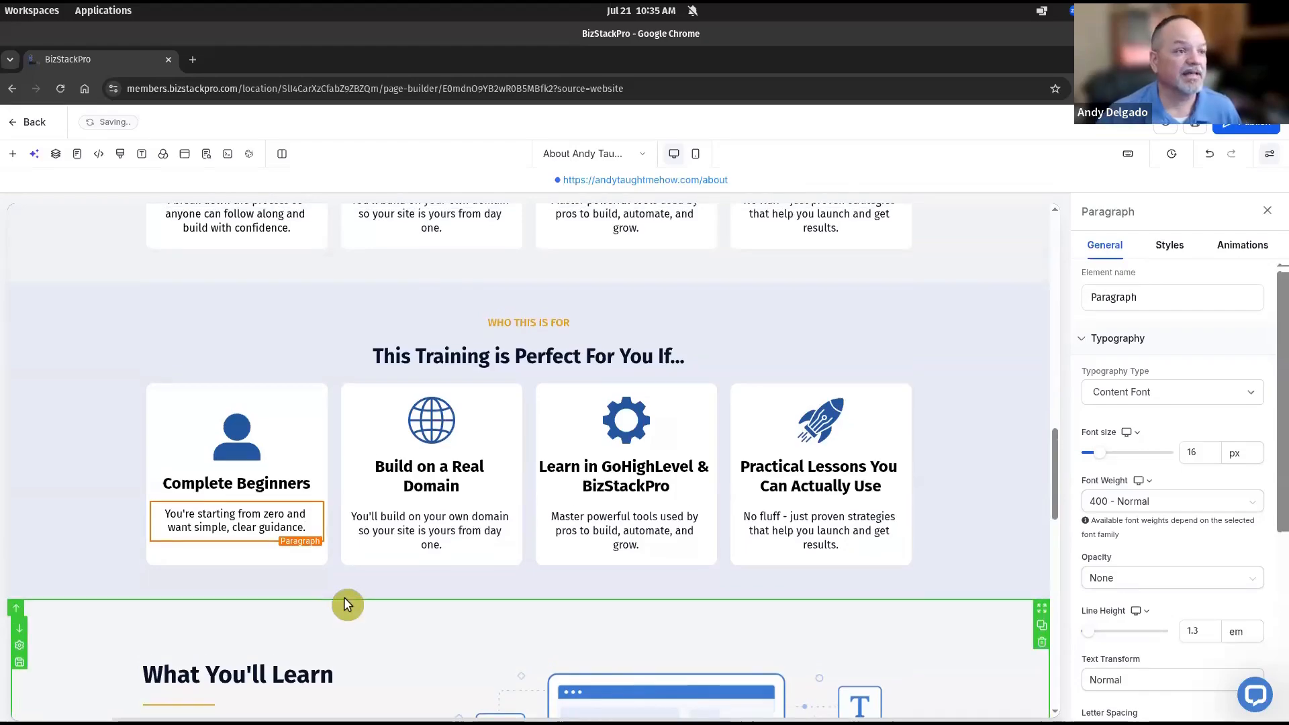
# Replace the second card's heading with 'Small Business Owners' and paste the professional-website description
pyautogui.scroll(12, 344, 598)
pyautogui.scroll(5, 348, 598)
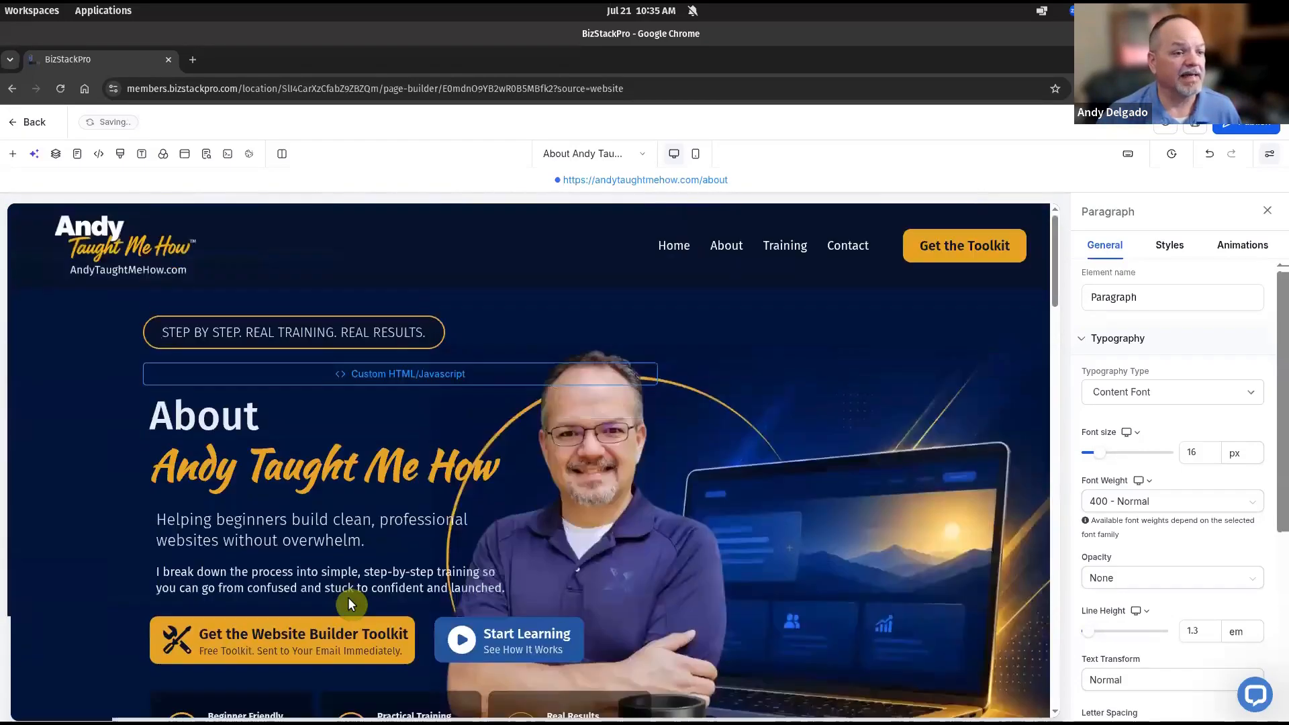
pyautogui.scroll(-2, 348, 598)
pyautogui.scroll(-6, 348, 597)
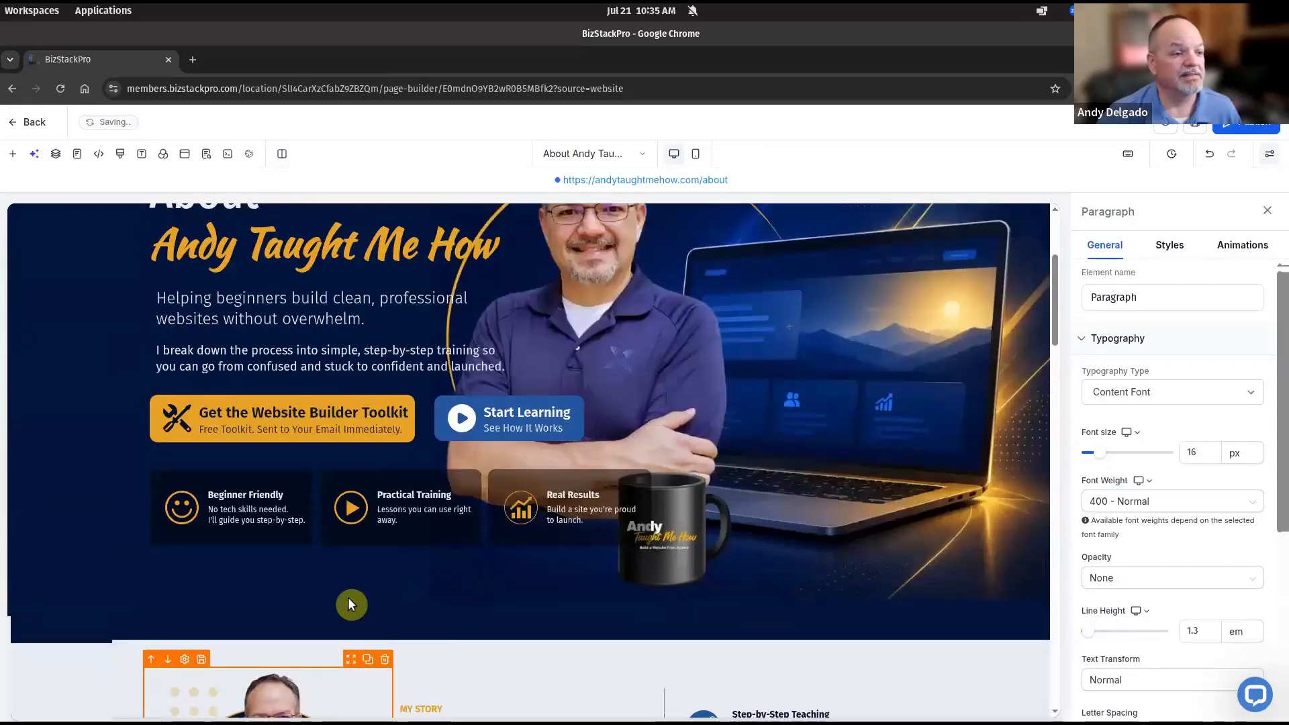
pyautogui.scroll(-5, 454, 597)
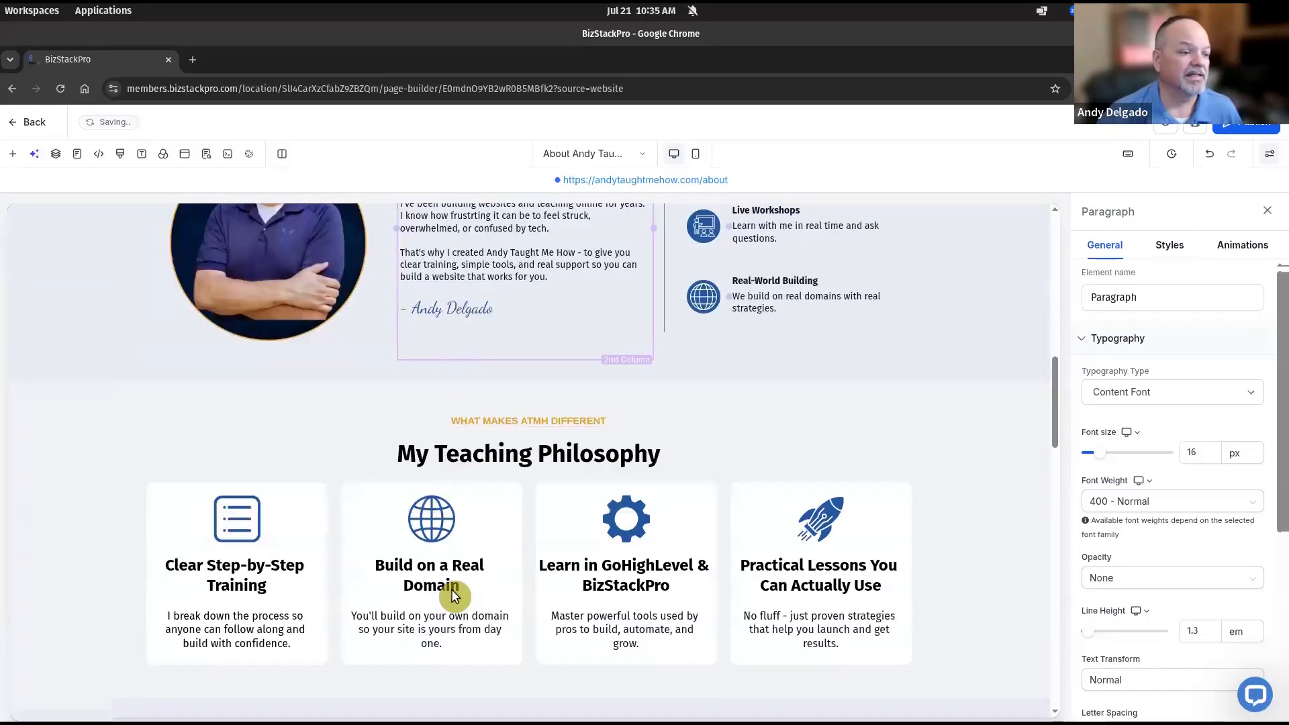
pyautogui.scroll(4, 743, 435)
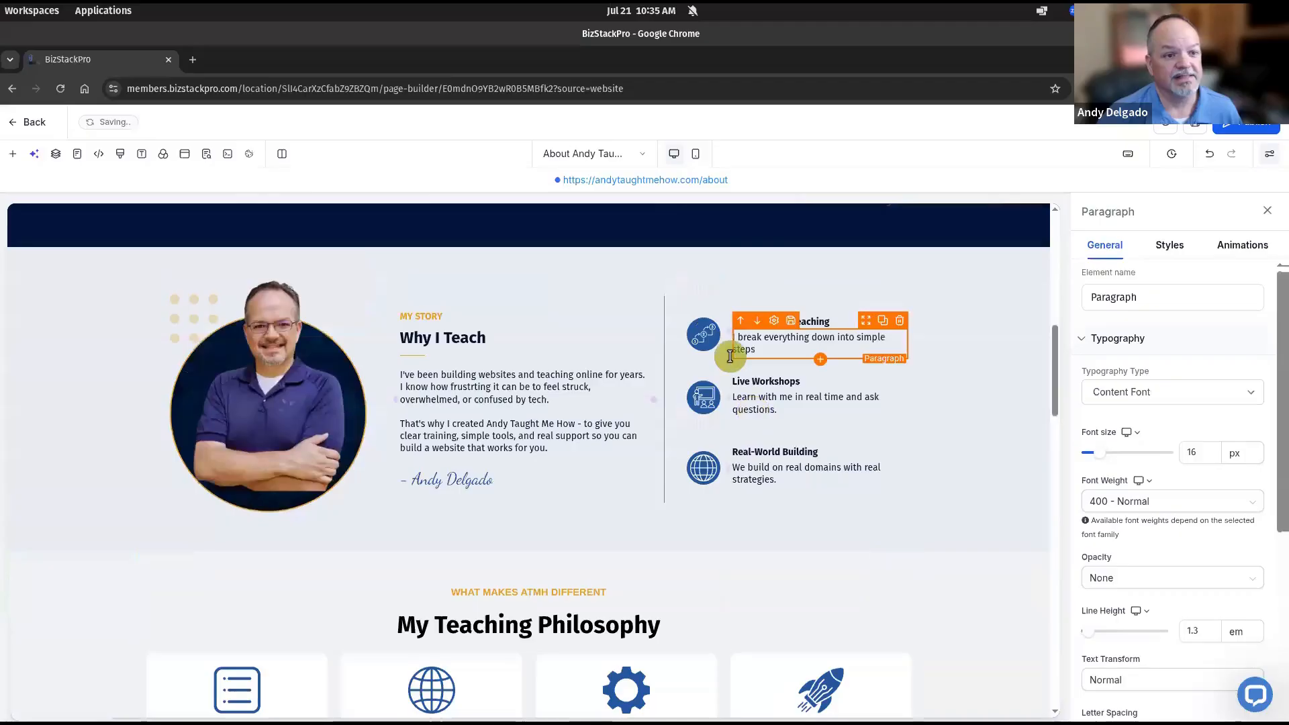
pyautogui.scroll(-1, 559, 475)
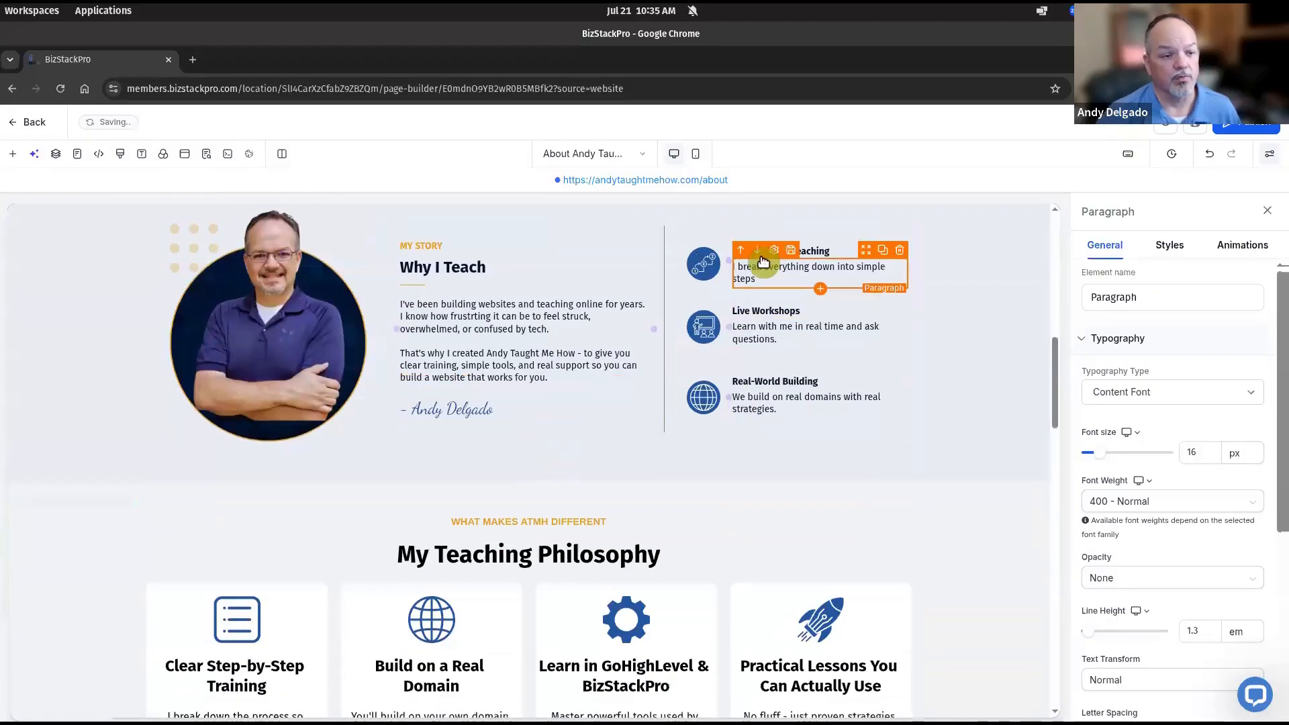
pyautogui.scroll(-3, 627, 412)
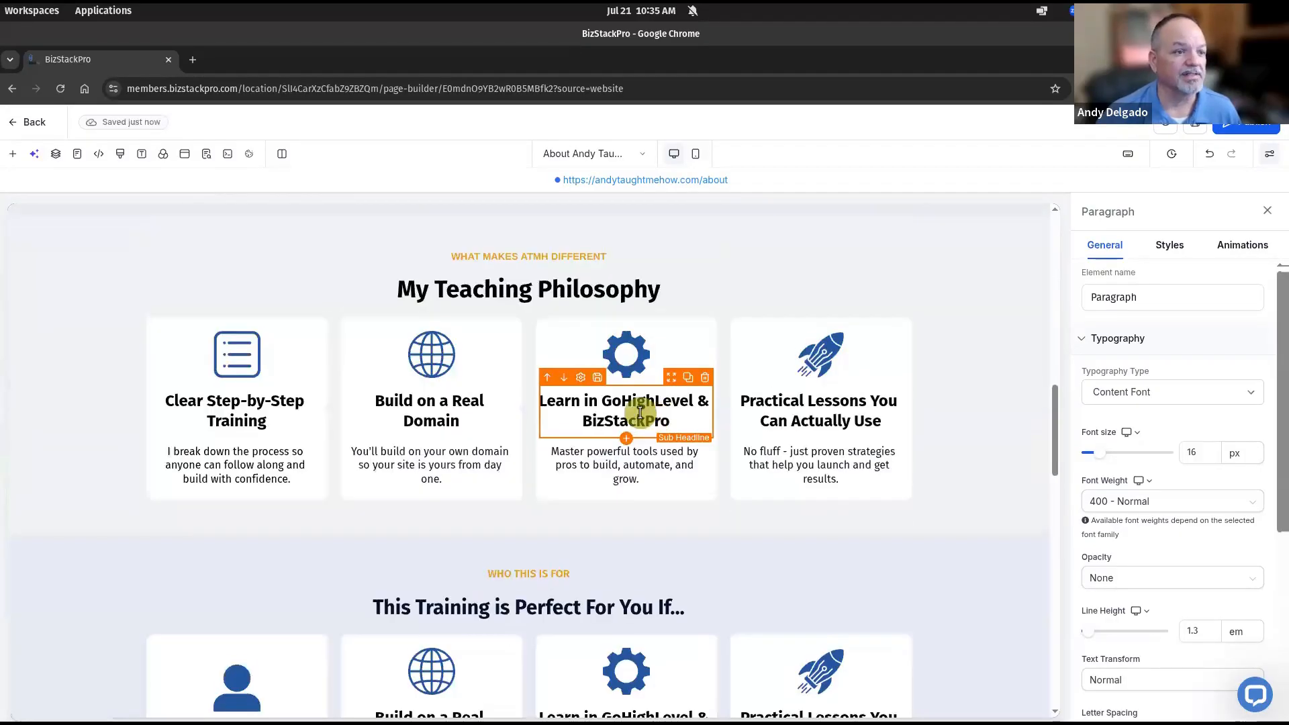
pyautogui.scroll(-3, 640, 412)
pyautogui.scroll(-1, 640, 413)
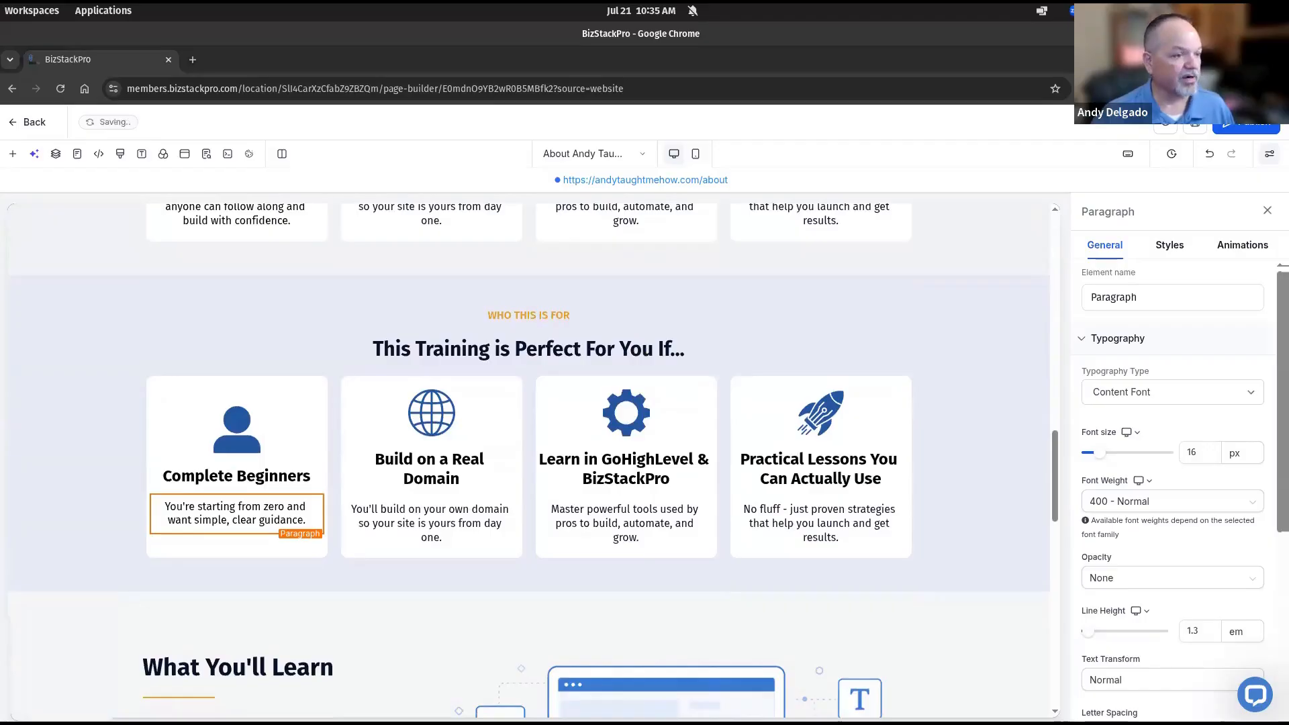
pyautogui.tripleClick(421, 479)
pyautogui.write('Small Business Owners')
pyautogui.tripleClick(431, 504)
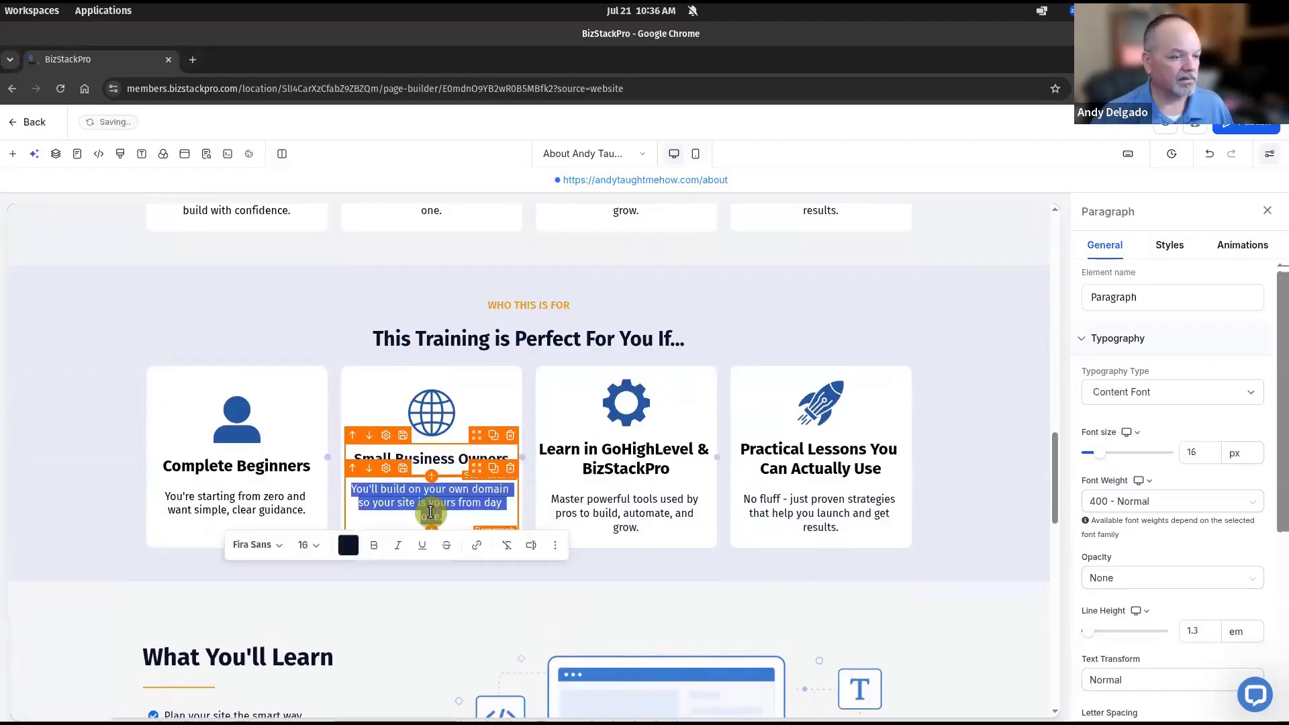
pyautogui.write('You want a professional website that helps you attract and convert.')
# Swap the second card's globe image for the storefront icon, with alt text 'blue storefront'
pyautogui.click(438, 420)
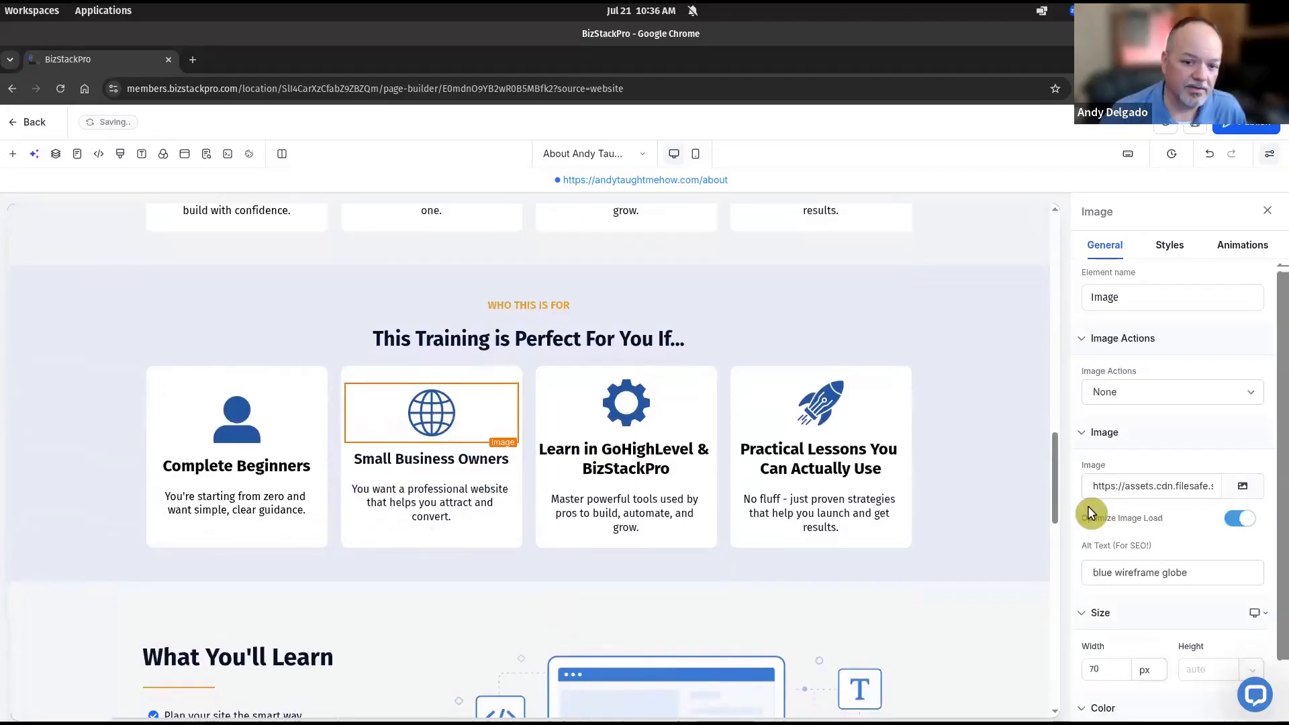
pyautogui.click(1244, 486)
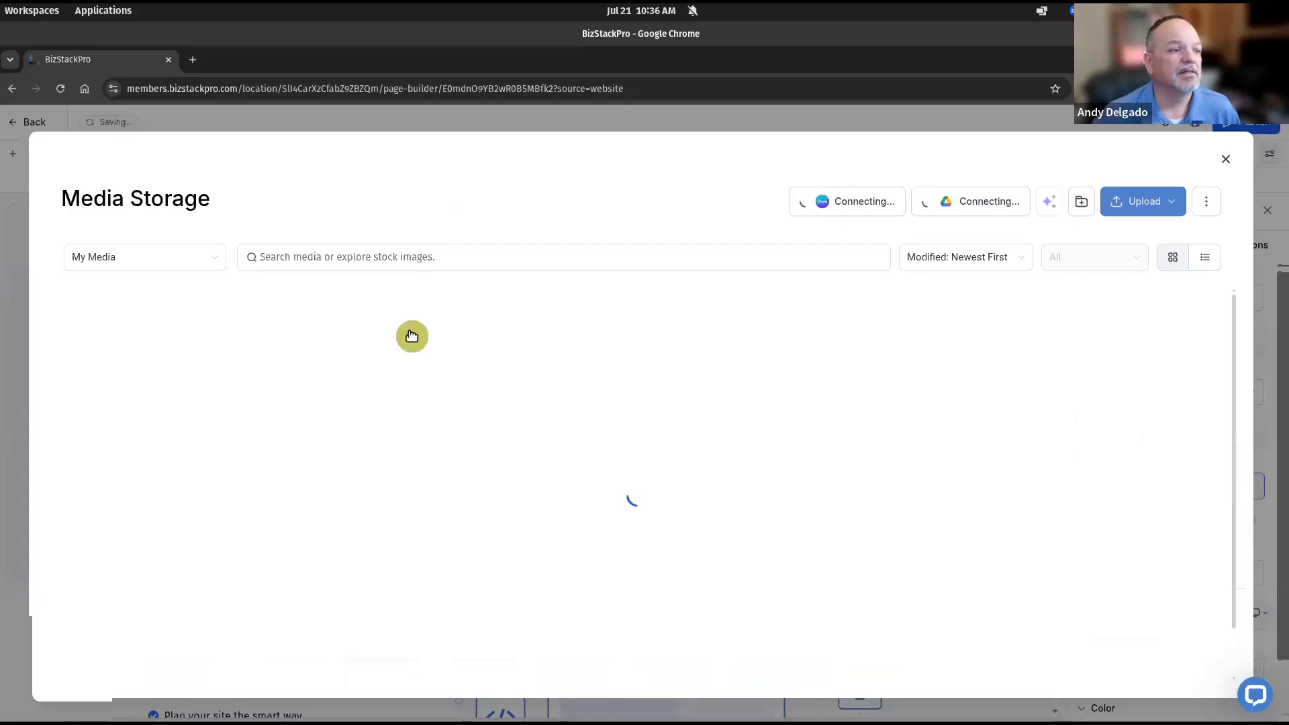
pyautogui.click(408, 341)
pyautogui.click(351, 340)
pyautogui.click(633, 461)
pyautogui.click(1202, 575)
pyautogui.write('blue storefront')
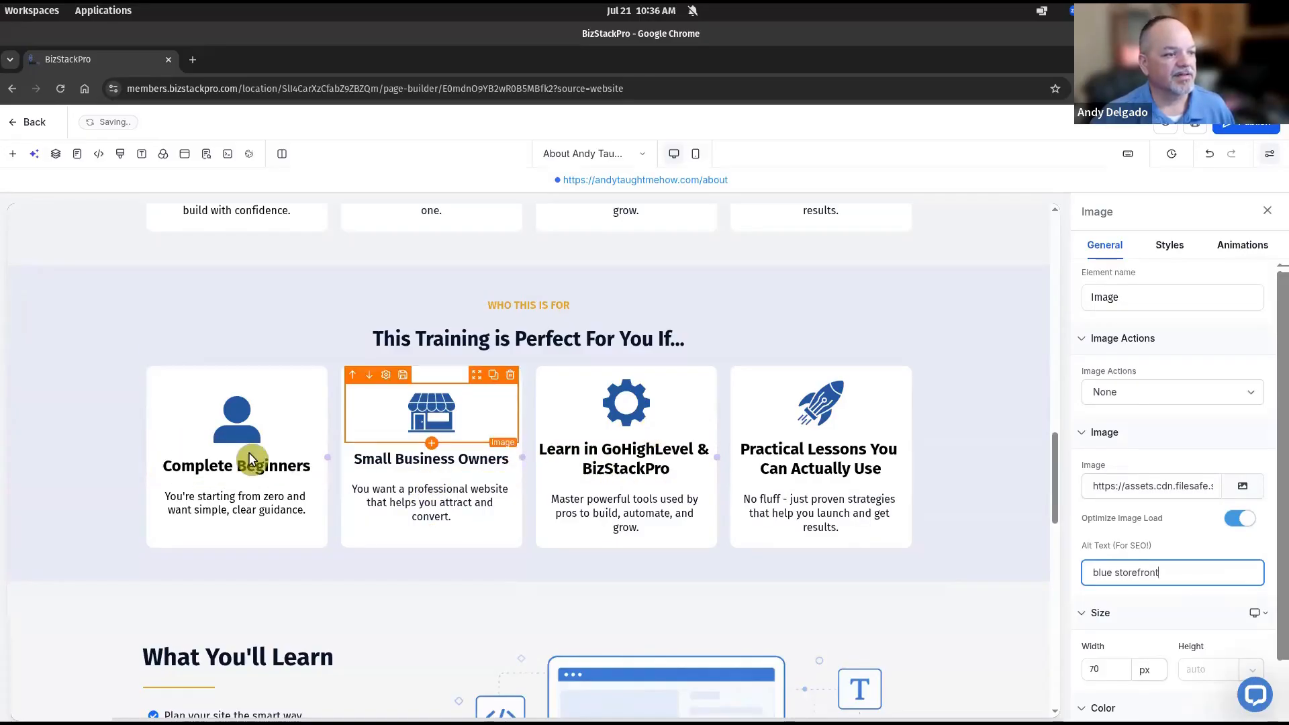
# Replace the third card's gear image with the pencil icon and set its alt text to 'blue pencil'
pyautogui.click(616, 393)
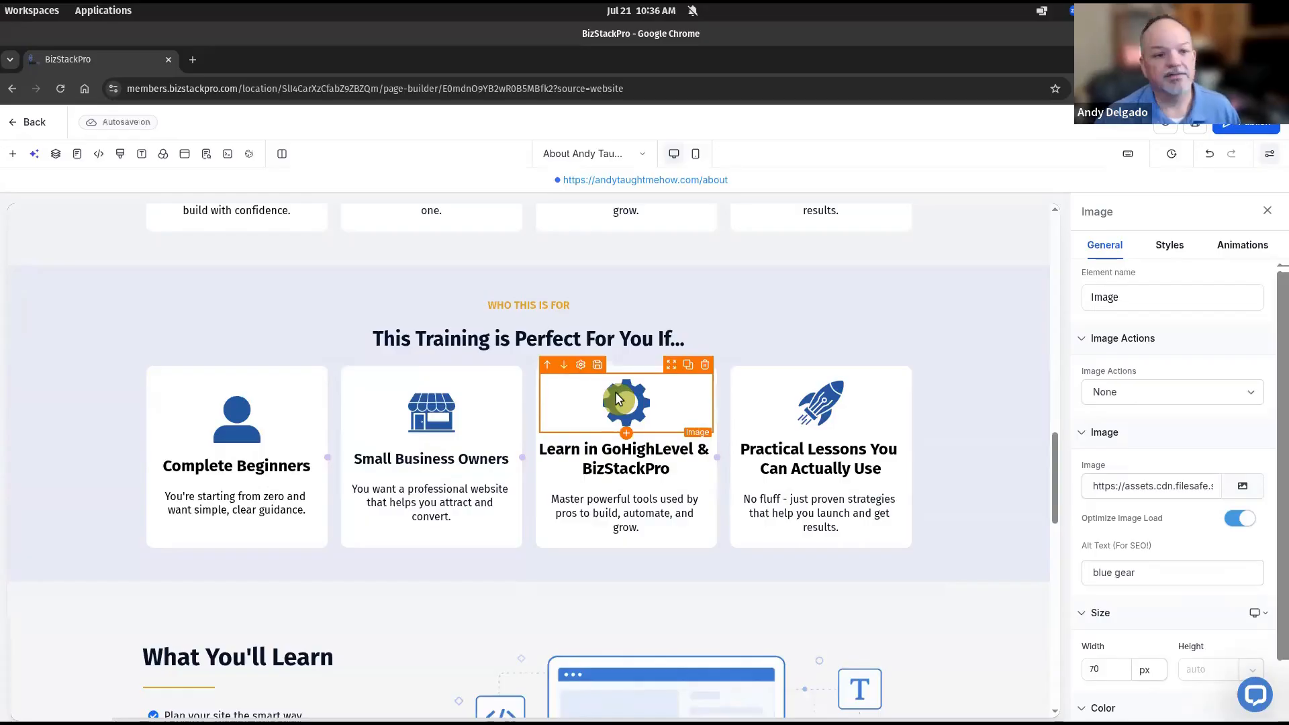
pyautogui.click(1243, 485)
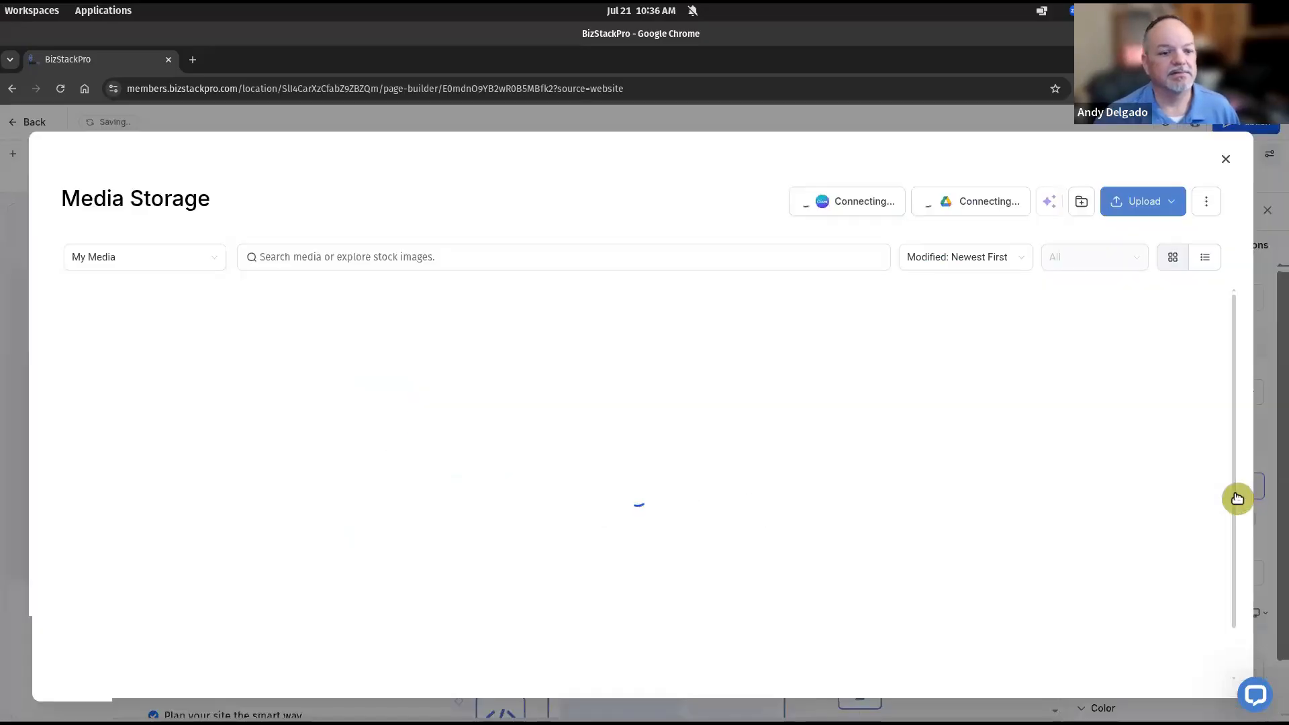
pyautogui.click(368, 339)
pyautogui.scroll(-10, 518, 453)
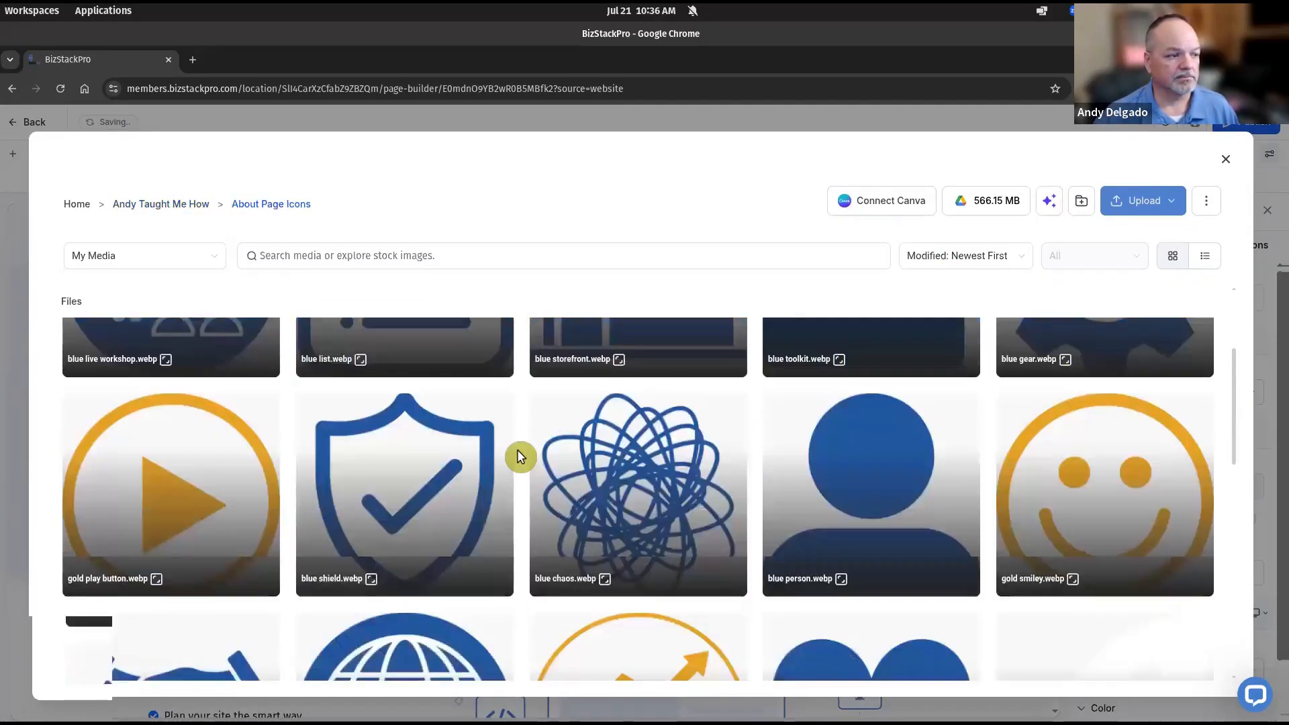
pyautogui.click(213, 537)
pyautogui.click(1200, 572)
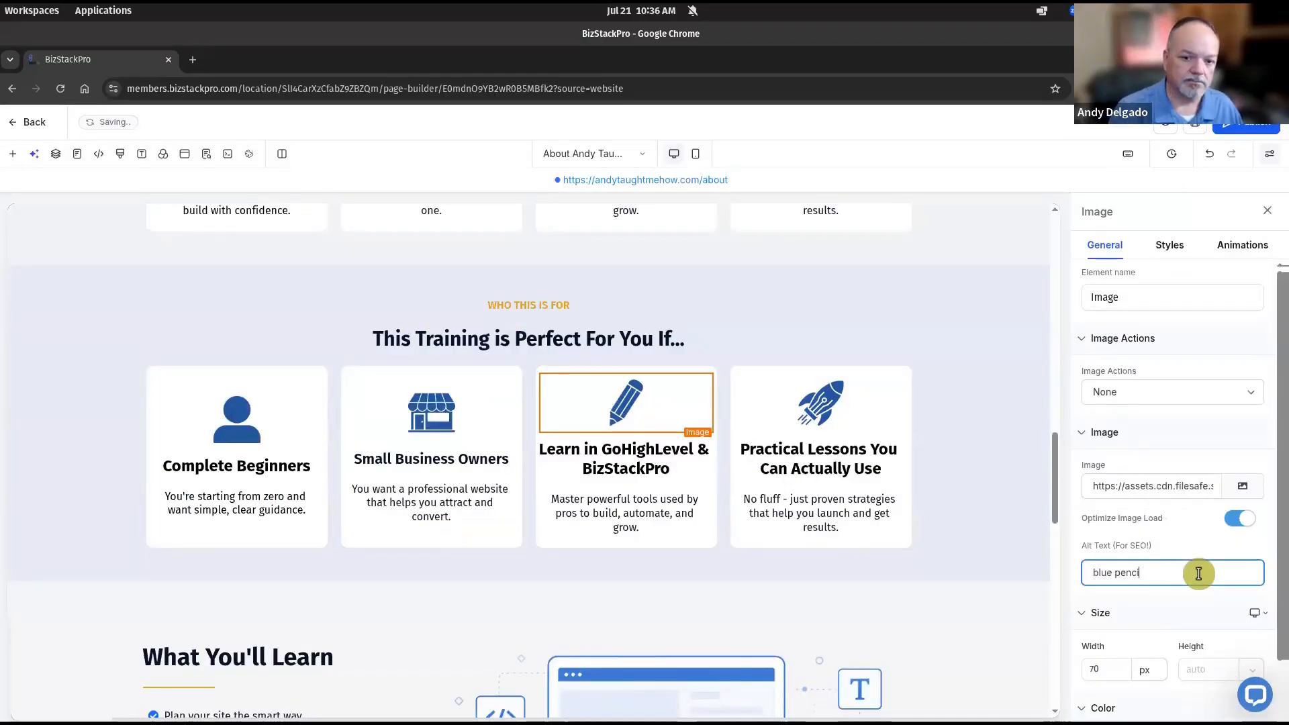
# Change the third card to 'Creators & Coaches' with the share-your-message description
pyautogui.doubleClick(628, 468)
pyautogui.hotkey('ctrl', 'a')
pyautogui.write('Creators & Coaches')
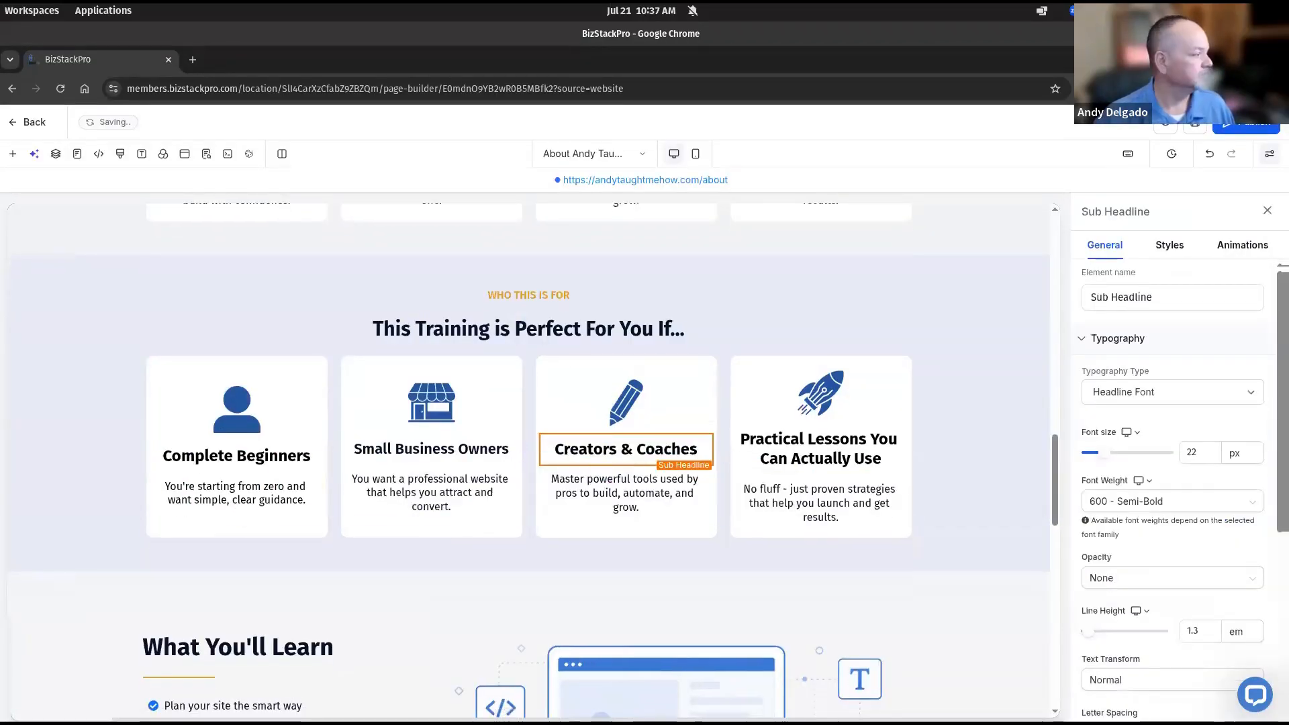
pyautogui.doubleClick(621, 507)
pyautogui.hotkey('ctrl', 'a')
pyautogui.write("You're ready to share your message with a site that builds trust.")
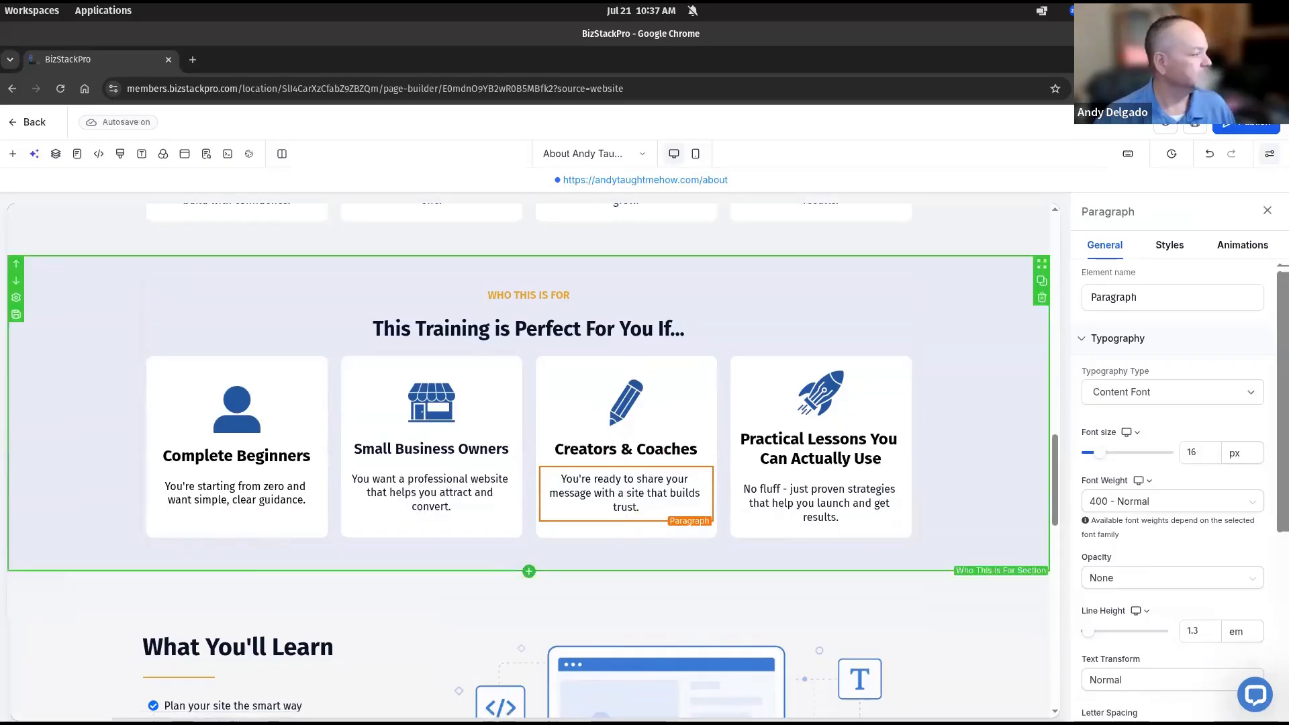
# Change the fourth card to 'DIY Overwhelm' with the clearer-way-forward description
pyautogui.doubleClick(819, 449)
pyautogui.hotkey('ctrl', 'a')
pyautogui.write('DIY Overwhelm')
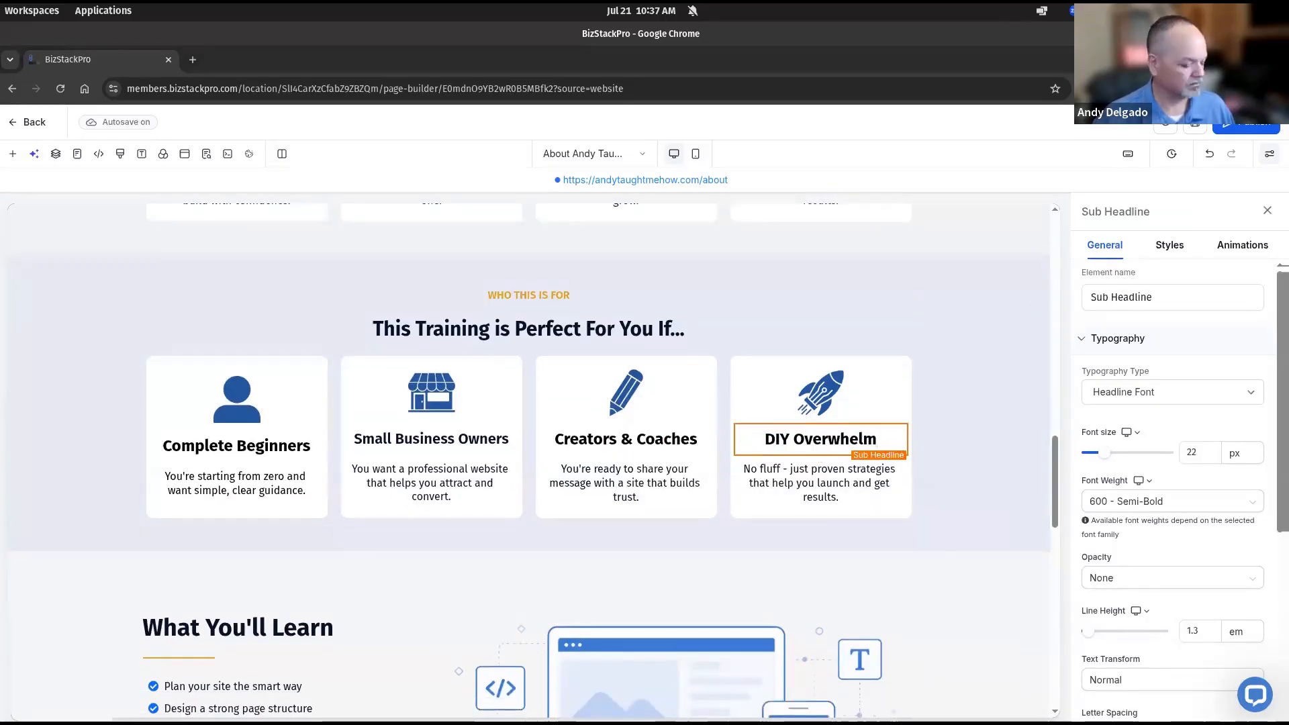
pyautogui.doubleClick(839, 483)
pyautogui.hotkey('ctrl', 'a')
pyautogui.write("You've tried on your own but need a better, clearer way forward.")
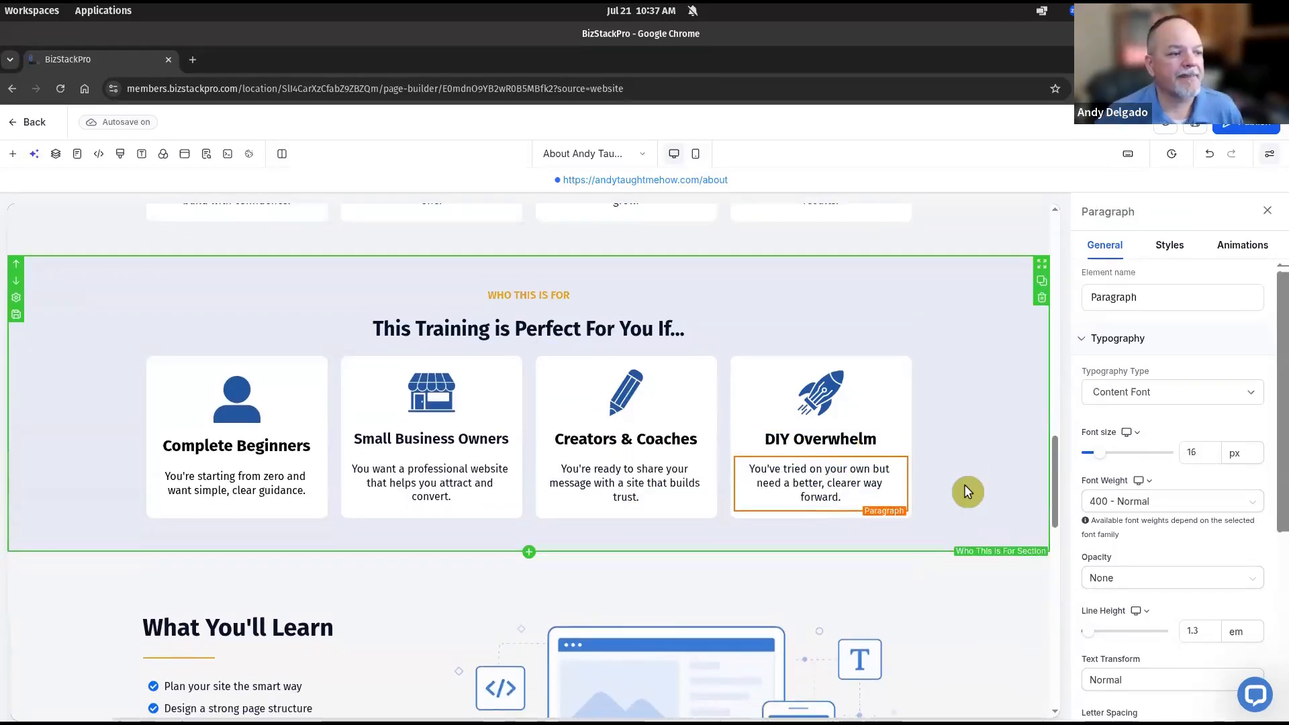
pyautogui.click(825, 407)
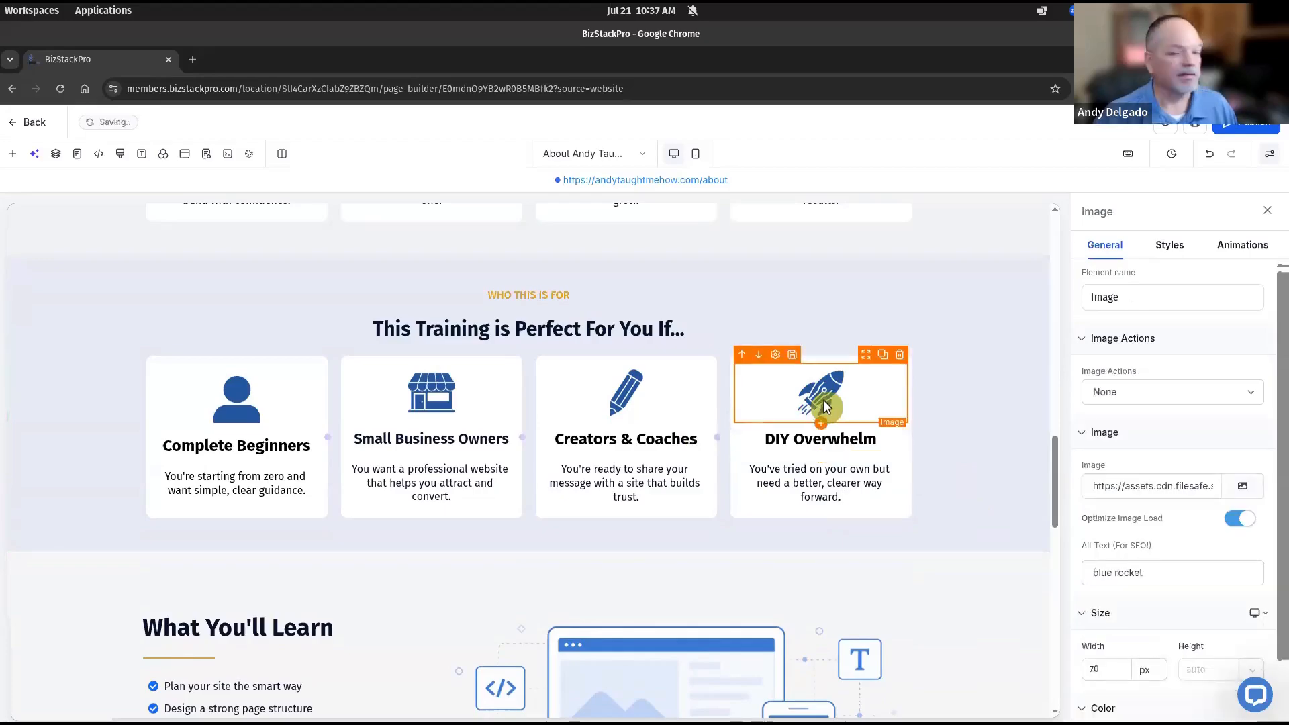
# Replace the fourth card's rocket with the blue chaos icon from About Page Icons, alt text 'chaos icon'
pyautogui.click(1253, 494)
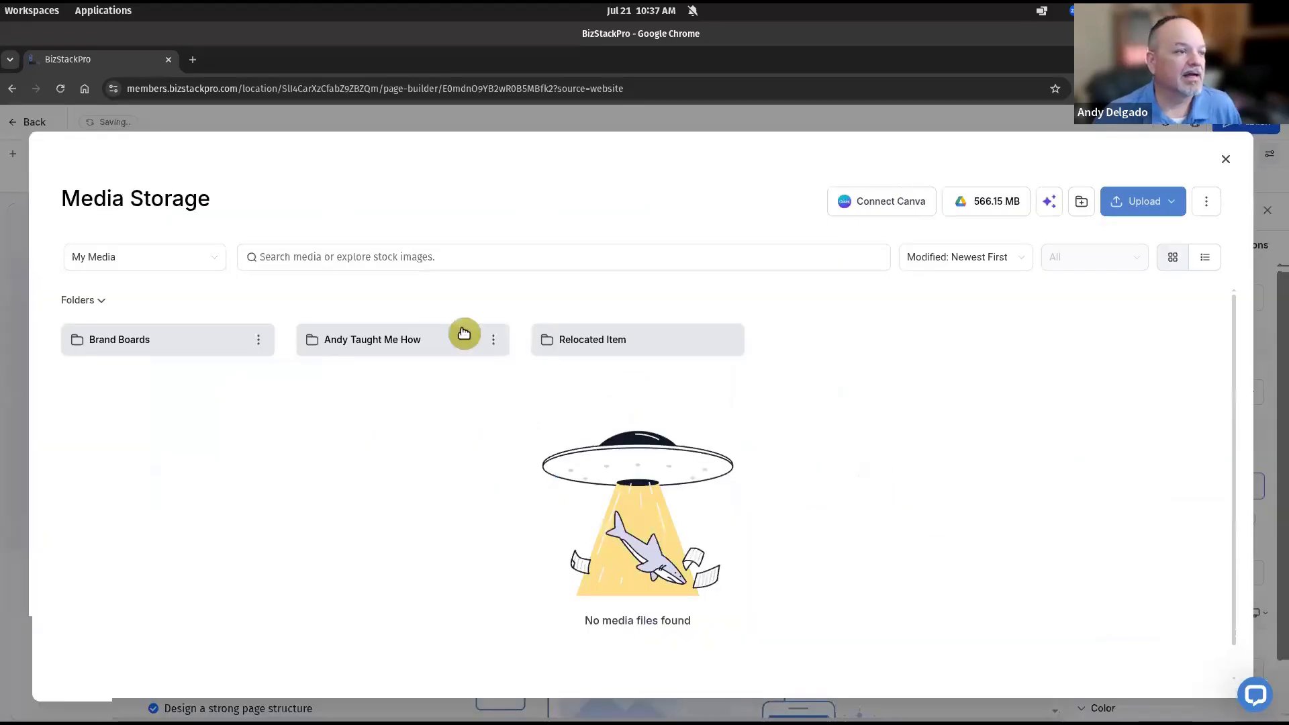
pyautogui.click(386, 345)
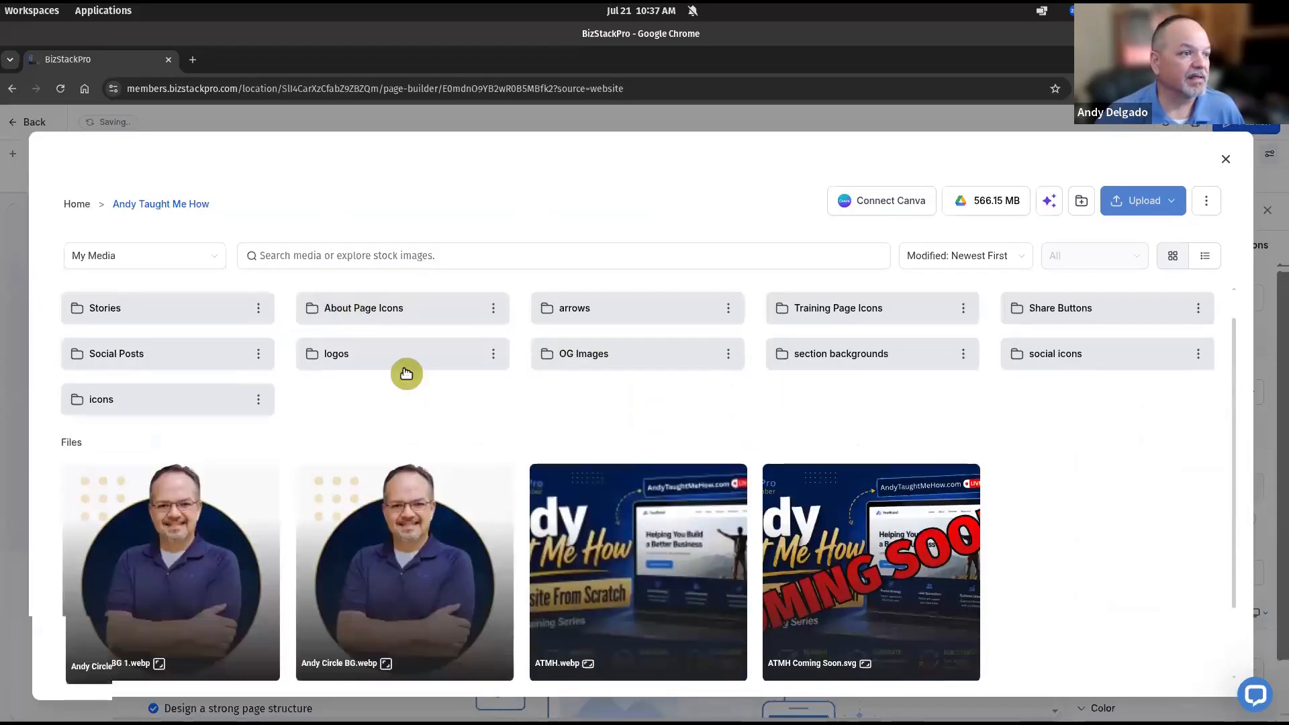
pyautogui.click(354, 301)
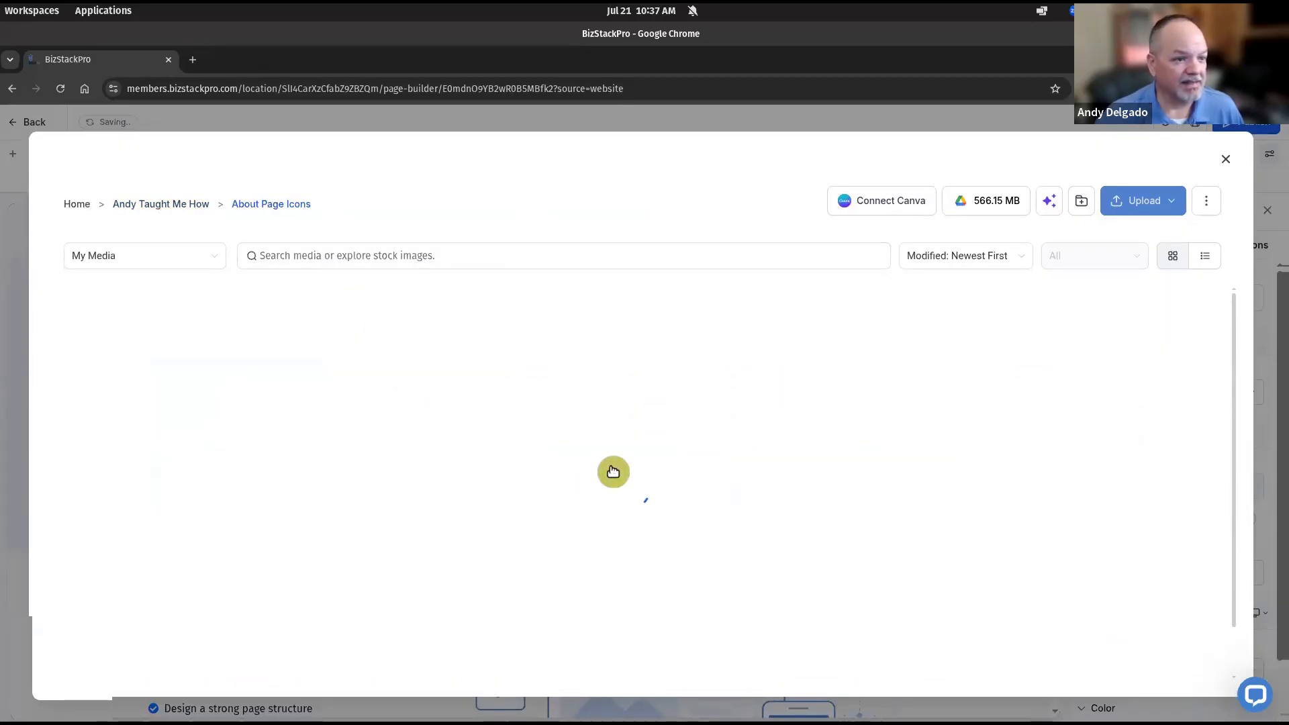
pyautogui.scroll(-3, 574, 459)
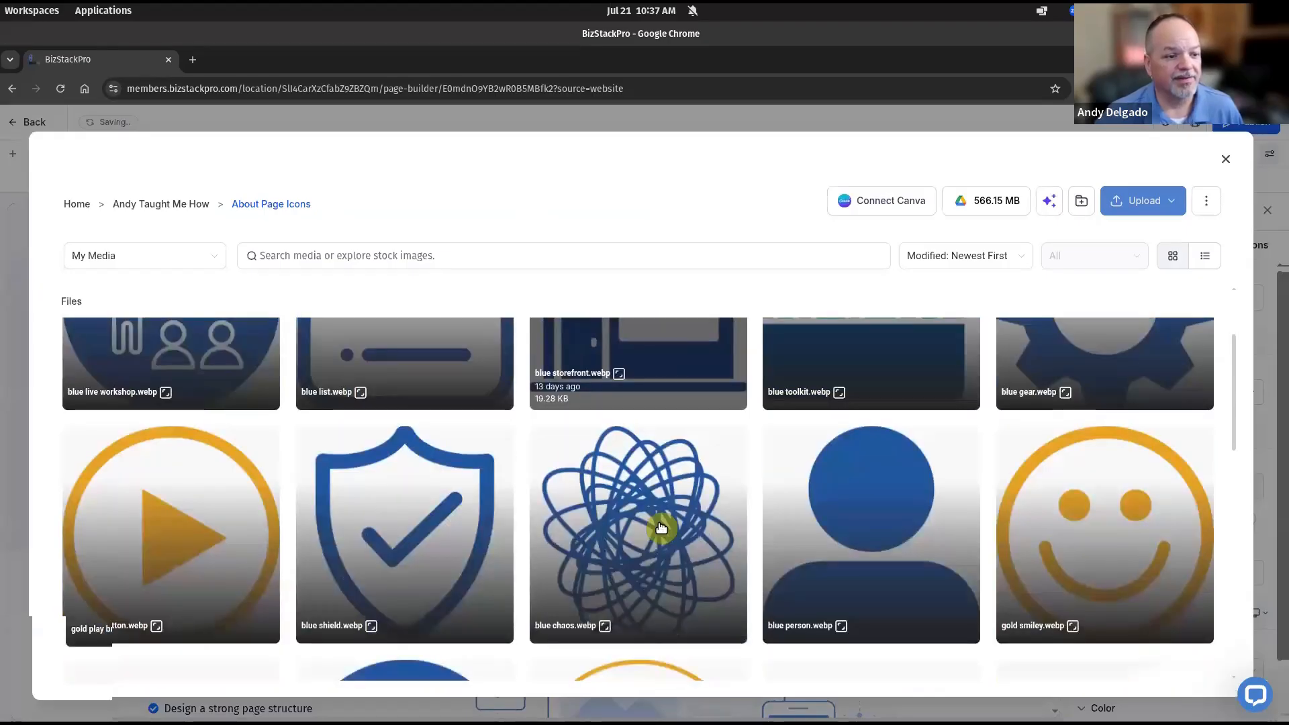
pyautogui.doubleClick(655, 533)
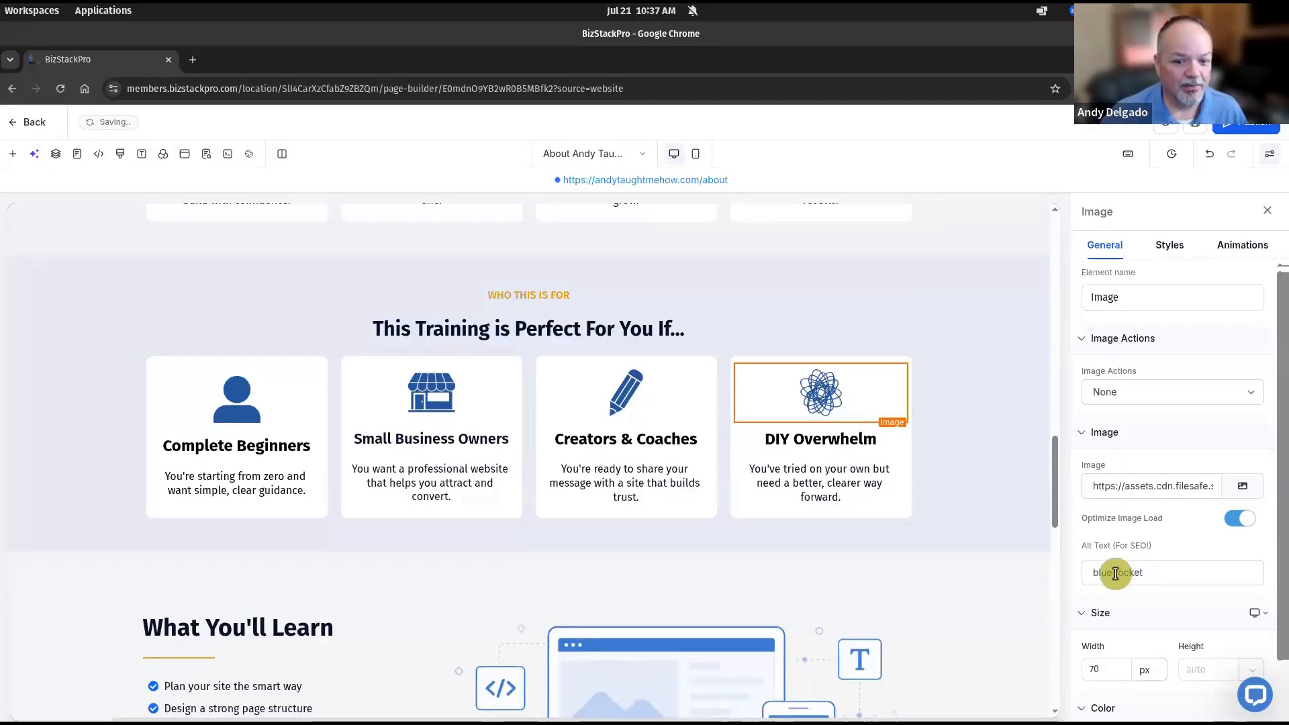
pyautogui.click(1117, 574)
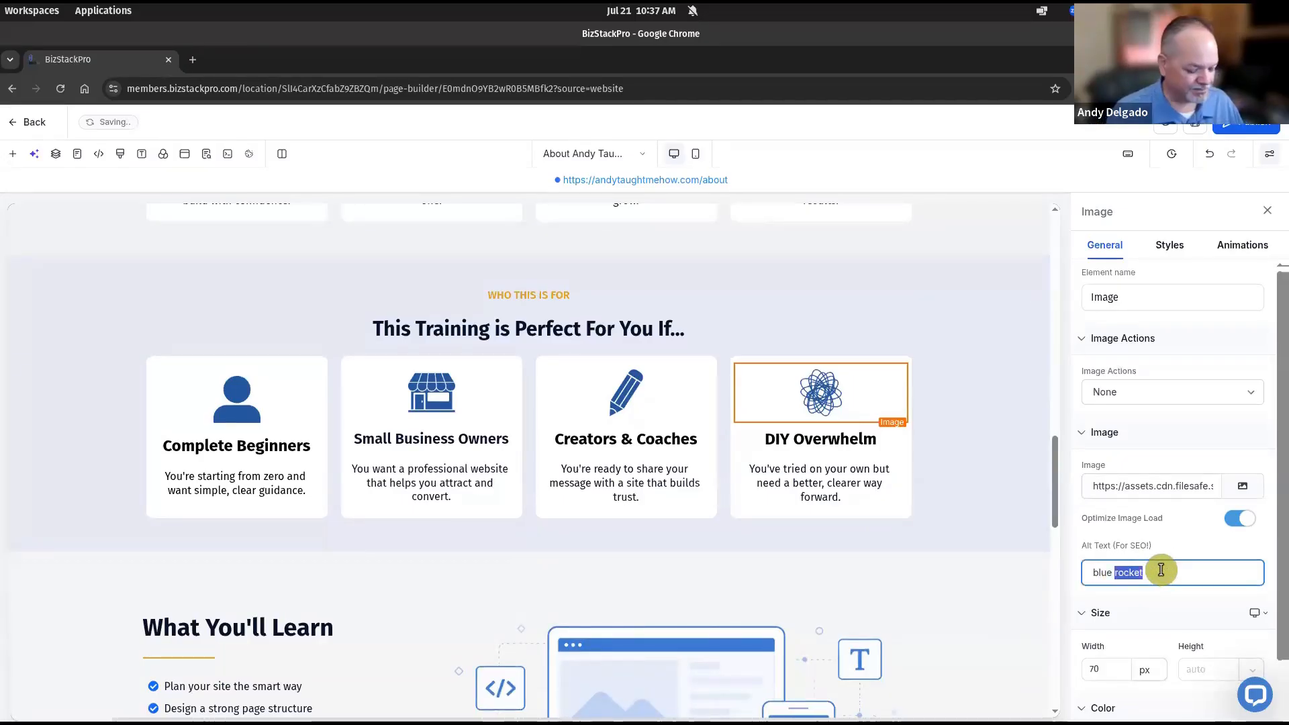
pyautogui.write('cha')
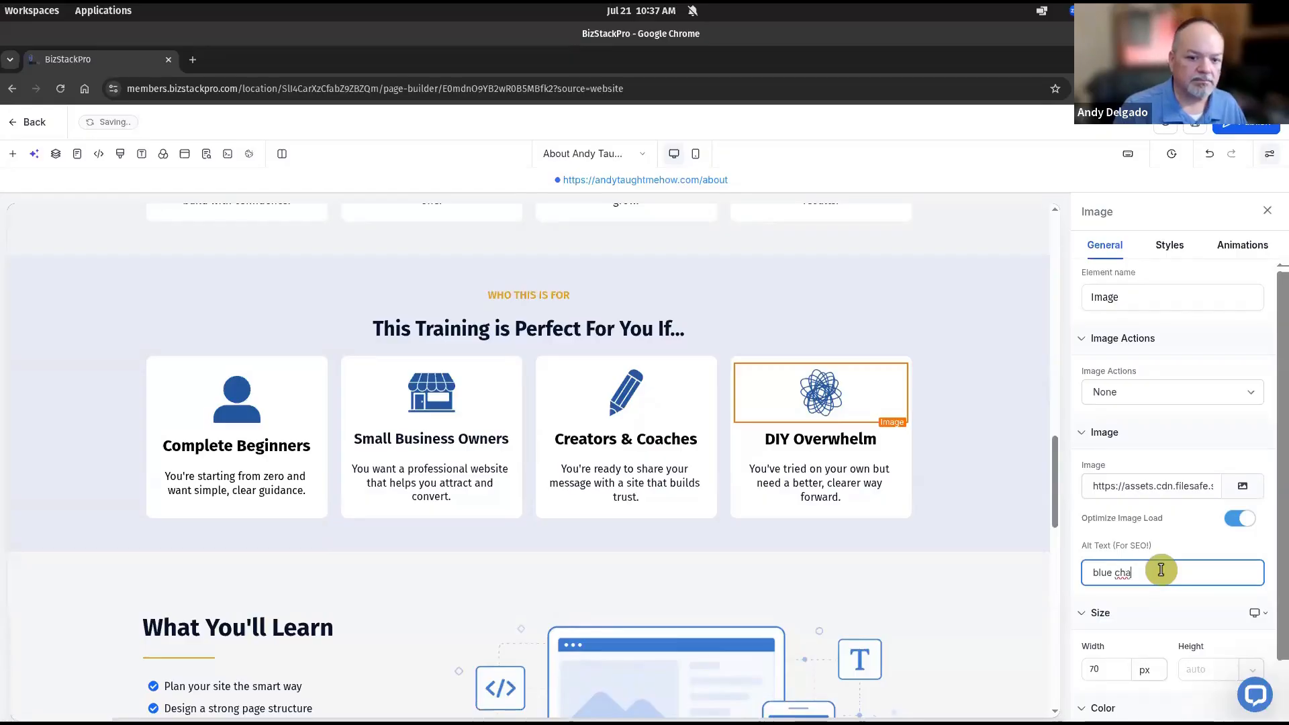
pyautogui.write('os icon')
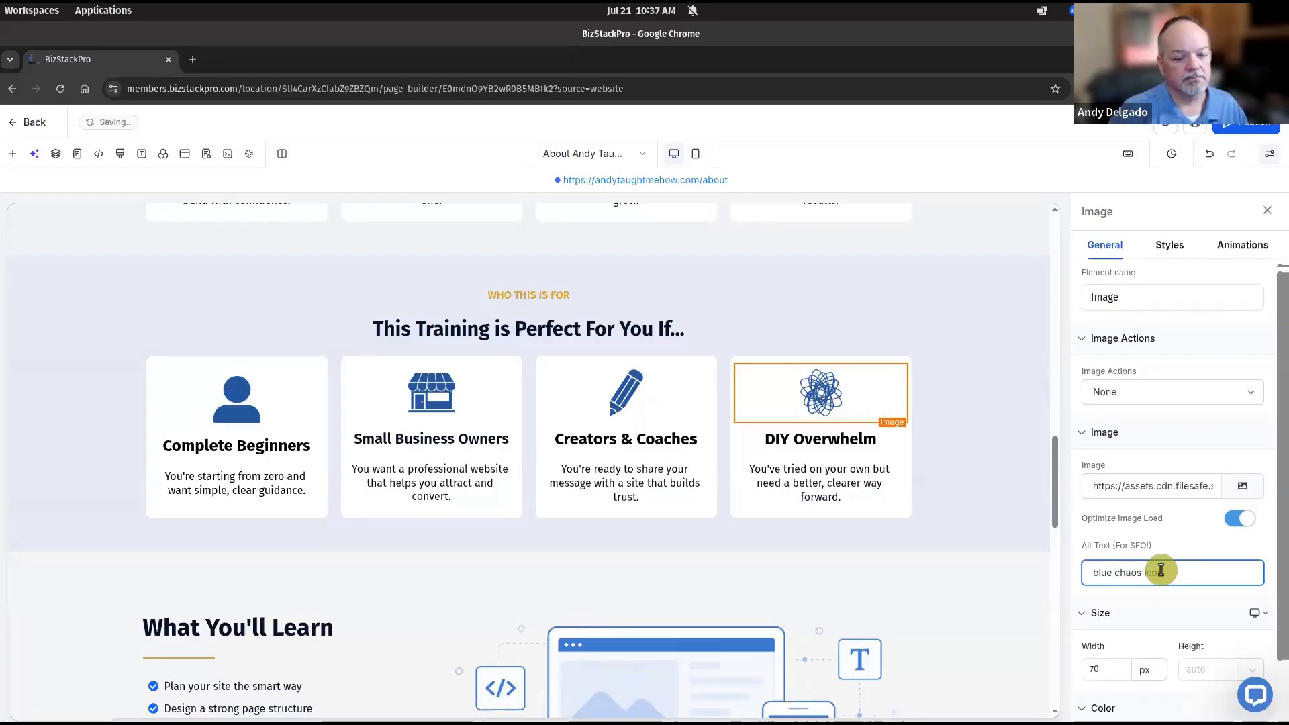
pyautogui.click(937, 519)
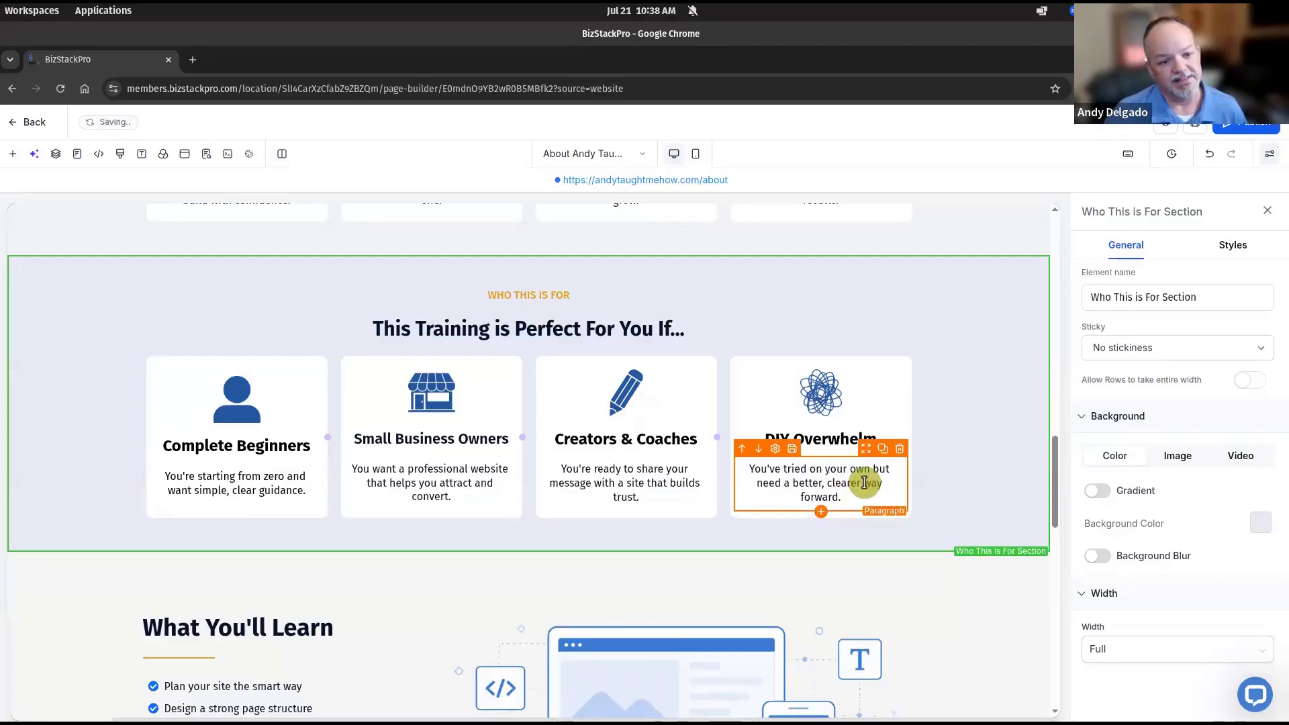
# Set the bottom margin to auto on the Complete Beginners and Small Business Owners cards
pyautogui.click(192, 513)
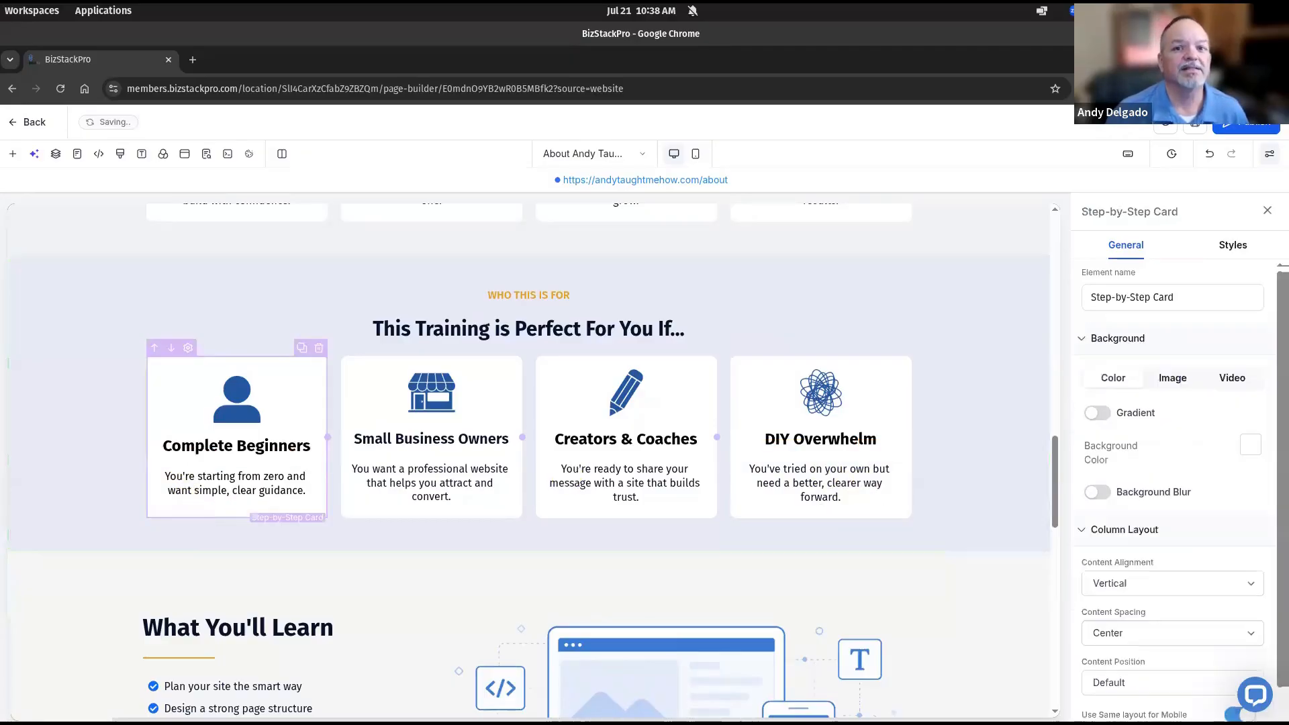
pyautogui.click(1229, 249)
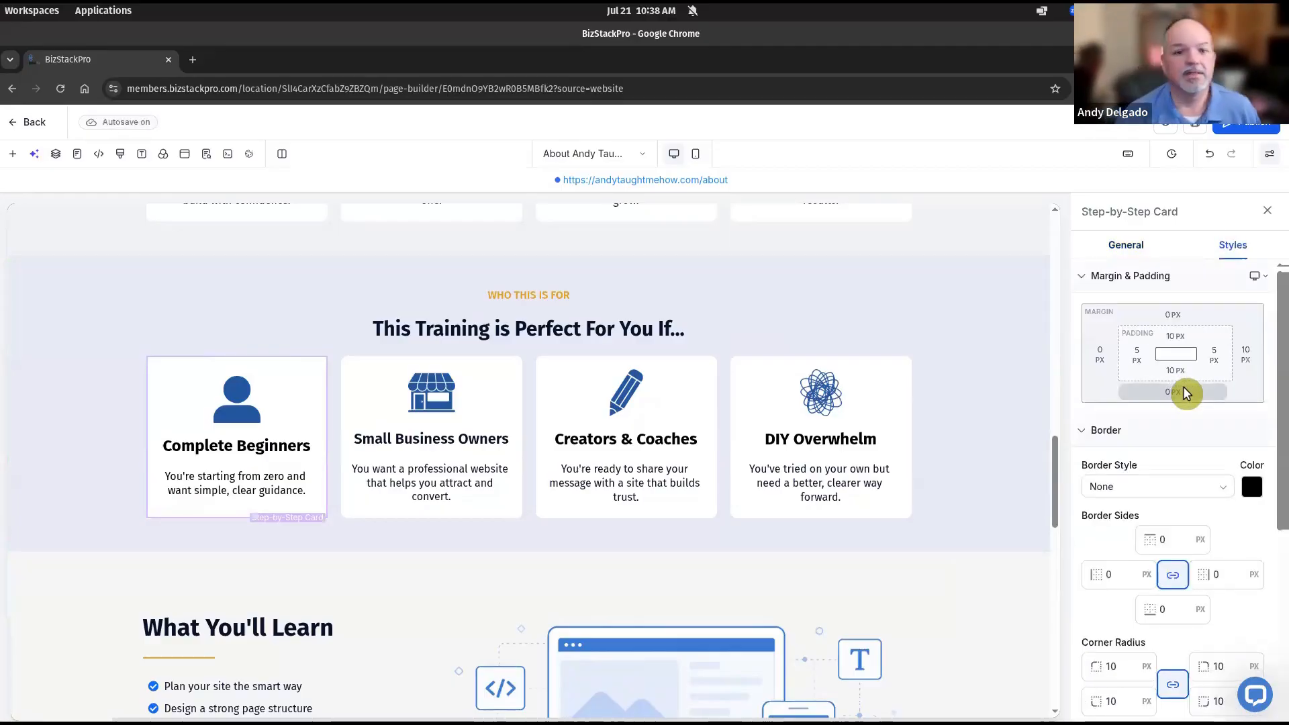
pyautogui.click(1166, 397)
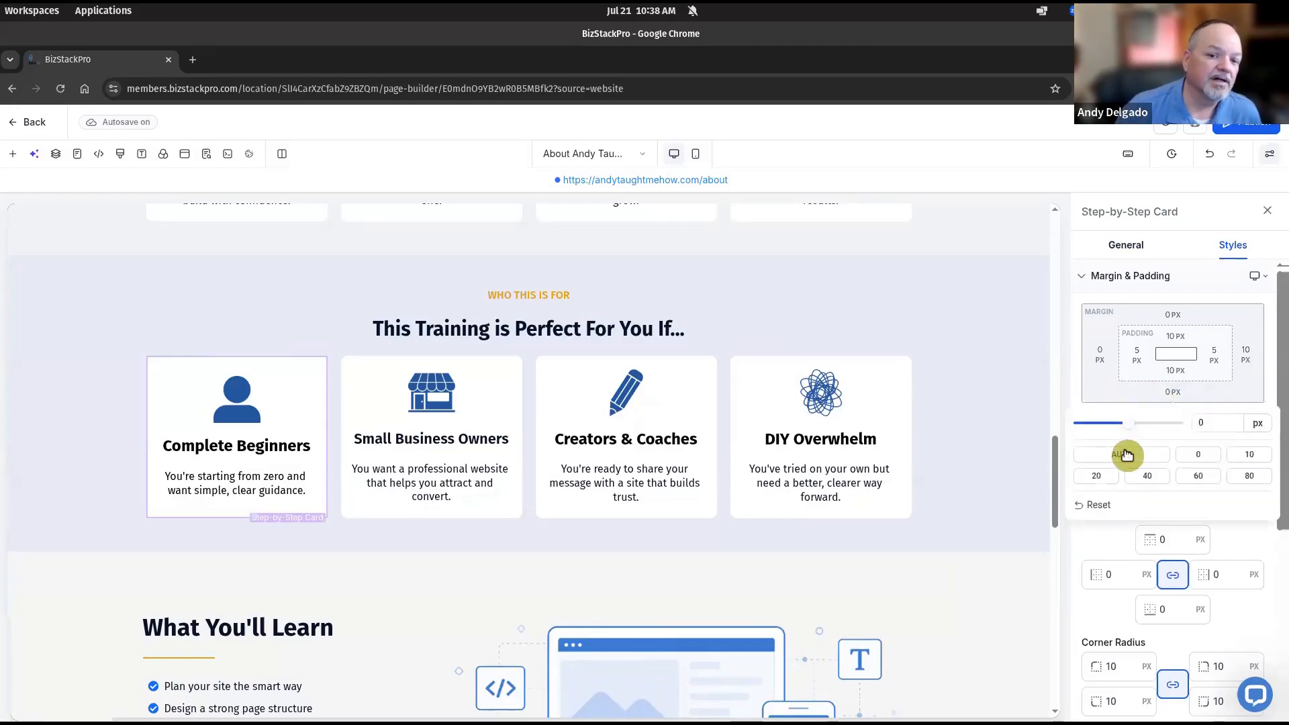
pyautogui.click(1128, 456)
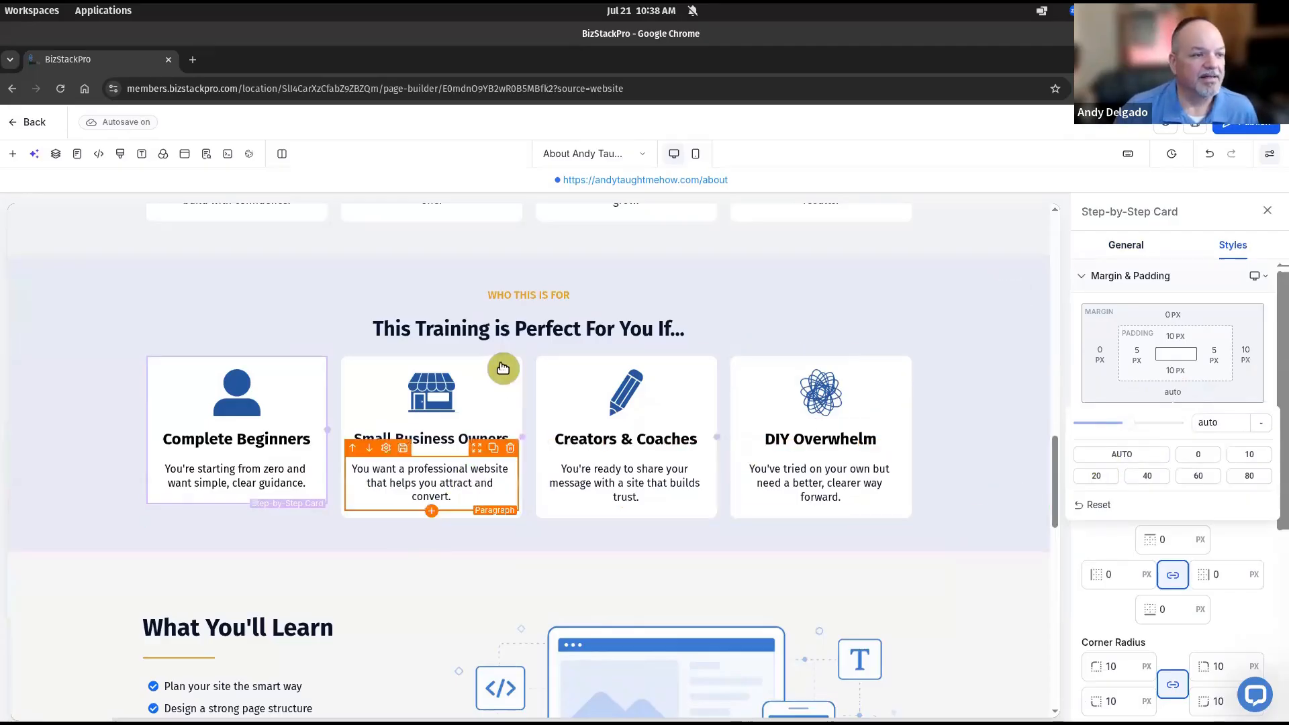
pyautogui.click(497, 520)
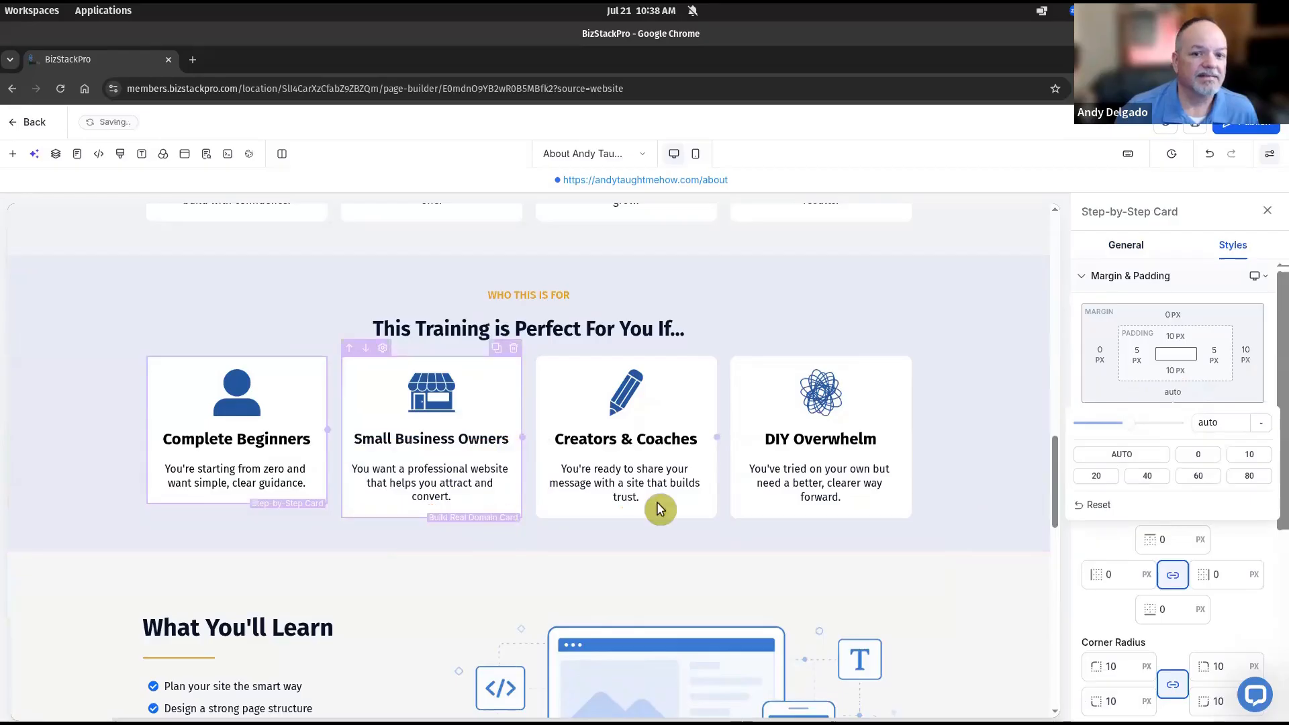
pyautogui.click(1181, 388)
pyautogui.click(1128, 455)
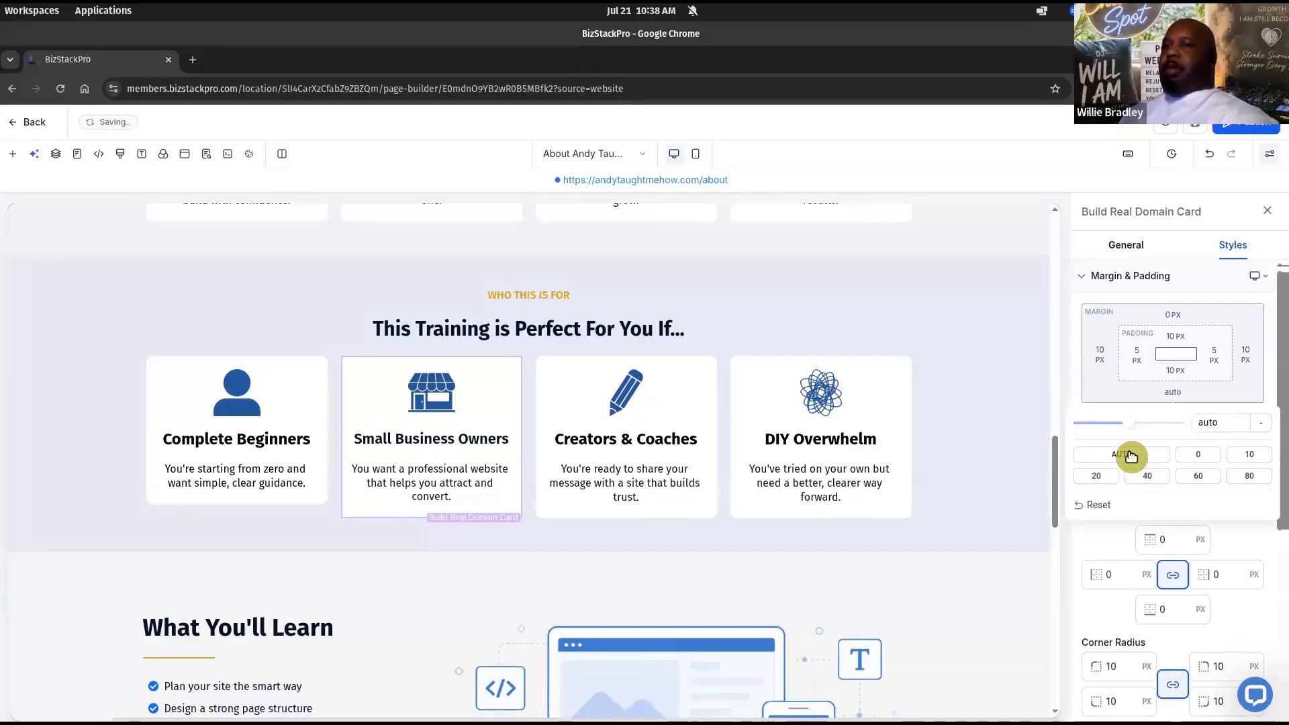
# Set the bottom margin to auto on the Creators & Coaches and DIY Overwhelm cards
pyautogui.click(694, 517)
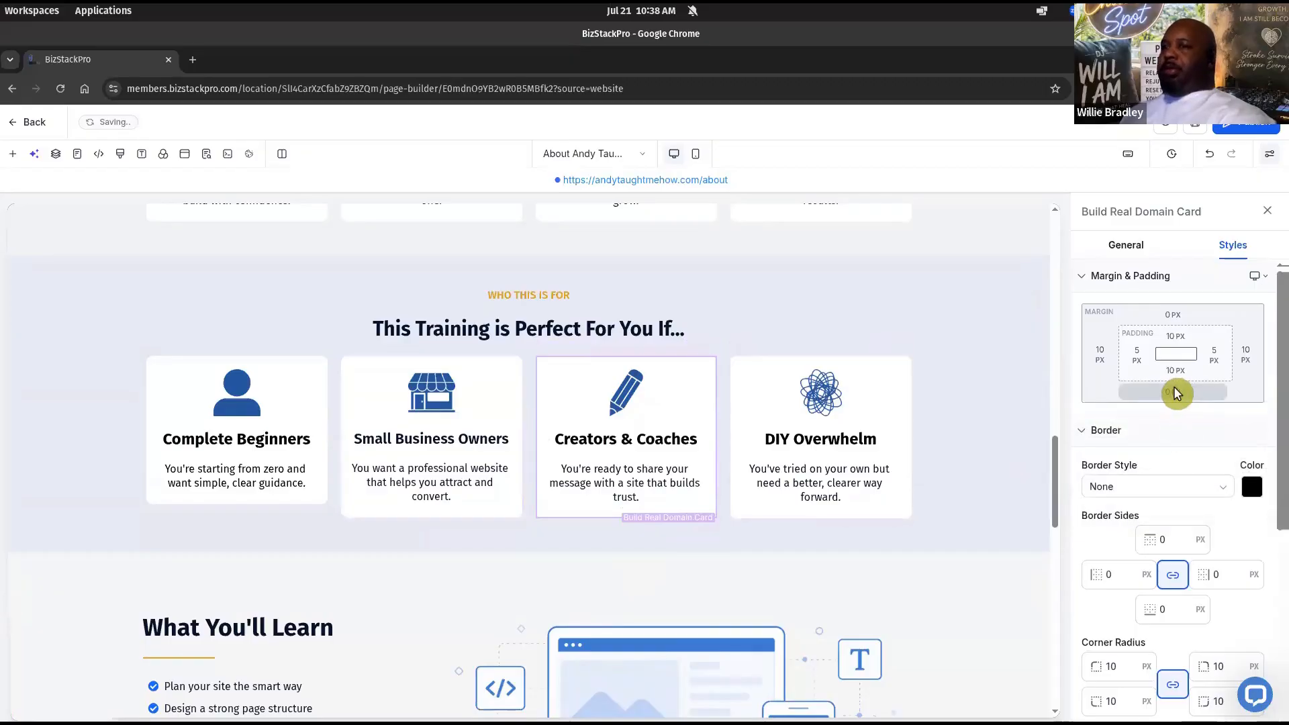
pyautogui.click(1177, 393)
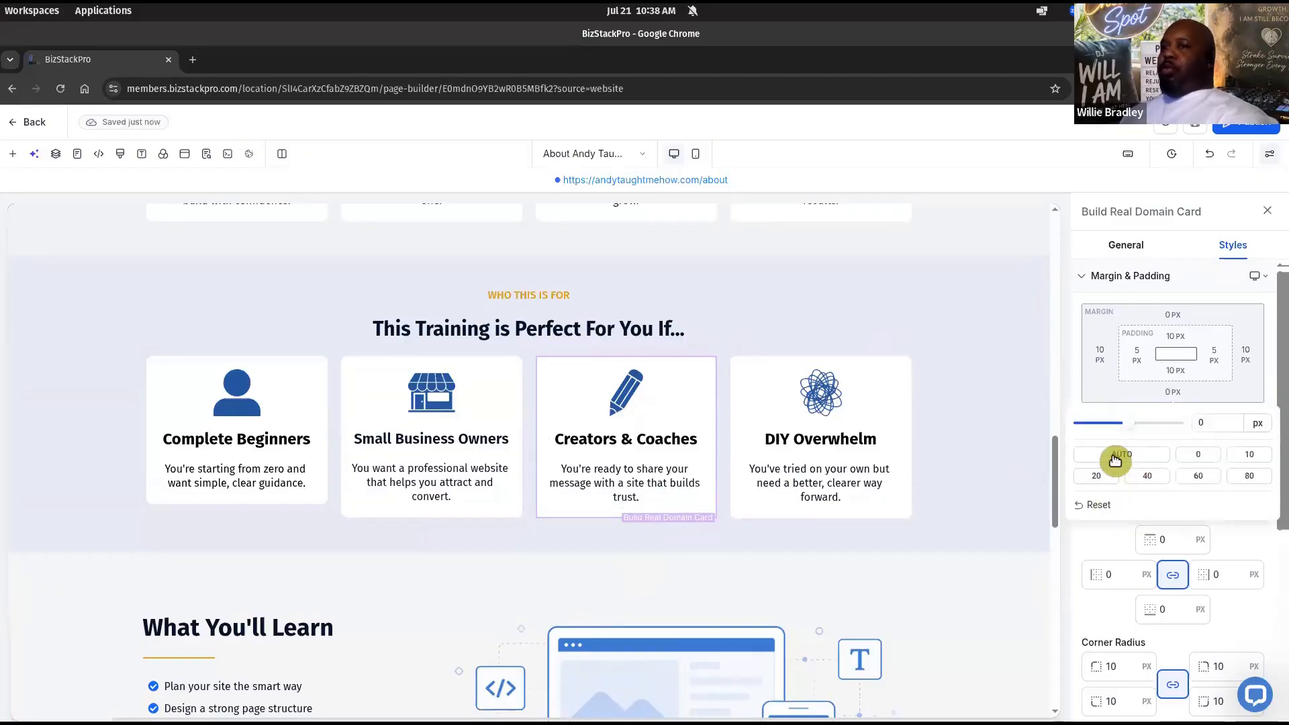
pyautogui.click(1116, 456)
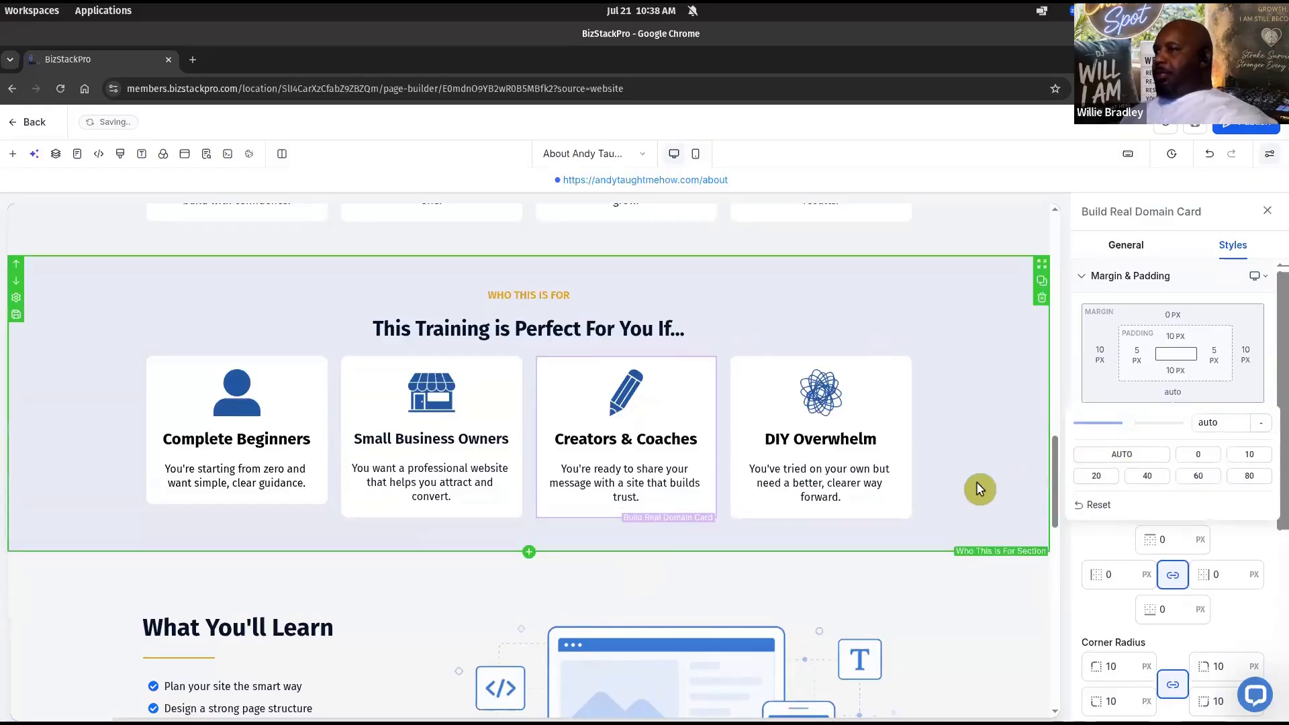
pyautogui.click(861, 515)
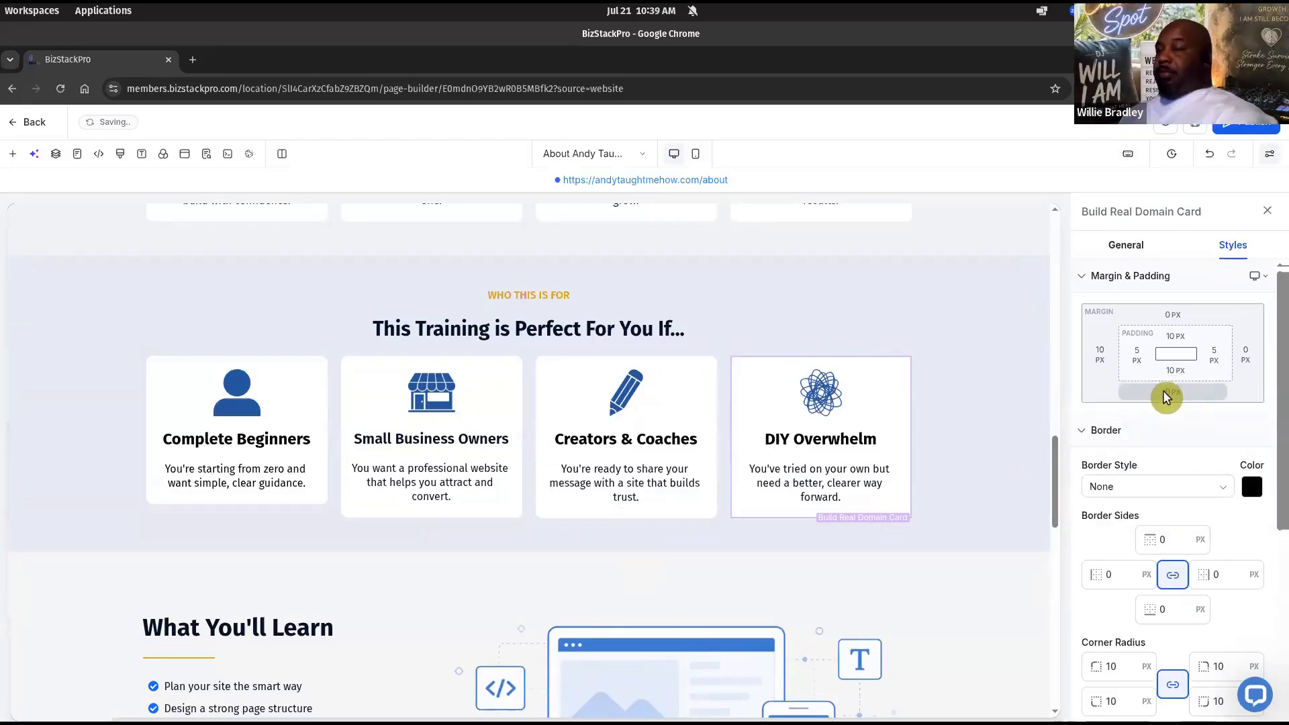
pyautogui.click(1167, 397)
pyautogui.click(1122, 456)
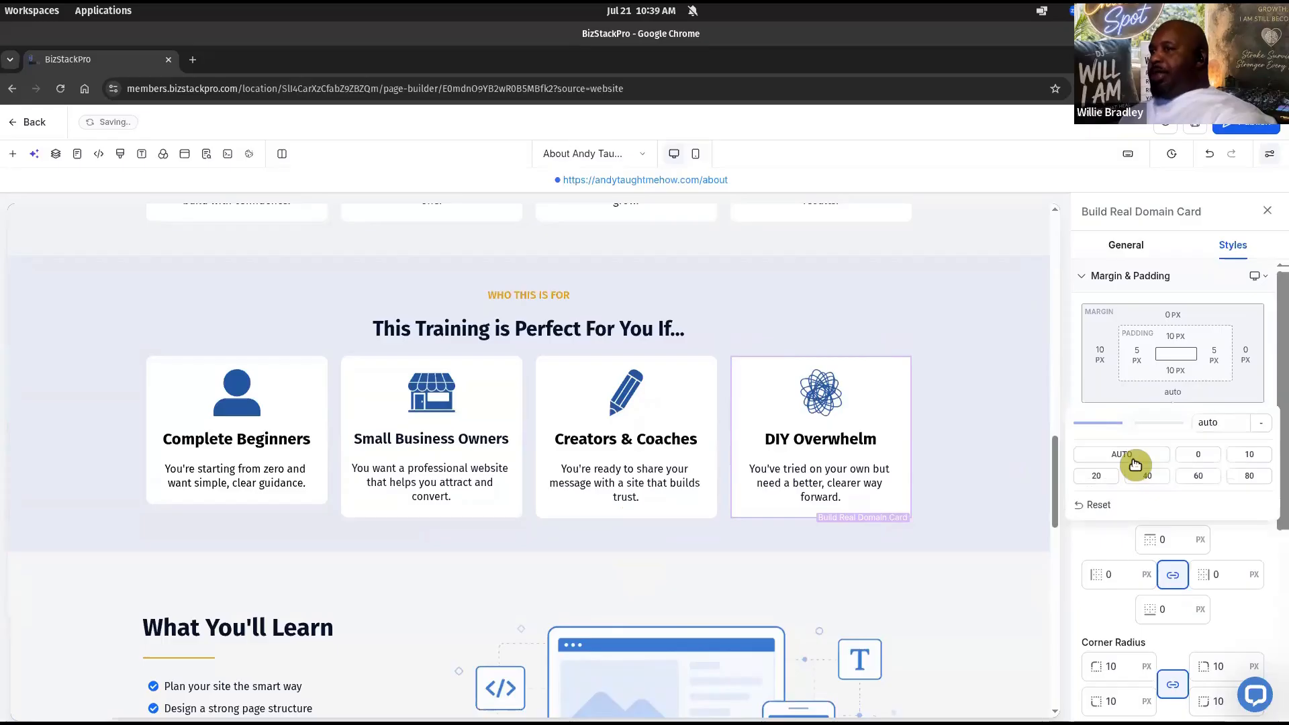
pyautogui.click(1017, 526)
pyautogui.click(453, 438)
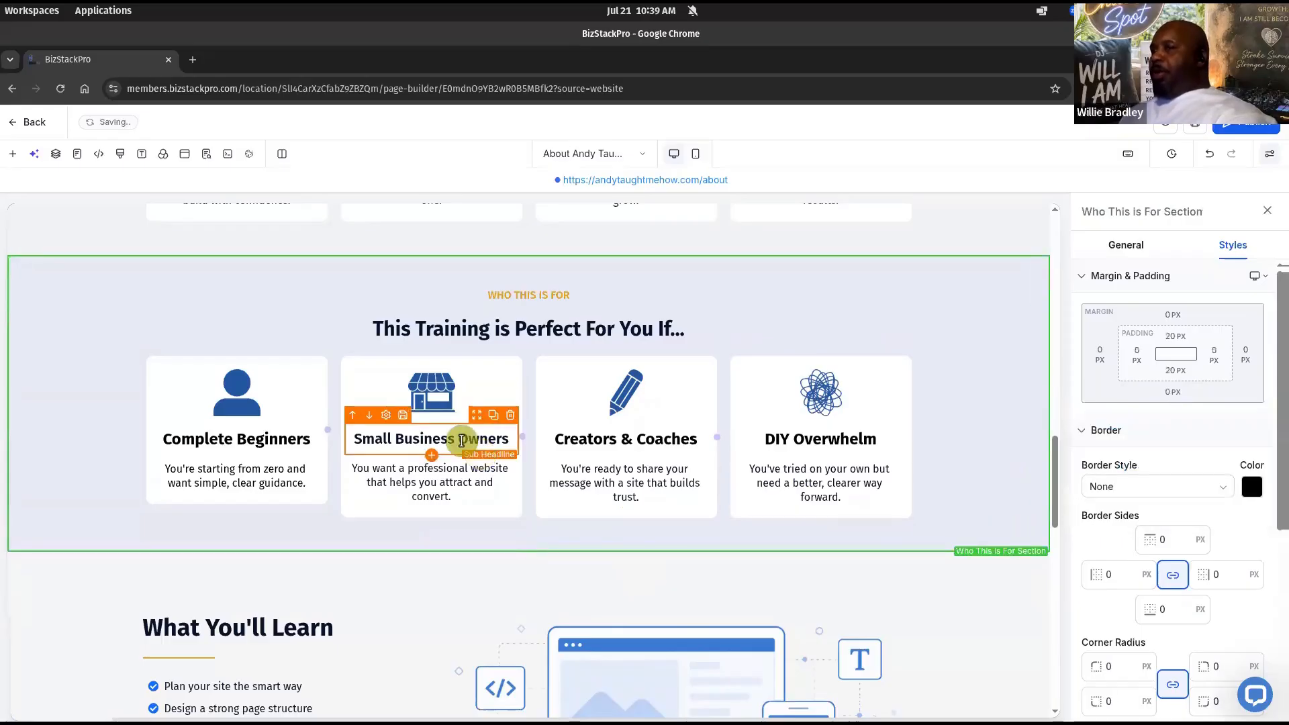
pyautogui.doubleClick(454, 438)
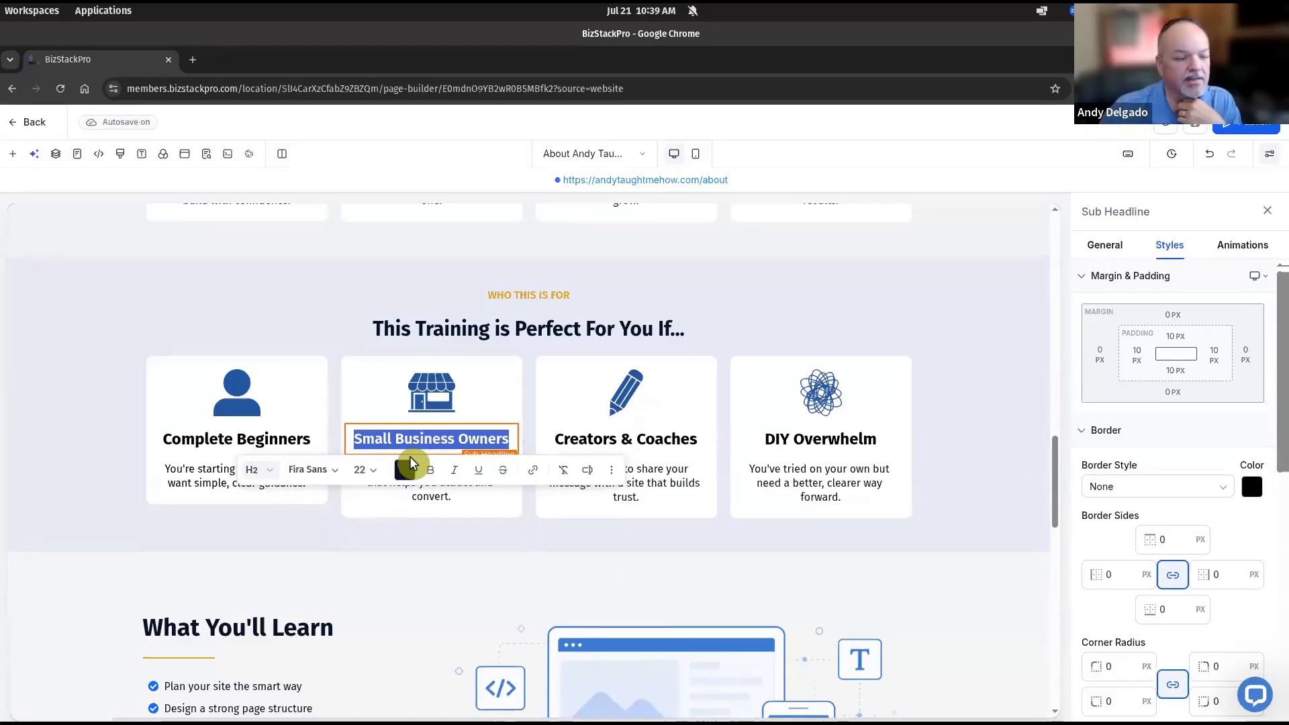
# Make the Small Business Owners title a Heading 3 at 22 px
pyautogui.click(262, 469)
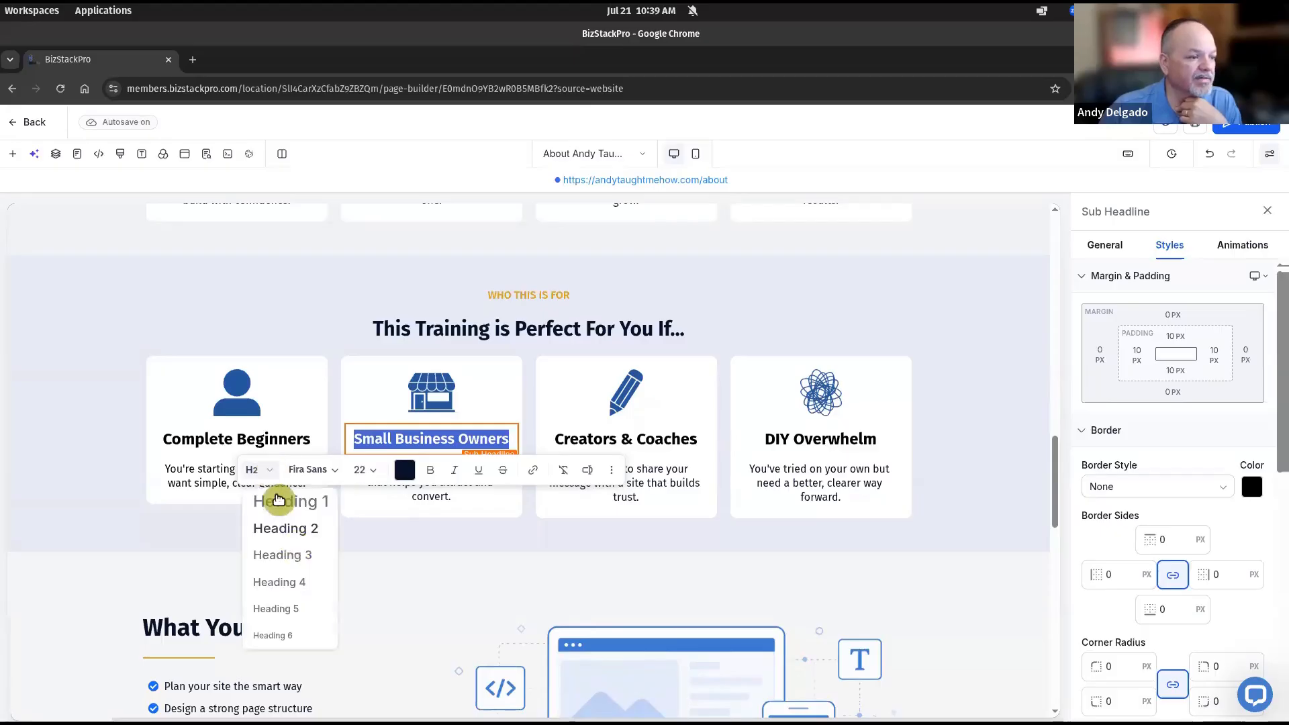
pyautogui.click(294, 555)
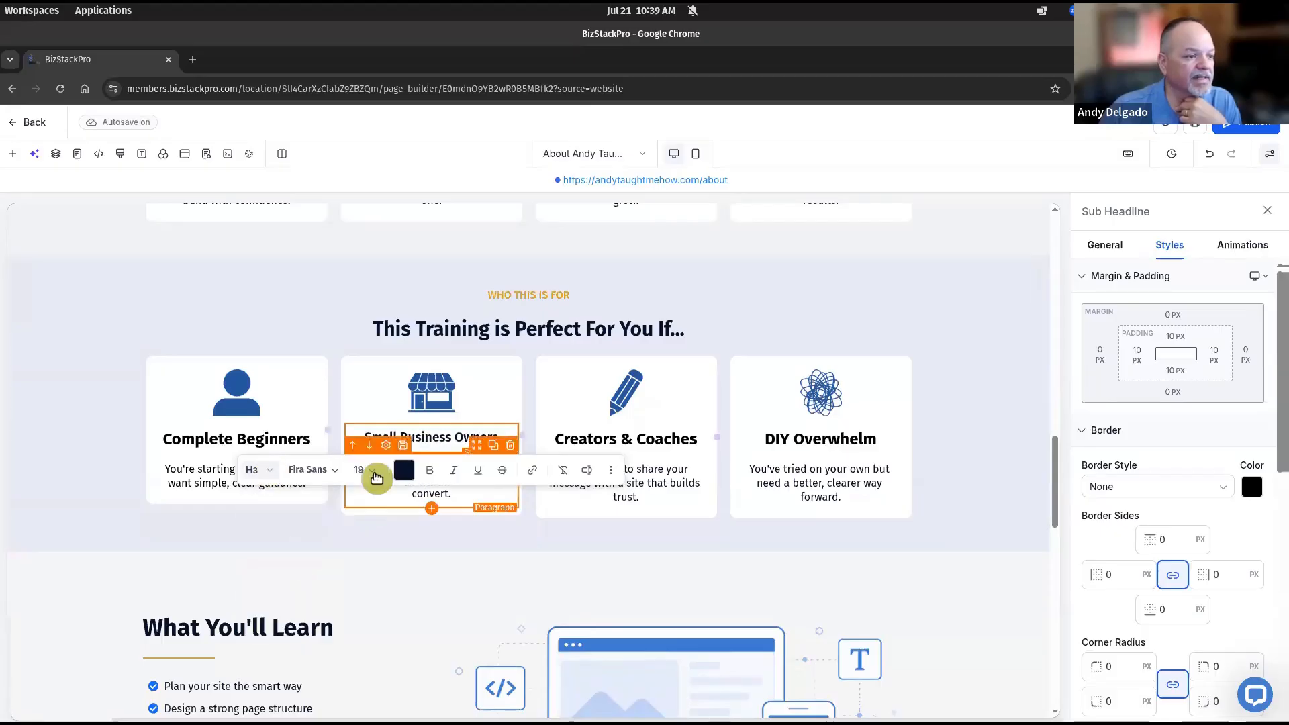
pyautogui.click(374, 476)
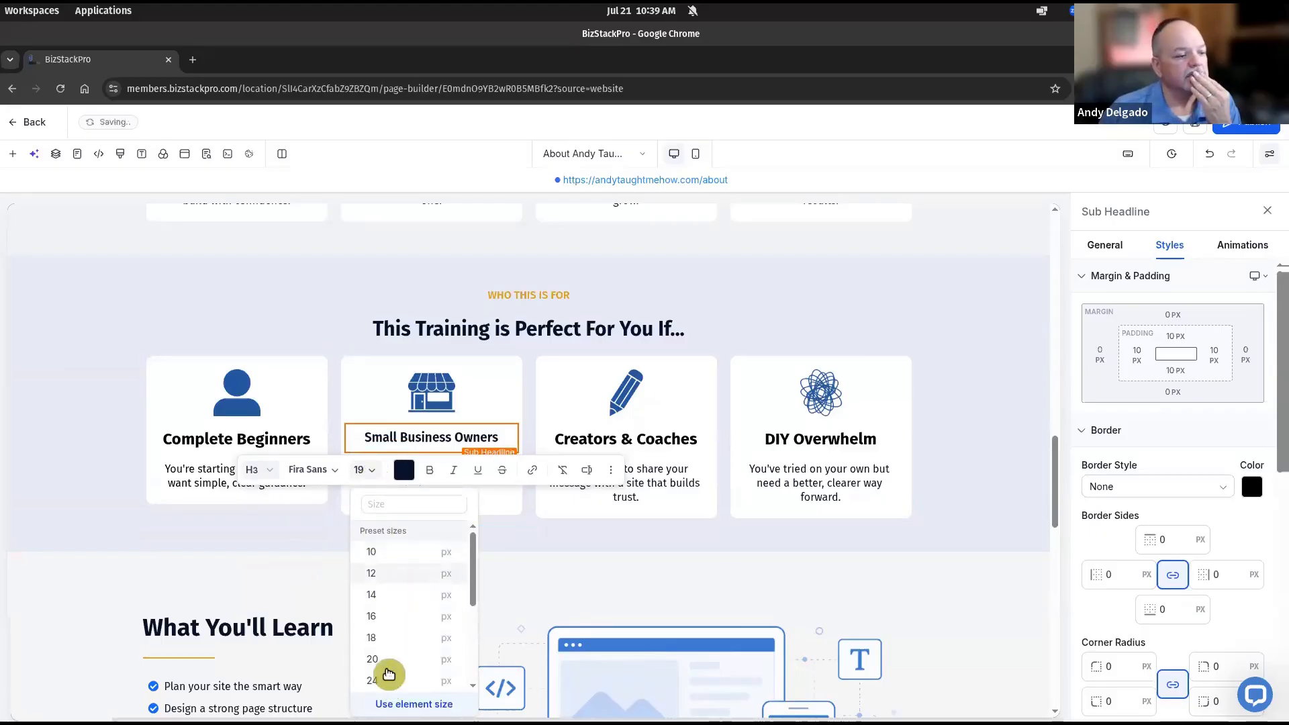
pyautogui.click(387, 681)
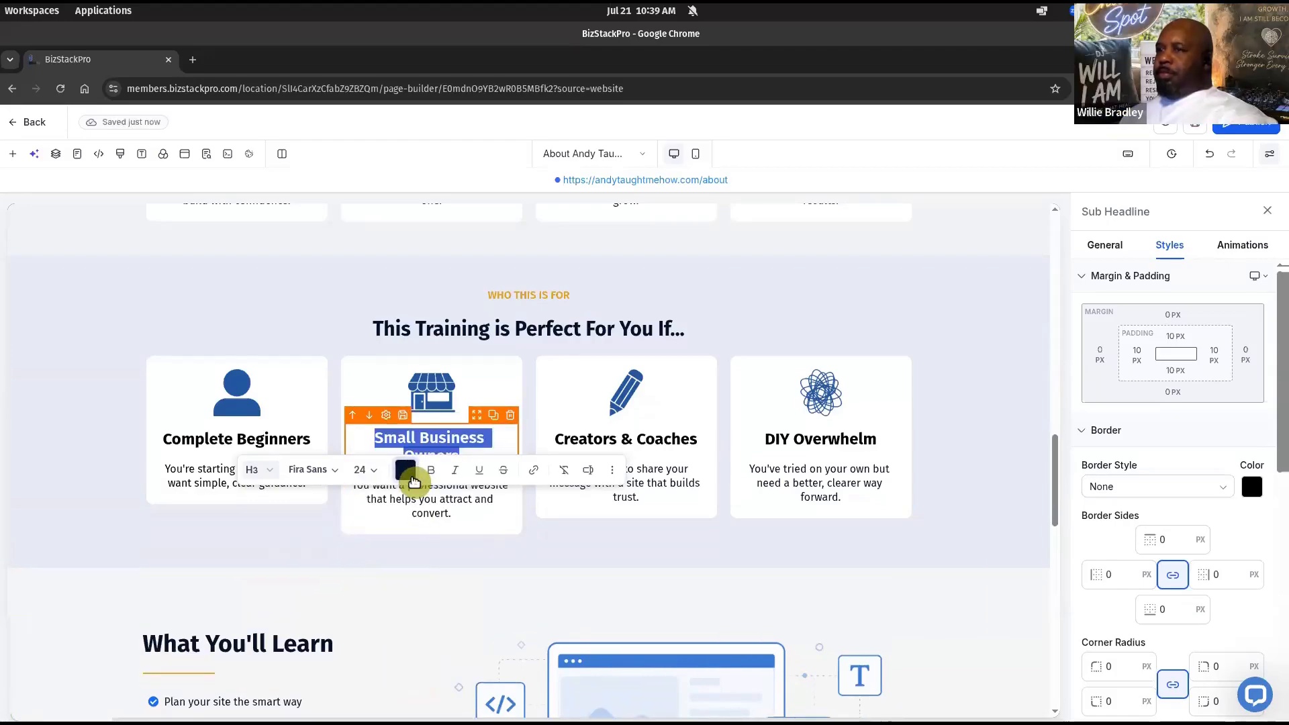
pyautogui.click(365, 473)
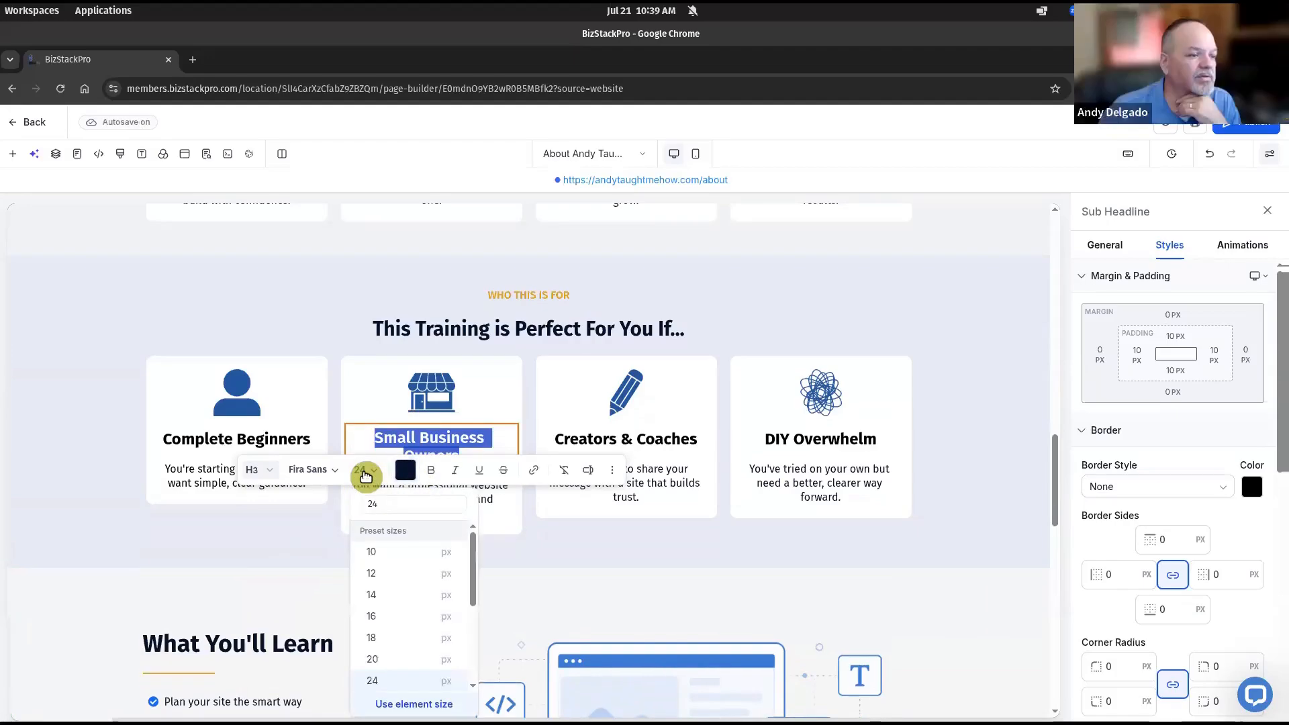
pyautogui.click(387, 500)
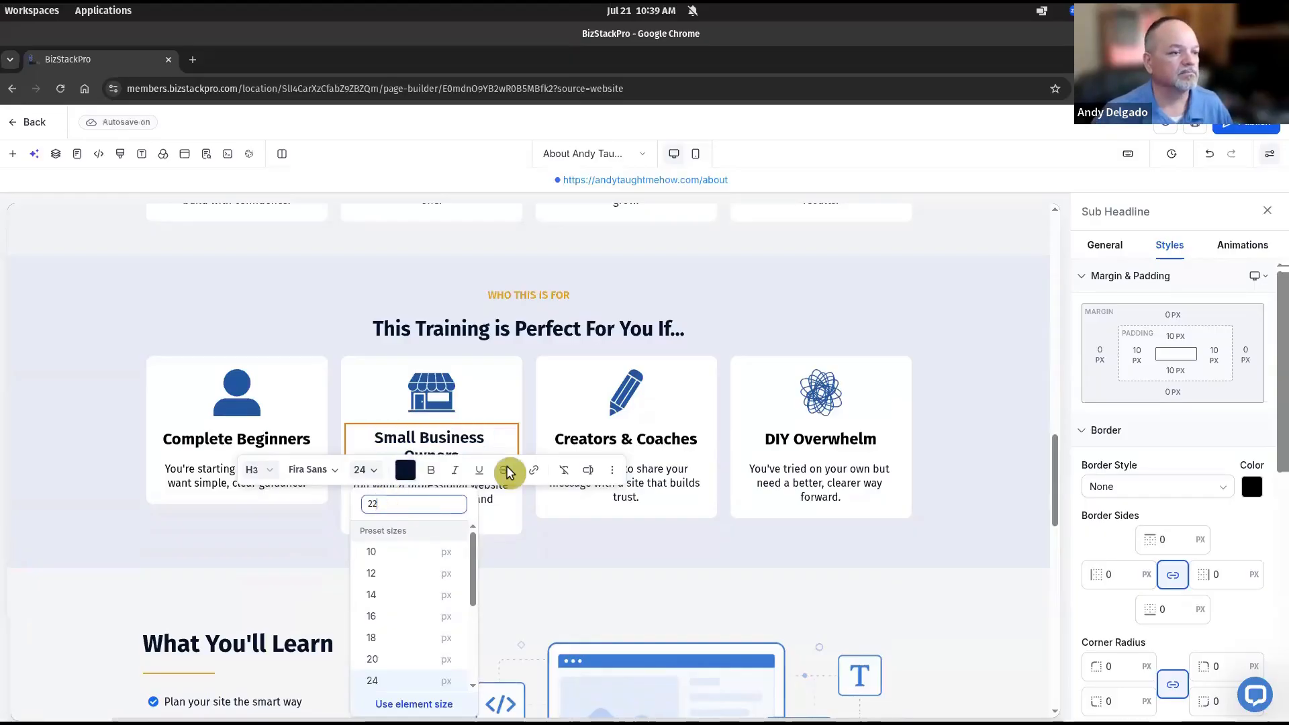
pyautogui.press('Return')
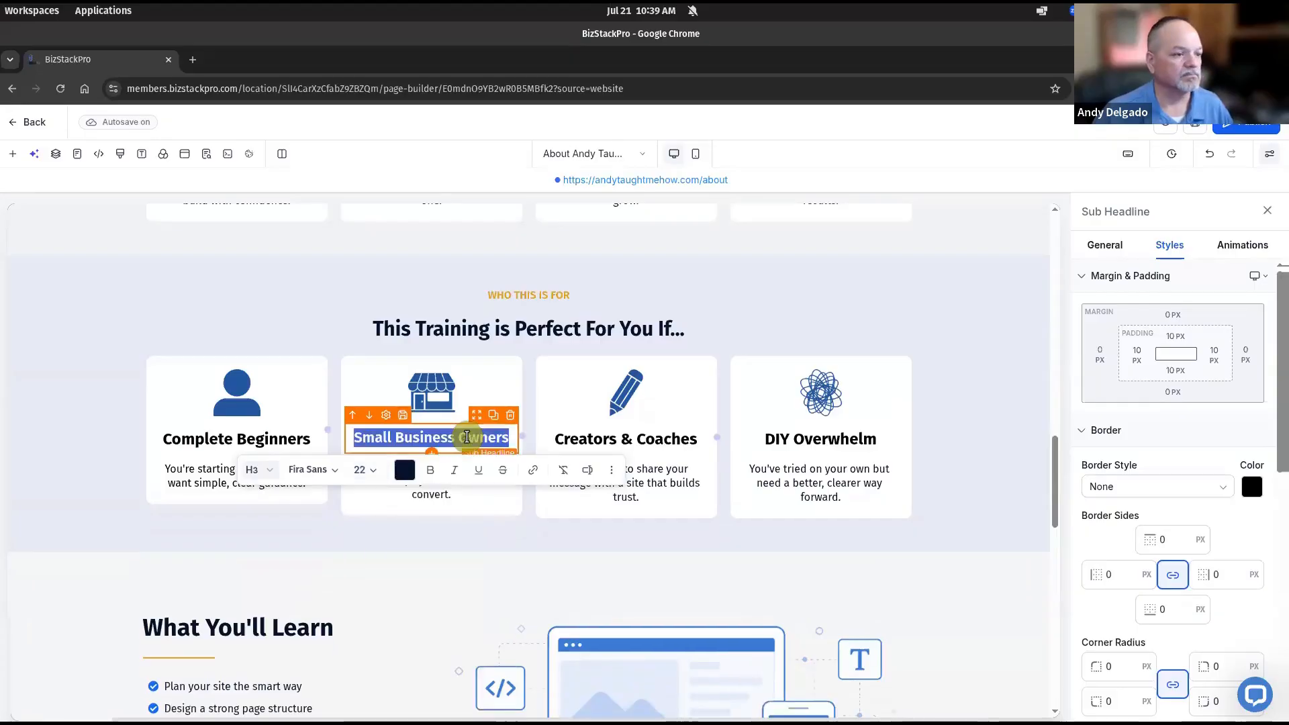
pyautogui.click(430, 472)
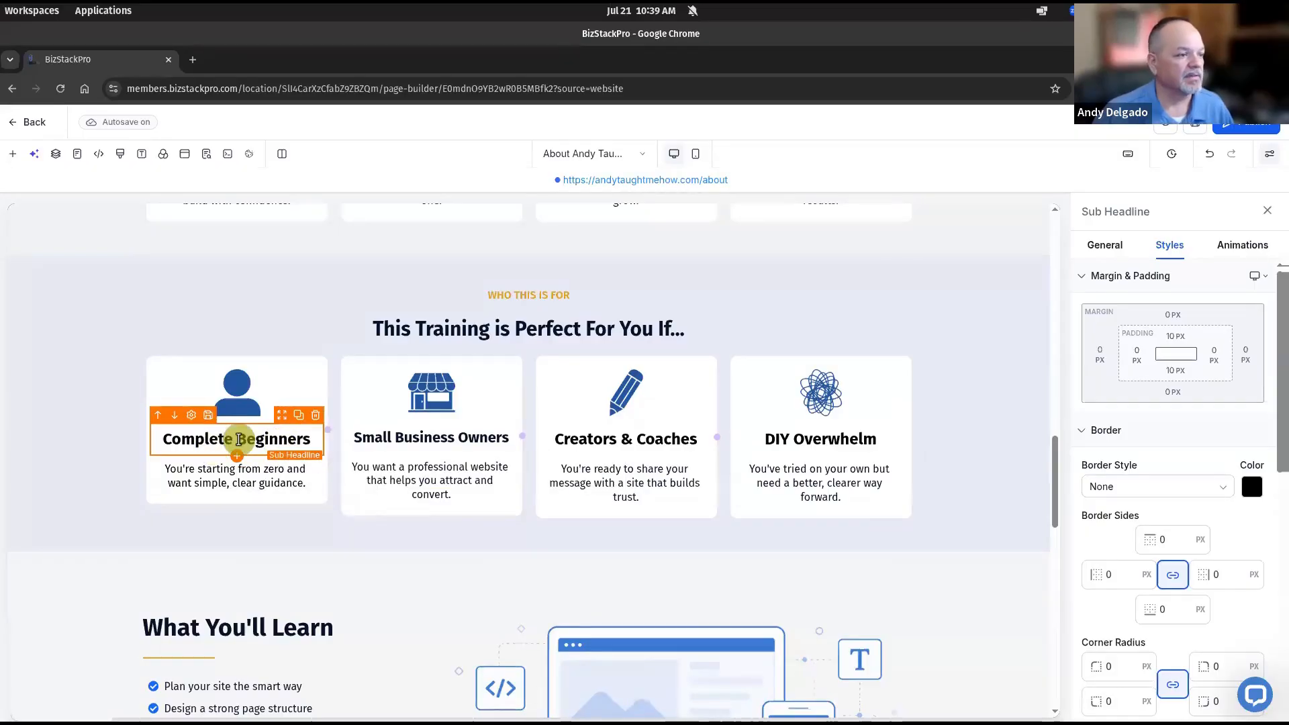
# Make the Complete Beginners title a Heading 3 at 22 px
pyautogui.tripleClick(220, 446)
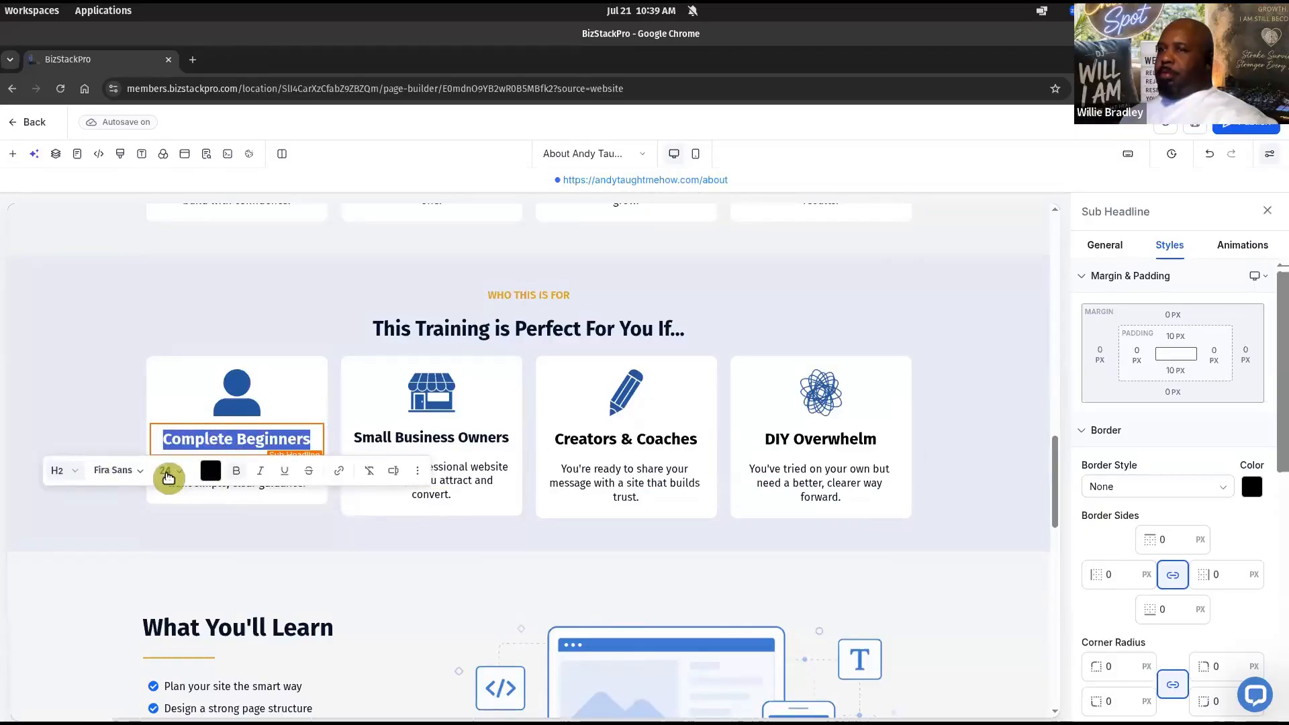
pyautogui.click(70, 472)
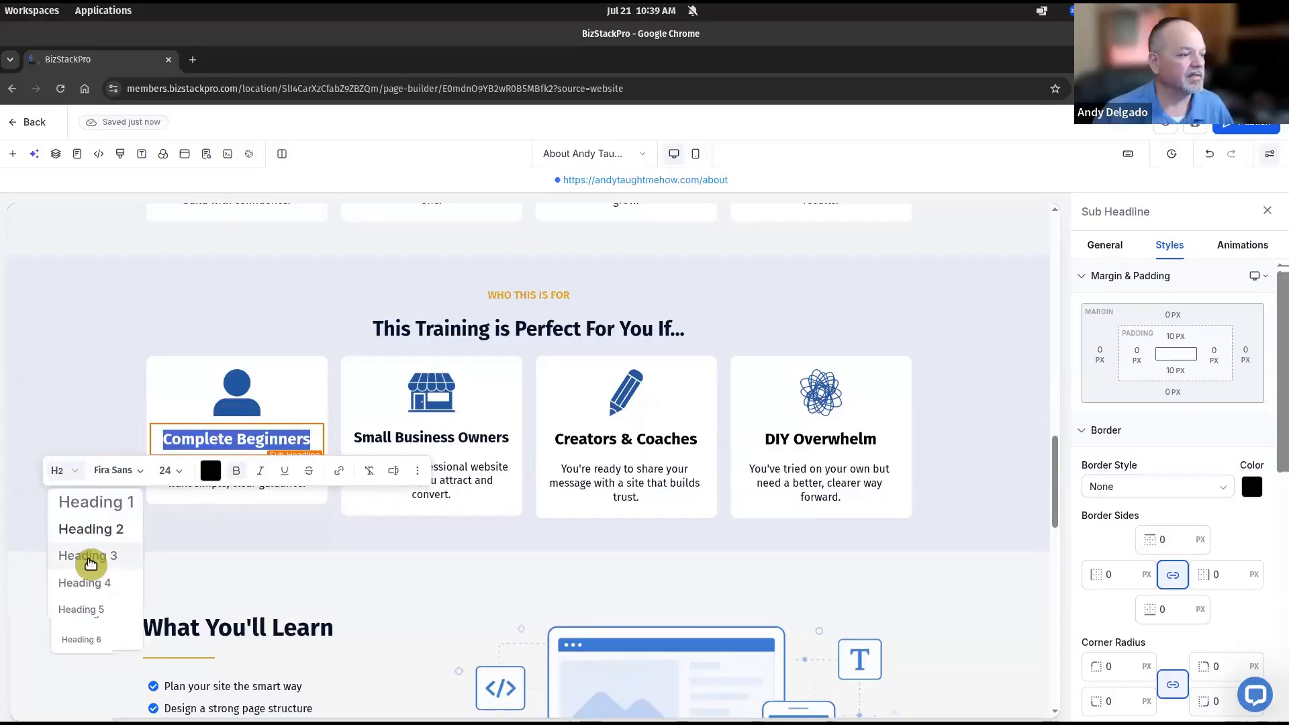
pyautogui.click(90, 563)
pyautogui.click(176, 472)
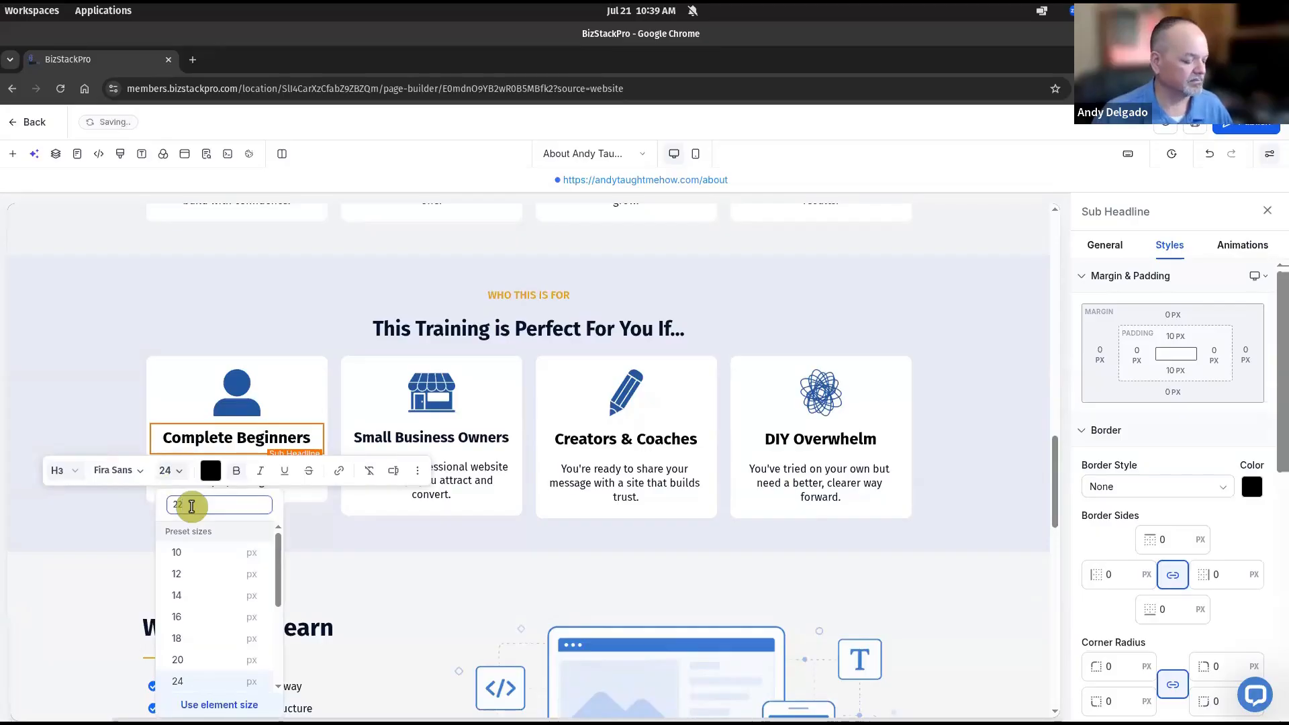
pyautogui.press('Return')
pyautogui.click(418, 531)
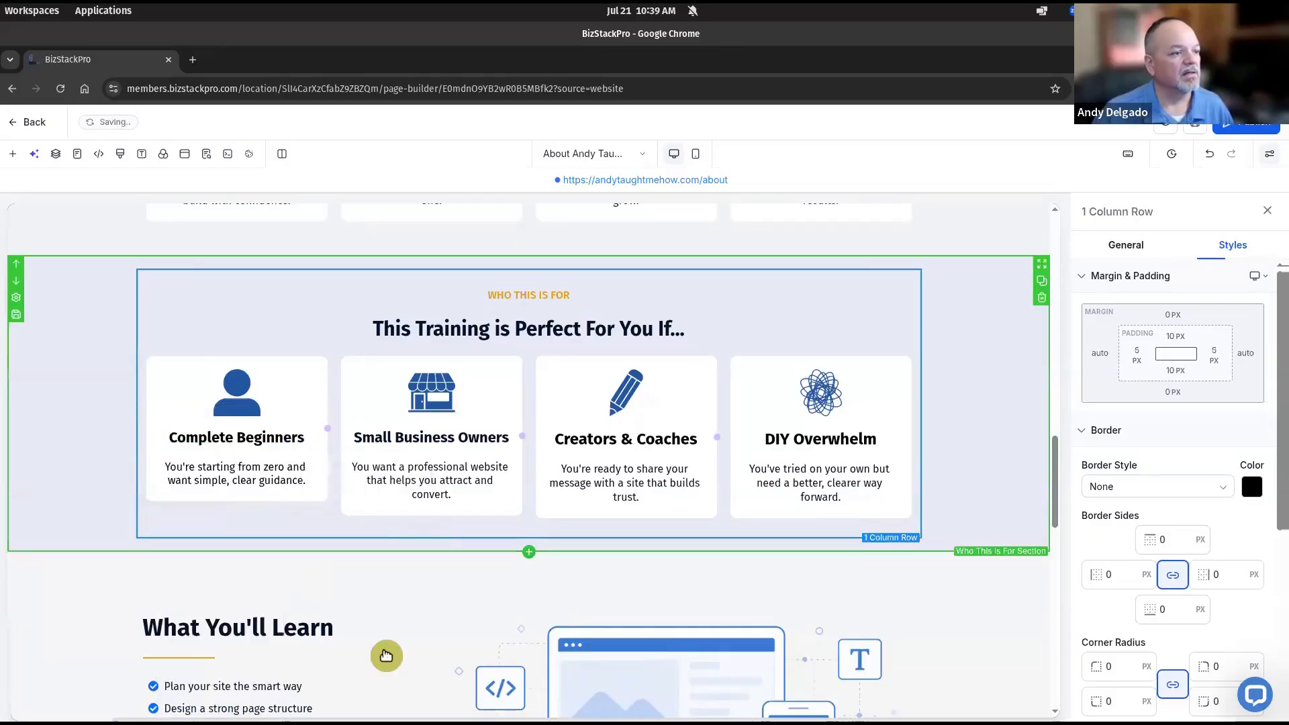
pyautogui.click(300, 475)
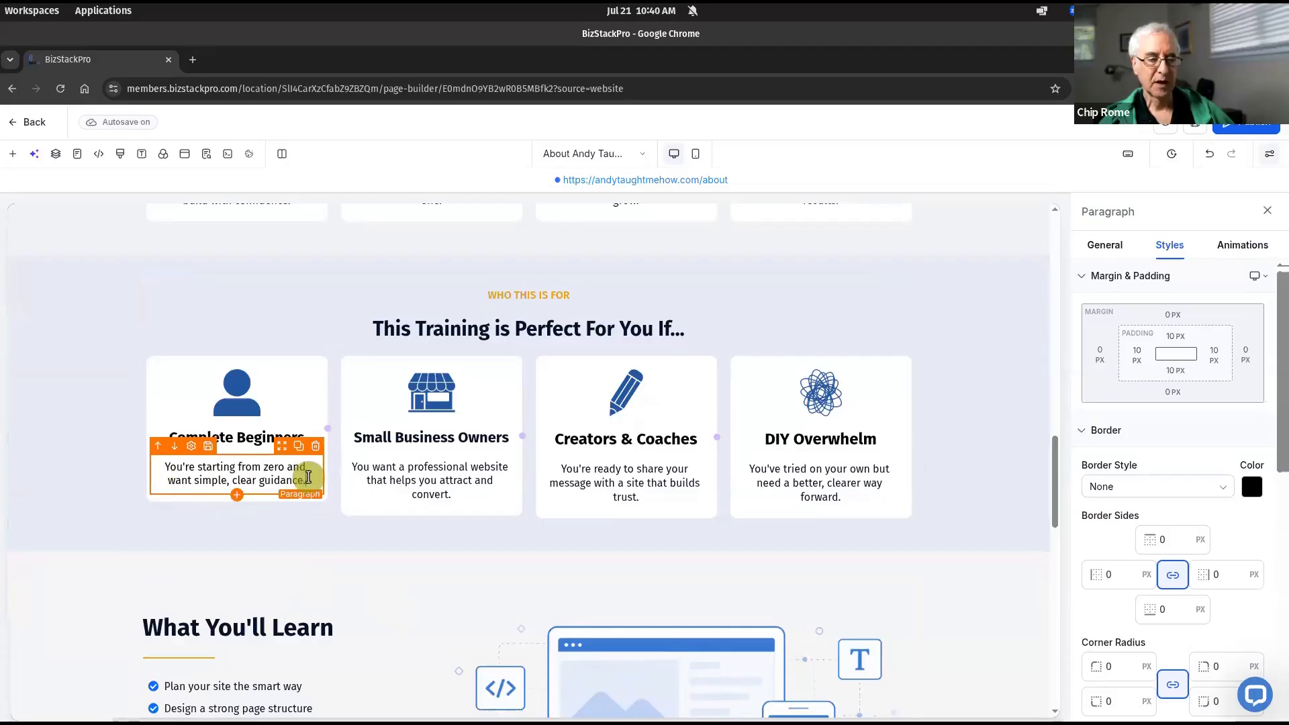
pyautogui.click(59, 496)
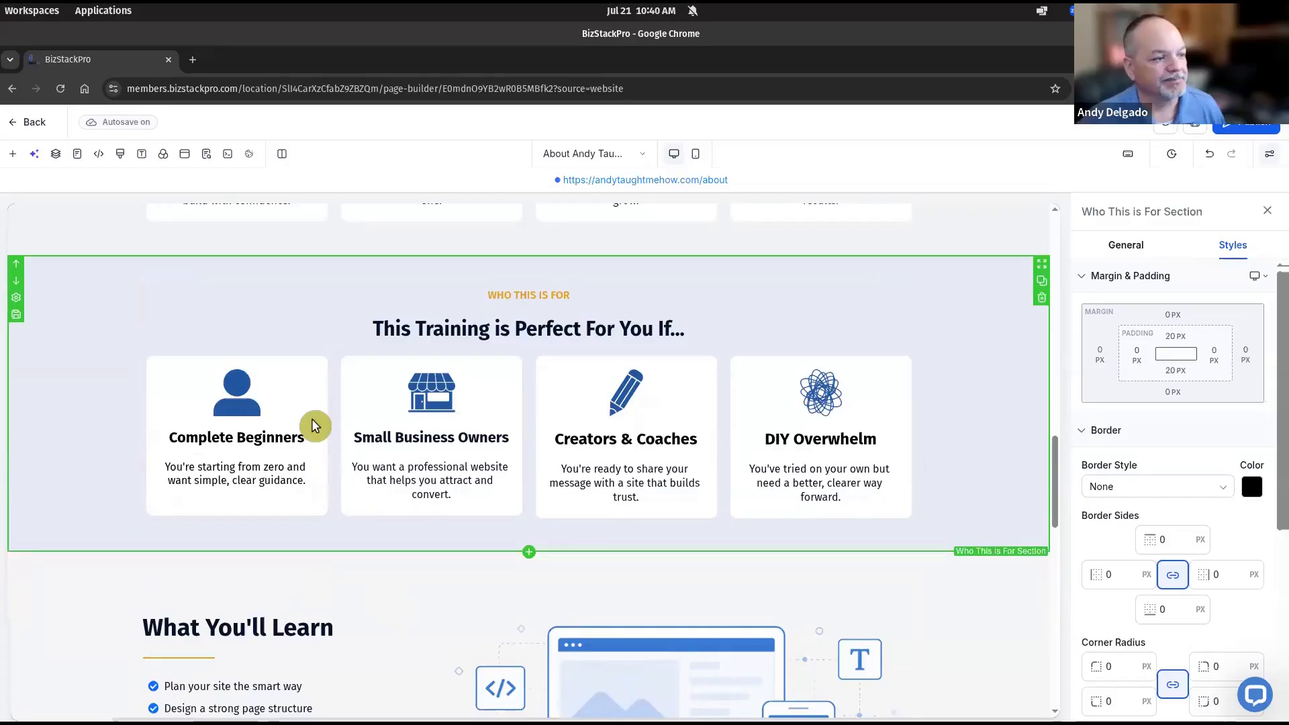
# Make the Creators & Coaches title a Heading 3 at 22 px
pyautogui.doubleClick(594, 442)
pyautogui.tripleClick(592, 440)
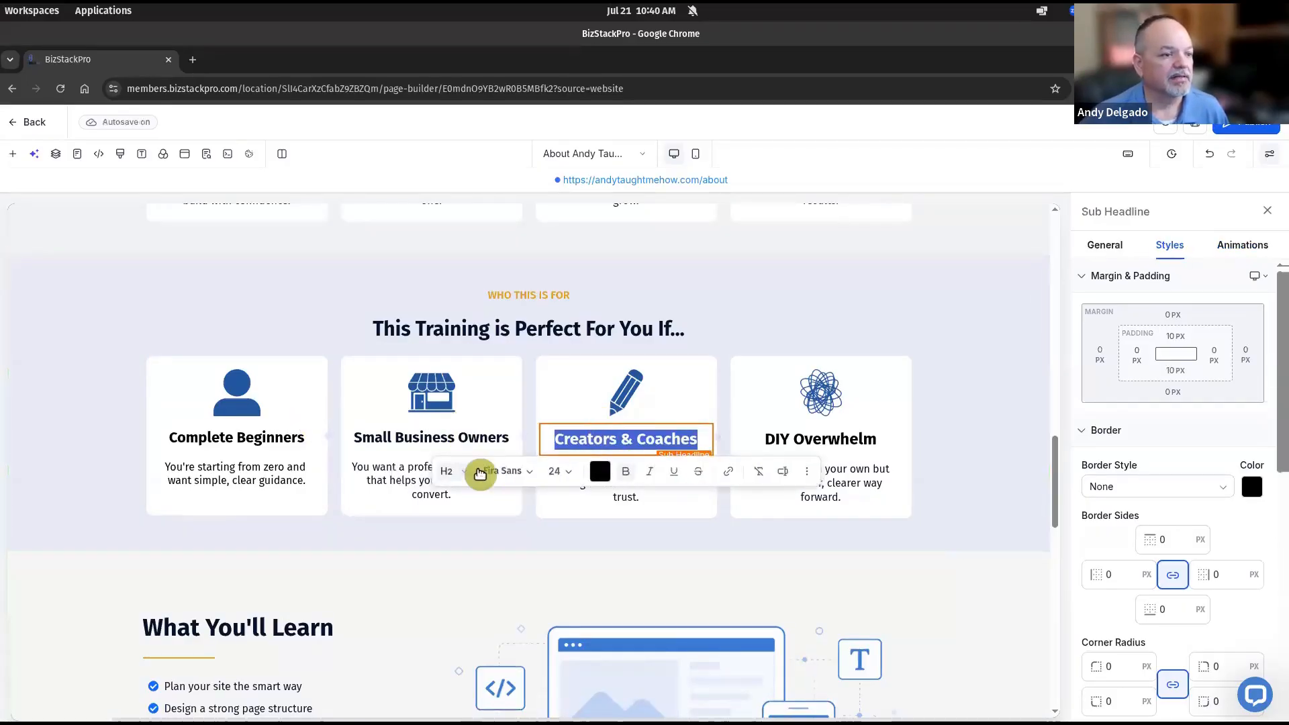
pyautogui.click(462, 471)
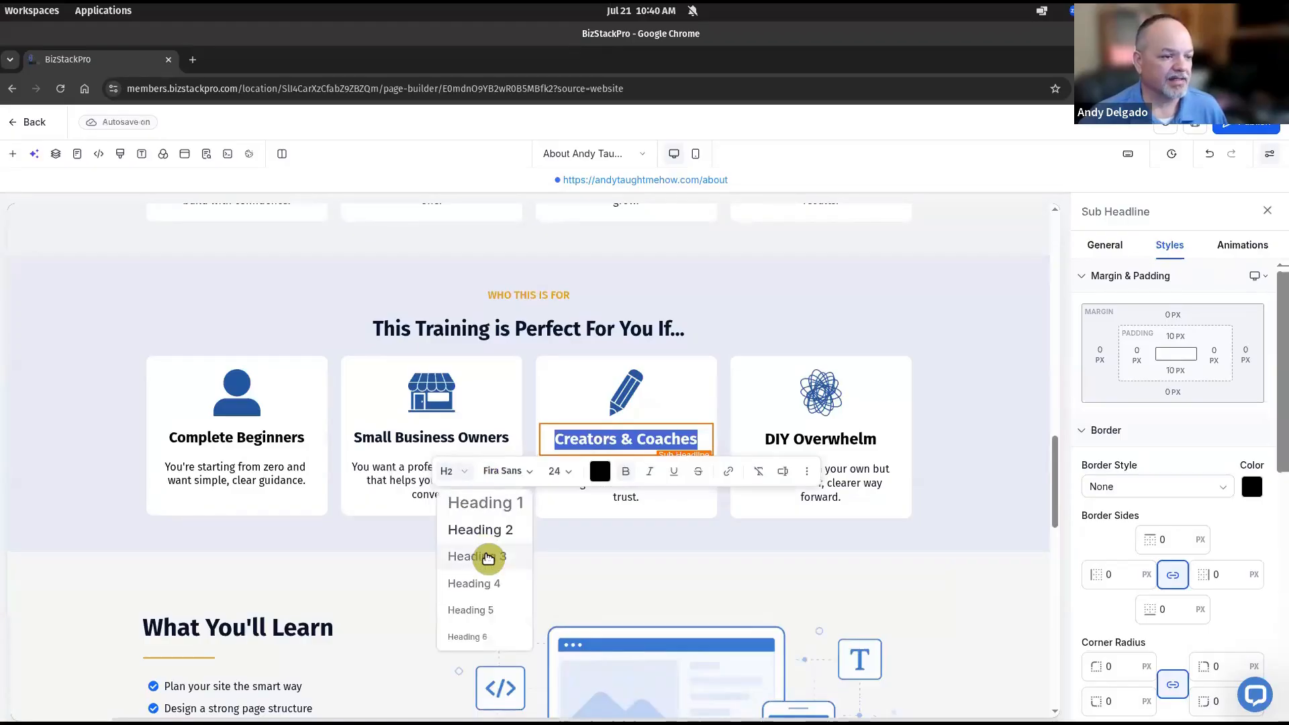
pyautogui.click(486, 557)
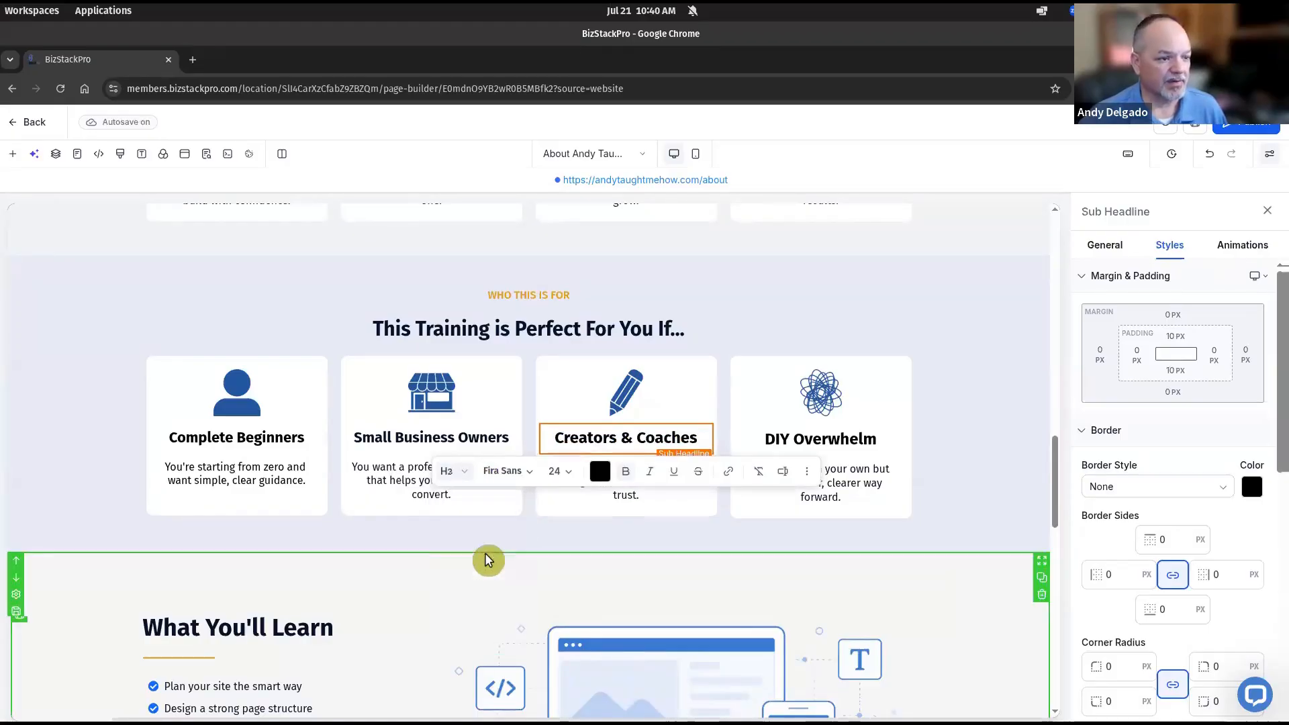
pyautogui.click(559, 472)
pyautogui.click(585, 506)
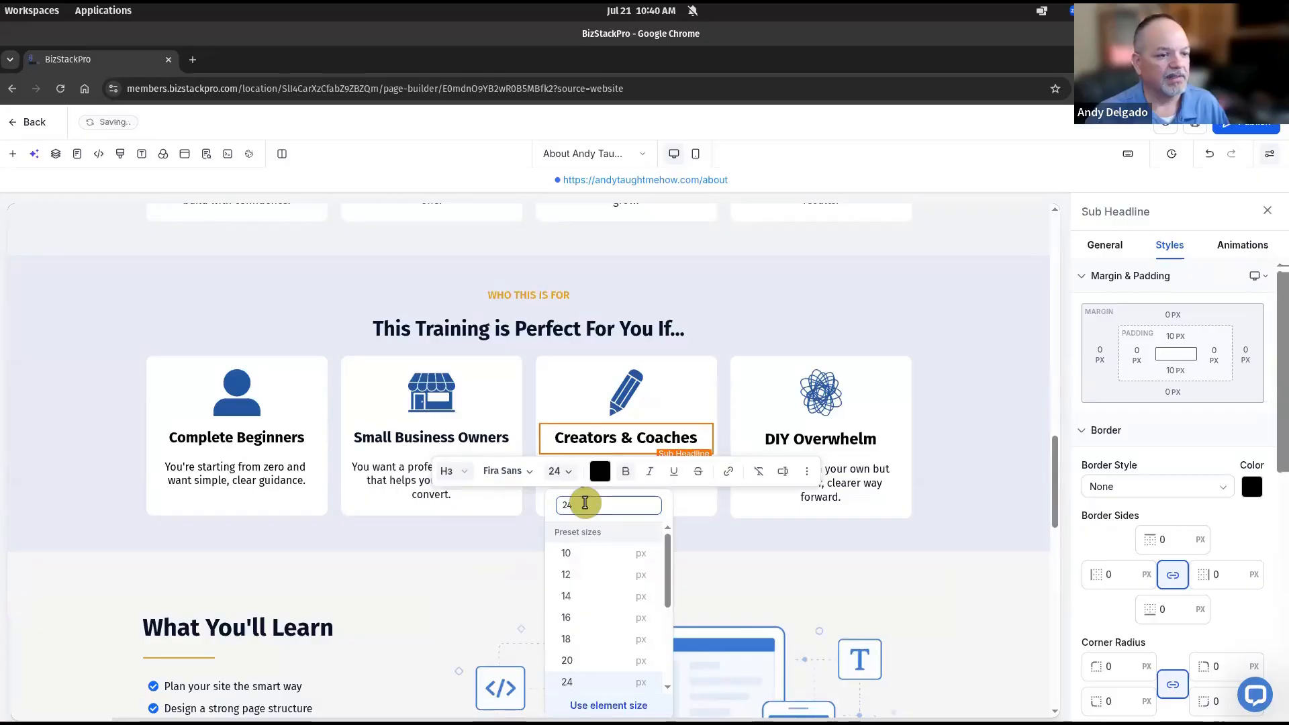
pyautogui.press('Return')
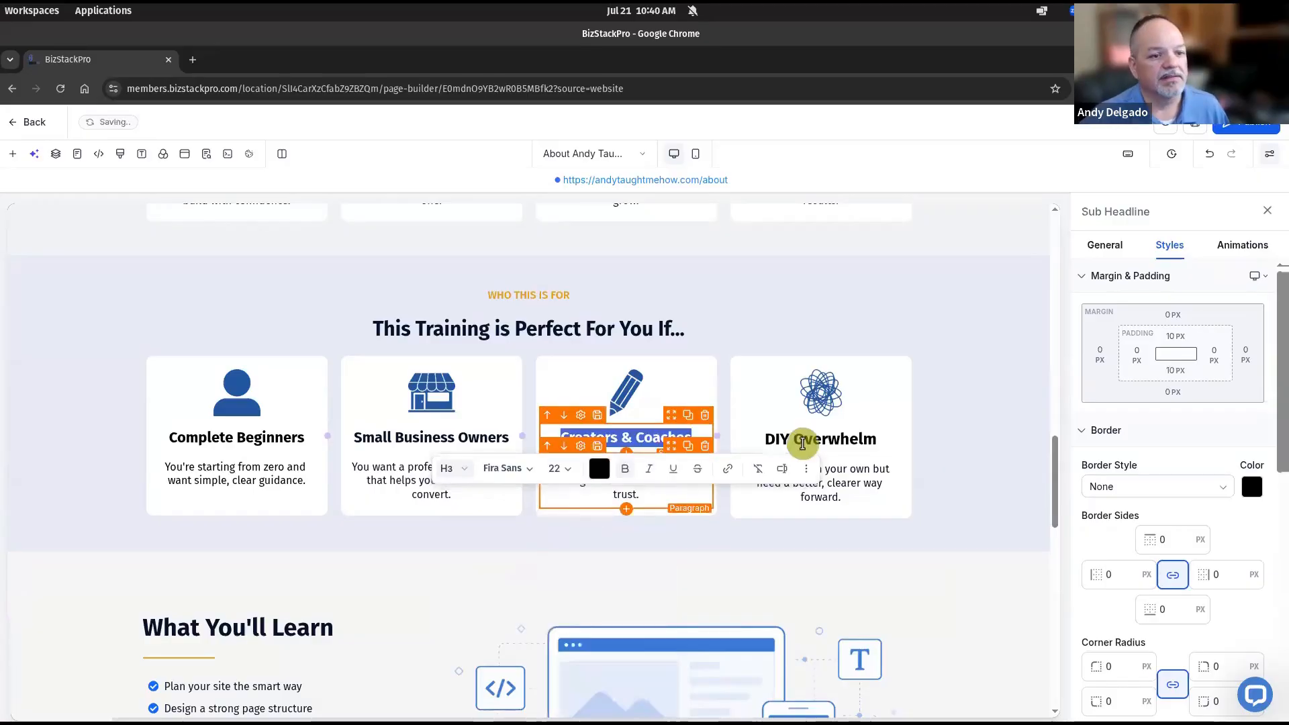
# Make the DIY Overwhelm title a Heading 3 at 22 px
pyautogui.tripleClick(803, 443)
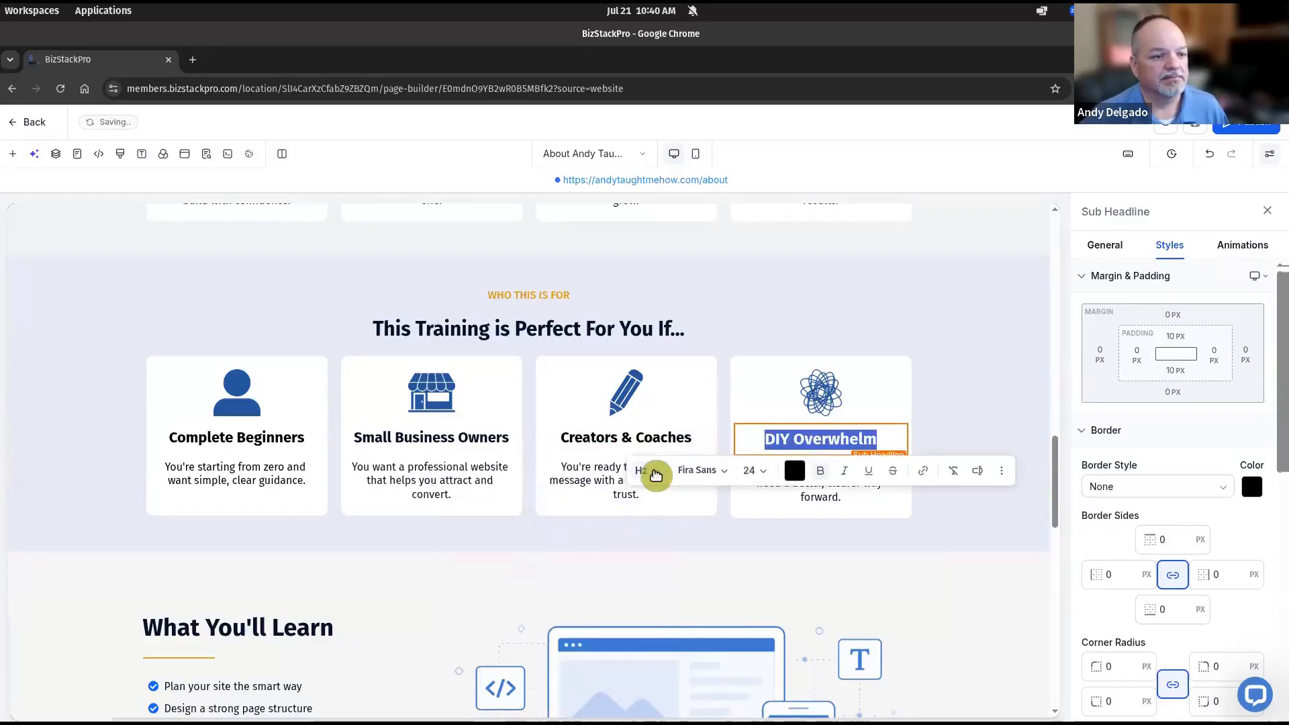
pyautogui.click(659, 475)
pyautogui.click(698, 555)
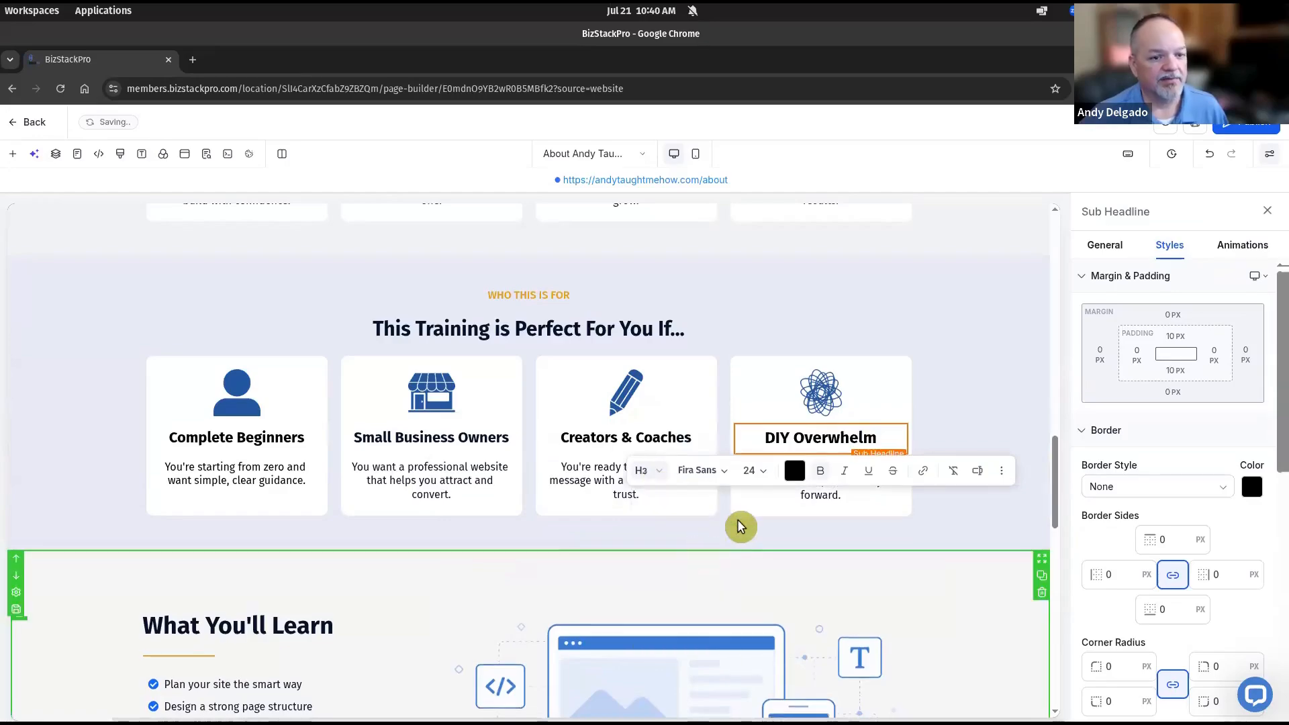
pyautogui.click(755, 471)
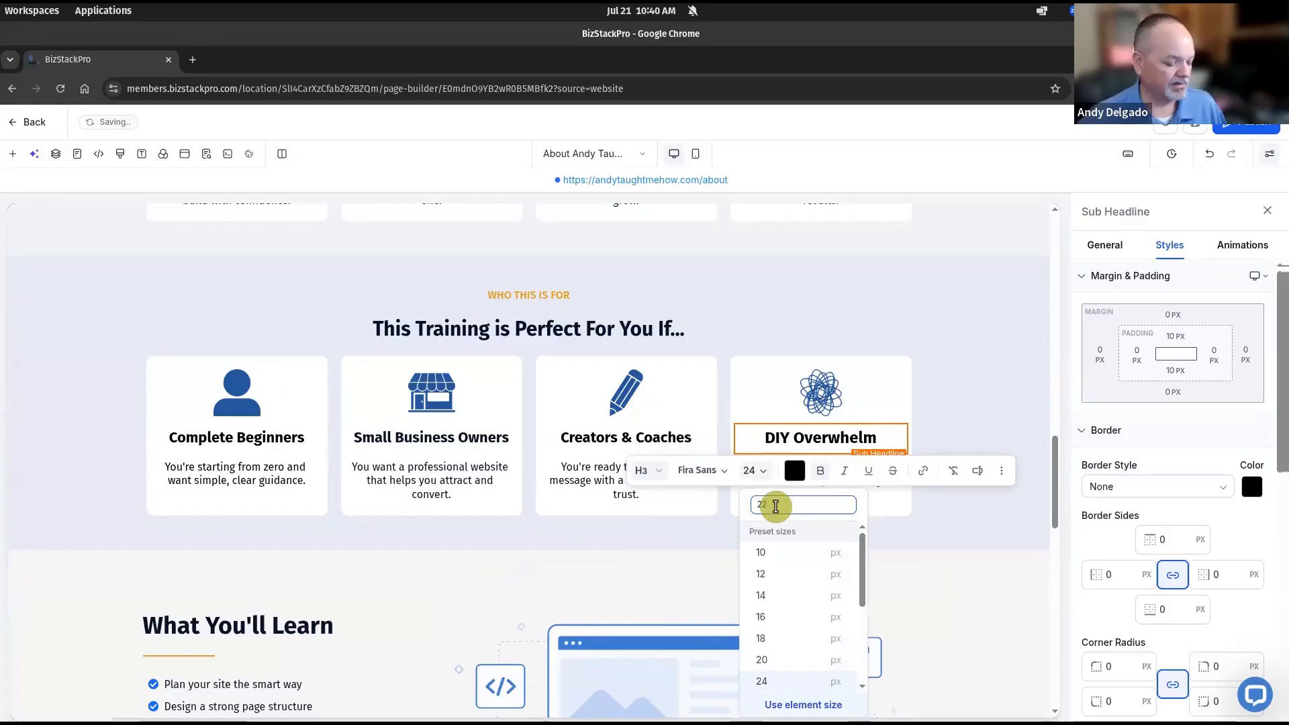
pyautogui.press('Return')
pyautogui.click(957, 405)
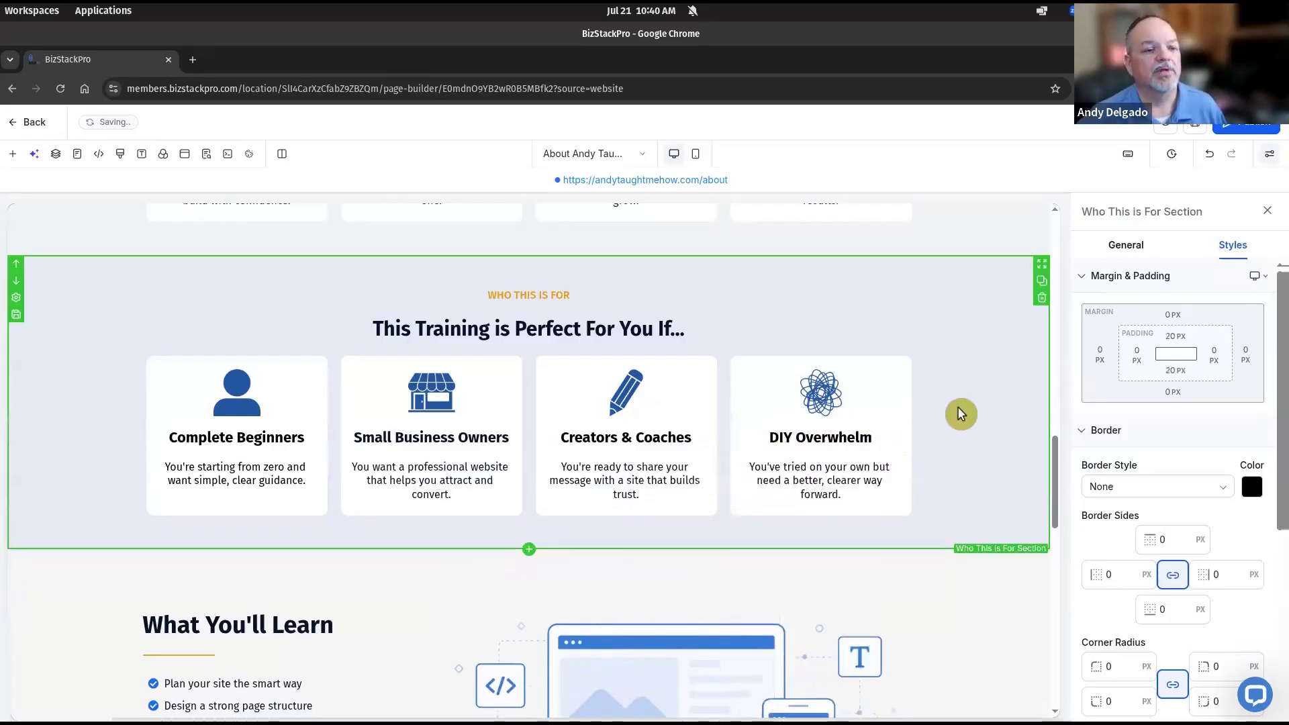
# Set the Clear Step-by-Step Training heading to 22 px
pyautogui.scroll(5, 302, 423)
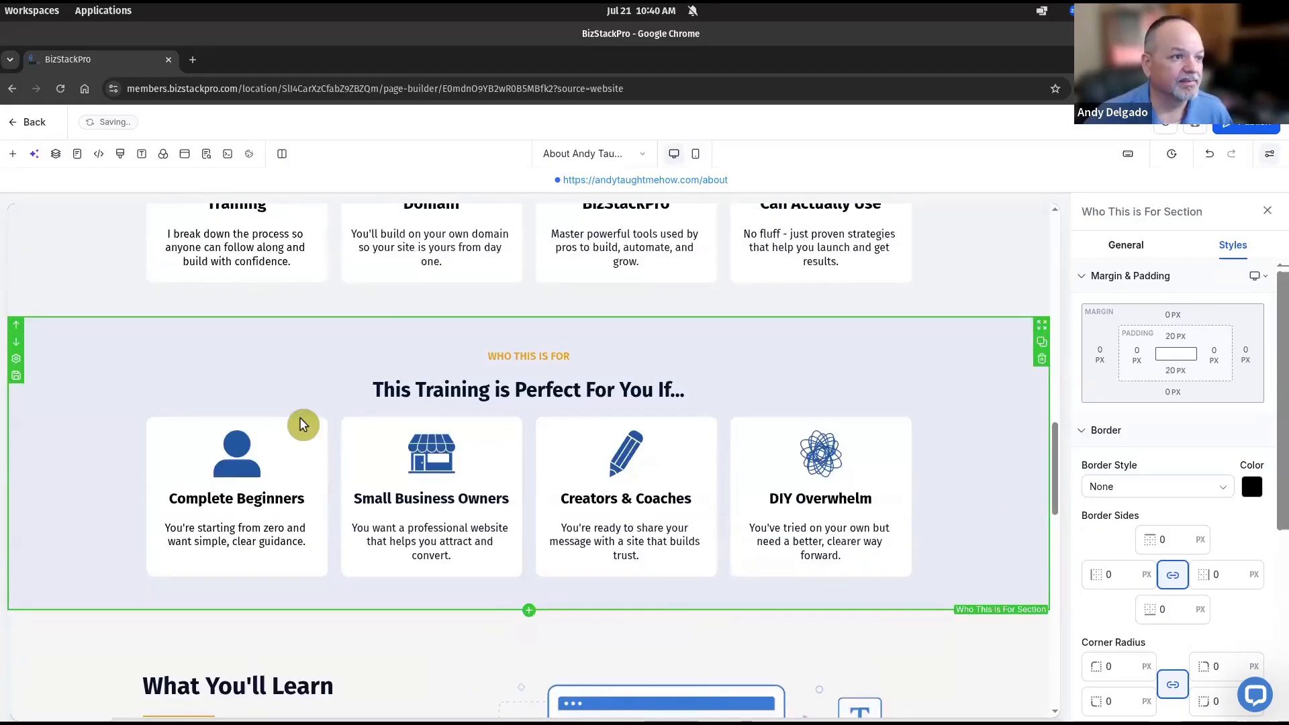
pyautogui.doubleClick(242, 425)
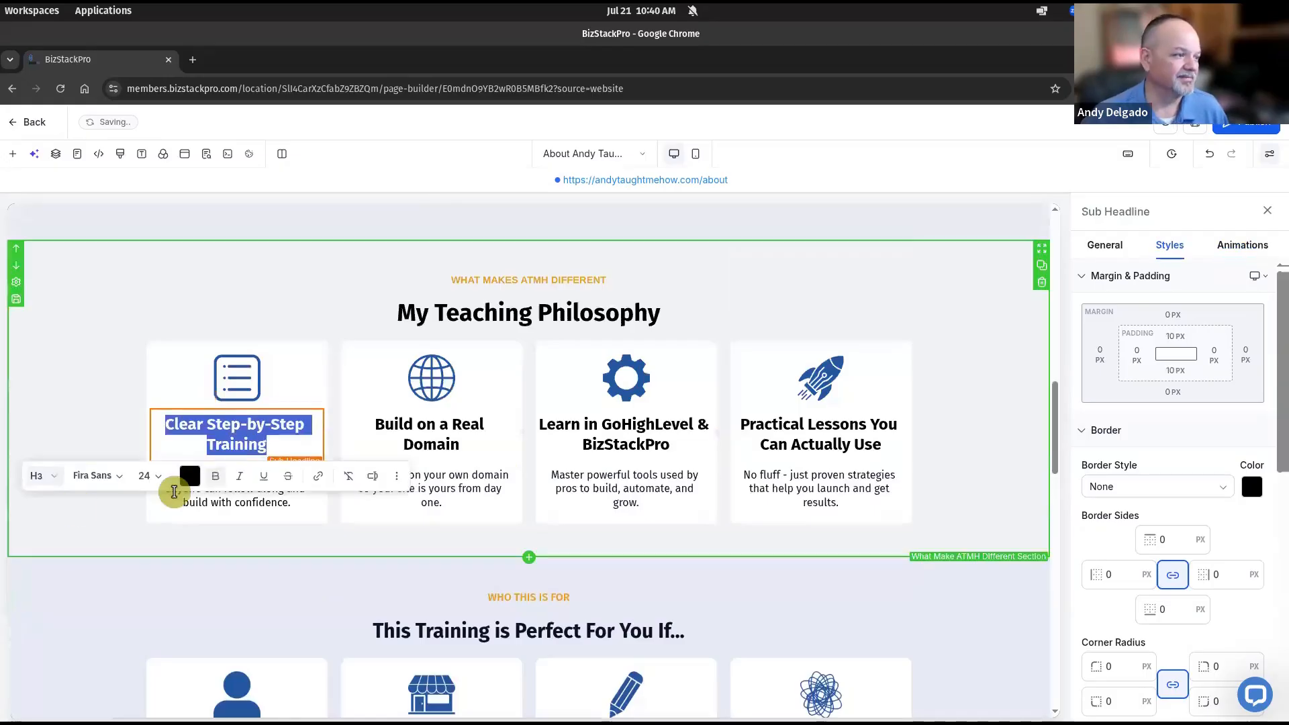
pyautogui.click(151, 476)
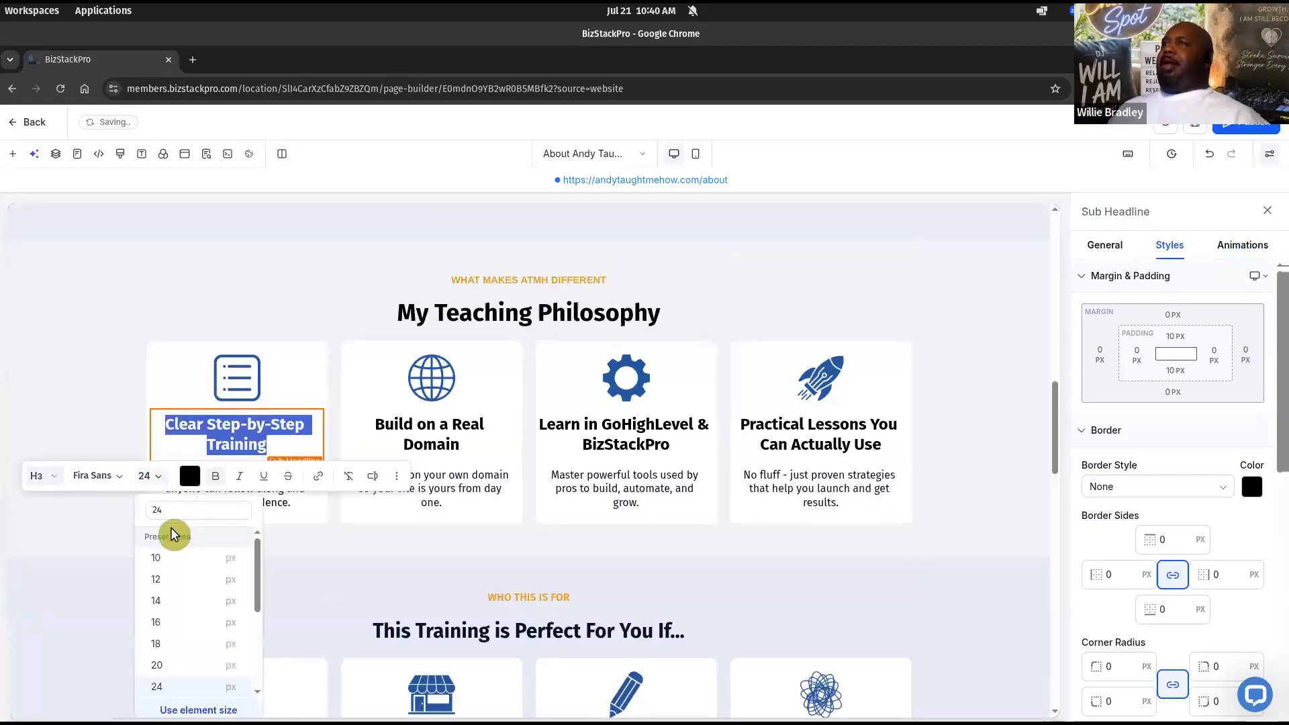
pyautogui.click(179, 512)
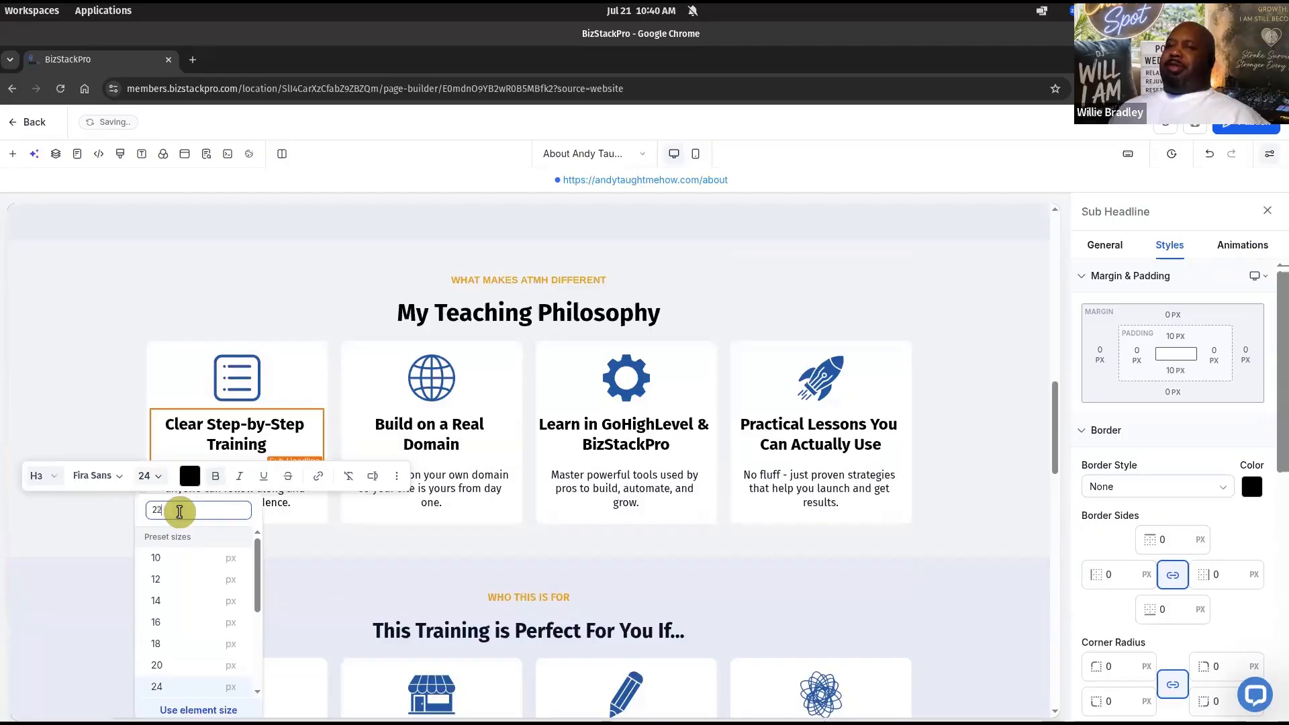
pyautogui.write('22')
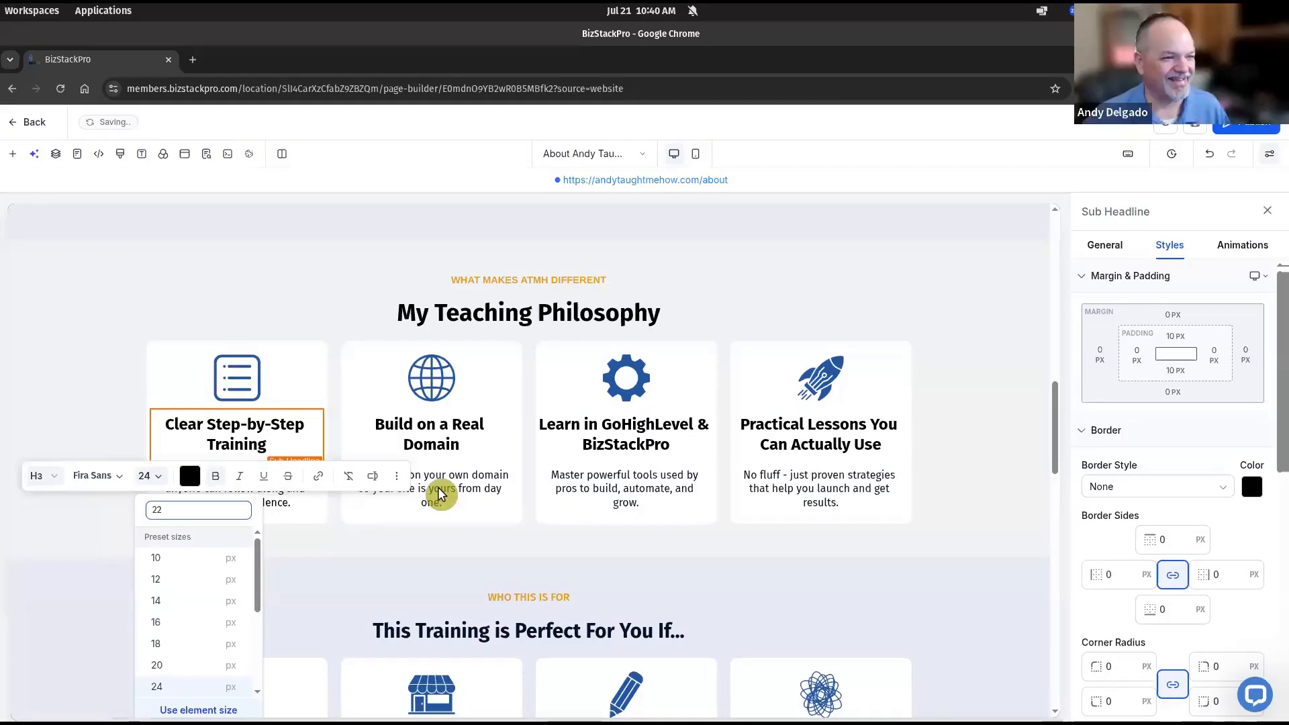
pyautogui.press('Return')
# Set the Build on a Real Domain heading to 22 px
pyautogui.doubleClick(443, 444)
pyautogui.tripleClick(446, 441)
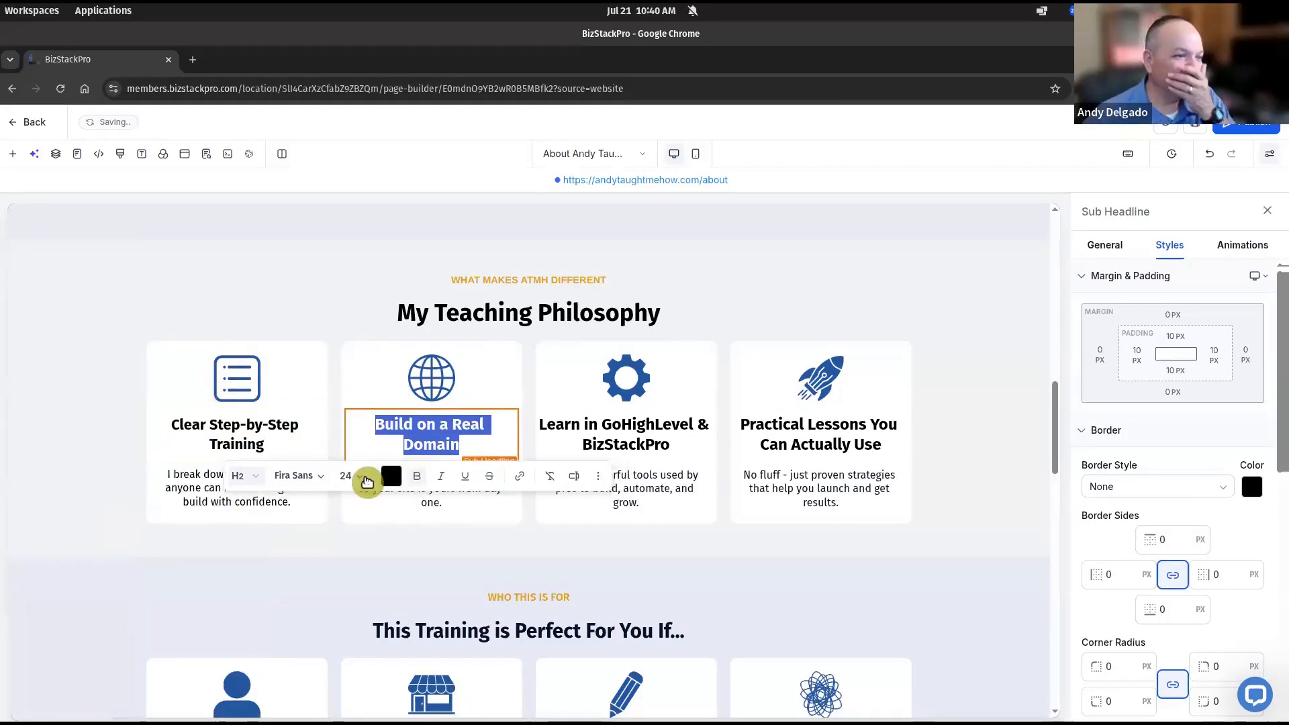
pyautogui.click(367, 481)
pyautogui.click(382, 512)
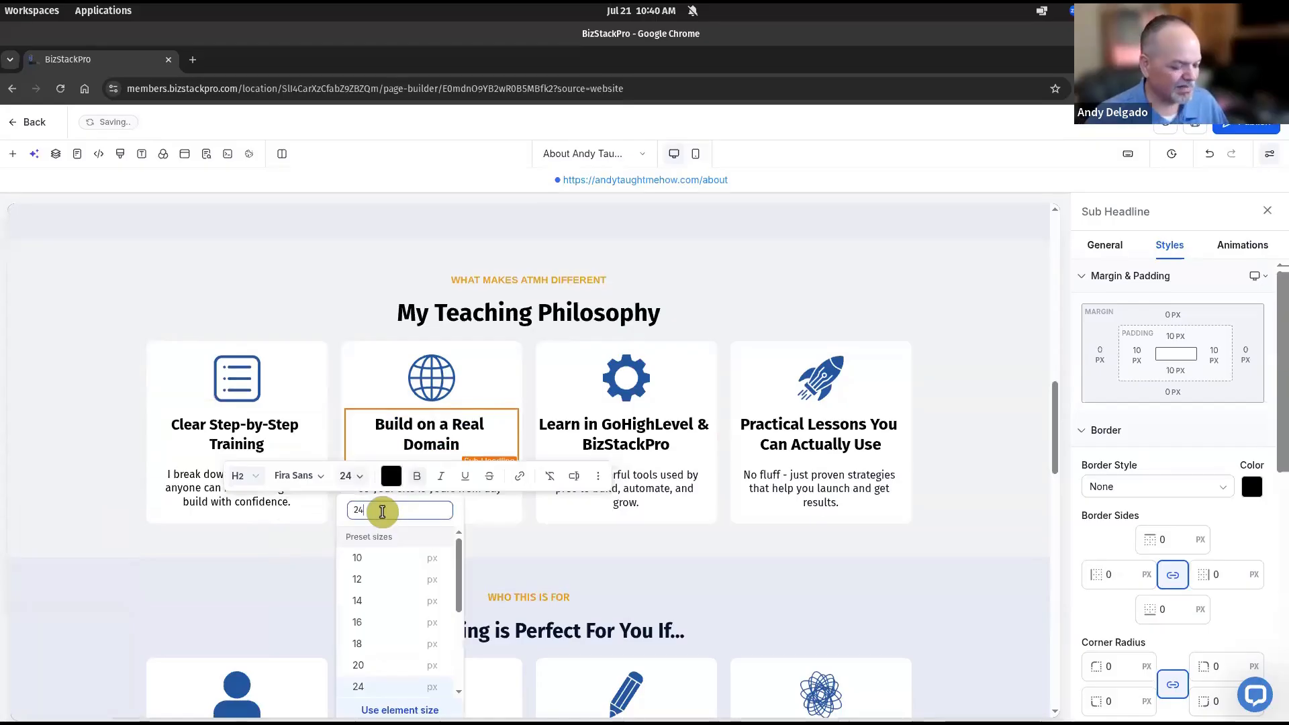
pyautogui.press('BackSpace')
pyautogui.press('BackSpace')
pyautogui.write('22')
pyautogui.press('Return')
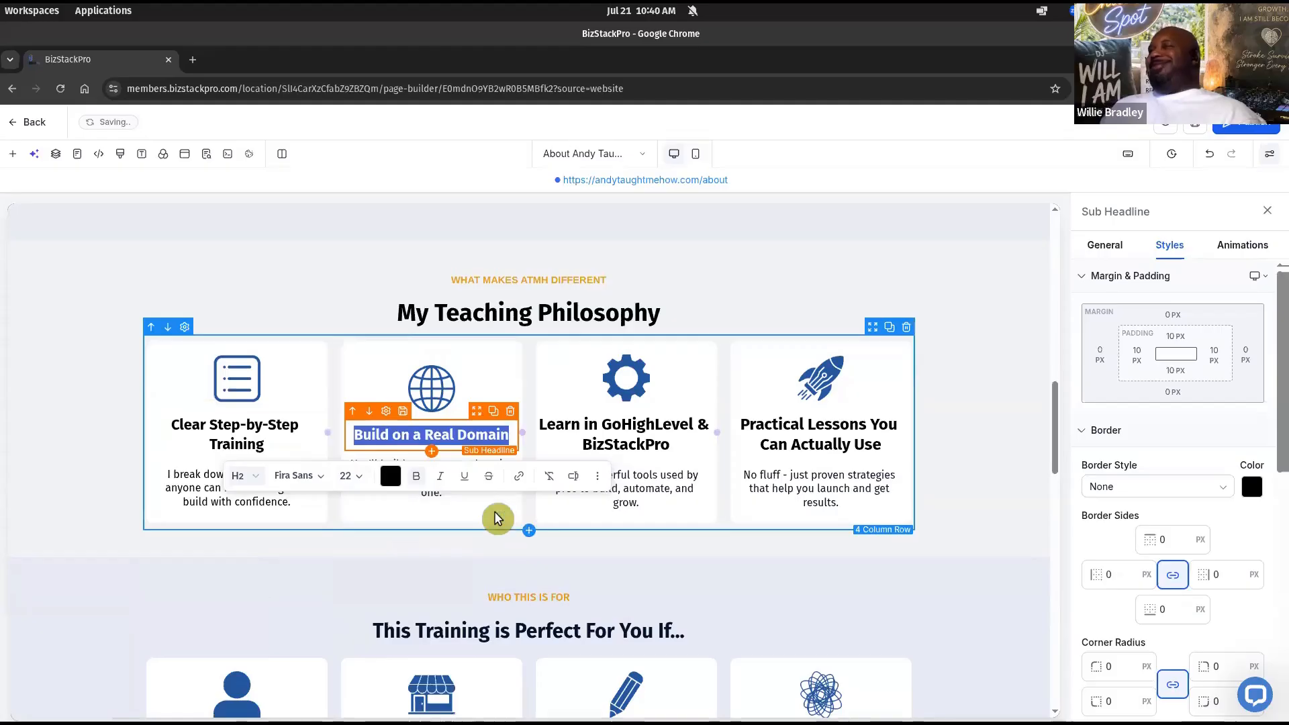
# Give the Build on a Real Domain heading 15 px left and right padding
pyautogui.click(1142, 357)
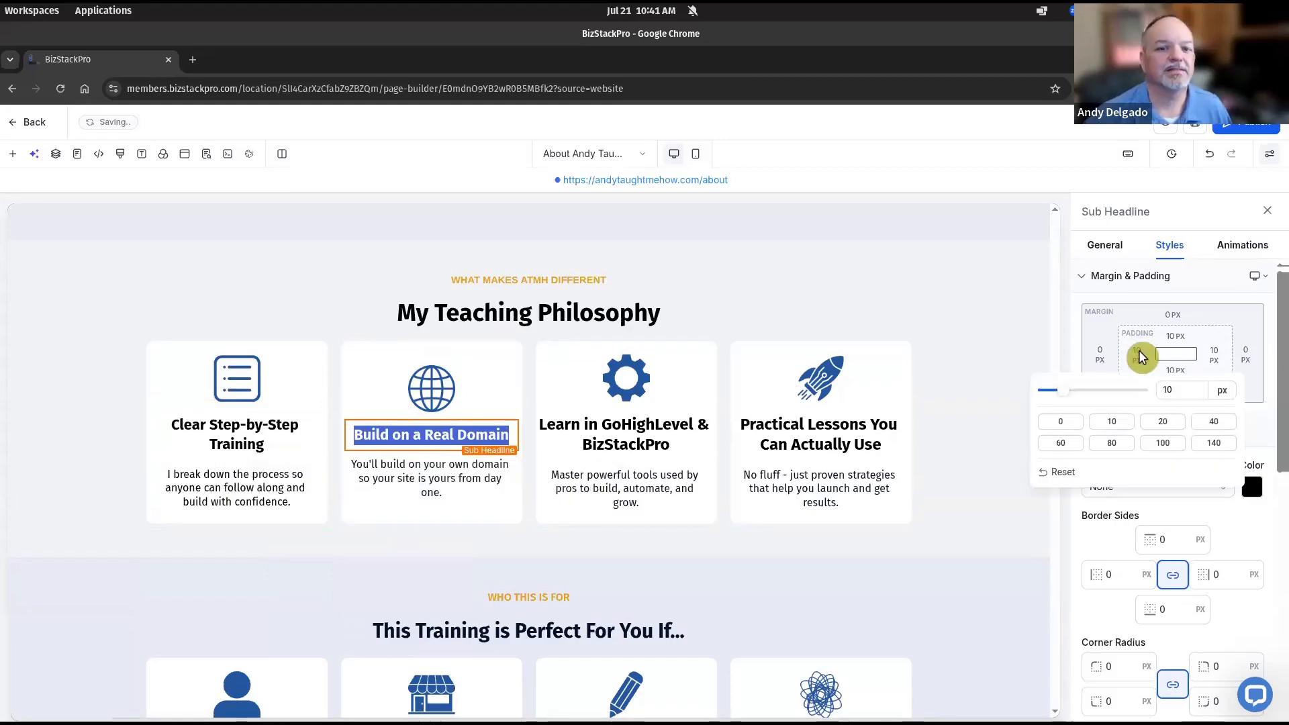
pyautogui.click(1188, 389)
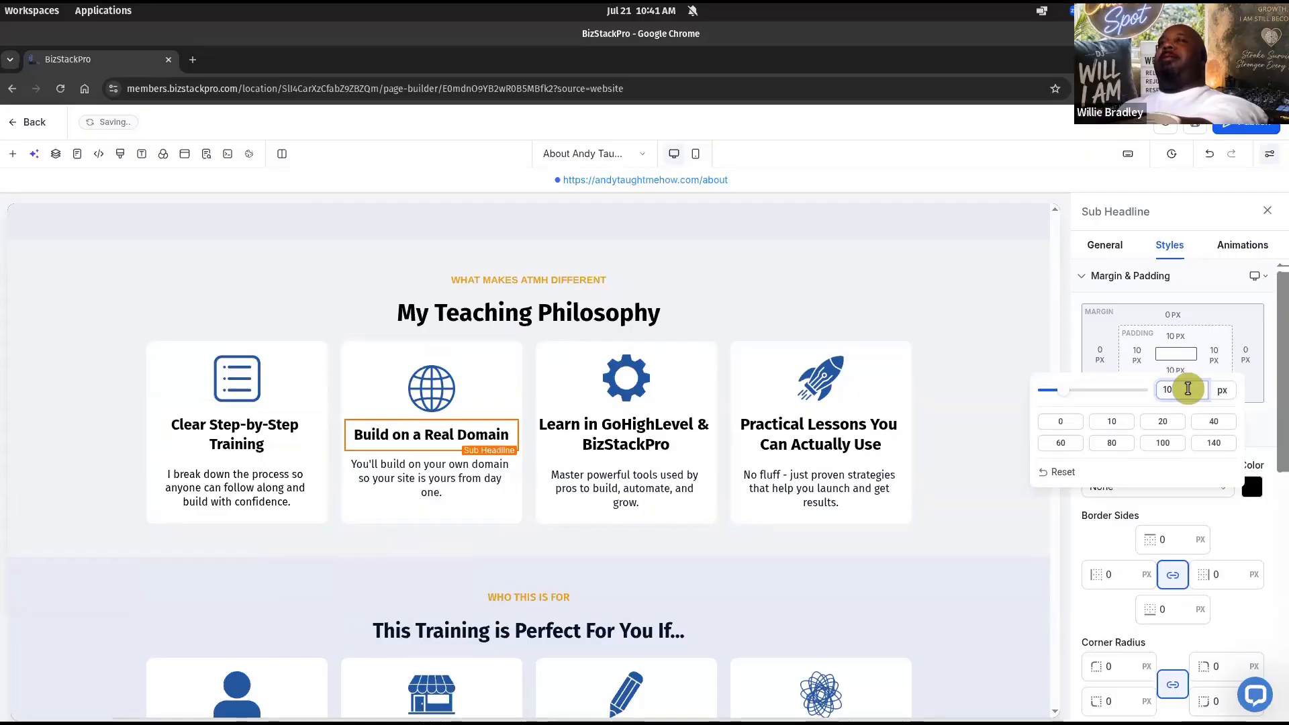
pyautogui.click(1217, 356)
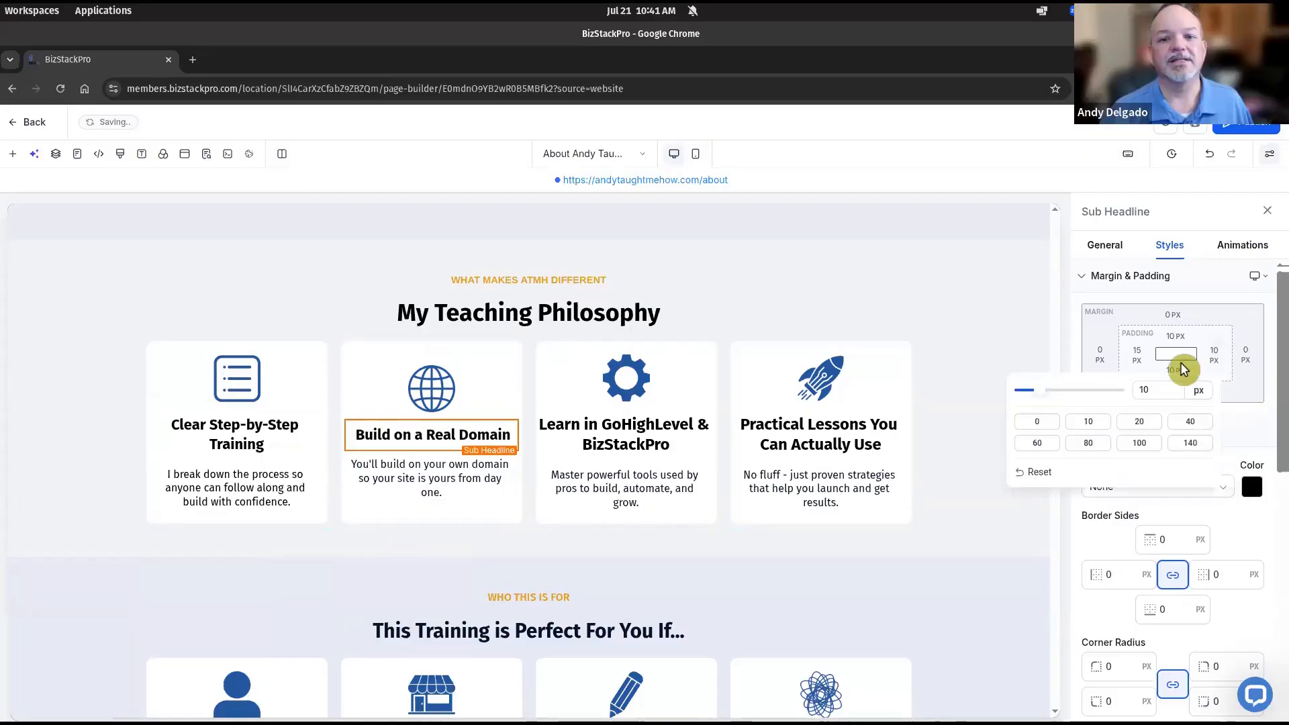
pyautogui.click(1102, 426)
pyautogui.press('BackSpace')
pyautogui.write('5')
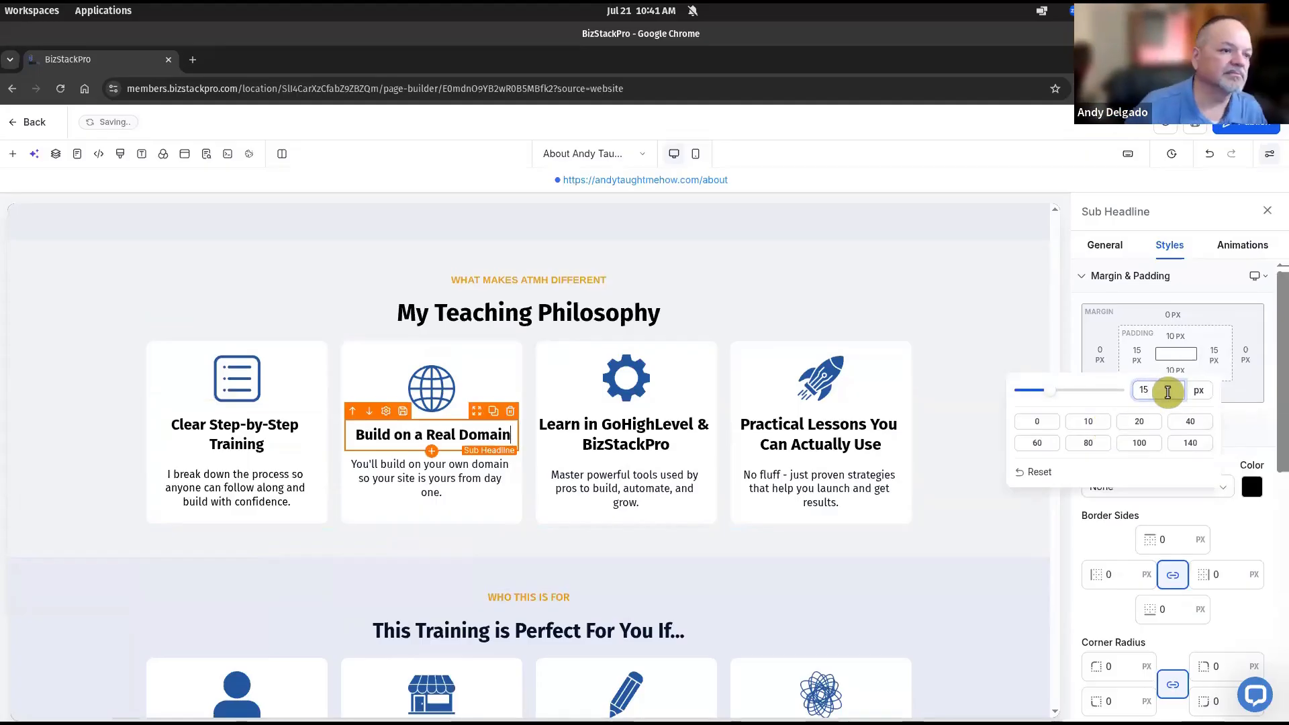
# Make the Build on a Real Domain and Learn in GoHighLevel & BizStackPro headings Heading 3
pyautogui.tripleClick(413, 444)
pyautogui.click(247, 476)
pyautogui.click(274, 561)
pyautogui.tripleClick(607, 442)
pyautogui.click(437, 477)
pyautogui.click(459, 562)
pyautogui.click(543, 478)
pyautogui.tripleClick(783, 432)
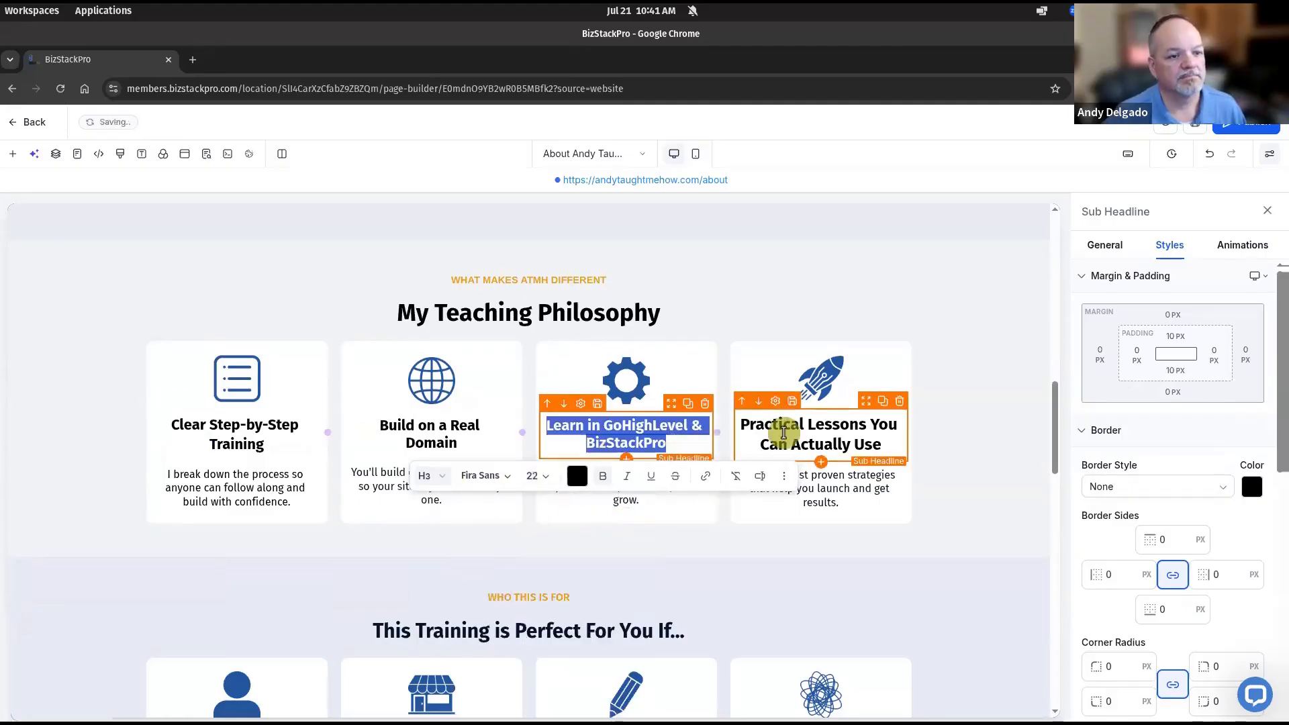
pyautogui.tripleClick(282, 430)
pyautogui.tripleClick(608, 436)
# Make the Practical Lessons You Can Actually Use heading a Heading 3 at 22 px
pyautogui.tripleClick(819, 434)
pyautogui.click(638, 475)
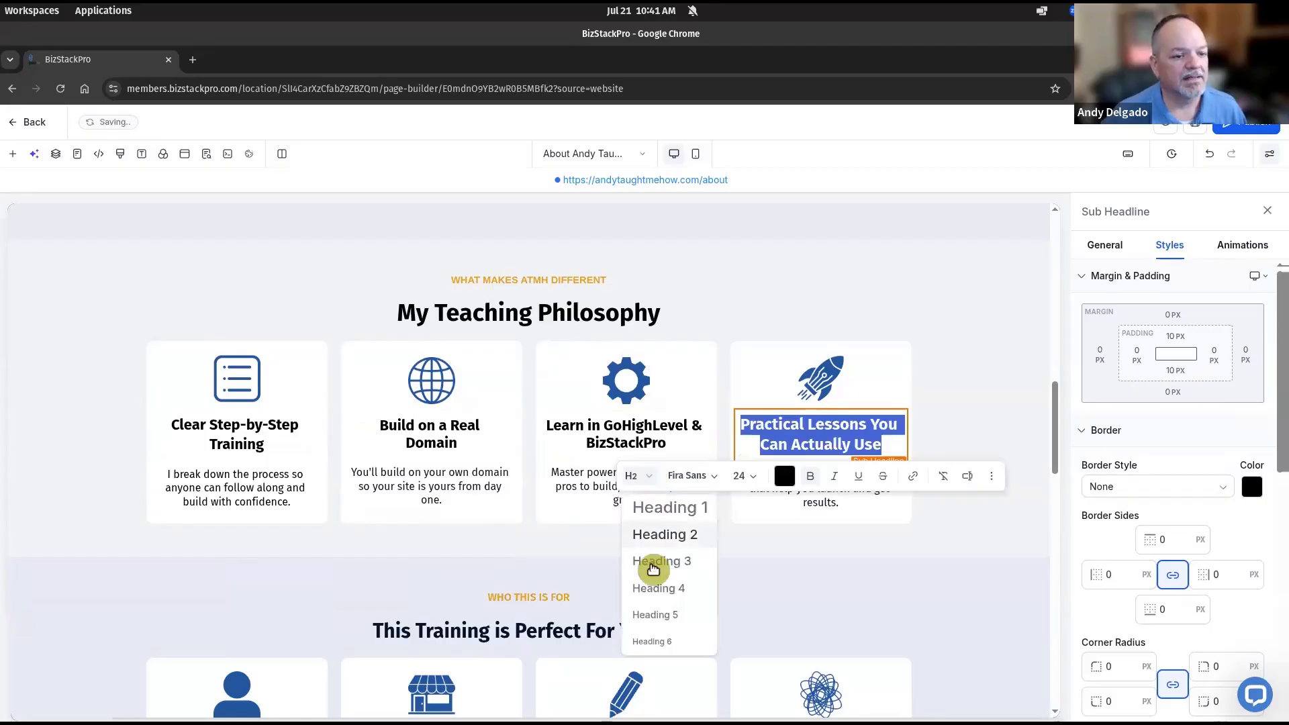
pyautogui.click(654, 565)
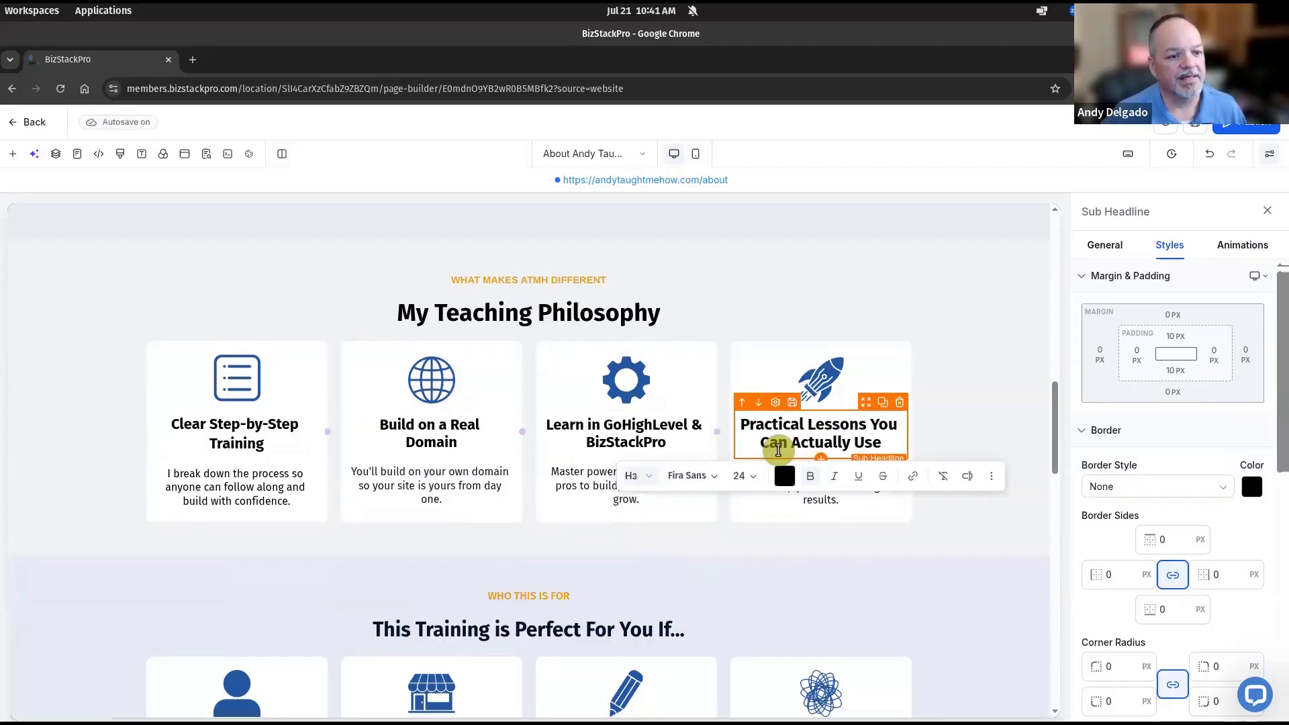
pyautogui.click(753, 477)
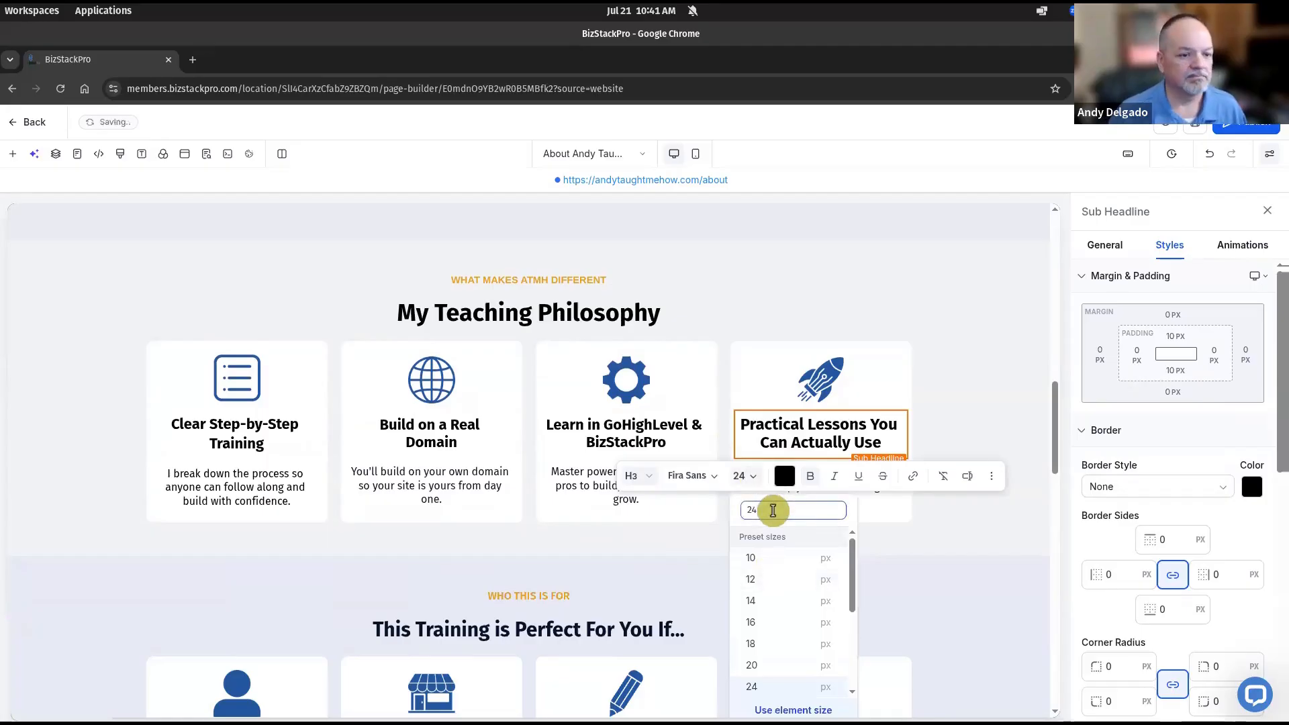
pyautogui.write('22')
pyautogui.press('Return')
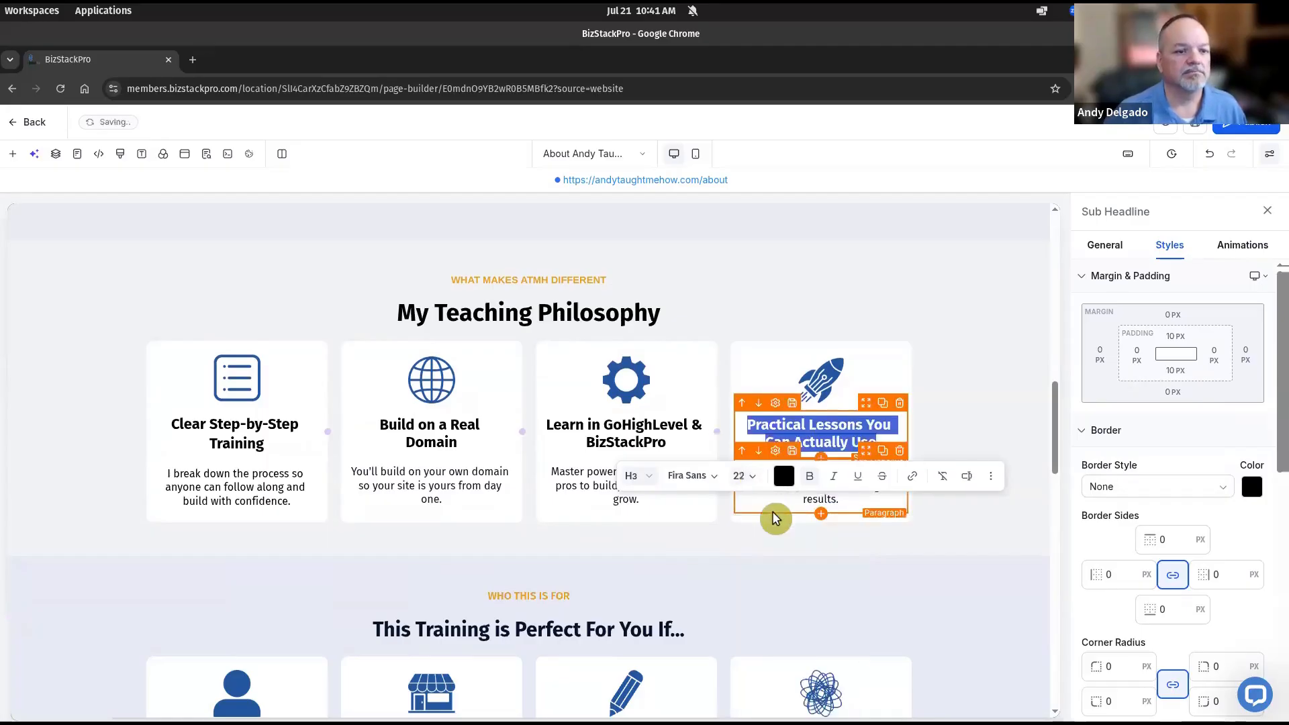
pyautogui.click(958, 411)
pyautogui.scroll(-6, 959, 411)
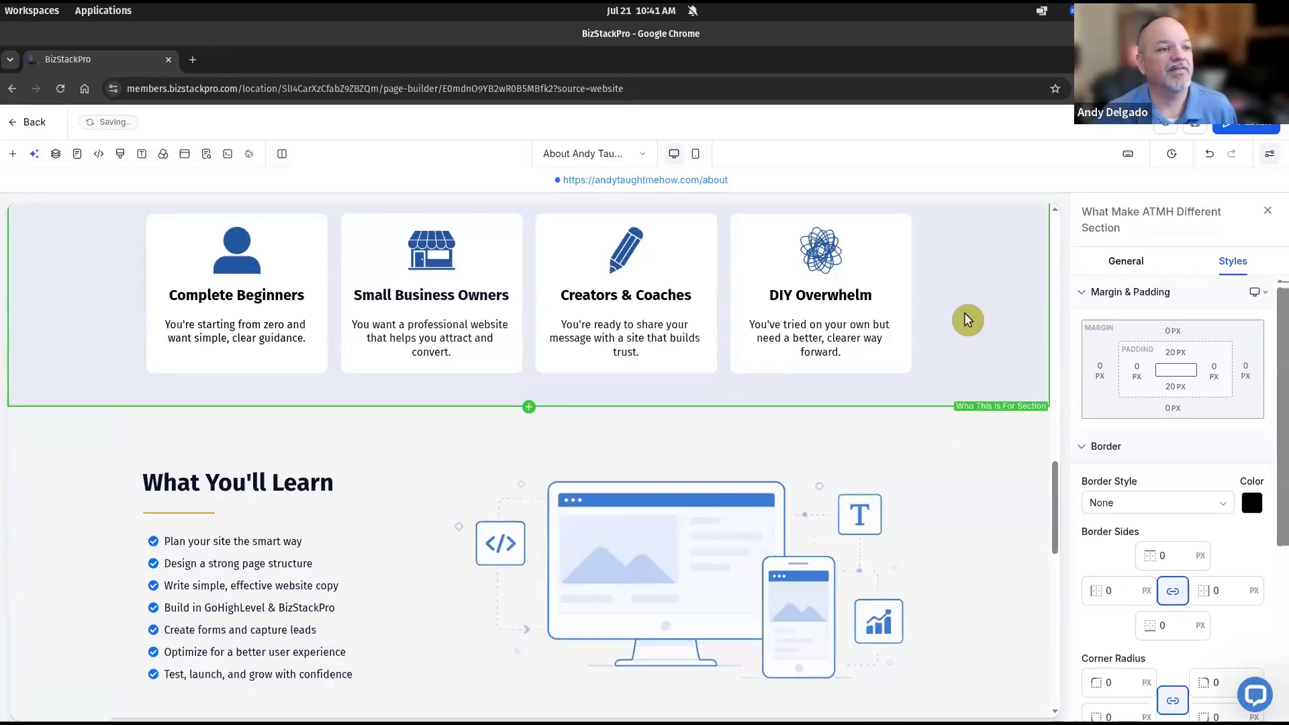
pyautogui.scroll(2, 967, 320)
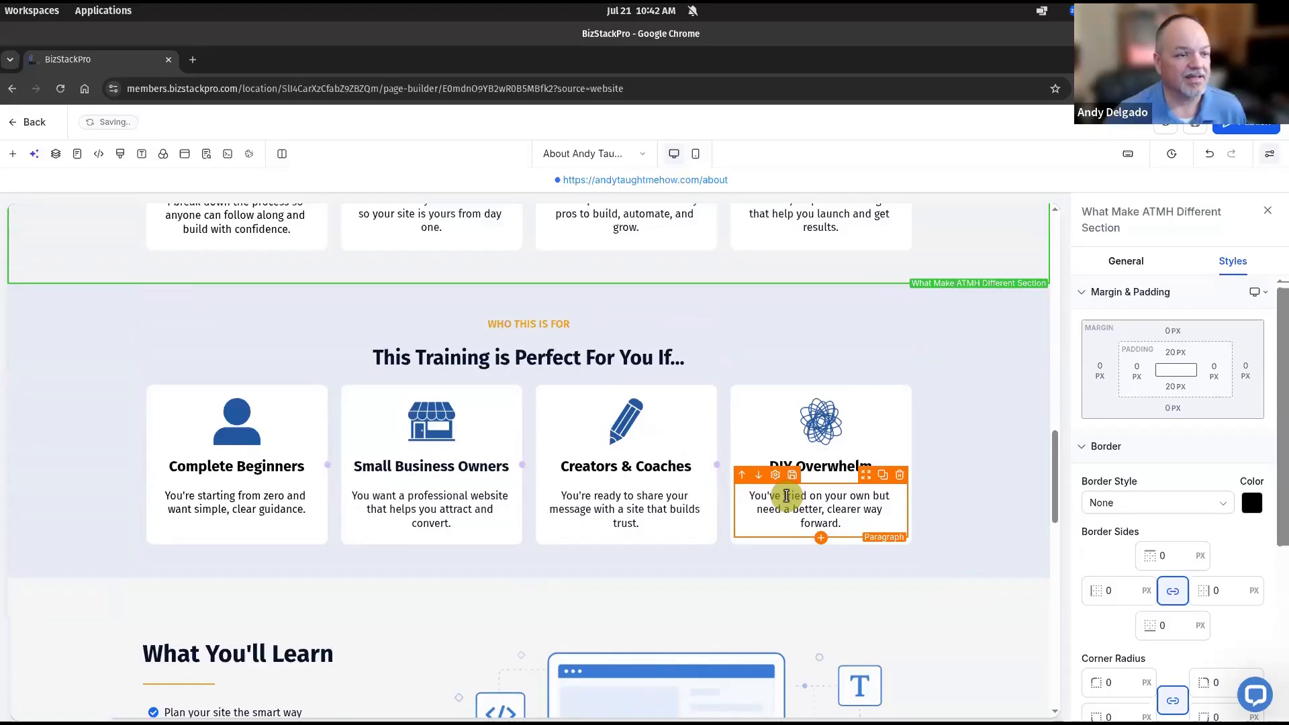
pyautogui.scroll(5, 786, 497)
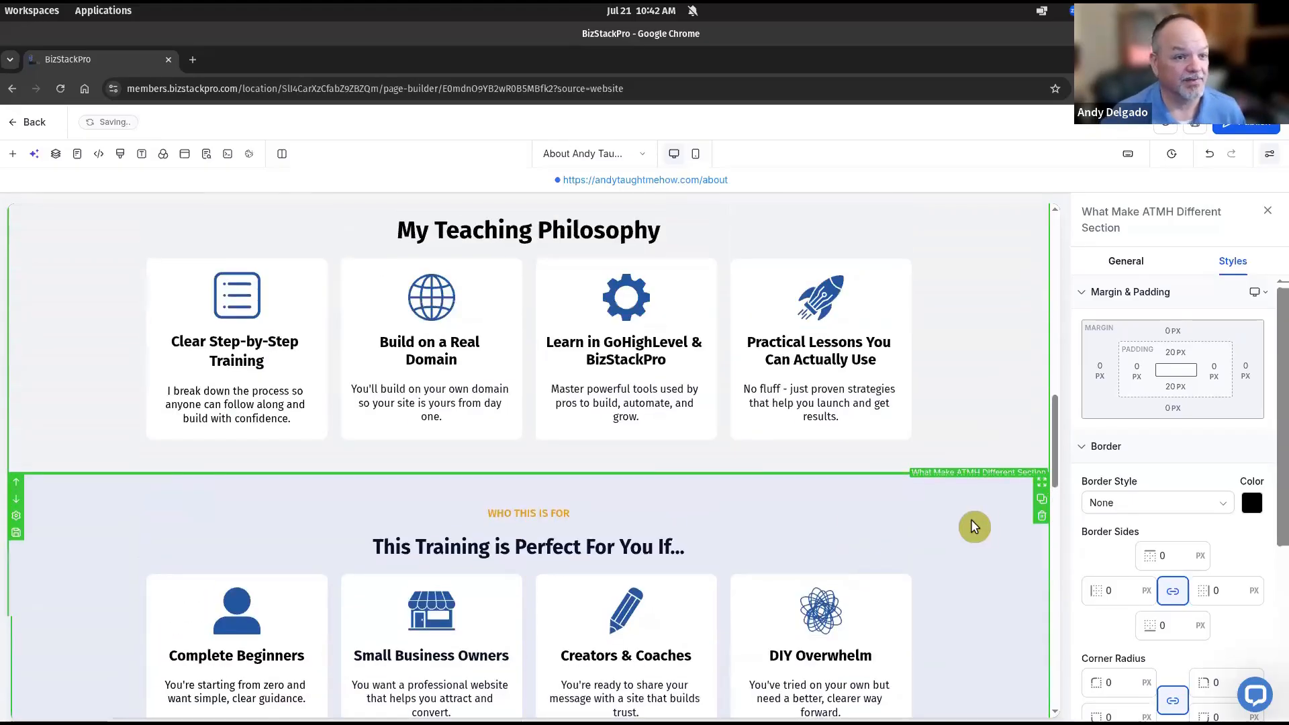
pyautogui.scroll(-1, 983, 482)
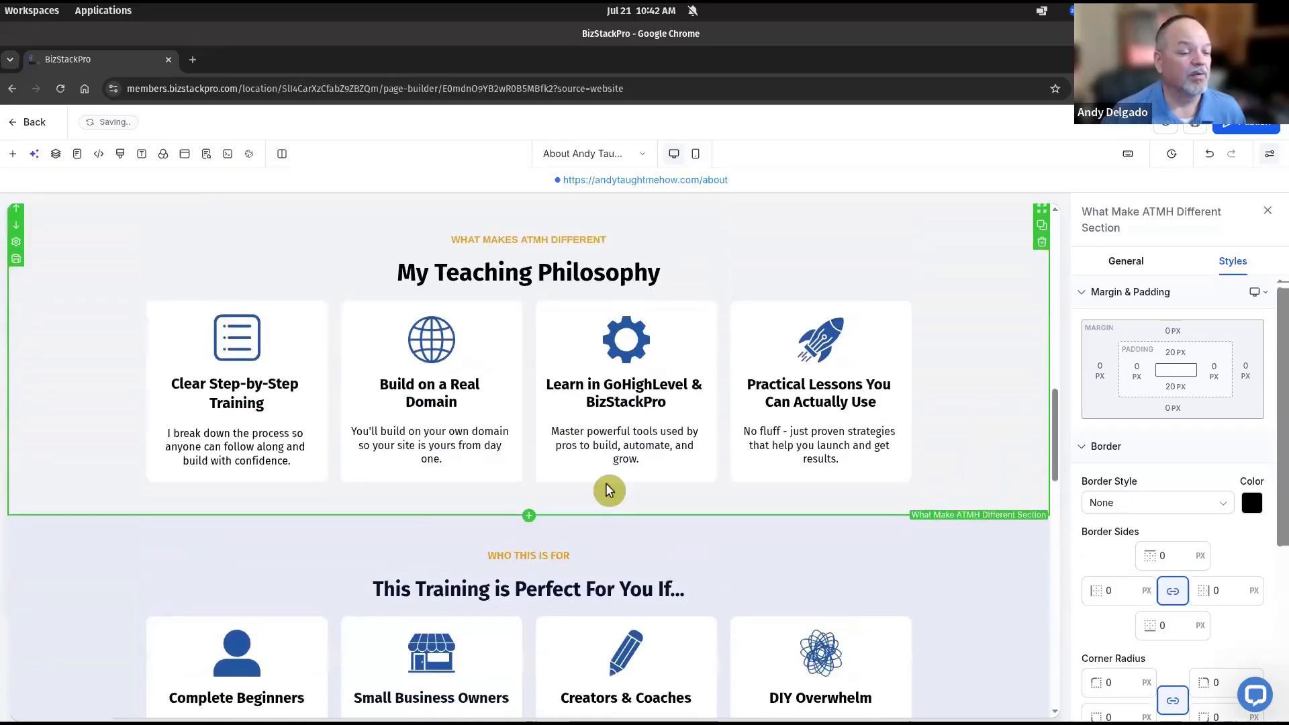
pyautogui.scroll(2, 981, 463)
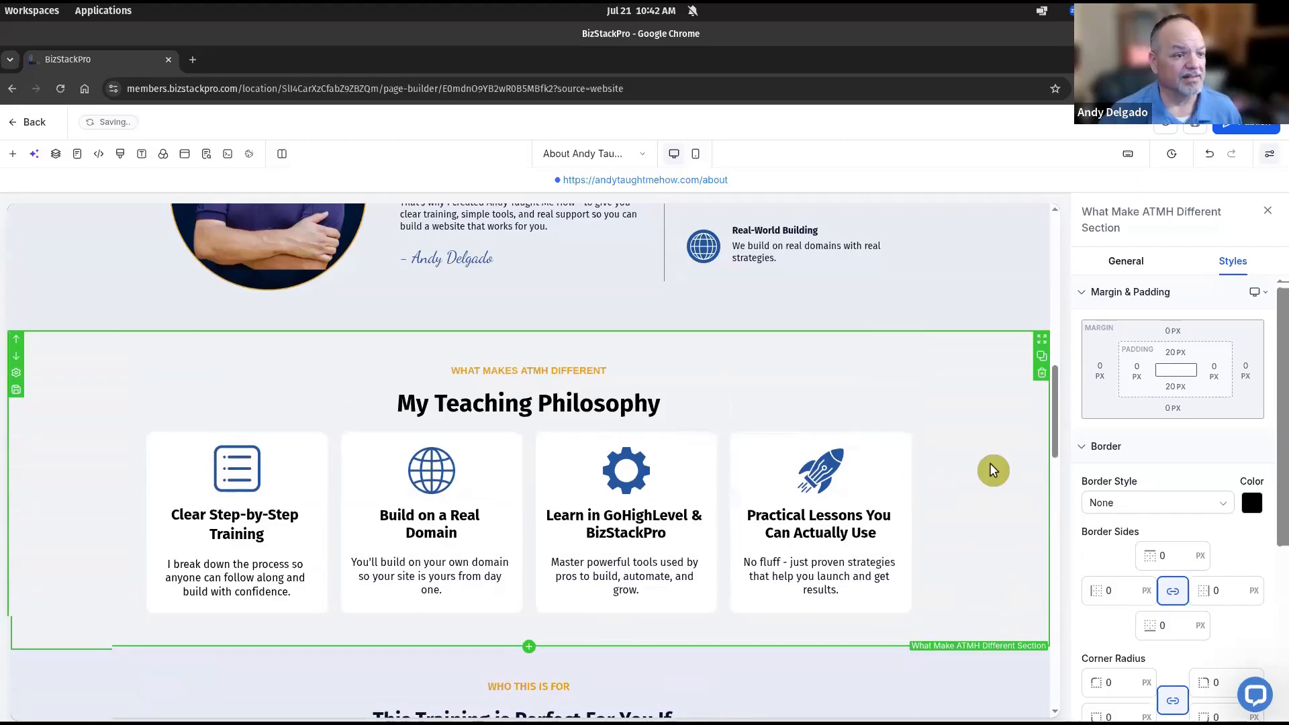
pyautogui.scroll(-5, 984, 467)
pyautogui.scroll(-1, 973, 465)
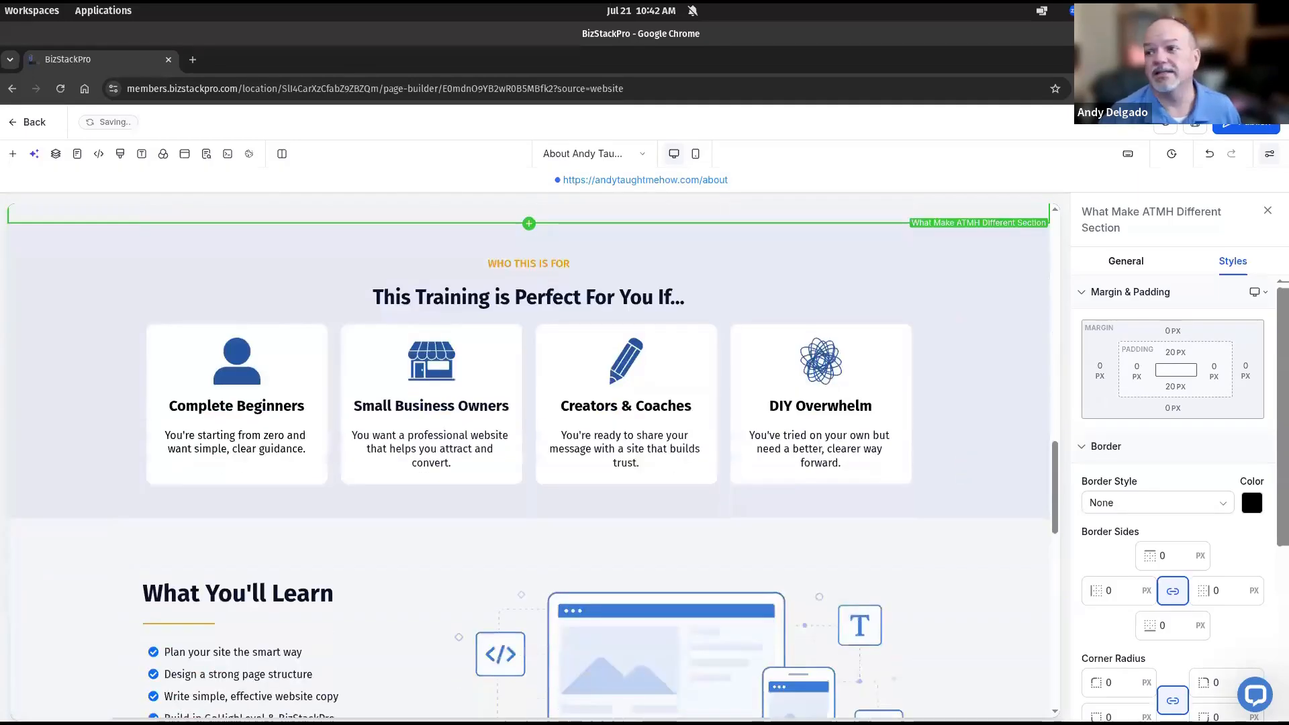
pyautogui.moveTo(1288, 497); pyautogui.dragTo(543, 467)
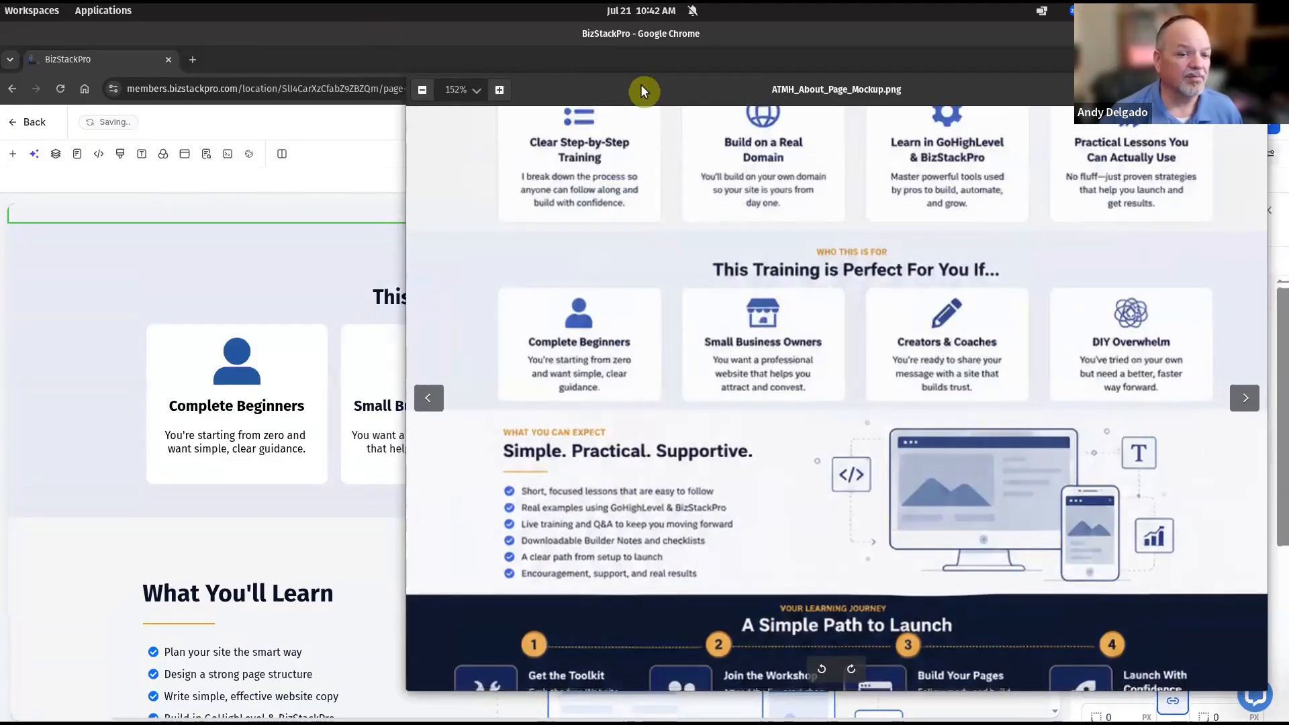
pyautogui.moveTo(641, 90); pyautogui.dragTo(491, 101)
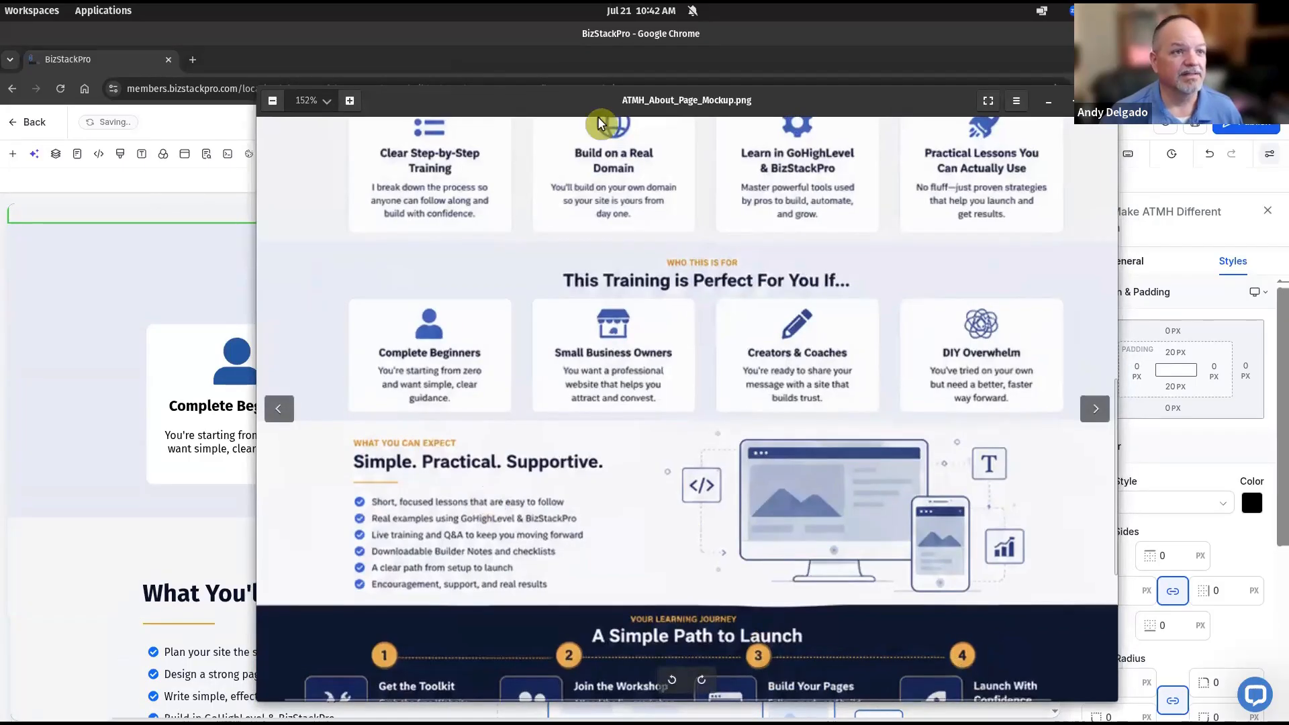
pyautogui.moveTo(545, 106); pyautogui.dragTo(1288, 154)
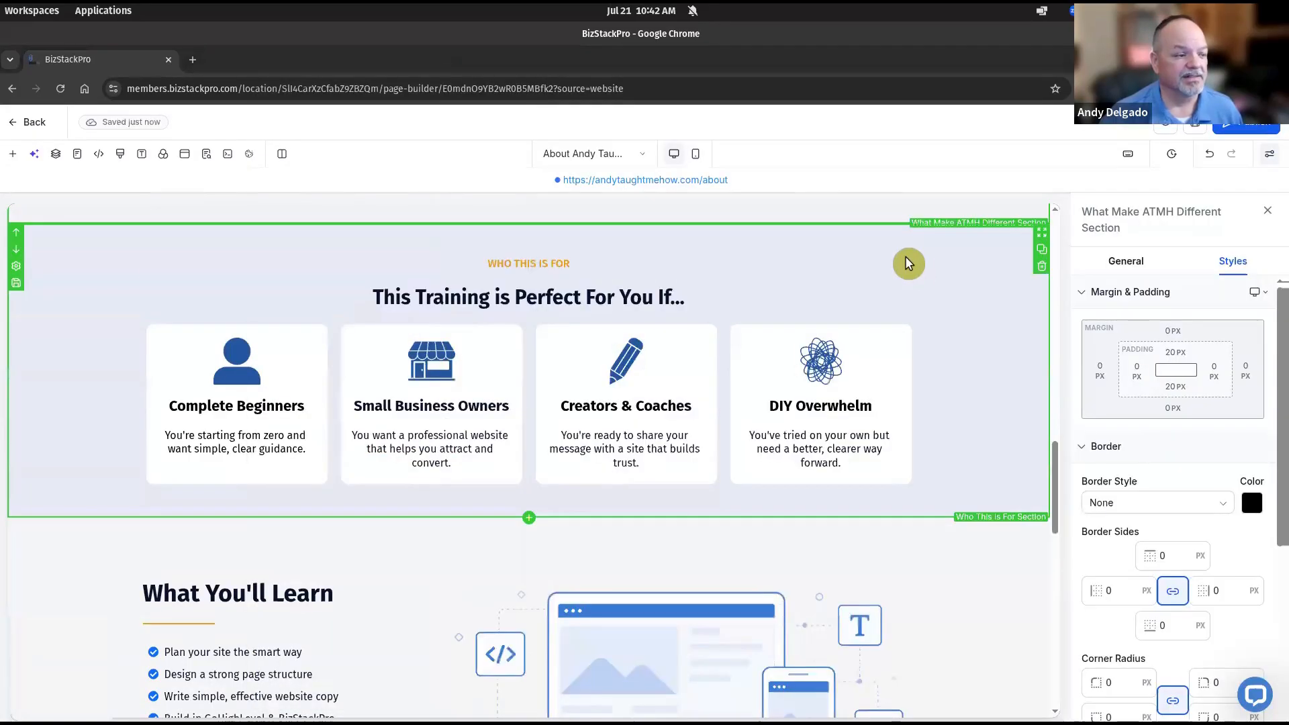
pyautogui.scroll(-3, 908, 263)
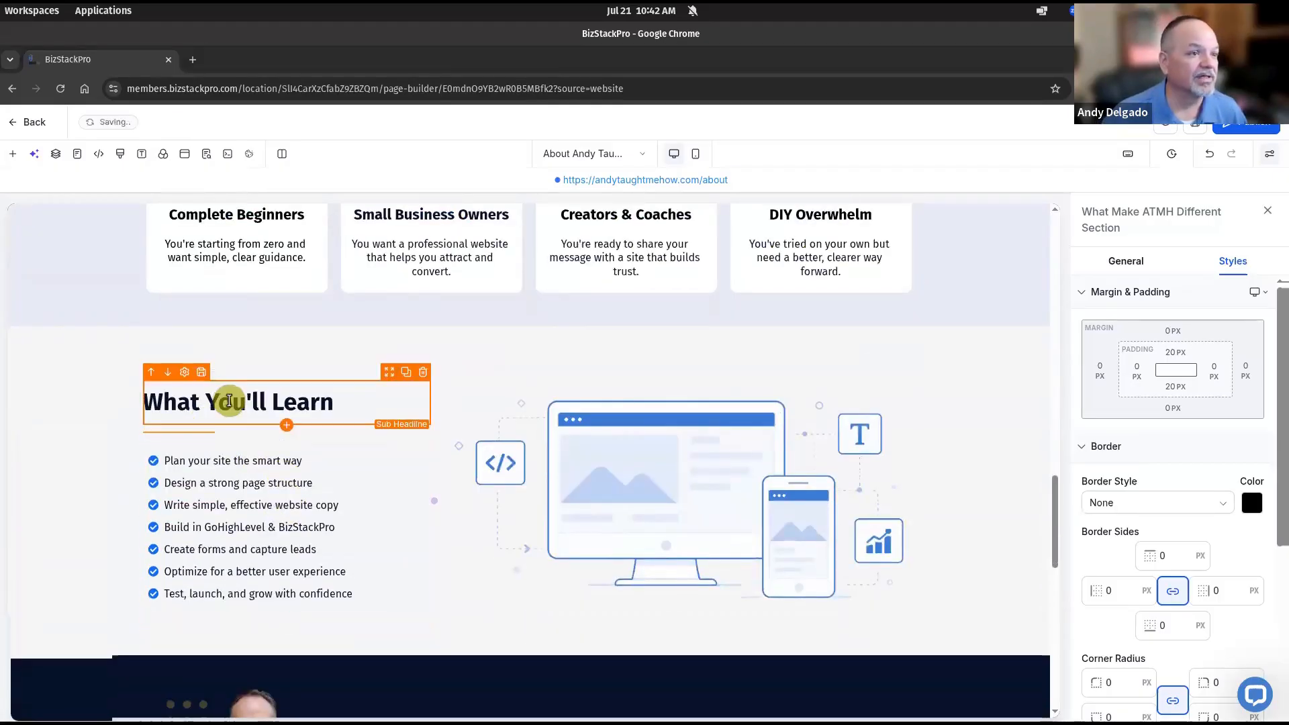
# Duplicate the WHO THIS IS FOR label and move the copy above What You'll Learn
pyautogui.scroll(3, 572, 261)
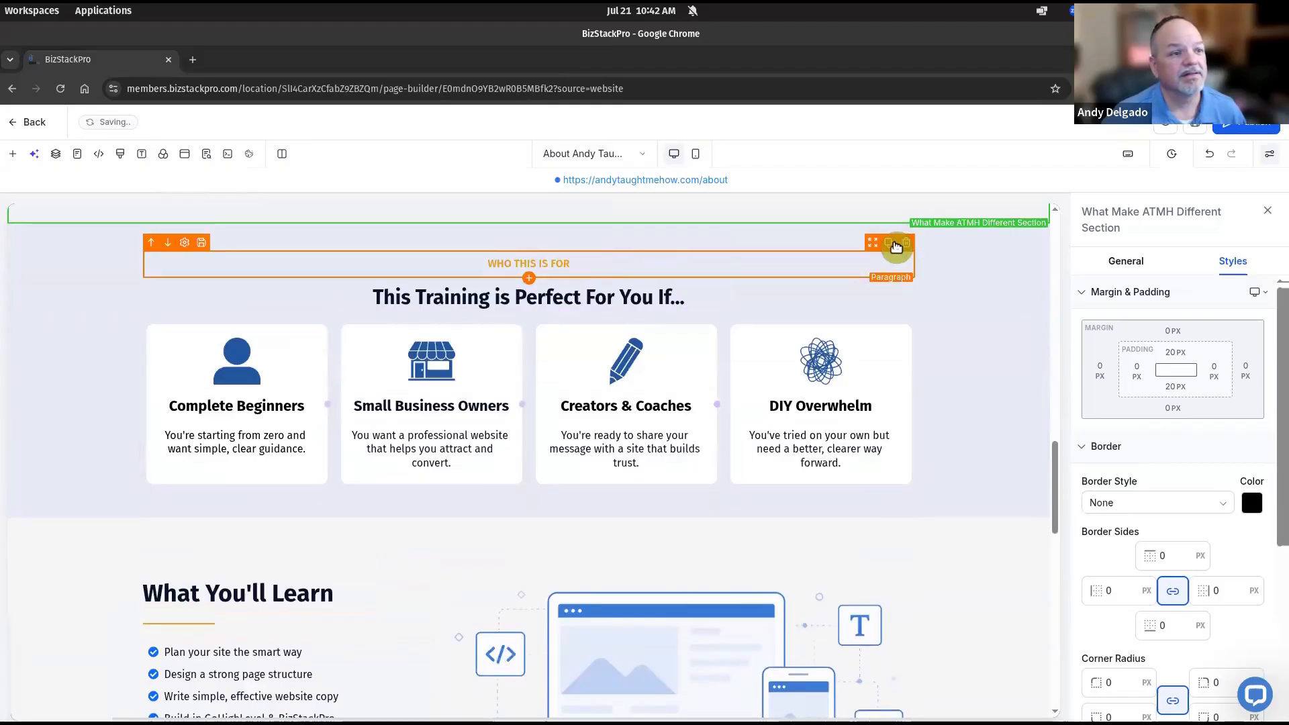
pyautogui.click(893, 243)
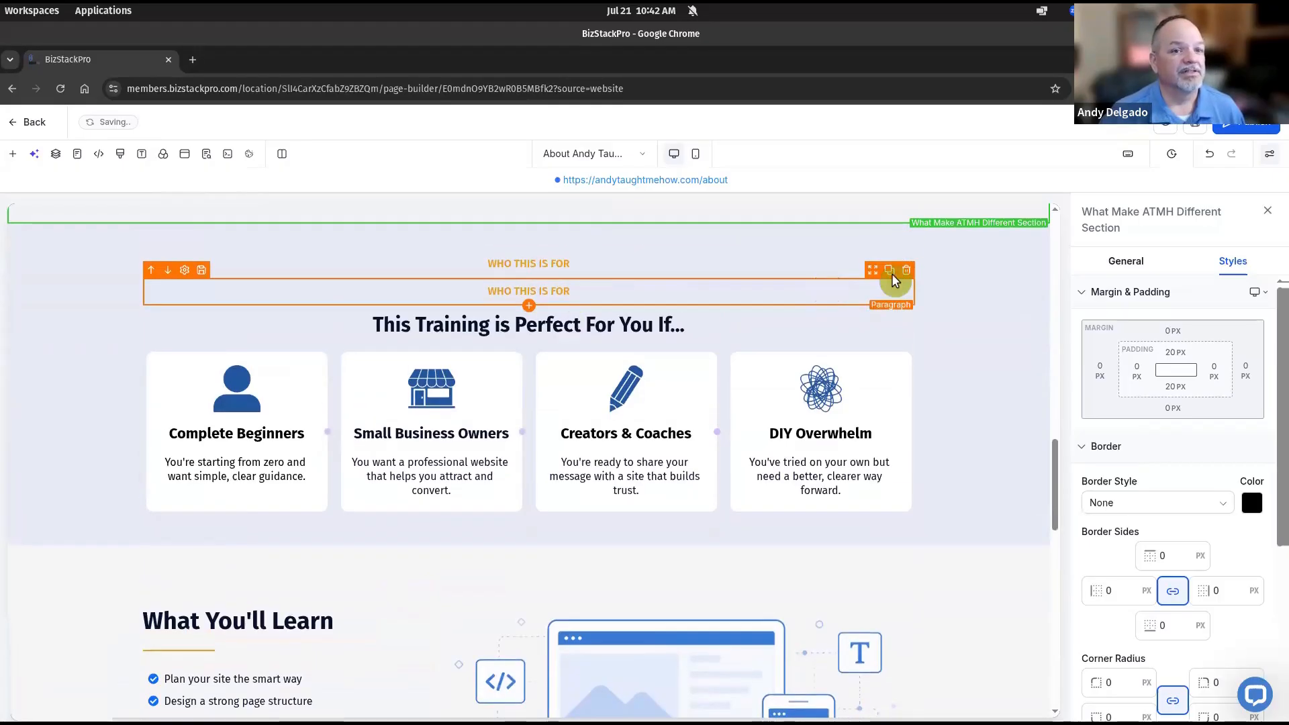
pyautogui.moveTo(808, 296); pyautogui.dragTo(239, 595)
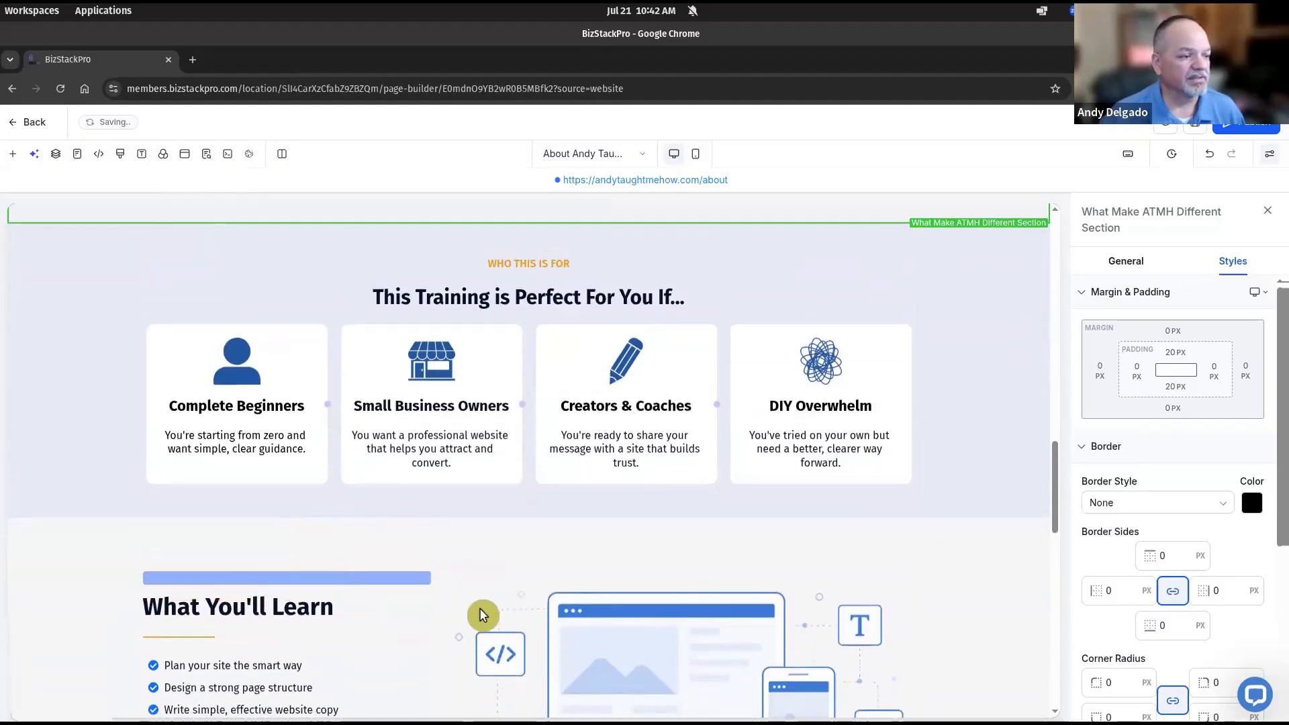
# Set the copied label's text alignment to left
pyautogui.click(346, 589)
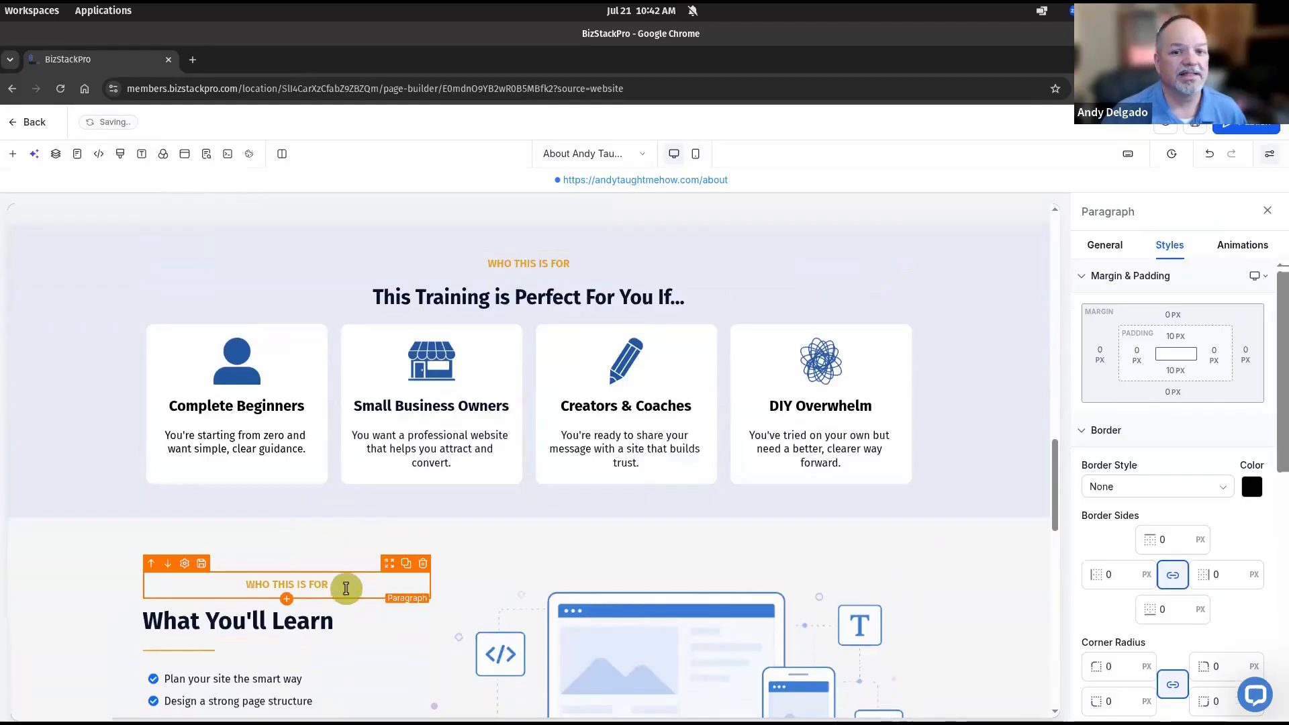
pyautogui.click(1107, 247)
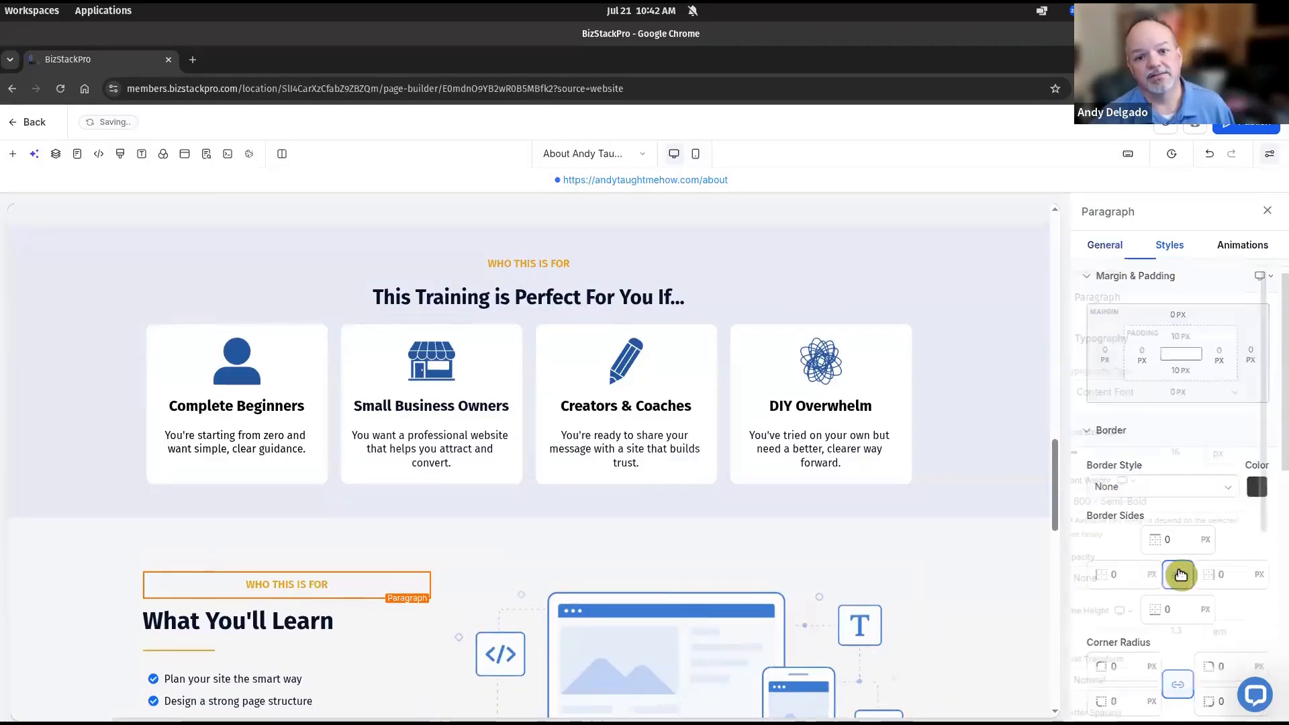
pyautogui.click(1172, 247)
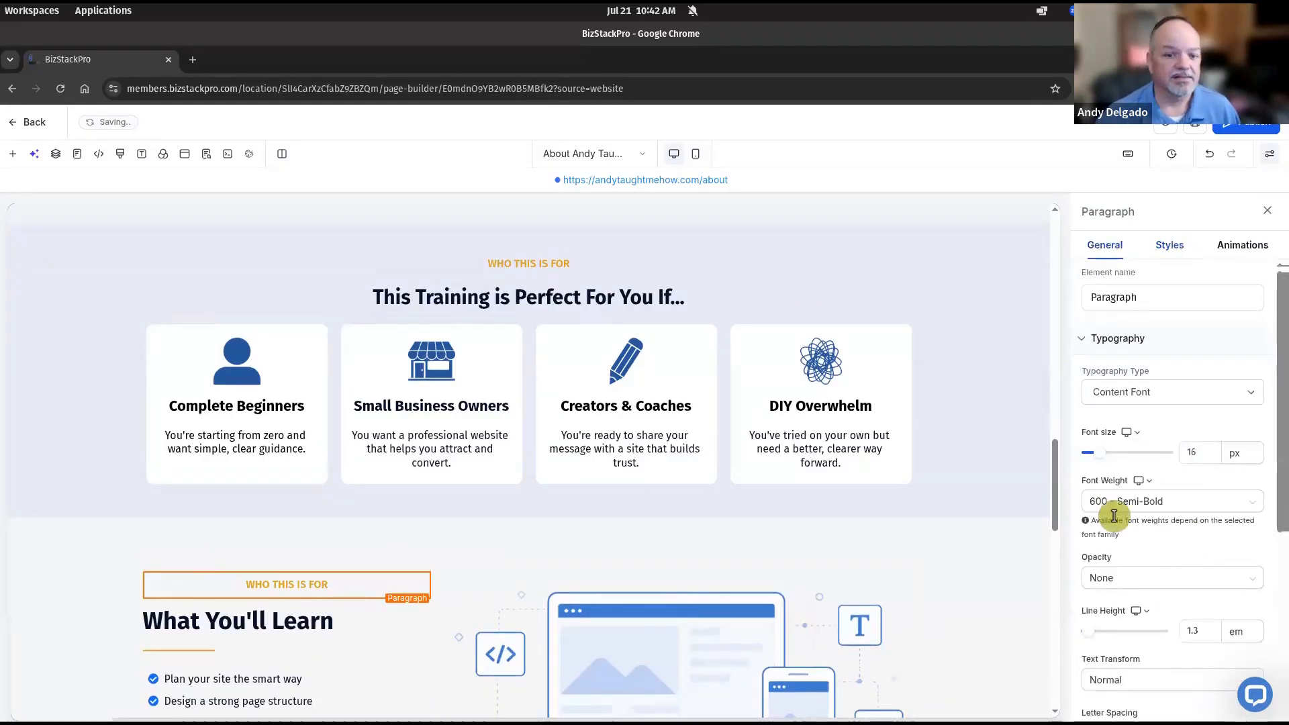
pyautogui.scroll(-4, 1115, 516)
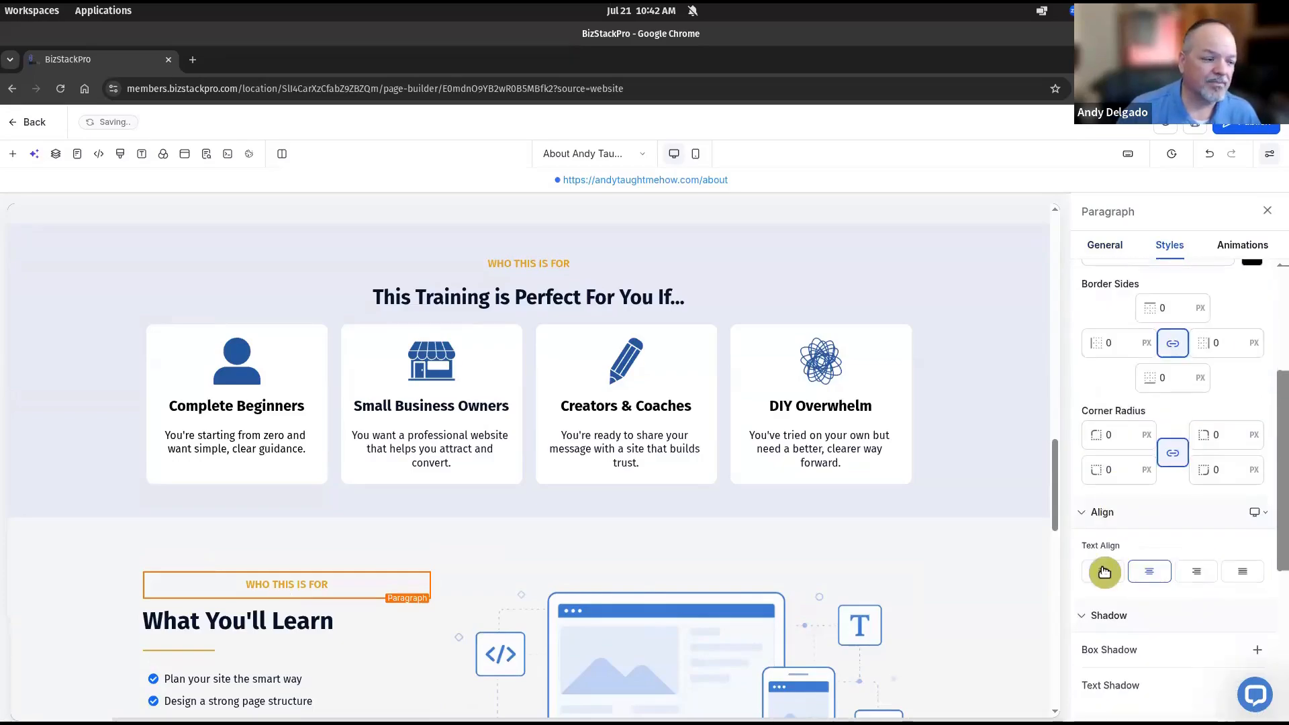
pyautogui.click(1105, 572)
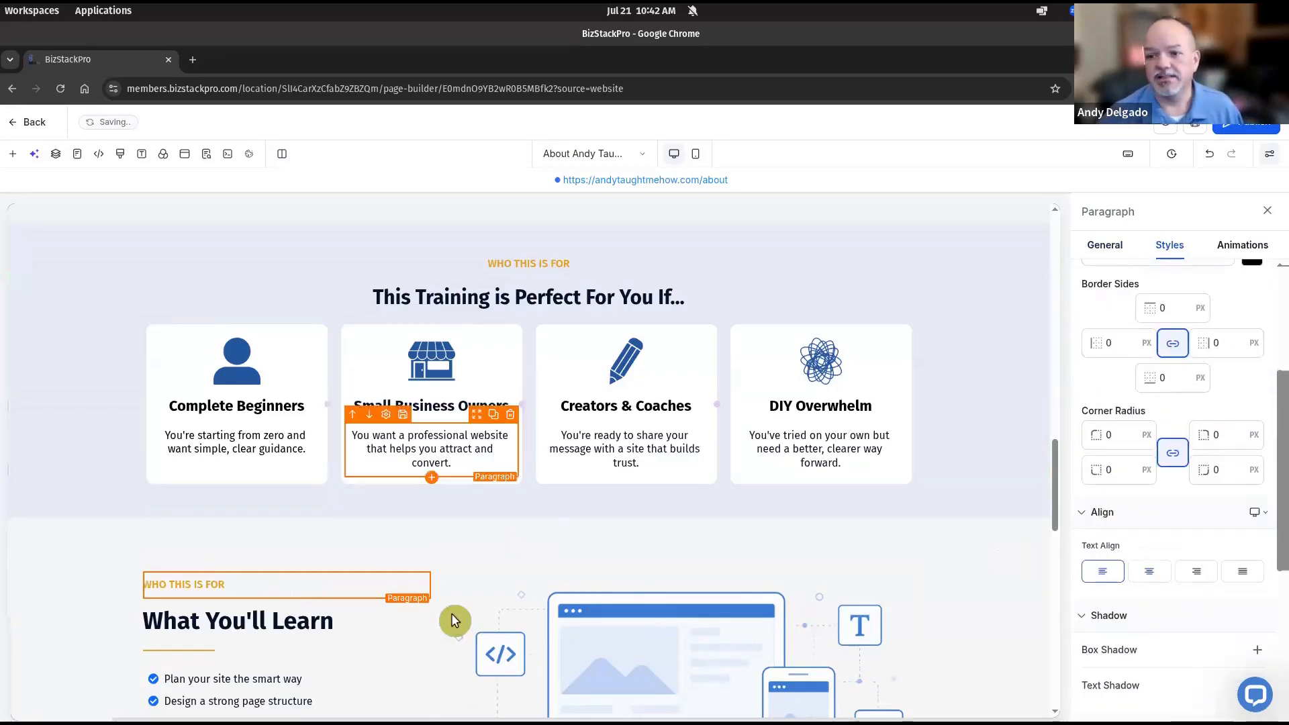
# Change the copied label's text to 'WHAT YOU CAN EXPECT' with no trailing blank line
pyautogui.doubleClick(231, 583)
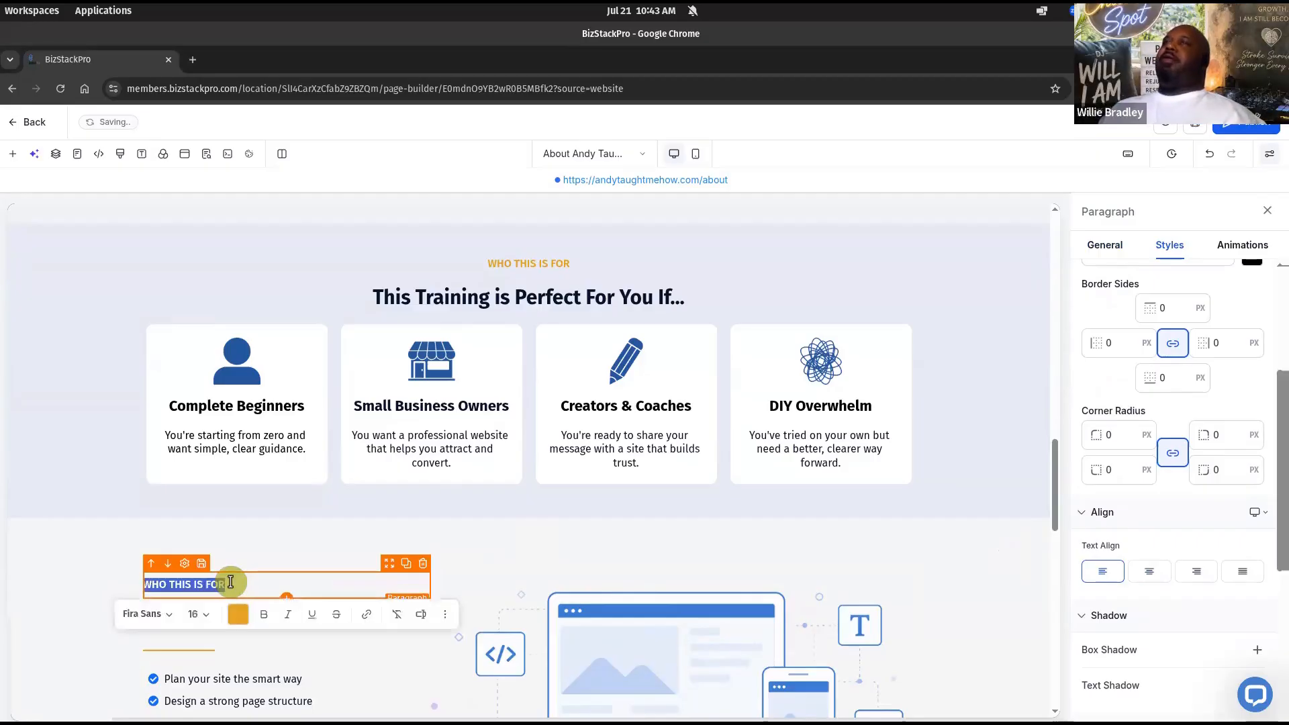
pyautogui.write('WHAT YOU CAN EXPECT')
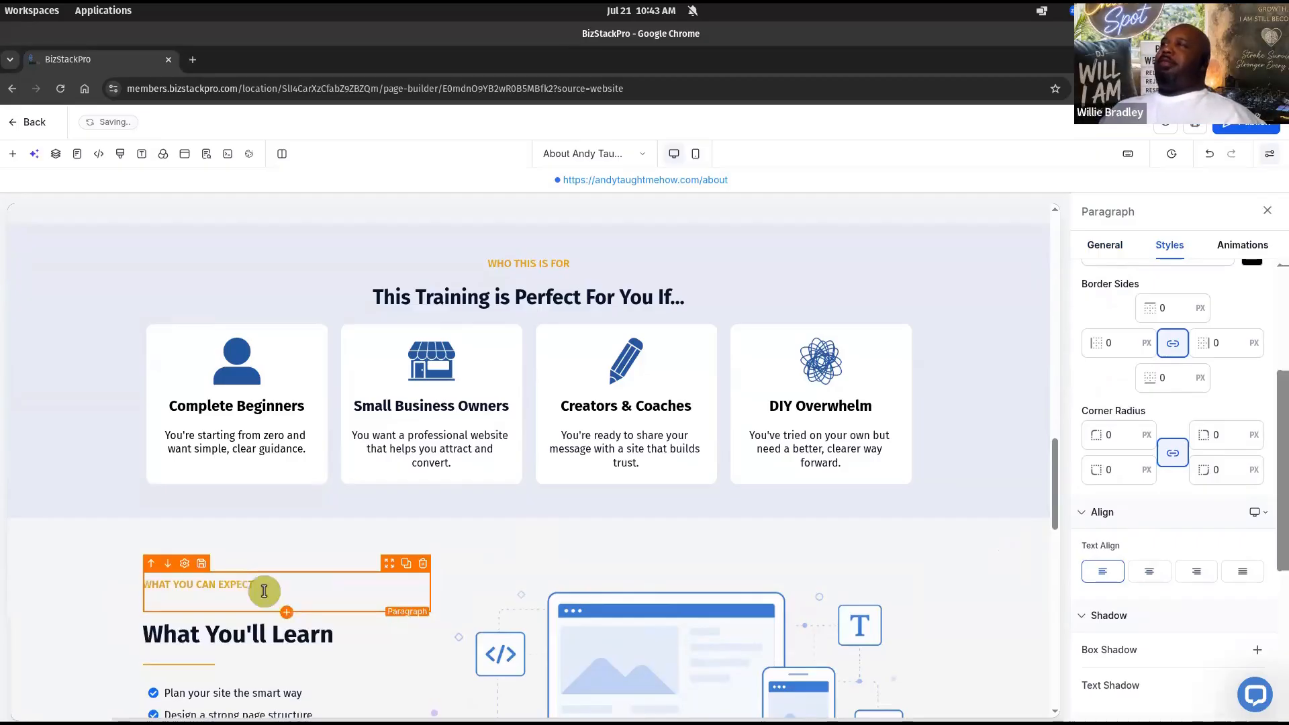
pyautogui.press('BackSpace')
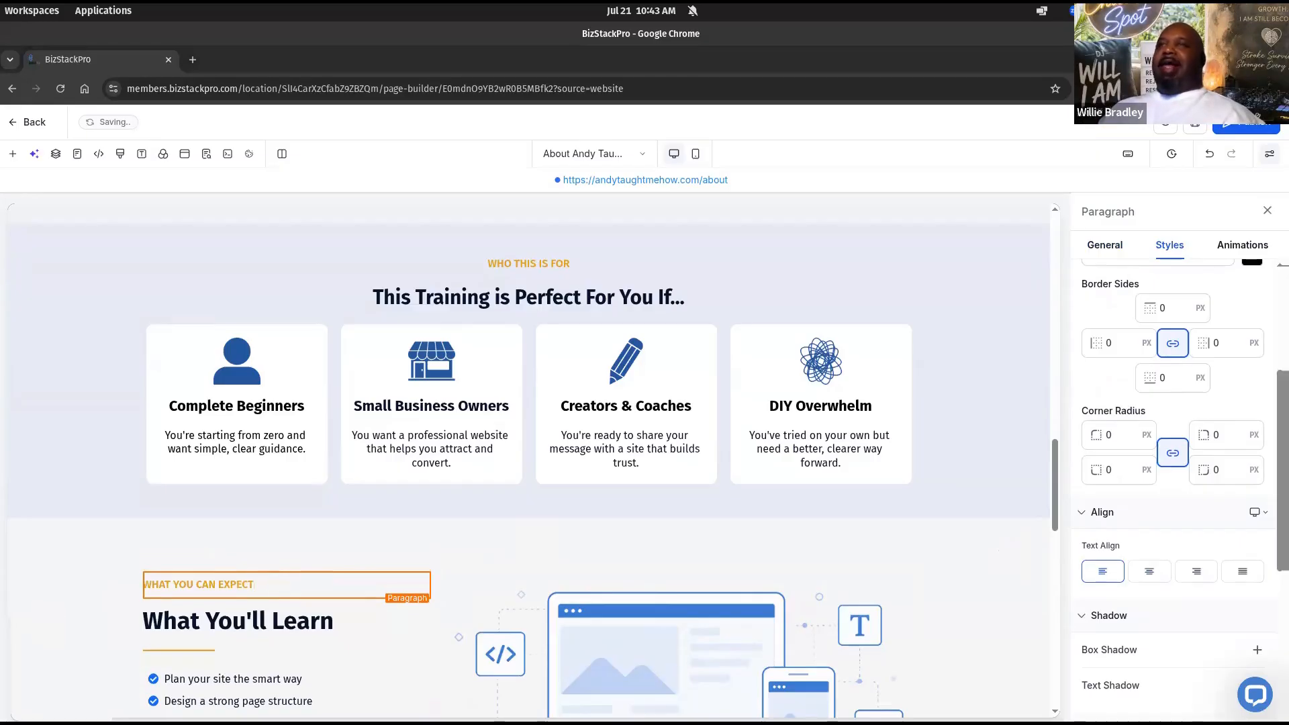
# Replace the 'What You'll Learn' heading with 'Simple. Practical. Supportive.'
pyautogui.tripleClick(190, 621)
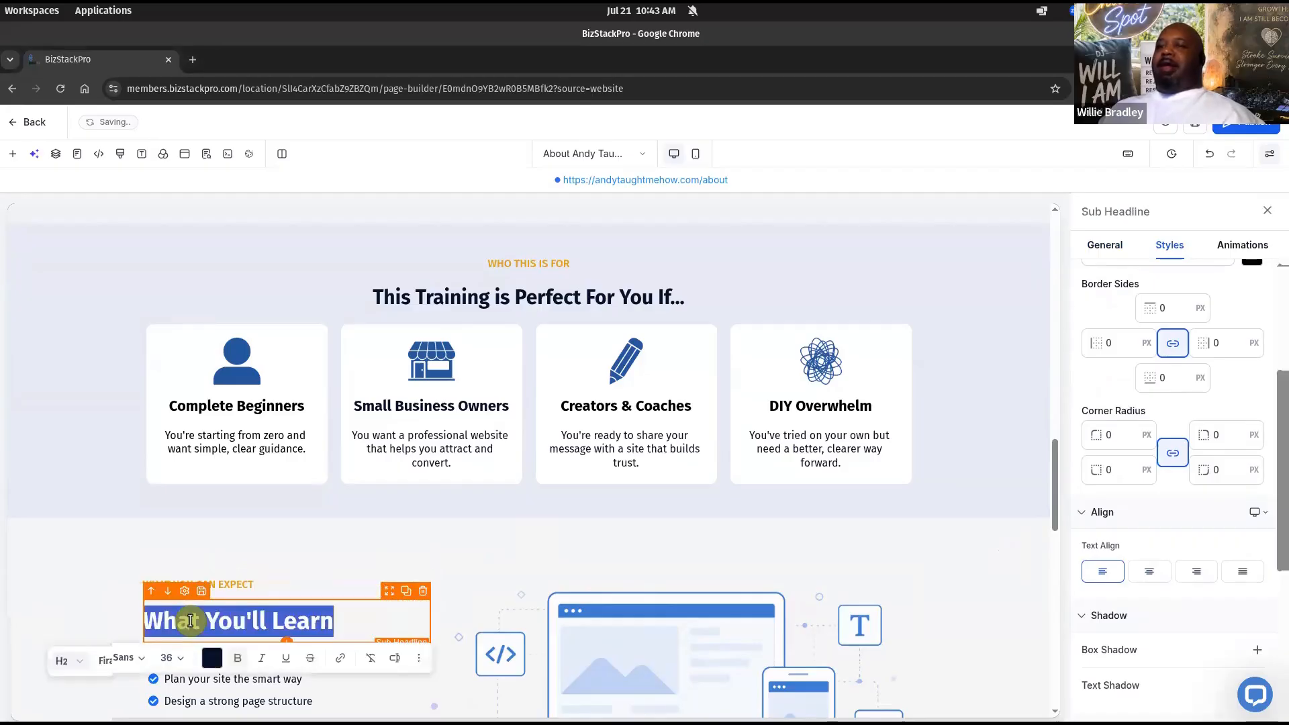
pyautogui.write('Simple. Practical. Supportive.')
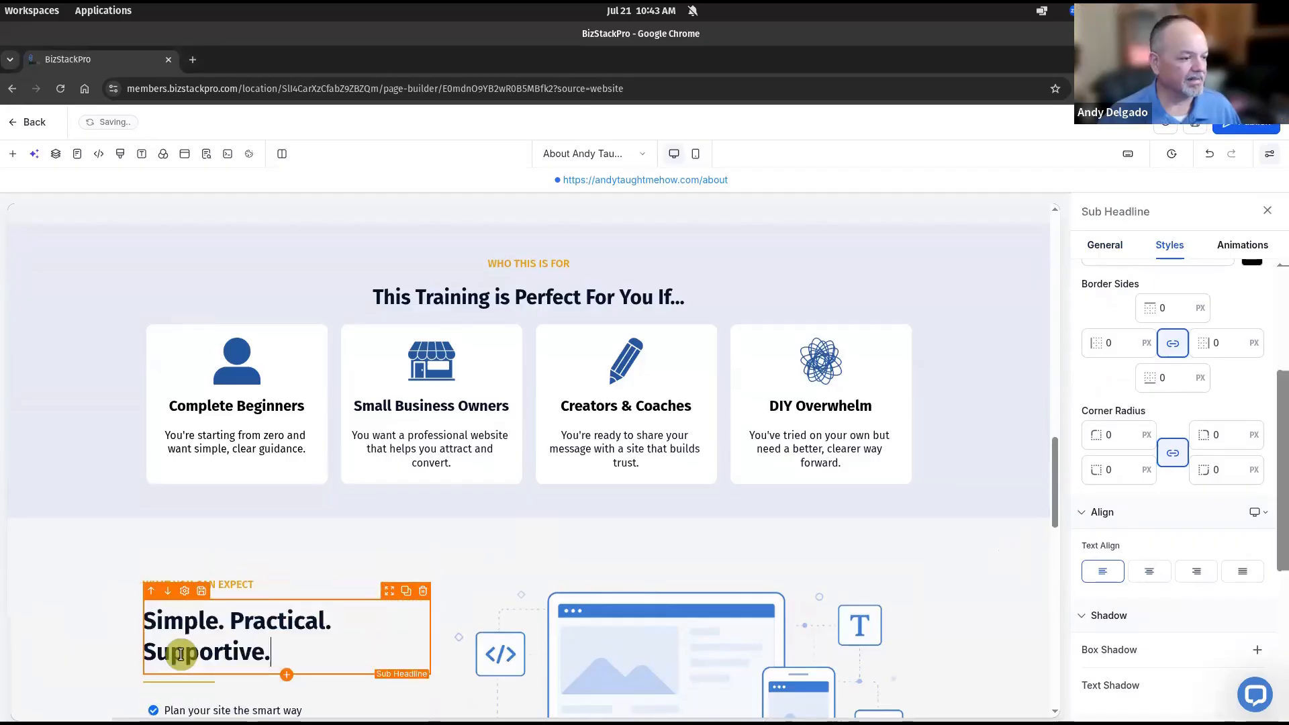
pyautogui.click(345, 554)
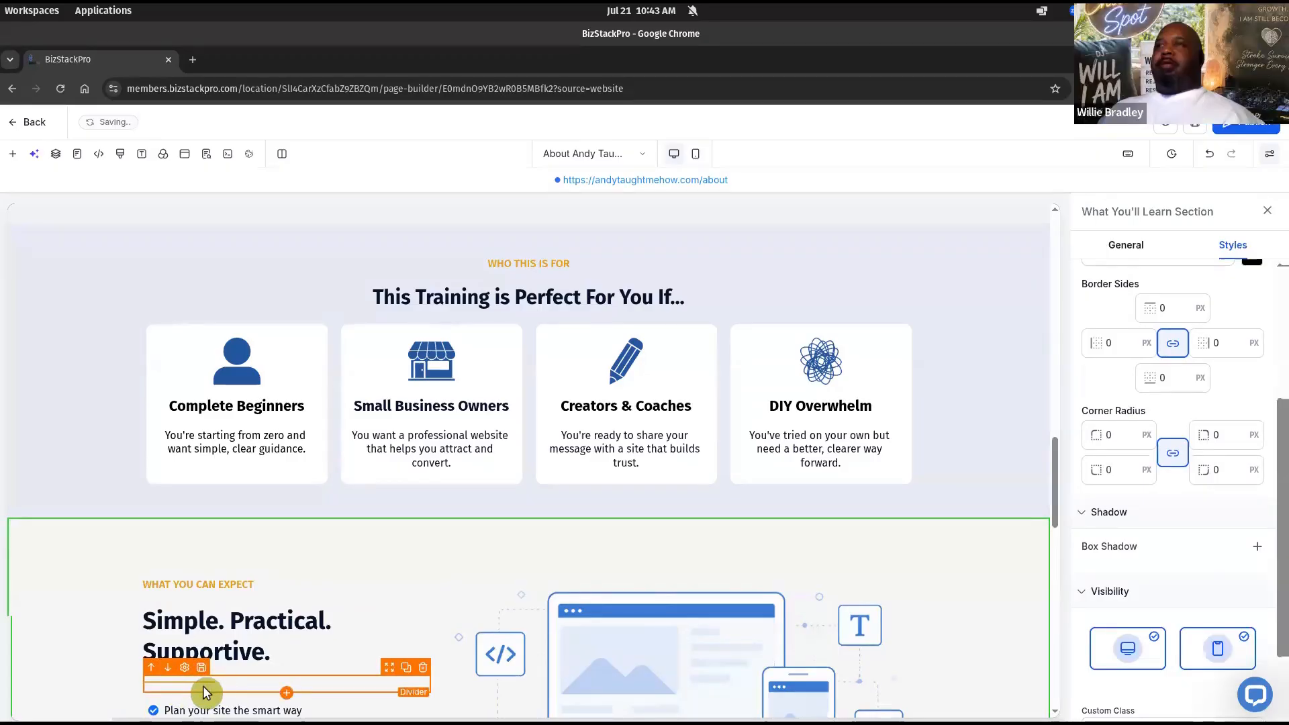
pyautogui.click(292, 653)
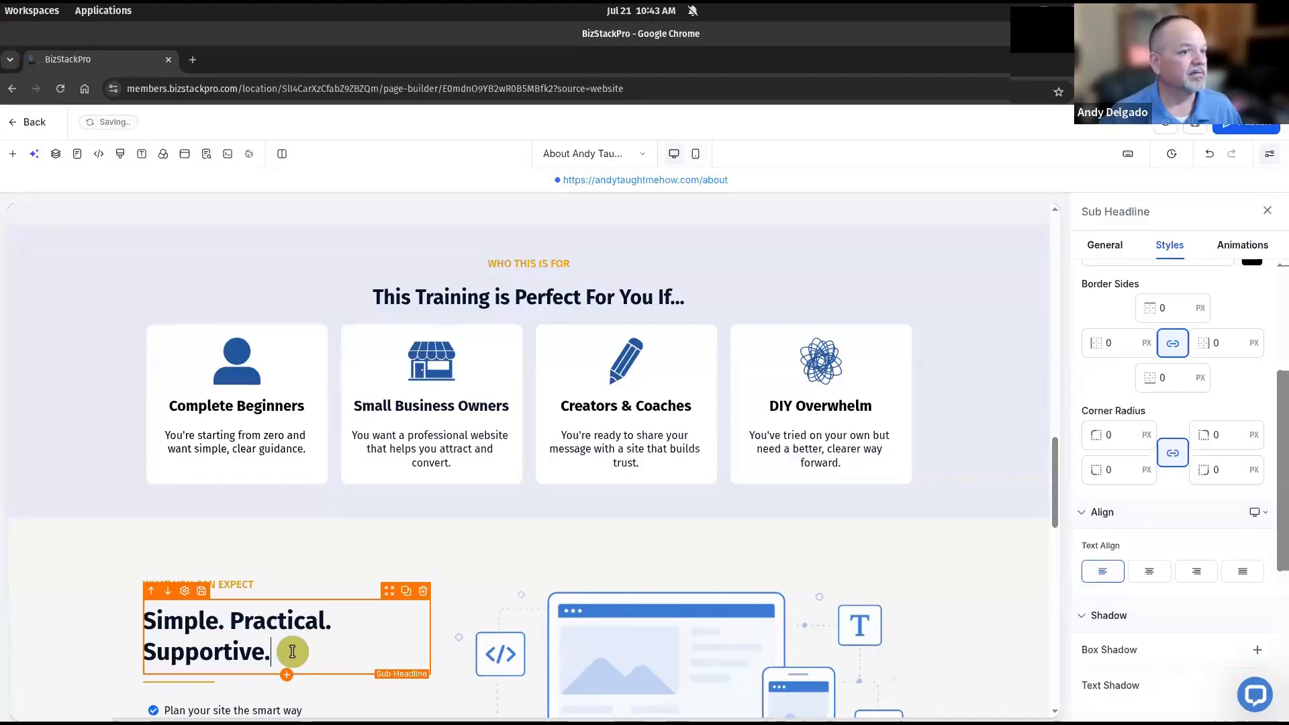
# Set the 'Simple. Practical. Supportive.' H2 to font size 30 so it fits on one line
pyautogui.tripleClick(505, 298)
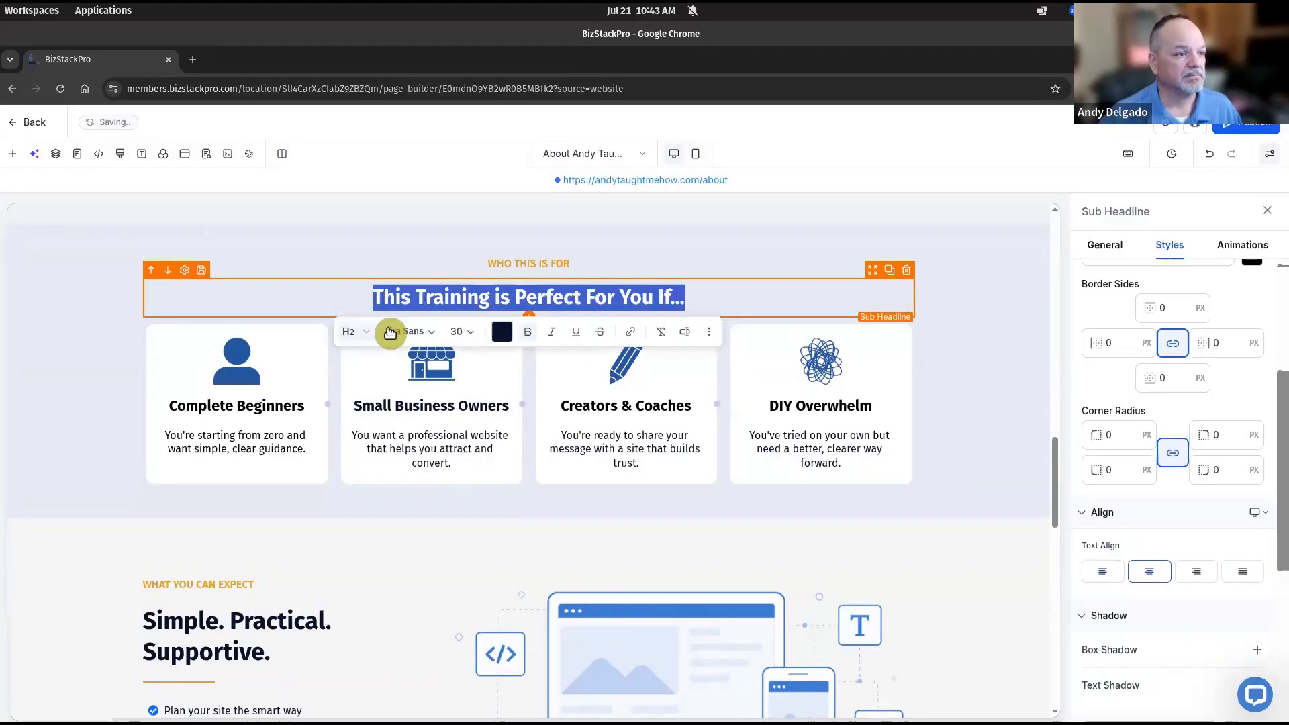
pyautogui.click(260, 646)
pyautogui.tripleClick(261, 639)
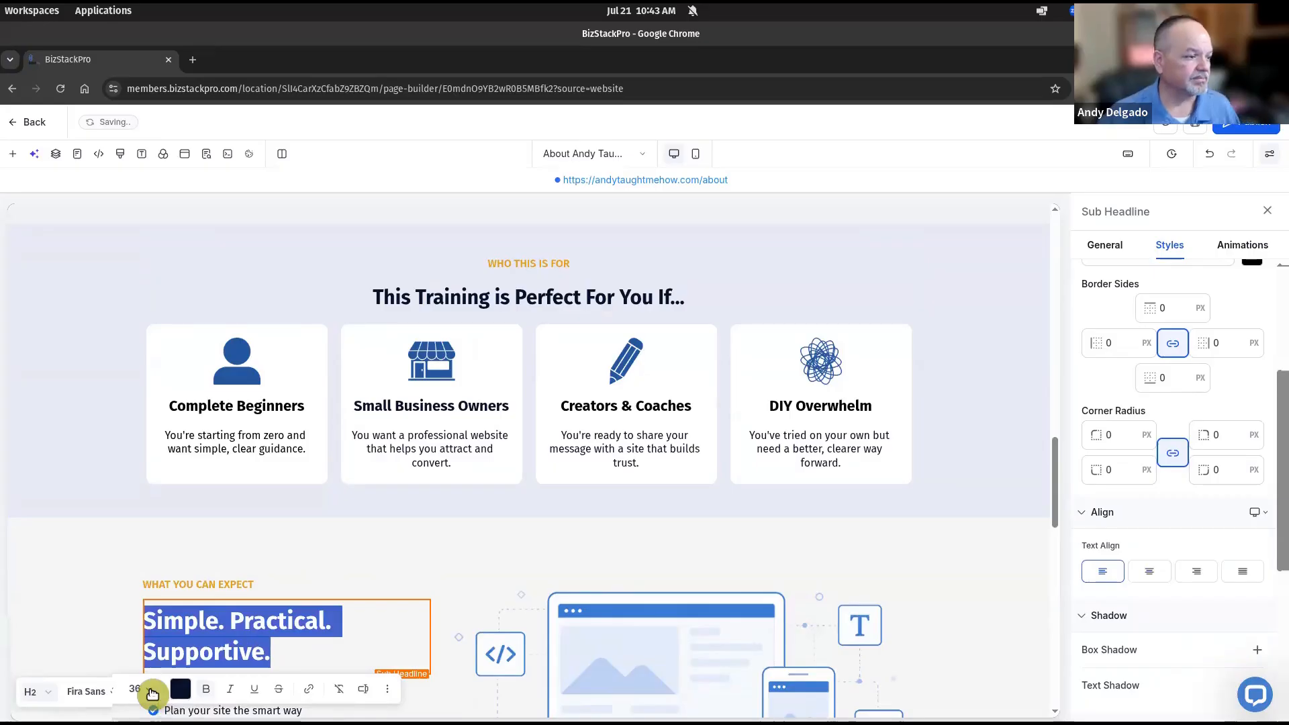
pyautogui.click(151, 690)
pyautogui.scroll(-2, 173, 549)
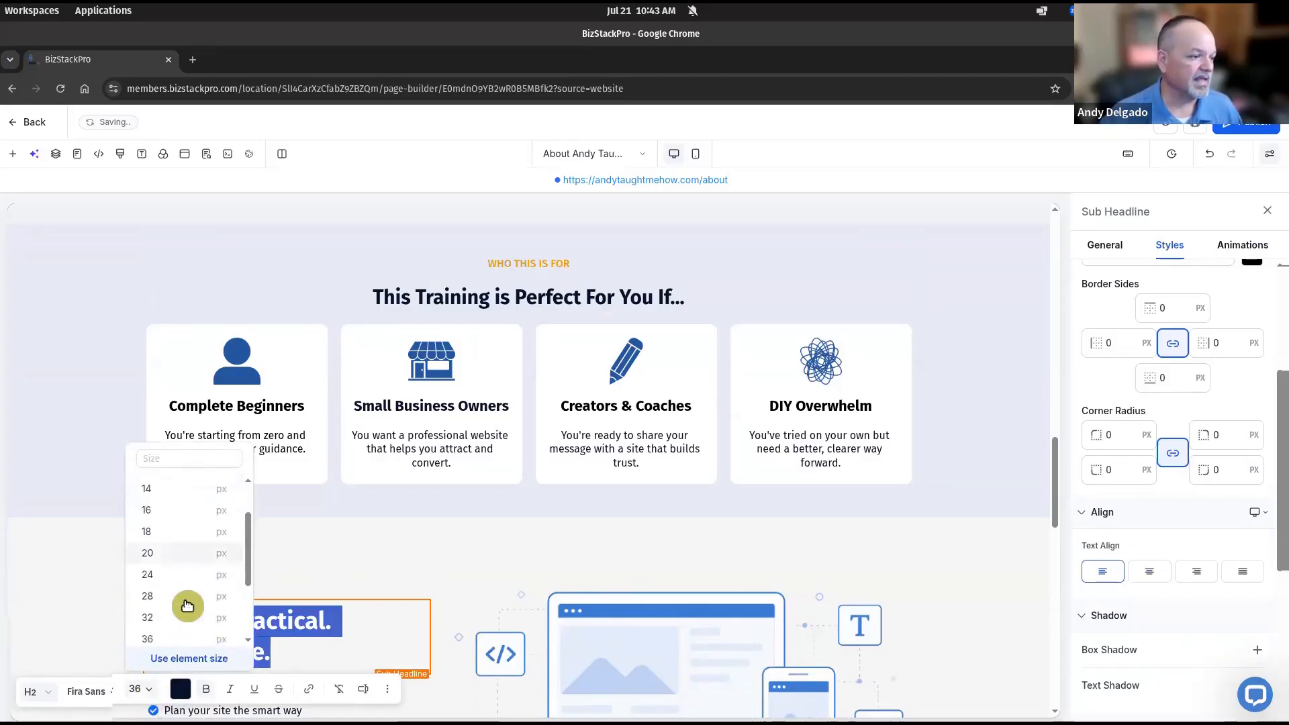
pyautogui.click(176, 456)
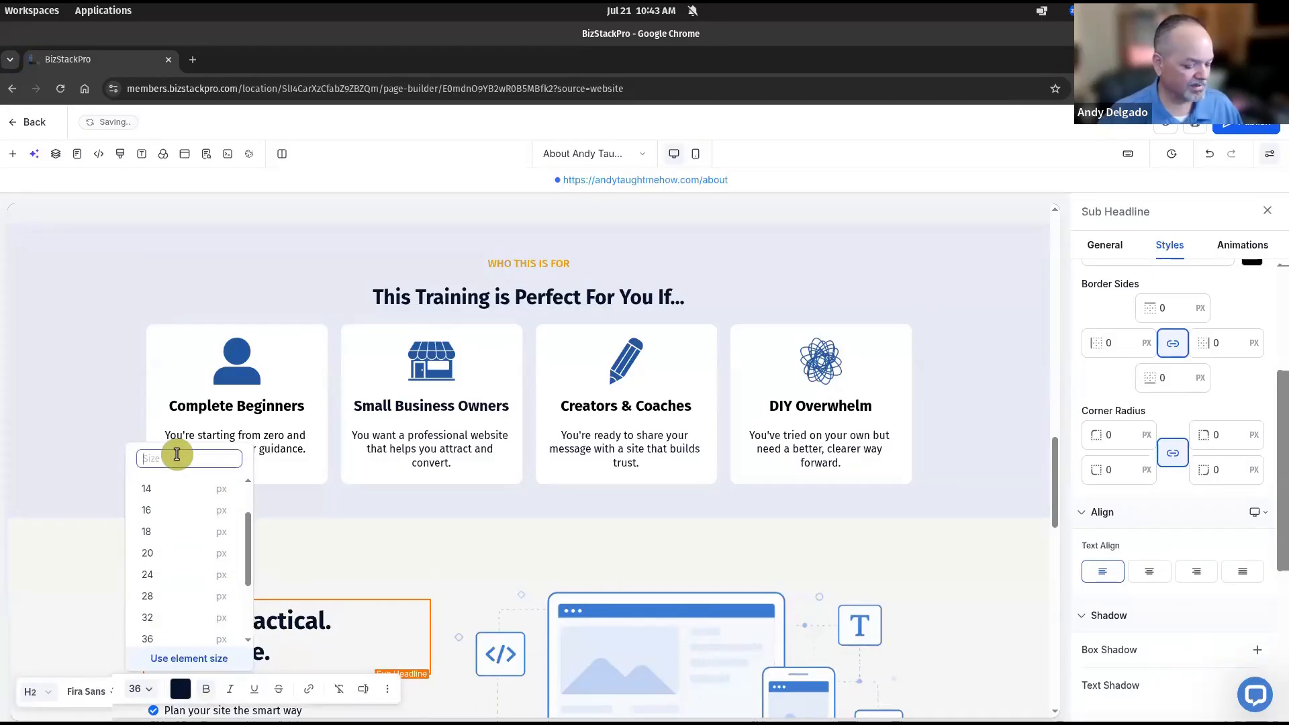
pyautogui.press('Return')
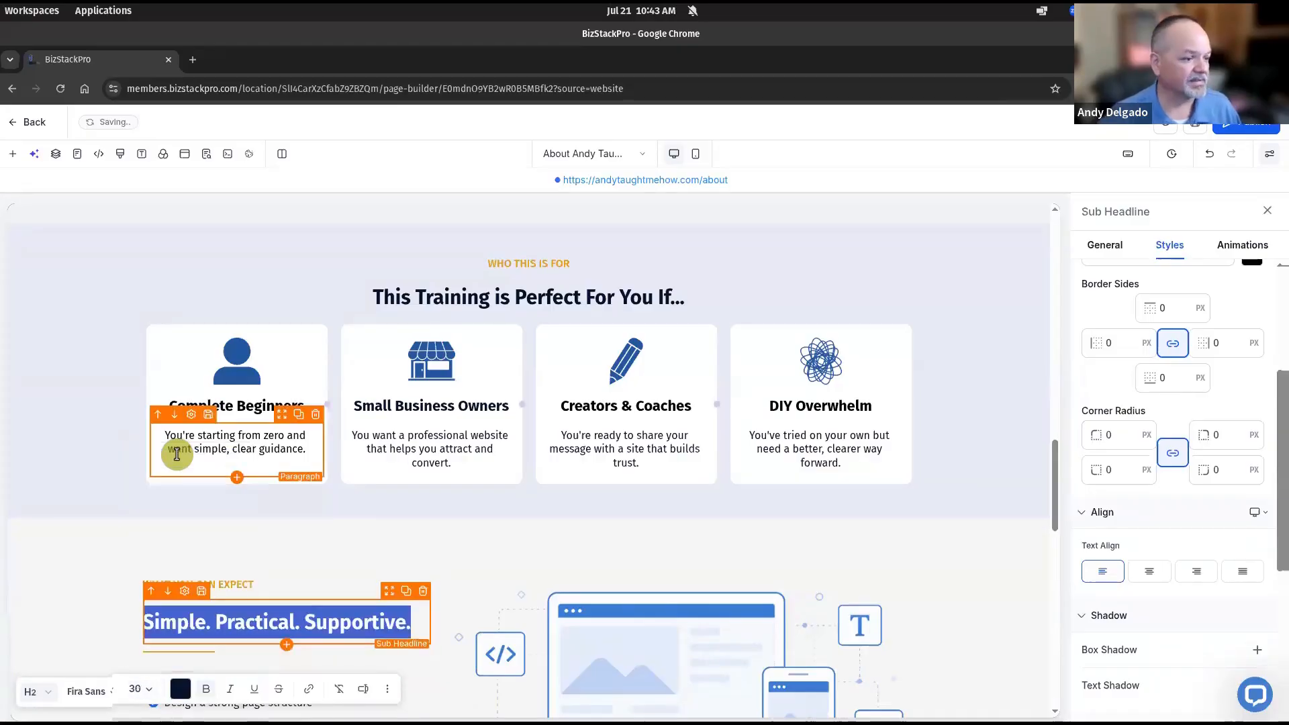
pyautogui.click(78, 578)
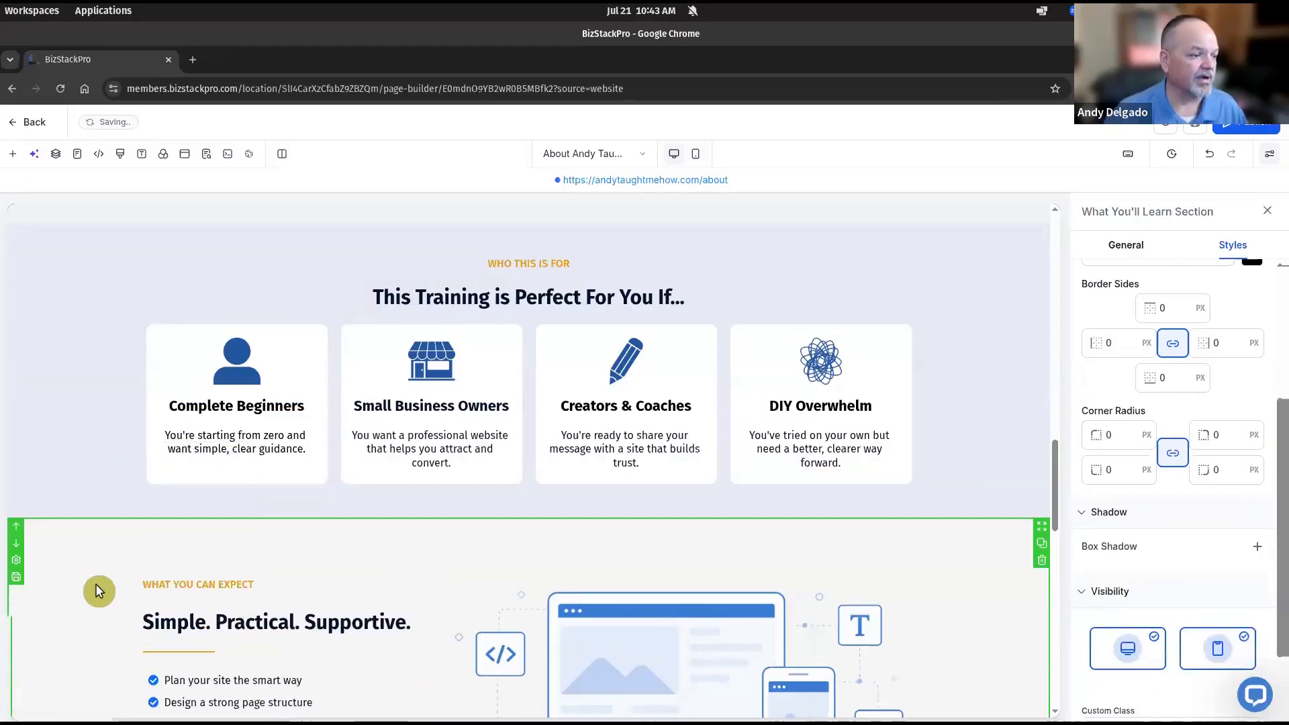
pyautogui.click(193, 650)
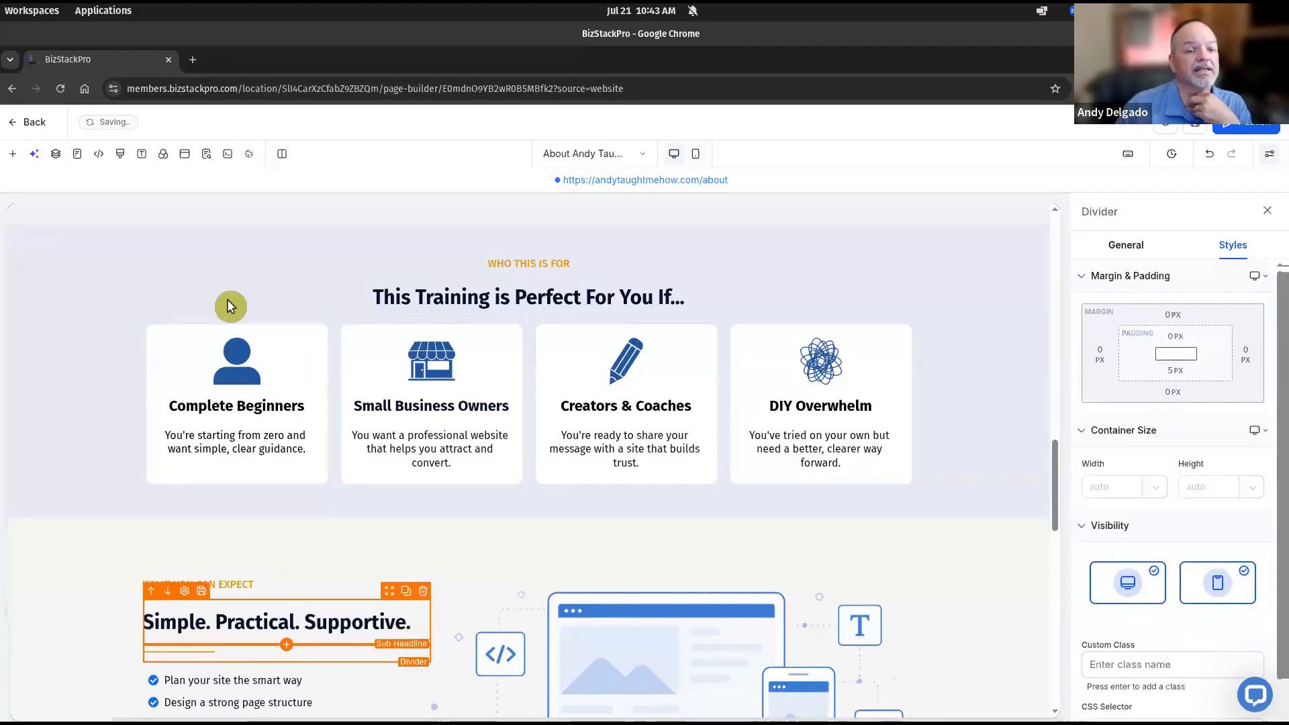
# Browse the Add Elements list down to the Blocks group beside the What You Can Expect section
pyautogui.click(14, 158)
pyautogui.scroll(-7, 241, 453)
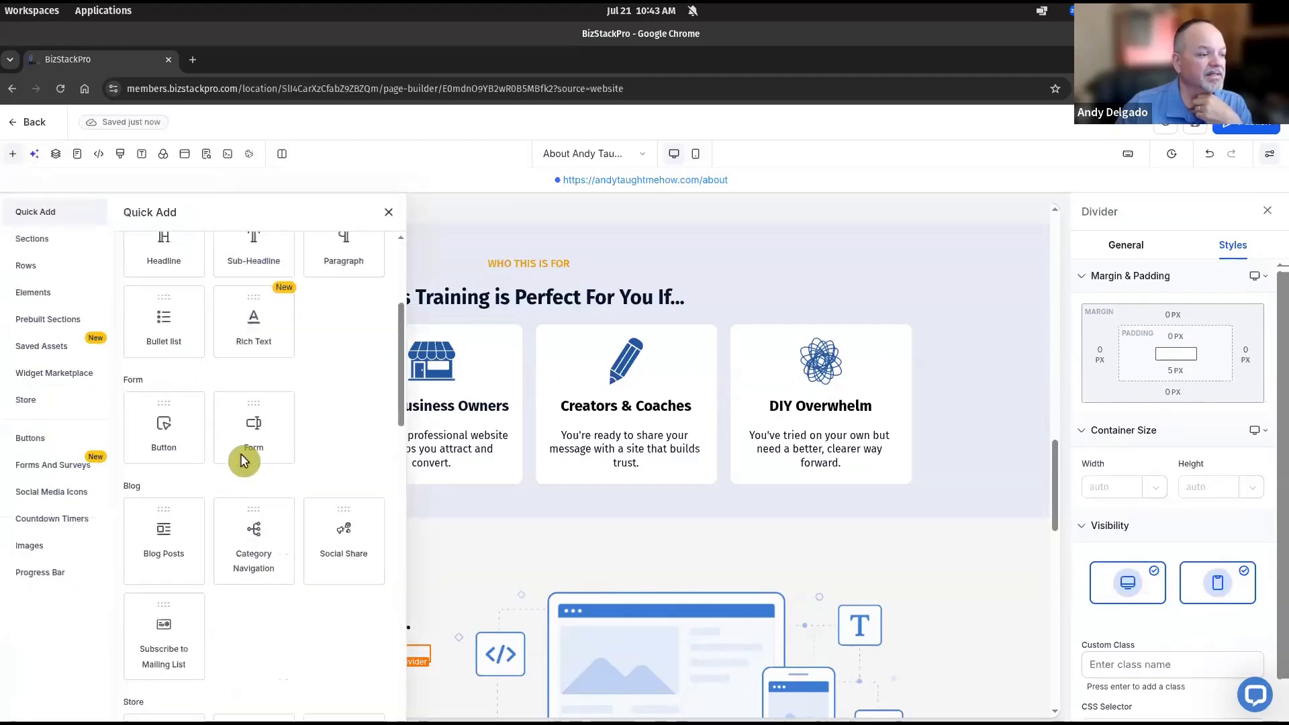
pyautogui.scroll(-4, 241, 454)
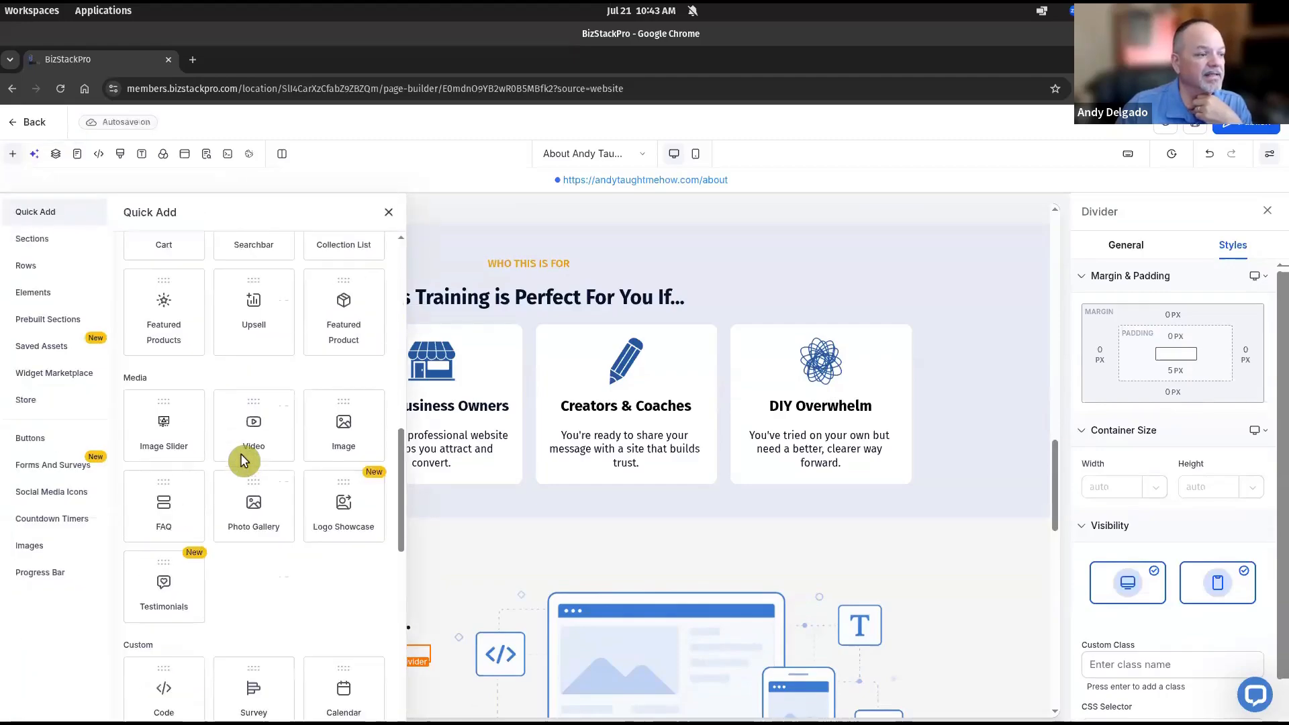
pyautogui.scroll(-5, 241, 454)
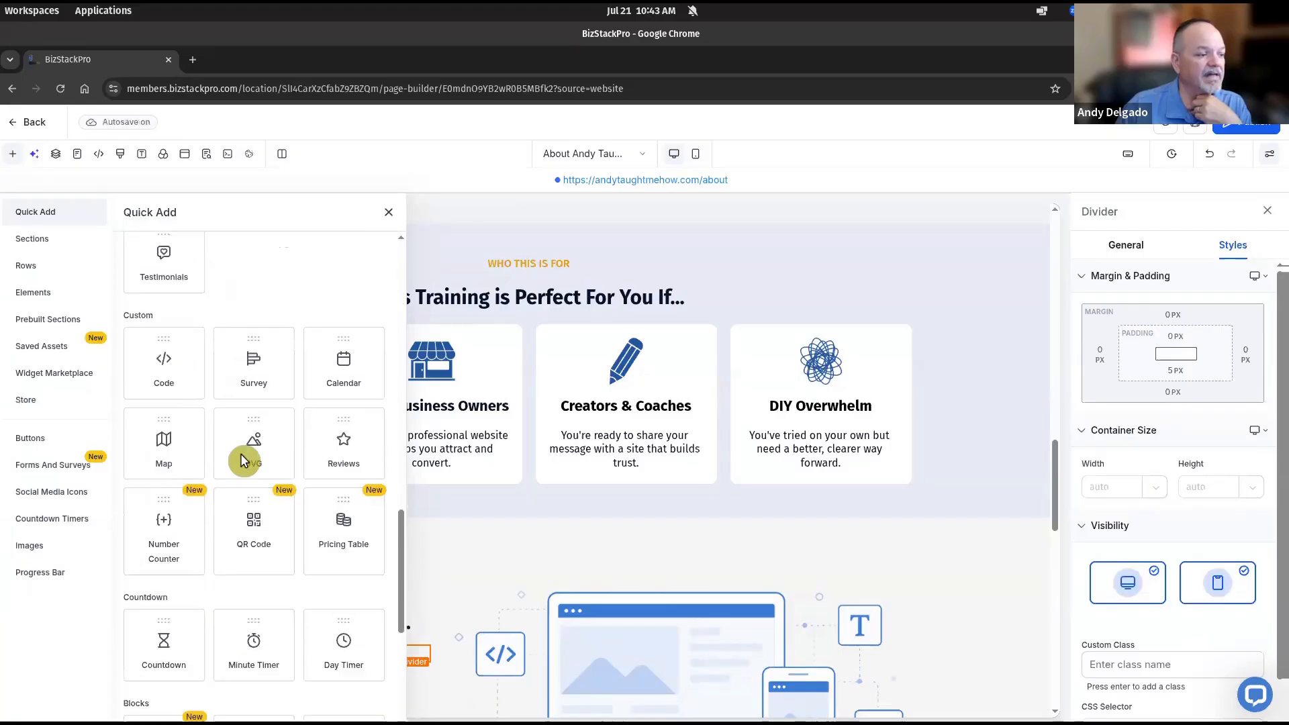
pyautogui.scroll(-1, 243, 461)
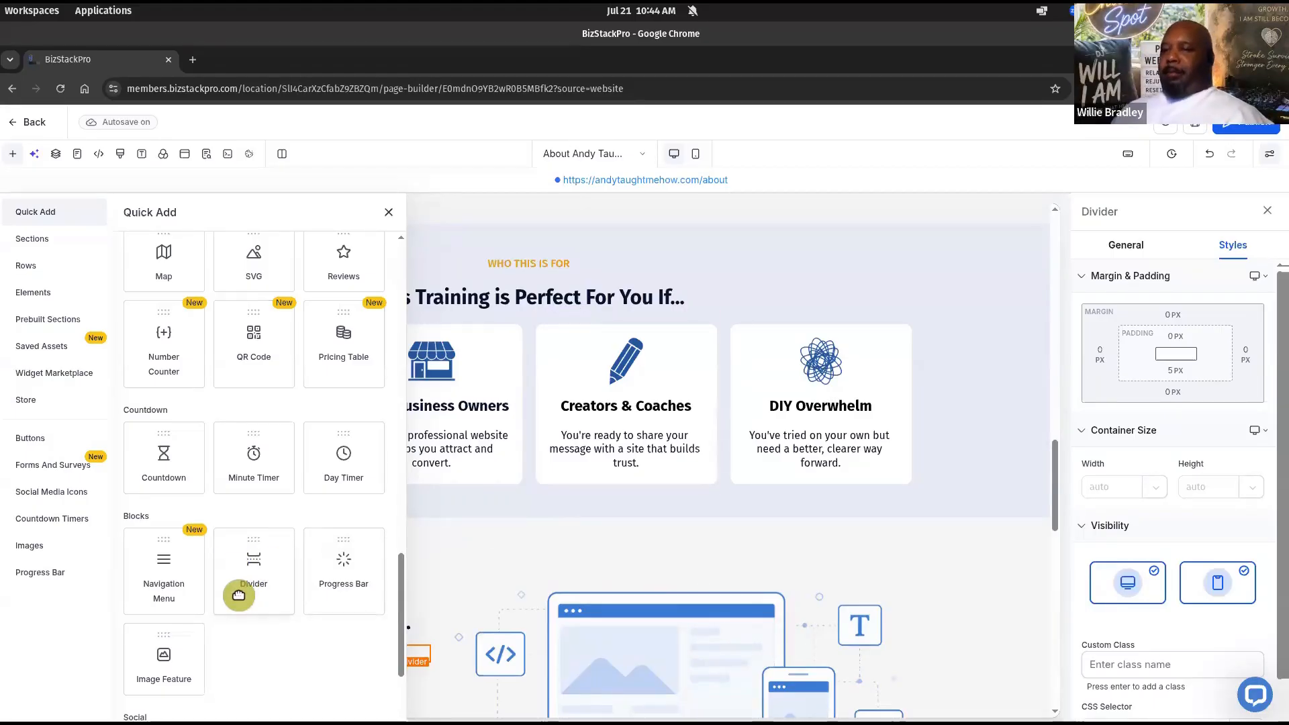
pyautogui.click(493, 541)
pyautogui.scroll(-3, 481, 455)
# Paste the new bullet text over the old list and delete 'Plan your site the smart way'
pyautogui.click(389, 213)
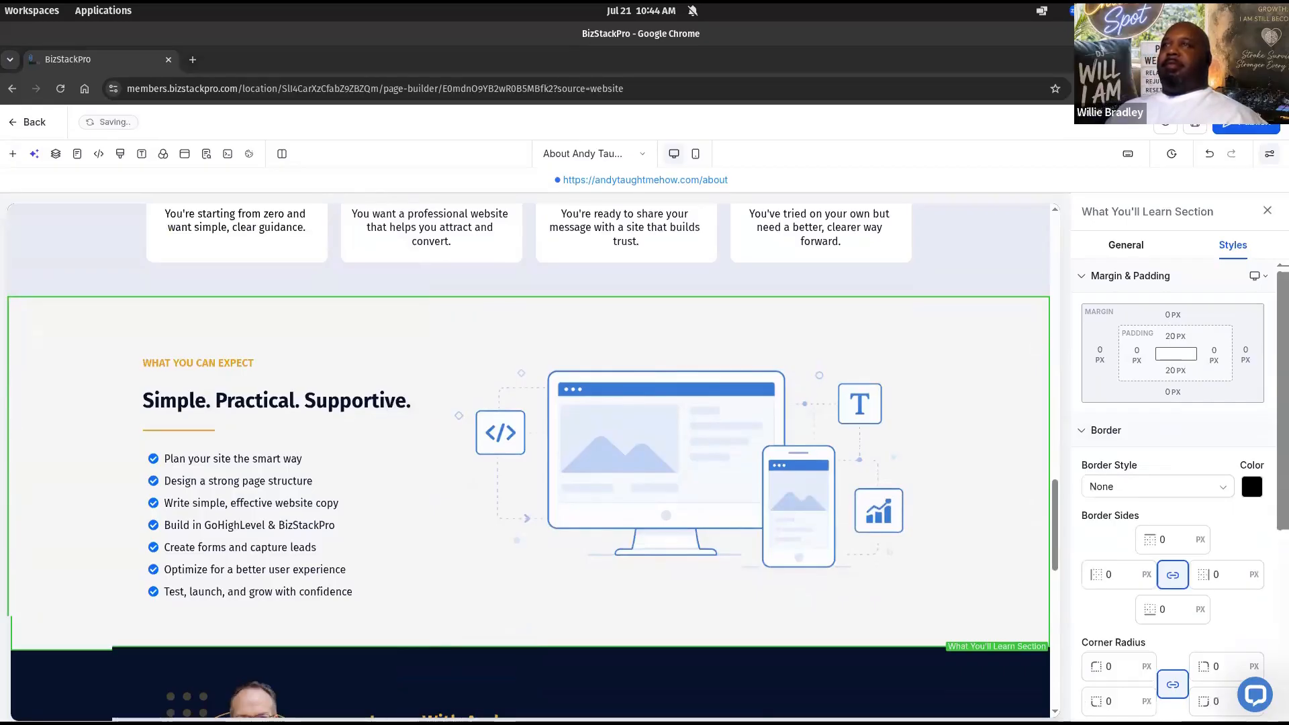
pyautogui.click(368, 589)
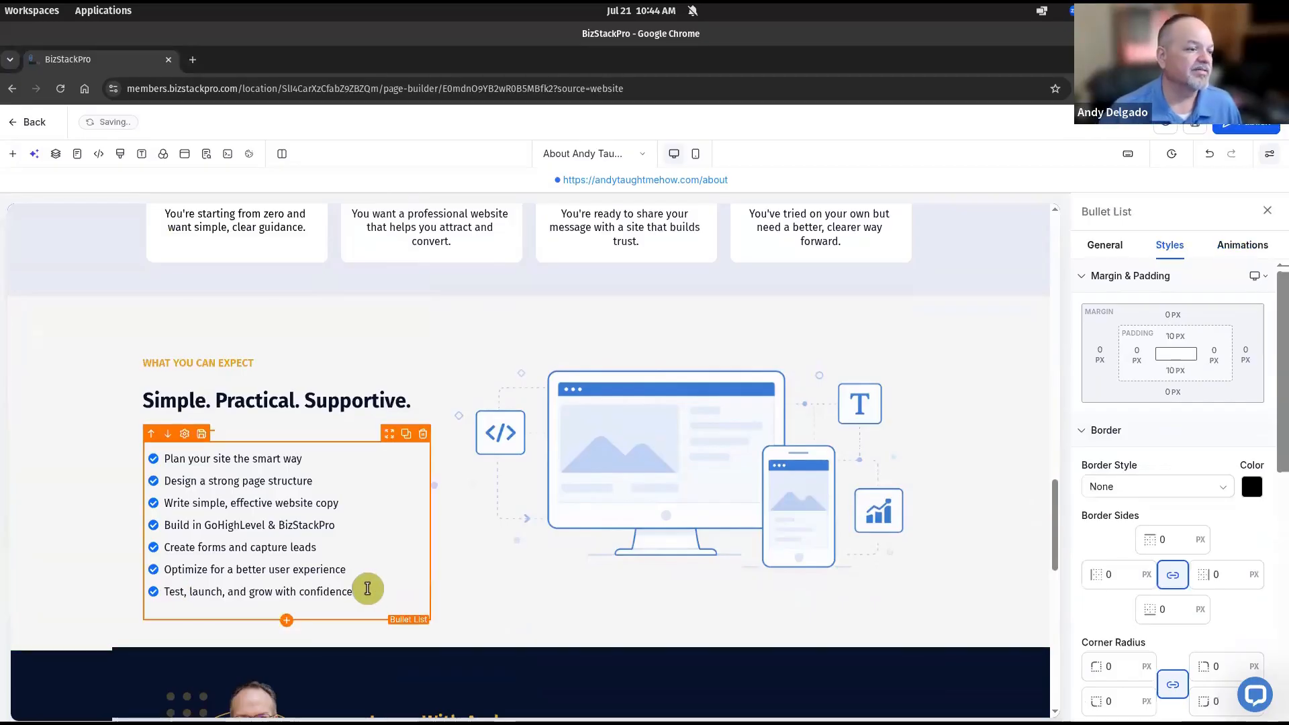
pyautogui.hotkey('ctrl', 'shift', 'Up')
pyautogui.hotkey('ctrl', 'shift', 'Up')
pyautogui.hotkey('ctrl', 'shift', 'Up')
pyautogui.hotkey('ctrl', 'shift', 'Up')
pyautogui.hotkey('ctrl', 'shift', 'Up')
pyautogui.hotkey('ctrl', 'shift', 'Up')
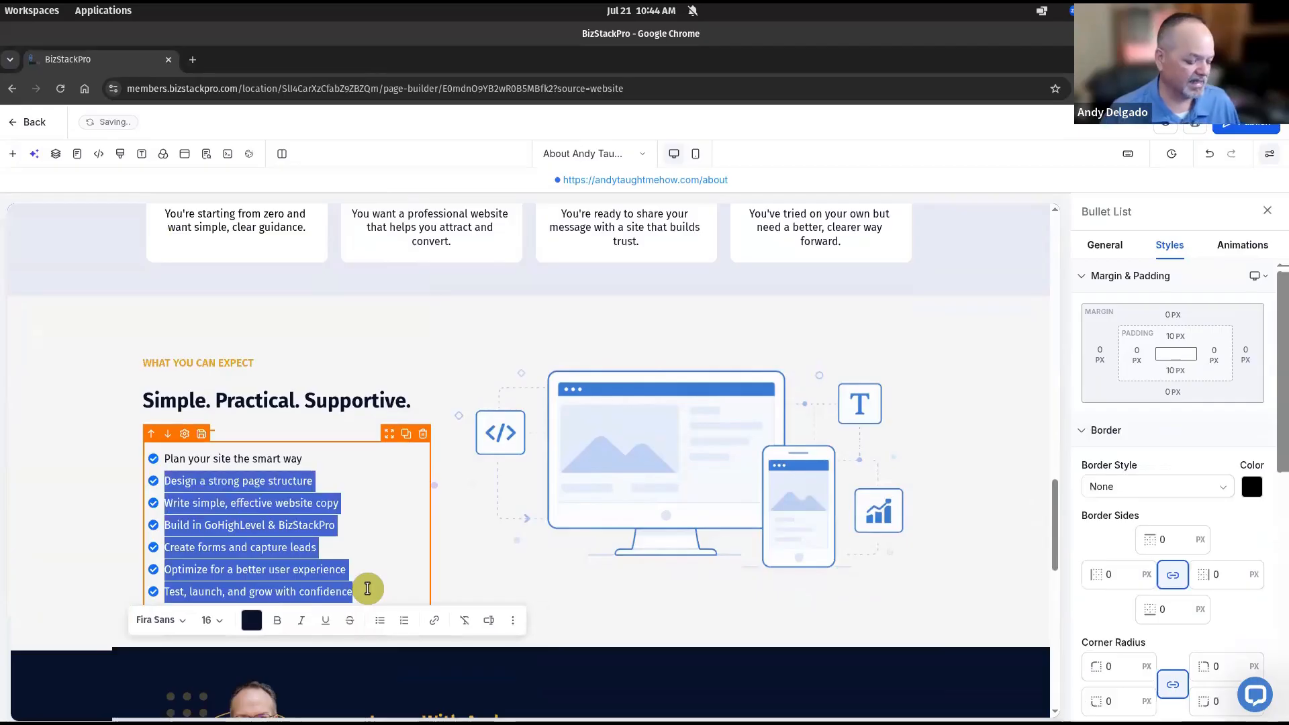
pyautogui.write('Short, focused lessons that are easy to follow Real examples using GoHighLevel & BizStackPro Live training and Q&A to keep you moving forward Downloadable Builder Notes and checklists A clear path from setup to launch Encouragement, support, and real results')
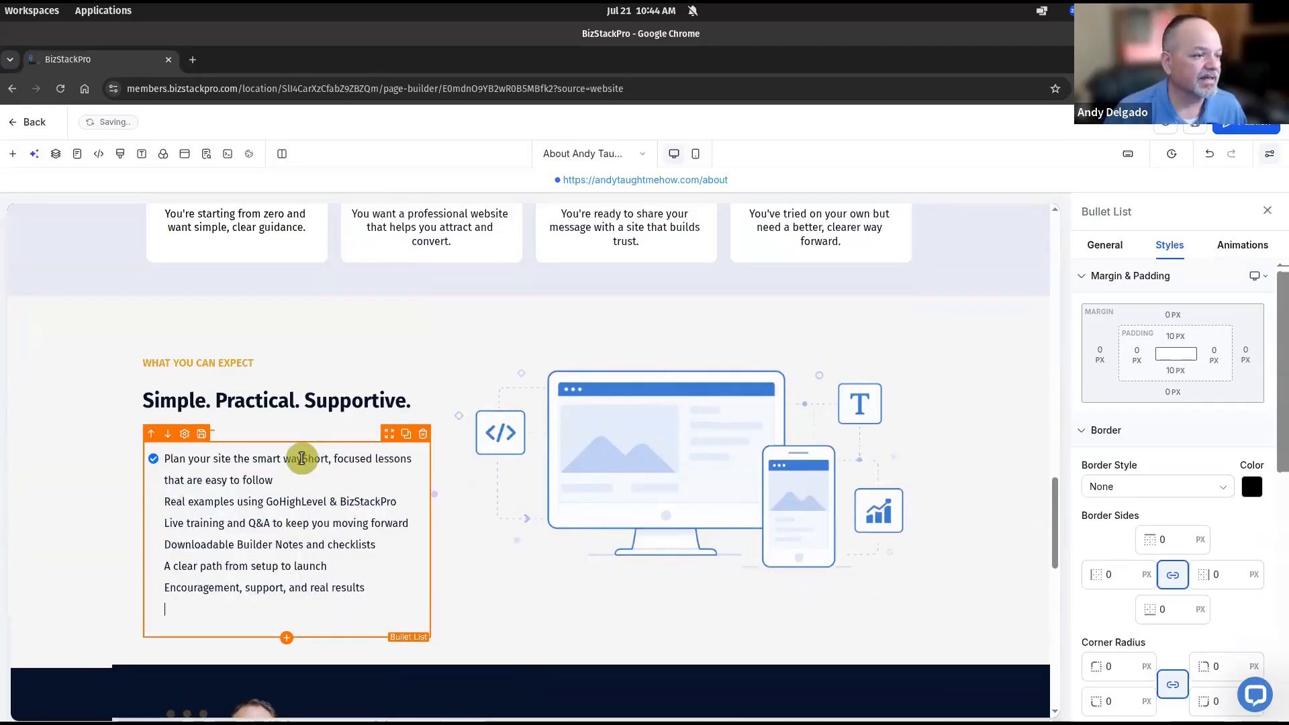
pyautogui.click(302, 459)
pyautogui.hotkey('shift', 'Home')
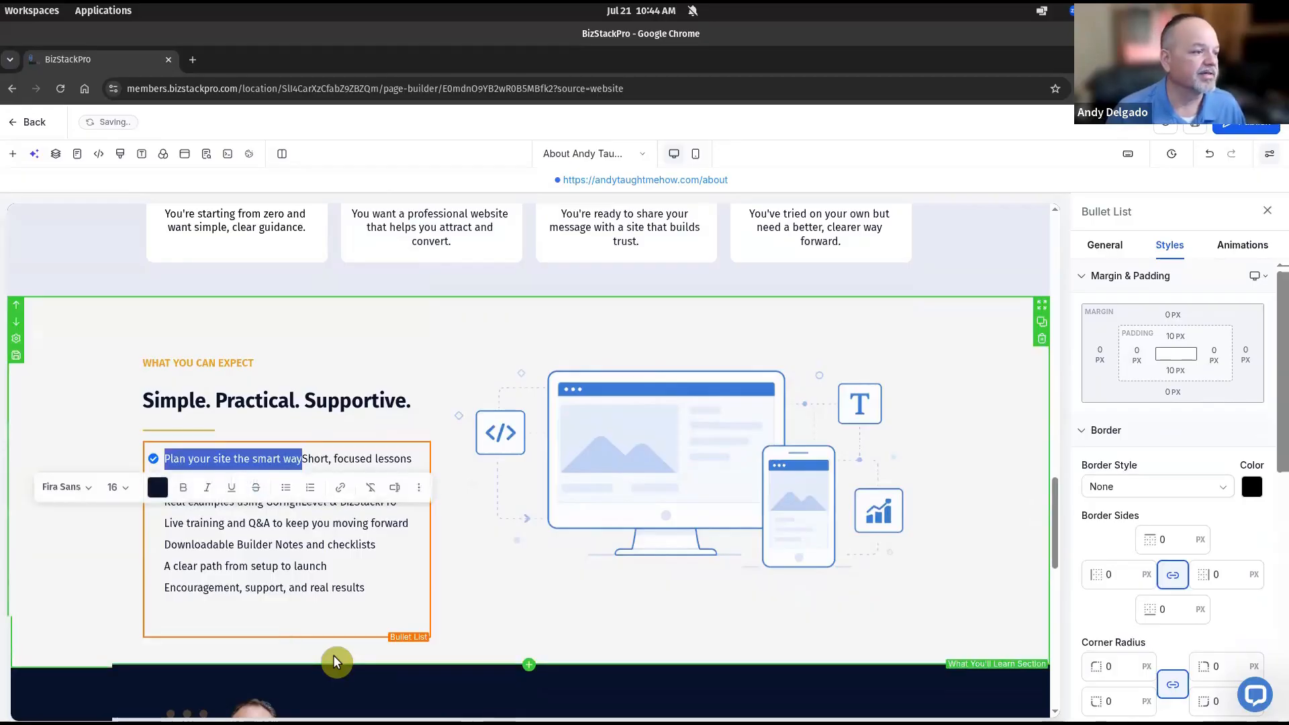
pyautogui.press('BackSpace')
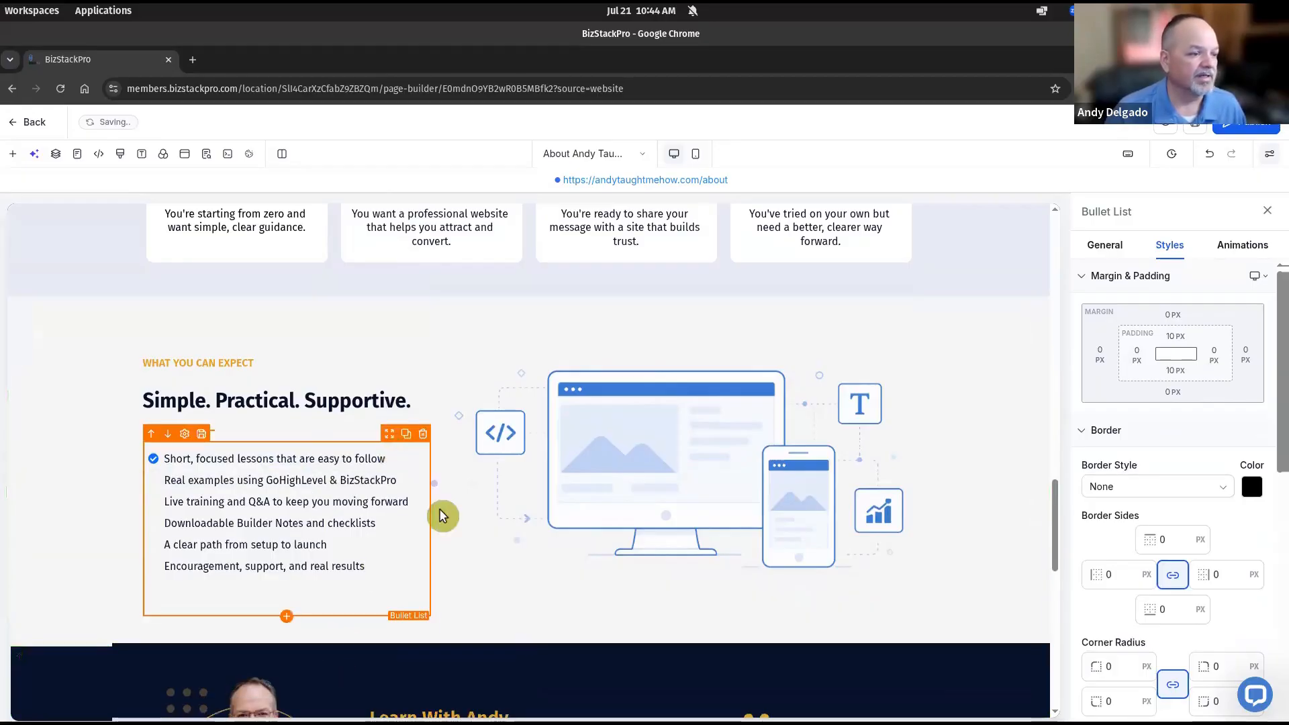
# Split the pasted lines into separate bullets: Real examples, Live training, Builder Notes, clear path, Encouragement
pyautogui.press('Delete')
pyautogui.press('Return')
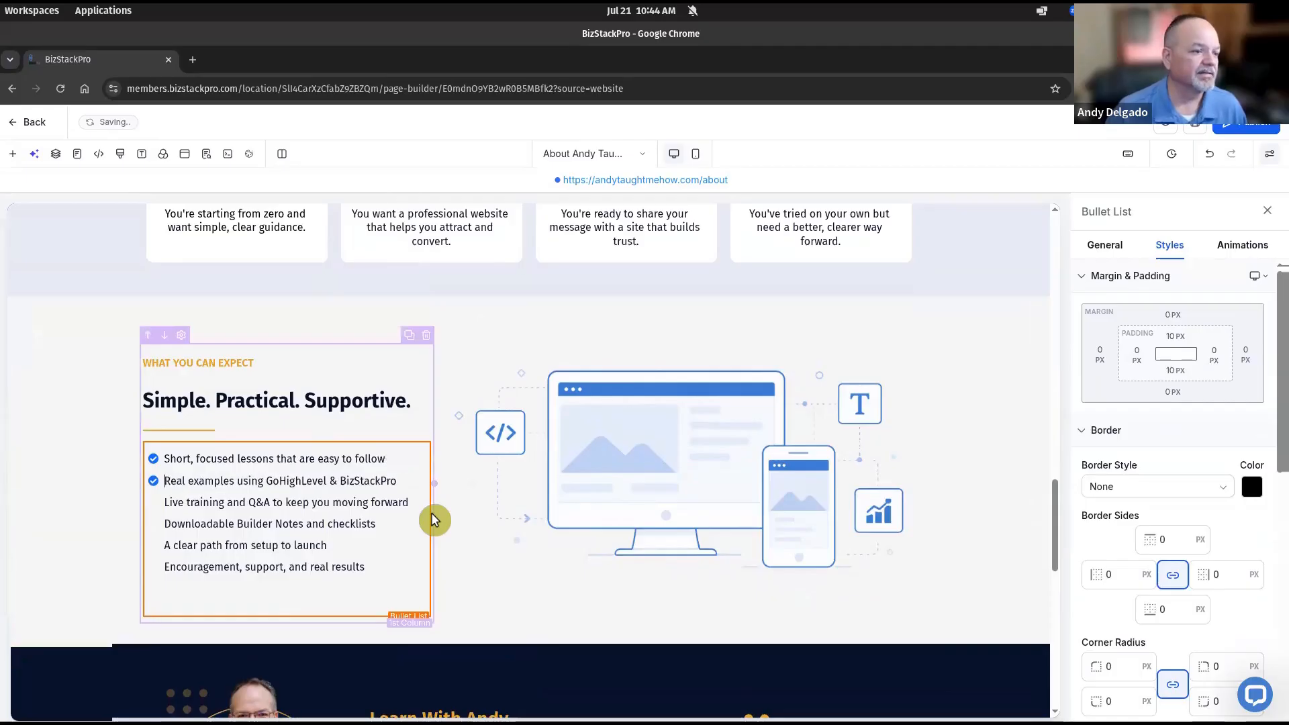
pyautogui.click(415, 483)
pyautogui.press('Delete')
pyautogui.press('Return')
pyautogui.click(415, 505)
pyautogui.press('Delete')
pyautogui.press('Return')
pyautogui.click(406, 526)
pyautogui.press('Delete')
pyautogui.press('Return')
pyautogui.click(392, 550)
pyautogui.press('Delete')
pyautogui.press('Return')
pyautogui.click(83, 537)
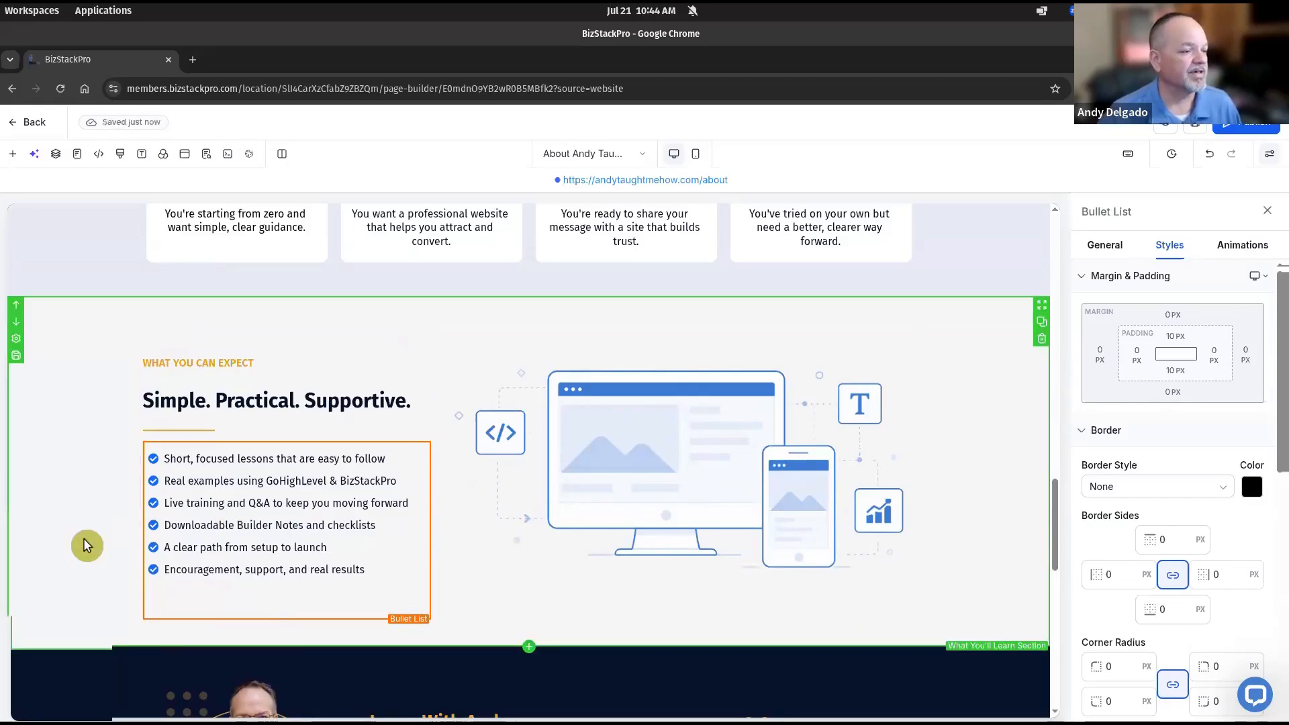
pyautogui.moveTo(1159, 154); pyautogui.dragTo(786, 123)
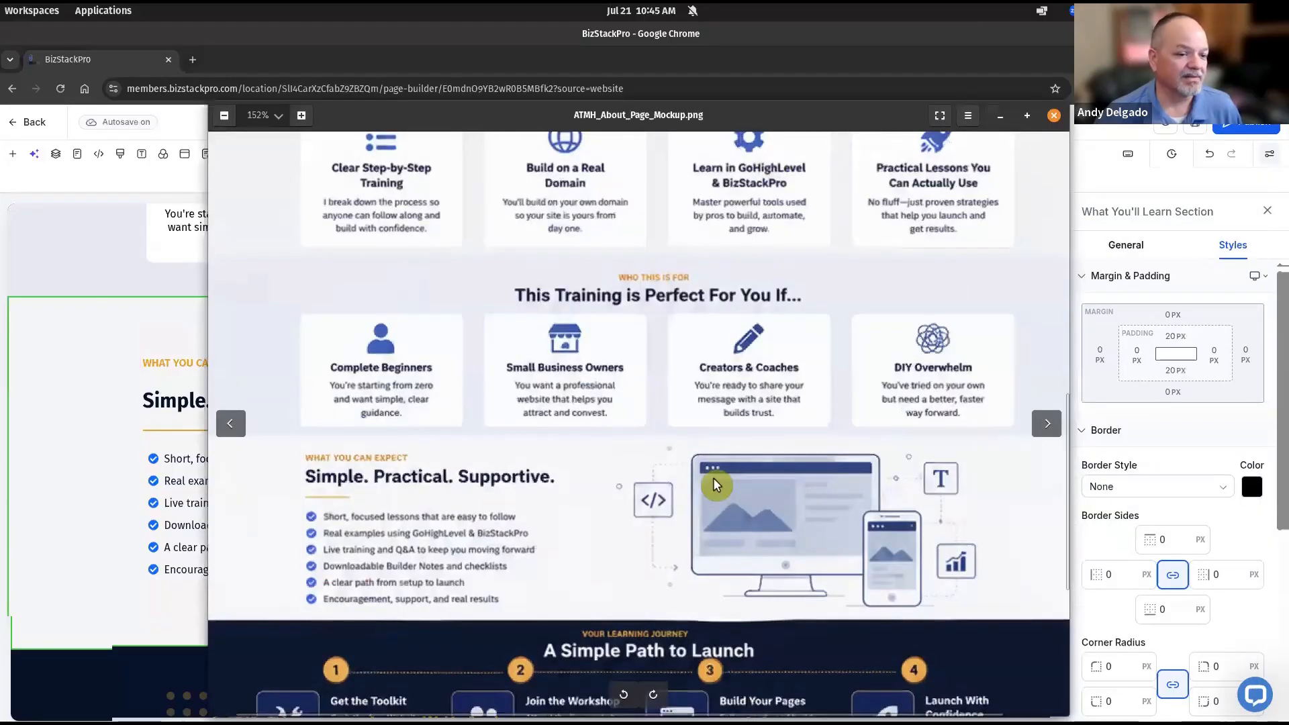
pyautogui.scroll(-1, 667, 452)
pyautogui.scroll(-1, 668, 554)
pyautogui.moveTo(668, 554); pyautogui.dragTo(688, 337)
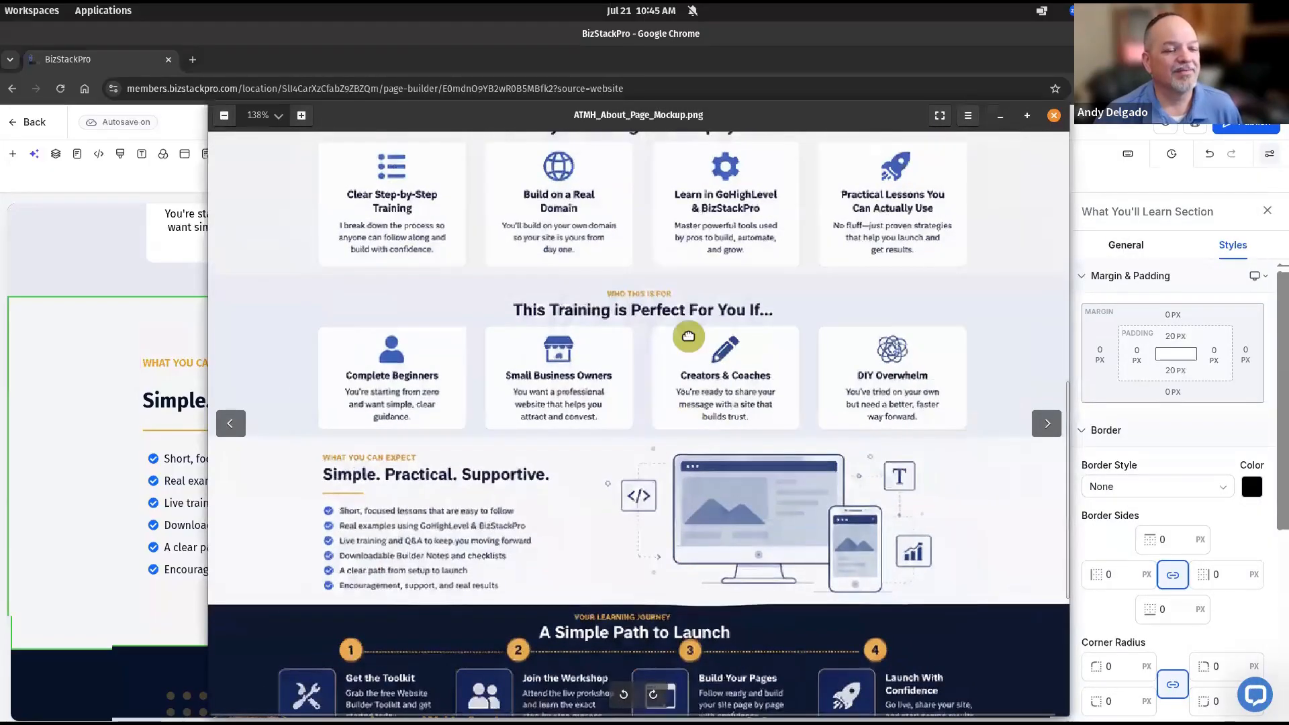
pyautogui.scroll(1, 520, 449)
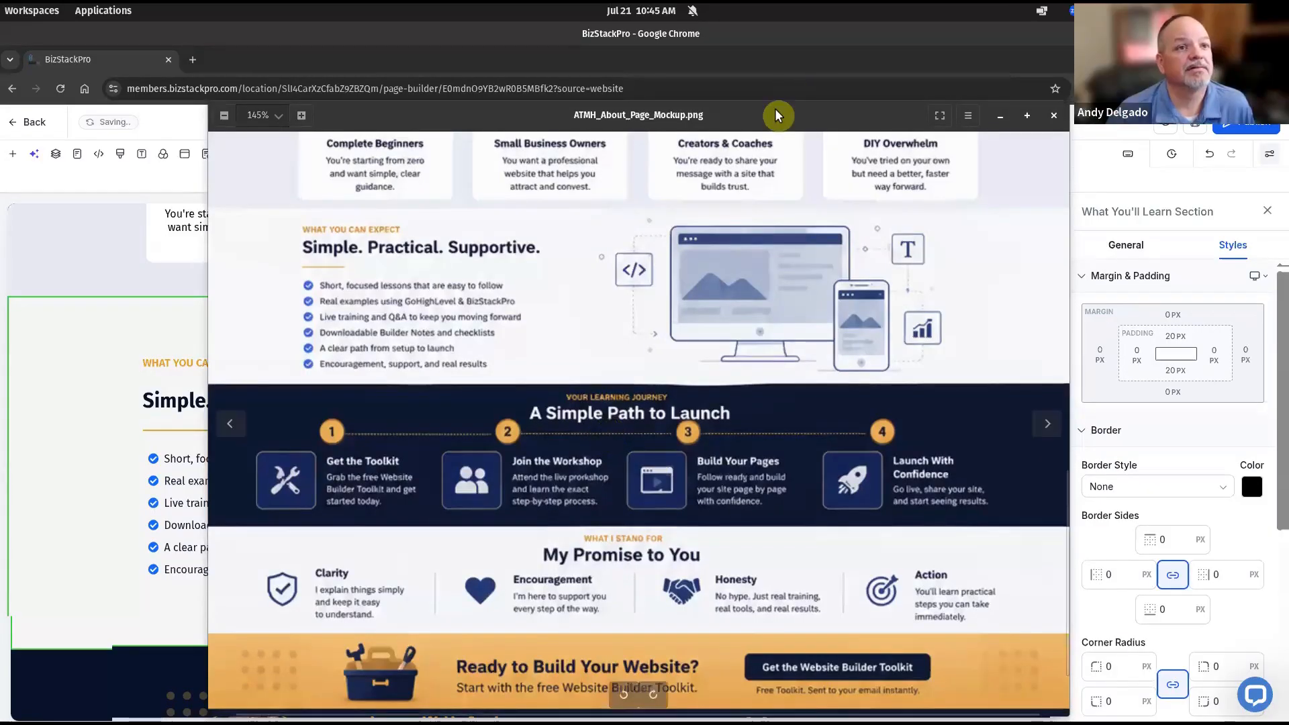
pyautogui.hotkey('alt', 'Tab')
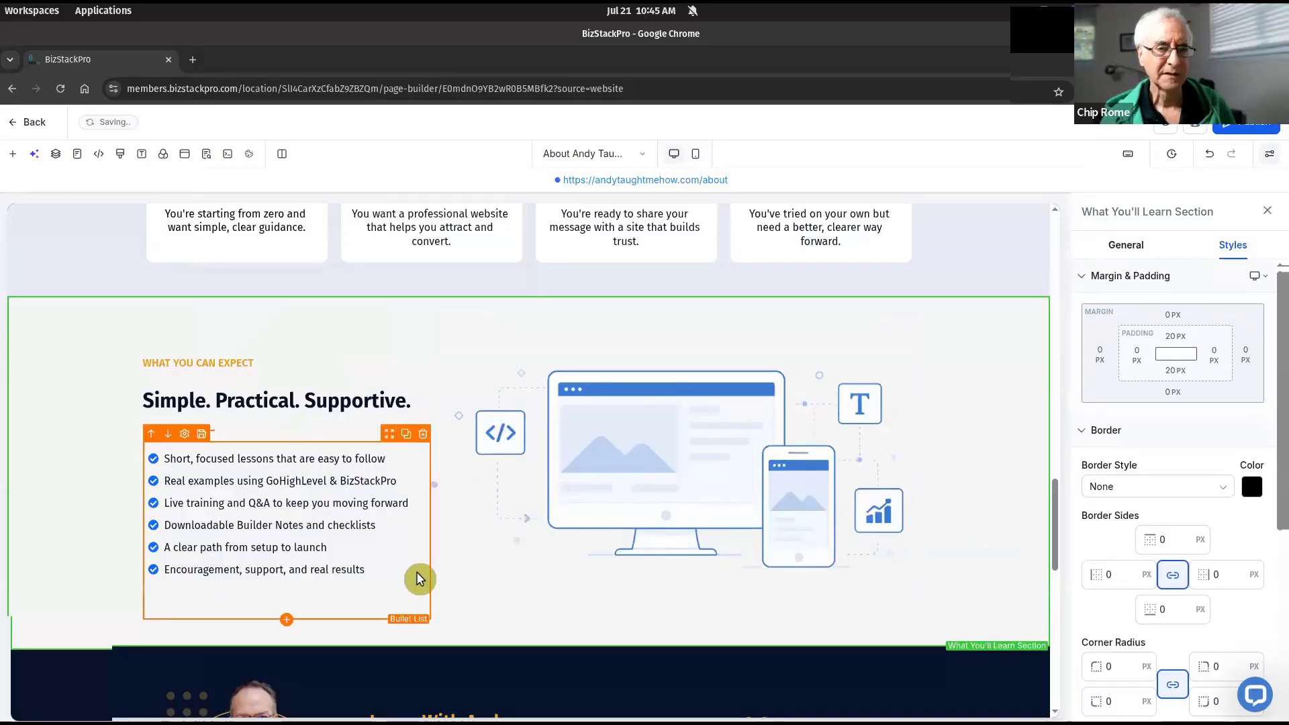
# Delete 'You If' from 'This Training is Perfect For You If...' in the Who This Is For section
pyautogui.scroll(4, 418, 571)
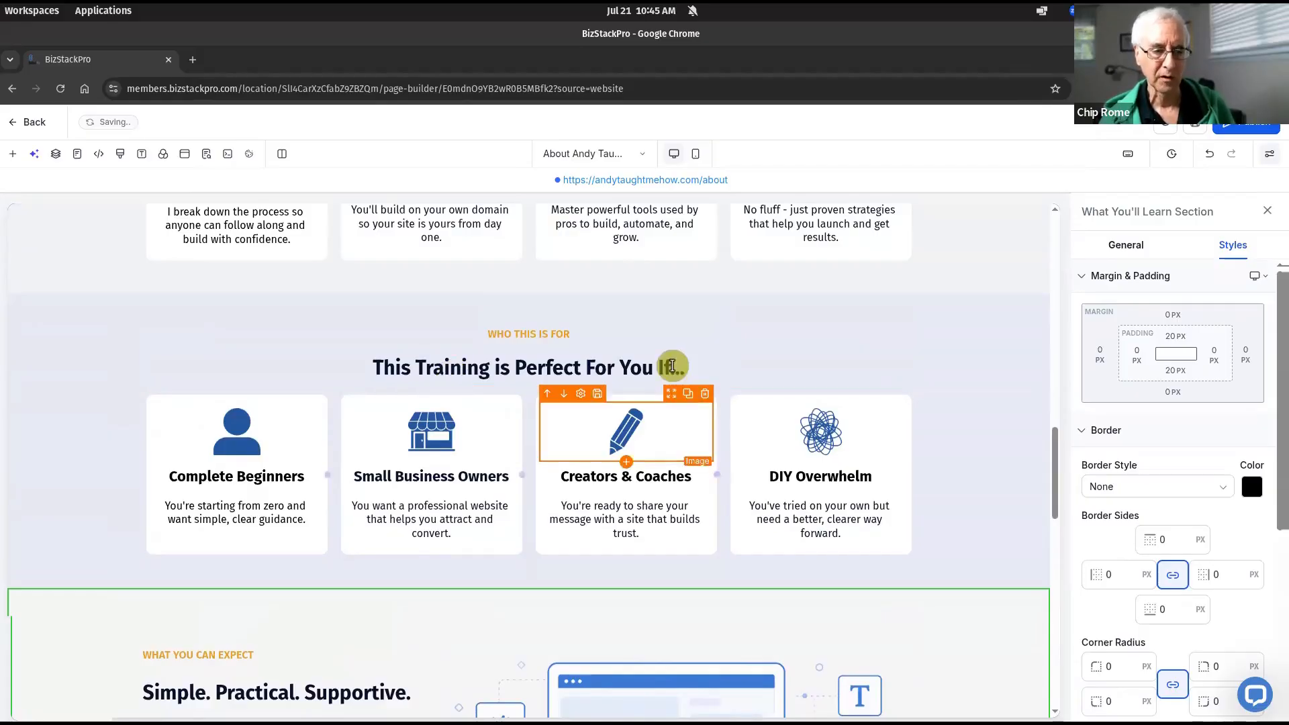
pyautogui.click(709, 355)
pyautogui.press('BackSpace')
pyautogui.press('BackSpace')
pyautogui.press('BackSpace')
pyautogui.press('BackSpace')
pyautogui.press('BackSpace')
pyautogui.press('BackSpace')
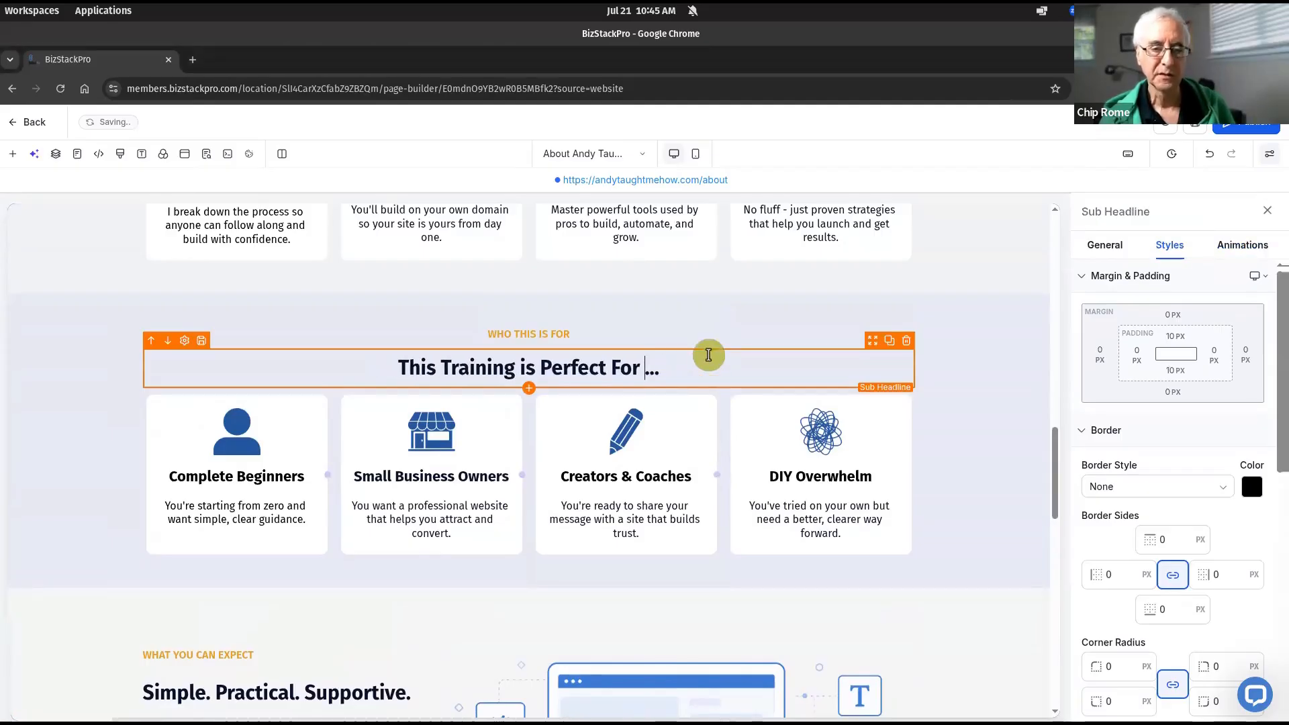
pyautogui.press('BackSpace')
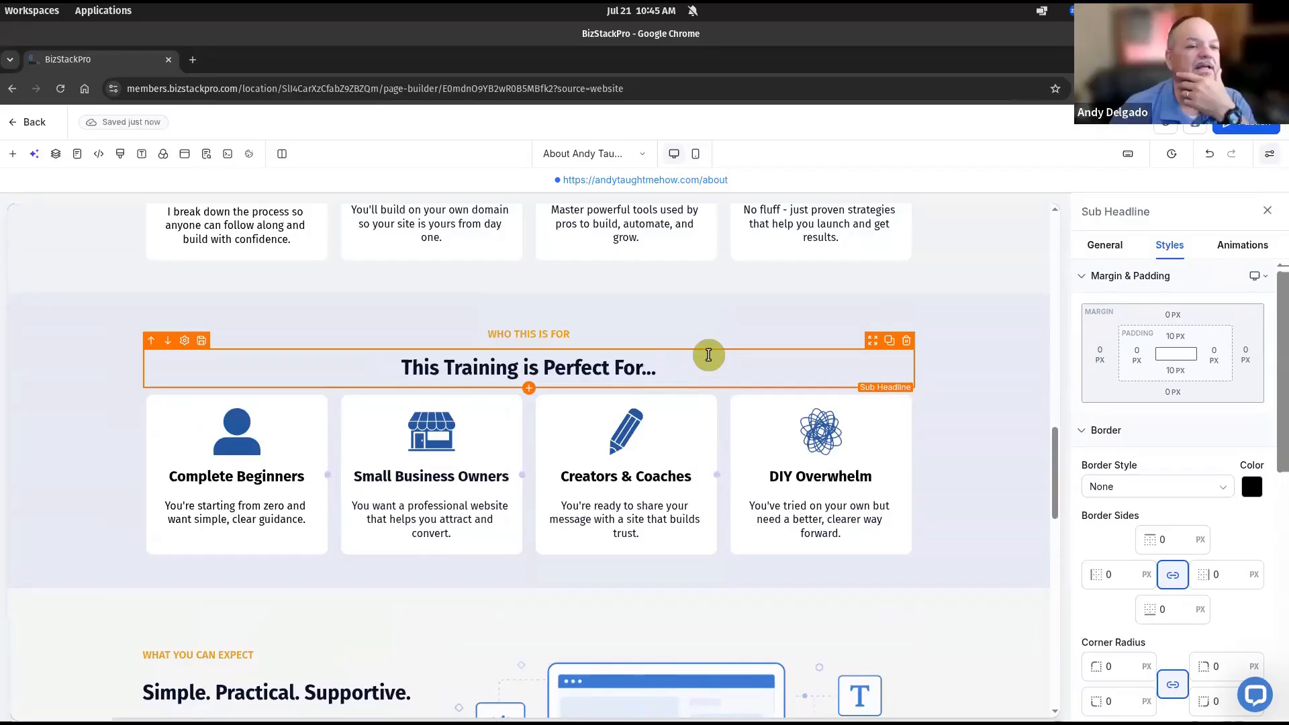
pyautogui.click(994, 512)
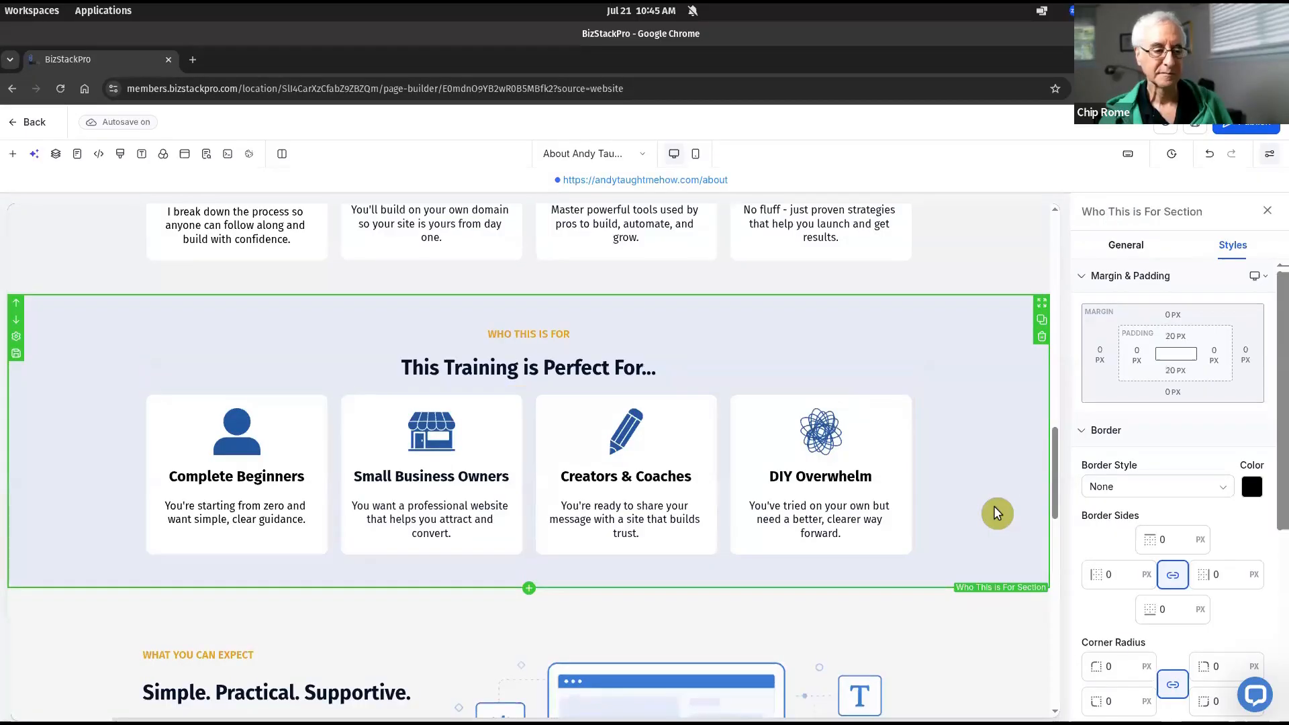
pyautogui.scroll(-2, 981, 503)
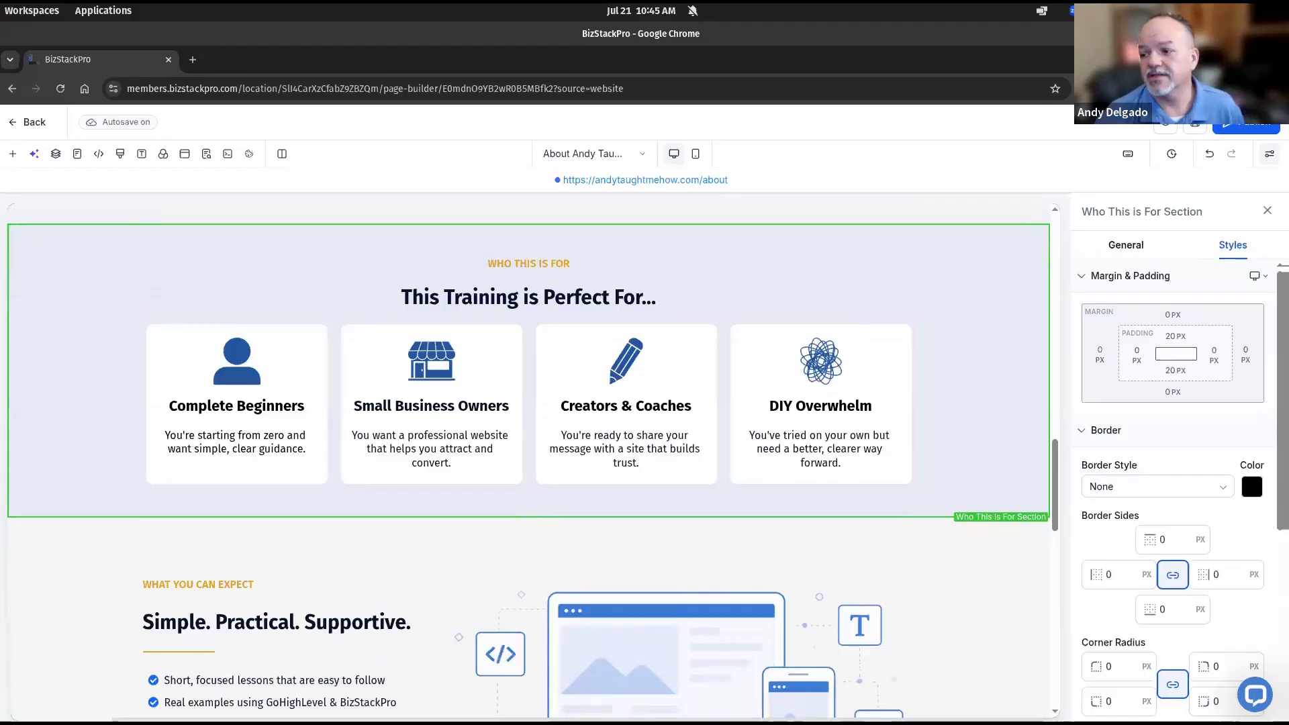
pyautogui.scroll(-3, 946, 439)
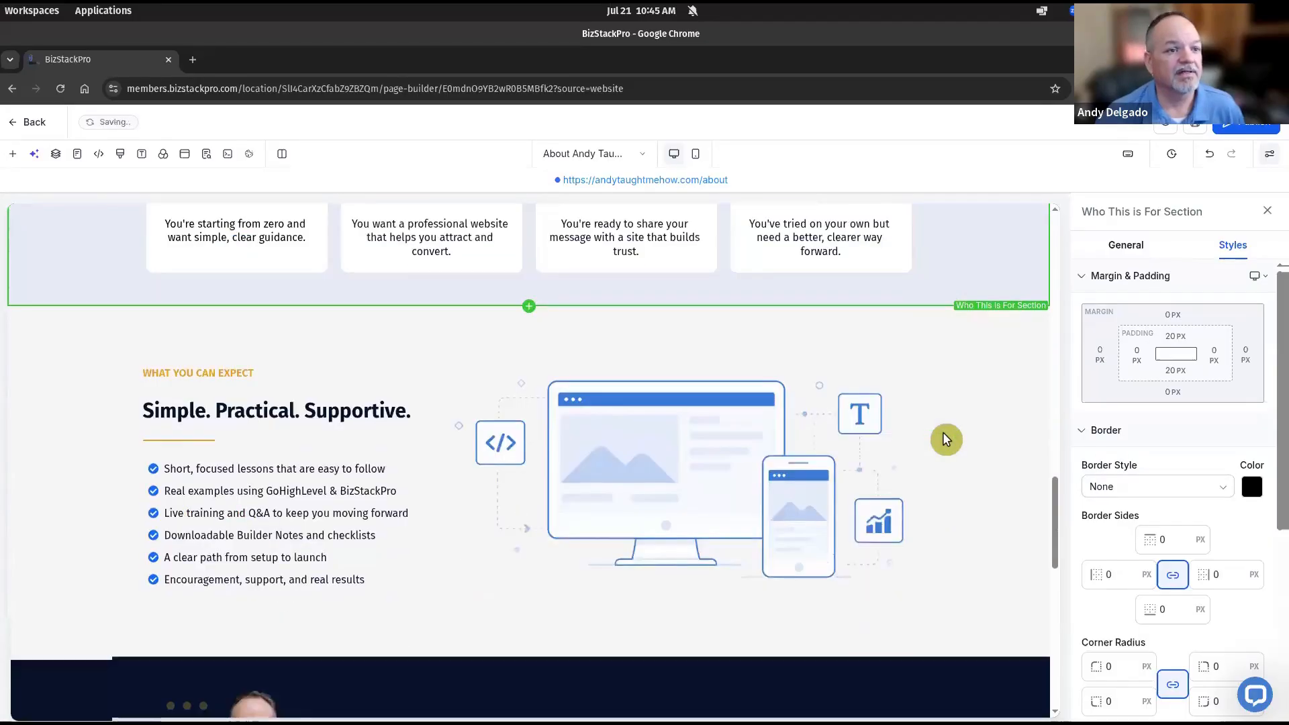
pyautogui.scroll(-3, 946, 439)
pyautogui.scroll(3, 946, 438)
pyautogui.scroll(-1, 946, 438)
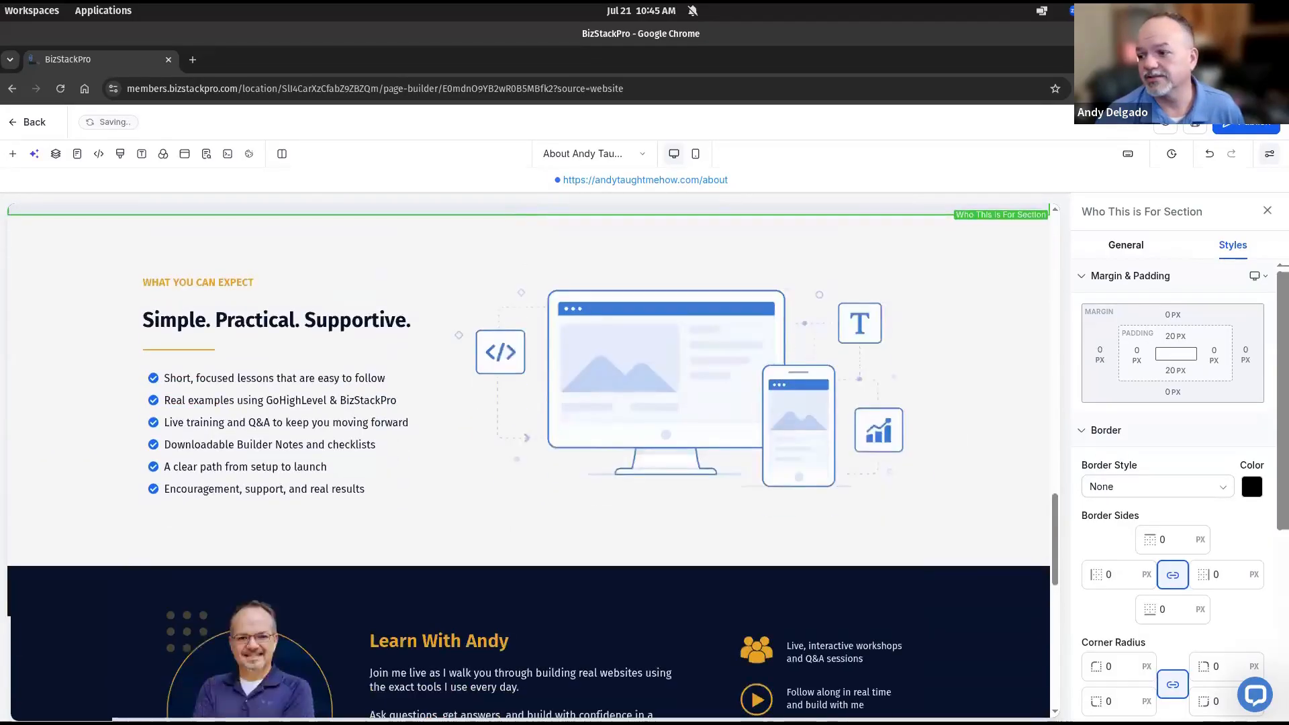
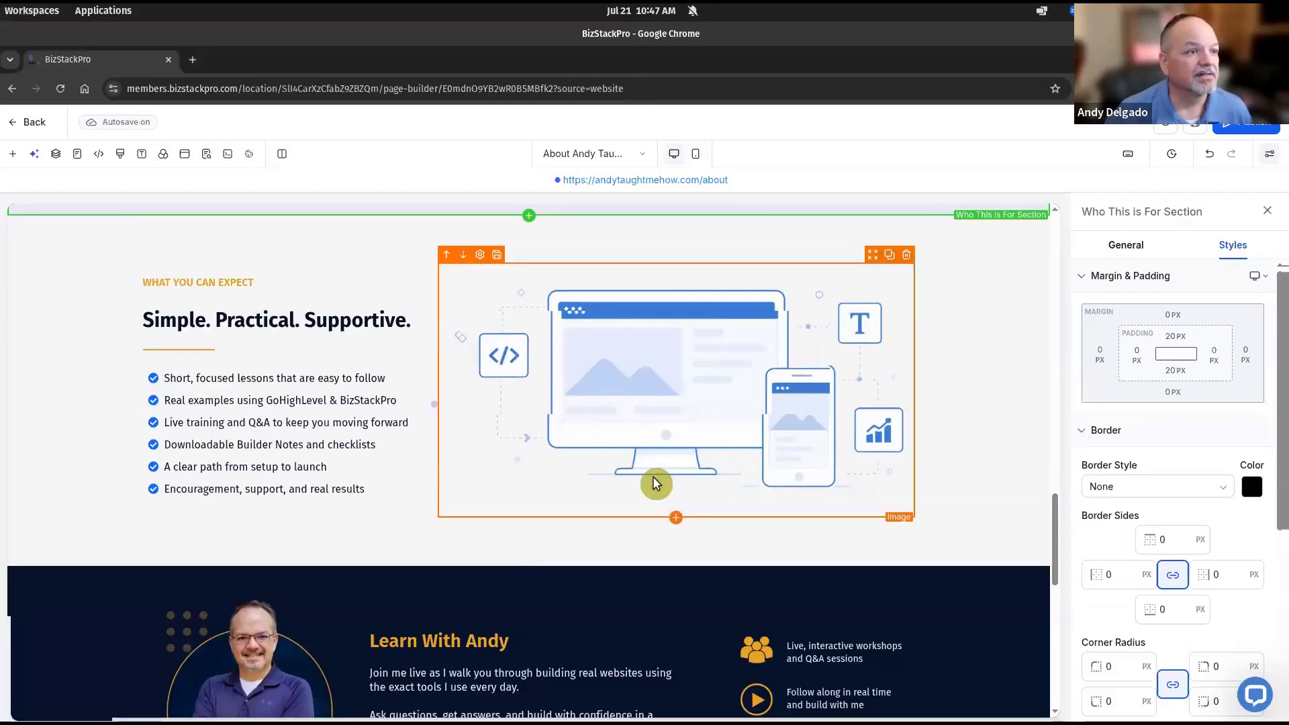
# Scroll through the About page draft's sections, then bring up the overview of all open windows
pyautogui.scroll(1, 656, 483)
pyautogui.scroll(-5, 657, 483)
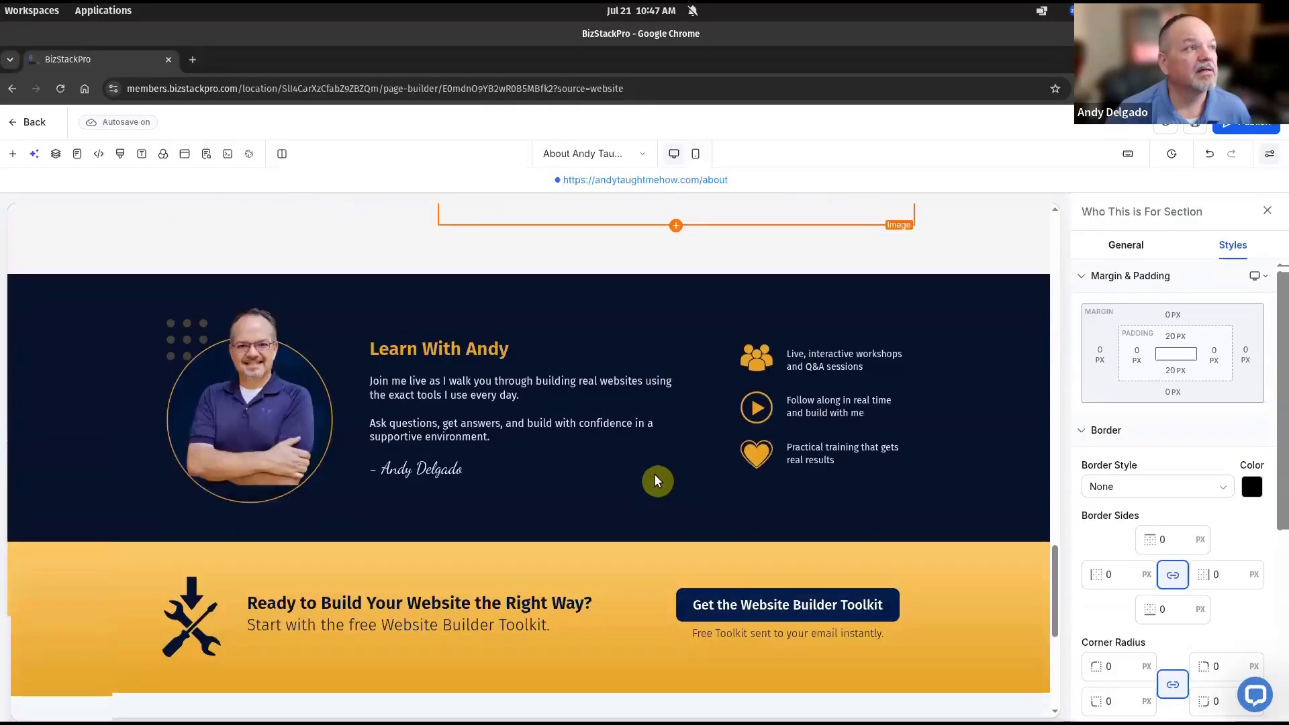
pyautogui.scroll(8, 657, 481)
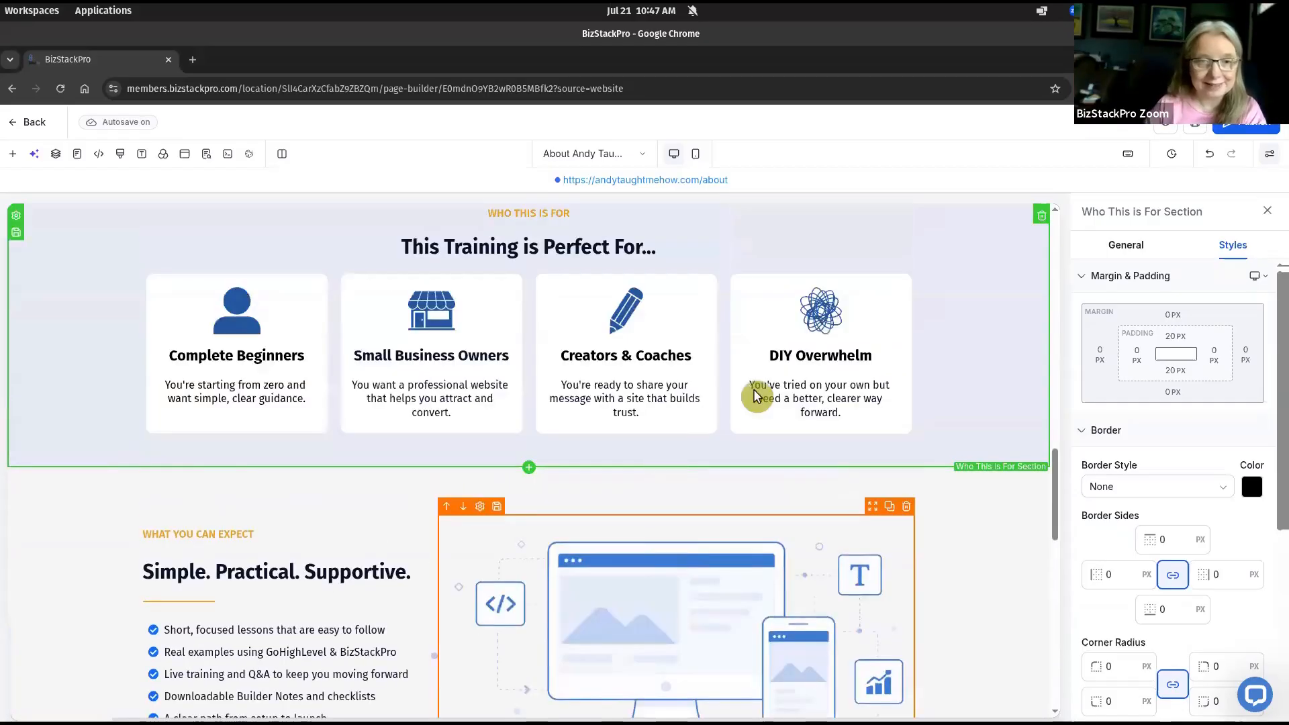
pyautogui.press('super')
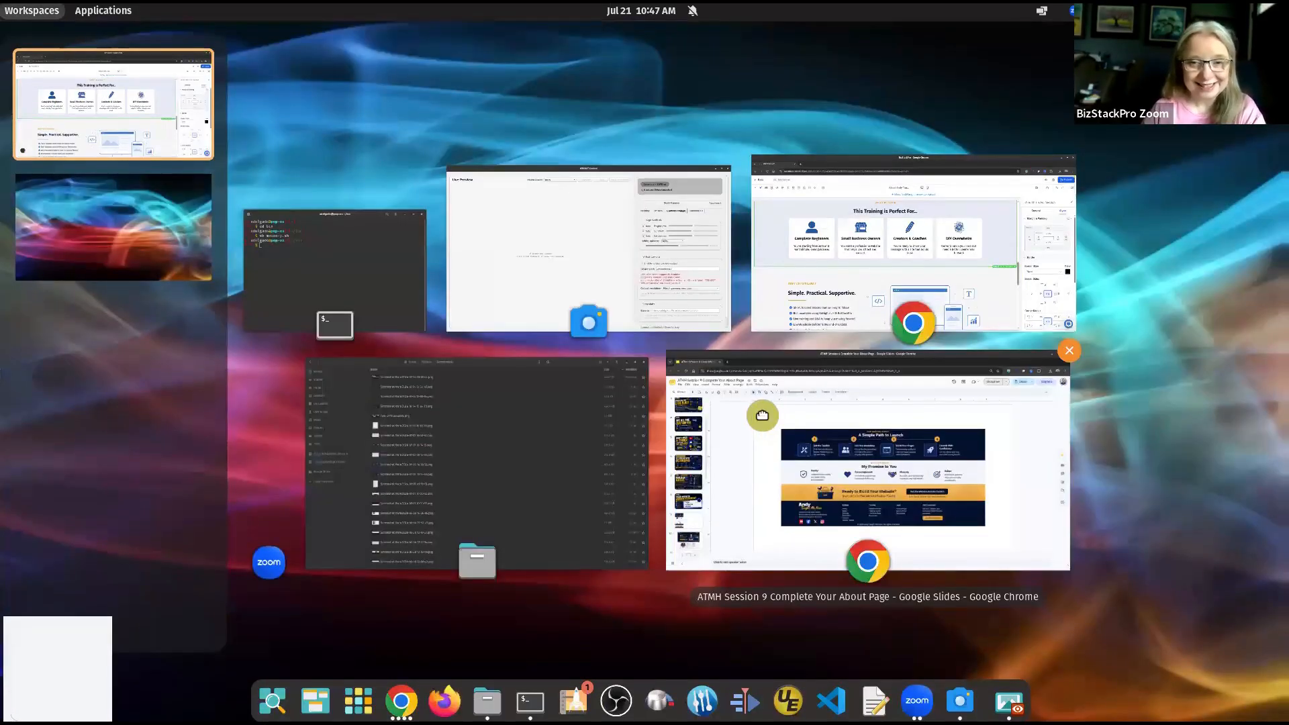
# Inspect the Google Slides mockup's 'A Simple Path to Launch' row up close, then return to BizStackPro
pyautogui.click(761, 414)
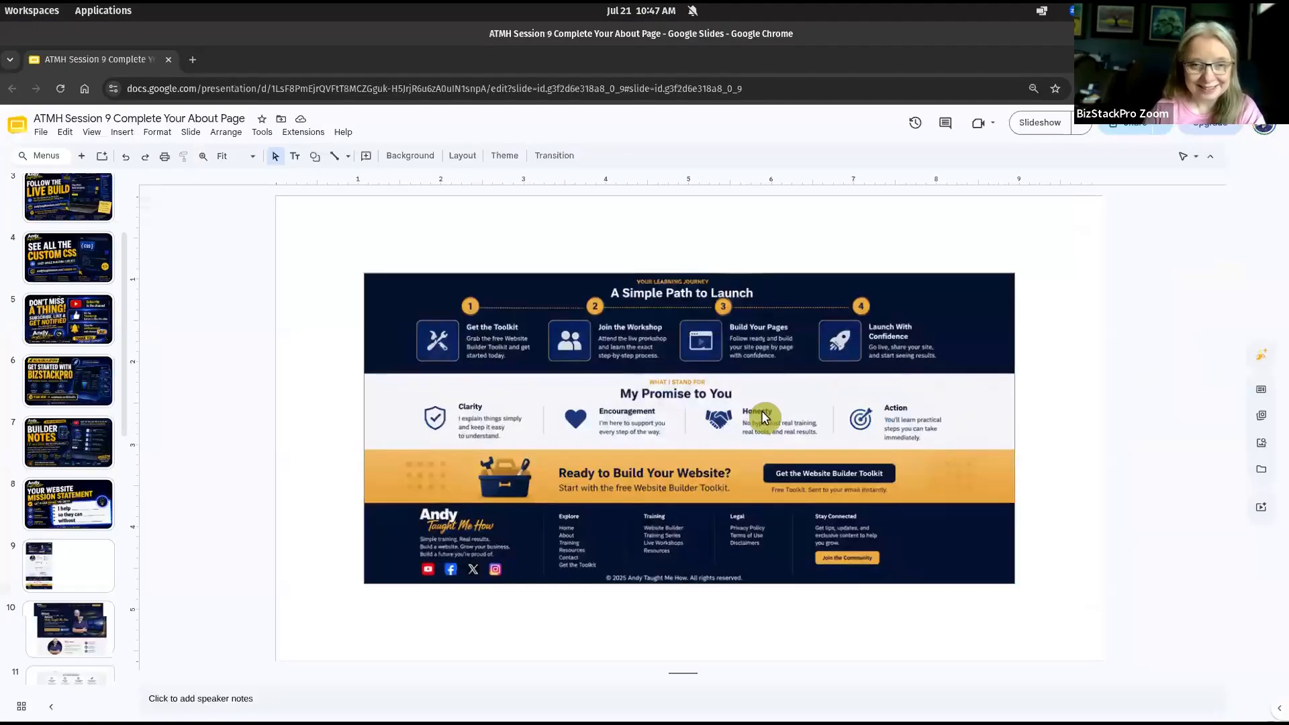
pyautogui.press('super')
pyautogui.click(761, 415)
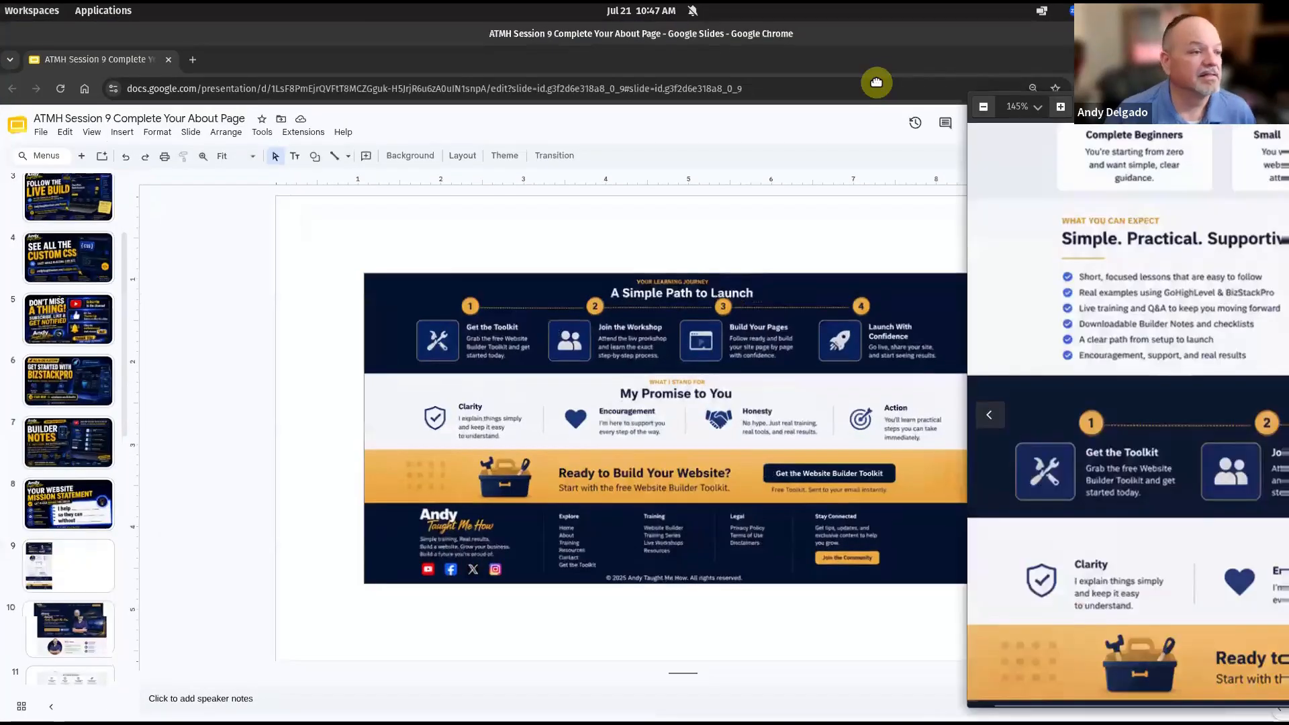
pyautogui.moveTo(877, 82); pyautogui.dragTo(605, 93)
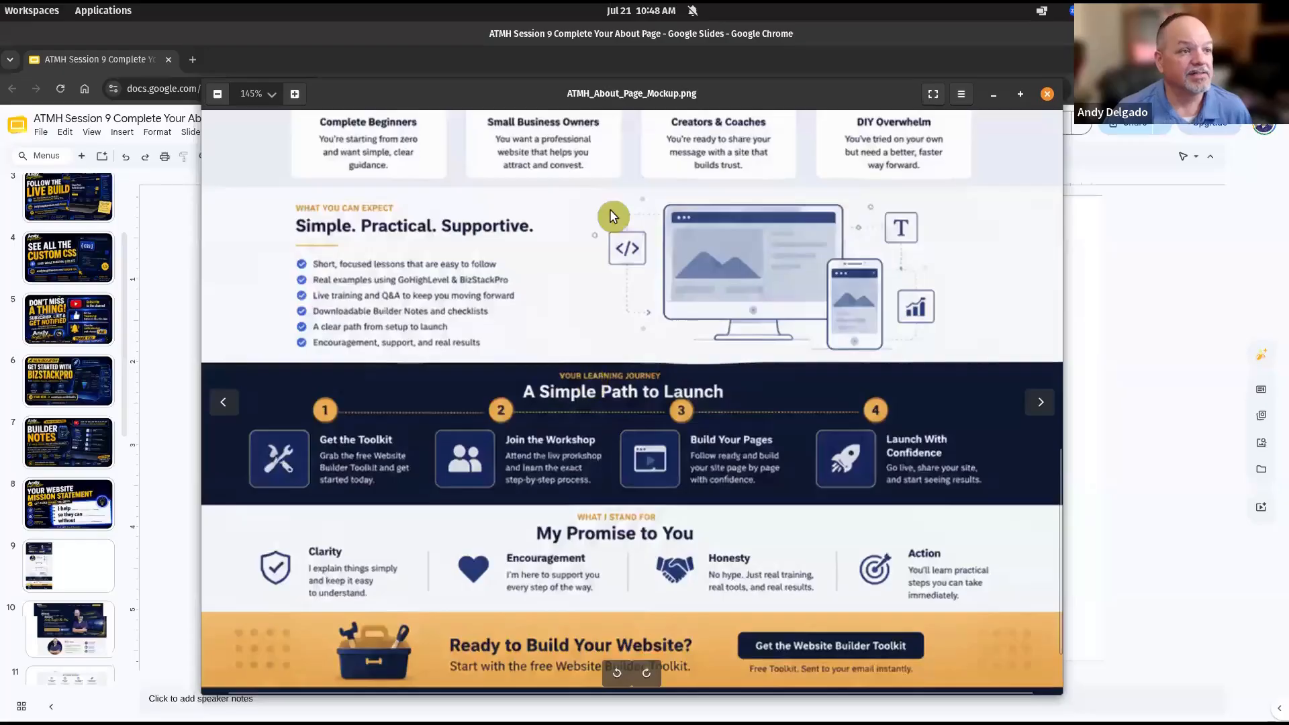
pyautogui.scroll(3, 739, 282)
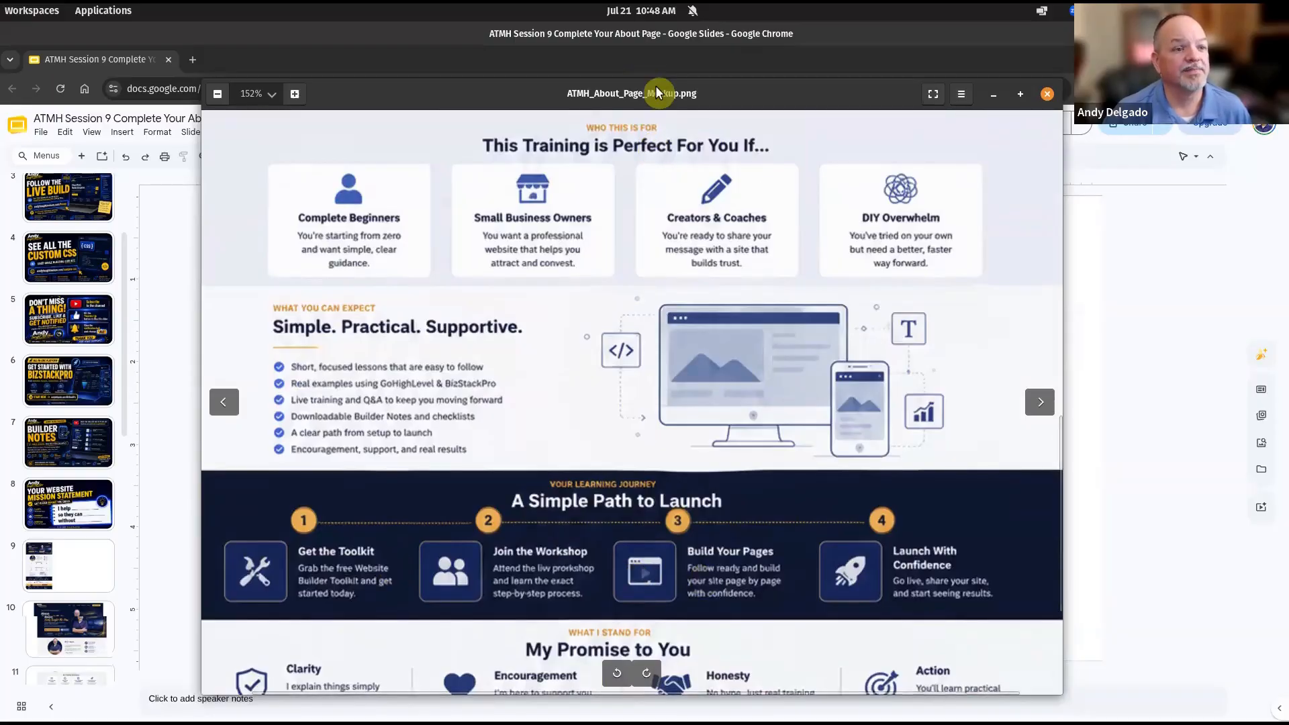
pyautogui.moveTo(631, 93); pyautogui.dragTo(1288, 67)
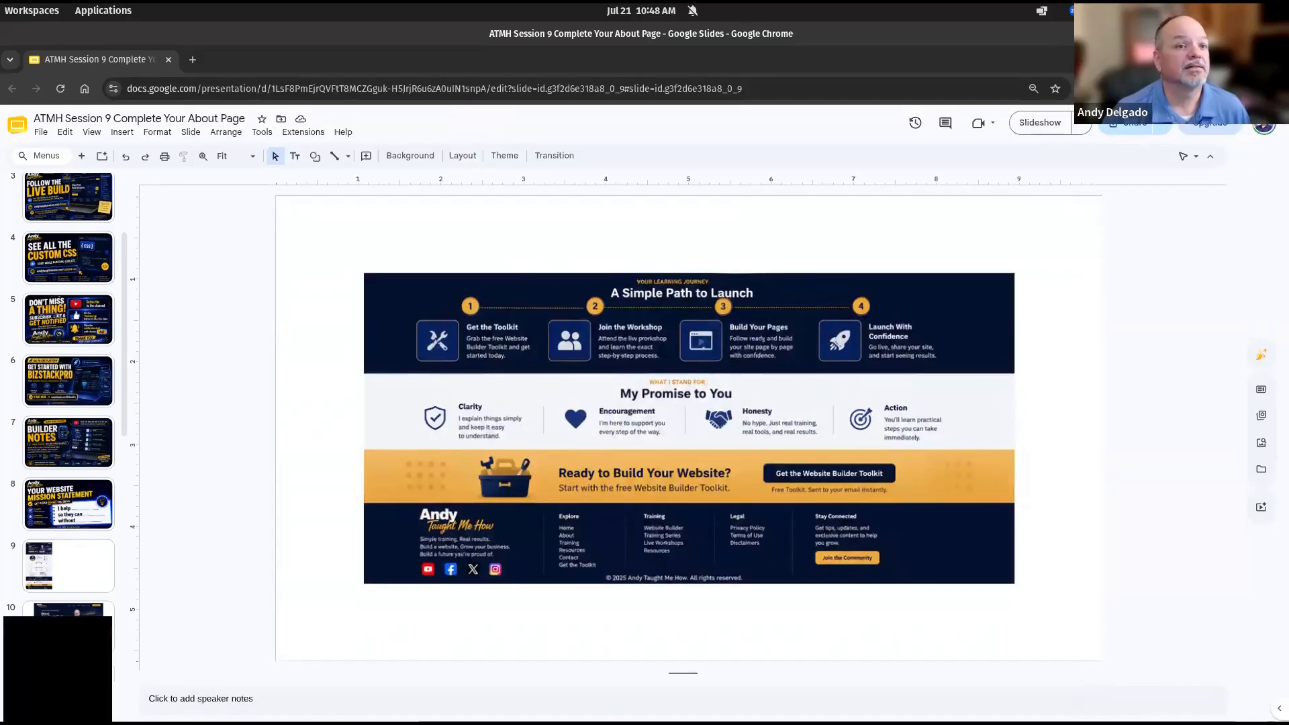
pyautogui.hotkey('alt', 'Tab')
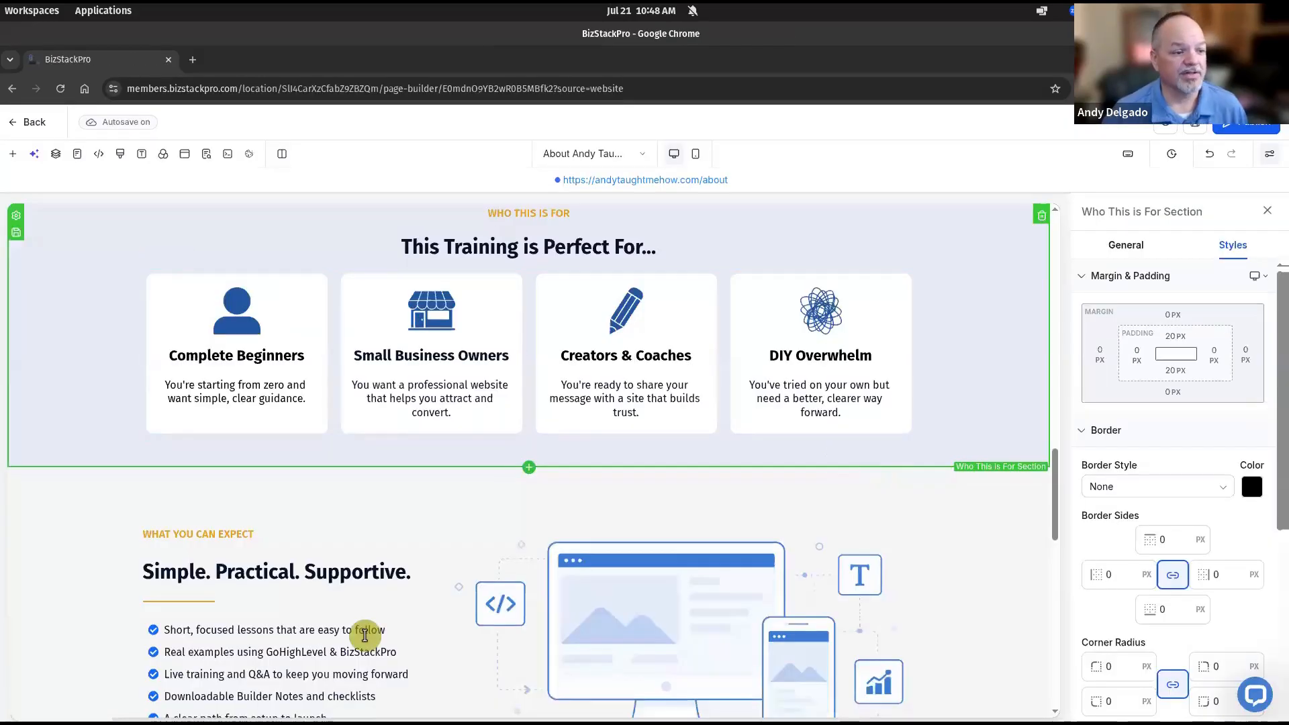
# Delete the icon-list column, bio text column and photo from the navy instructor row
pyautogui.scroll(-7, 741, 521)
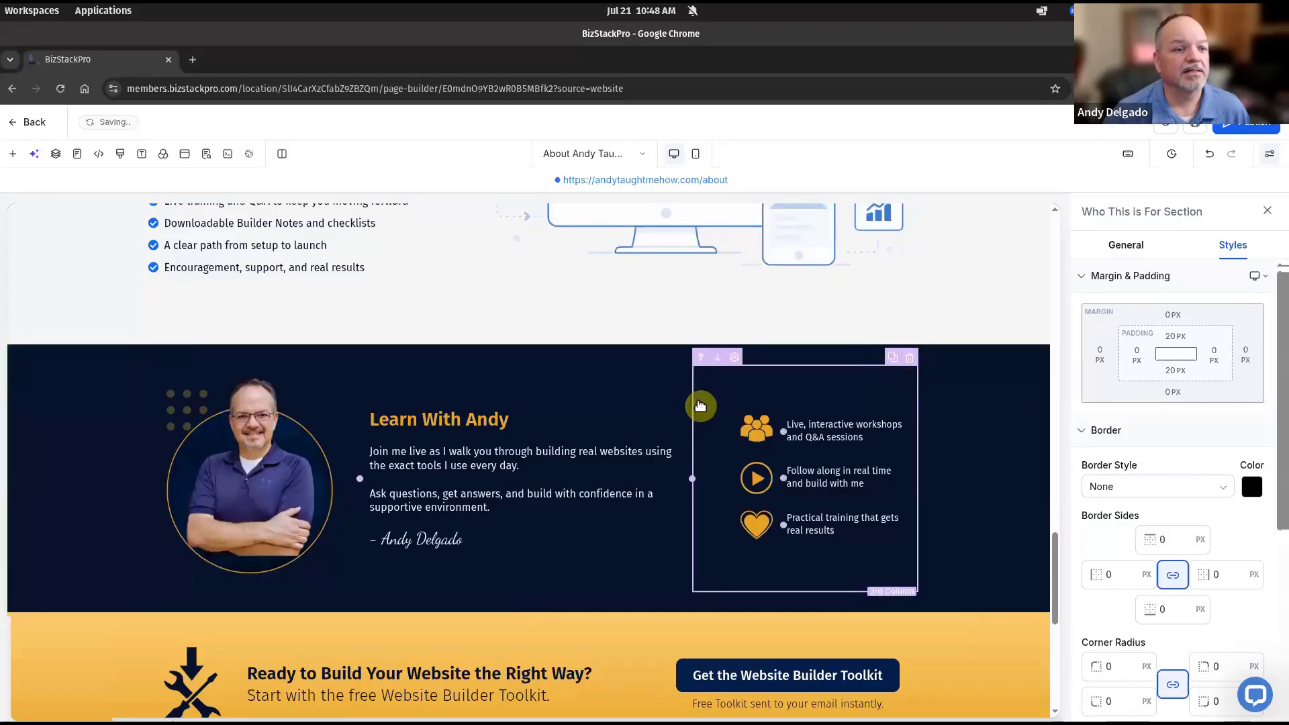
pyautogui.click(911, 359)
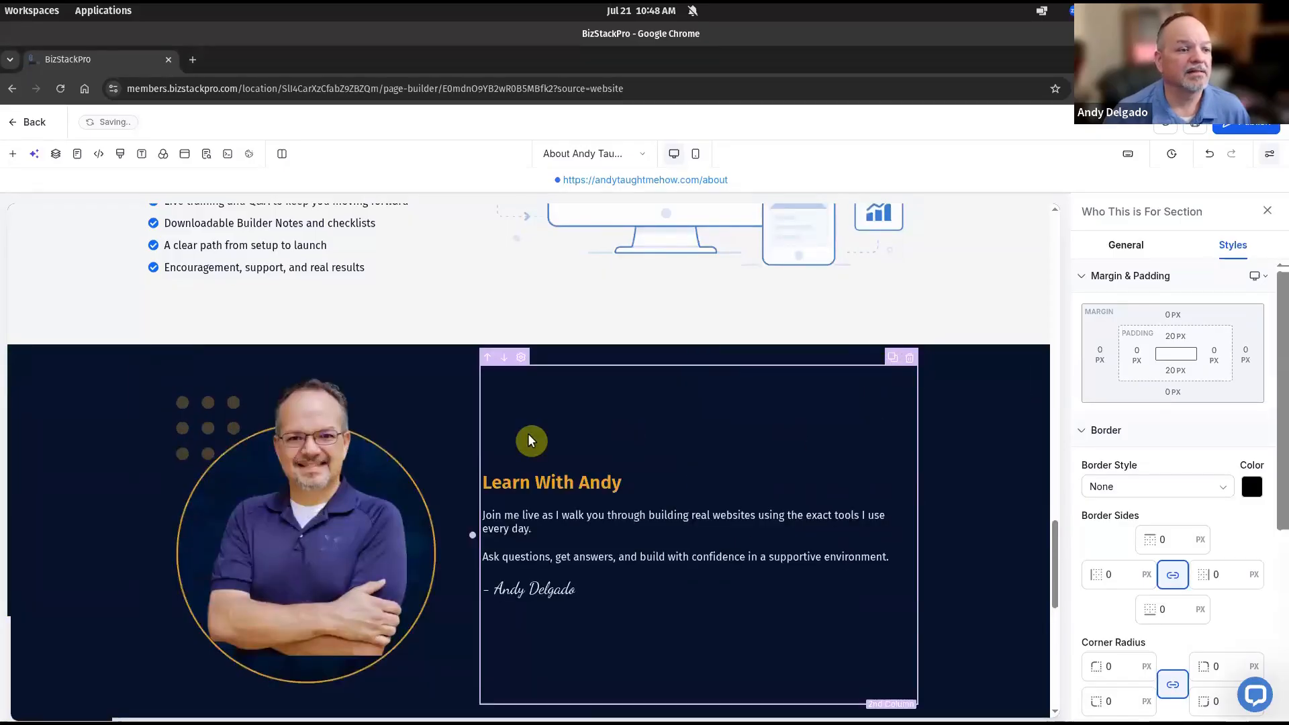
pyautogui.click(910, 358)
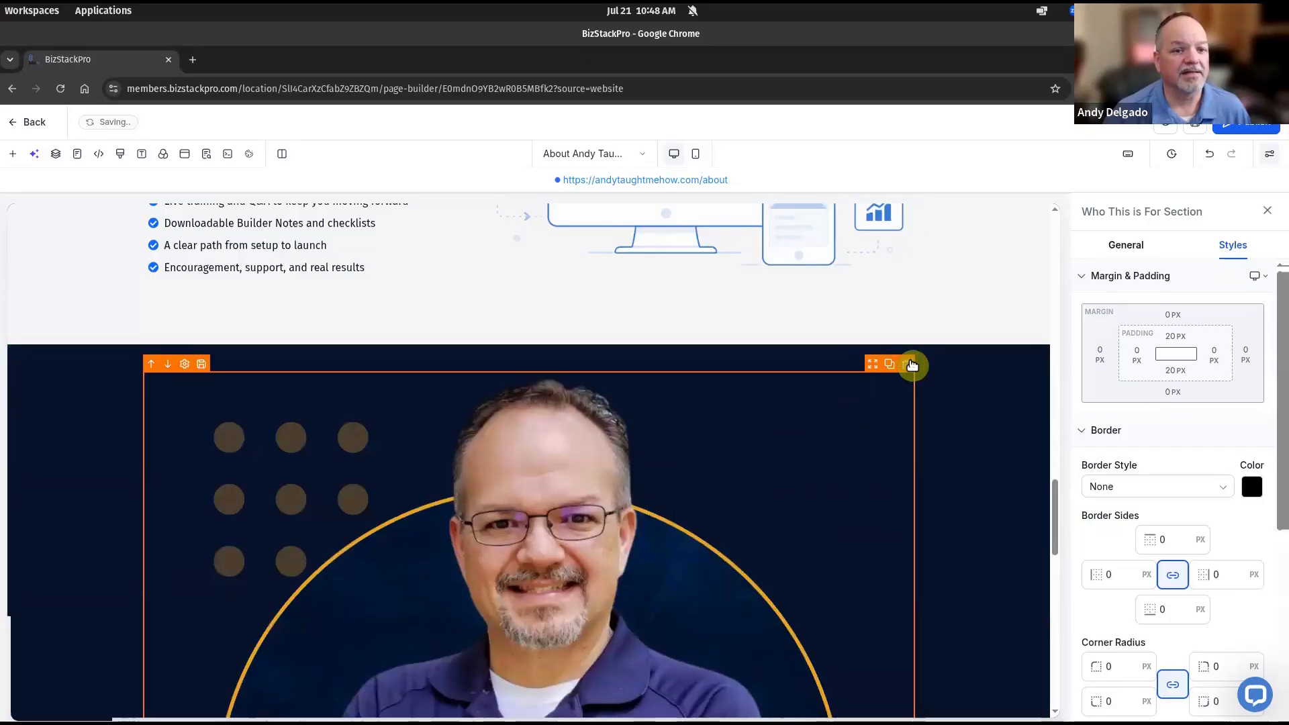
pyautogui.press('Delete')
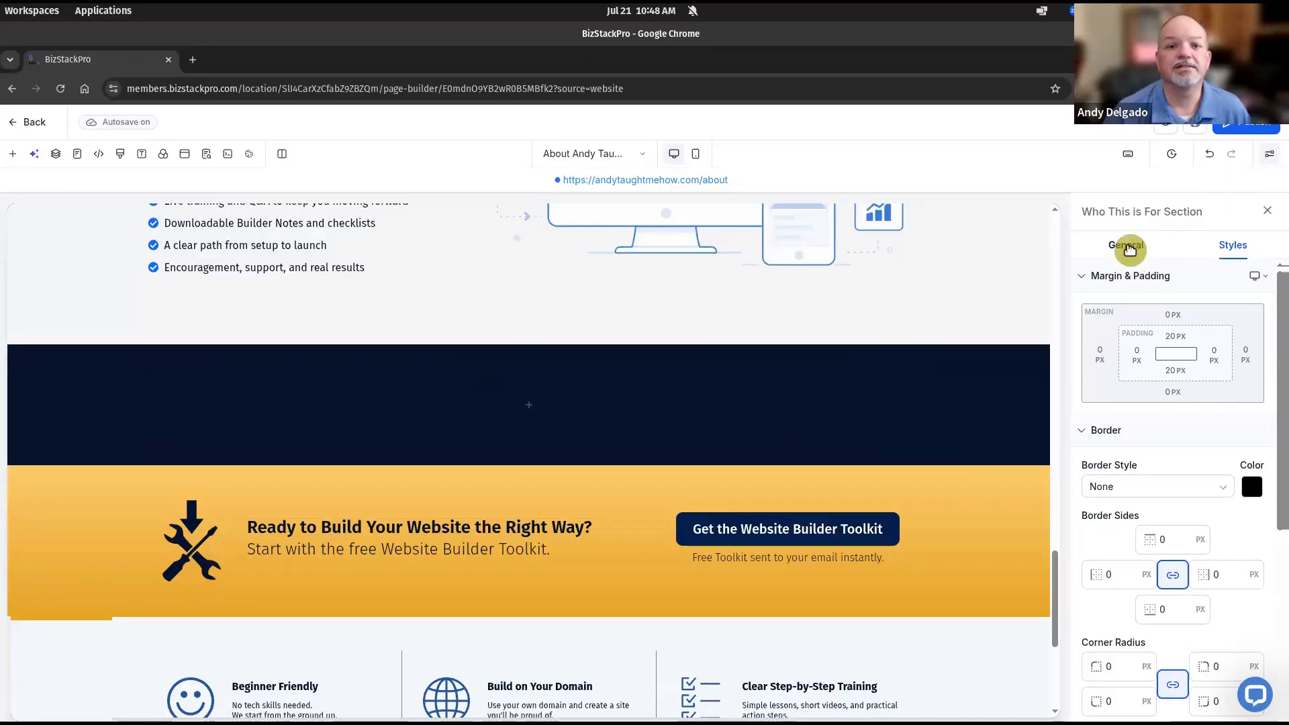
# Rename the section's element name to 'Your Learning Journey'
pyautogui.click(1123, 246)
pyautogui.click(1144, 297)
pyautogui.hotkey('shift', 'Home')
pyautogui.write('Your Learning Journey')
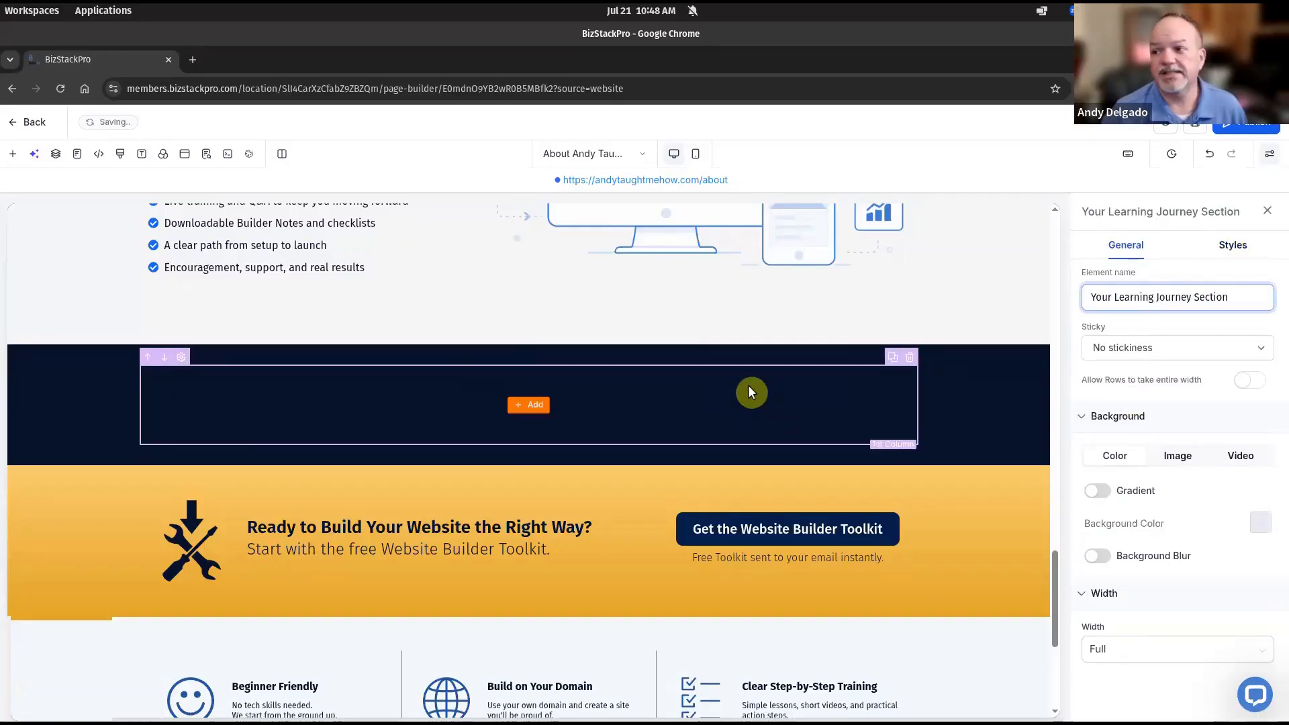
# Duplicate the 'This Training is Perfect For...' heading into the empty navy section
pyautogui.scroll(6, 756, 348)
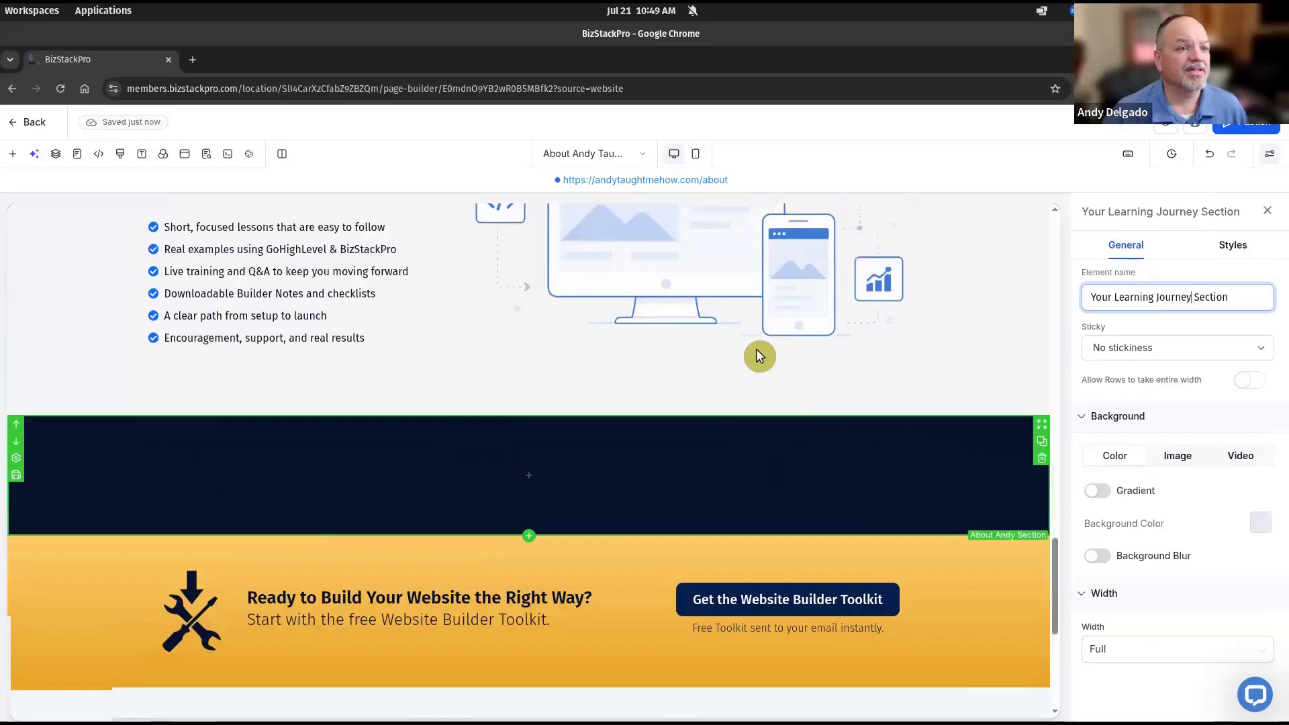
pyautogui.scroll(3, 757, 348)
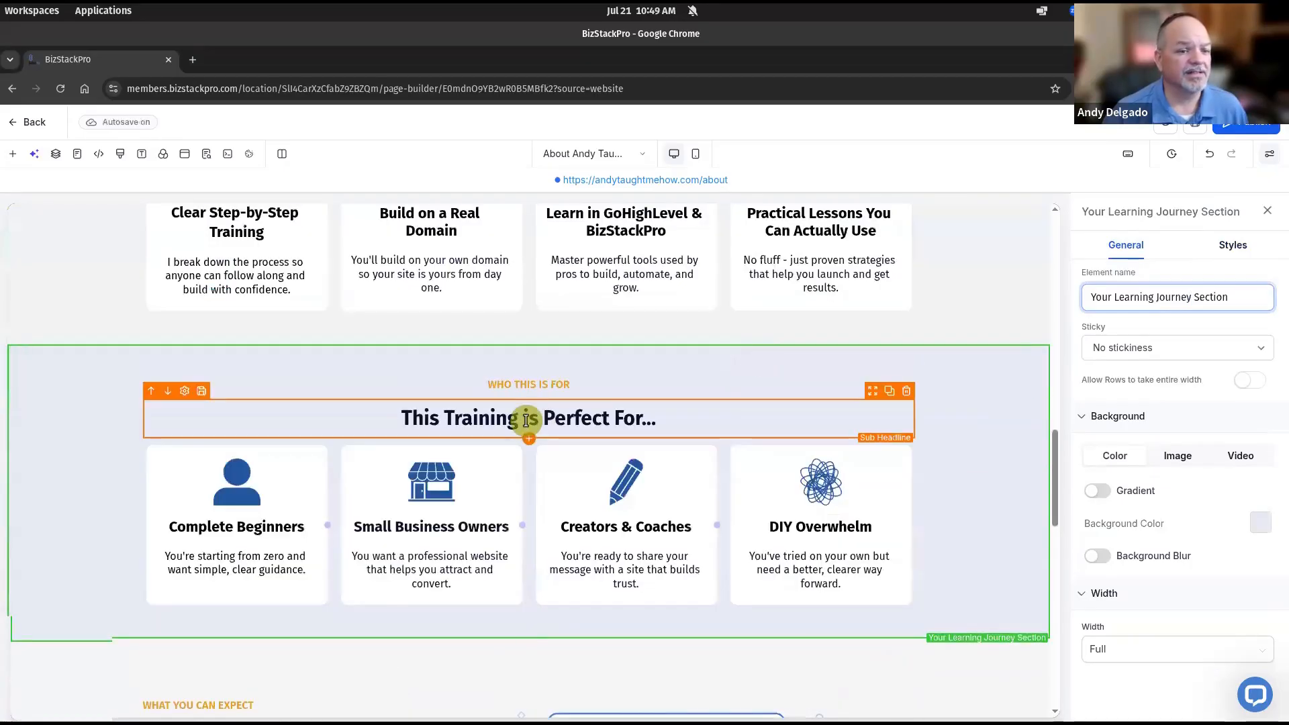
pyautogui.click(892, 394)
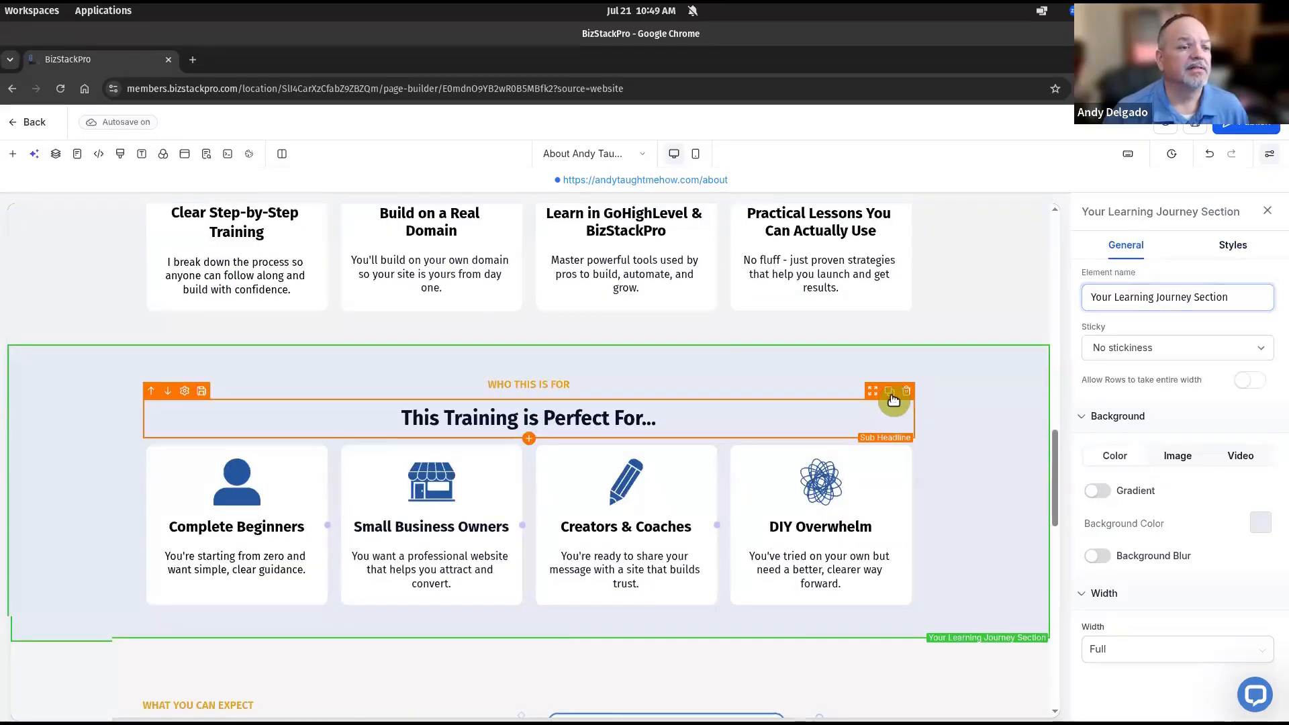
pyautogui.moveTo(702, 564); pyautogui.dragTo(681, 461)
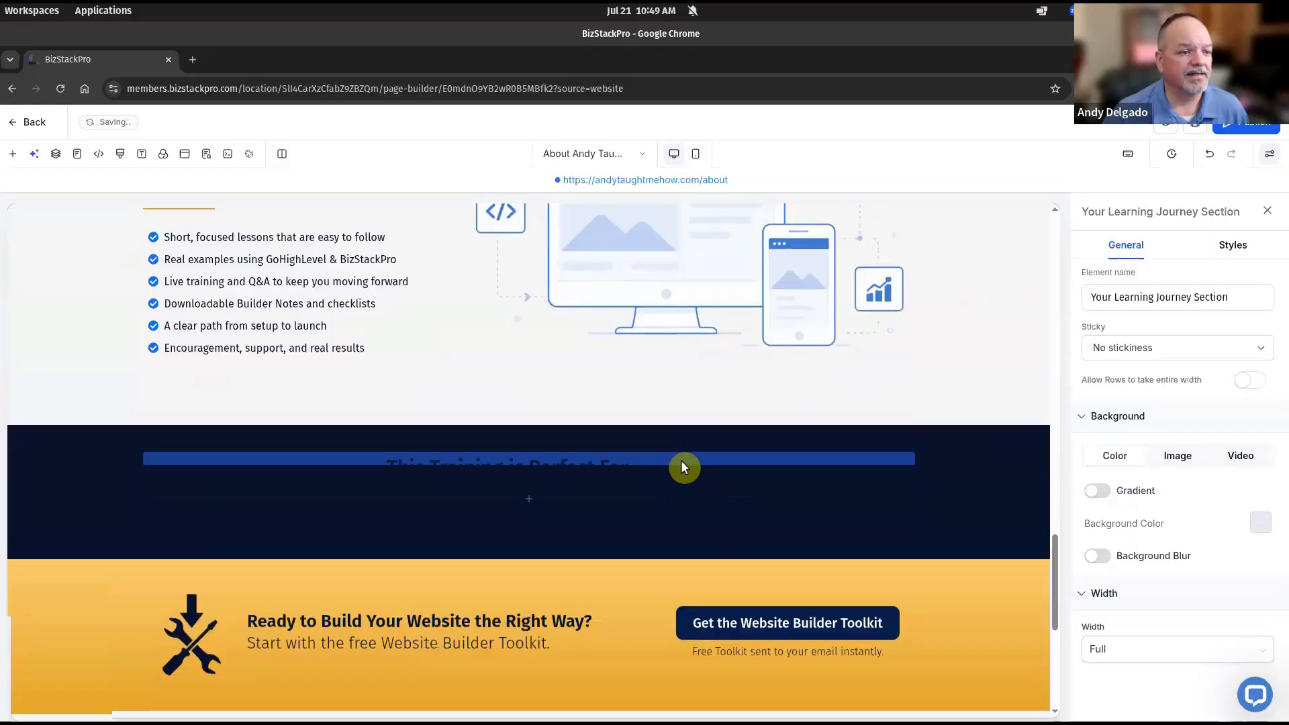
# Make the copied heading's text colour white
pyautogui.click(677, 463)
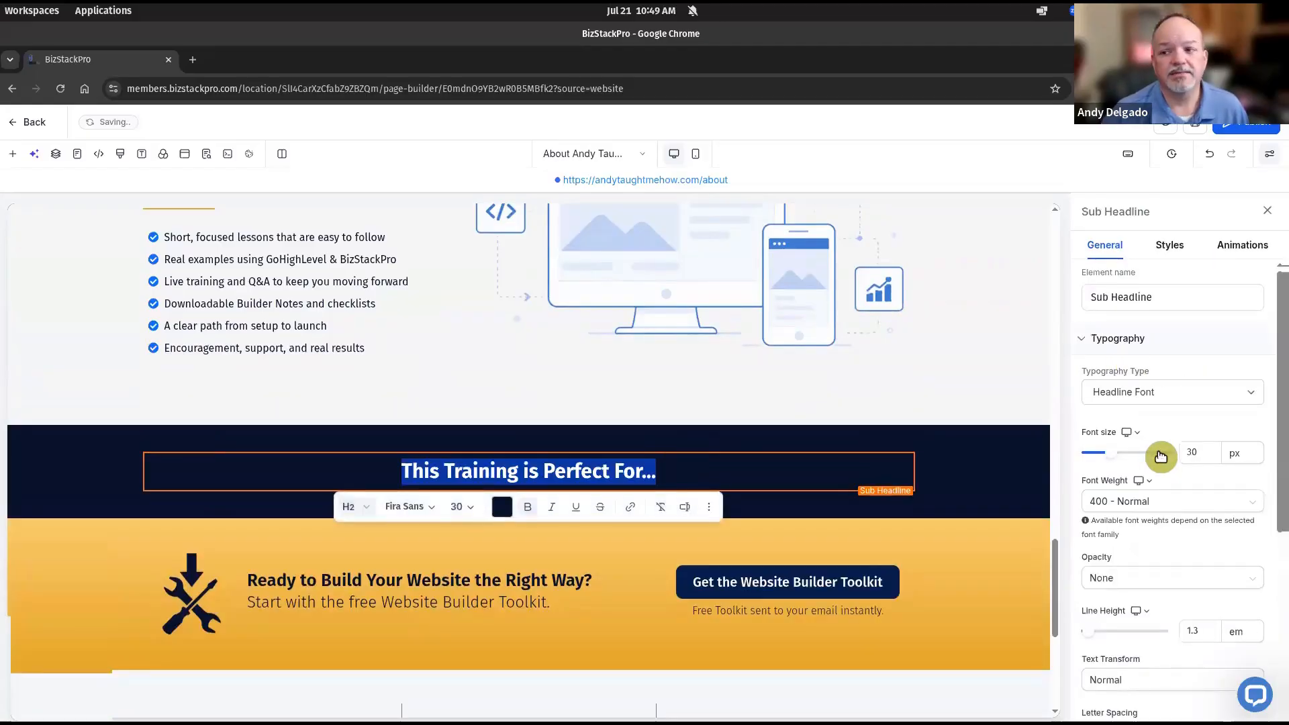
pyautogui.click(1207, 460)
pyautogui.scroll(-3, 1208, 470)
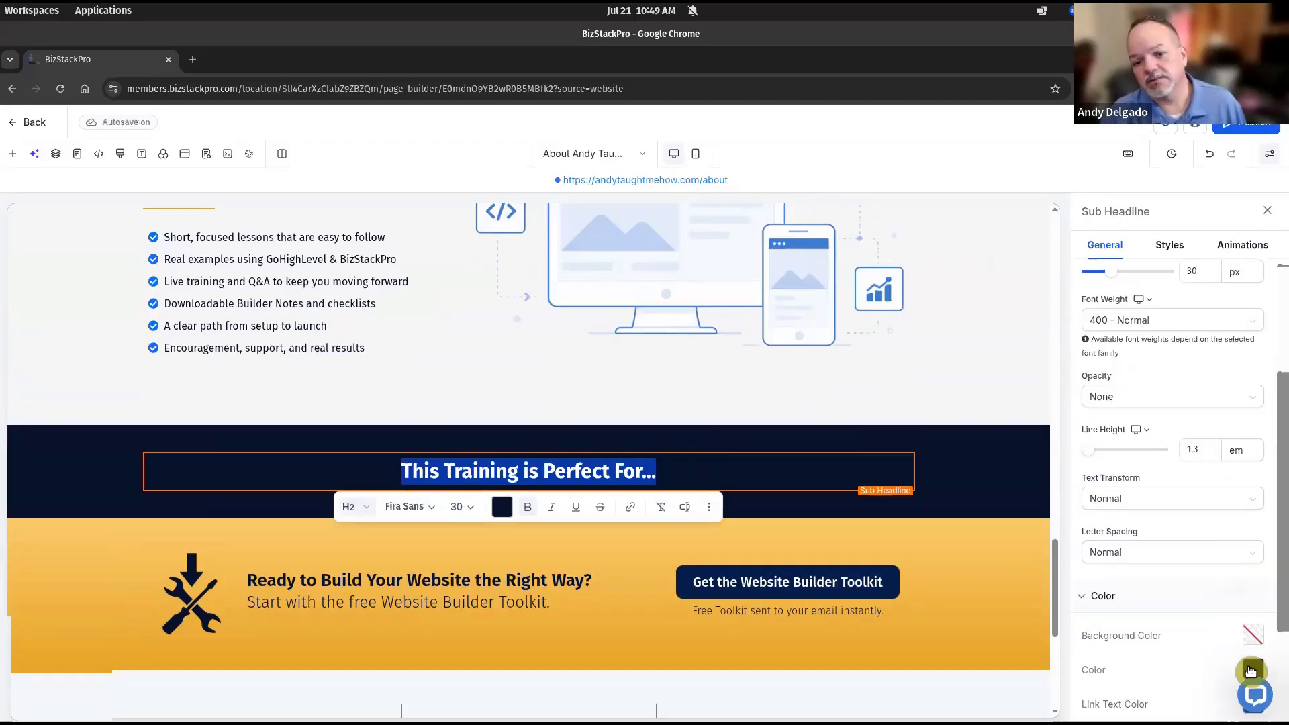
pyautogui.click(1252, 669)
pyautogui.click(1095, 554)
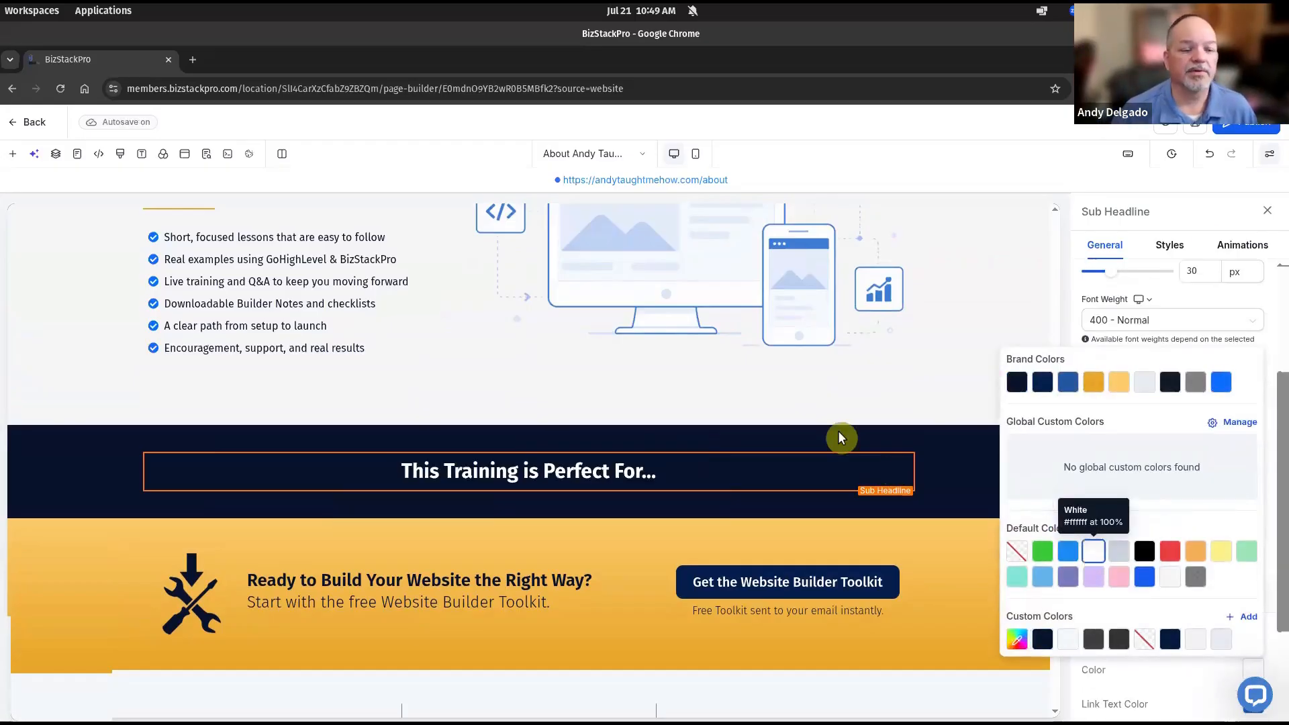
pyautogui.scroll(6, 641, 313)
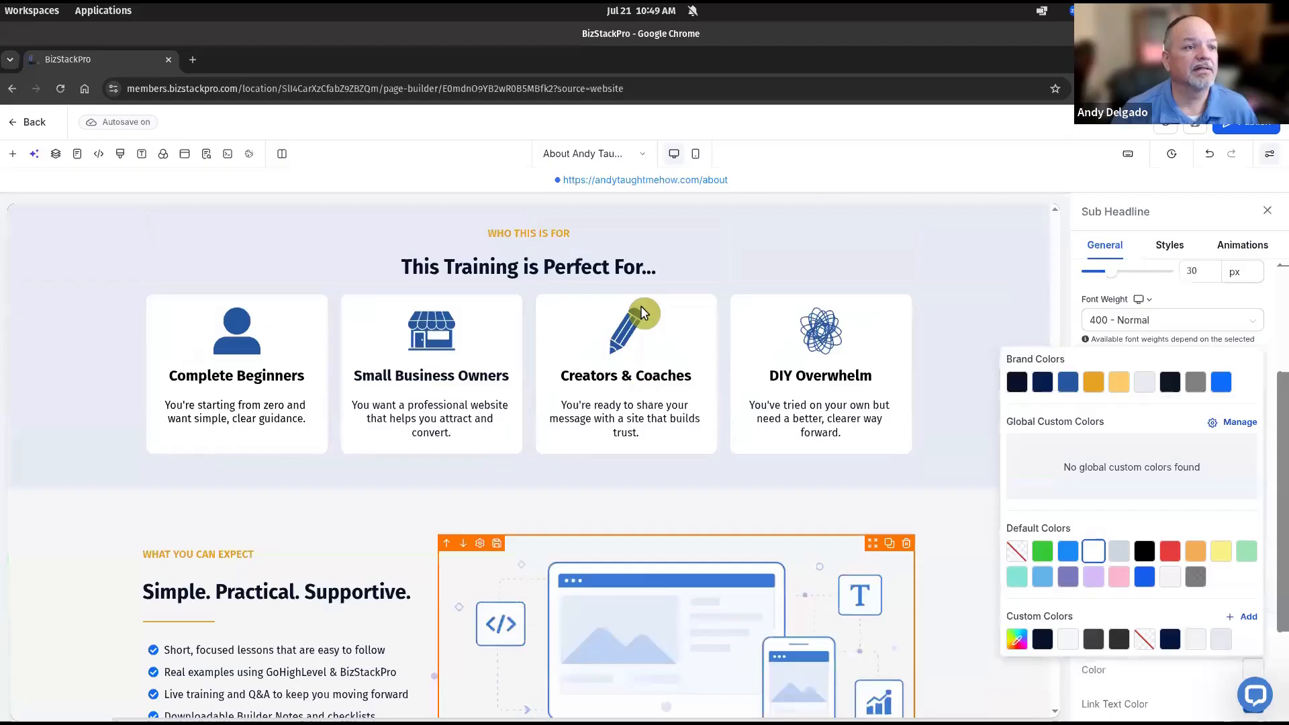
# Copy the 'WHO THIS IS FOR' label into the navy section and retitle it 'WHAT I STAND FOR'
pyautogui.click(587, 312)
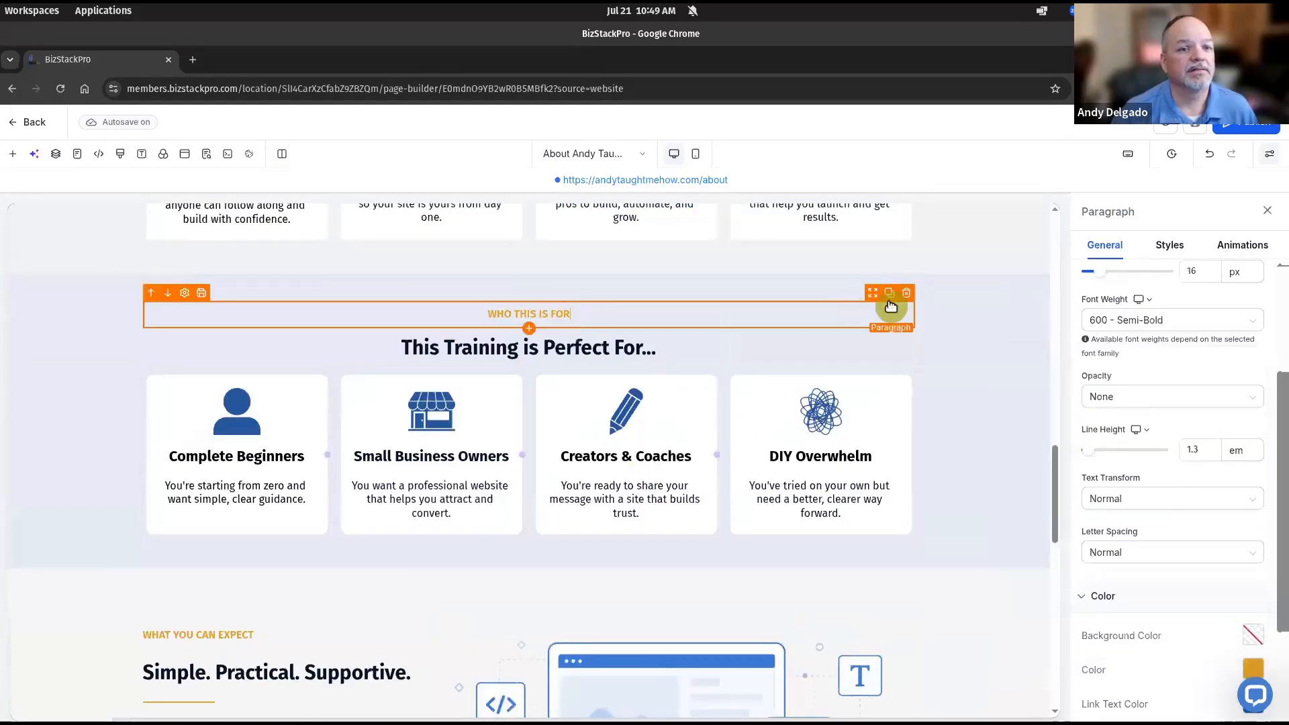
pyautogui.click(887, 295)
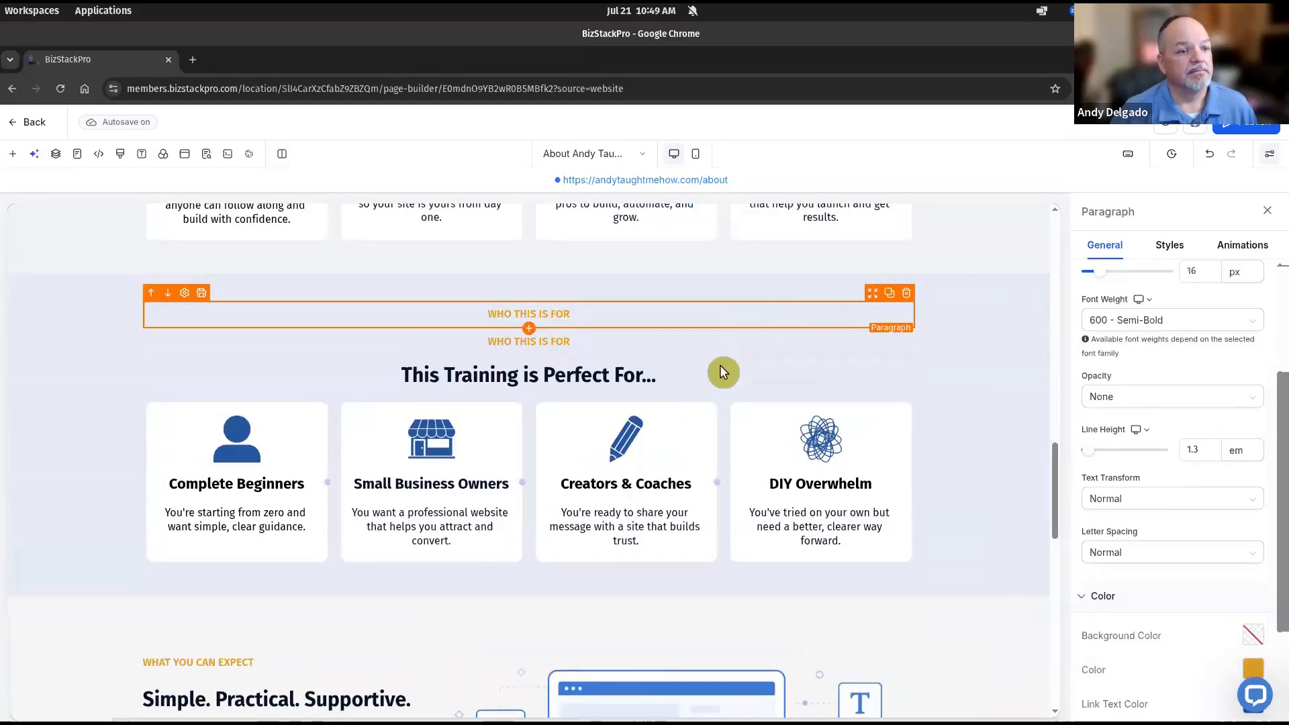
pyautogui.moveTo(717, 388)
pyautogui.mouseDown()
pyautogui.moveTo(736, 696)
pyautogui.moveTo(740, 389)
pyautogui.mouseUp()
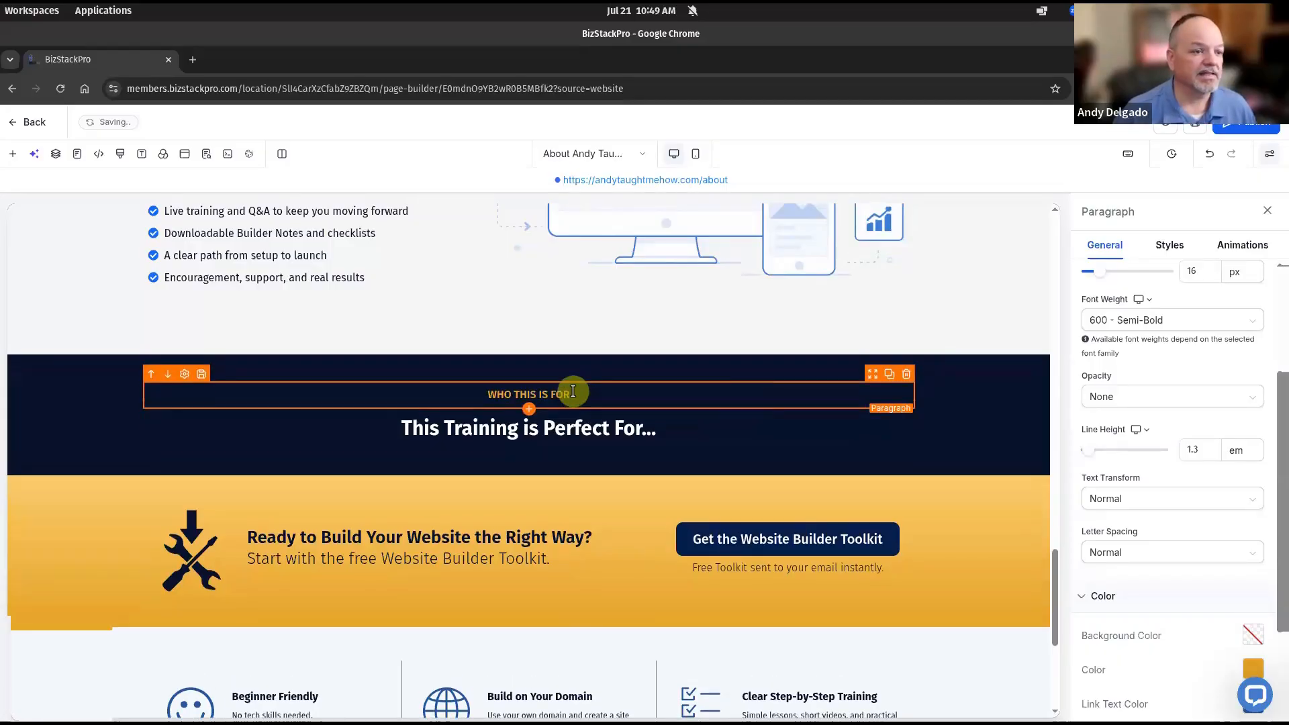
pyautogui.tripleClick(573, 392)
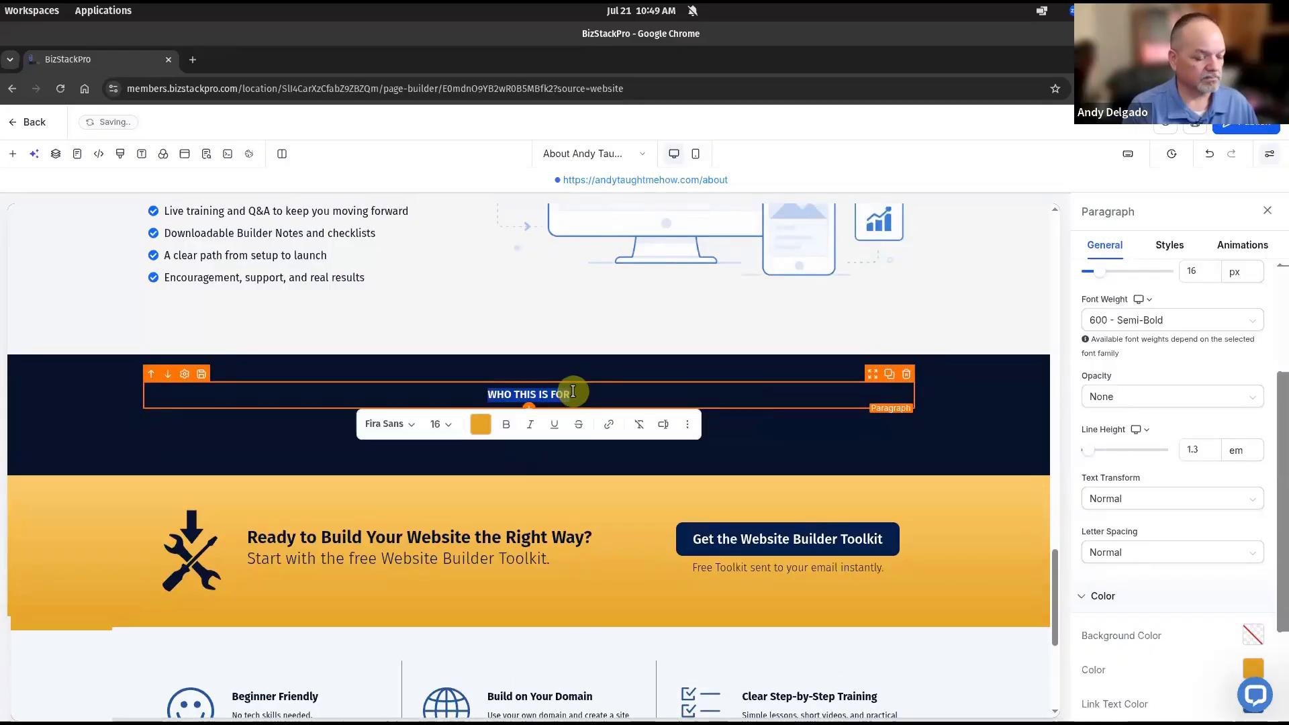
pyautogui.write('WHAT I STAND FOR')
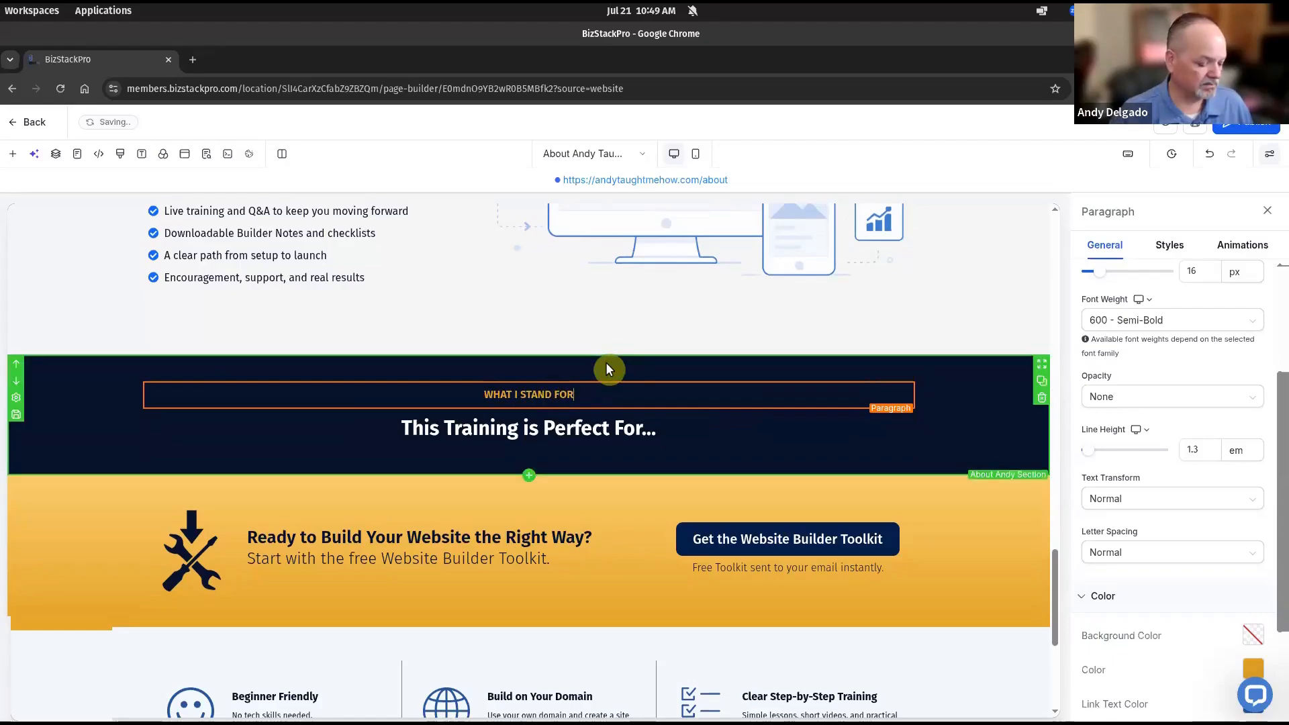
# Rename the navy section after its 'WHAT I STAND FOR' label
pyautogui.hotkey('ctrl', 'a')
pyautogui.hotkey('ctrl', 'c')
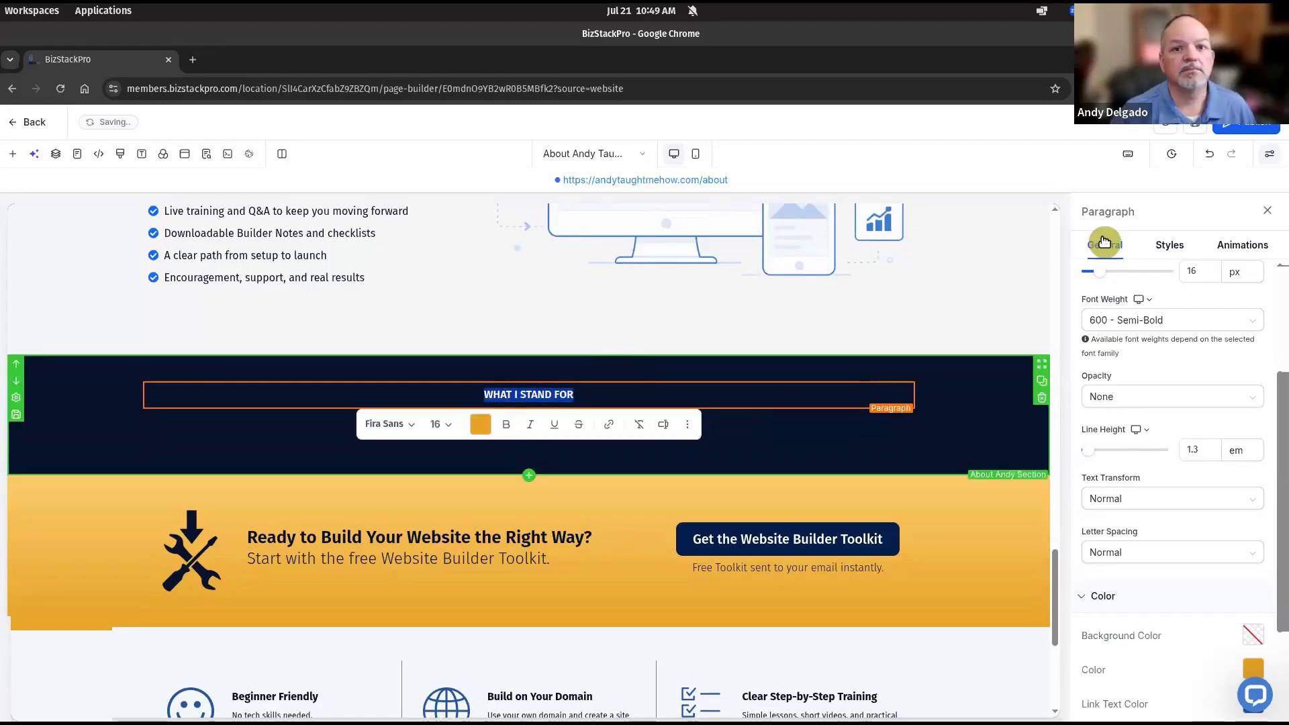
pyautogui.click(994, 401)
pyautogui.click(1144, 298)
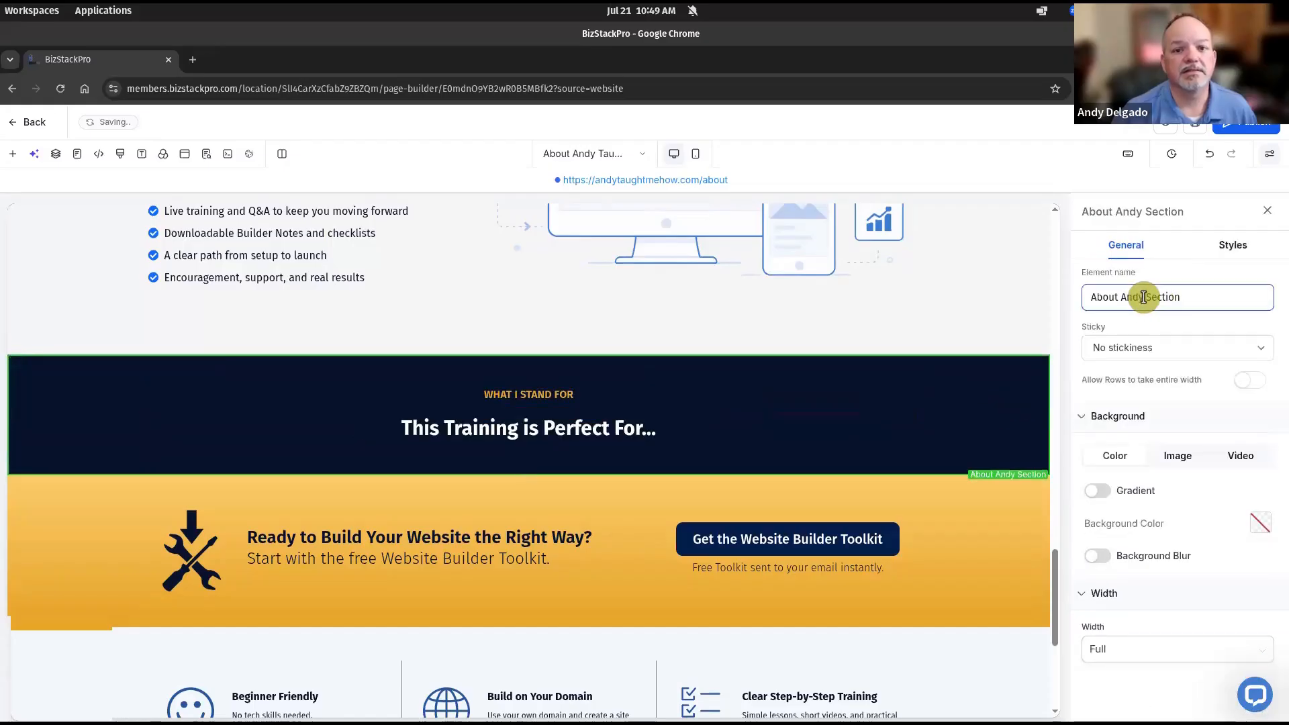
pyautogui.hotkey('shift', 'Home')
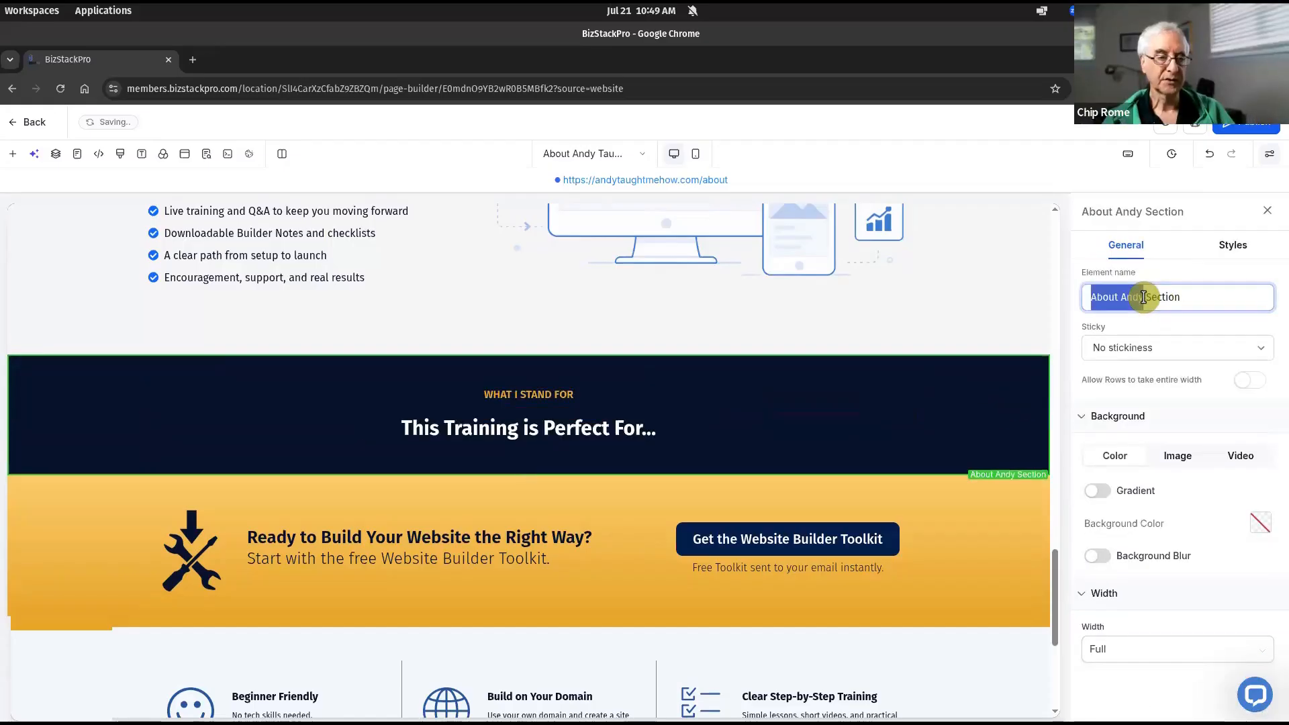
pyautogui.hotkey('ctrl', 'v')
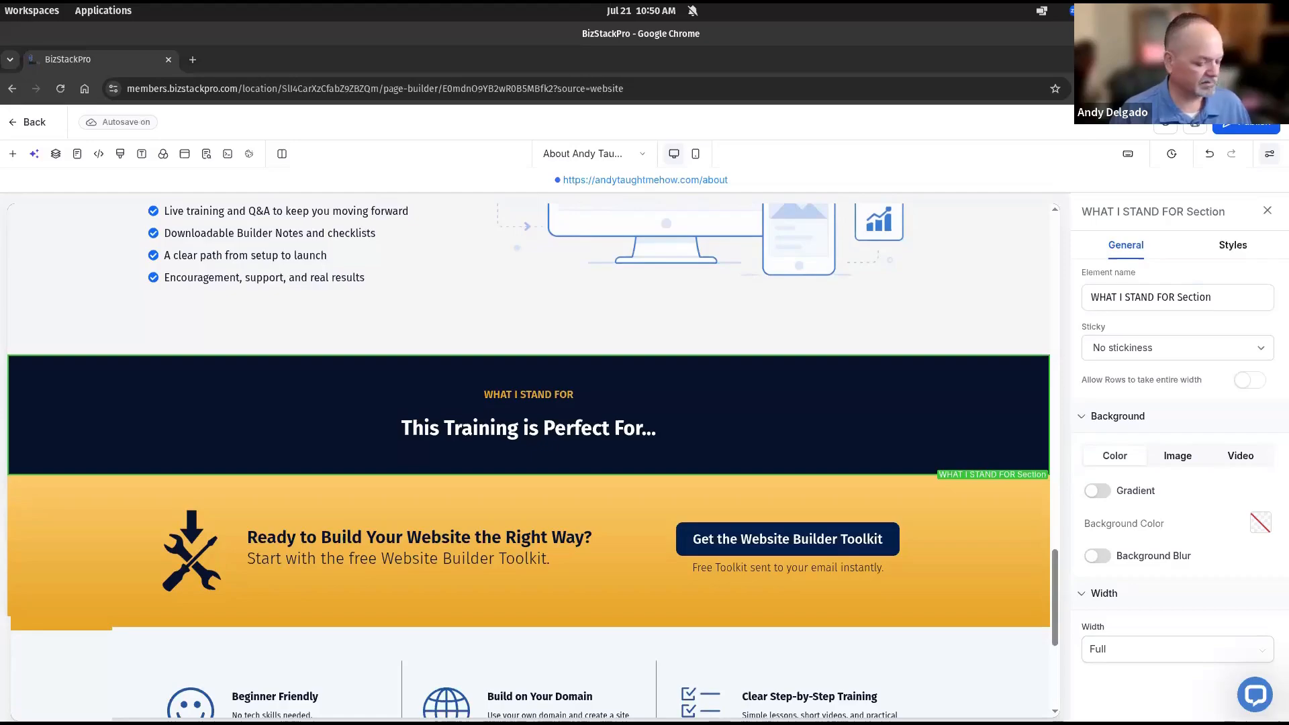
# Change the small heading to 'YOUR LEARNING JOURNEY' and rename the section 'YOUR LEARNING JOURNEY Section'
pyautogui.tripleClick(527, 393)
pyautogui.write('YOUR LEARNING JOURNEY')
pyautogui.click(1041, 373)
pyautogui.moveTo(1175, 297); pyautogui.dragTo(1107, 297)
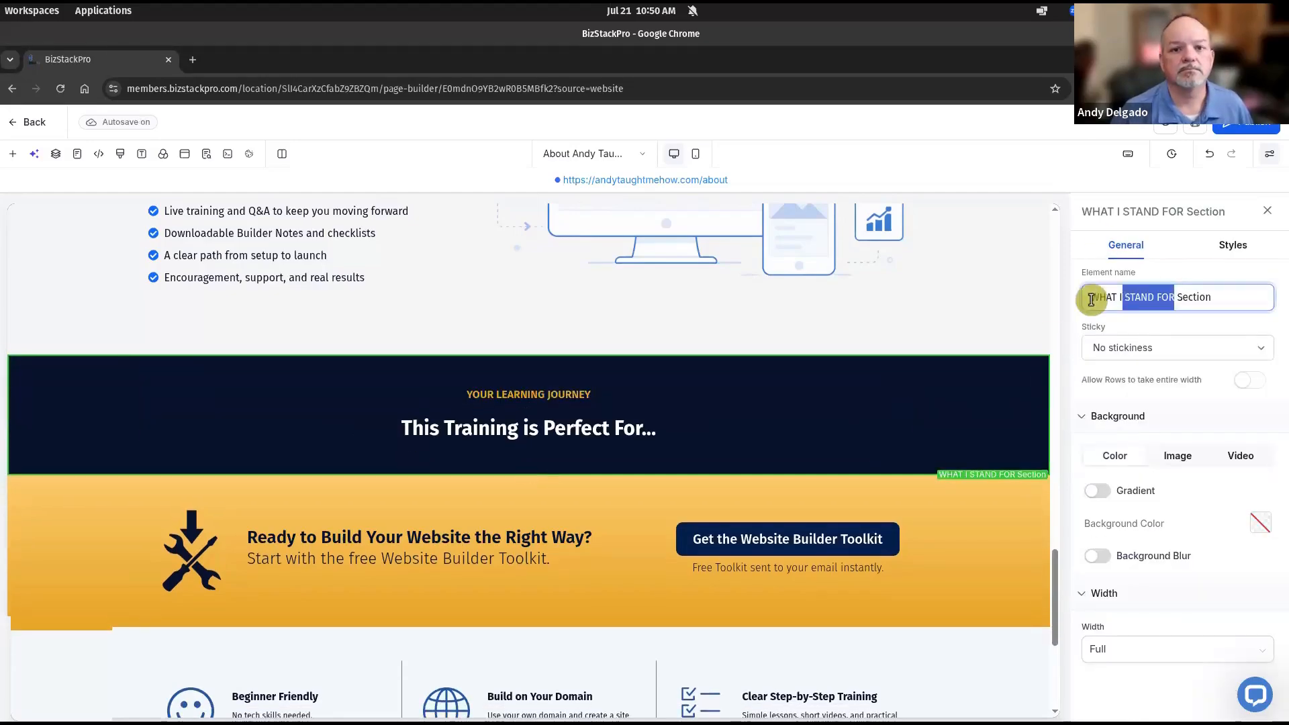
pyautogui.write('YOUR LEARNING JOURNEY')
# Change the main headline to 'A Simple Path to Launch' and pull up the mockup
pyautogui.tripleClick(495, 429)
pyautogui.write('A Simple Path to Launch')
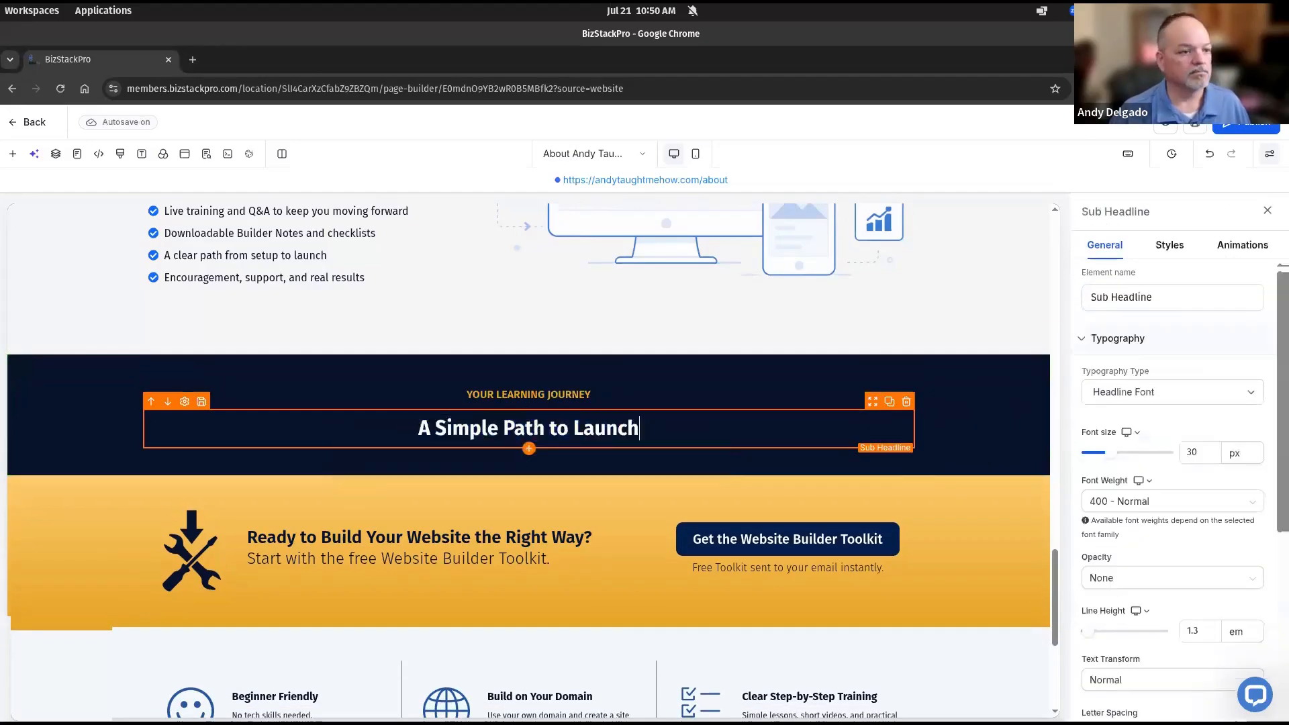
pyautogui.click(896, 443)
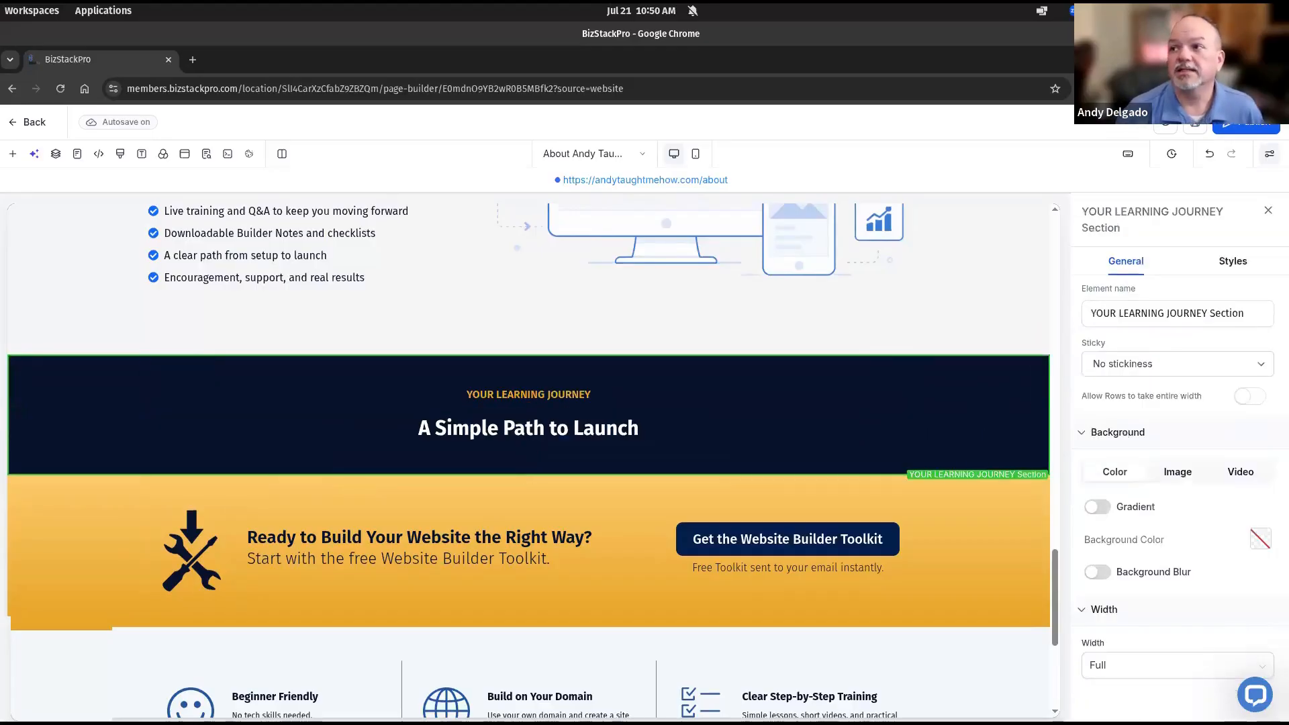
pyautogui.hotkey('alt', 'Tab')
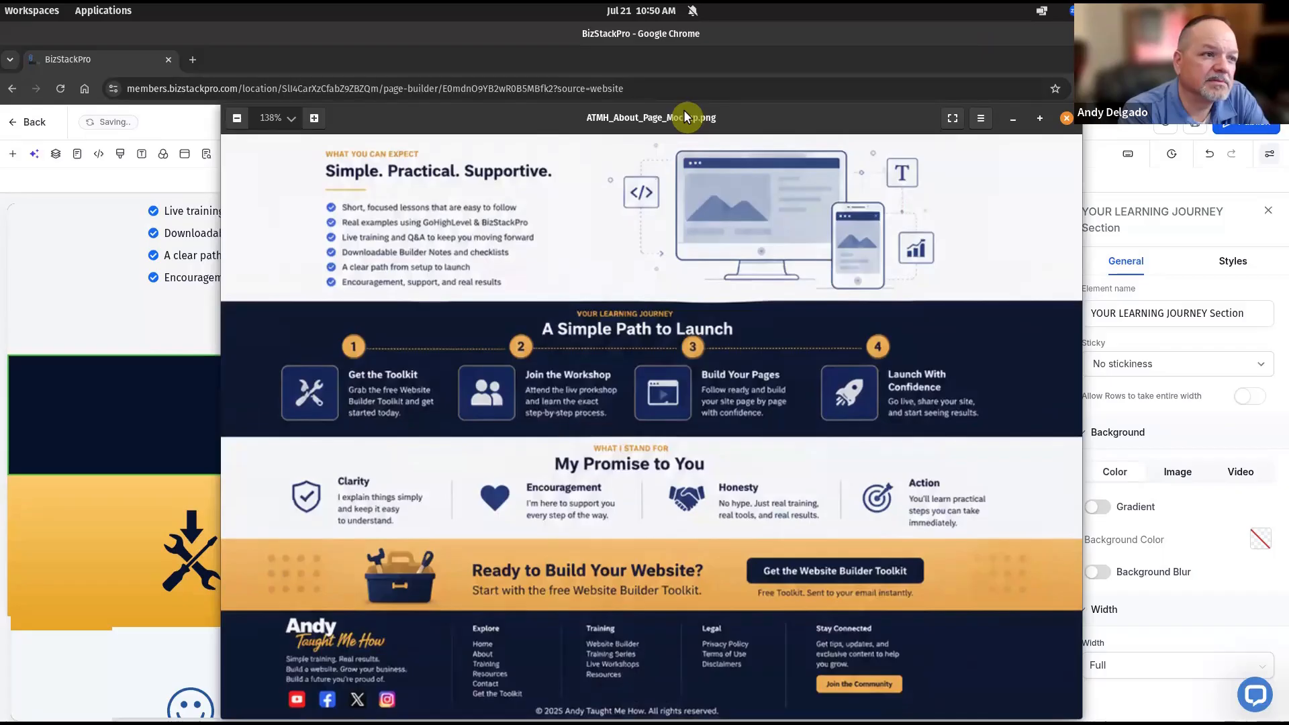
# Add a 4 Column row from Quick Add beneath 'A Simple Path to Launch', checking it against the mockup
pyautogui.moveTo(686, 118); pyautogui.dragTo(0, 117)
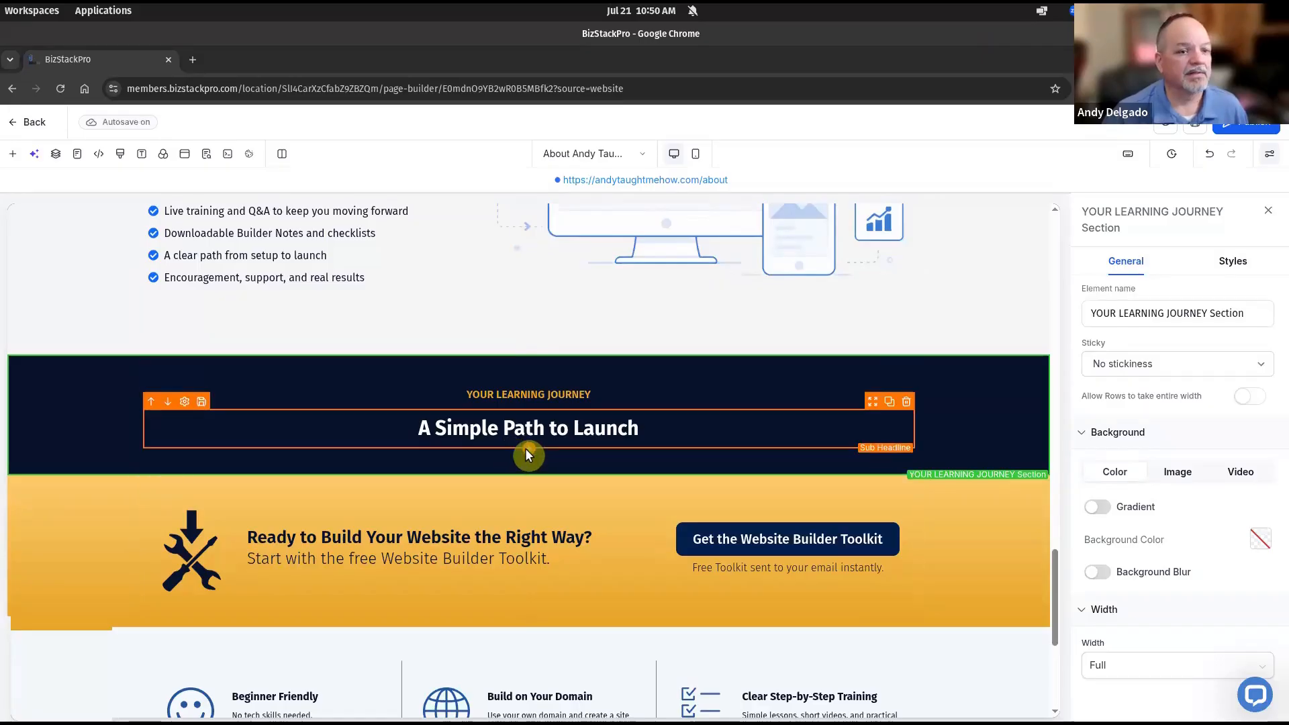
pyautogui.click(423, 430)
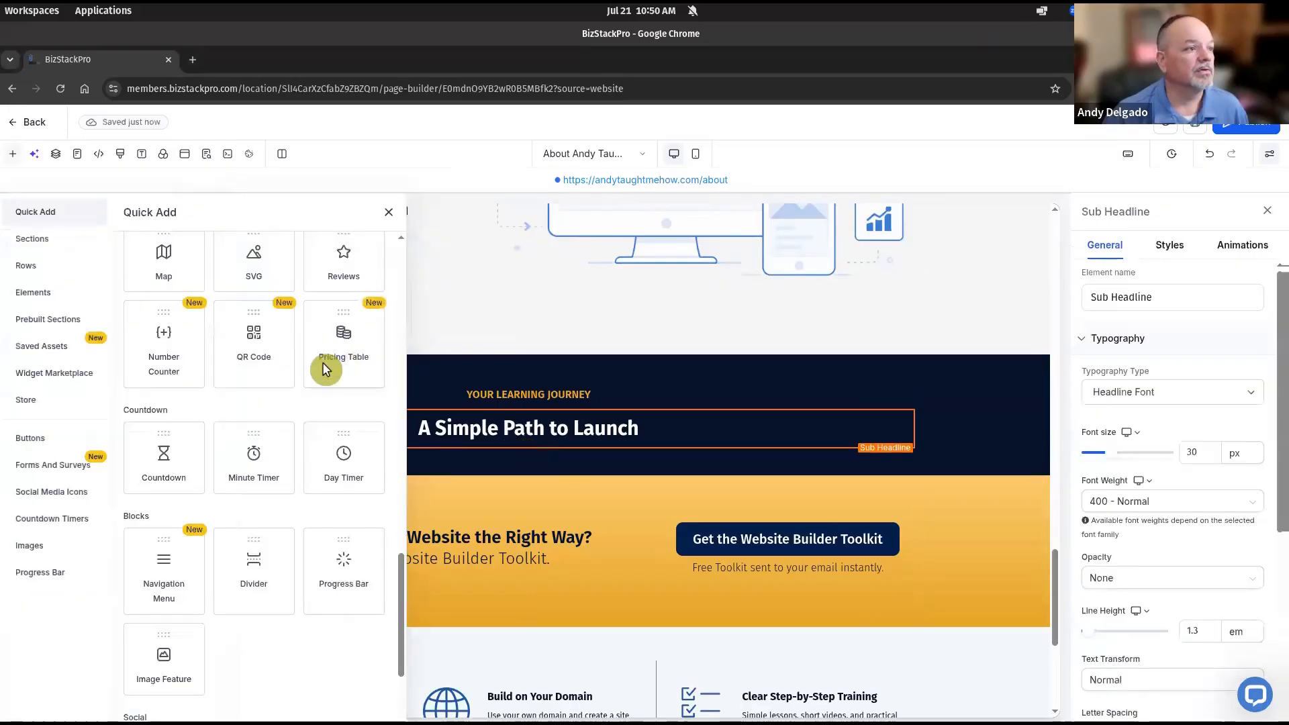
pyautogui.scroll(10, 268, 381)
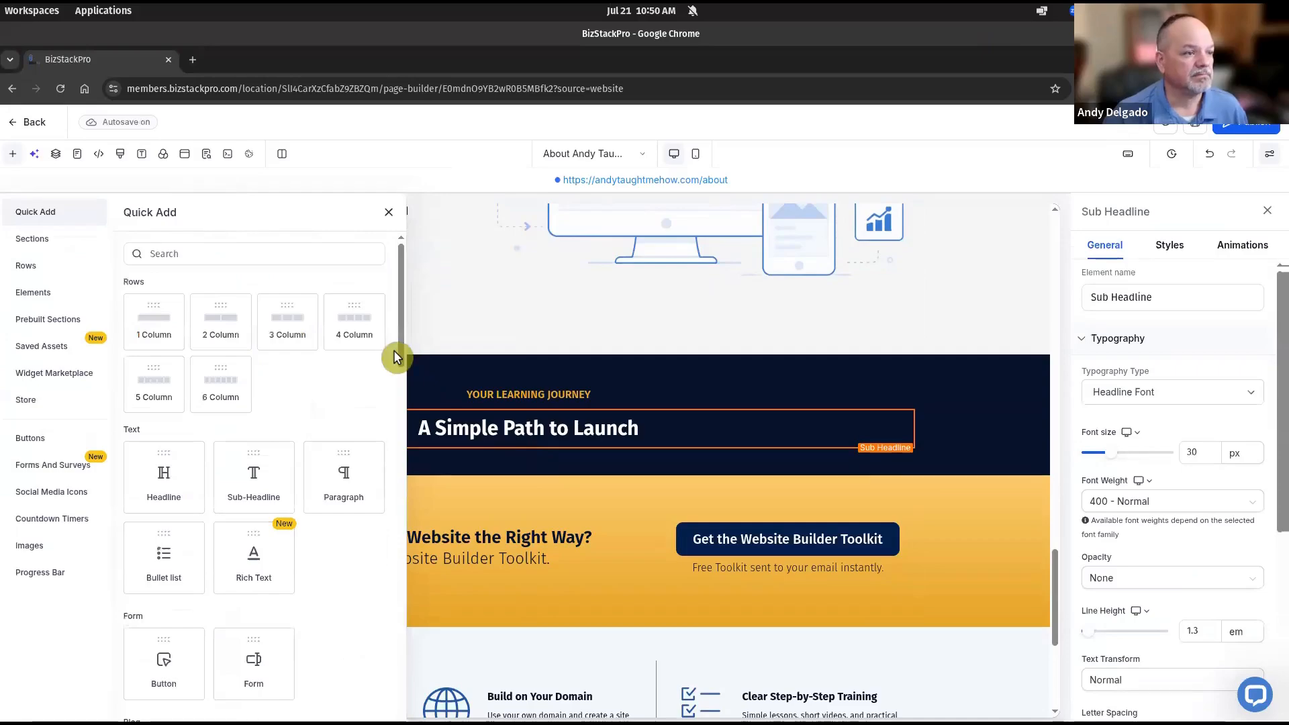
pyautogui.click(347, 315)
pyautogui.moveTo(1288, 222)
pyautogui.mouseDown()
pyautogui.moveTo(1038, 219)
pyautogui.moveTo(898, 179)
pyautogui.mouseUp()
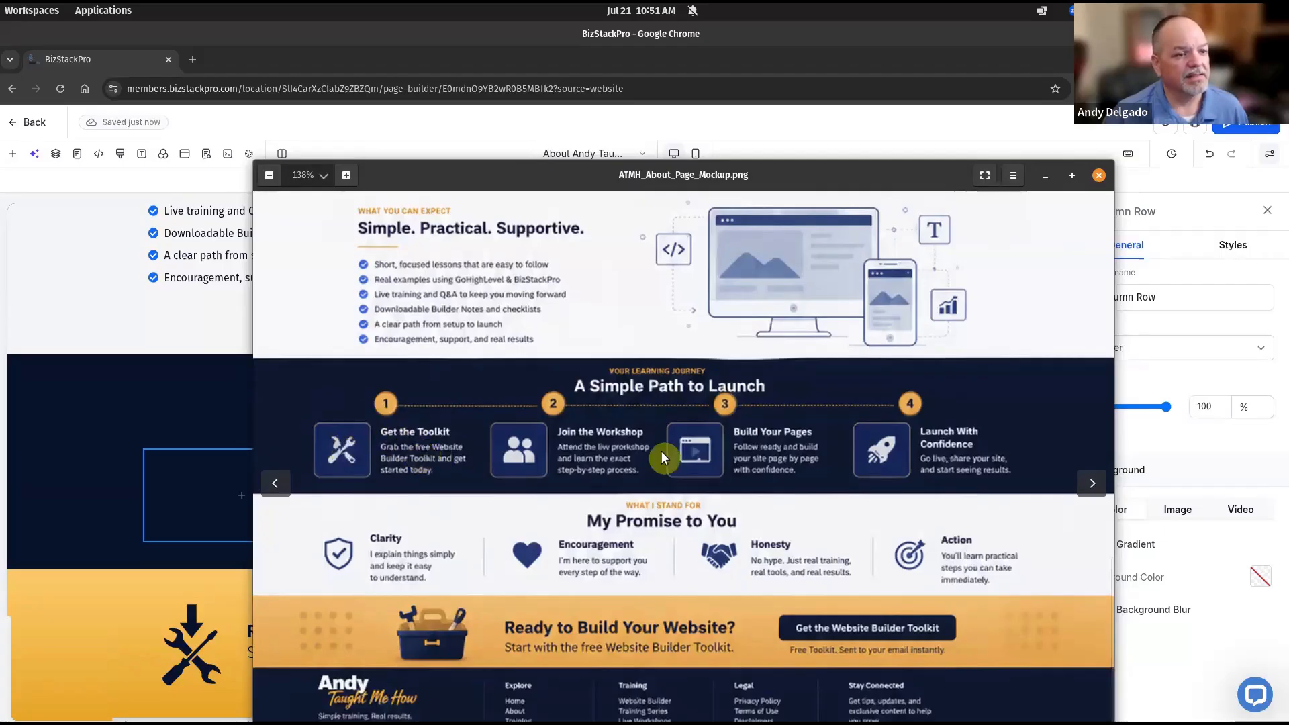
pyautogui.moveTo(684, 175); pyautogui.dragTo(1288, 171)
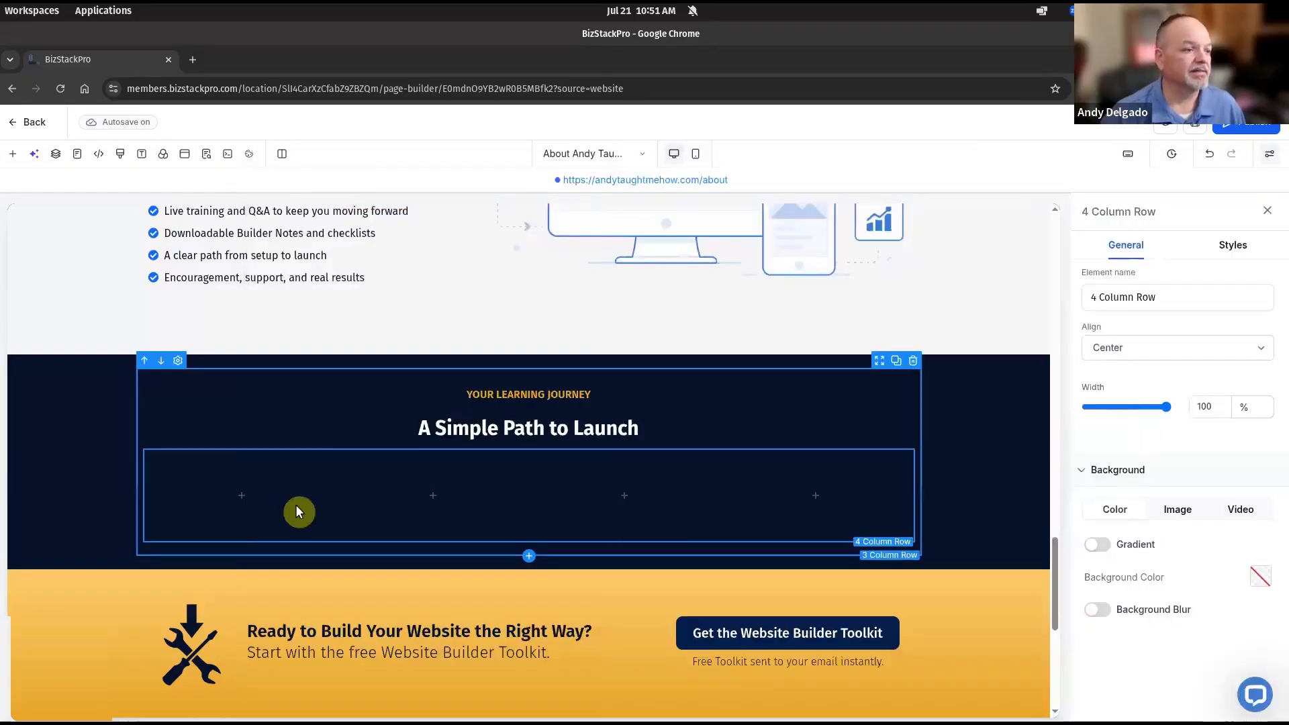
# Nest a 2 Column row in the first column and add an Image element, choosing its picture from Media Storage
pyautogui.click(253, 497)
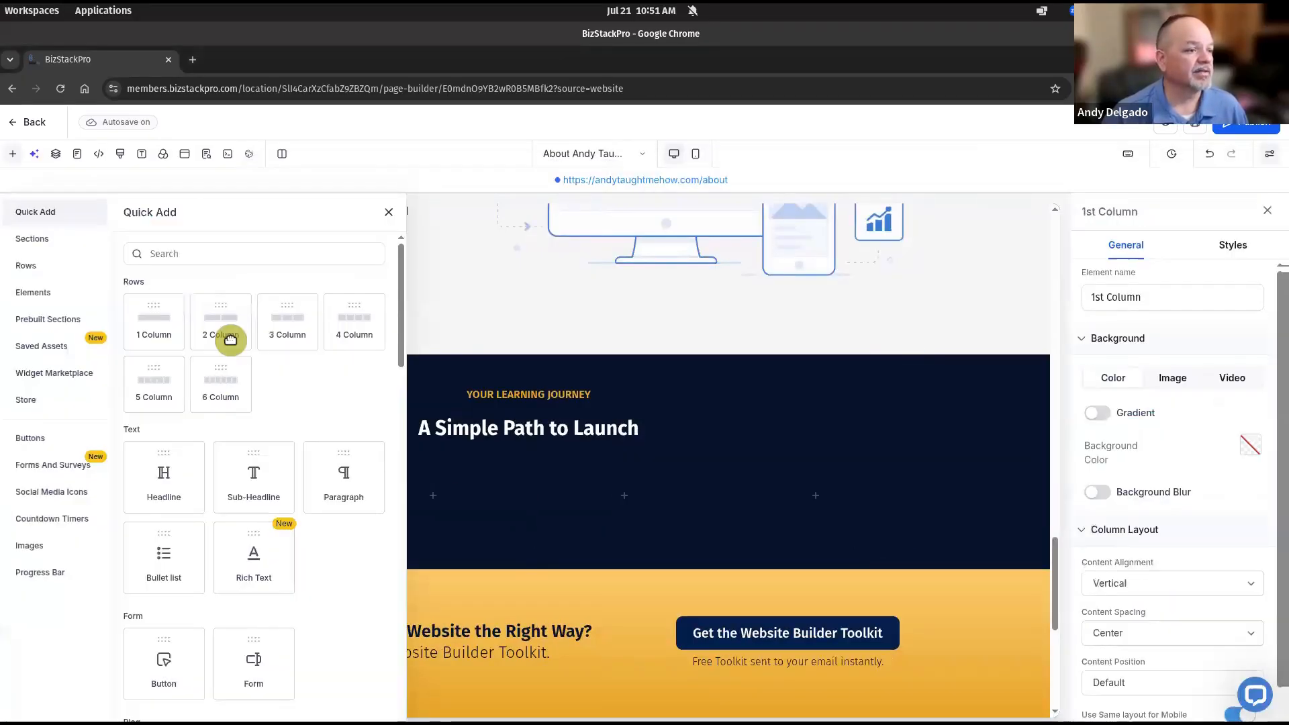
pyautogui.moveTo(230, 337); pyautogui.dragTo(202, 500)
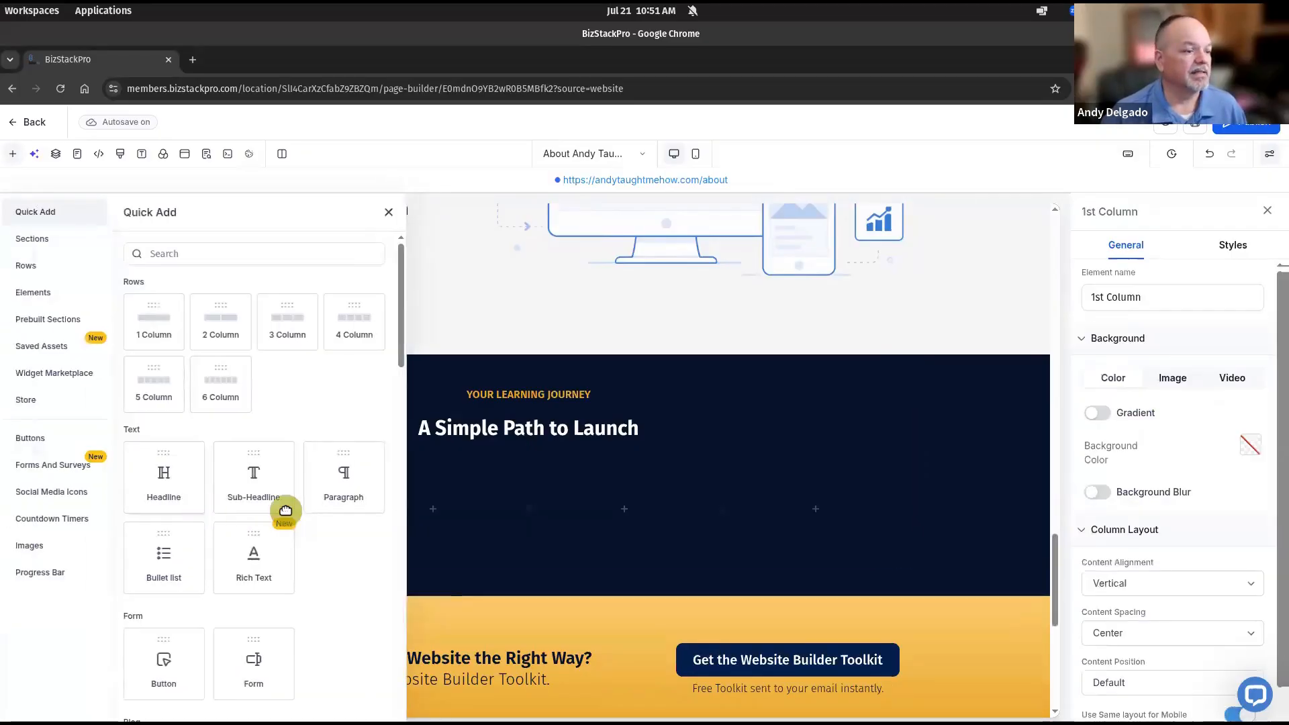
pyautogui.scroll(-10, 284, 509)
pyautogui.scroll(-3, 351, 475)
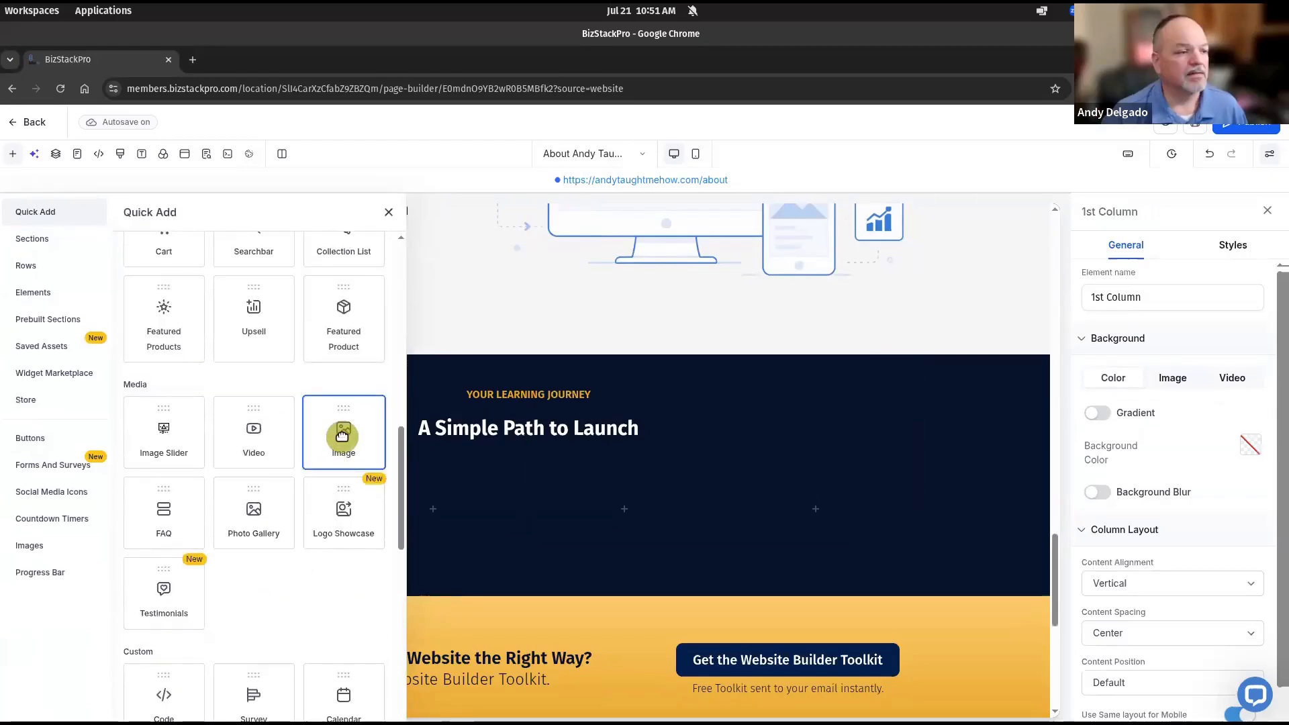
pyautogui.click(345, 437)
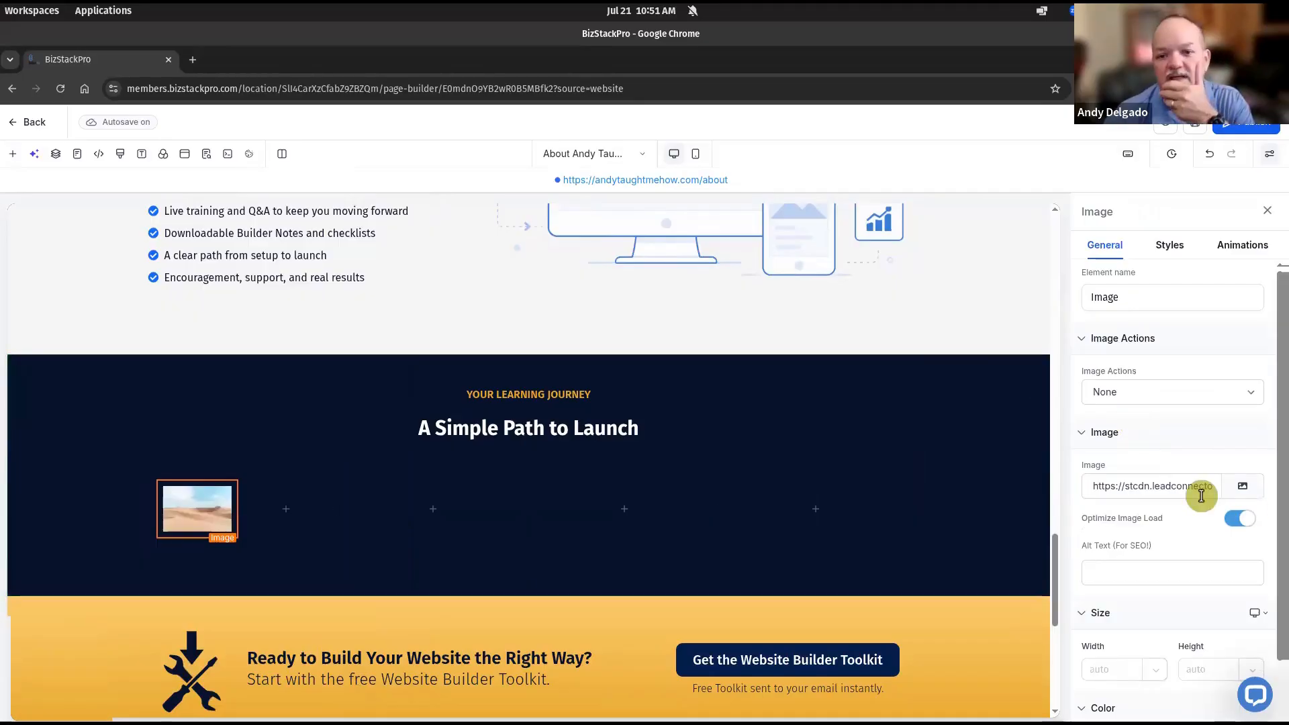
pyautogui.click(1247, 493)
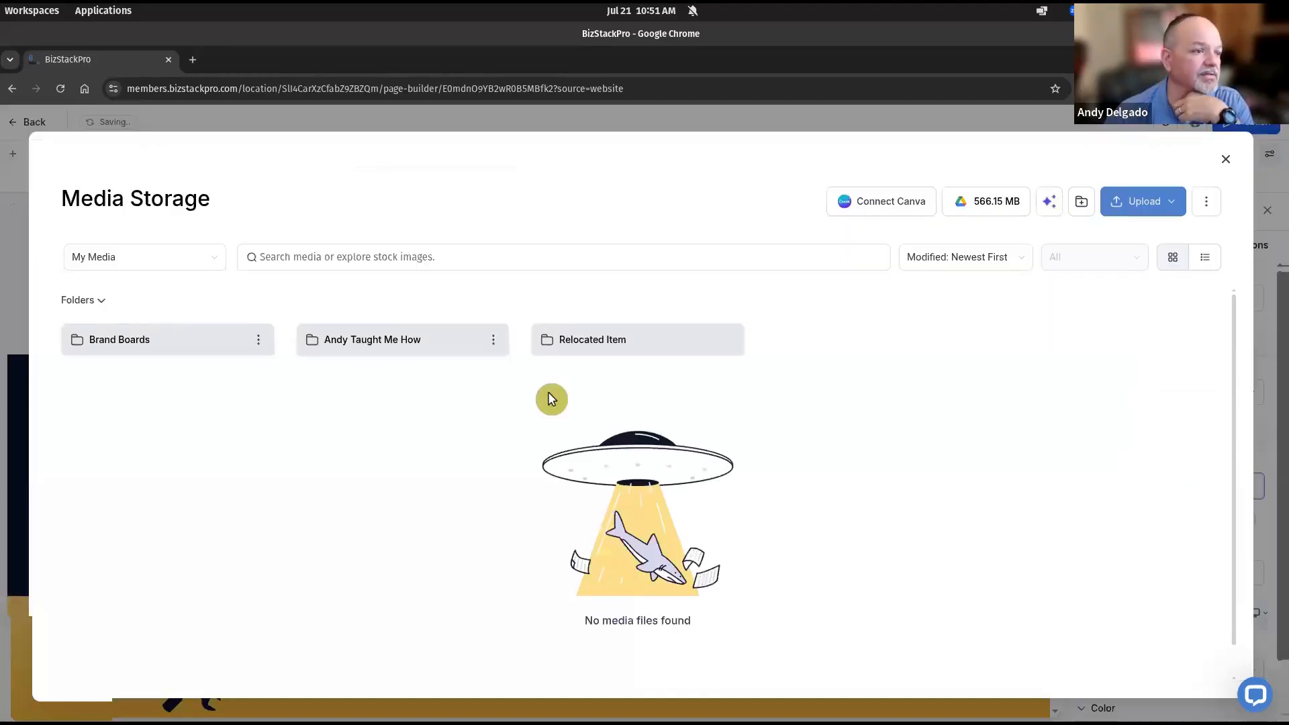
# Set the image to blue toolkit.webp from the About Page Icons folder and compare it with the mockup
pyautogui.doubleClick(391, 344)
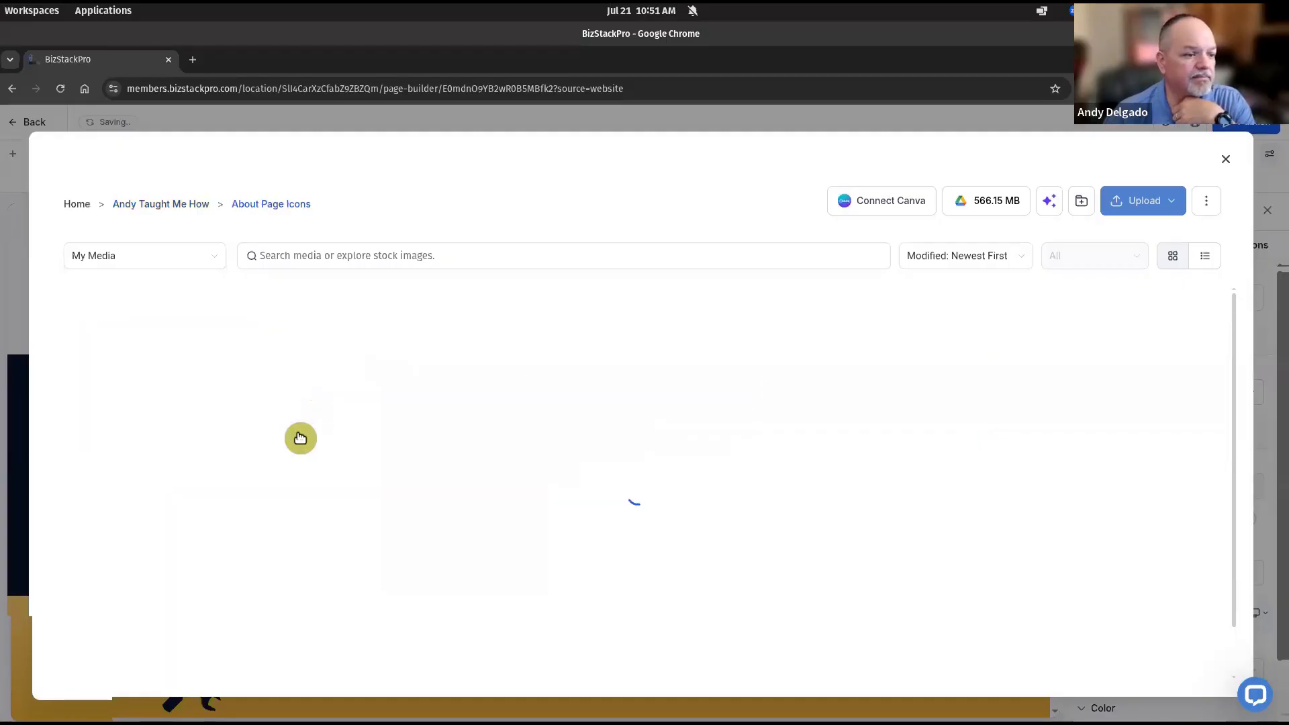
pyautogui.scroll(-8, 300, 438)
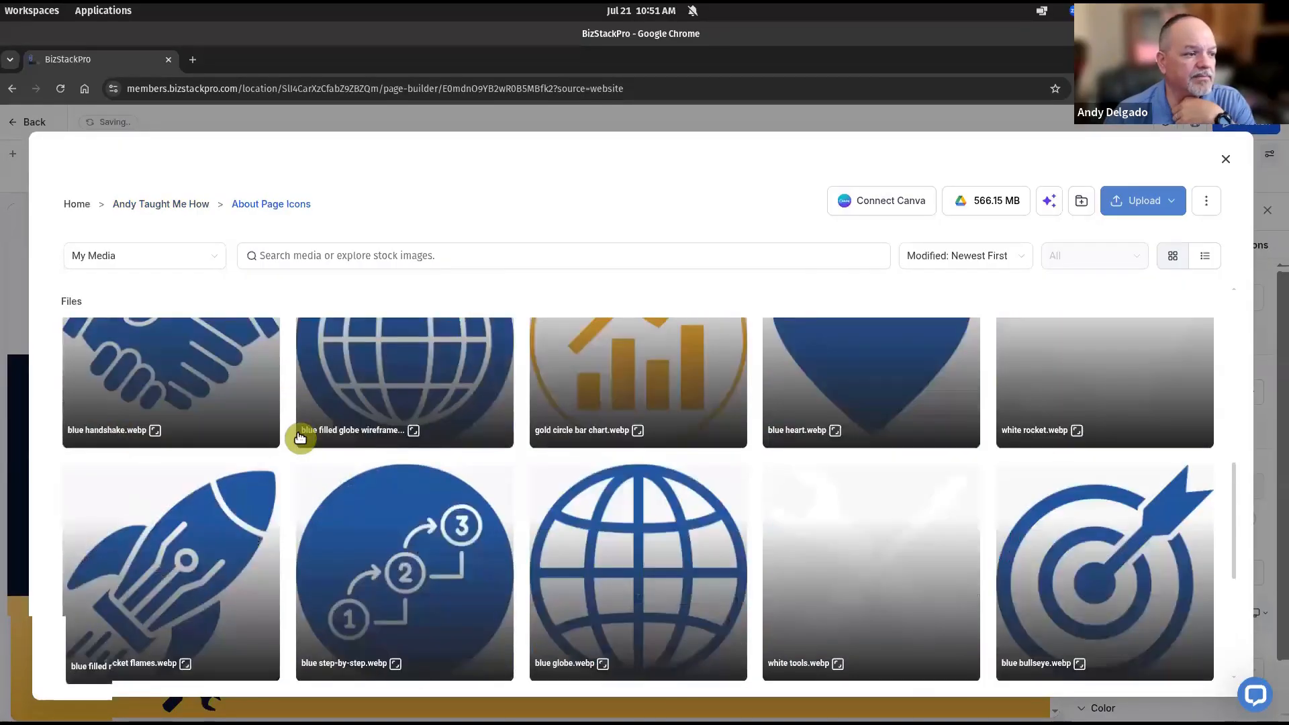
pyautogui.scroll(-5, 300, 438)
pyautogui.scroll(5, 300, 438)
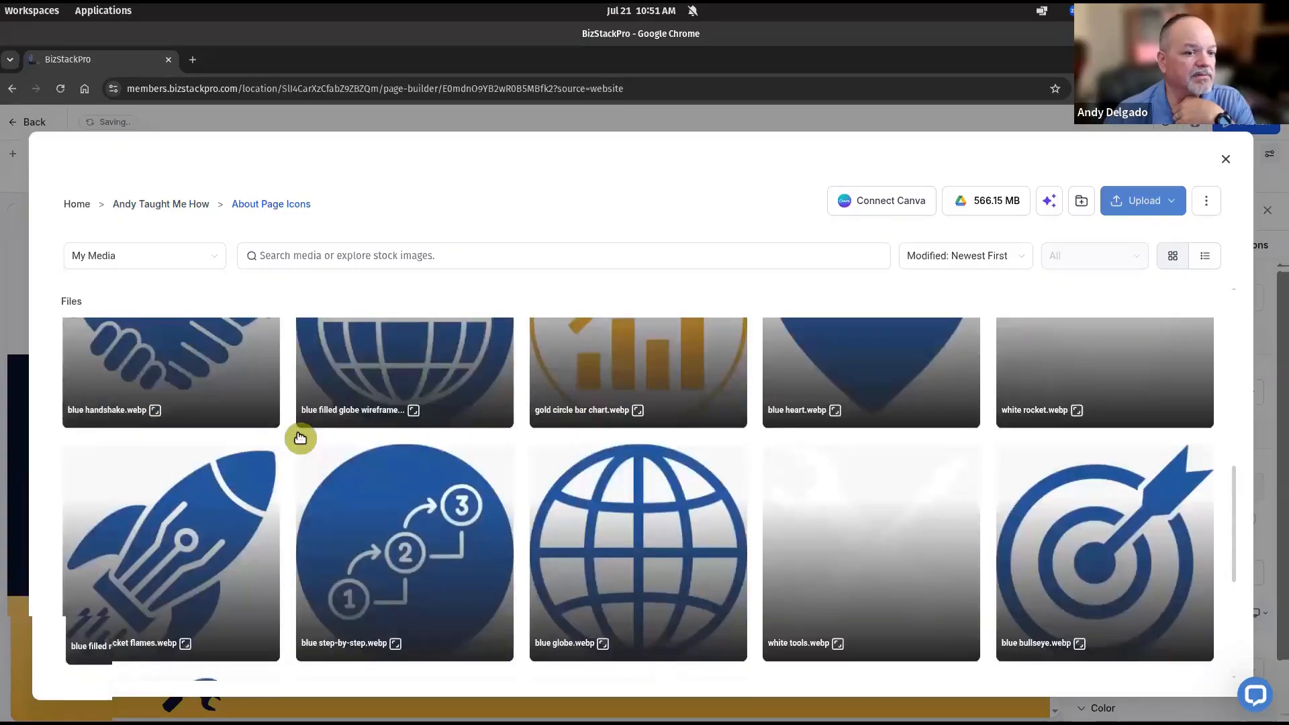
pyautogui.scroll(3, 300, 438)
pyautogui.scroll(3, 300, 438)
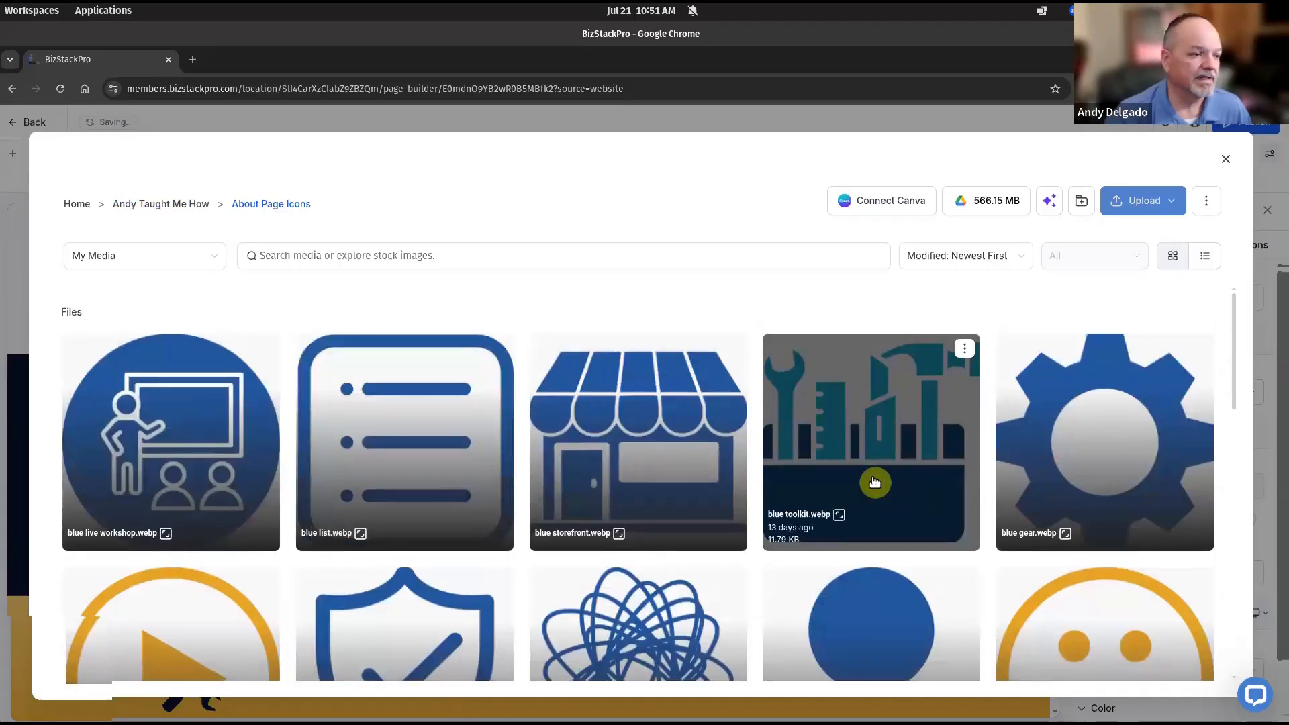
pyautogui.click(874, 483)
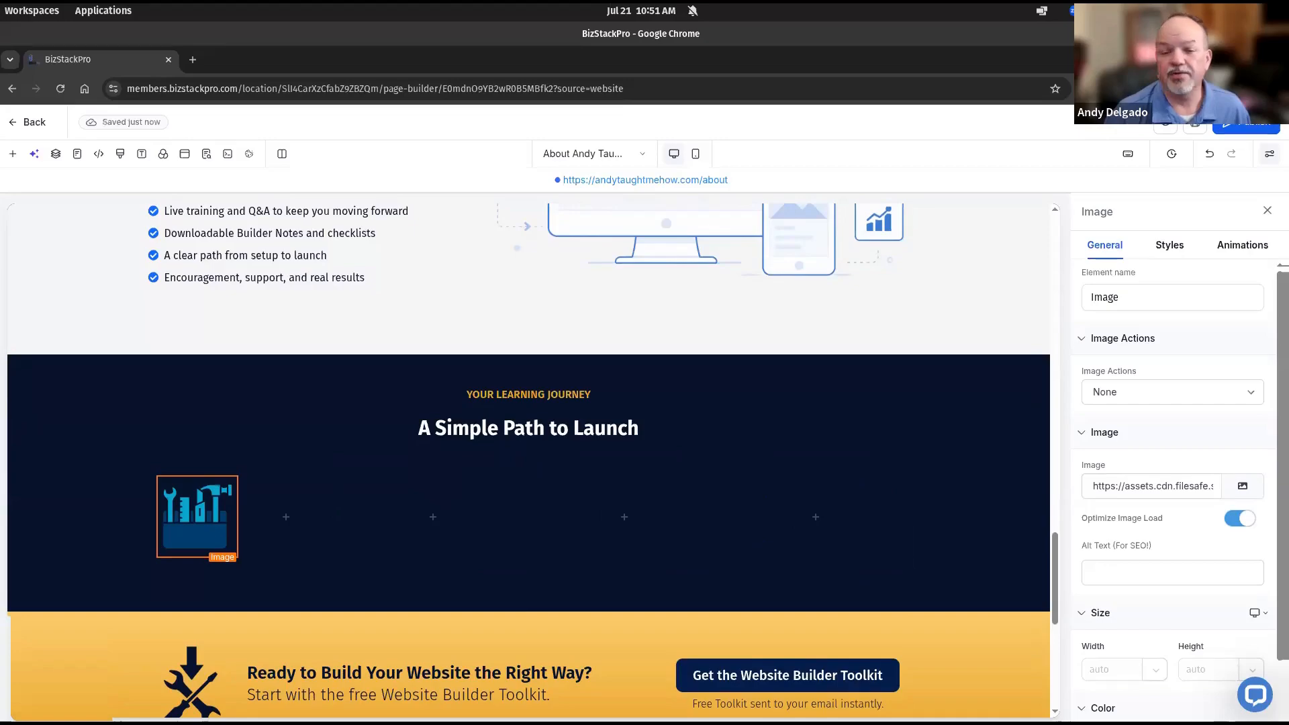
pyautogui.moveTo(1286, 117); pyautogui.dragTo(816, 134)
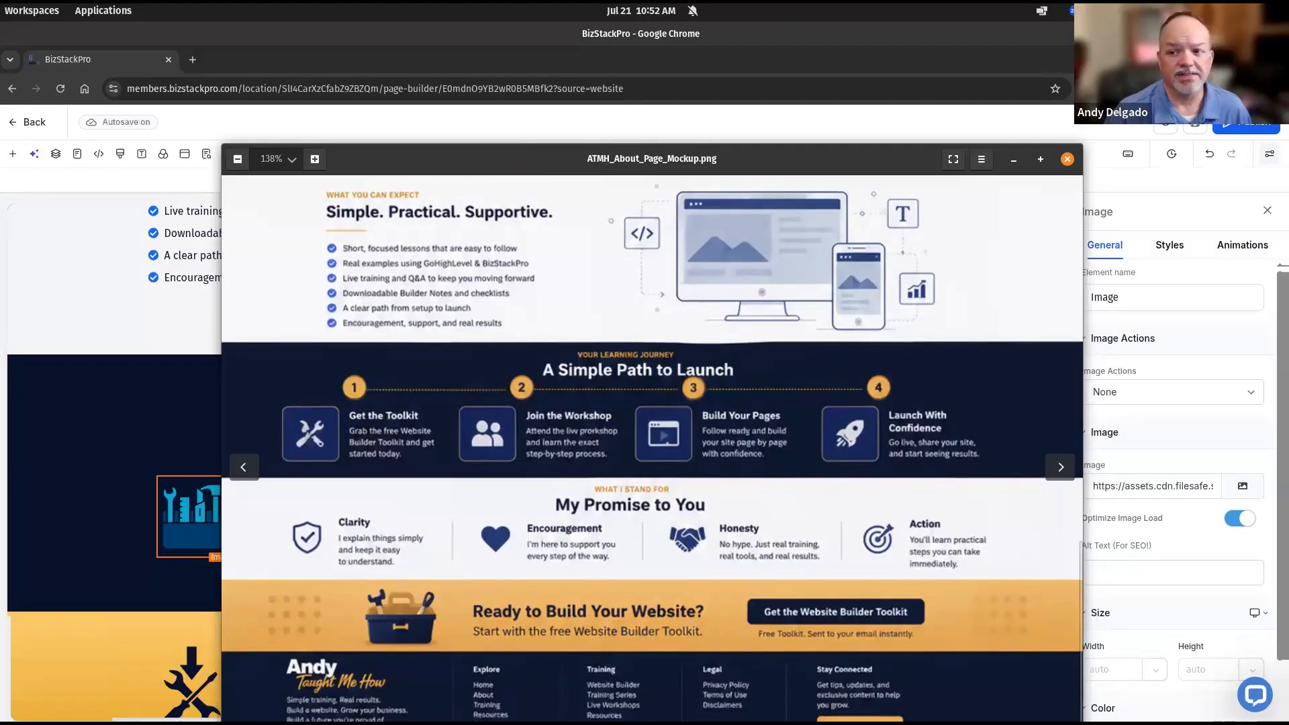
pyautogui.moveTo(652, 160); pyautogui.dragTo(1288, 168)
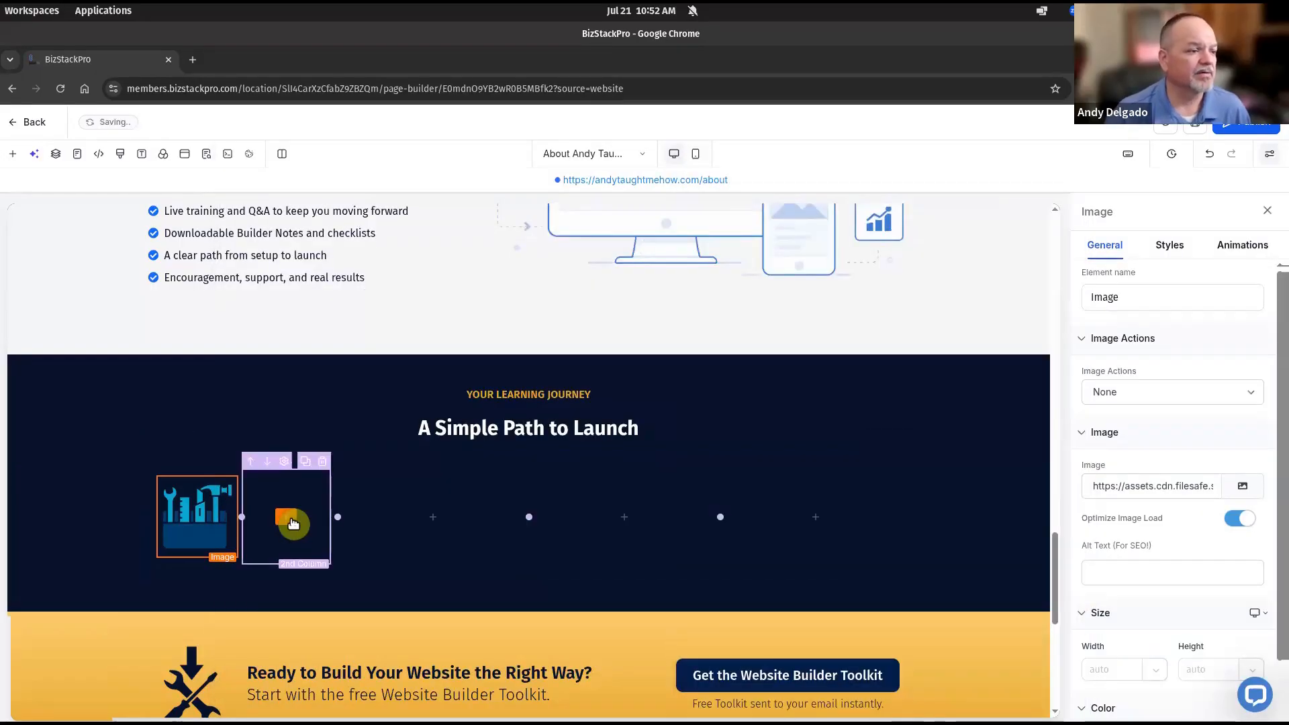
# Add a bold, smaller 'Get the Toolkit' sub-headline beside the toolkit icon
pyautogui.click(286, 487)
pyautogui.scroll(5, 254, 470)
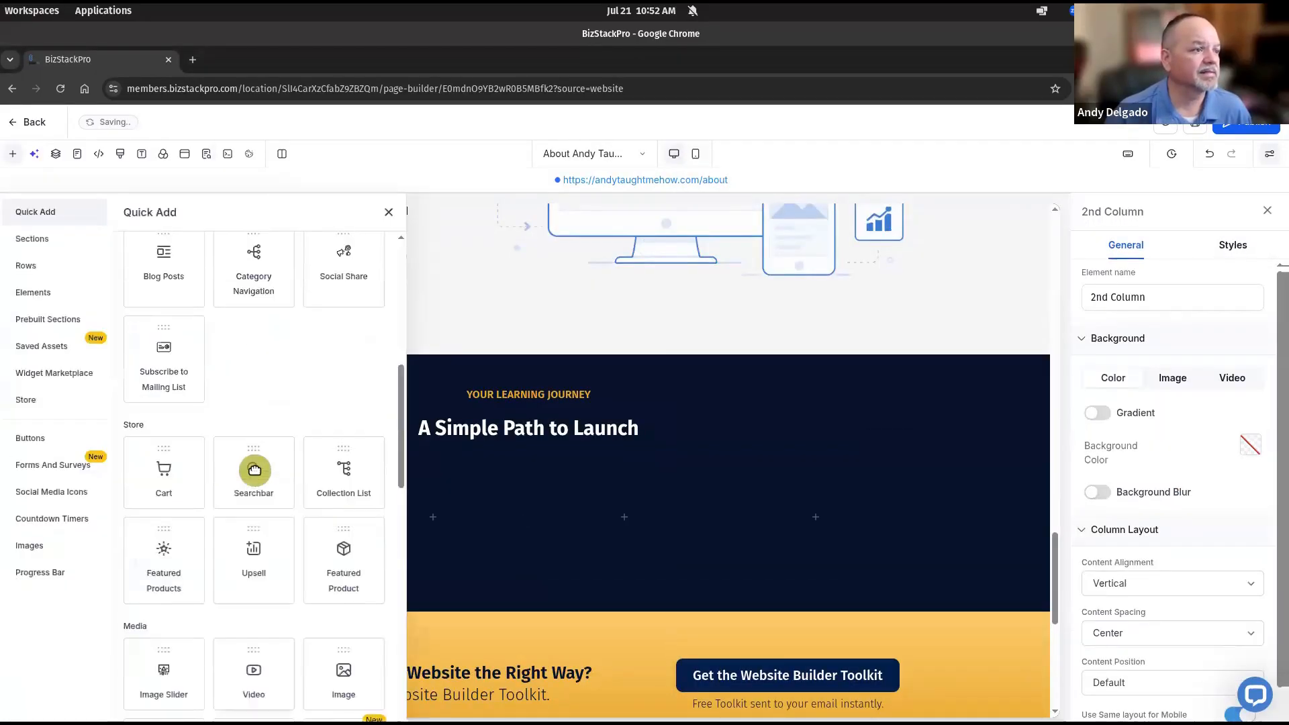
pyautogui.scroll(4, 254, 470)
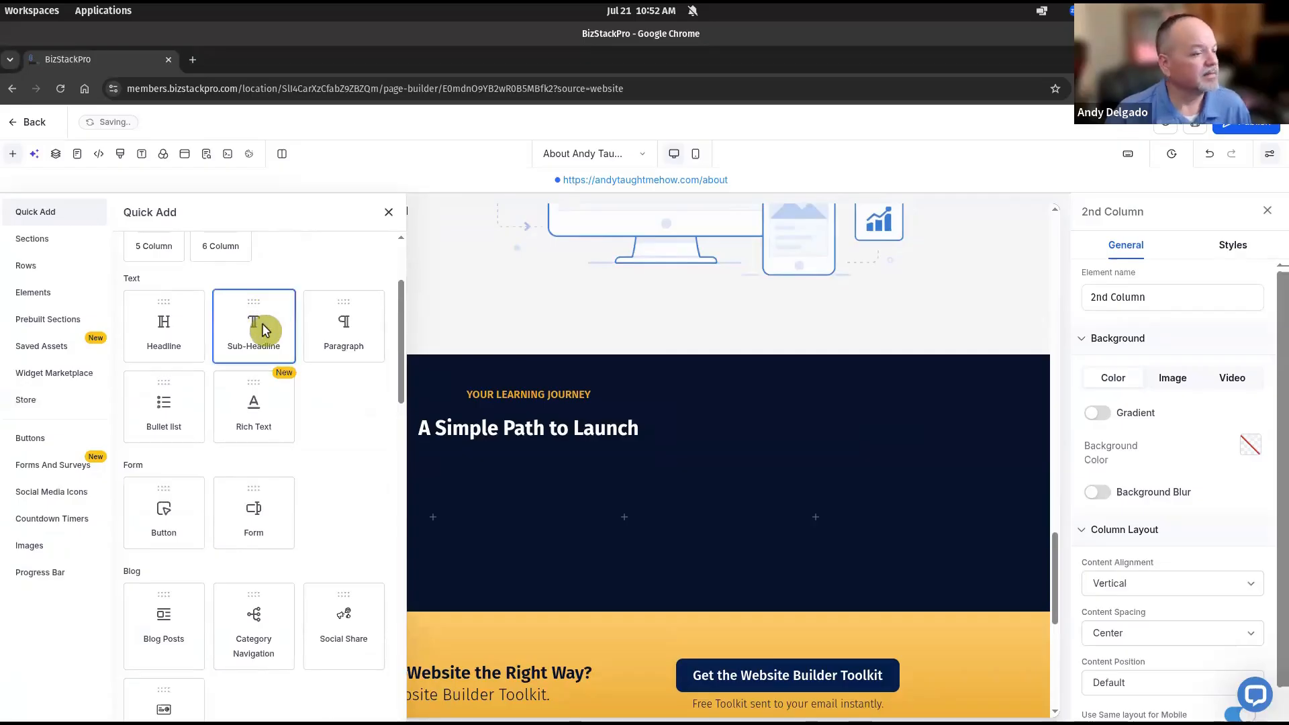
pyautogui.click(262, 329)
pyautogui.click(304, 573)
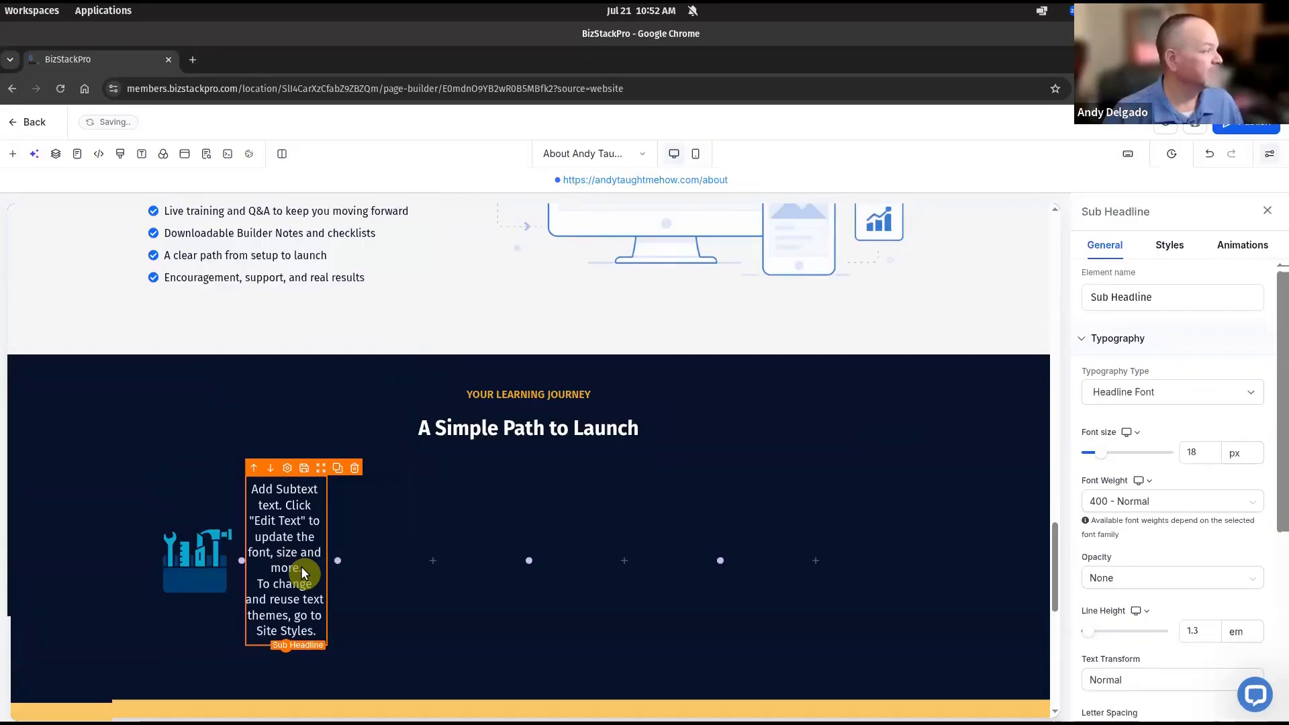
pyautogui.doubleClick(269, 537)
pyautogui.write('Get the Toolkit')
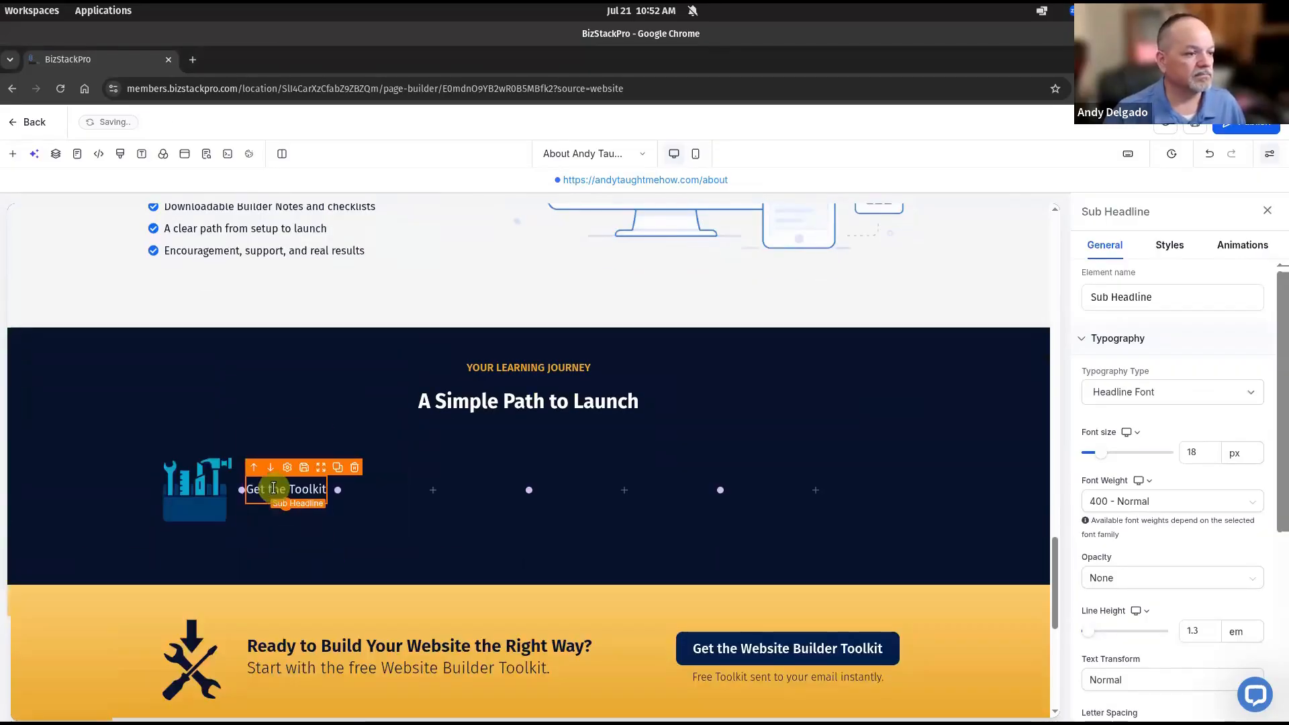
pyautogui.click(283, 530)
pyautogui.click(218, 530)
pyautogui.click(242, 679)
pyautogui.click(199, 405)
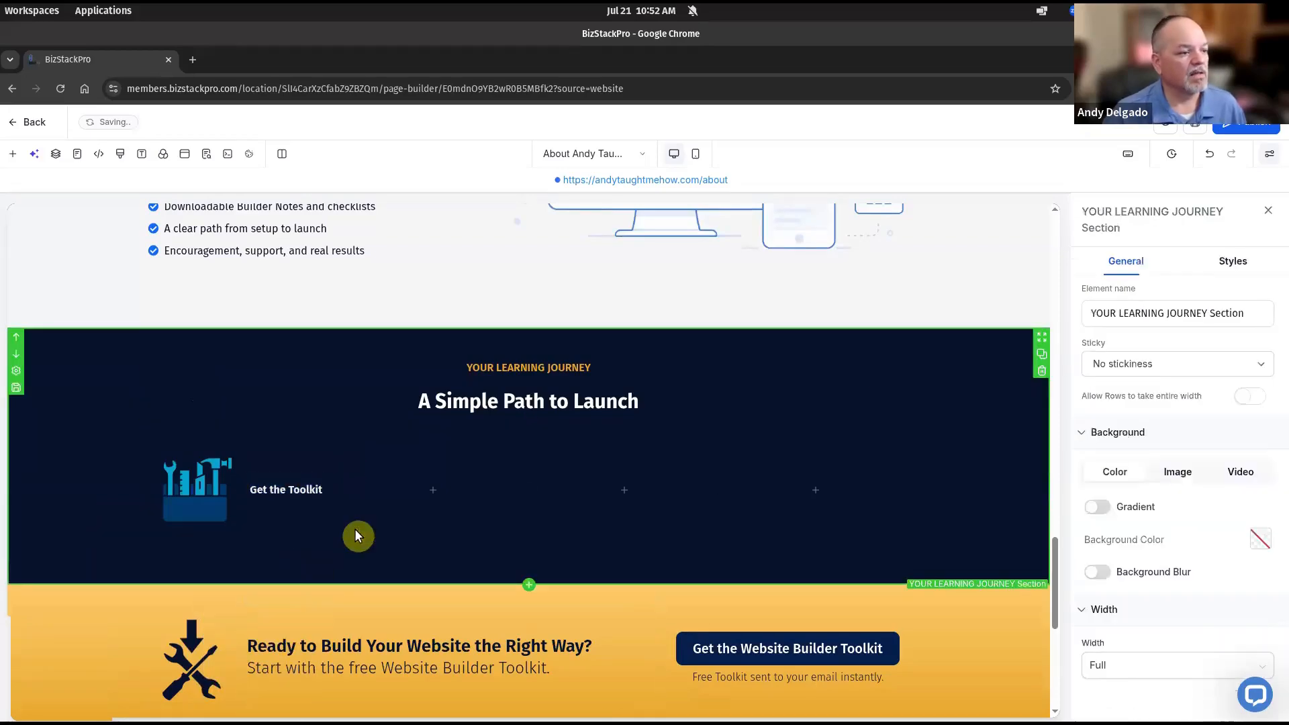
# Add a paragraph under it reading 'Grab the free Website Builder Toolkit and get started today.'
pyautogui.click(289, 514)
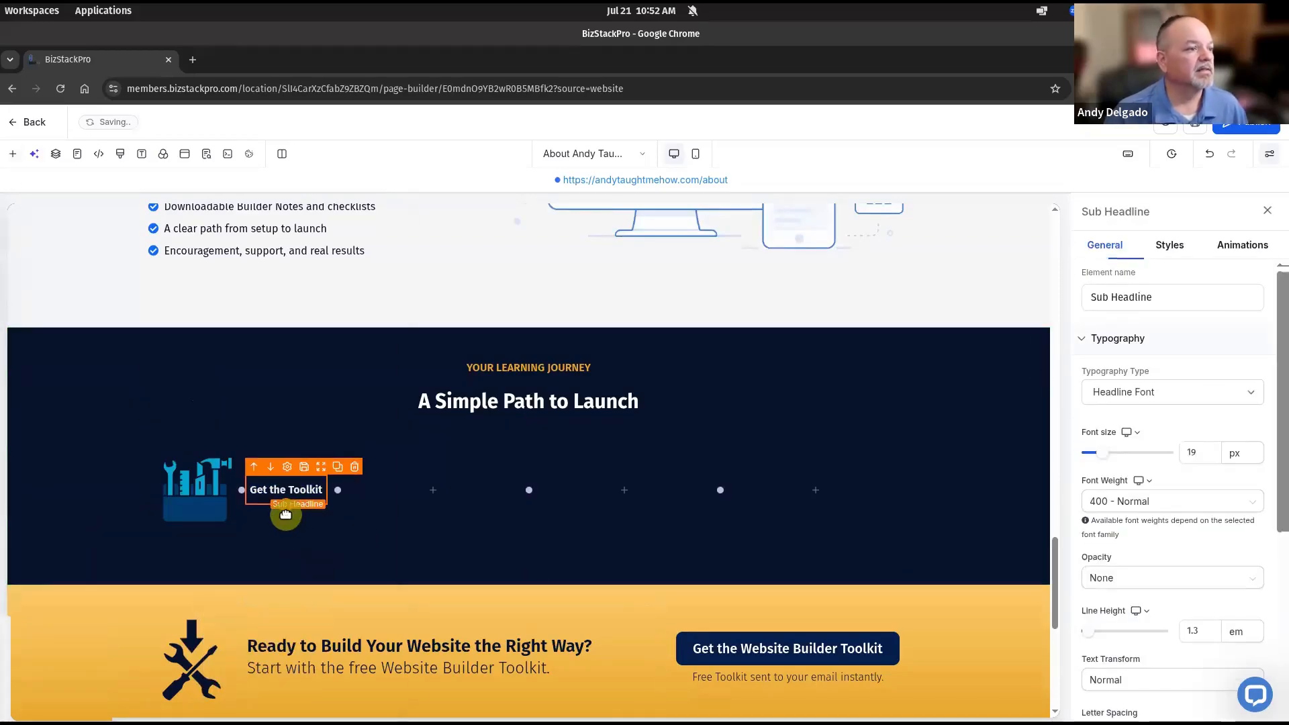
pyautogui.click(286, 514)
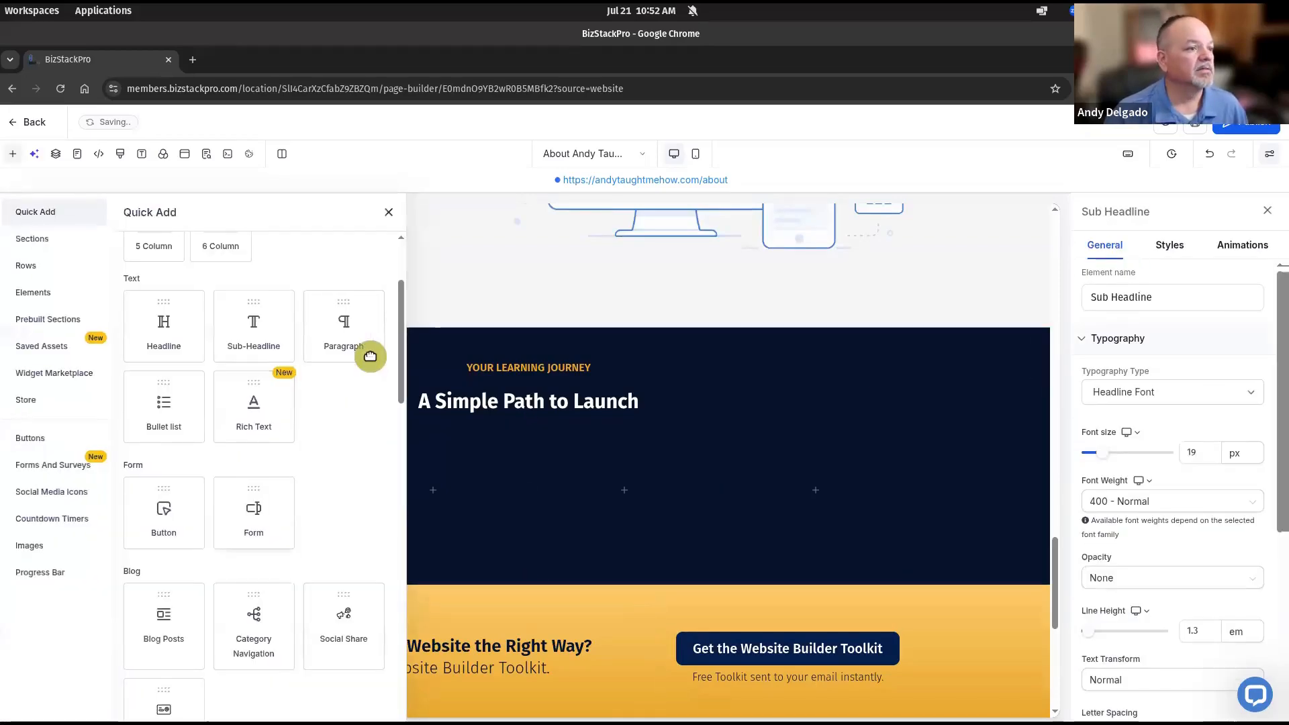
pyautogui.click(345, 331)
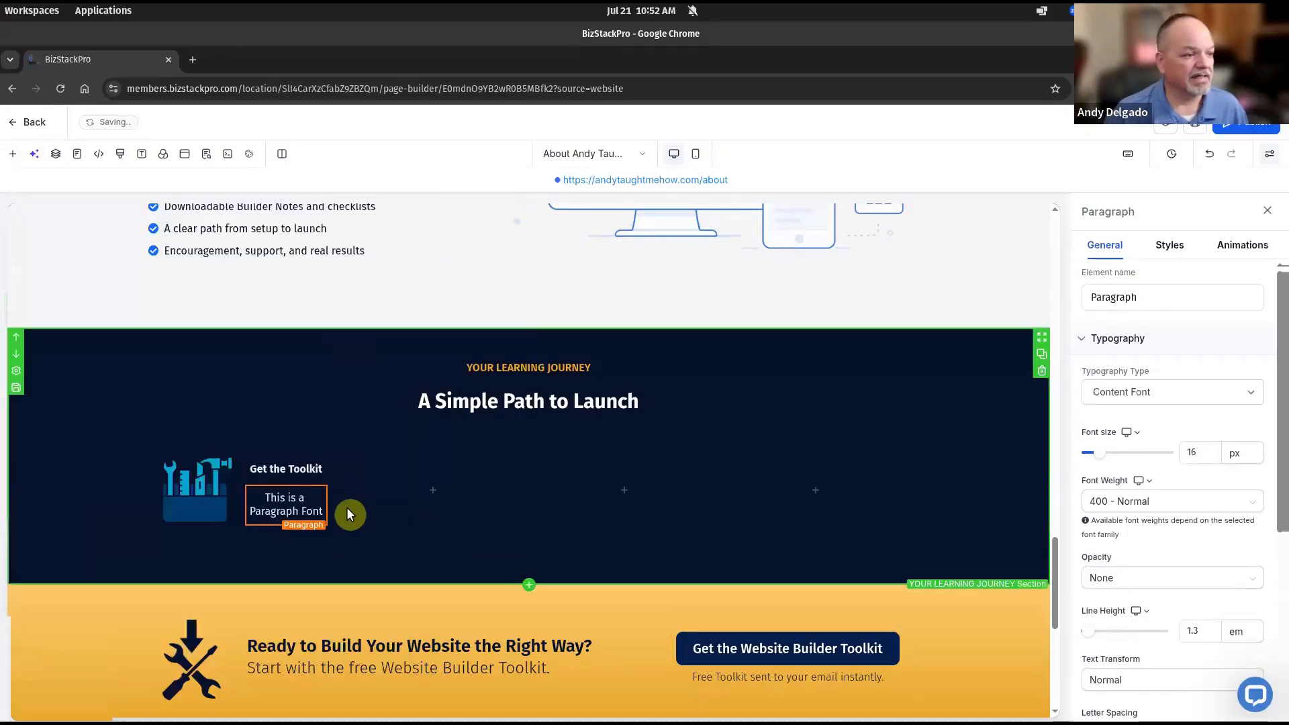
pyautogui.click(288, 498)
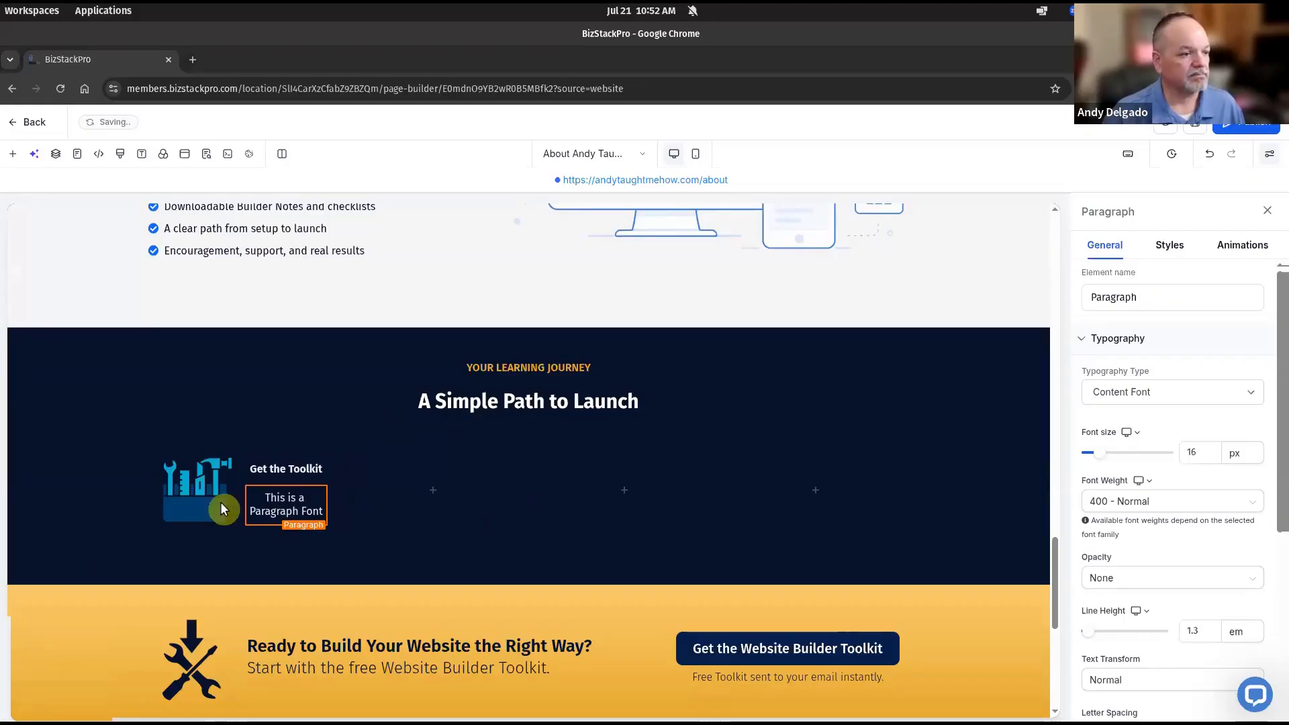
pyautogui.doubleClick(296, 500)
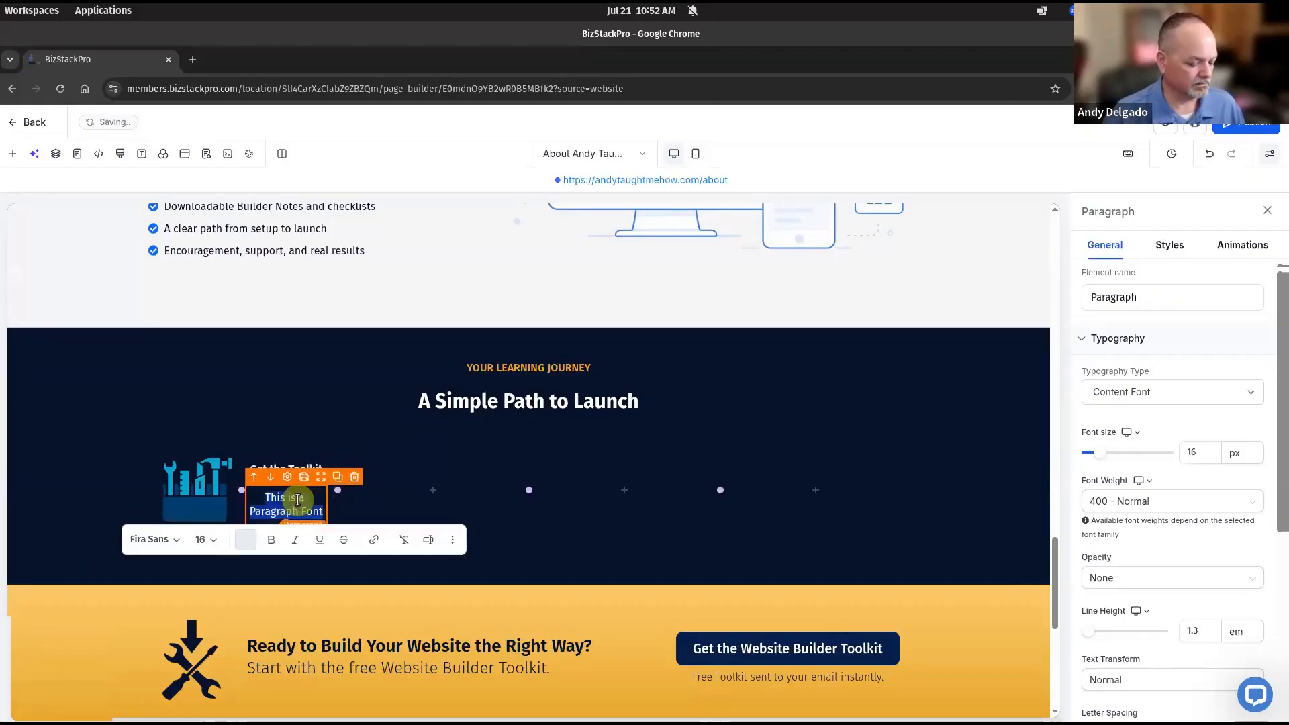
pyautogui.write('Grab the free Website Builder Toolkit and get started today.')
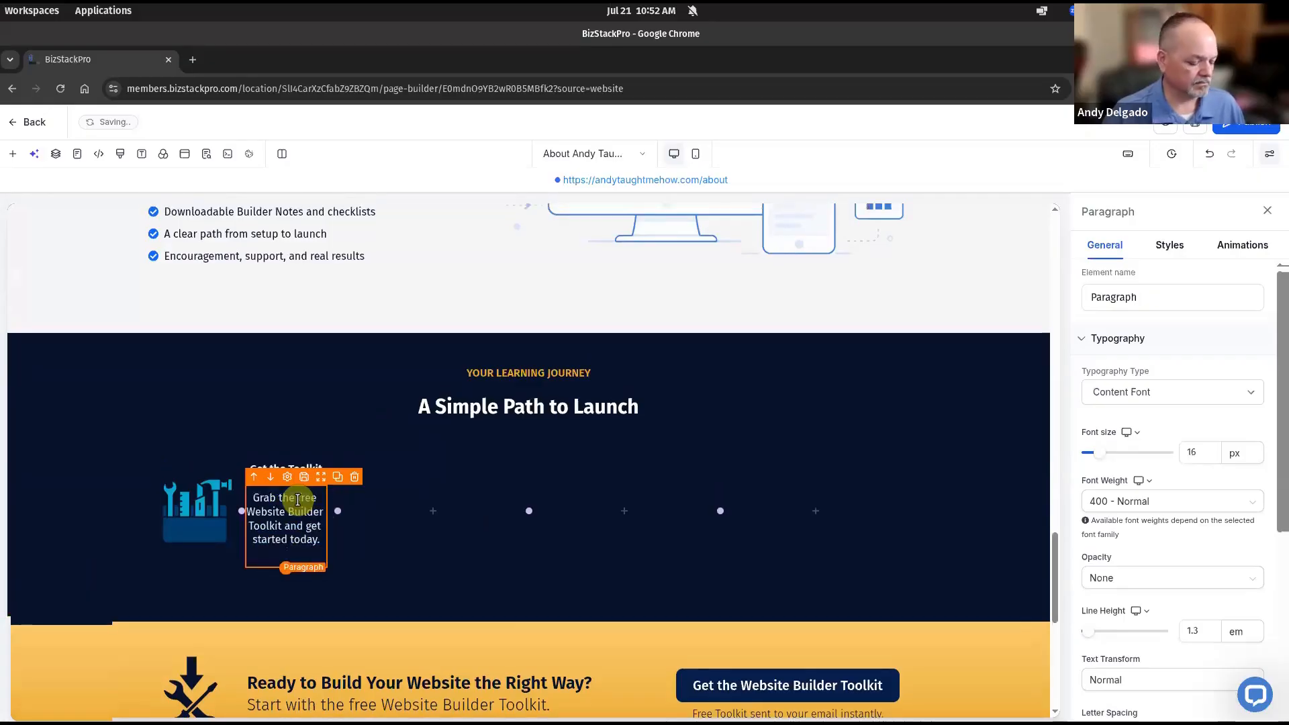
pyautogui.click(301, 469)
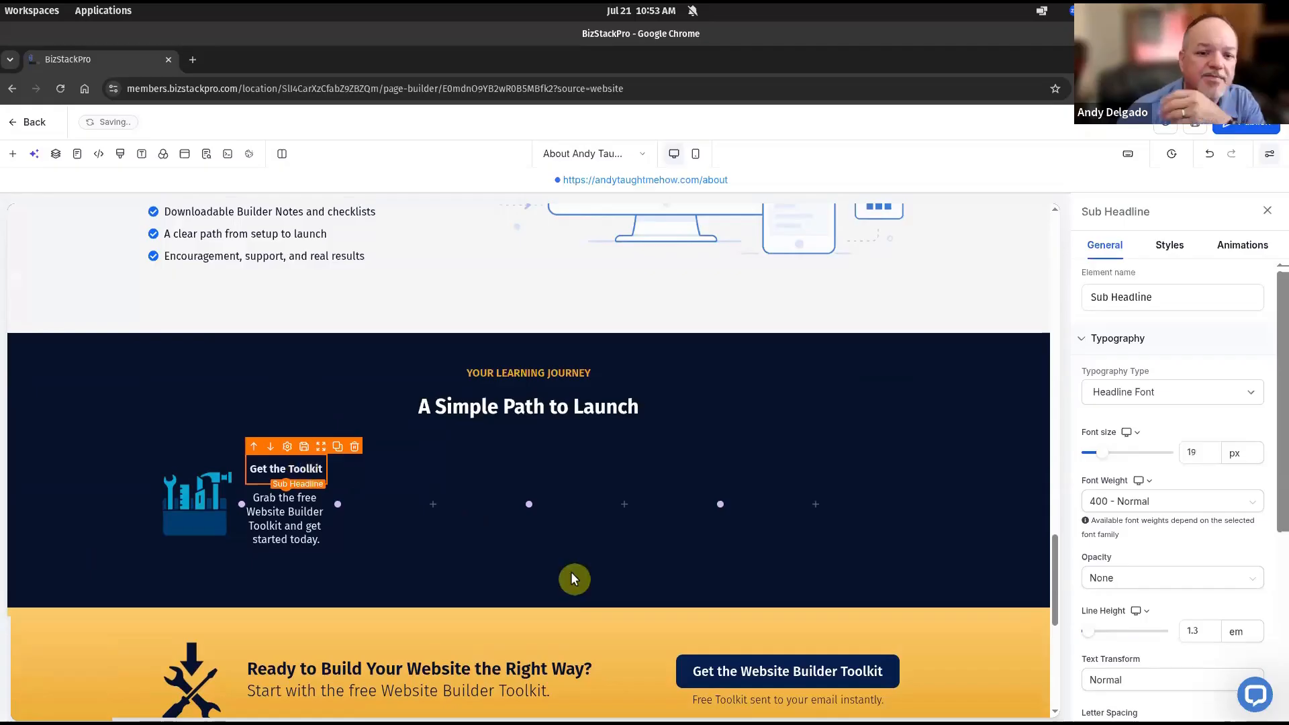
# Left-align the Get the Toolkit step description
pyautogui.click(1170, 246)
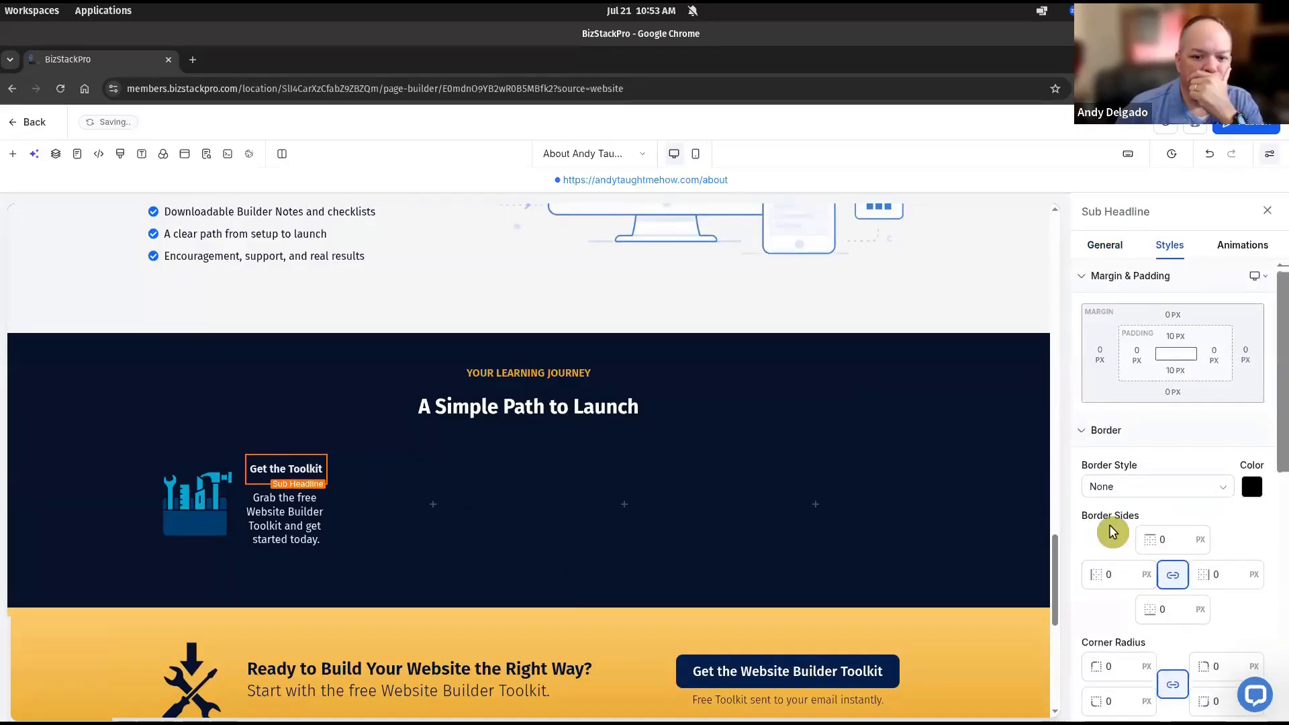
pyautogui.scroll(-3, 1112, 533)
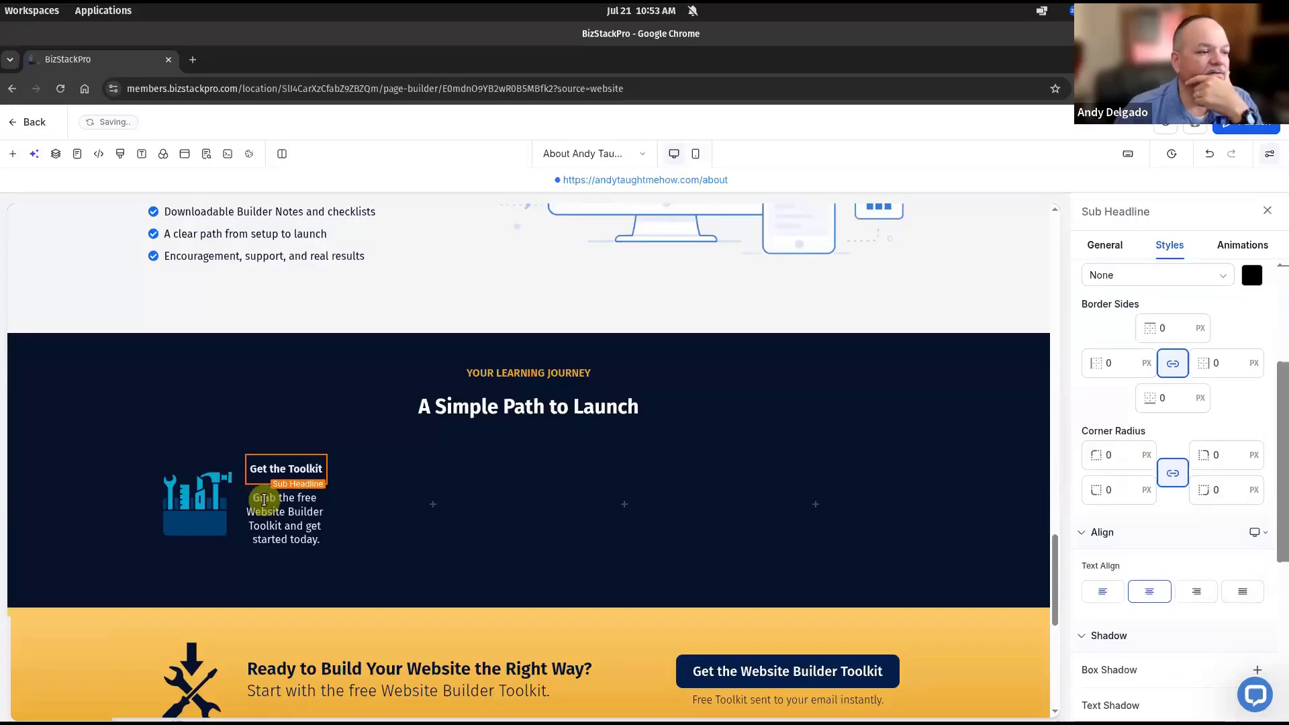
pyautogui.click(265, 500)
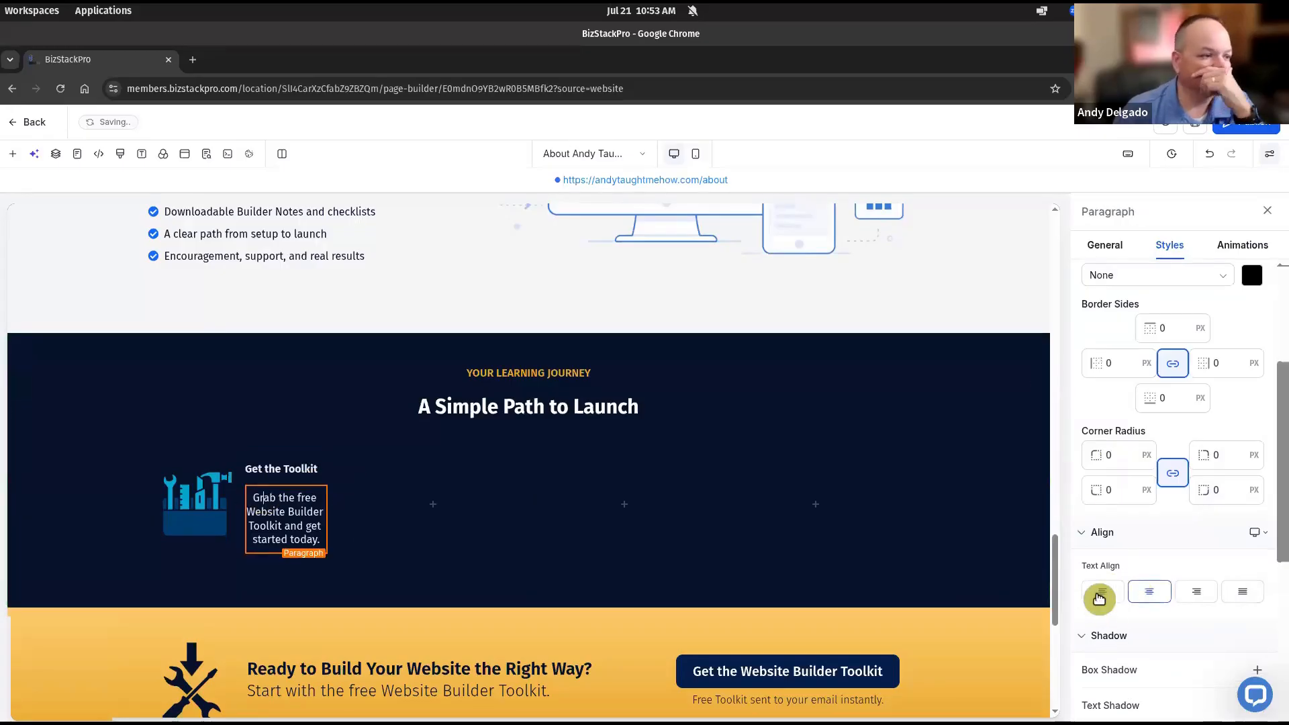
pyautogui.click(1100, 598)
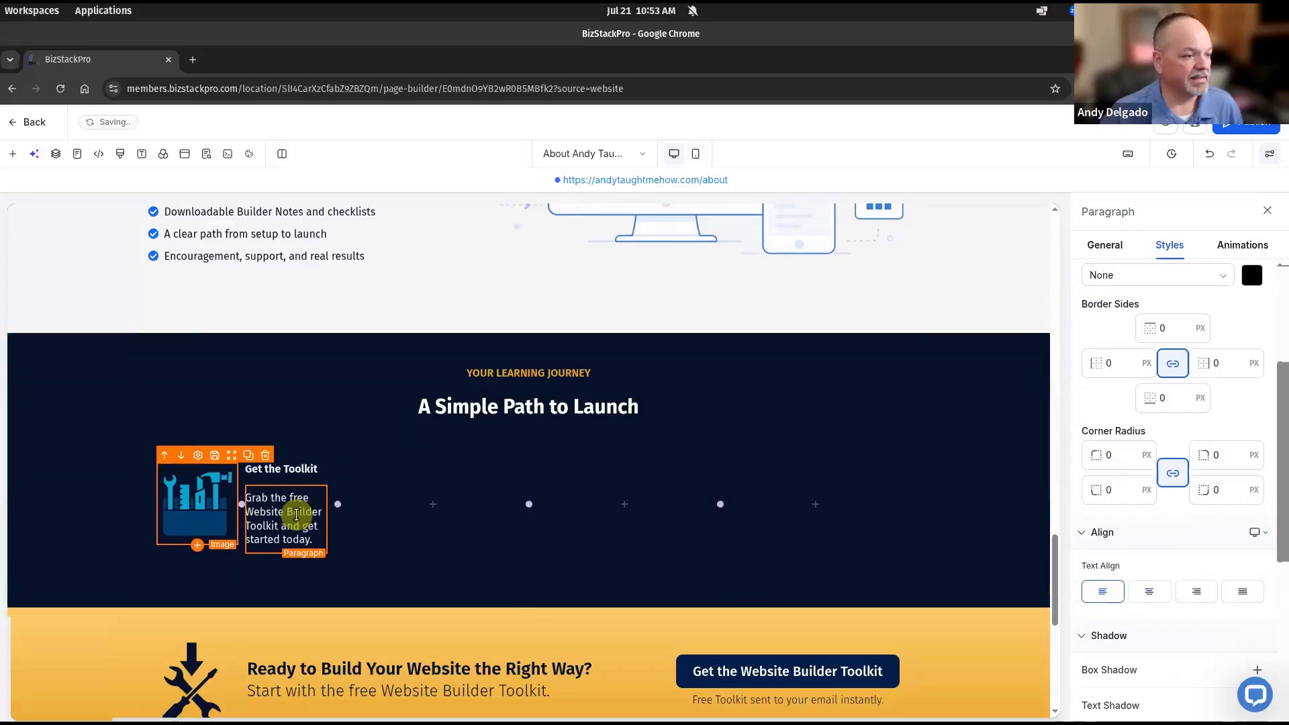
# Reduce the step description's font to a smaller preset size, around 12 px
pyautogui.tripleClick(296, 515)
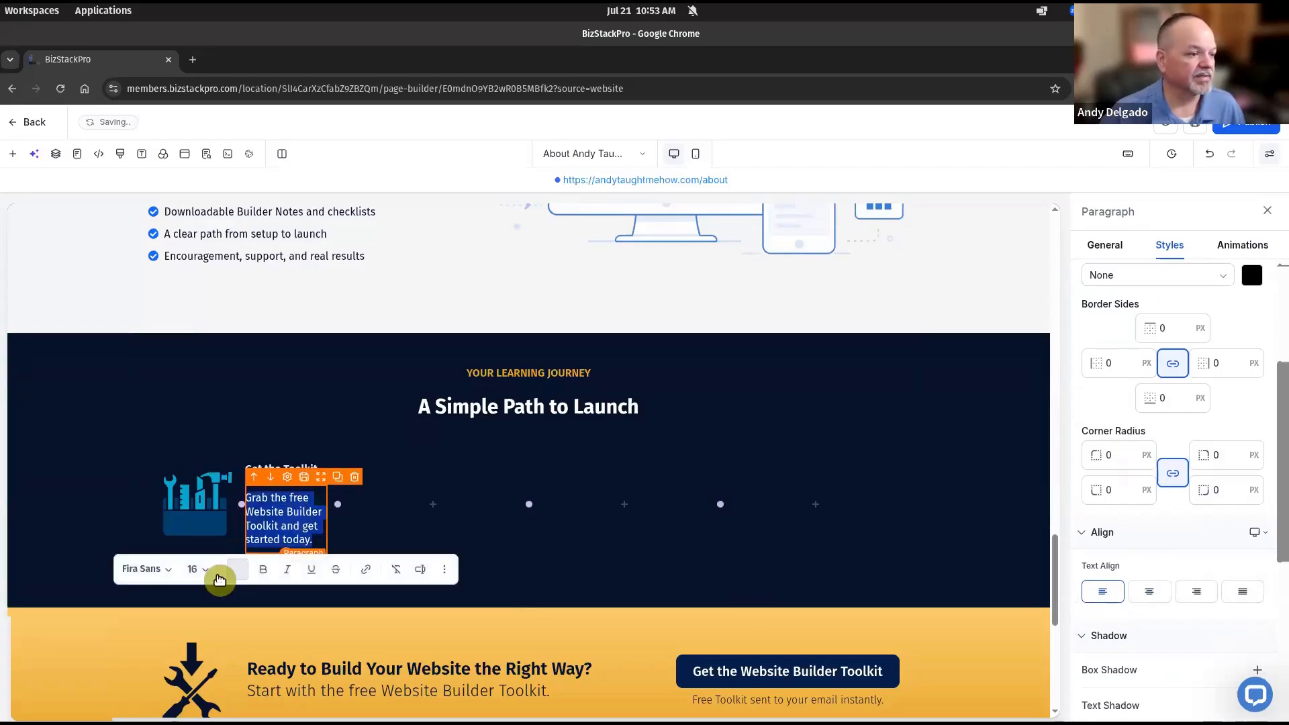
pyautogui.click(201, 570)
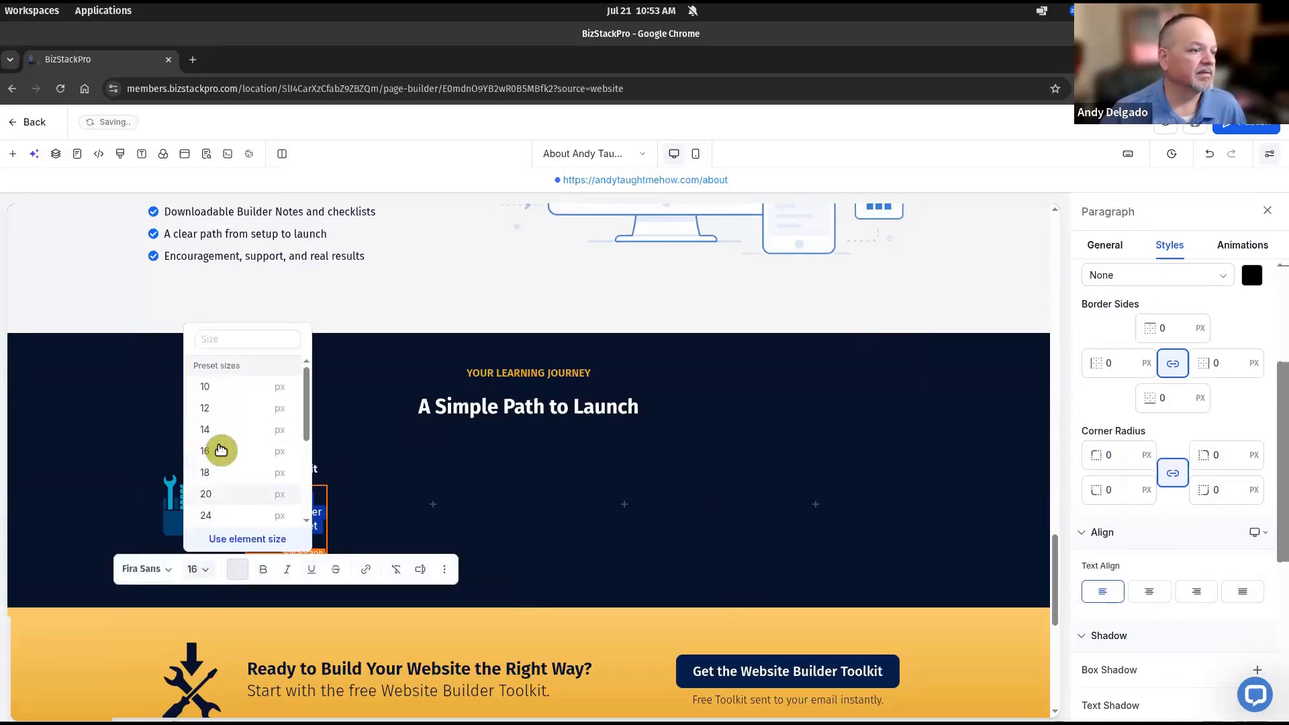
pyautogui.click(215, 409)
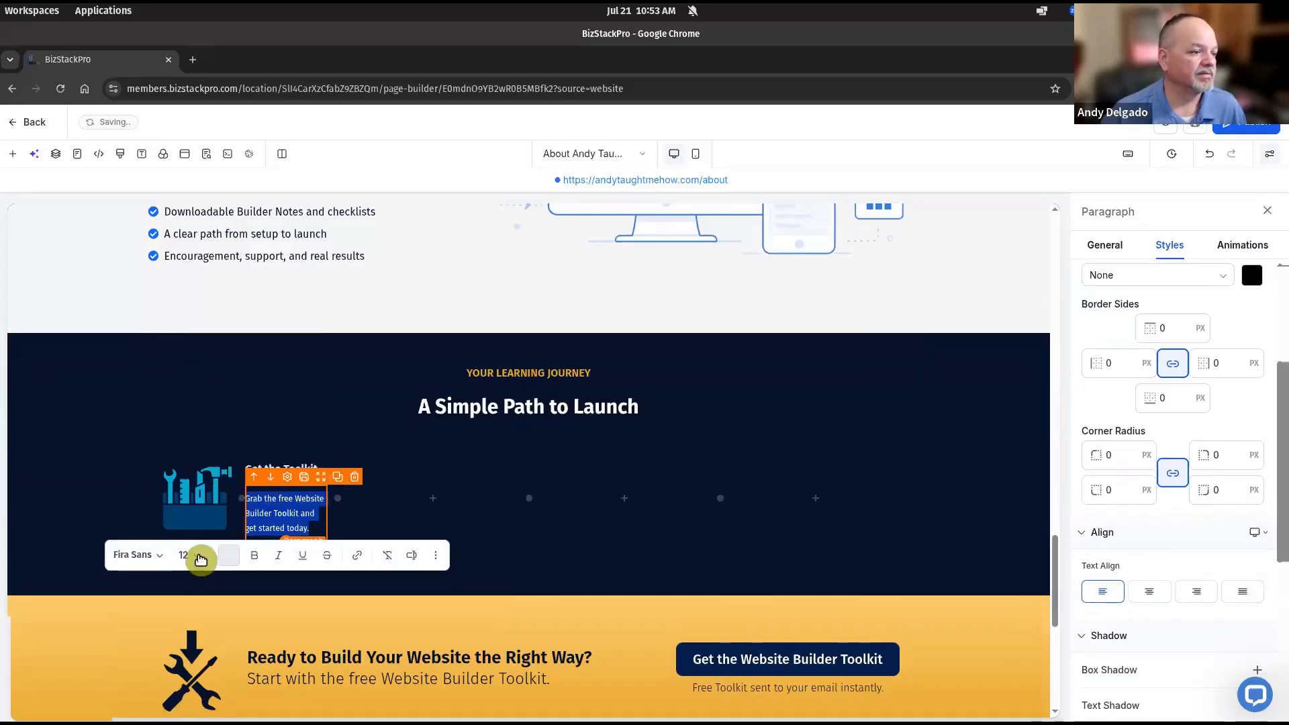
pyautogui.click(192, 557)
pyautogui.click(202, 416)
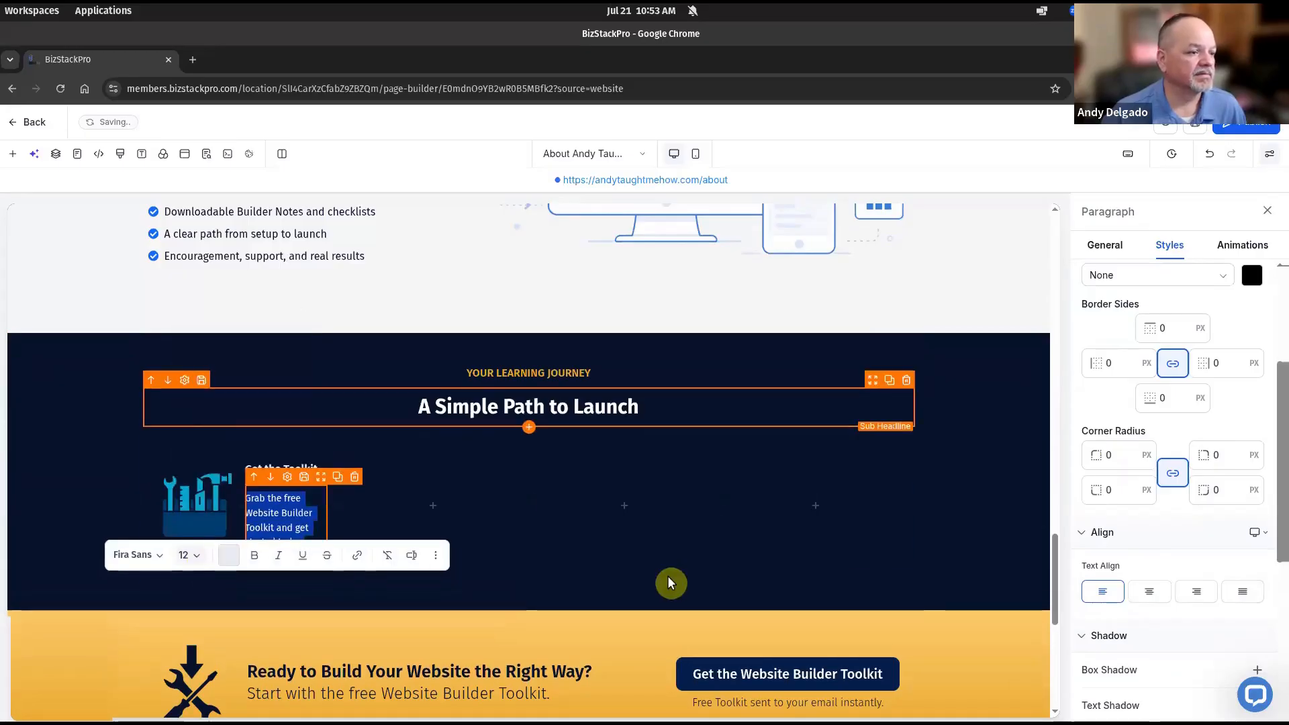
pyautogui.click(974, 498)
# Compare the finished first launch step against the mockup, then move the mockup aside
pyautogui.moveTo(1288, 216); pyautogui.dragTo(771, 247)
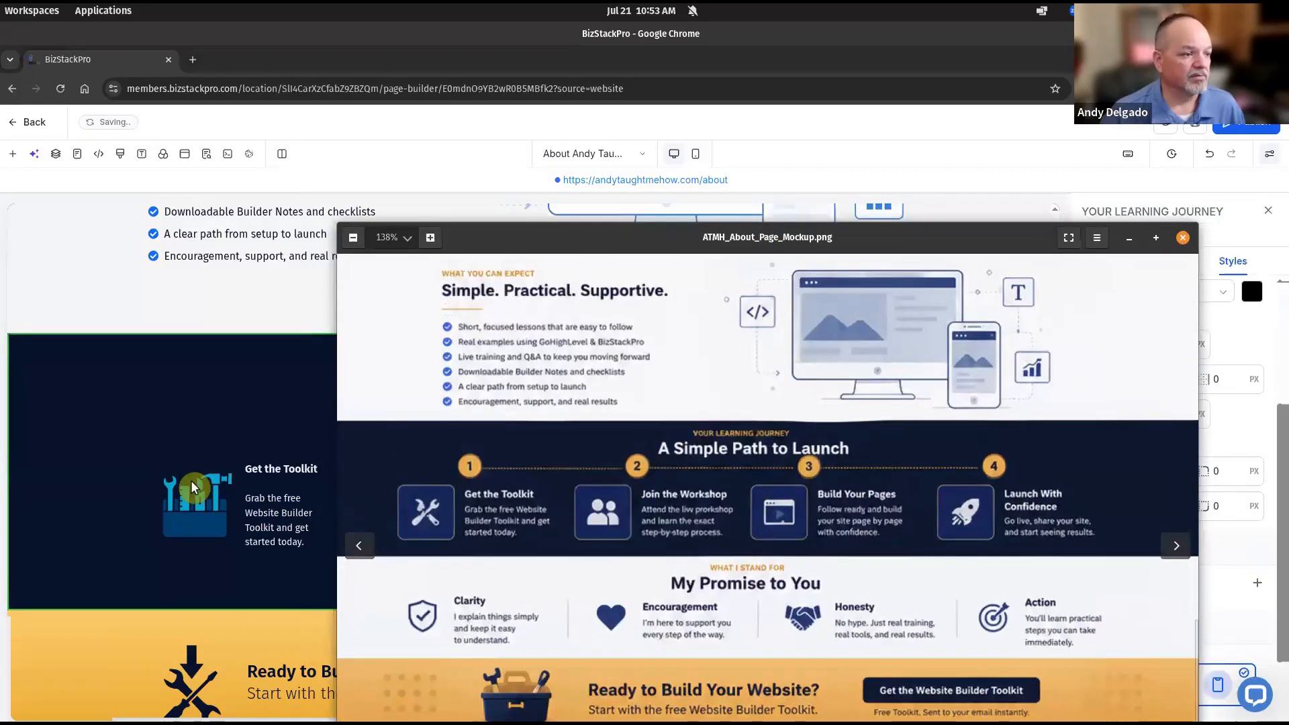
pyautogui.click(265, 489)
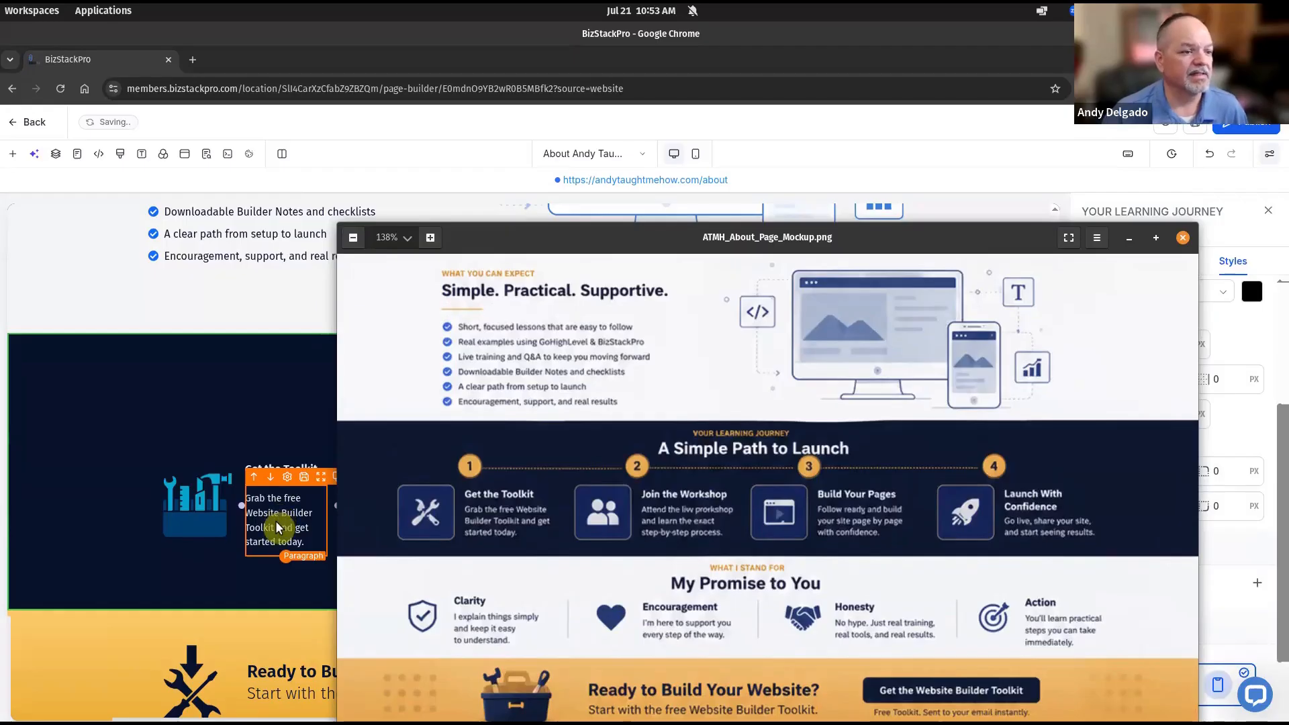
pyautogui.moveTo(654, 247); pyautogui.dragTo(877, 238)
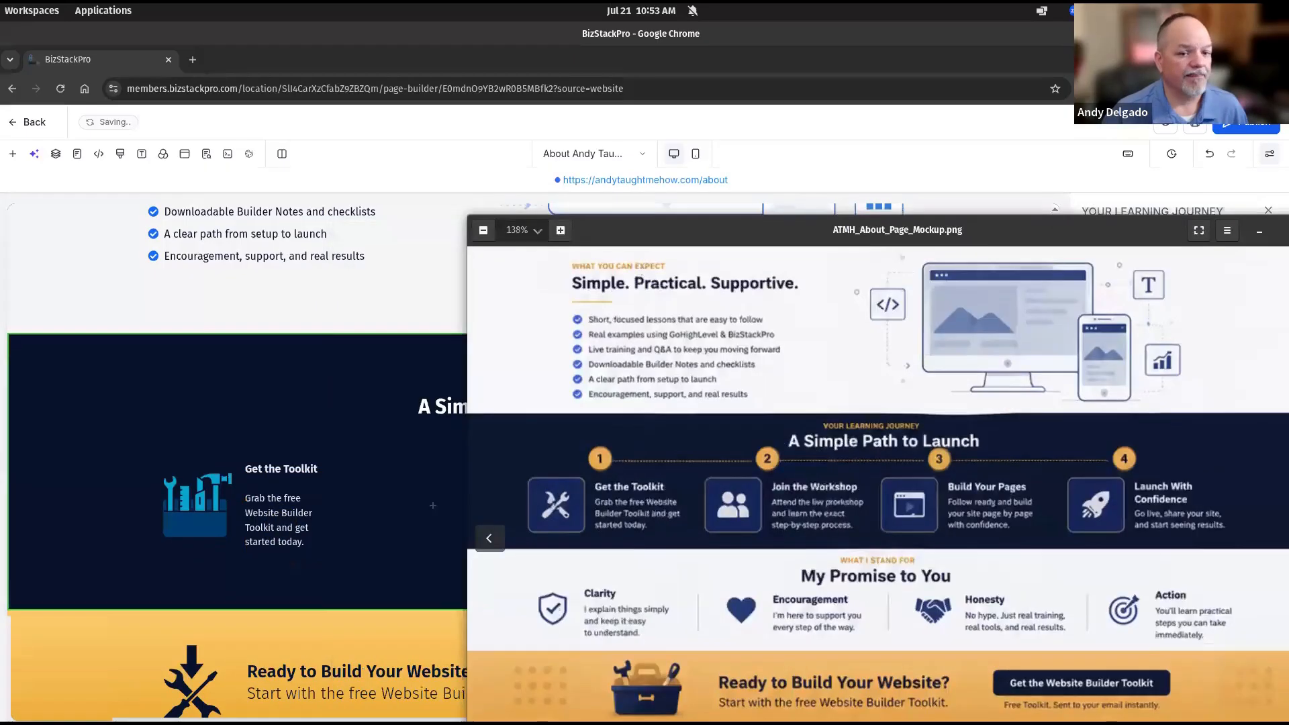
pyautogui.click(517, 566)
pyautogui.click(296, 542)
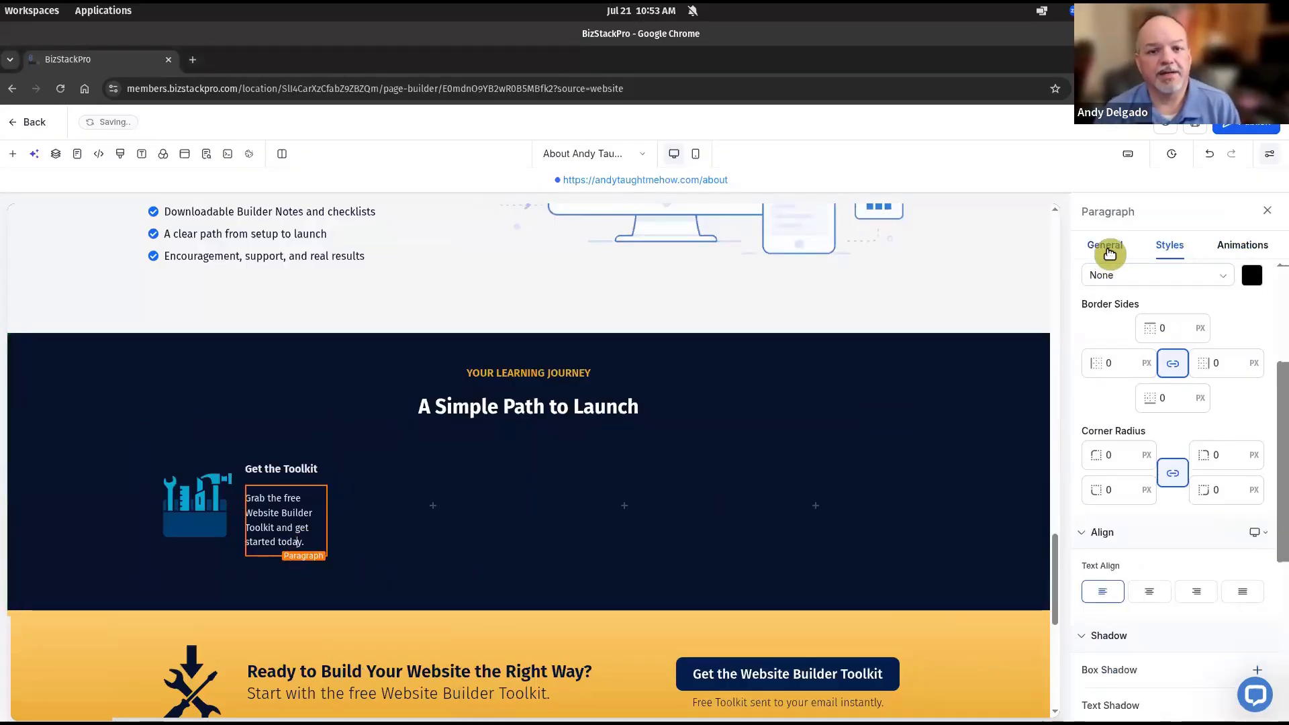
# Set the step paragraph's line height to 1.2
pyautogui.click(1105, 245)
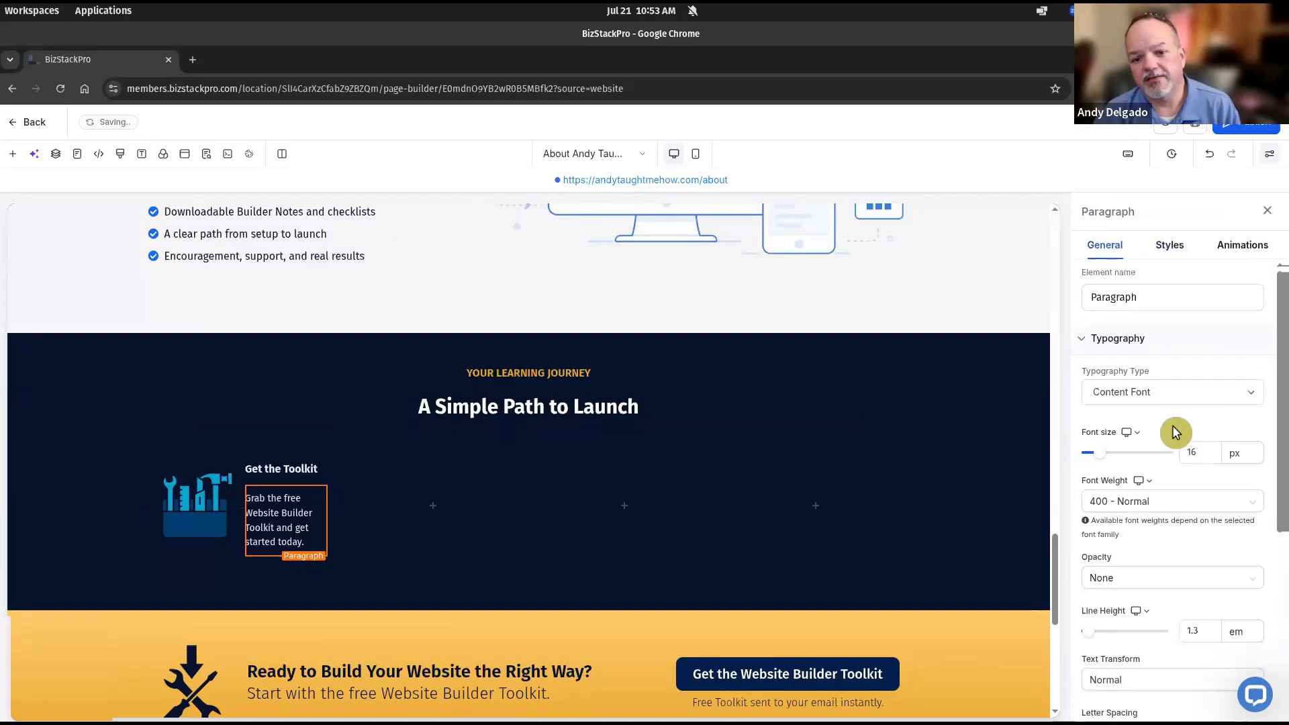
pyautogui.scroll(-1, 1182, 474)
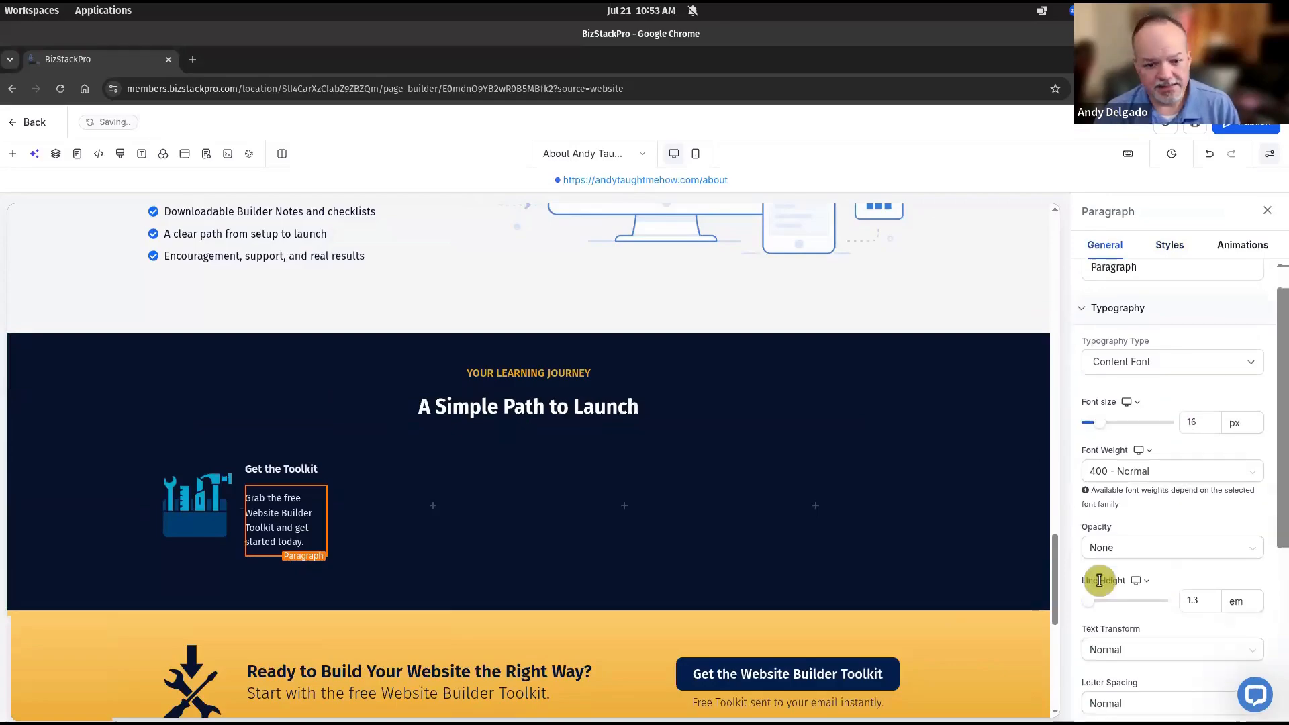
pyautogui.doubleClick(1211, 601)
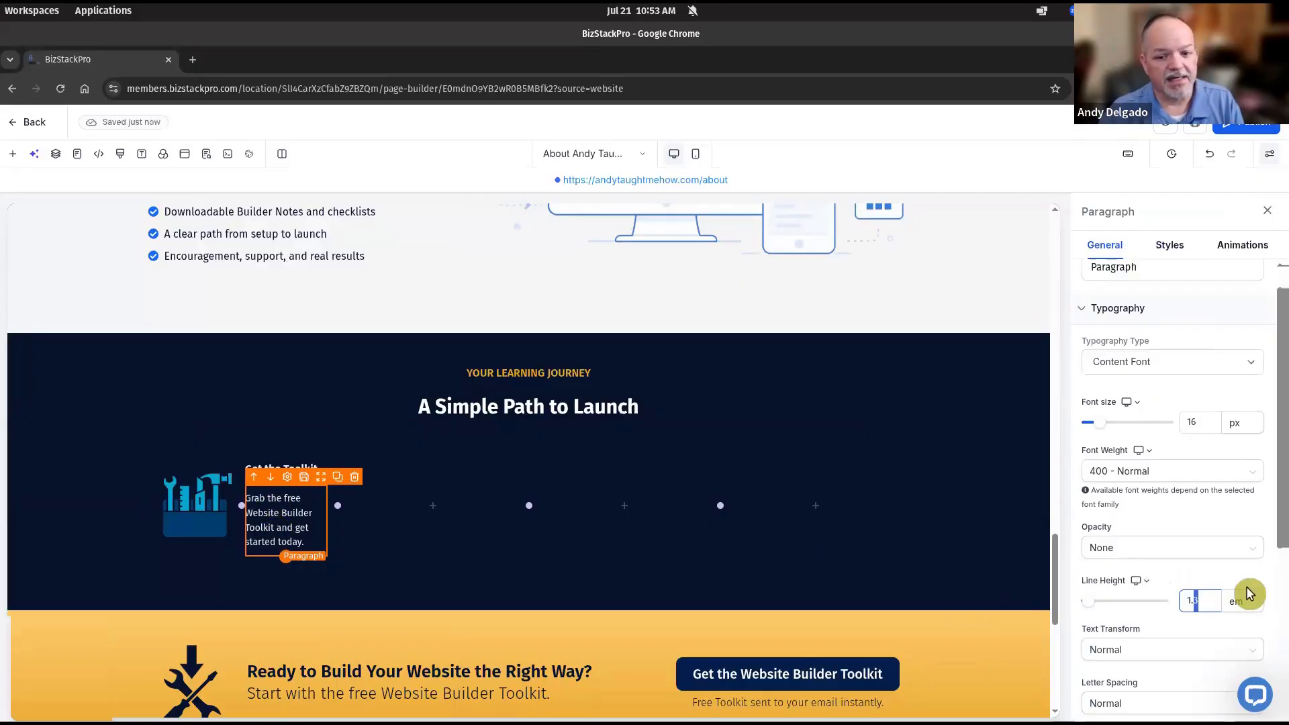
pyautogui.write('1.2')
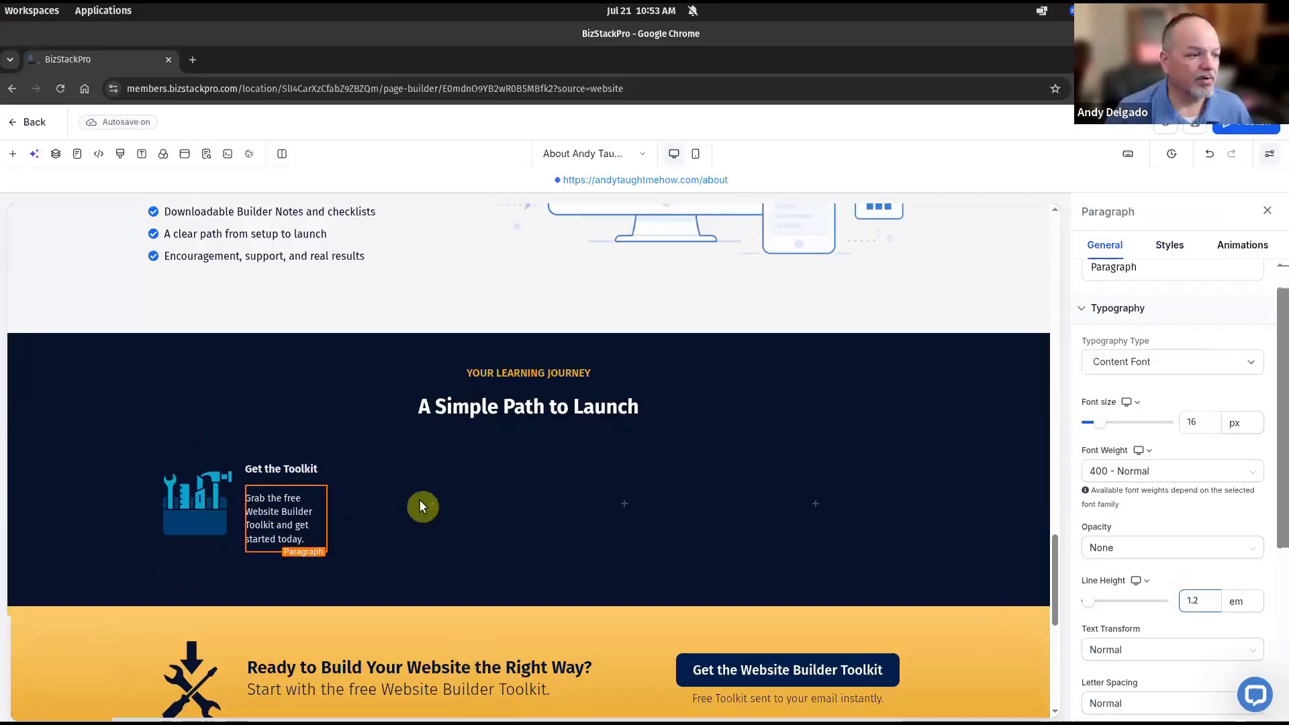
# Adjust the toolkit icon image, then bring the mockup window up for comparison
pyautogui.click(209, 509)
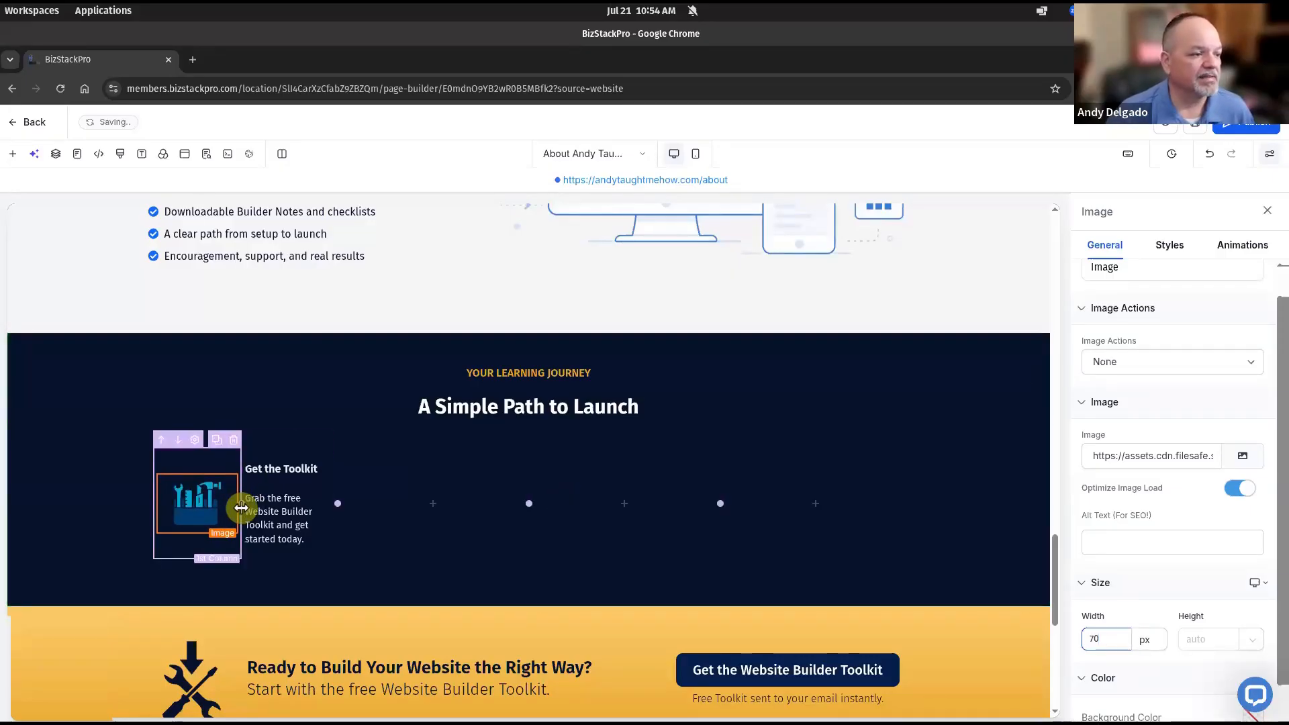
pyautogui.moveTo(248, 508); pyautogui.dragTo(216, 505)
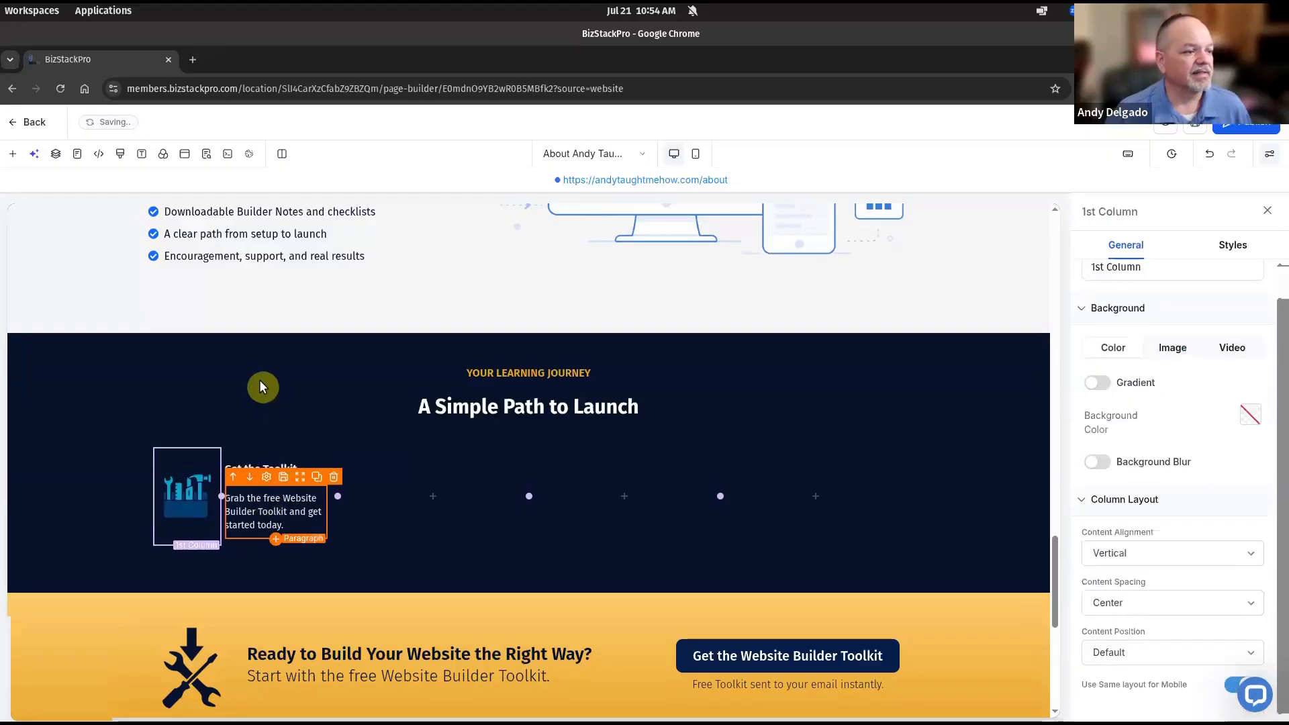
pyautogui.click(69, 371)
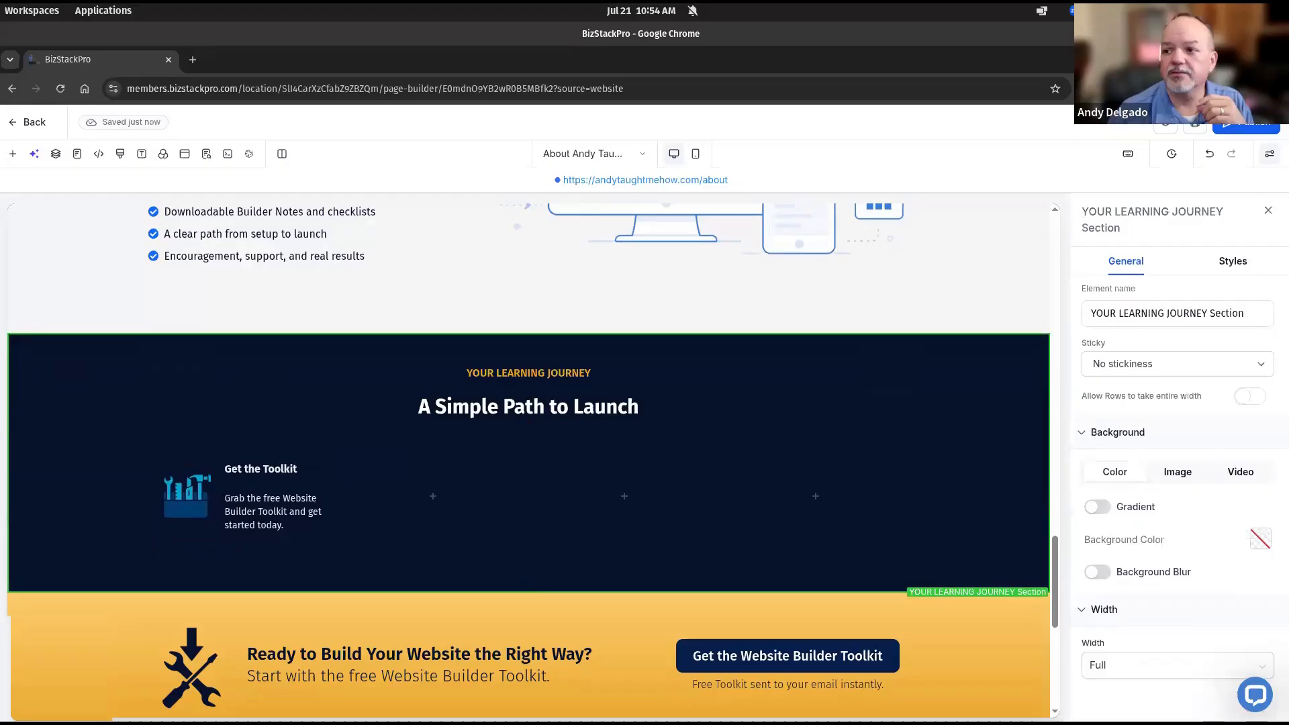
pyautogui.moveTo(1084, 203); pyautogui.dragTo(760, 200)
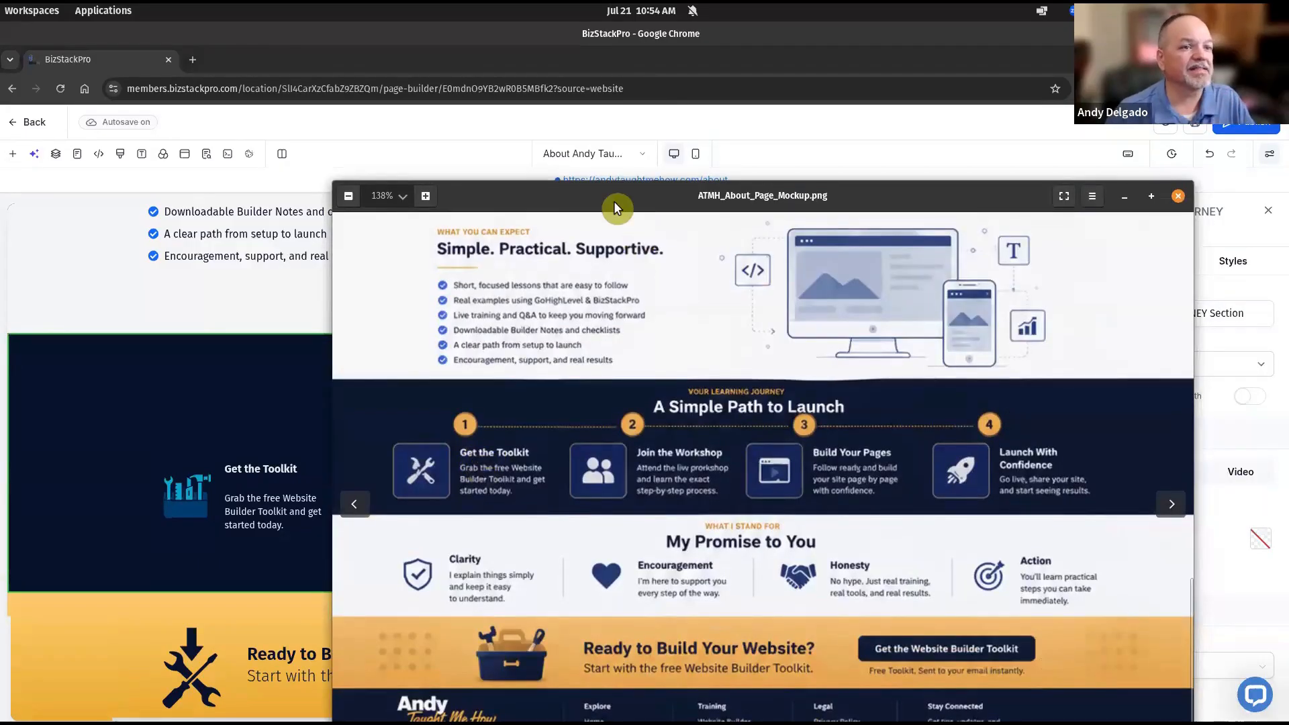
pyautogui.moveTo(977, 197); pyautogui.dragTo(1288, 221)
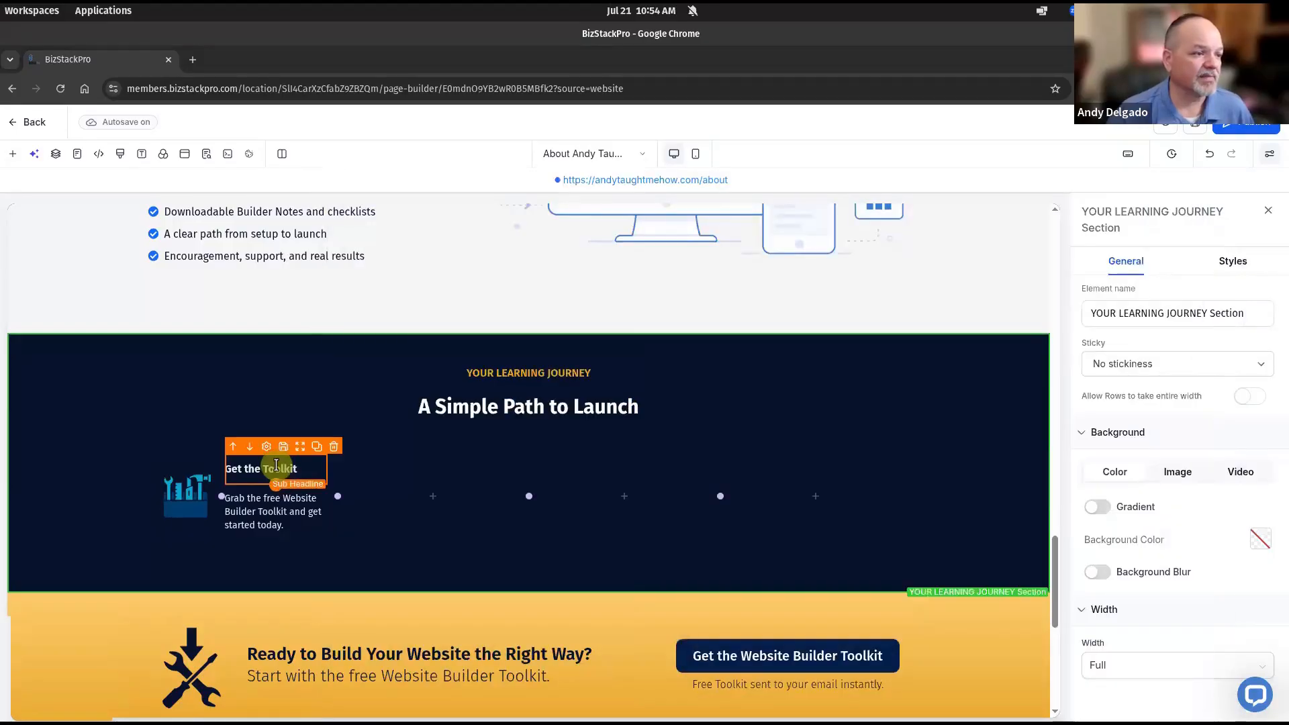
# Remove the bottom padding from the Get the Toolkit heading
pyautogui.click(276, 465)
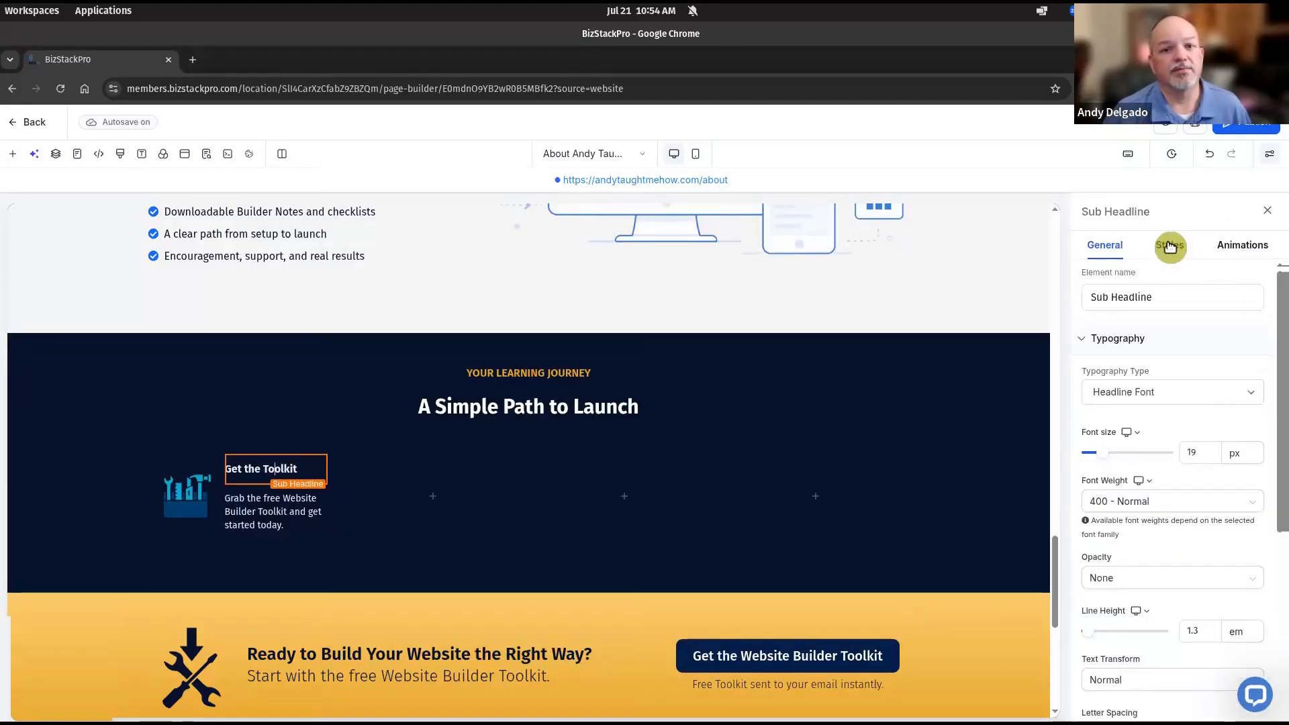
pyautogui.click(1169, 246)
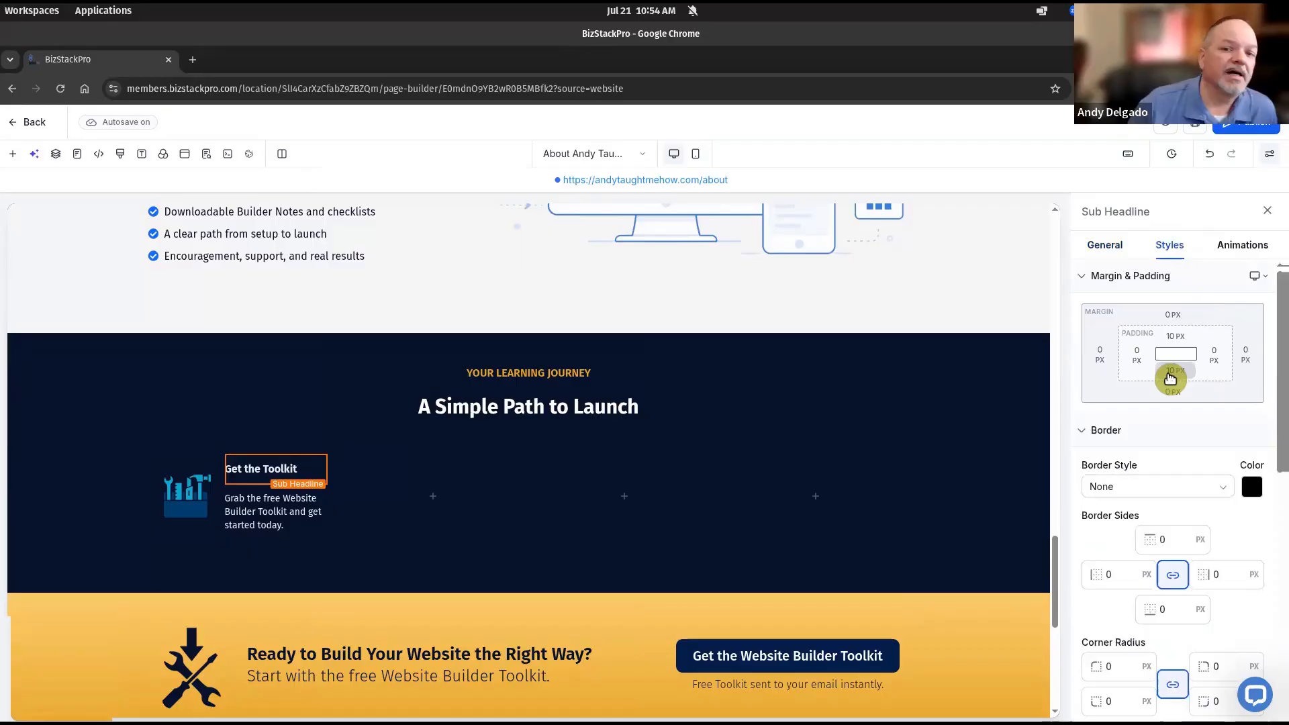
pyautogui.click(1172, 371)
pyautogui.click(1099, 434)
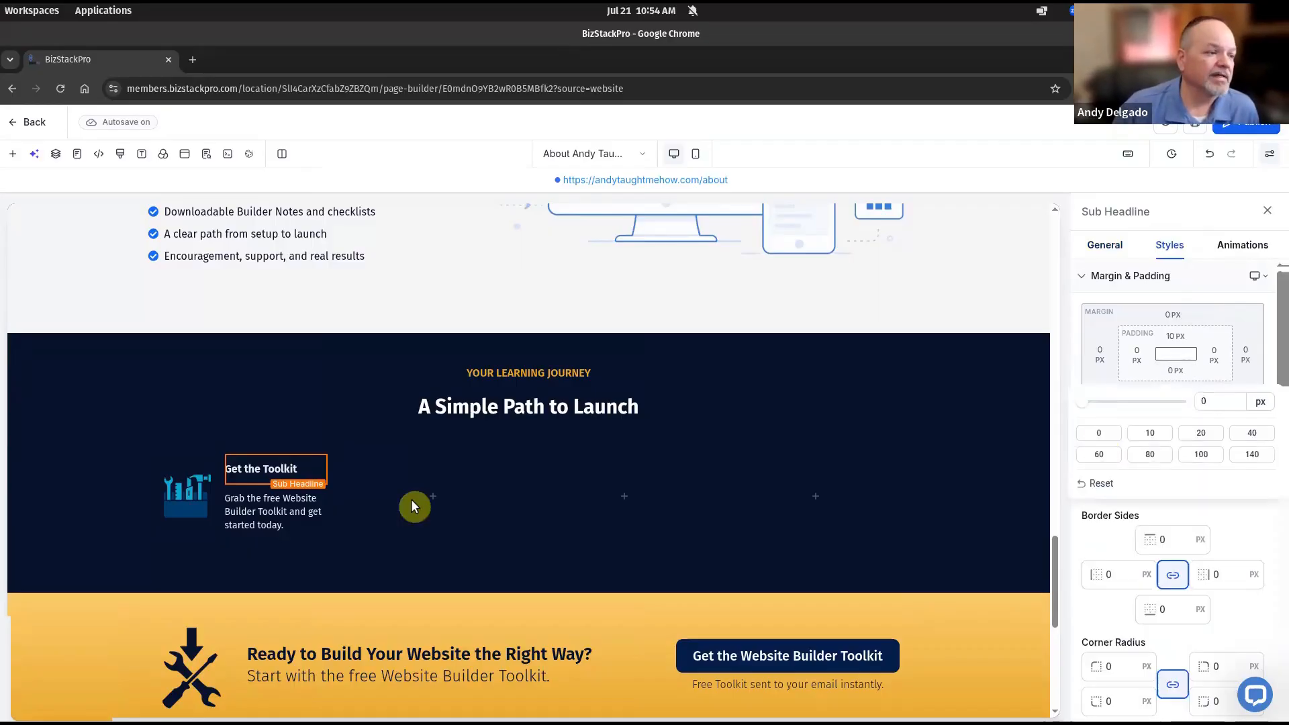
# Set the step paragraph's top padding to 0 and place the mockup beside the page
pyautogui.click(243, 502)
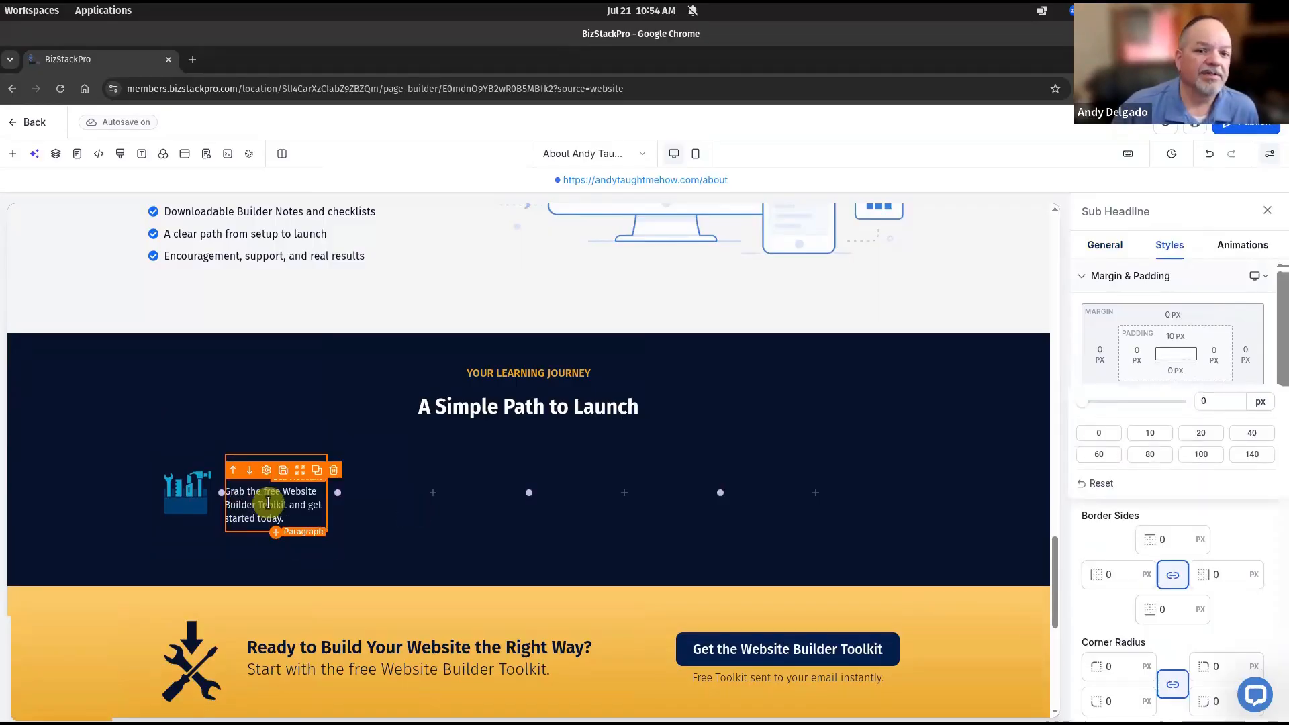
pyautogui.click(268, 503)
pyautogui.click(1176, 337)
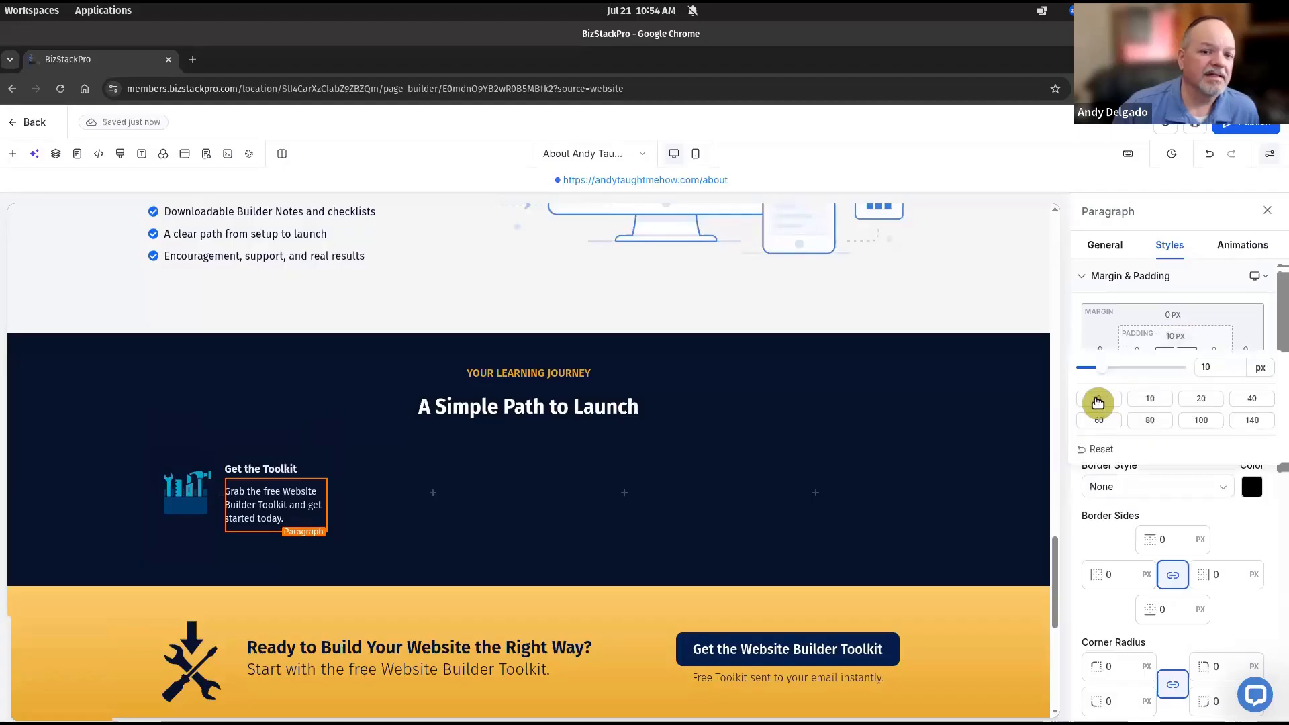
pyautogui.click(1099, 402)
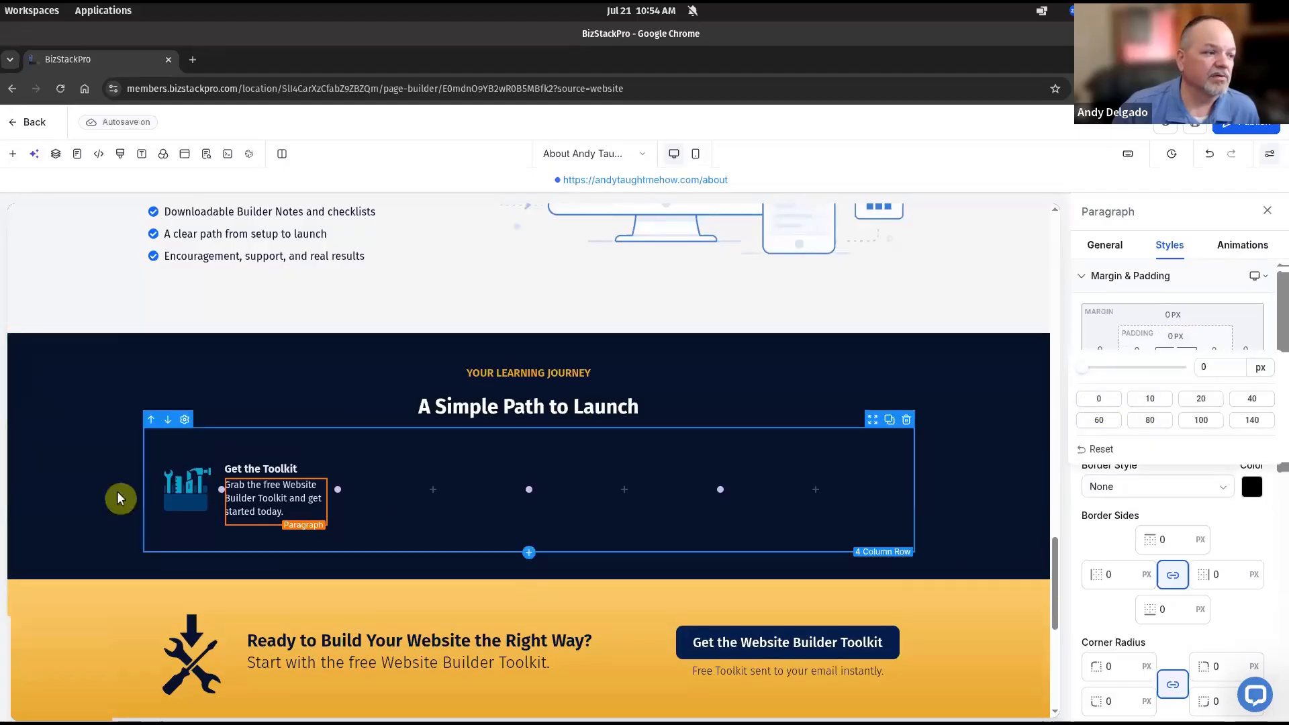
pyautogui.click(106, 390)
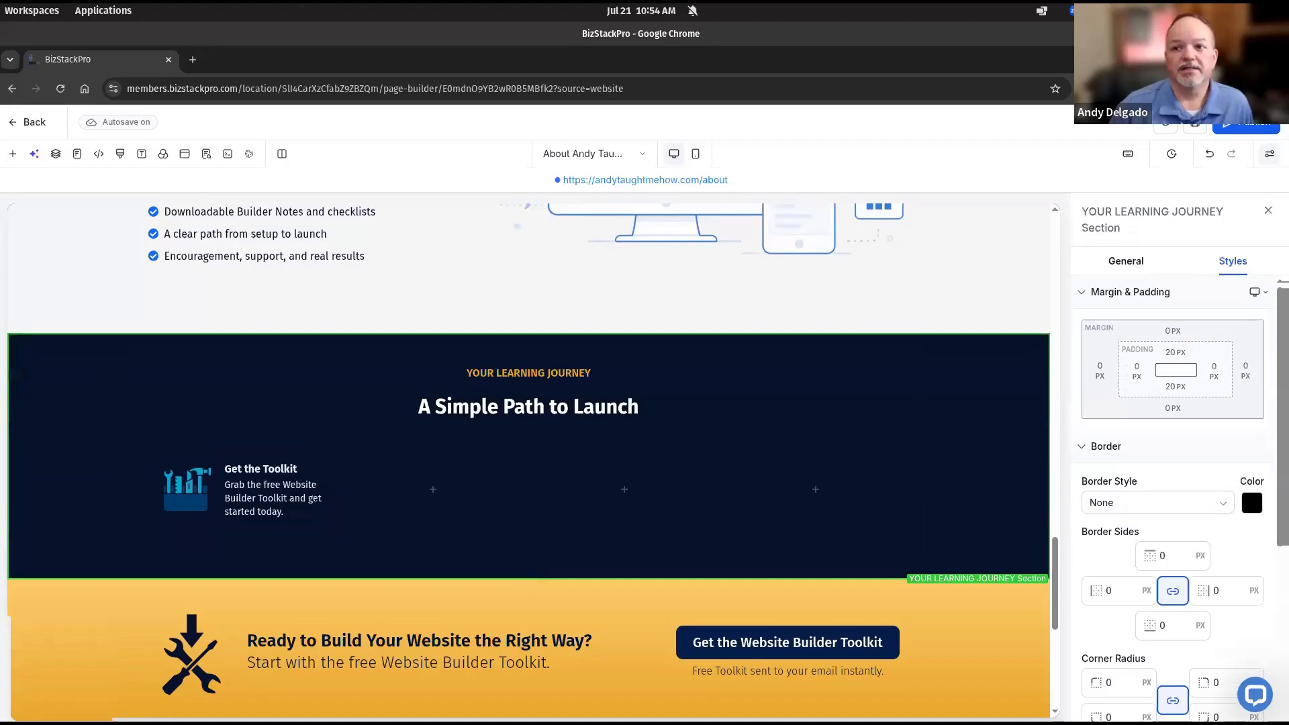
pyautogui.moveTo(776, 225); pyautogui.dragTo(680, 225)
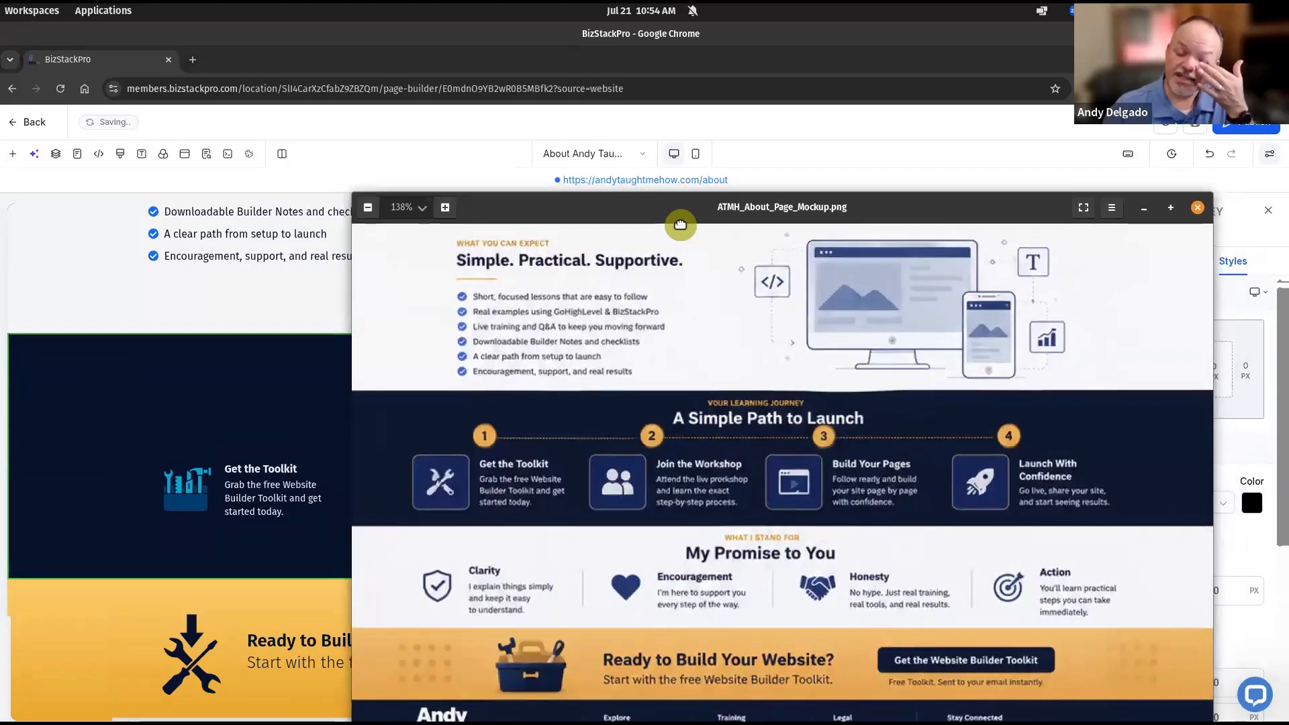
# Check the toolkit icon and its column against the mockup, then dismiss the mockup window
pyautogui.click(188, 472)
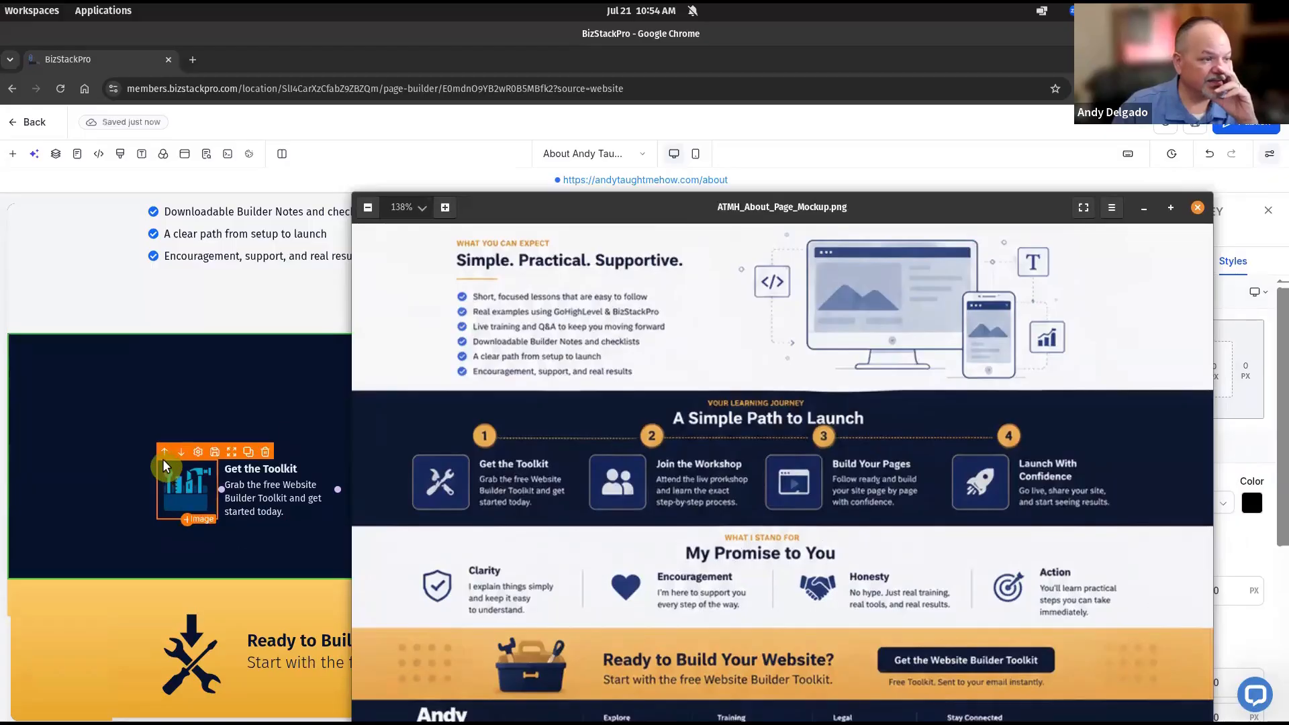
pyautogui.click(171, 530)
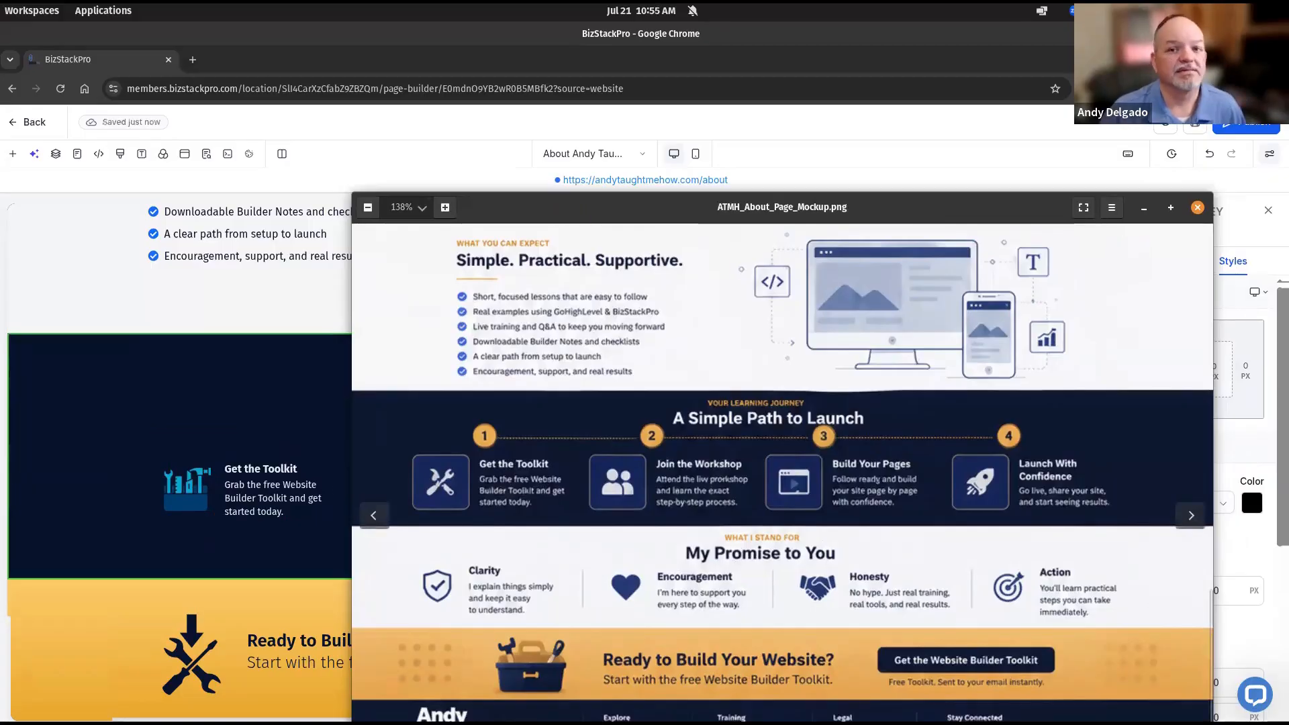
pyautogui.hotkey('alt', 'Tab')
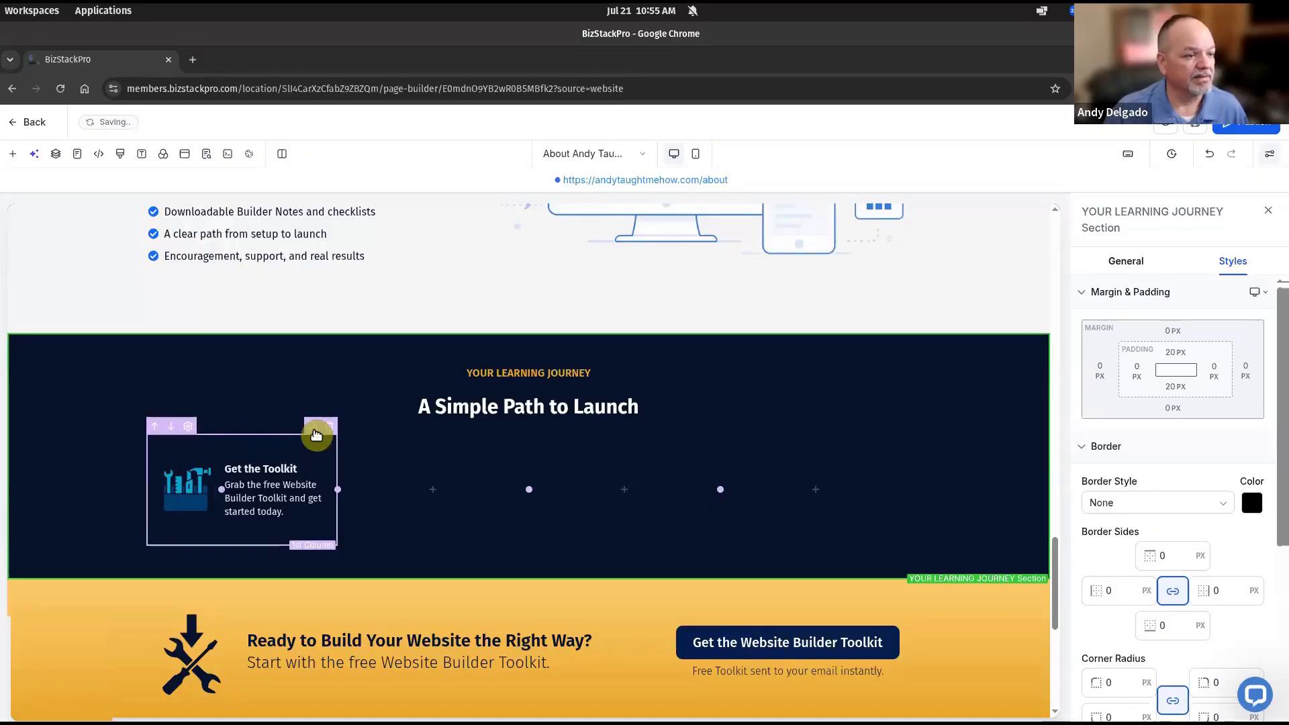
# Duplicate the Get the Toolkit column and delete the empty extra column
pyautogui.click(314, 429)
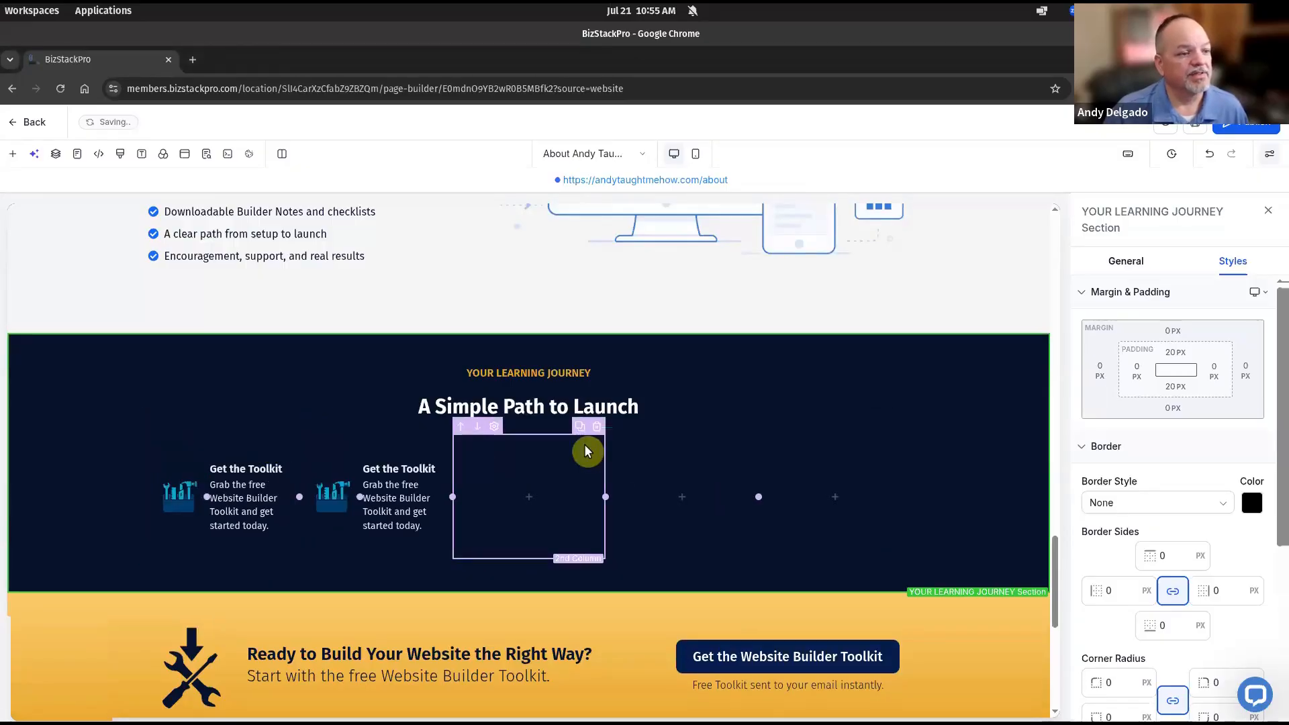
pyautogui.click(598, 429)
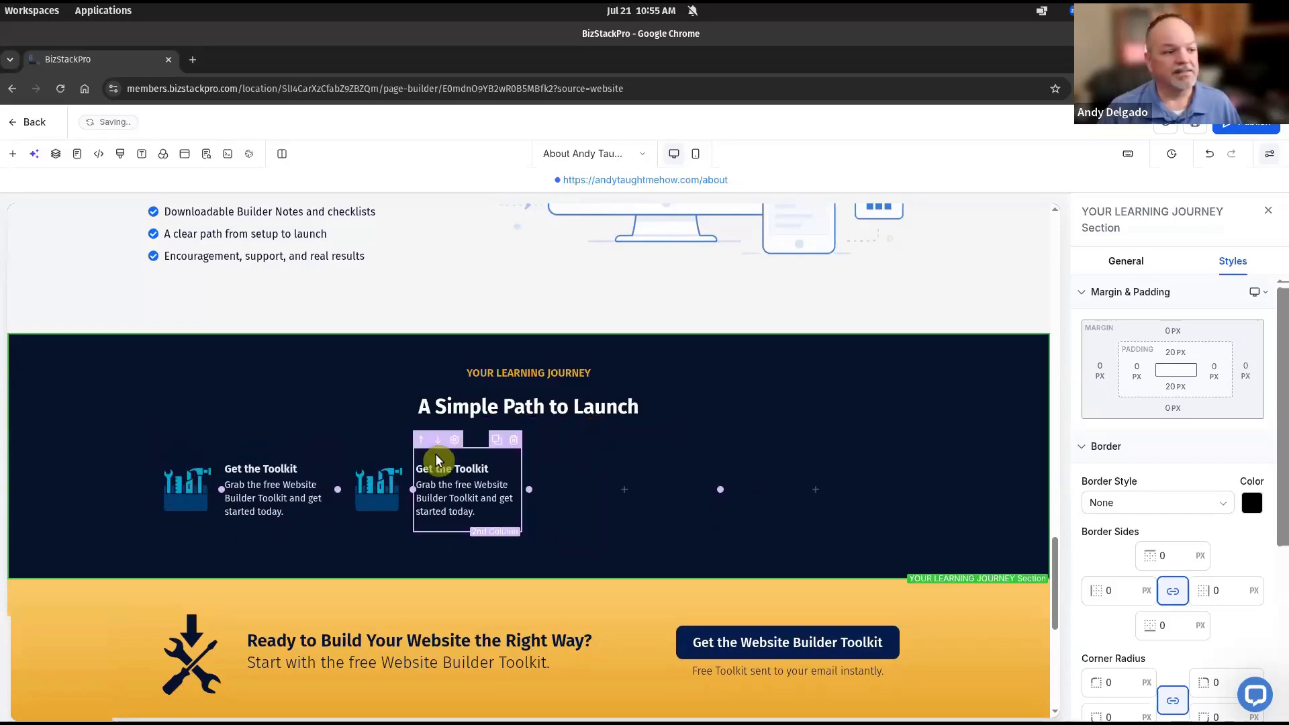
pyautogui.click(371, 485)
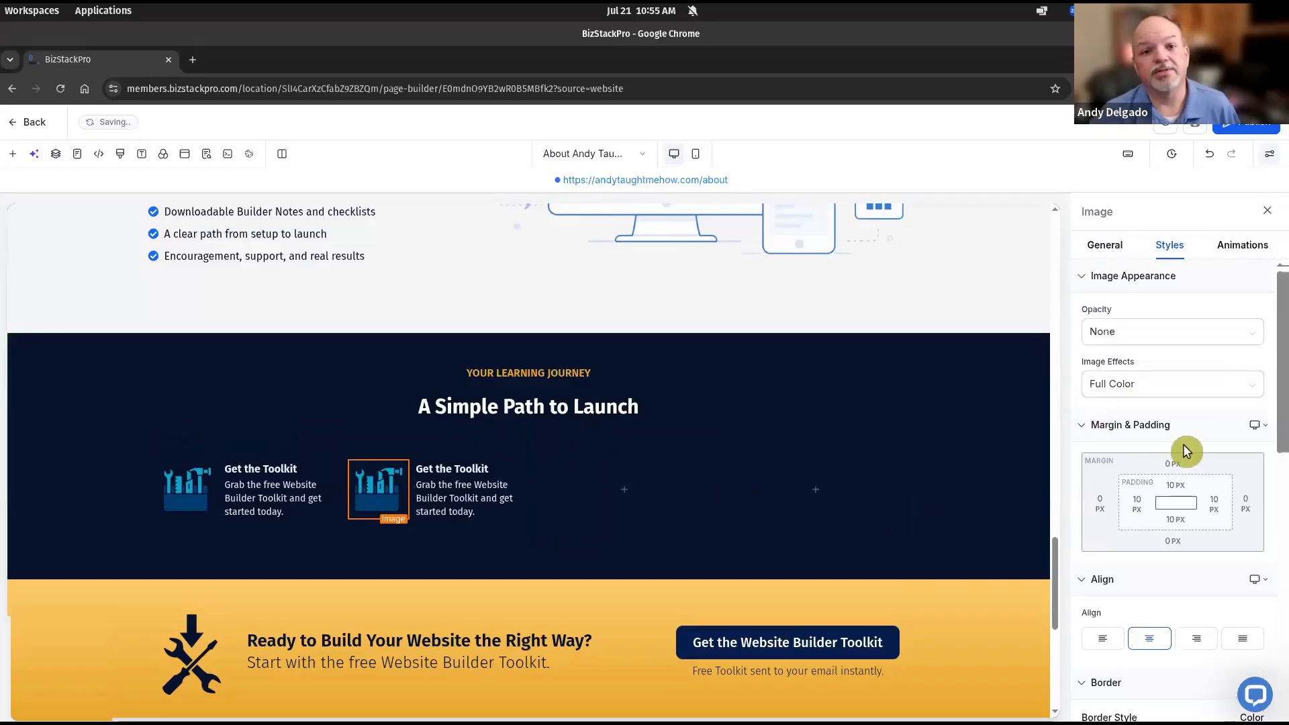
pyautogui.click(1090, 243)
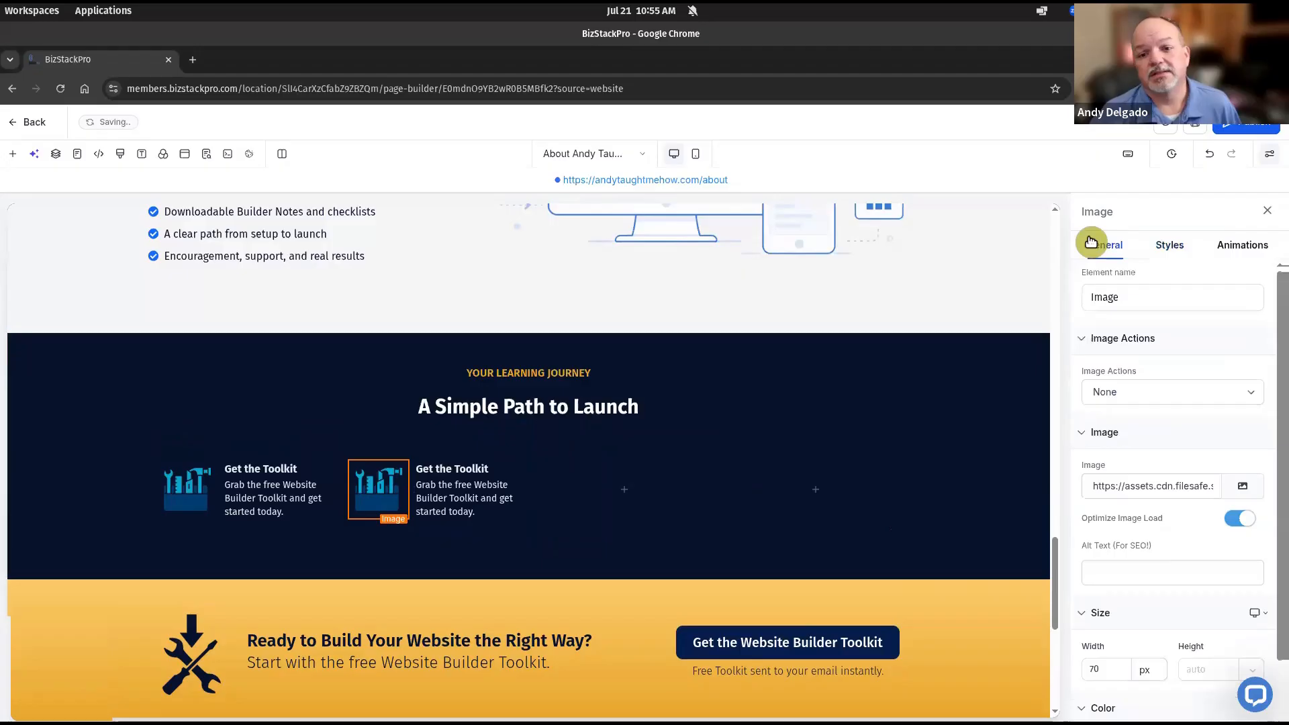
# Give the first toolkit image the alt text 'Toolkit'
pyautogui.click(213, 492)
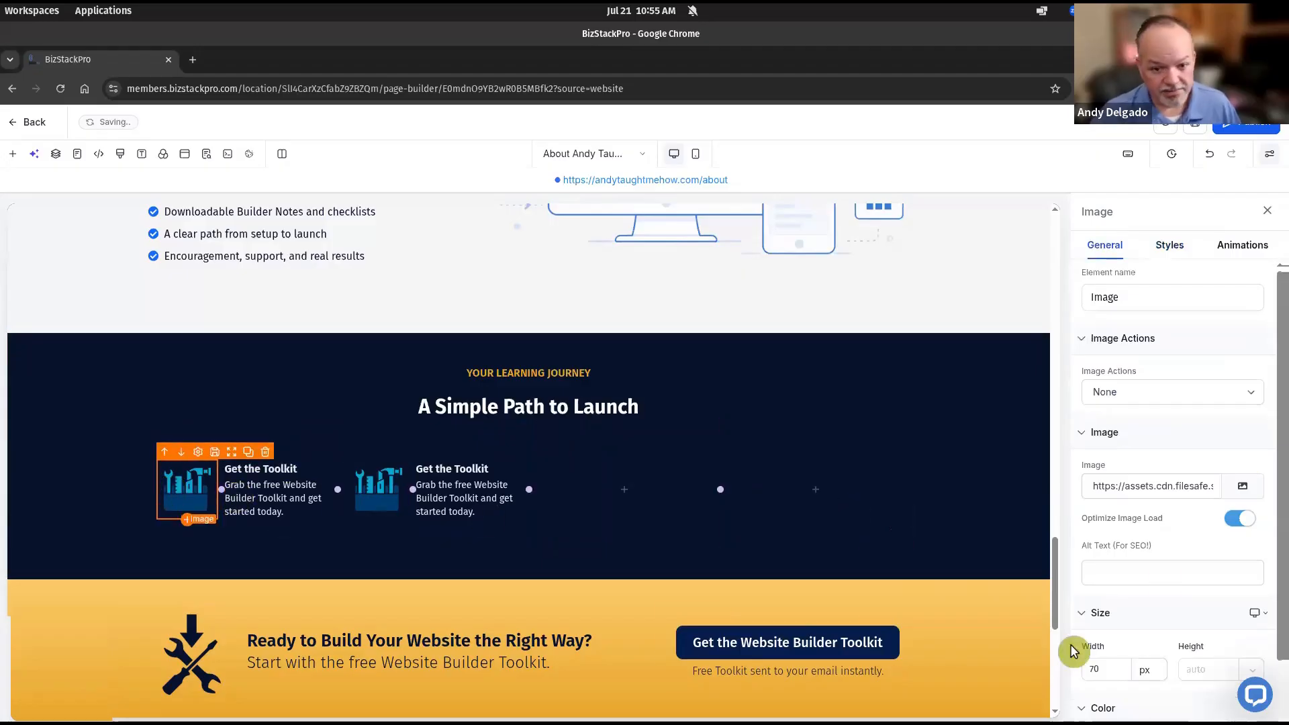
pyautogui.click(1166, 578)
pyautogui.write('tOOLKIT')
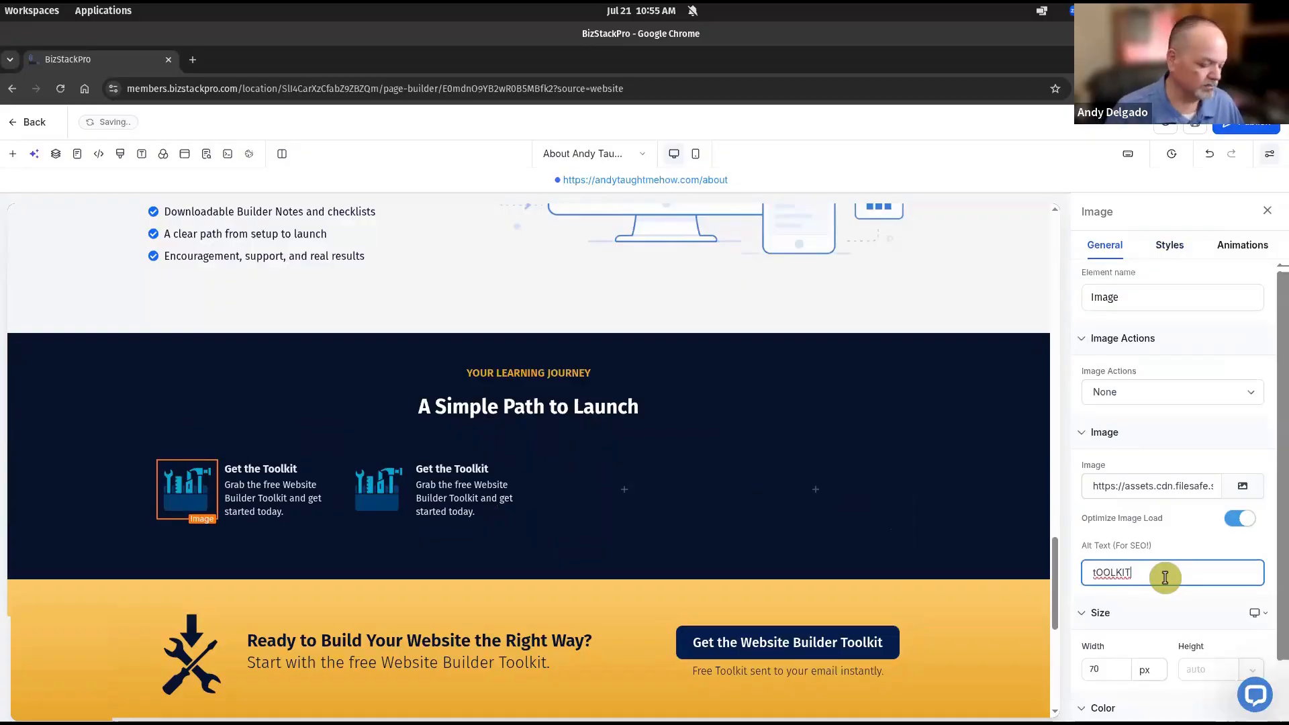
pyautogui.press('BackSpace')
pyautogui.press('BackSpace')
pyautogui.write('Toolkit')
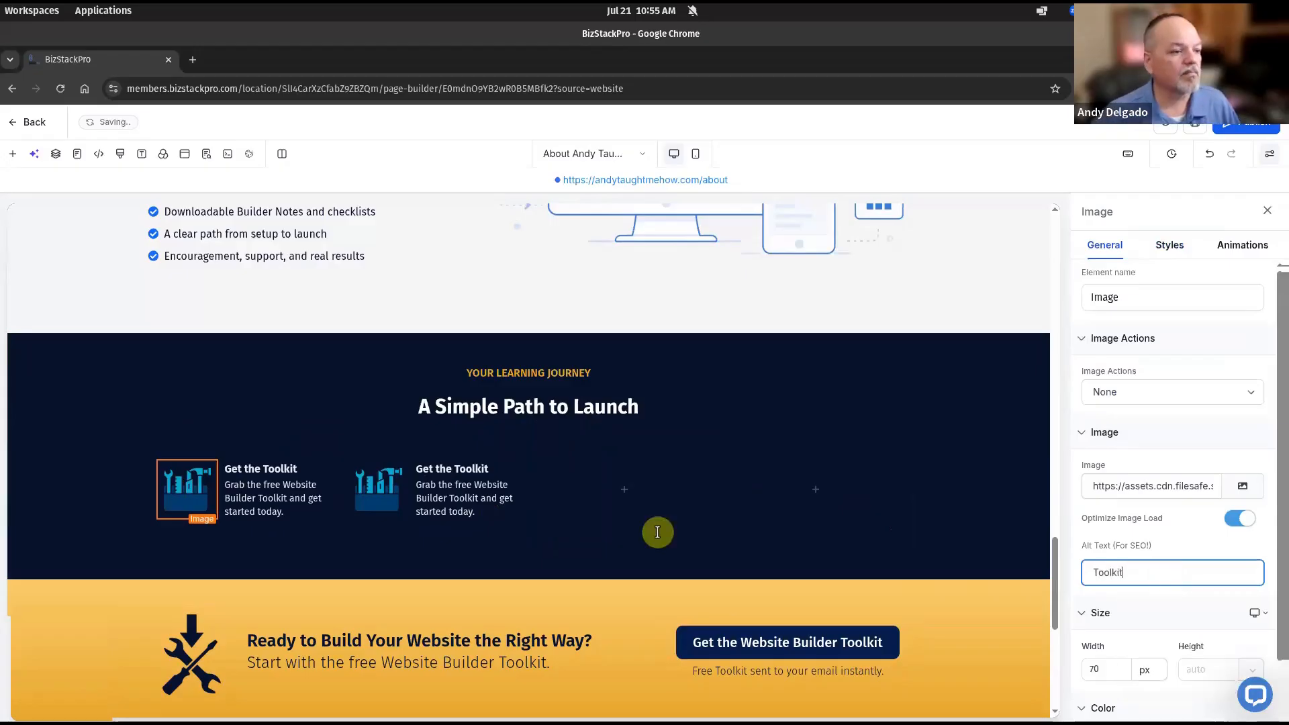
# Replace the second column's image with the blue live workshop icon from About Page Icons
pyautogui.click(366, 499)
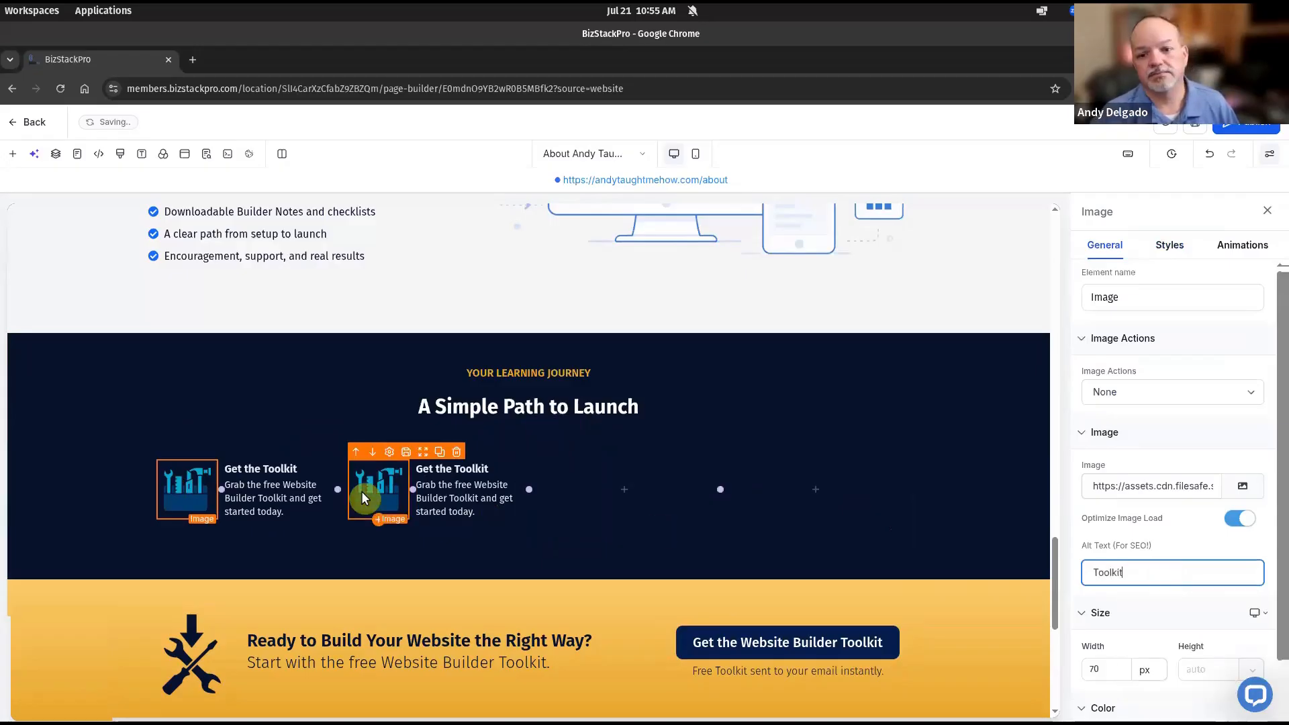
pyautogui.click(1242, 496)
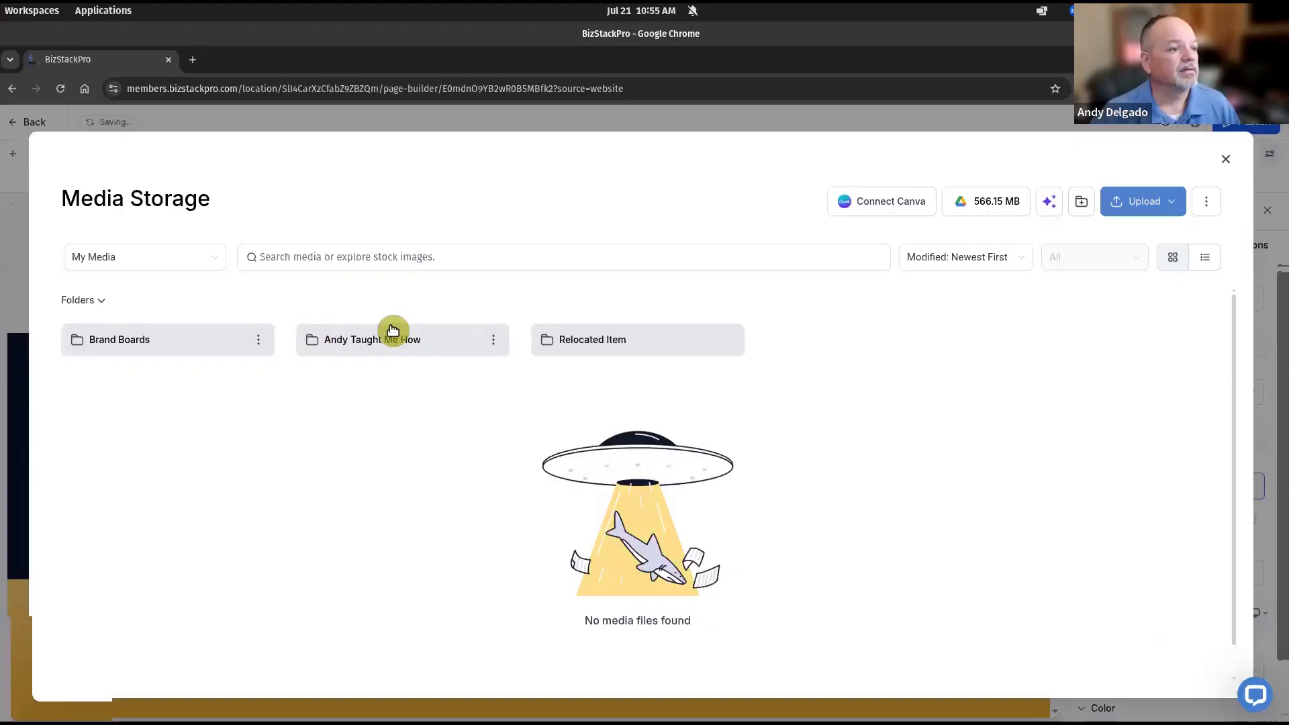
pyautogui.click(392, 339)
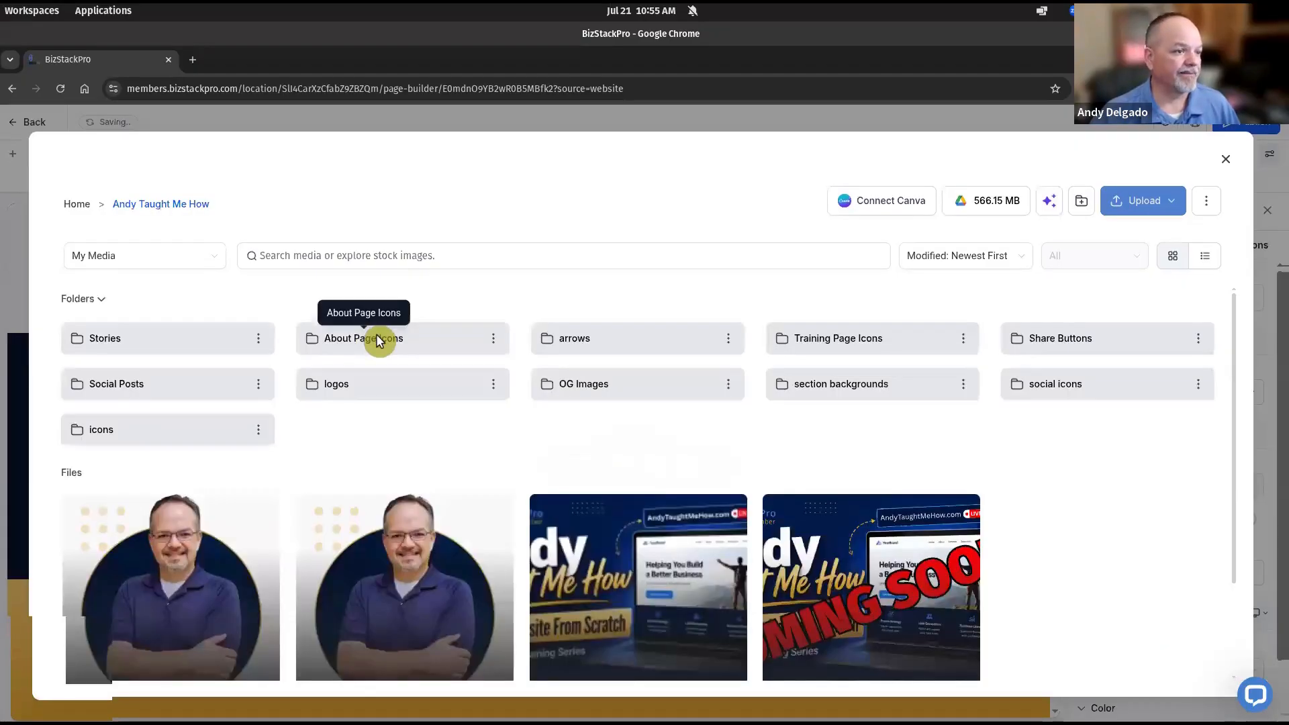
pyautogui.click(374, 336)
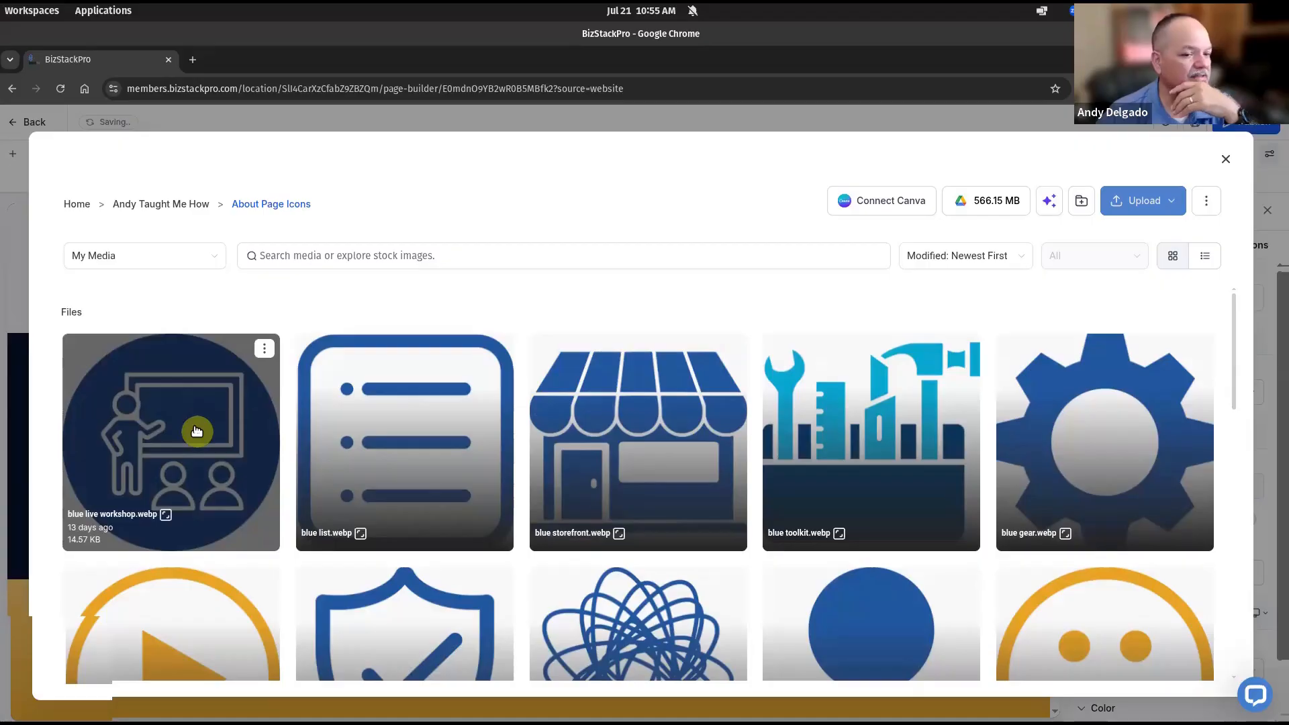
pyautogui.scroll(-6, 196, 431)
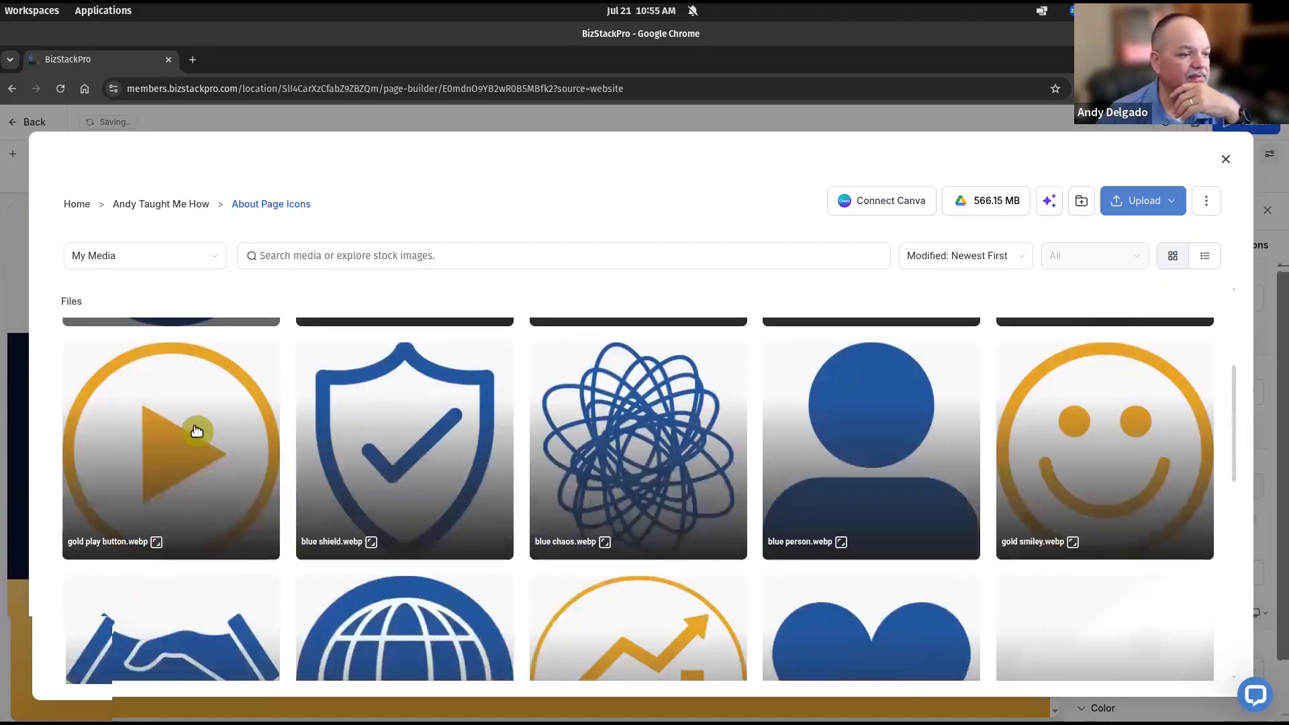
pyautogui.scroll(2, 197, 421)
pyautogui.click(815, 484)
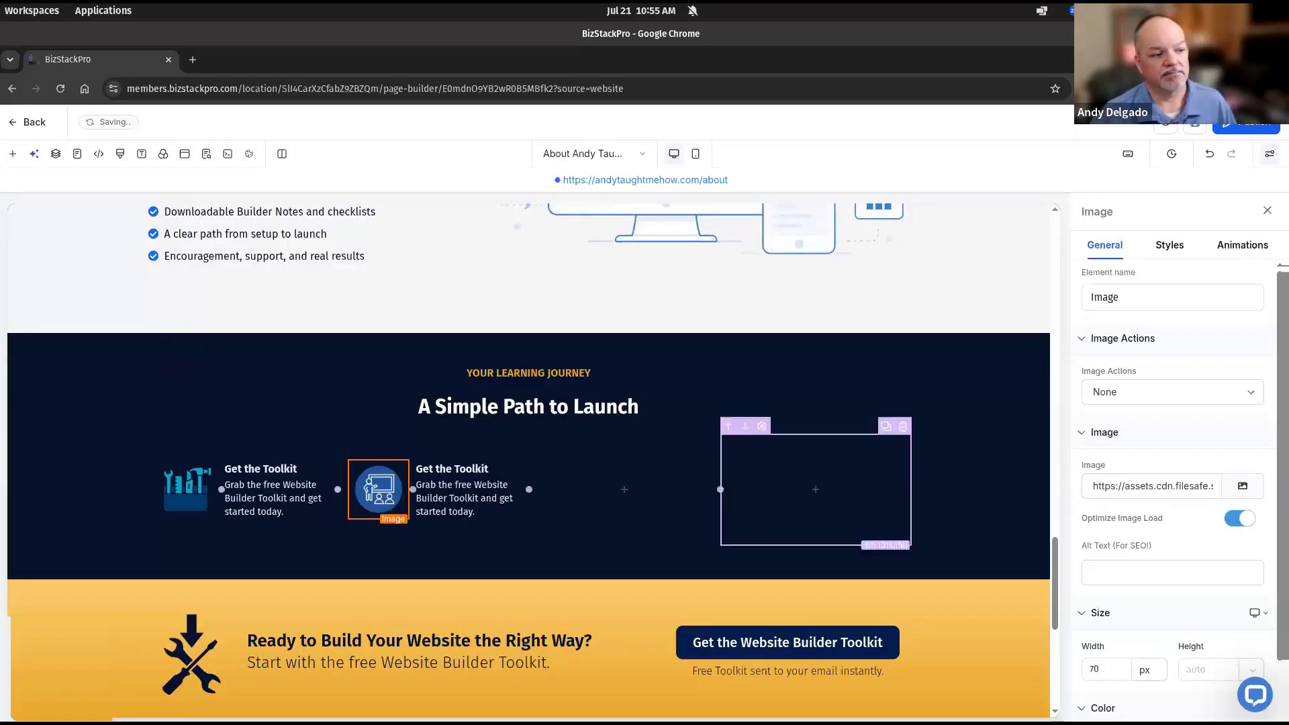
# Retitle the second step 'Join the Workshop' and paste in its workshop description
pyautogui.tripleClick(468, 468)
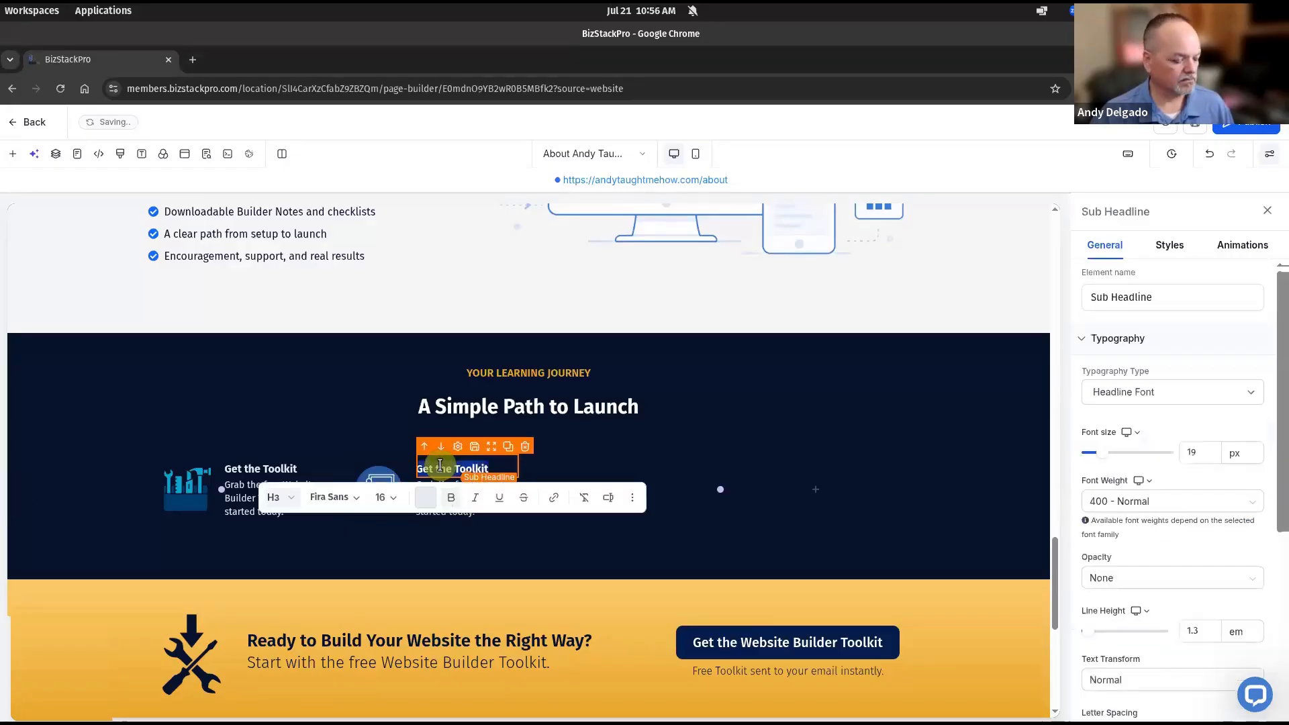
pyautogui.write('Join the Workshop')
pyautogui.tripleClick(457, 505)
pyautogui.write('Attend the live workshop and learn the exact step-by-step process.')
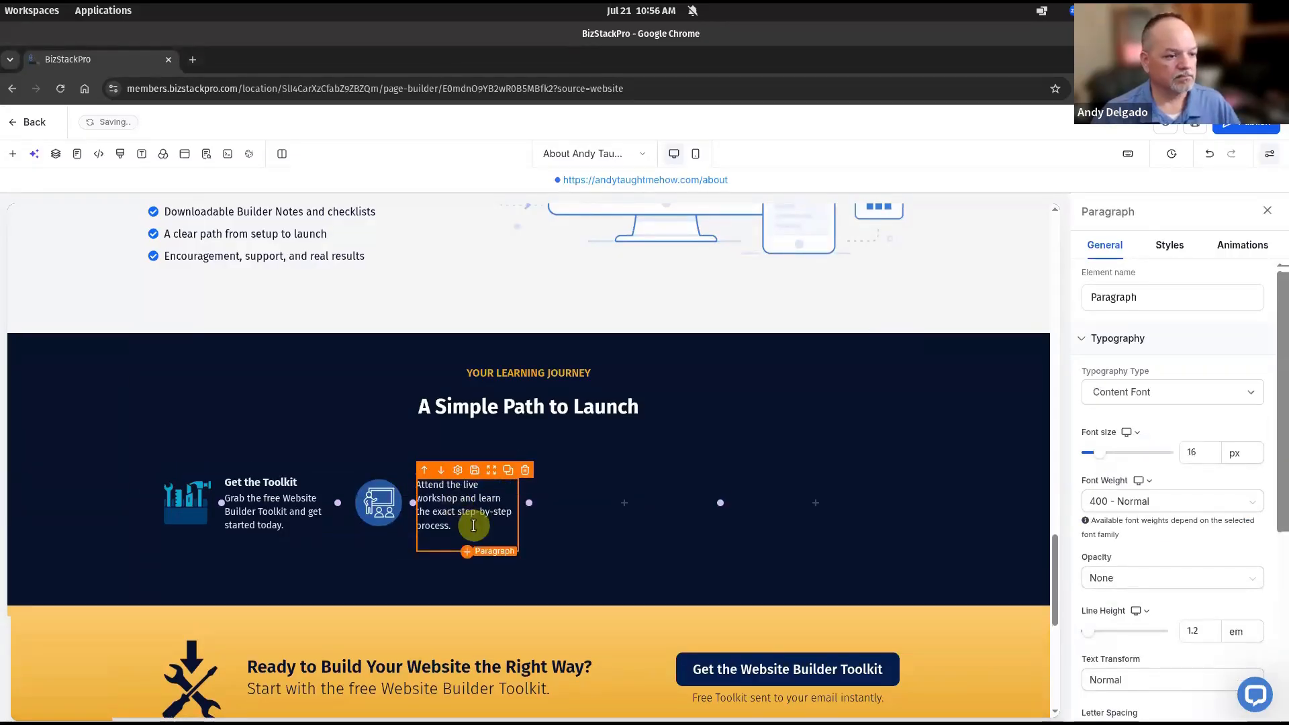
pyautogui.click(379, 279)
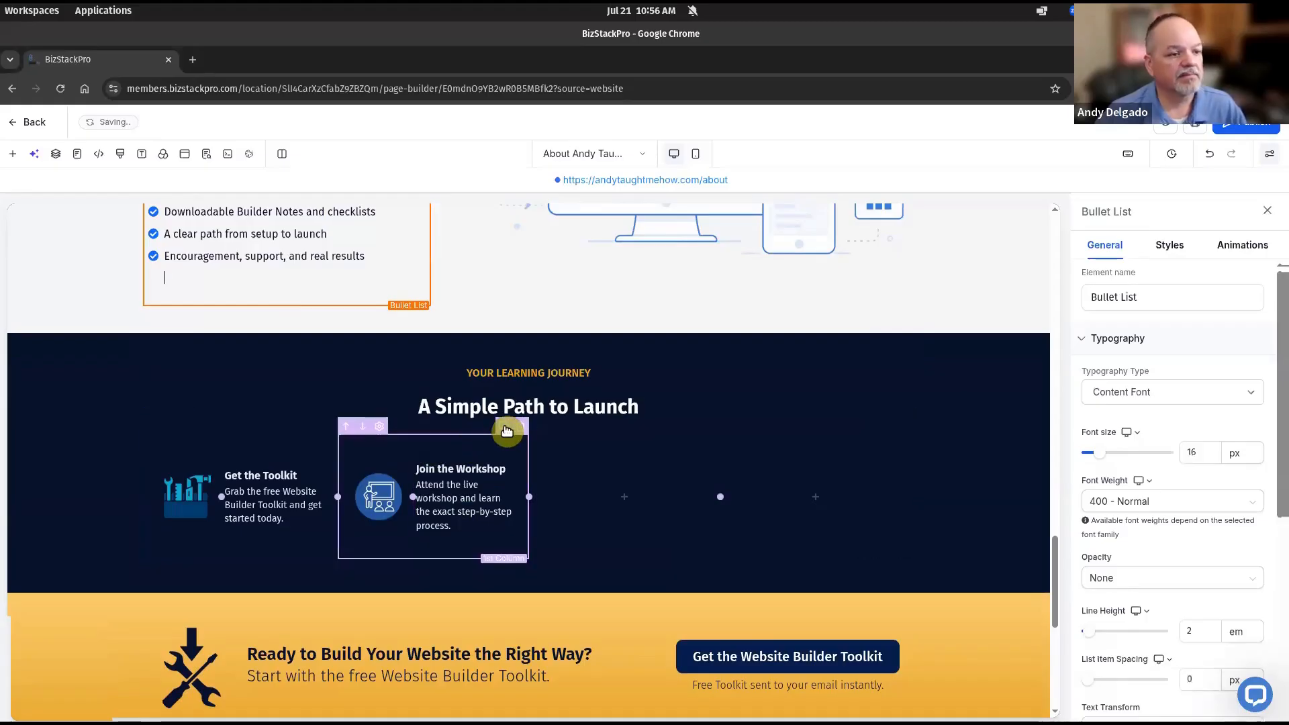
# Duplicate that column, drop the empty column, and rewrite the copy as 'Build Your Pages'
pyautogui.click(507, 430)
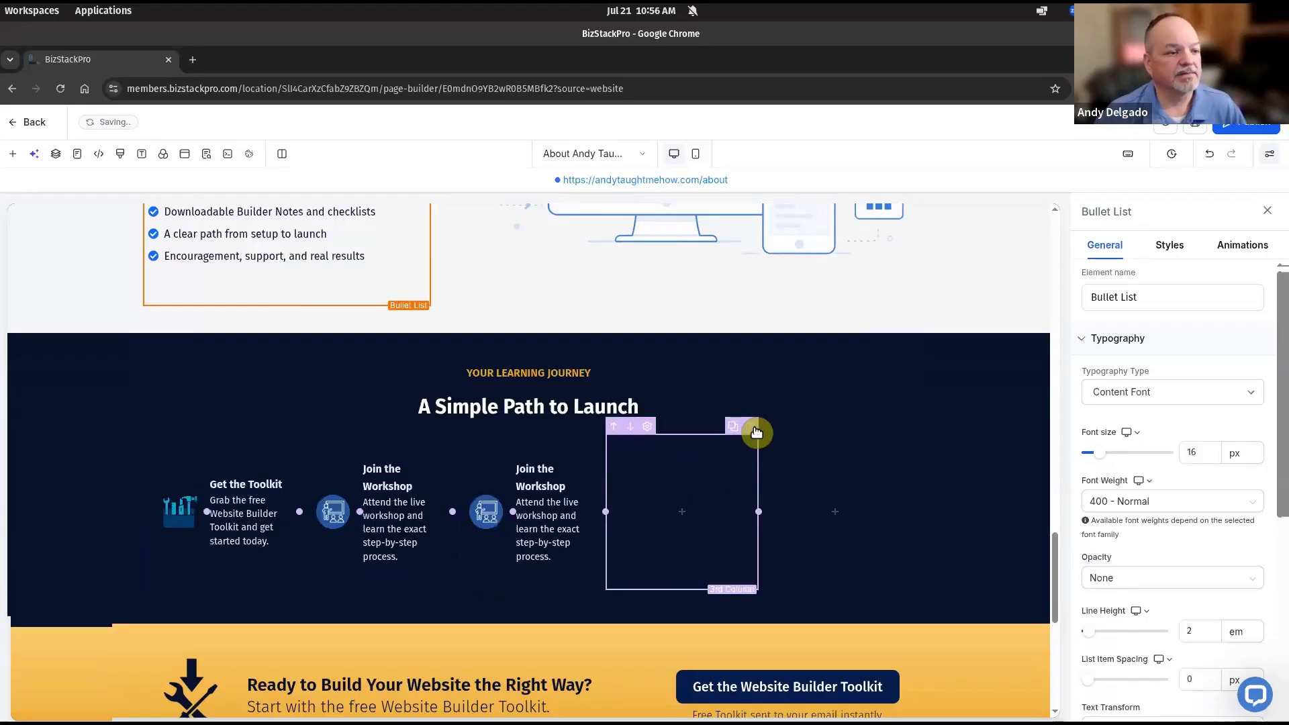
pyautogui.click(740, 428)
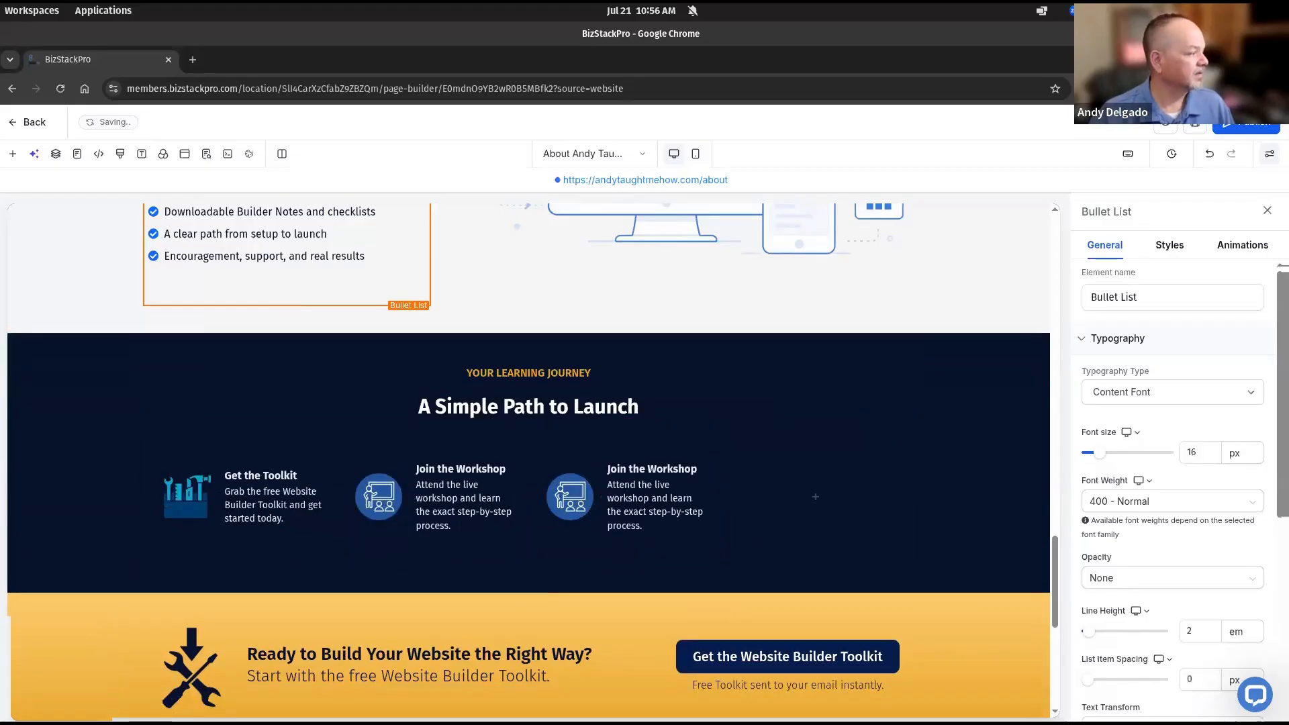
pyautogui.tripleClick(640, 469)
pyautogui.write('Build Your Pages')
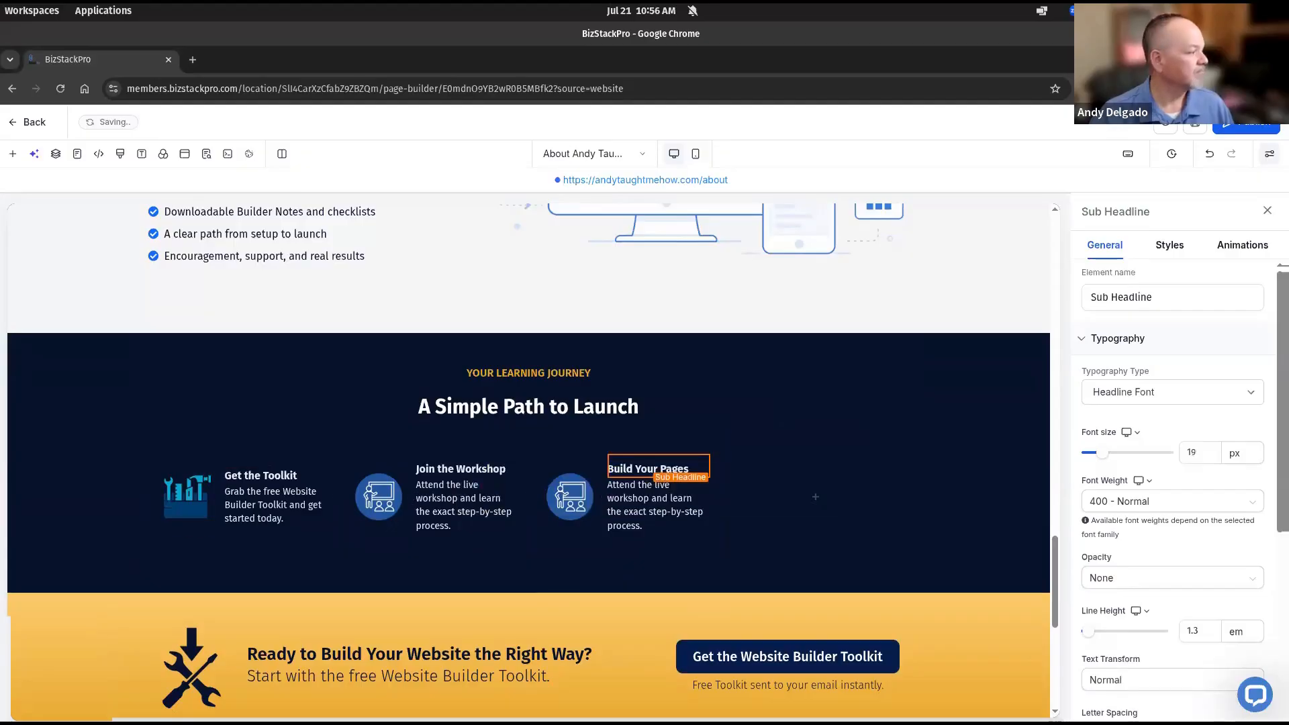
pyautogui.tripleClick(649, 505)
pyautogui.write('Follow the training and build your site page by page with confidence.')
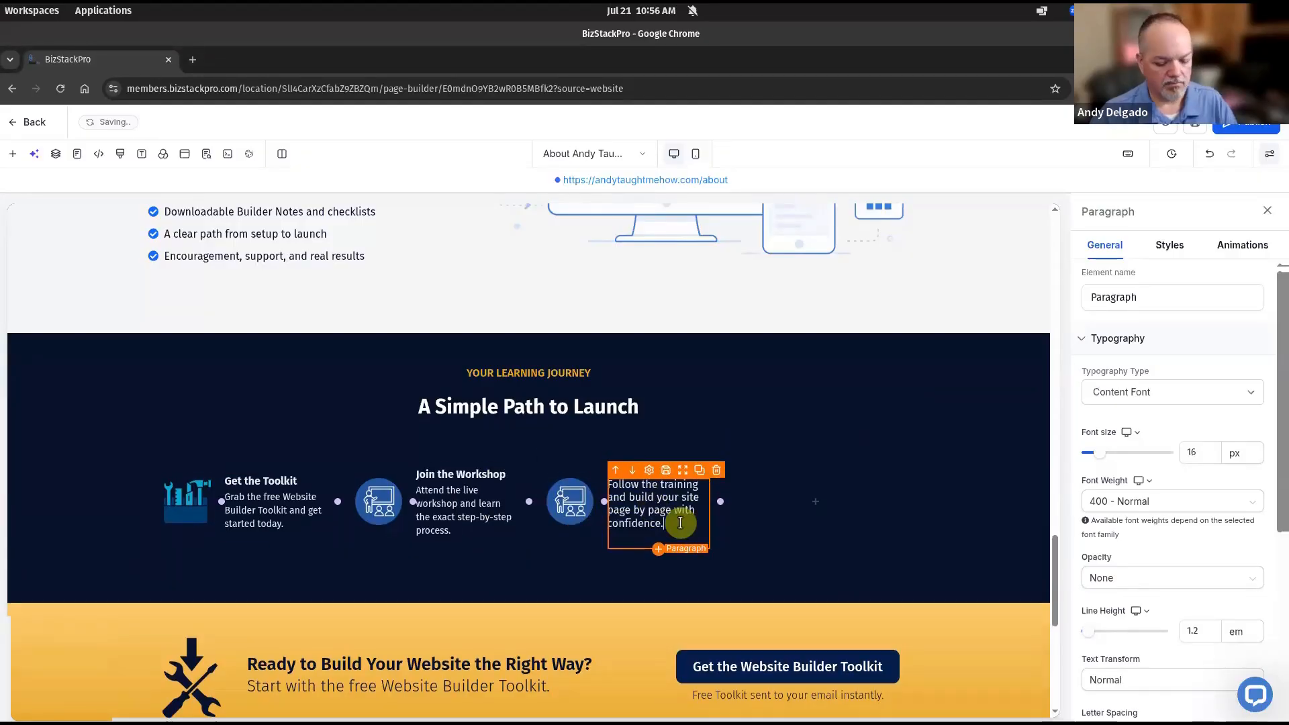
pyautogui.click(579, 508)
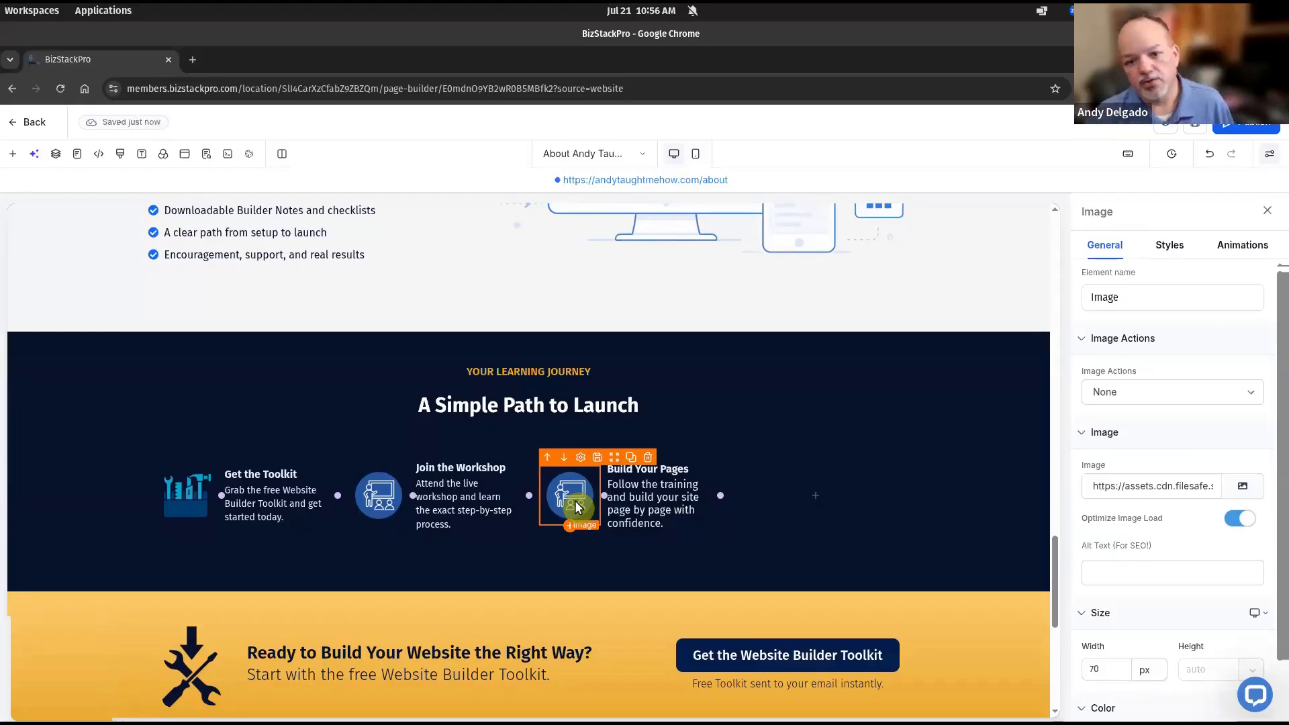
# Swap the Build Your Pages icon for a video screen icon with alt text 'application icon'
pyautogui.click(1252, 490)
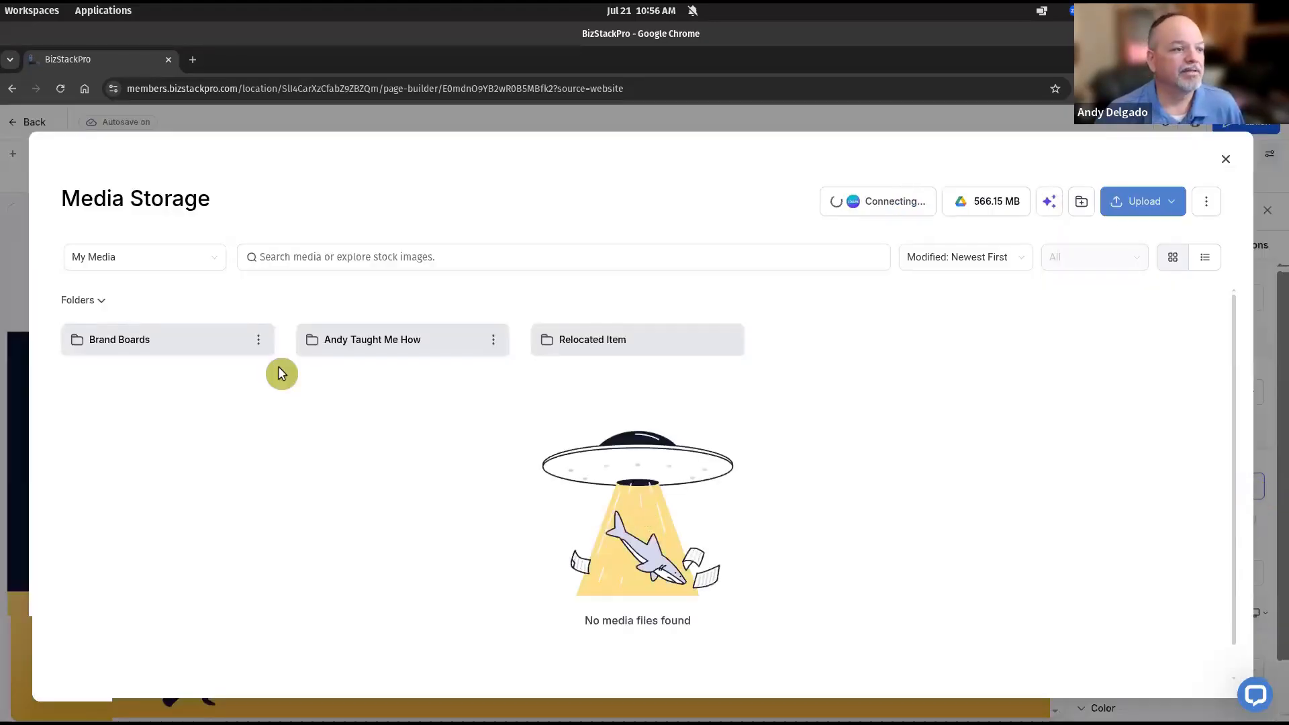
pyautogui.click(371, 348)
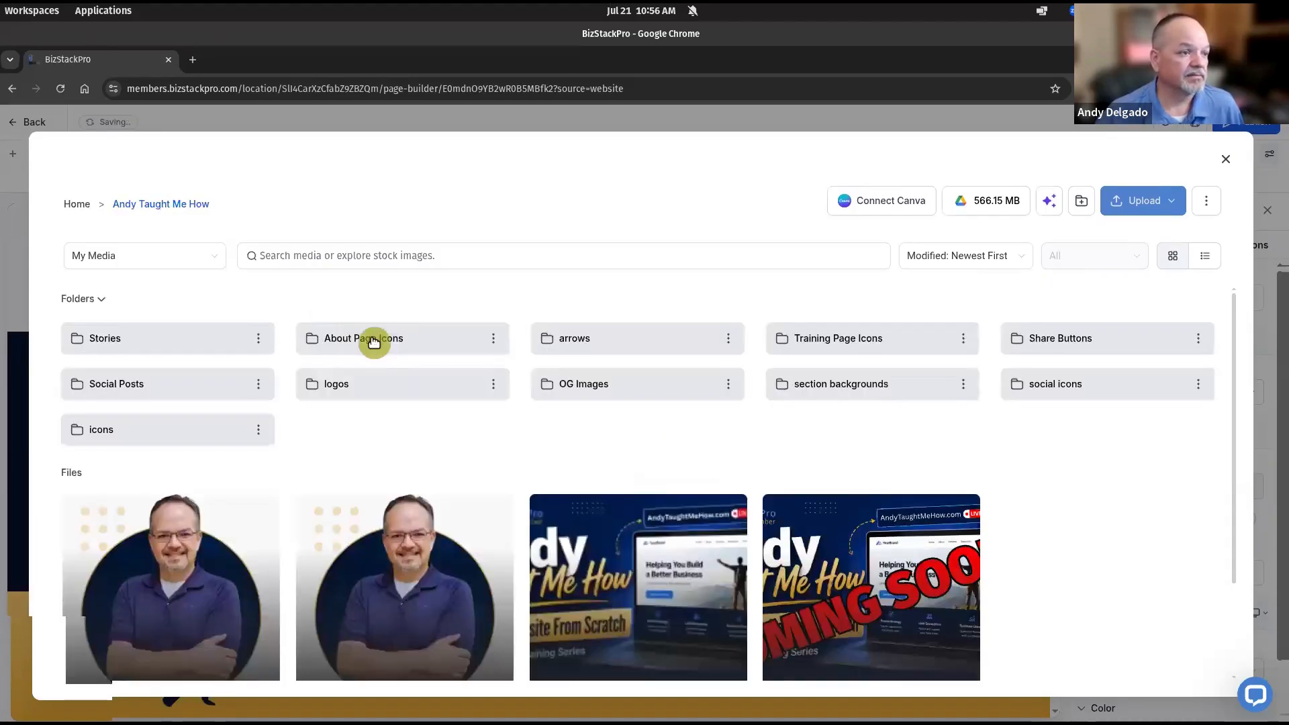
pyautogui.click(374, 340)
pyautogui.scroll(-5, 474, 463)
pyautogui.scroll(-3, 474, 463)
pyautogui.click(474, 457)
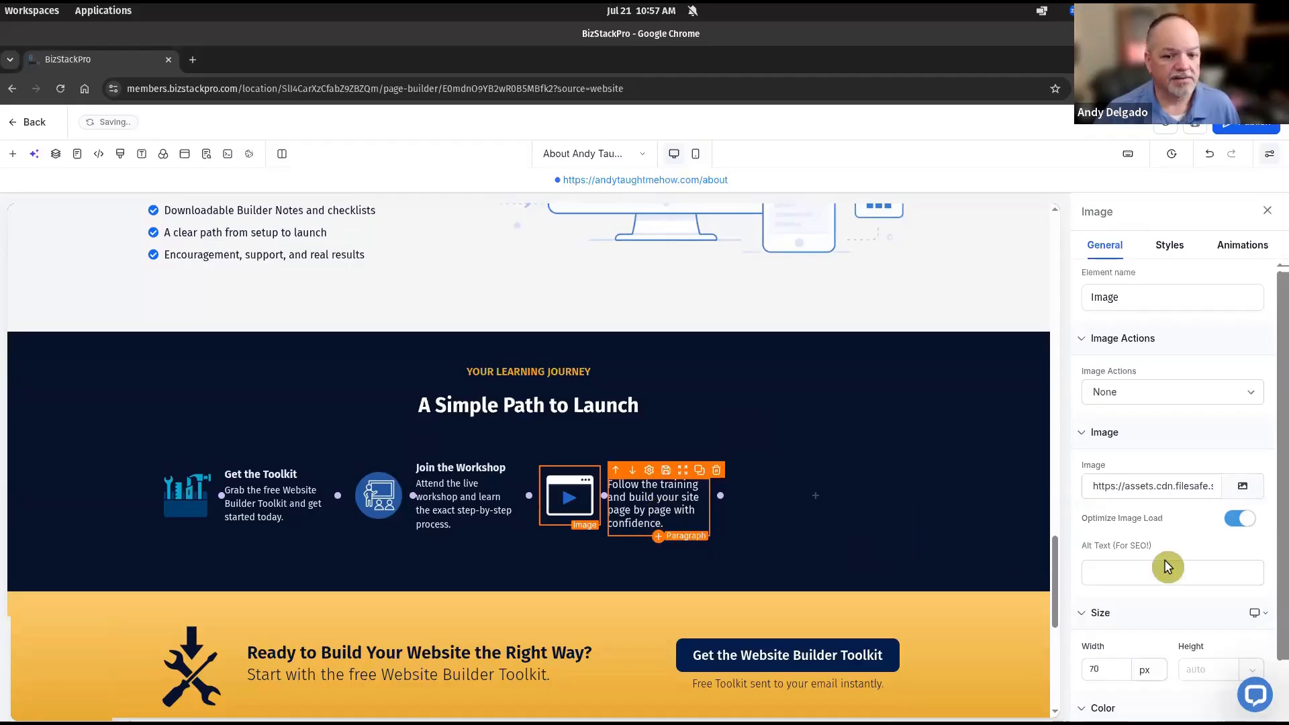
pyautogui.click(1132, 569)
pyautogui.write('applica')
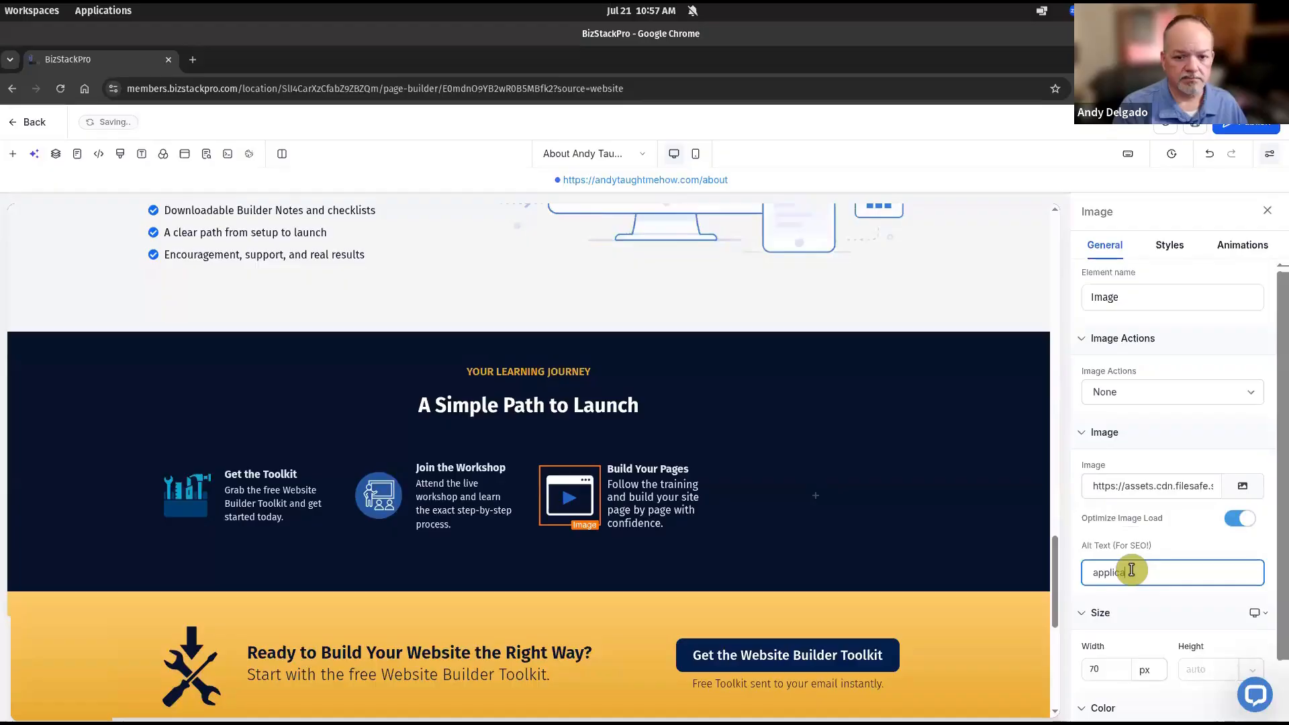
pyautogui.write('tion icon')
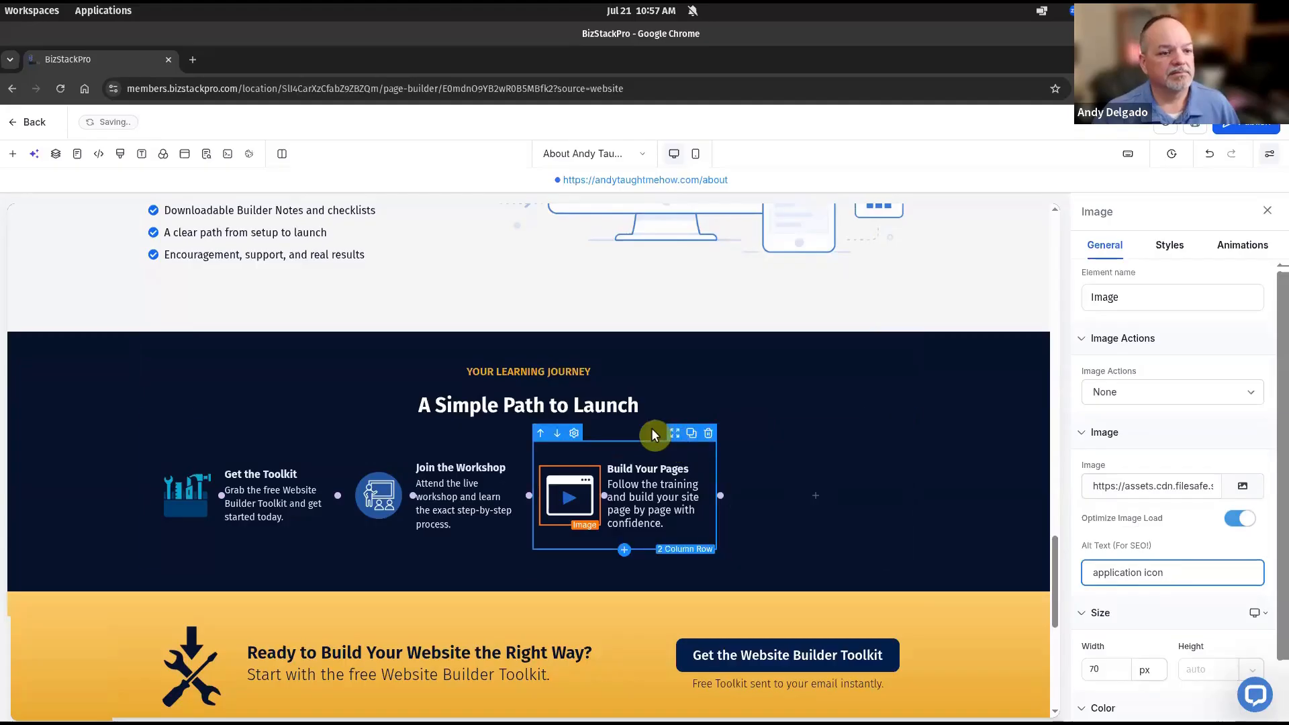
# Duplicate the Build Your Pages column, remove the empty column, and title the copy 'Launch With Confidence'
pyautogui.click(696, 431)
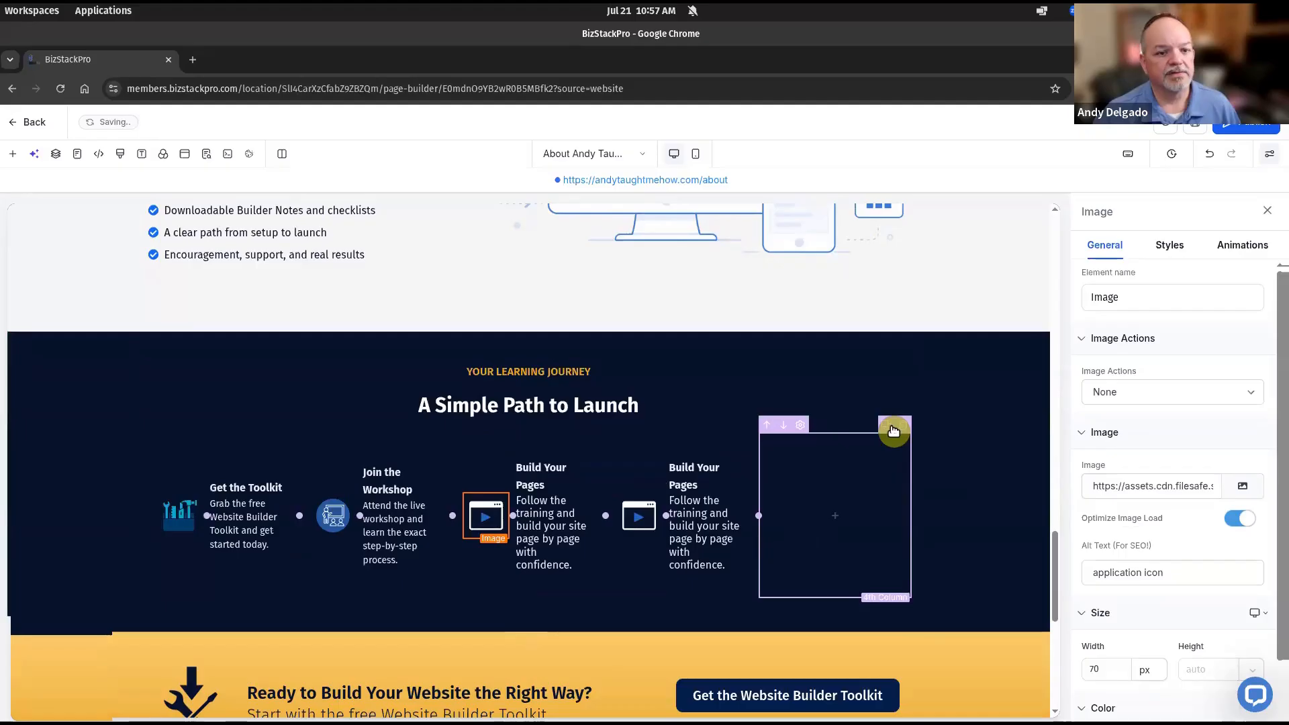
pyautogui.click(905, 429)
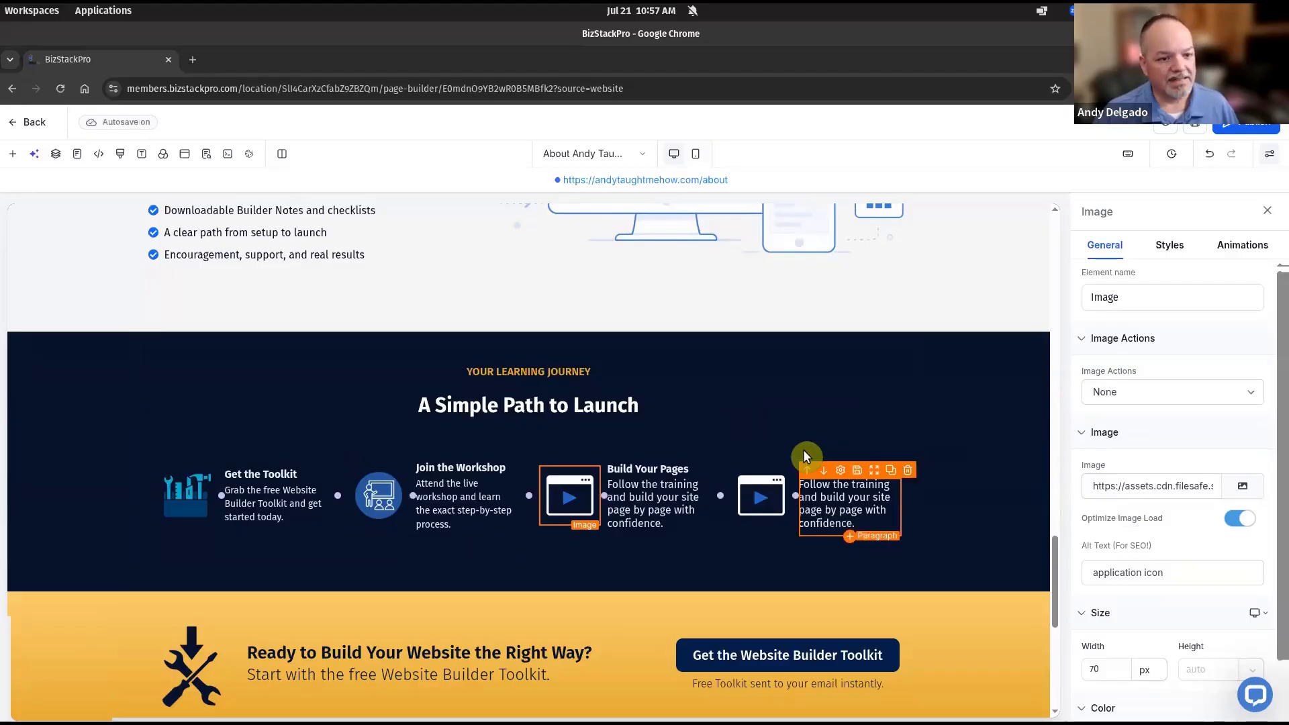
pyautogui.click(809, 468)
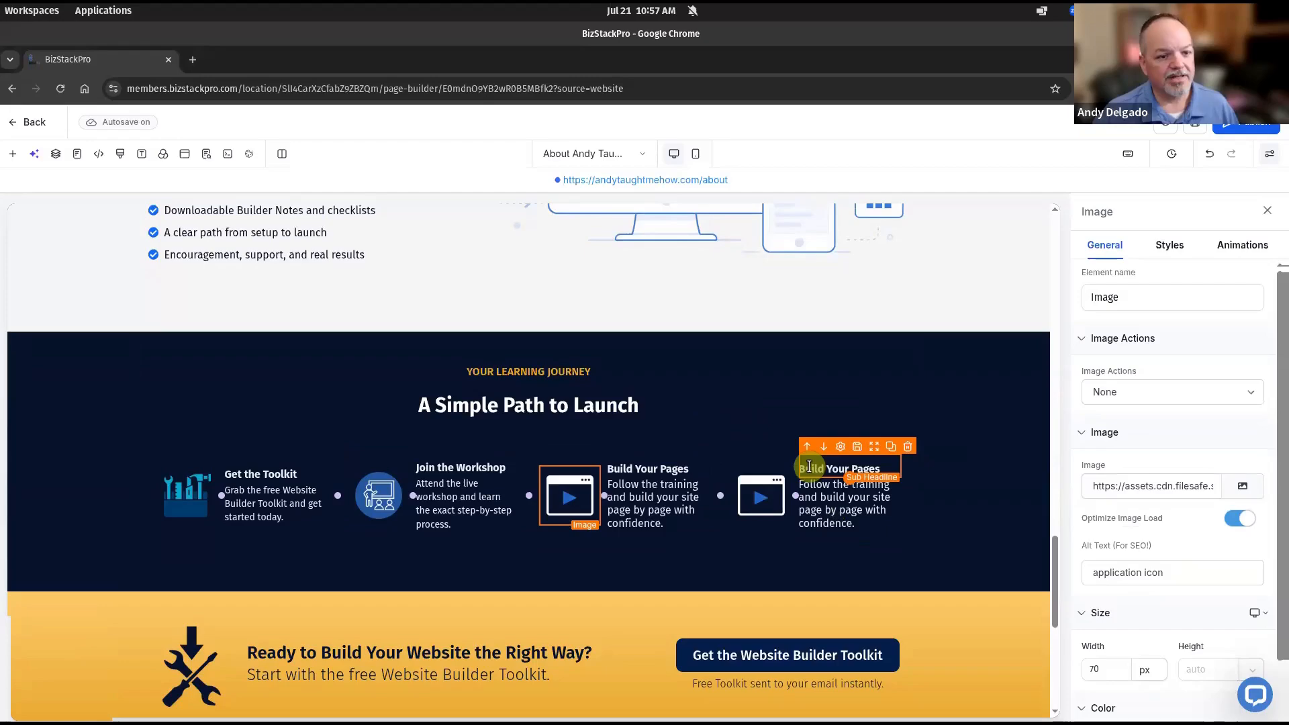
pyautogui.doubleClick(809, 467)
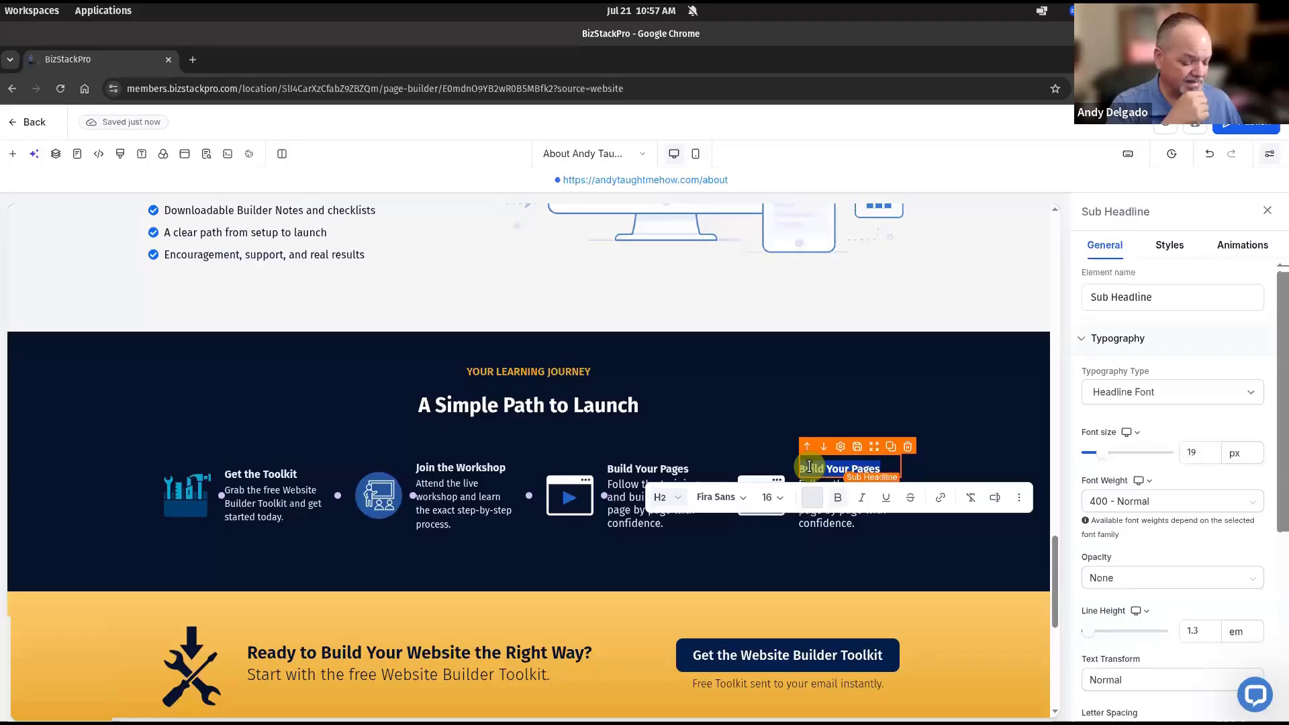
pyautogui.write('Launch With Confidence')
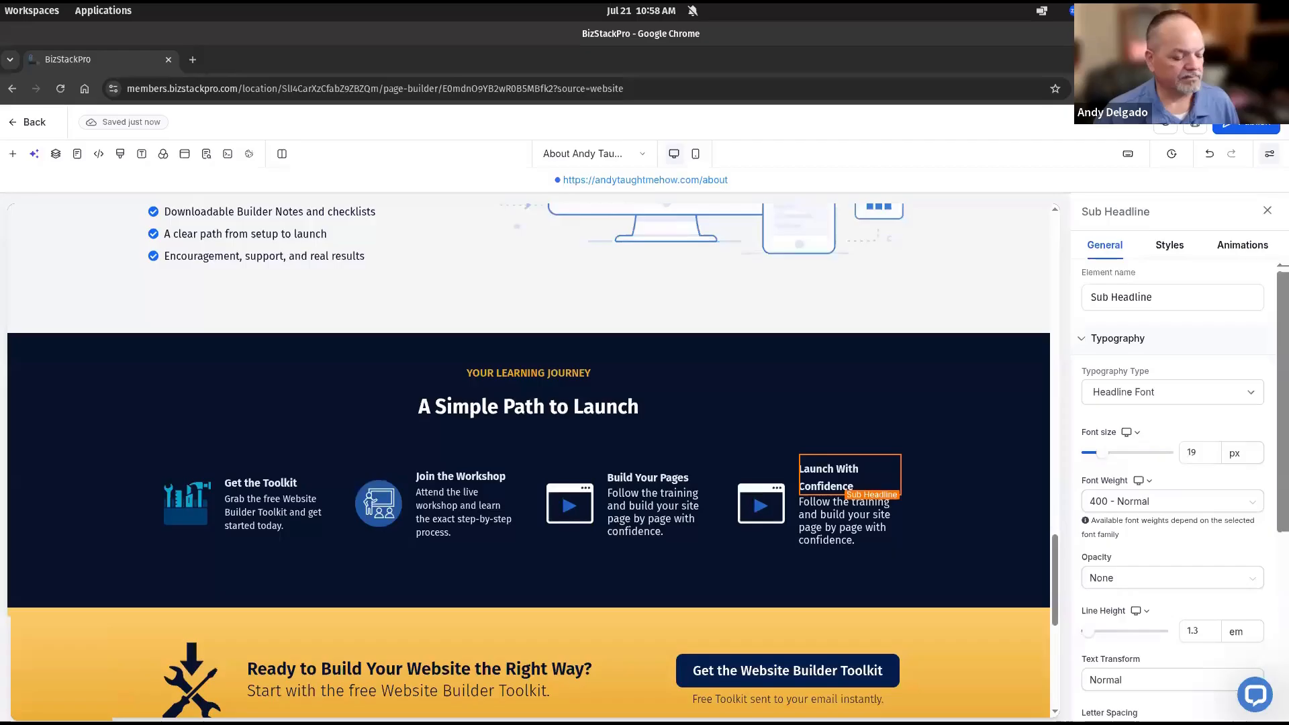
# Replace the fourth step's description with 'Go live, share your site, and start seeing results.'
pyautogui.click(841, 521)
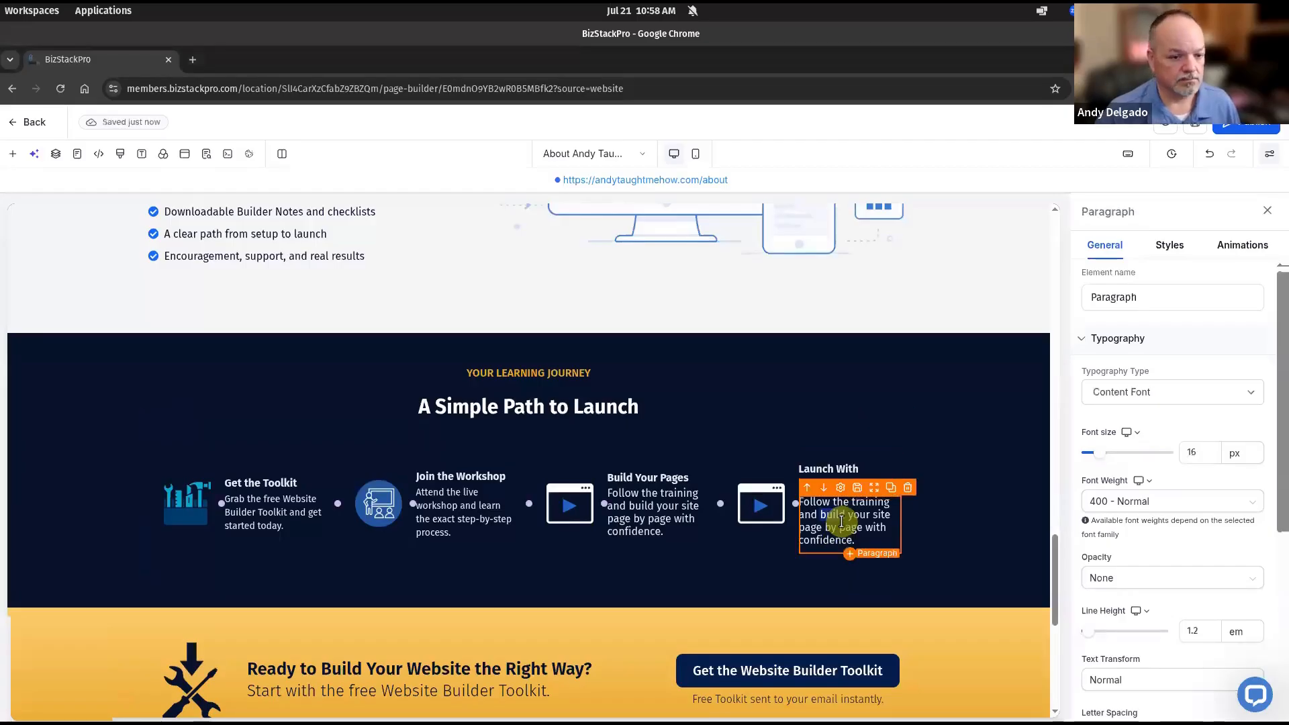
pyautogui.tripleClick(841, 522)
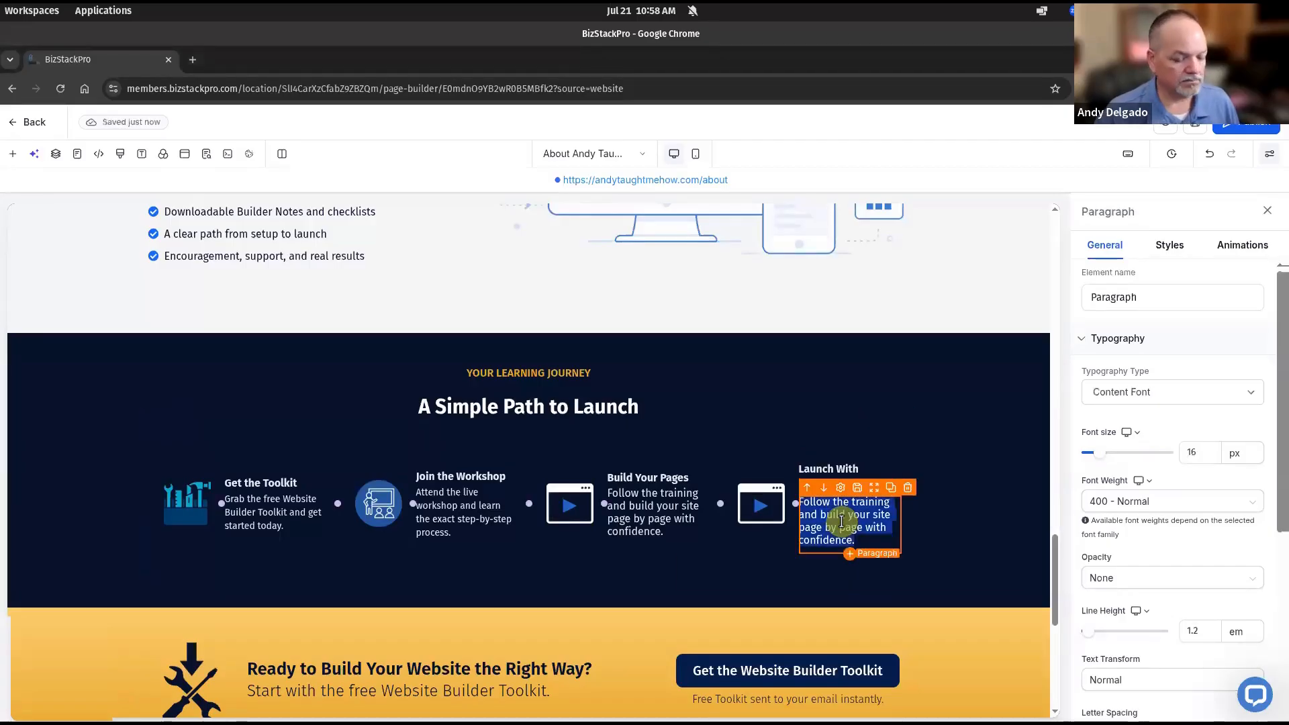
pyautogui.write('Go live, share your site, and start seeing results.')
pyautogui.click(984, 501)
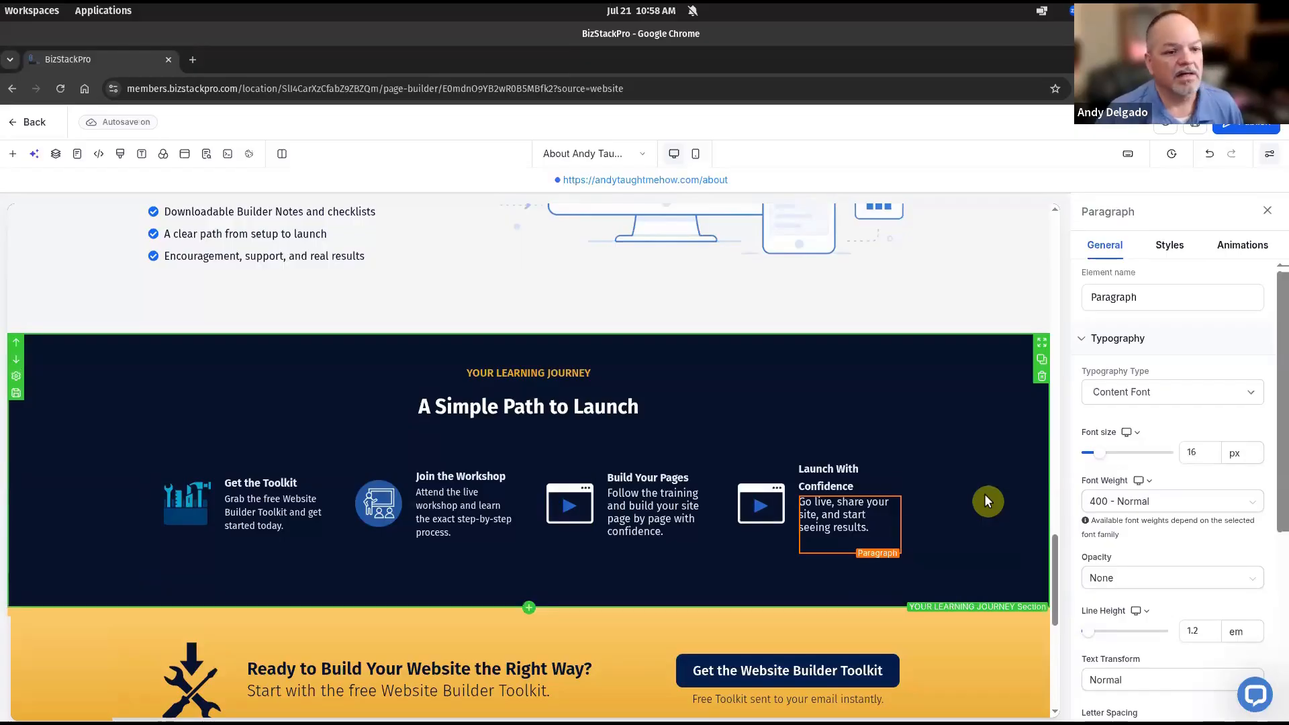
pyautogui.click(843, 473)
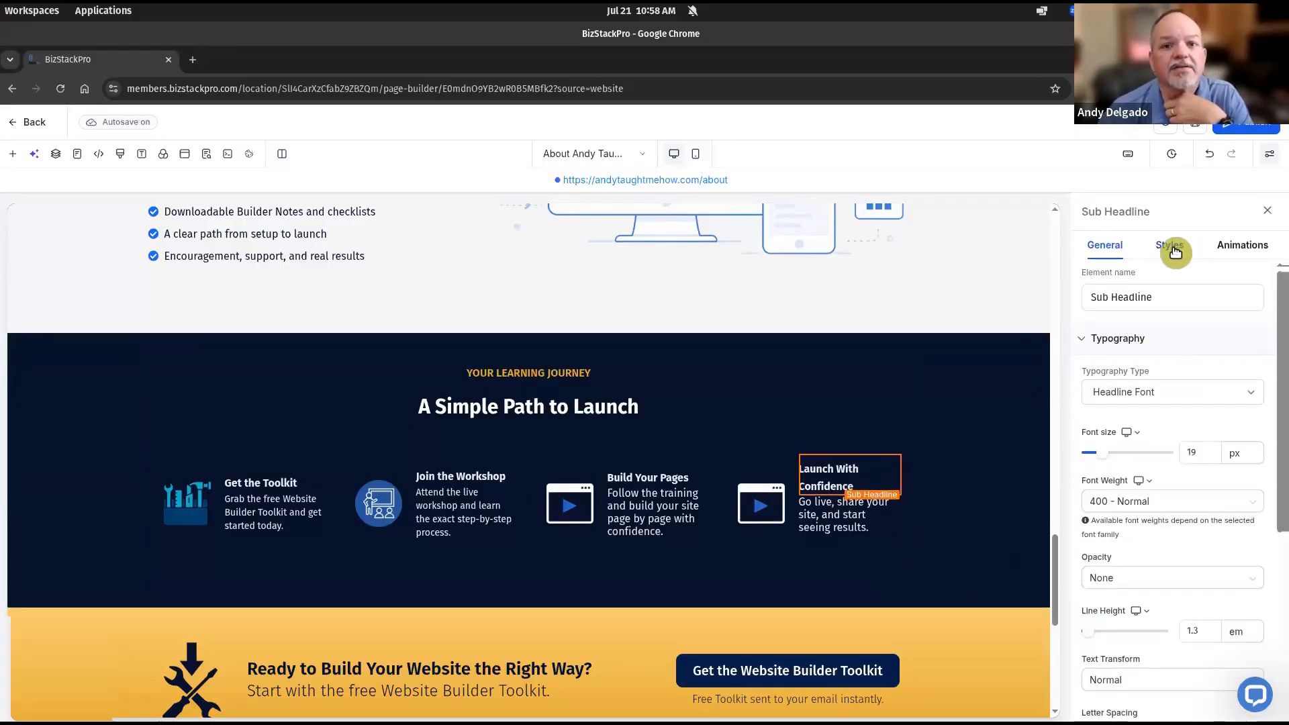
# Set the Launch With Confidence text column's padding to the 0 px preset
pyautogui.click(1175, 253)
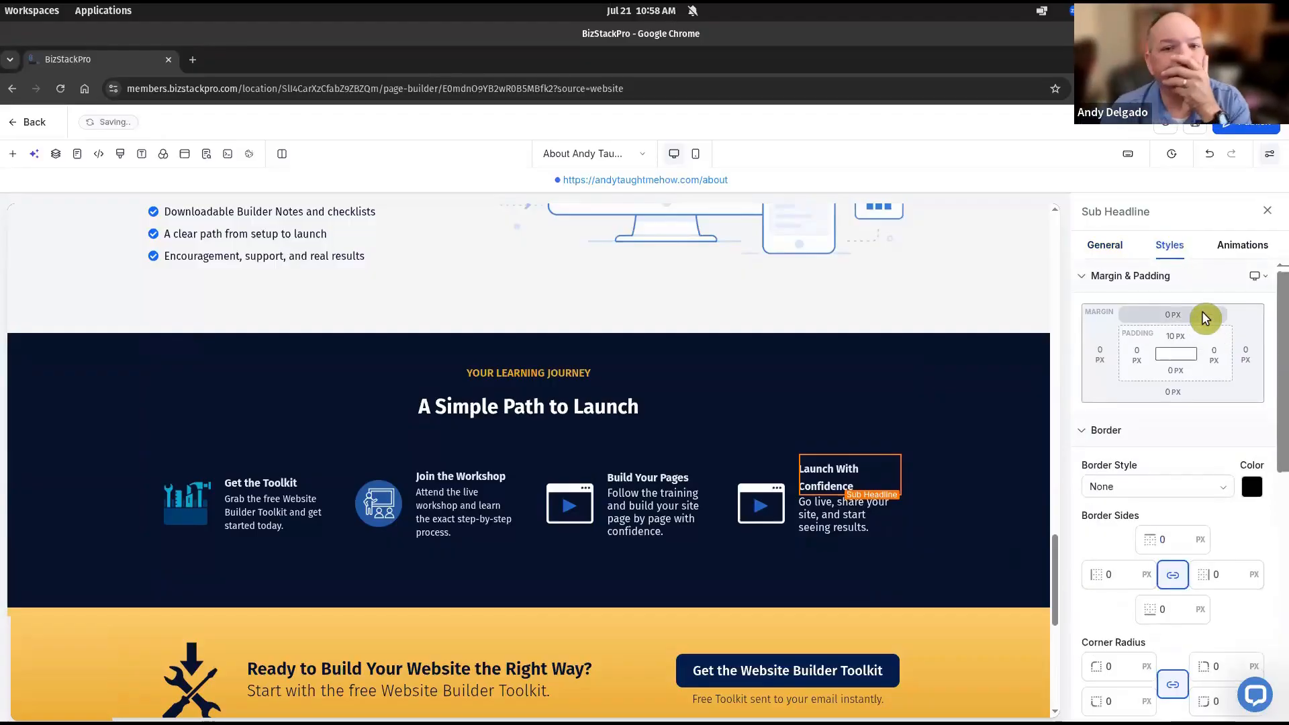
pyautogui.click(904, 476)
pyautogui.click(1216, 355)
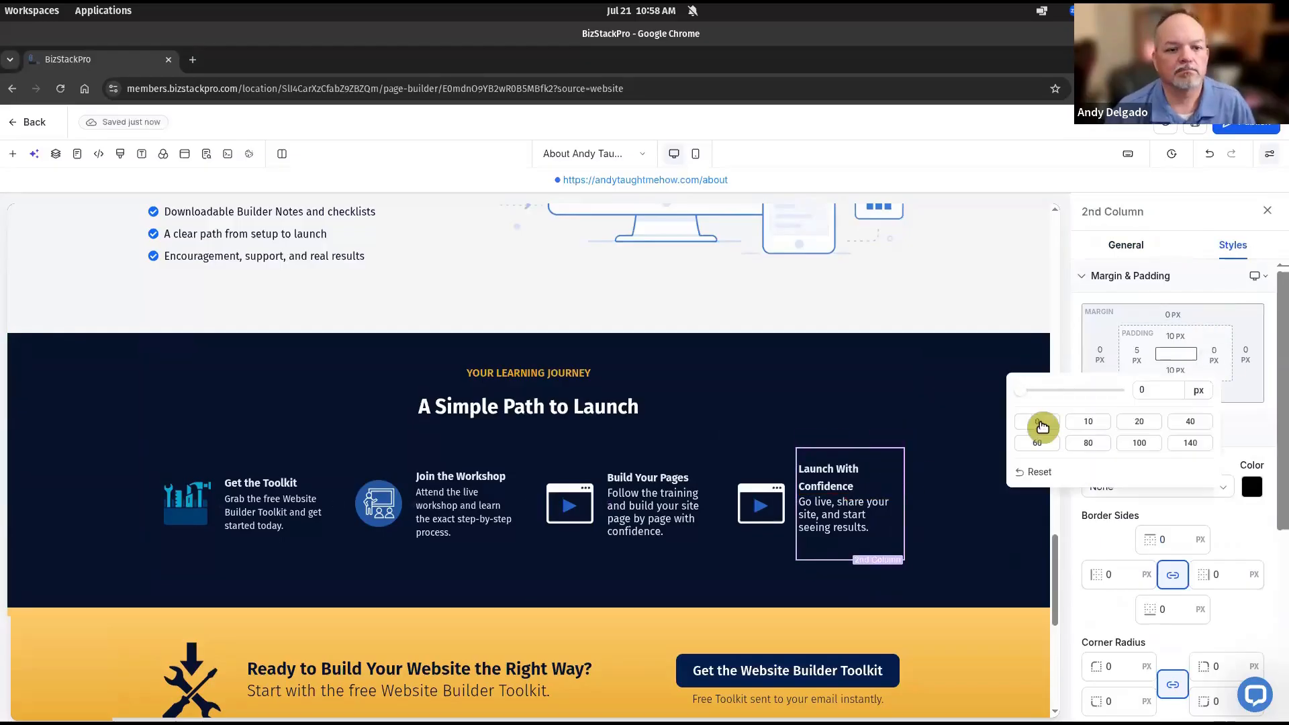
pyautogui.click(909, 483)
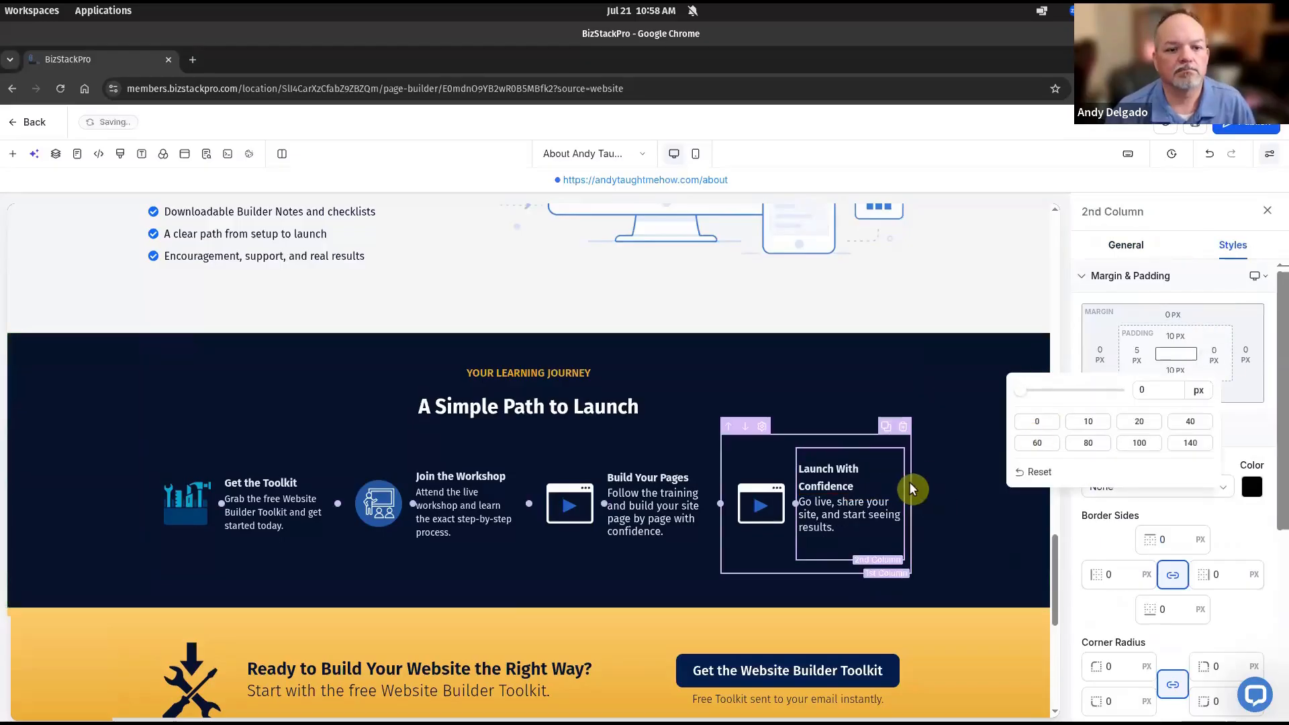
pyautogui.click(761, 509)
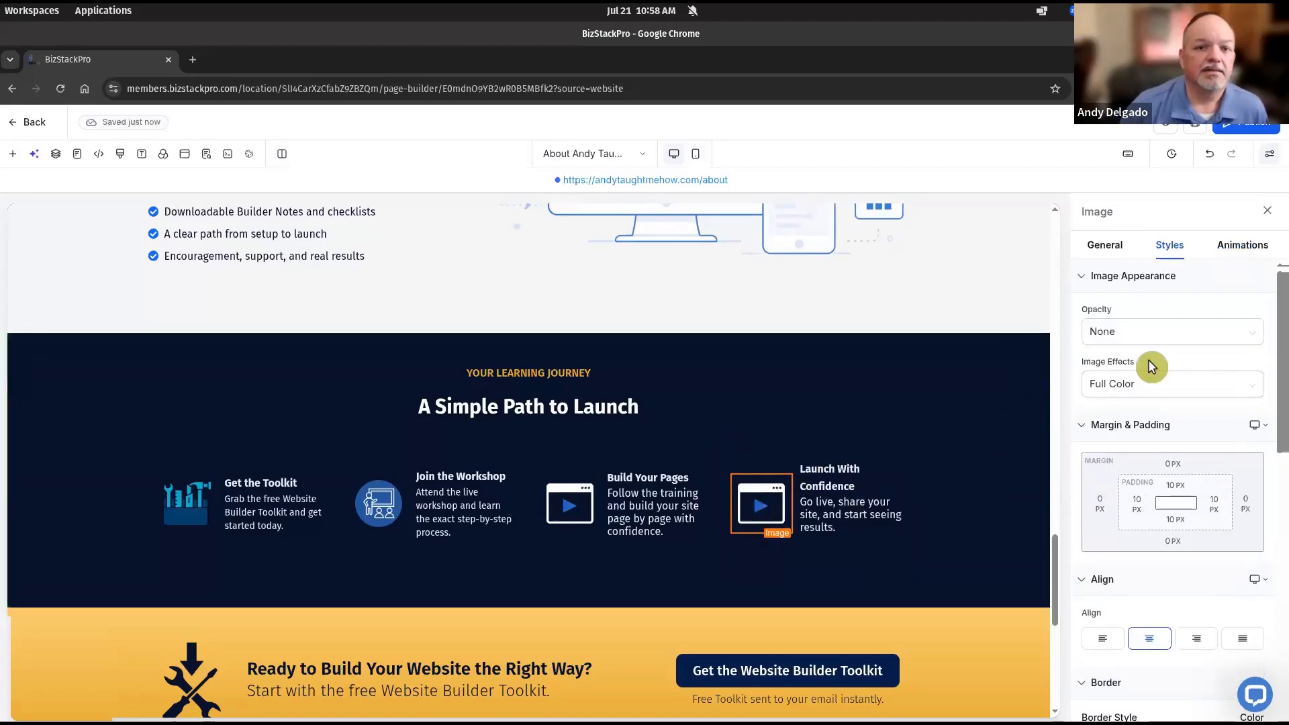
# Replace the Launch step's icon with the white rocket image
pyautogui.click(1104, 247)
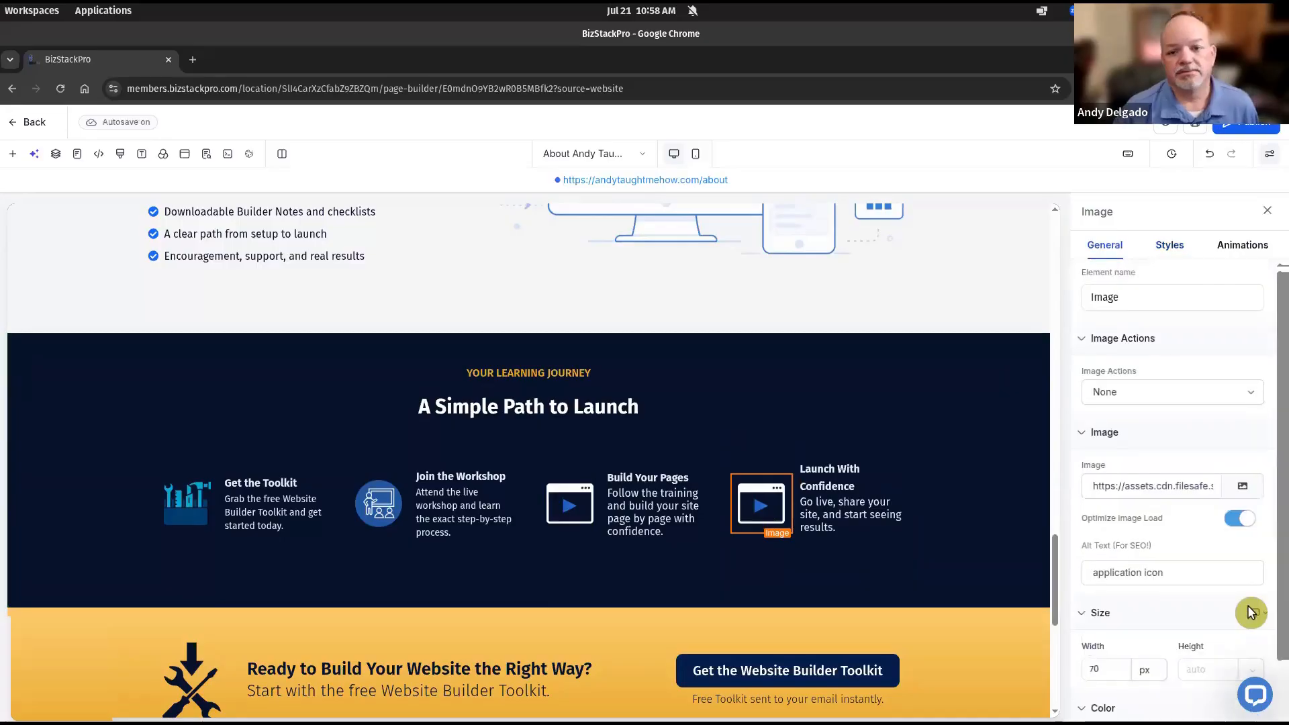
pyautogui.click(1246, 490)
pyautogui.click(396, 342)
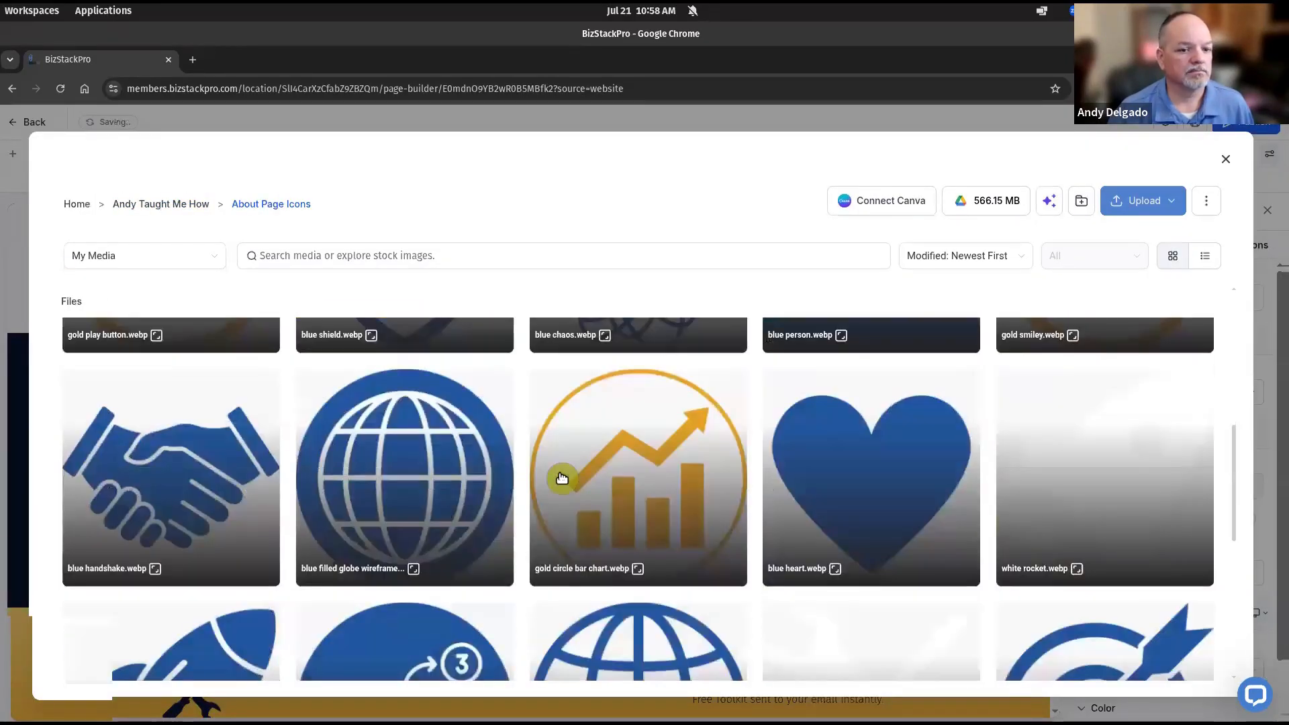
pyautogui.scroll(-3, 561, 477)
pyautogui.scroll(-3, 561, 477)
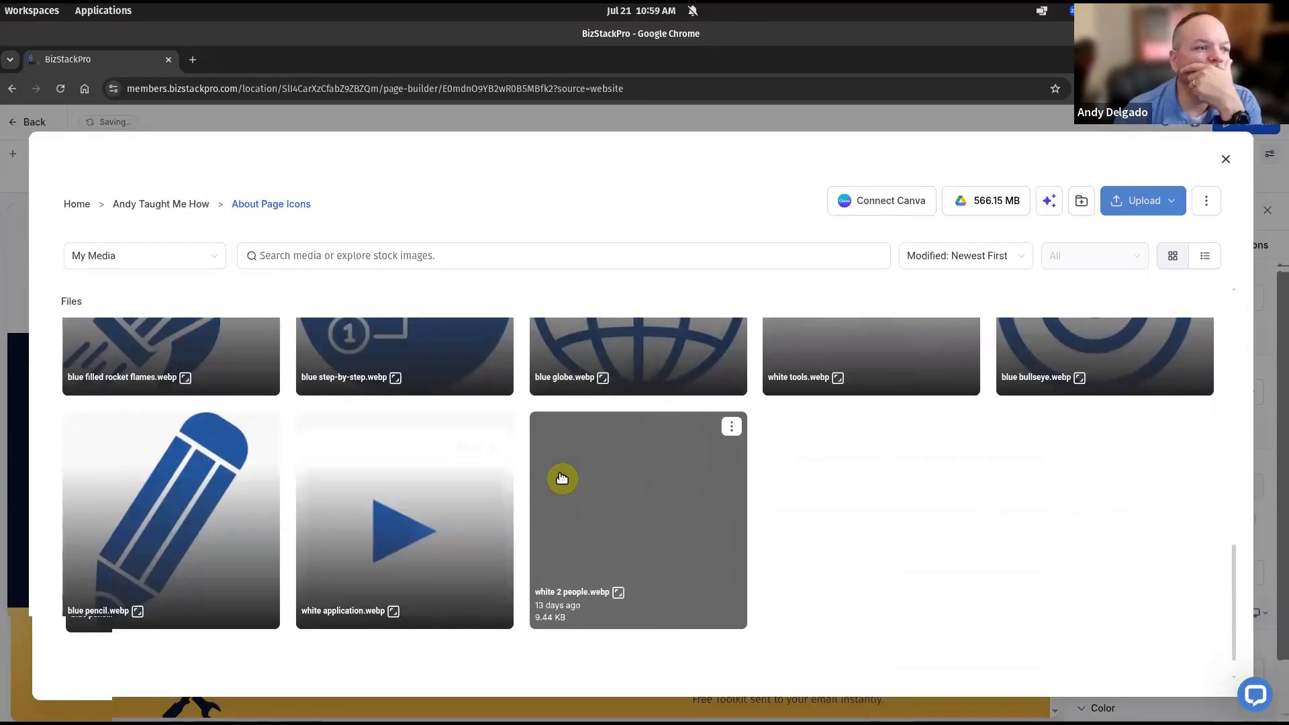
pyautogui.scroll(5, 561, 478)
pyautogui.scroll(1, 561, 478)
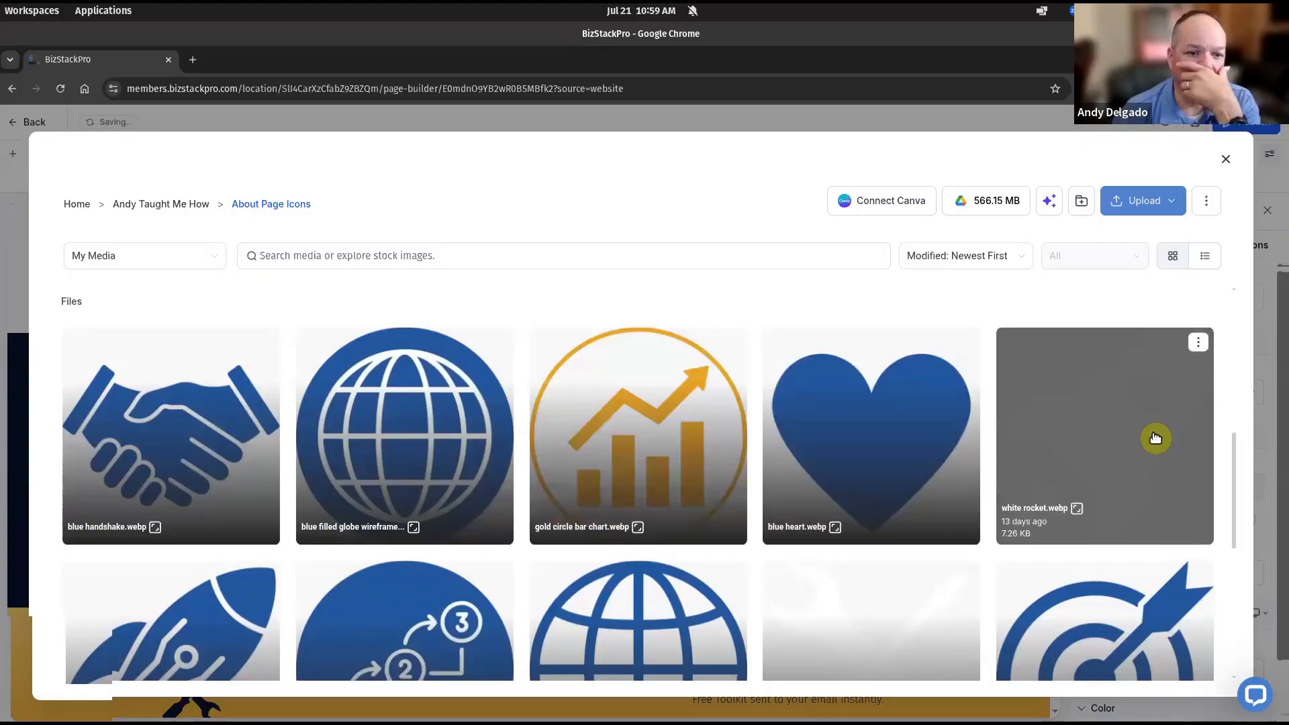
pyautogui.click(1155, 438)
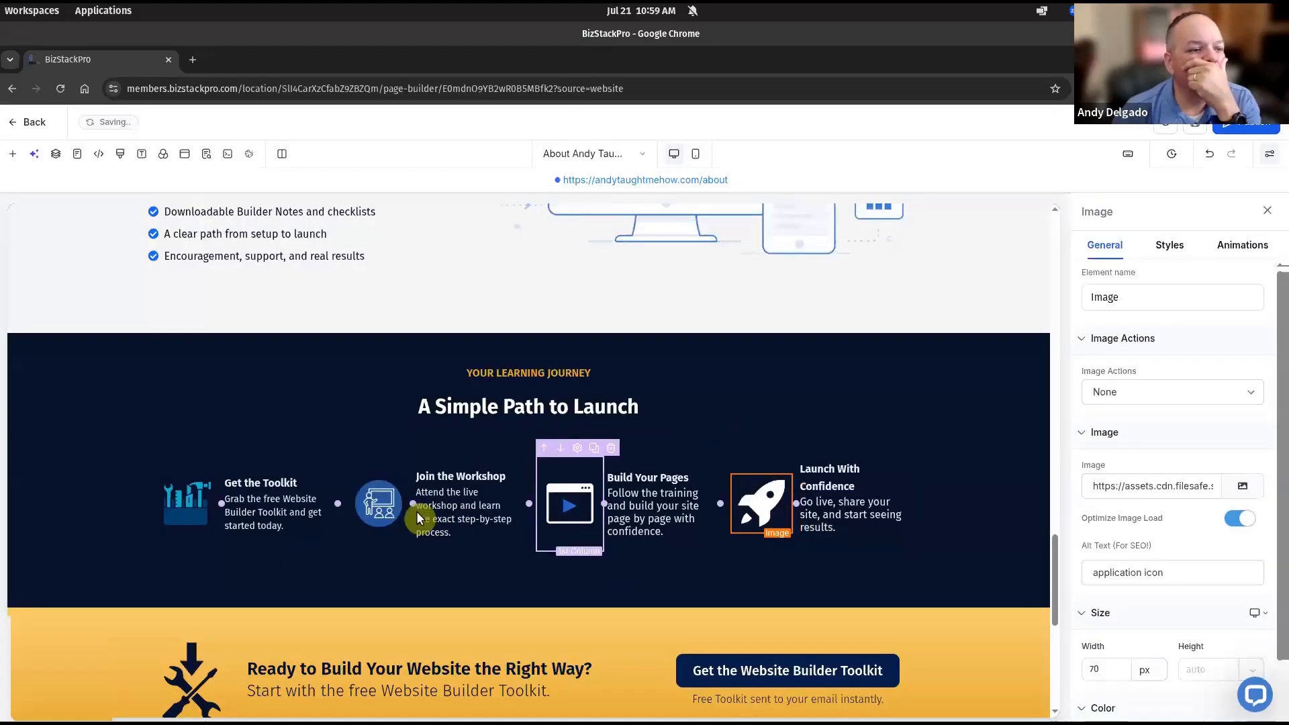
# Replace the Join the Workshop icon with the white two-people image from About Page Icons
pyautogui.click(388, 509)
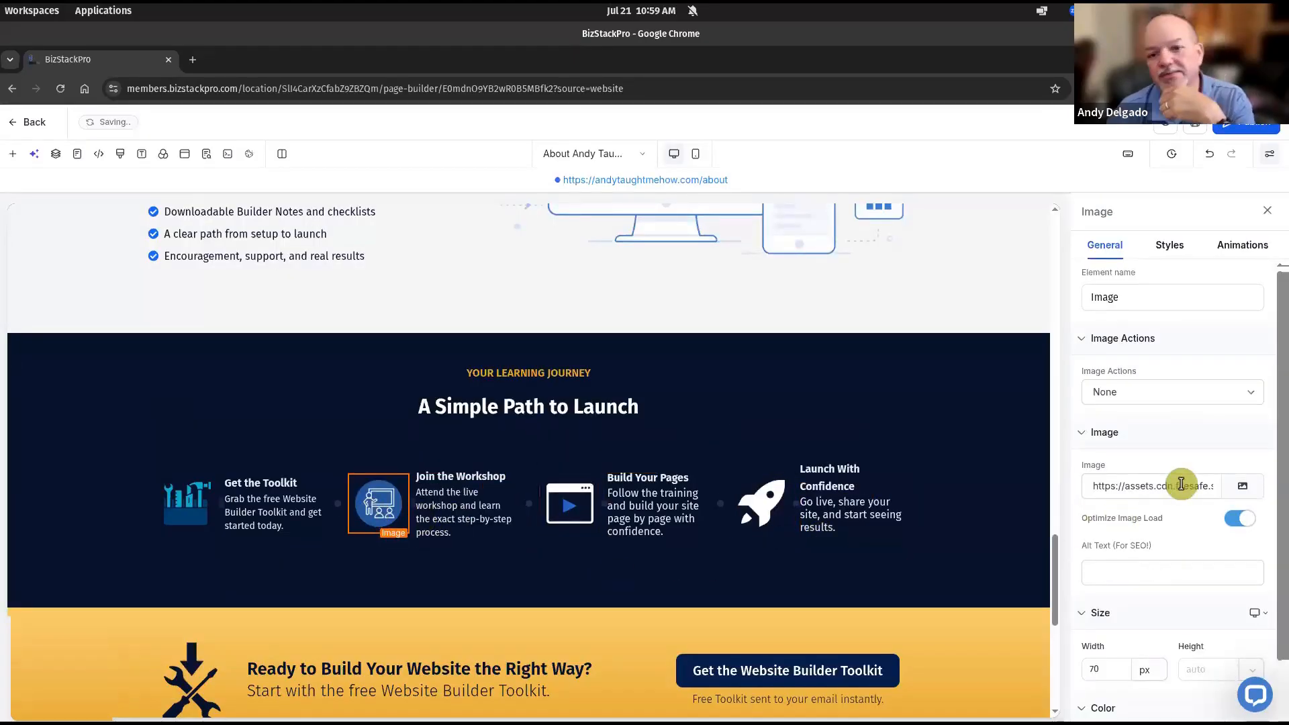
pyautogui.click(1243, 488)
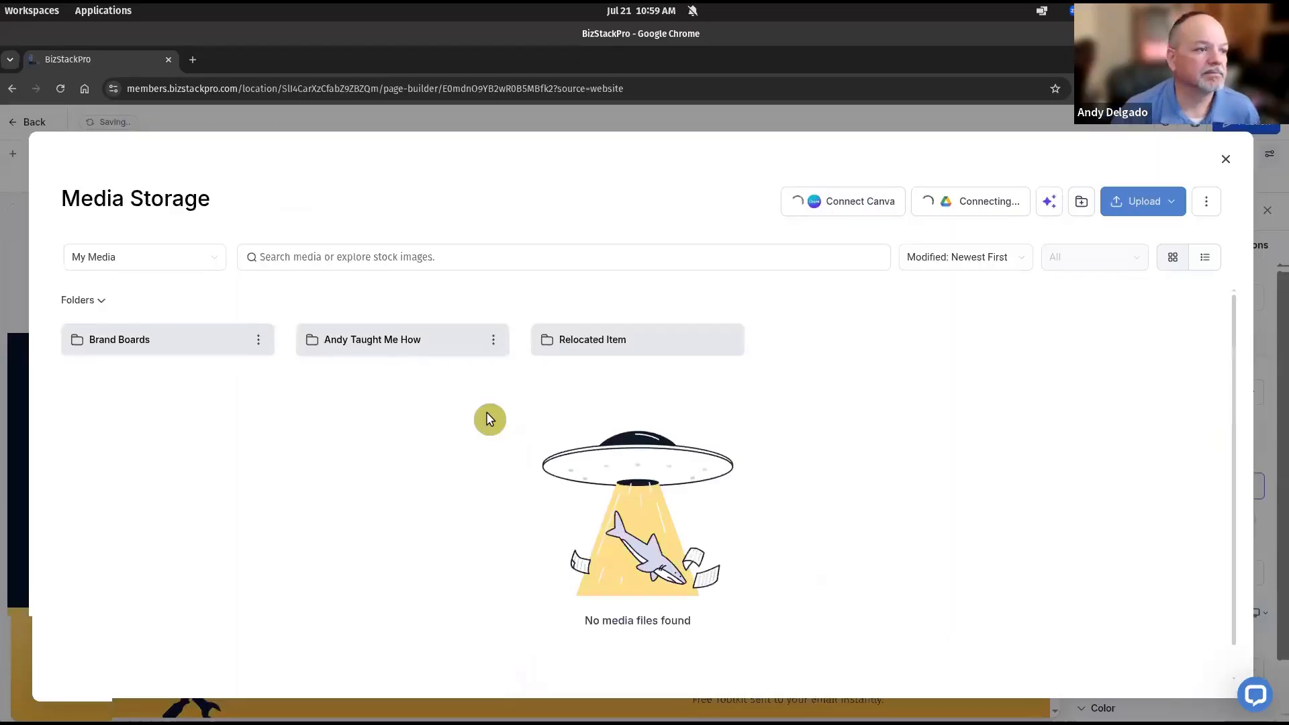
pyautogui.click(385, 342)
pyautogui.click(386, 342)
pyautogui.scroll(-2, 475, 490)
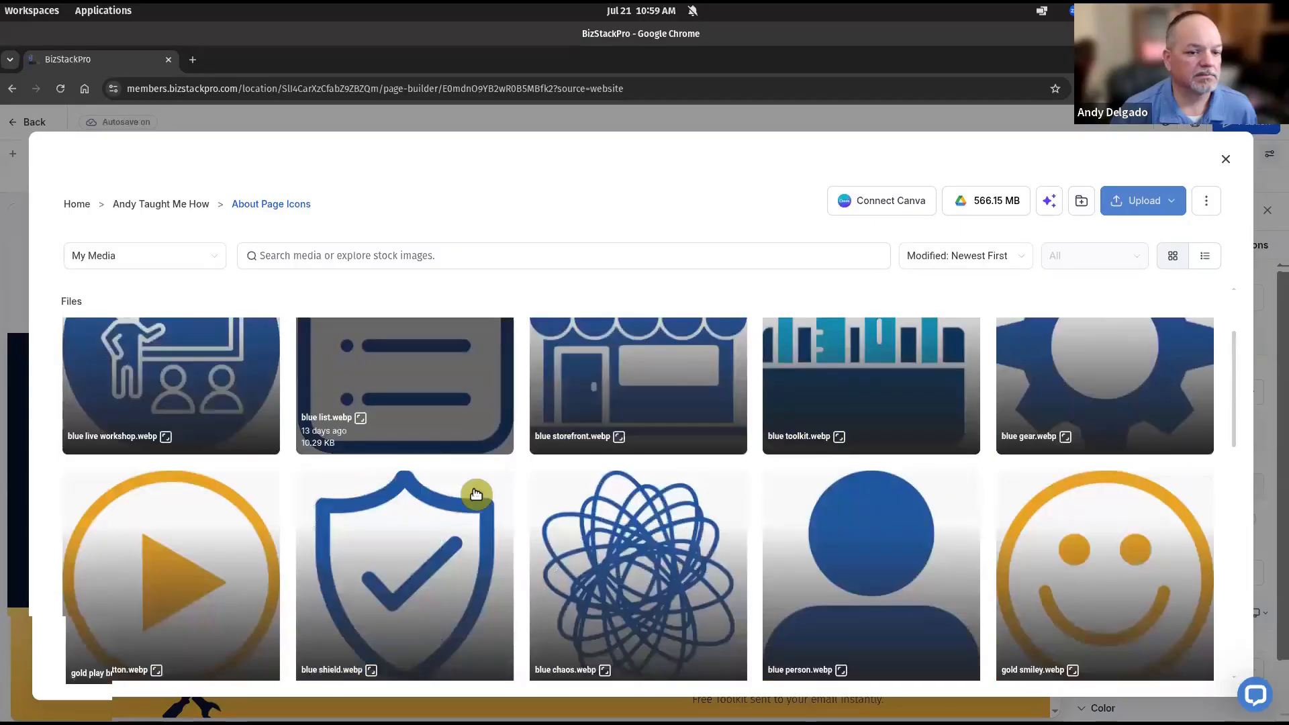
pyautogui.scroll(-8, 476, 495)
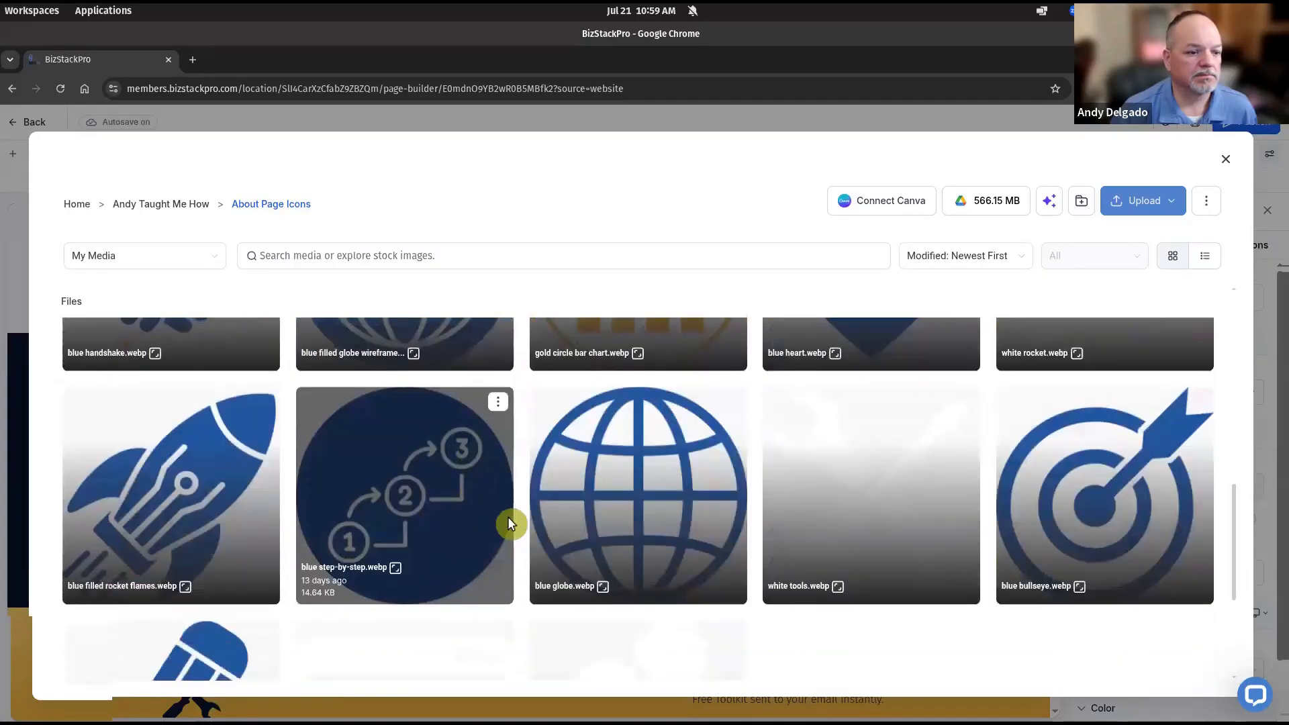
pyautogui.scroll(-3, 508, 518)
pyautogui.click(632, 607)
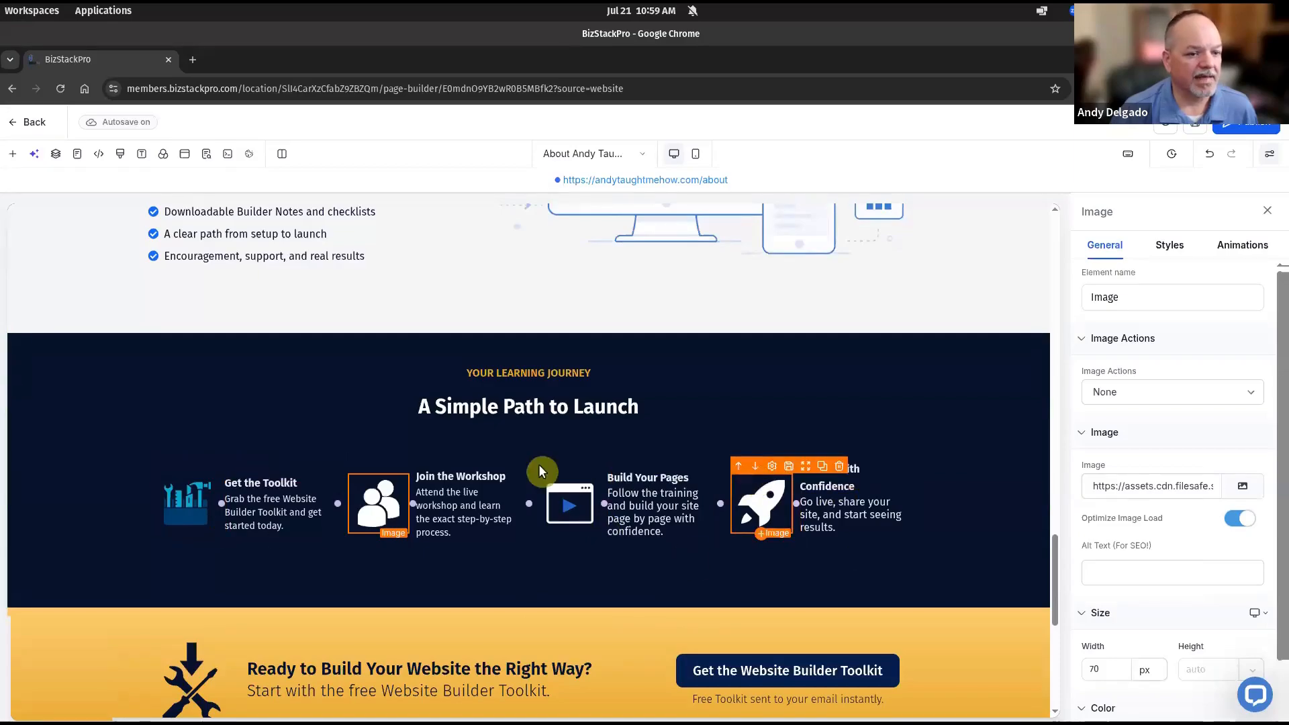
# Replace the Get the Toolkit icon with the white tools image from About Page Icons
pyautogui.click(192, 516)
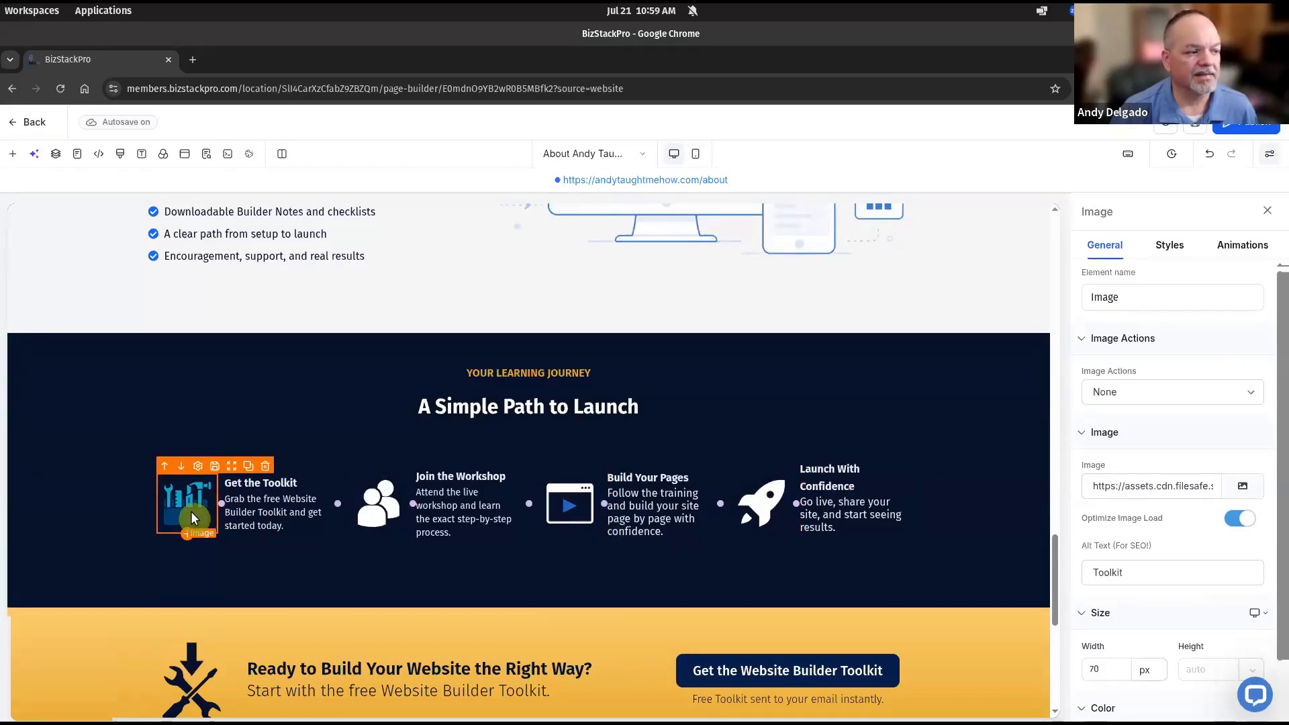
pyautogui.click(1245, 495)
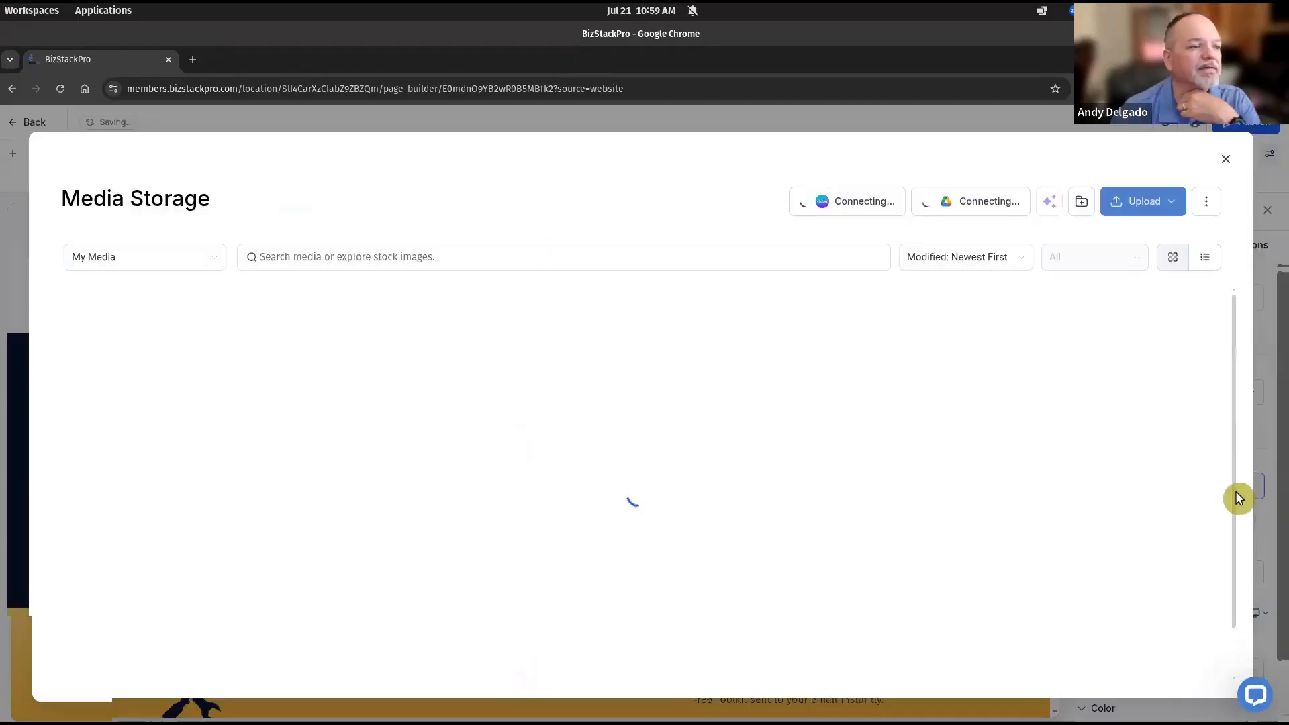
pyautogui.click(392, 344)
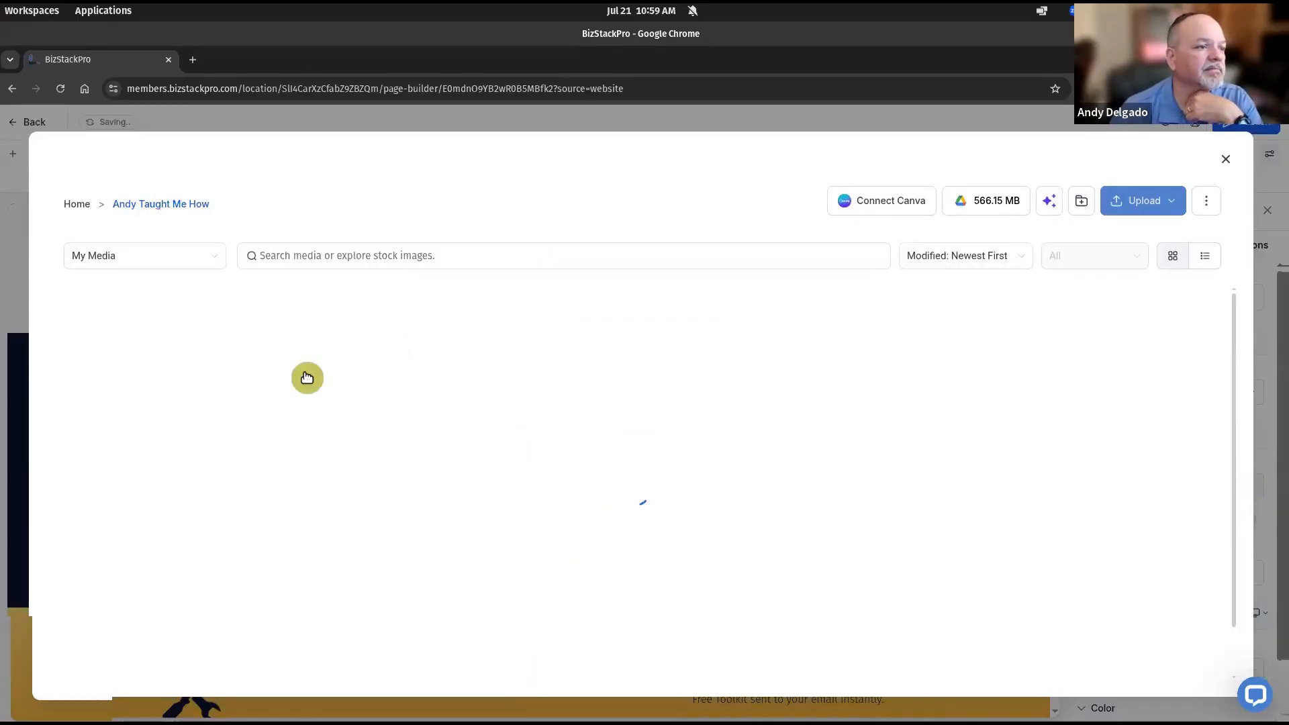
pyautogui.click(371, 367)
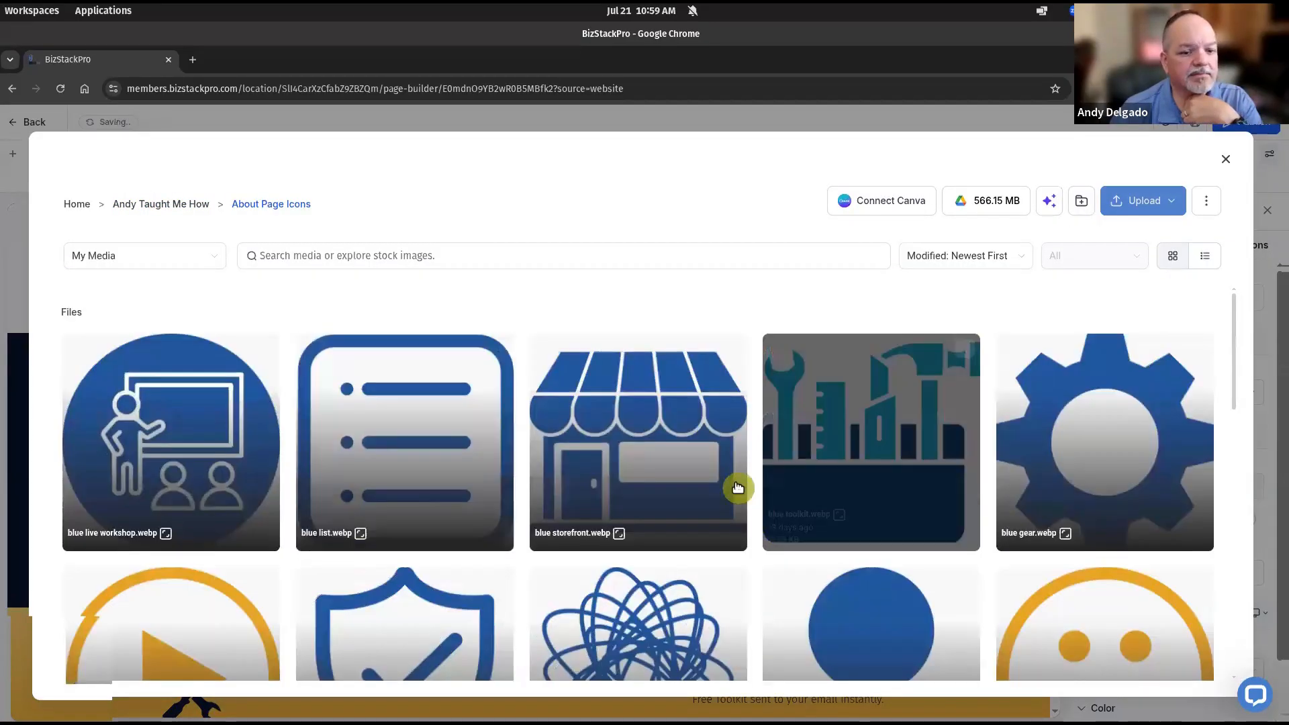
pyautogui.scroll(-10, 941, 504)
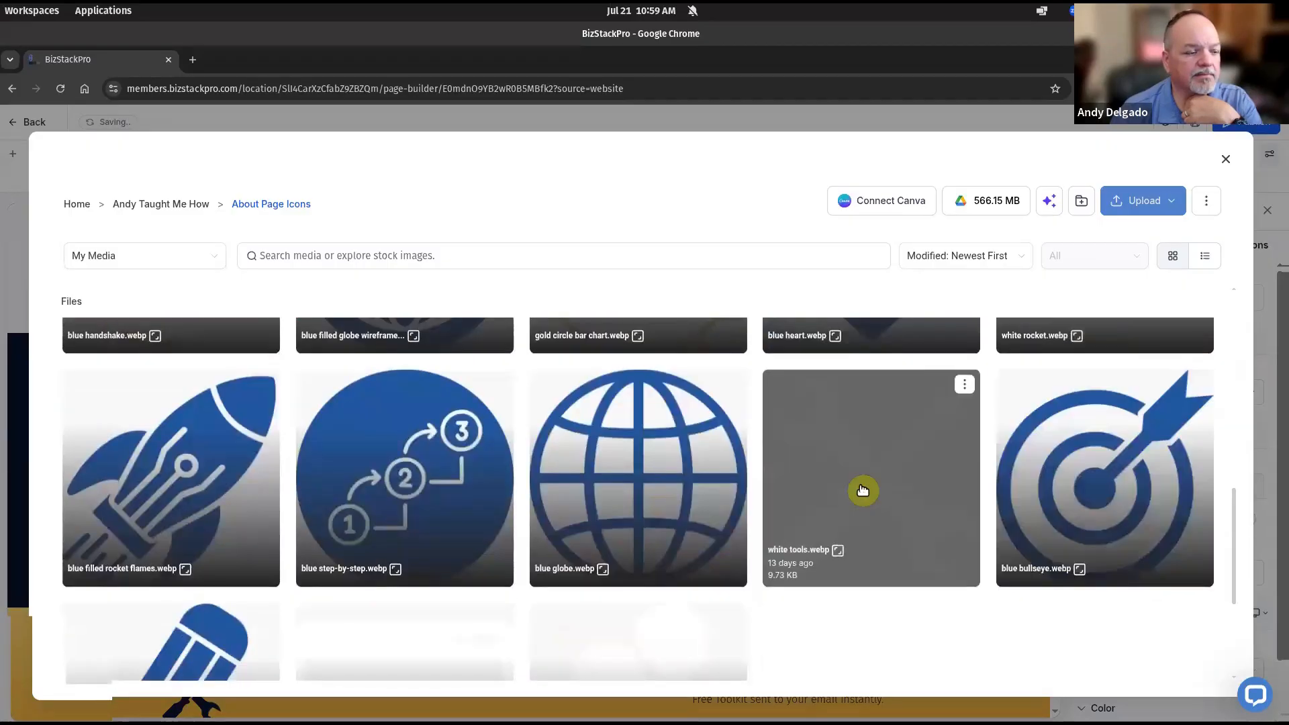
pyautogui.doubleClick(863, 490)
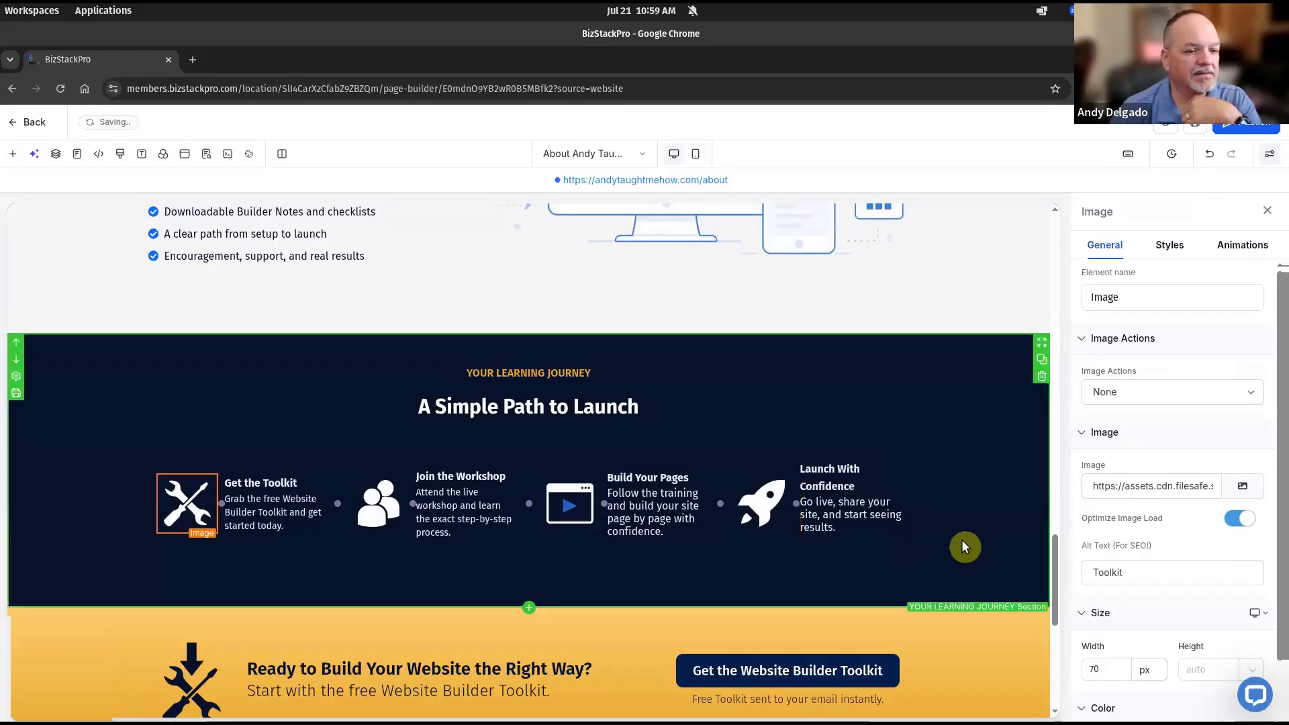
# Narrow the icon columns of all four steps, rocket, Build, Workshop and Toolkit, by dragging leftward
pyautogui.click(794, 507)
pyautogui.moveTo(797, 504); pyautogui.dragTo(780, 506)
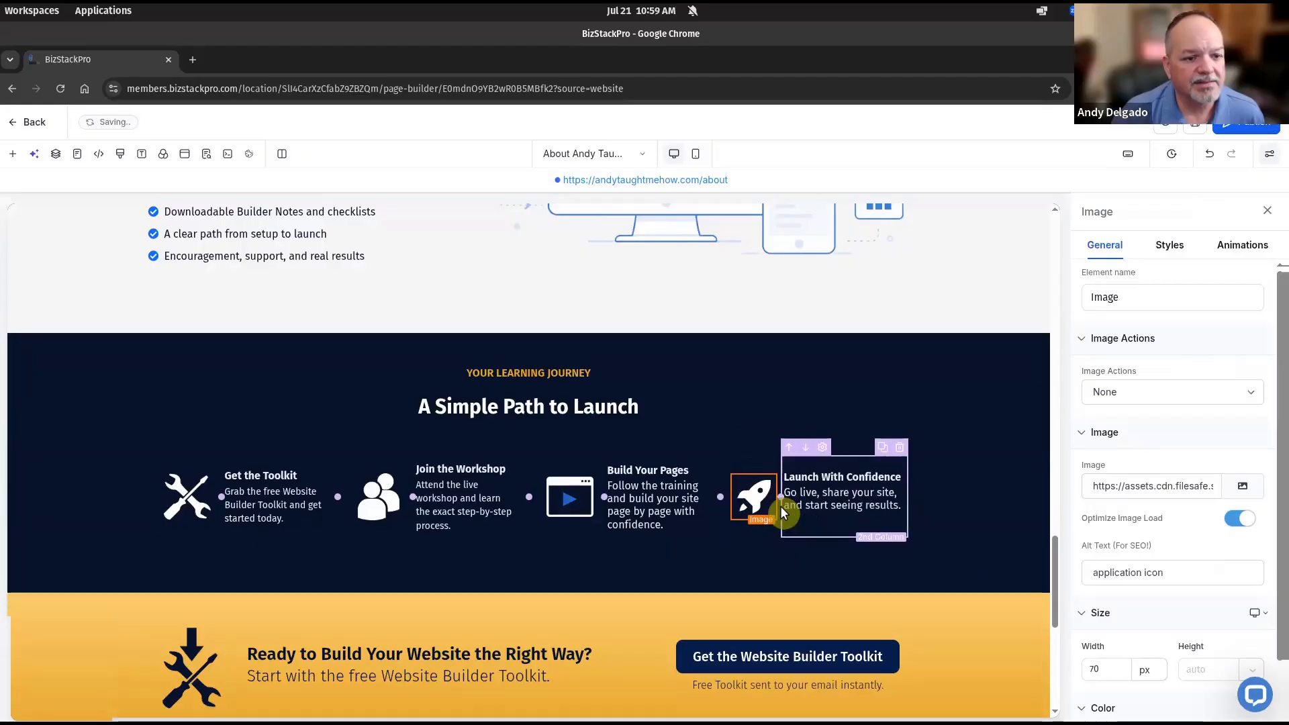
pyautogui.moveTo(780, 506); pyautogui.dragTo(784, 502)
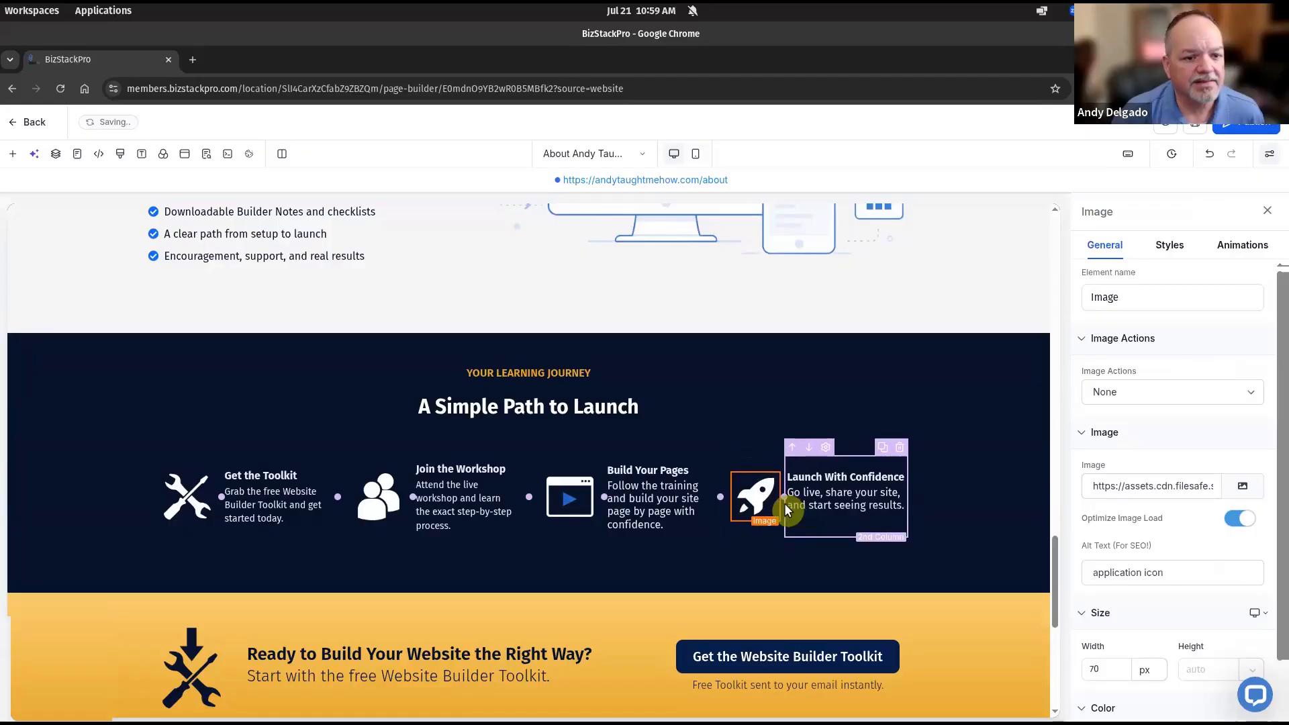
pyautogui.click(982, 518)
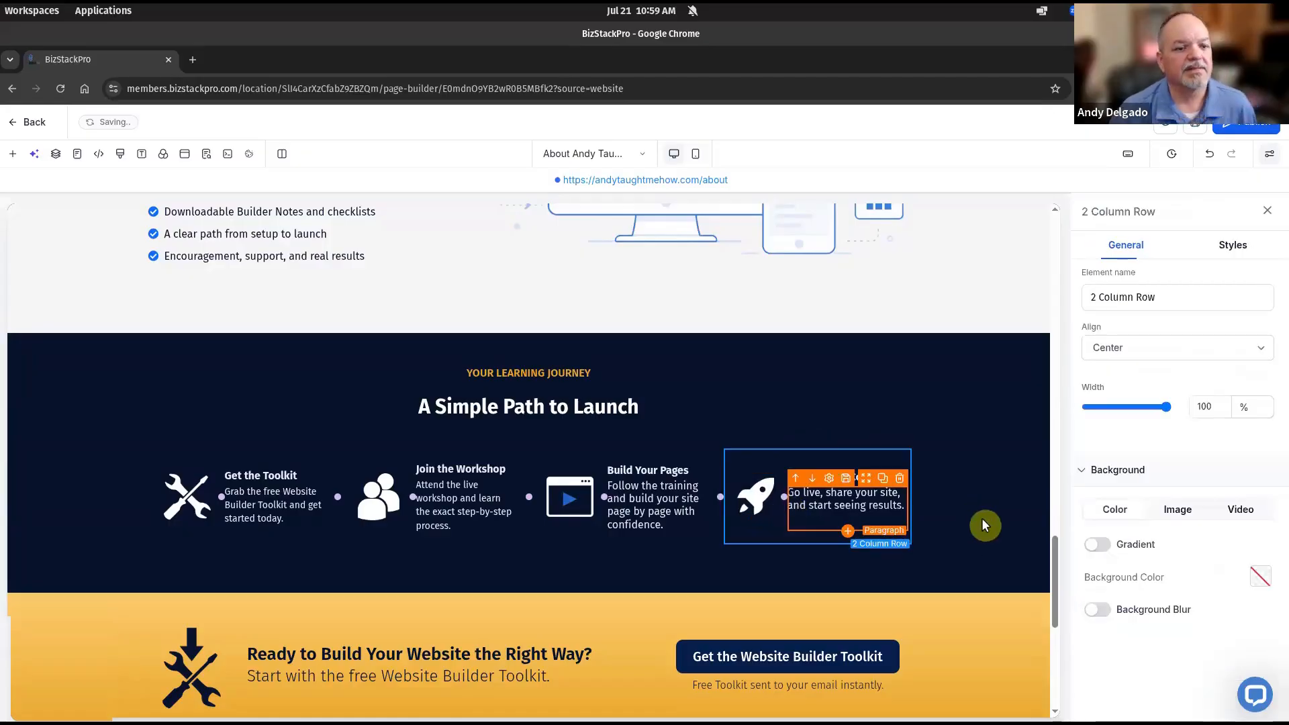
pyautogui.click(982, 518)
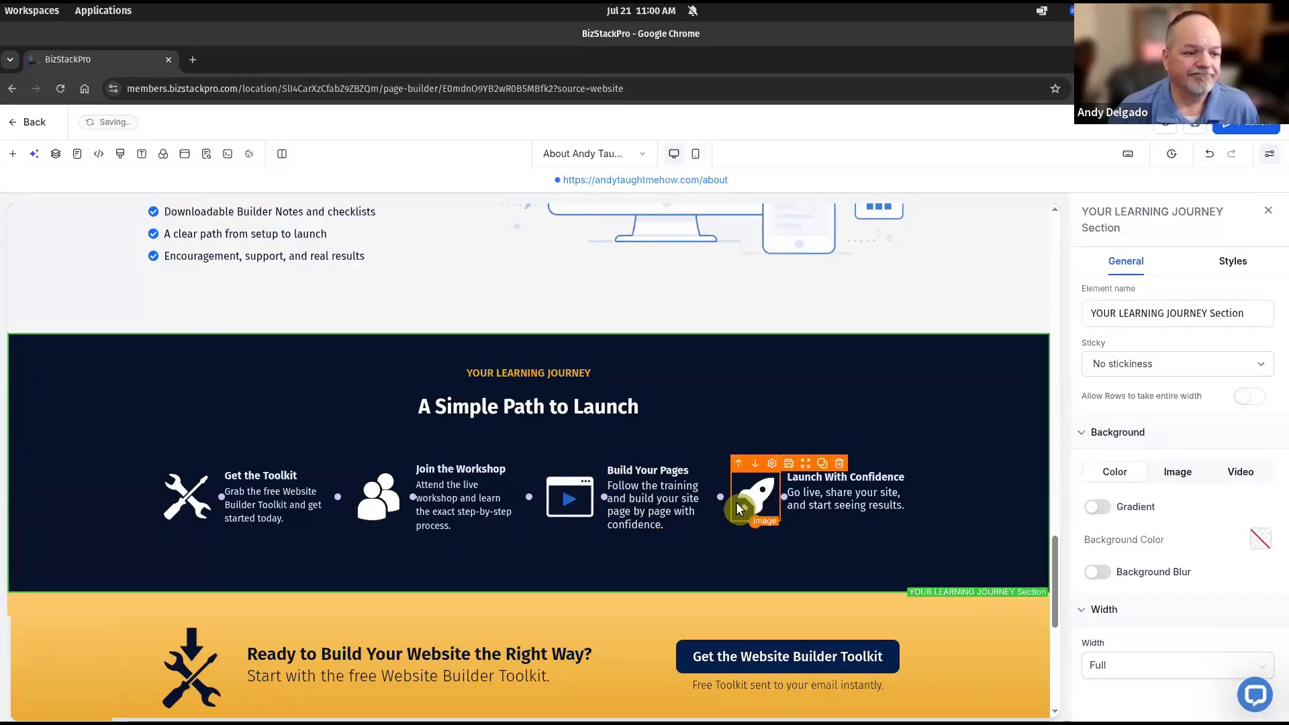
pyautogui.moveTo(604, 497); pyautogui.dragTo(596, 495)
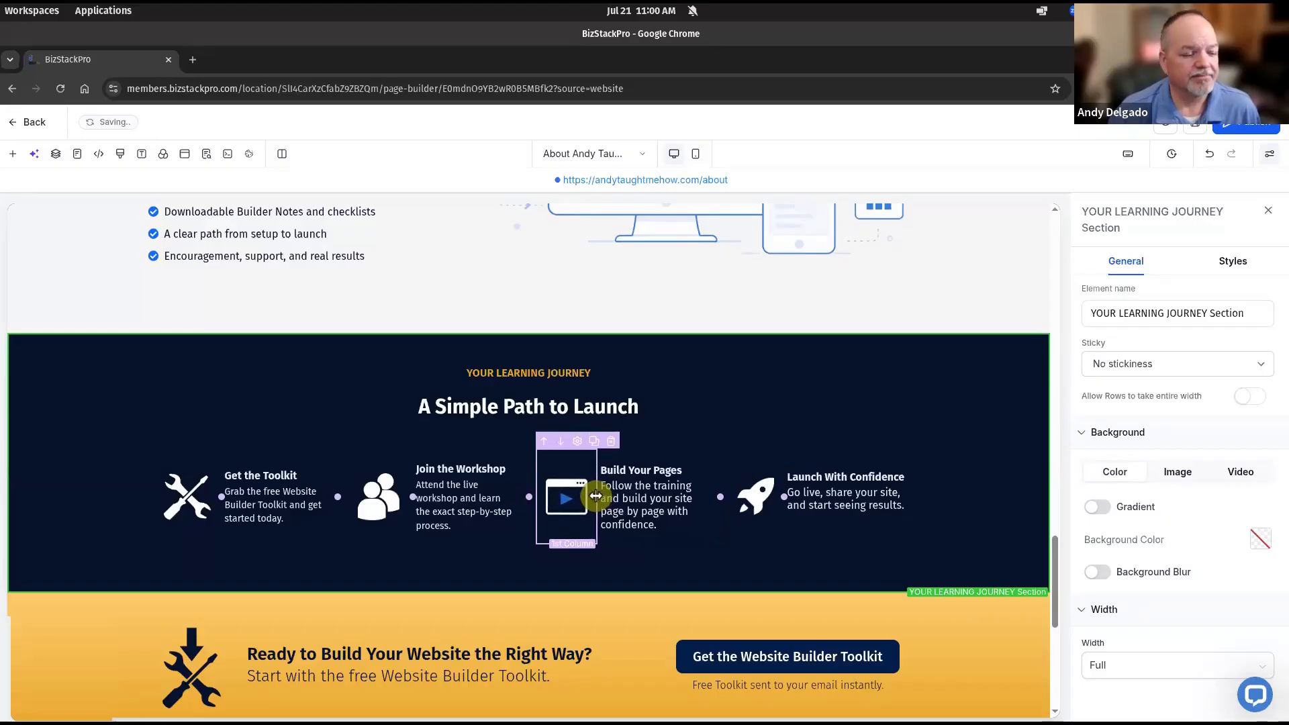
pyautogui.moveTo(412, 496); pyautogui.dragTo(402, 495)
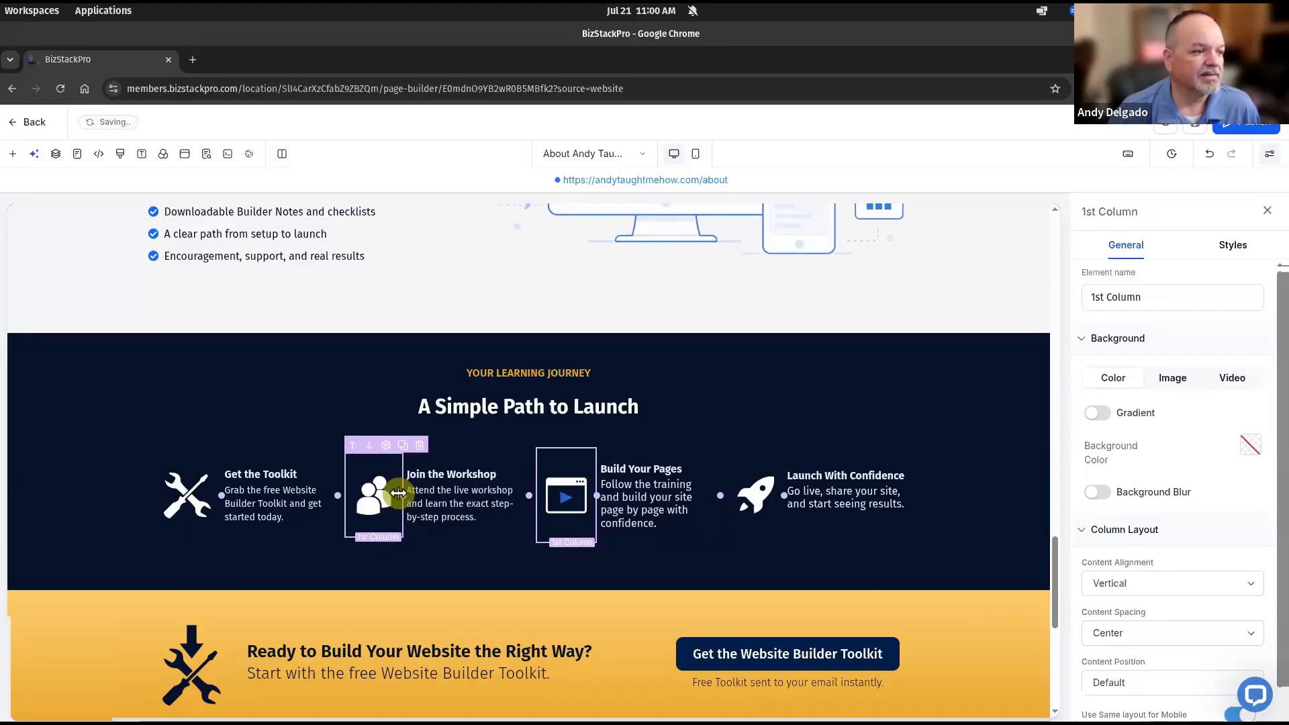
pyautogui.moveTo(221, 495); pyautogui.dragTo(209, 495)
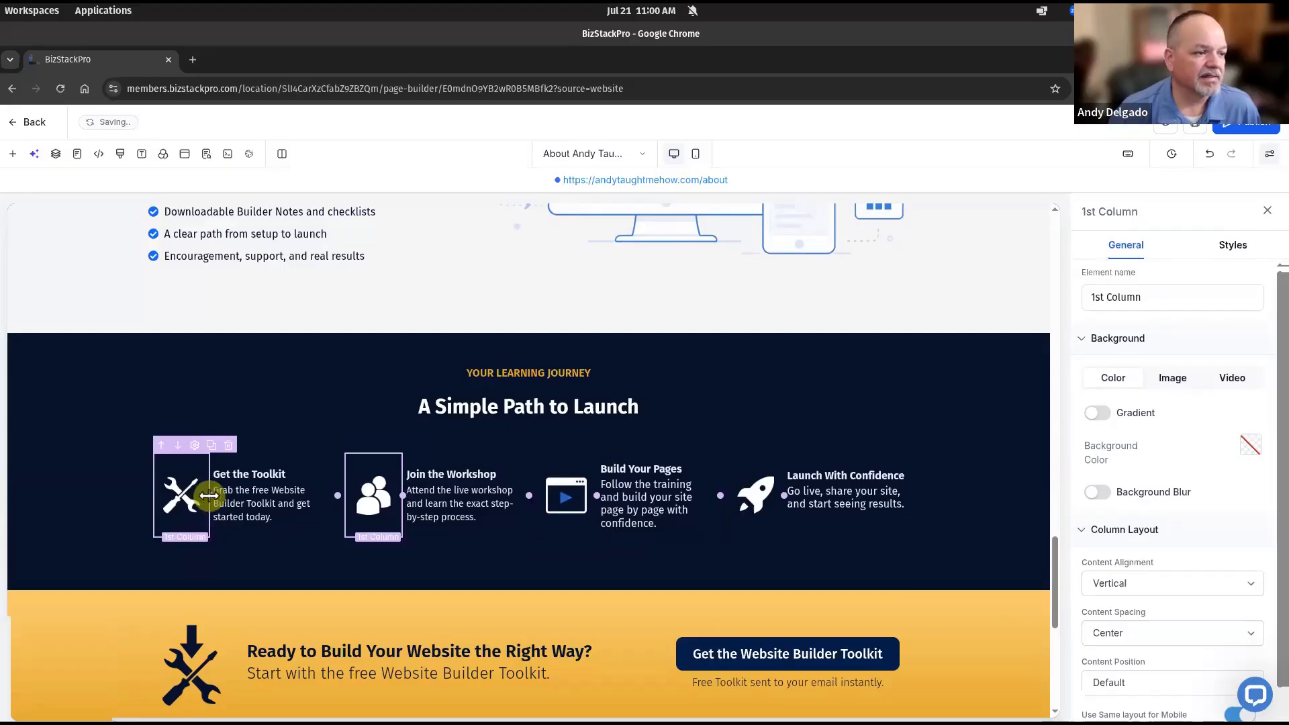
pyautogui.click(1018, 484)
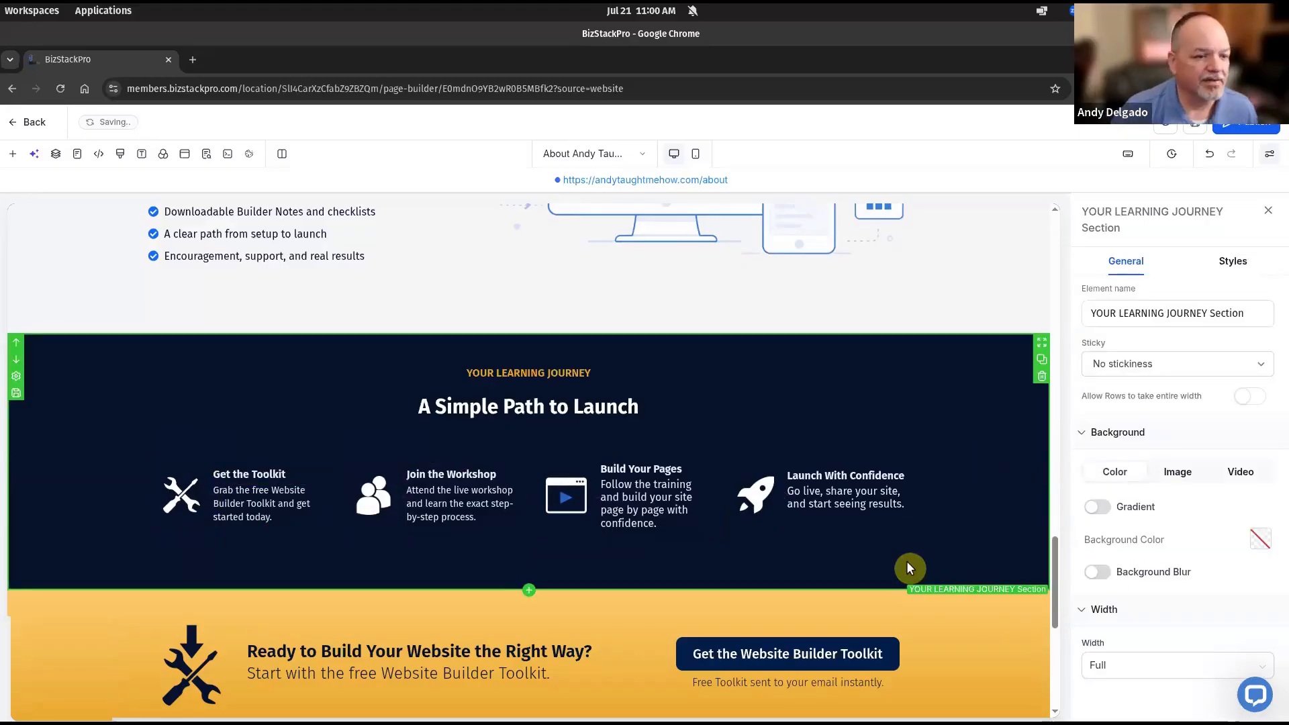
# Set the bottom margin of the Toolkit, Workshop, Build and Launch step rows to AUTO
pyautogui.click(213, 543)
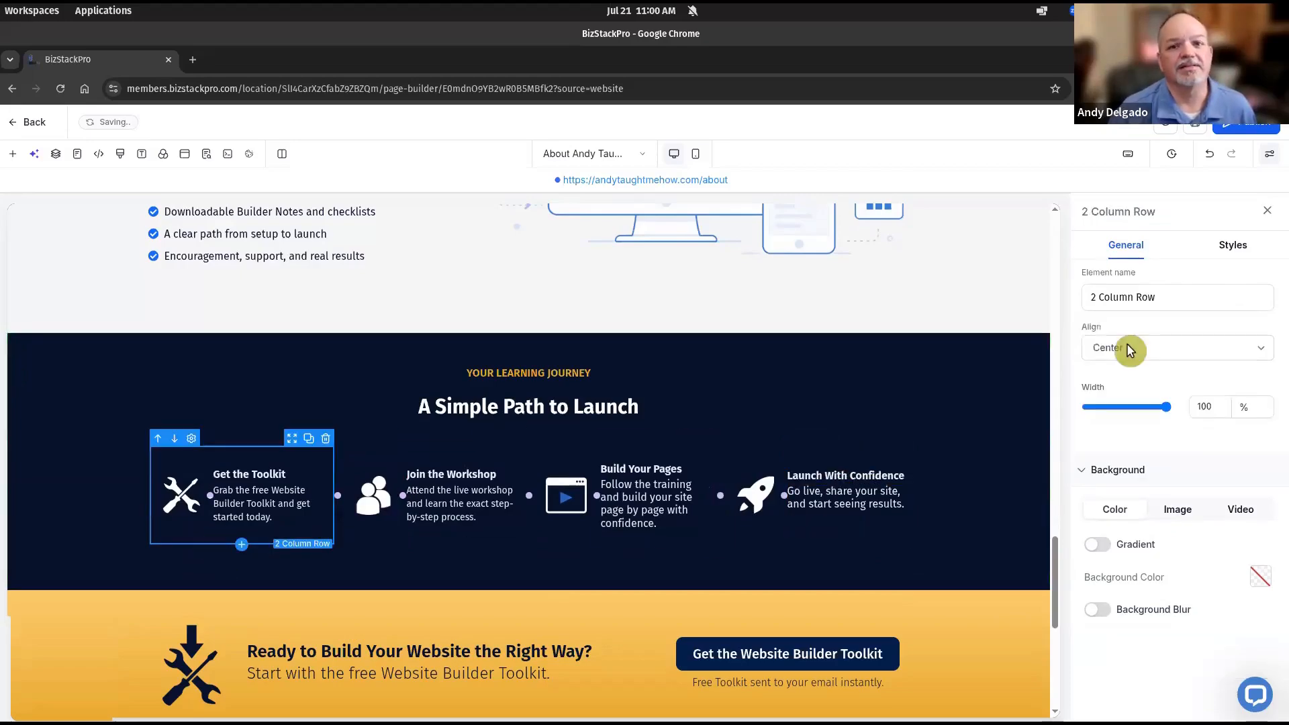
pyautogui.click(1231, 246)
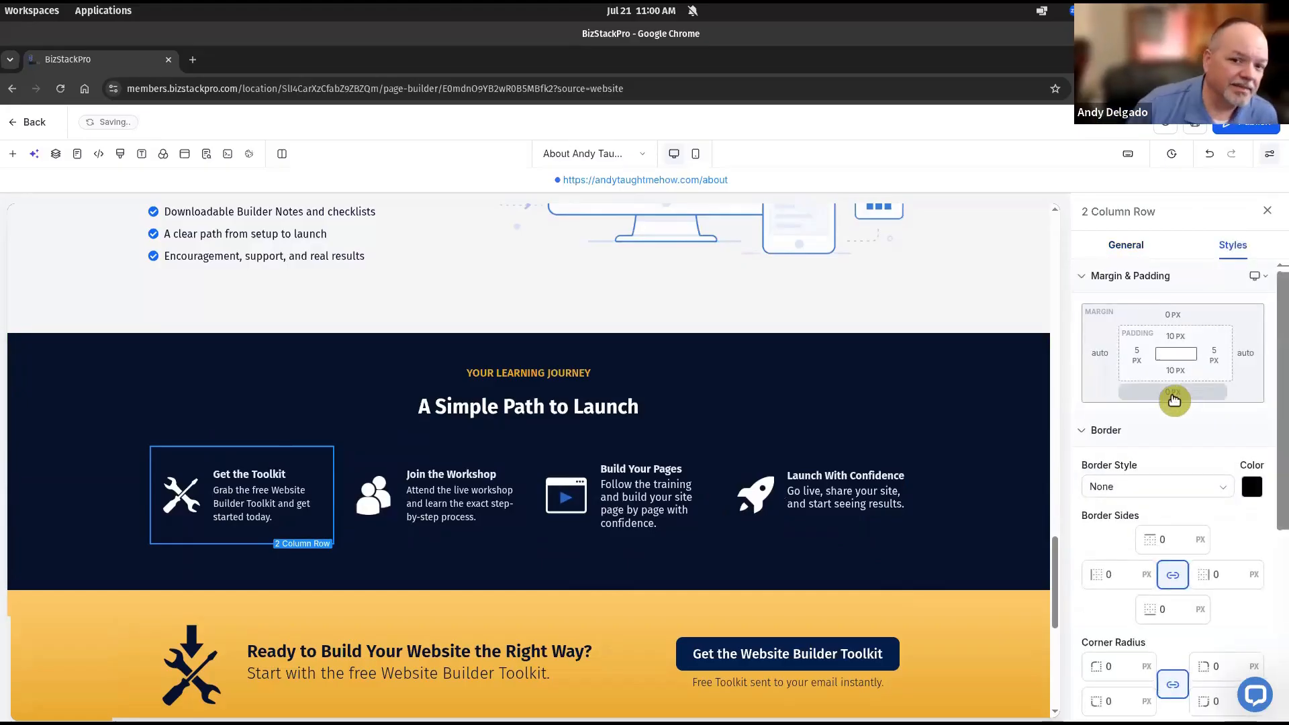
pyautogui.click(1172, 393)
pyautogui.click(1123, 460)
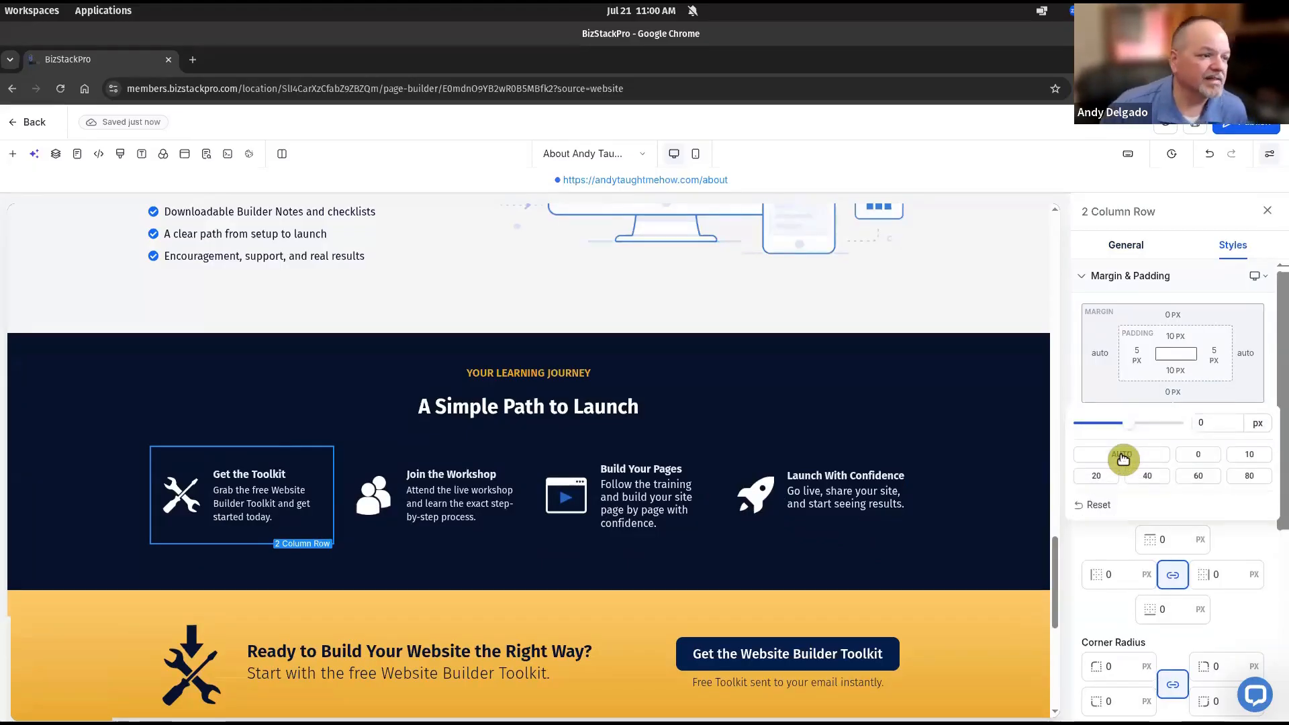
pyautogui.click(448, 545)
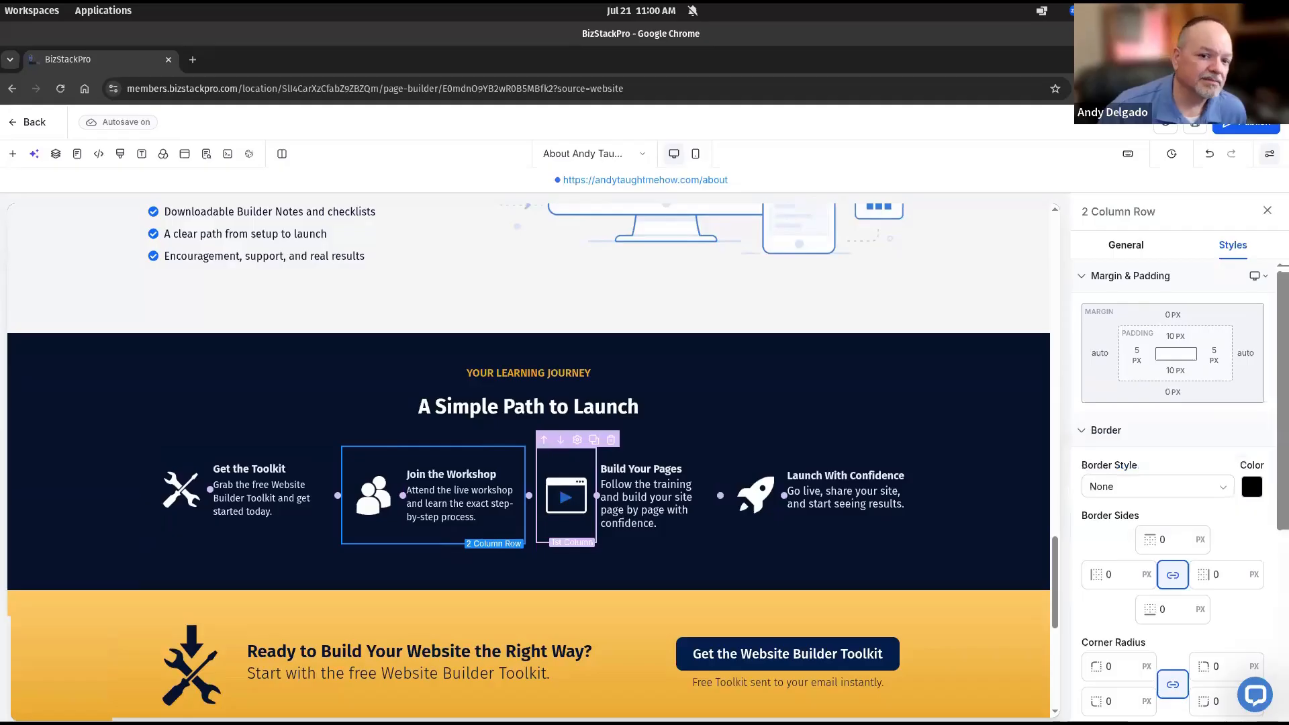
pyautogui.click(1170, 400)
pyautogui.click(1119, 455)
pyautogui.click(618, 545)
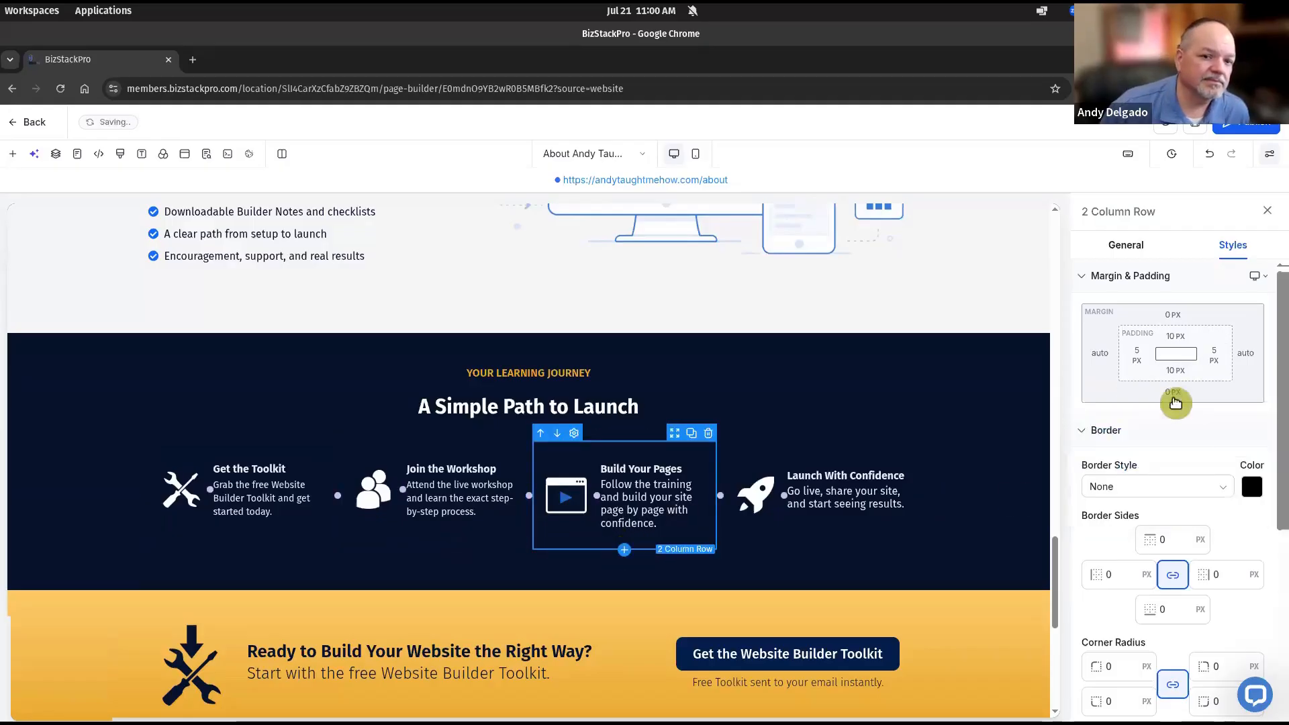
pyautogui.click(1173, 397)
pyautogui.click(820, 539)
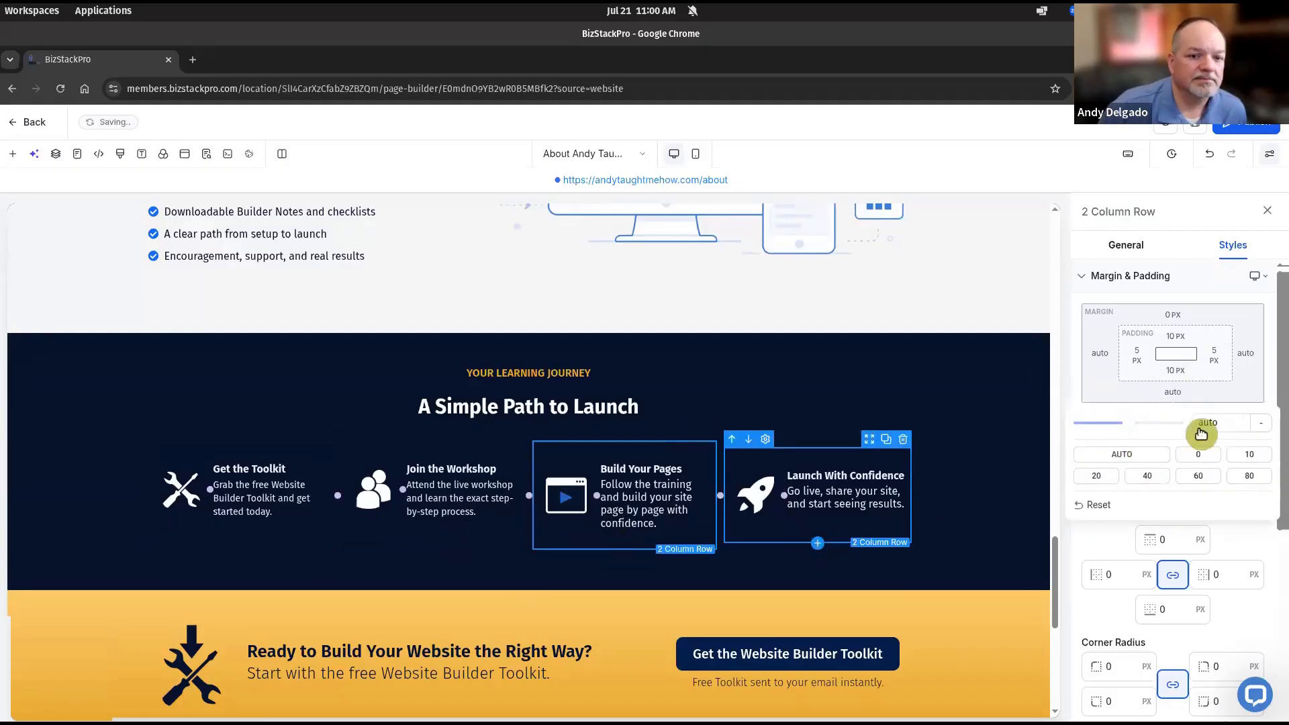
pyautogui.click(1173, 393)
pyautogui.click(1117, 455)
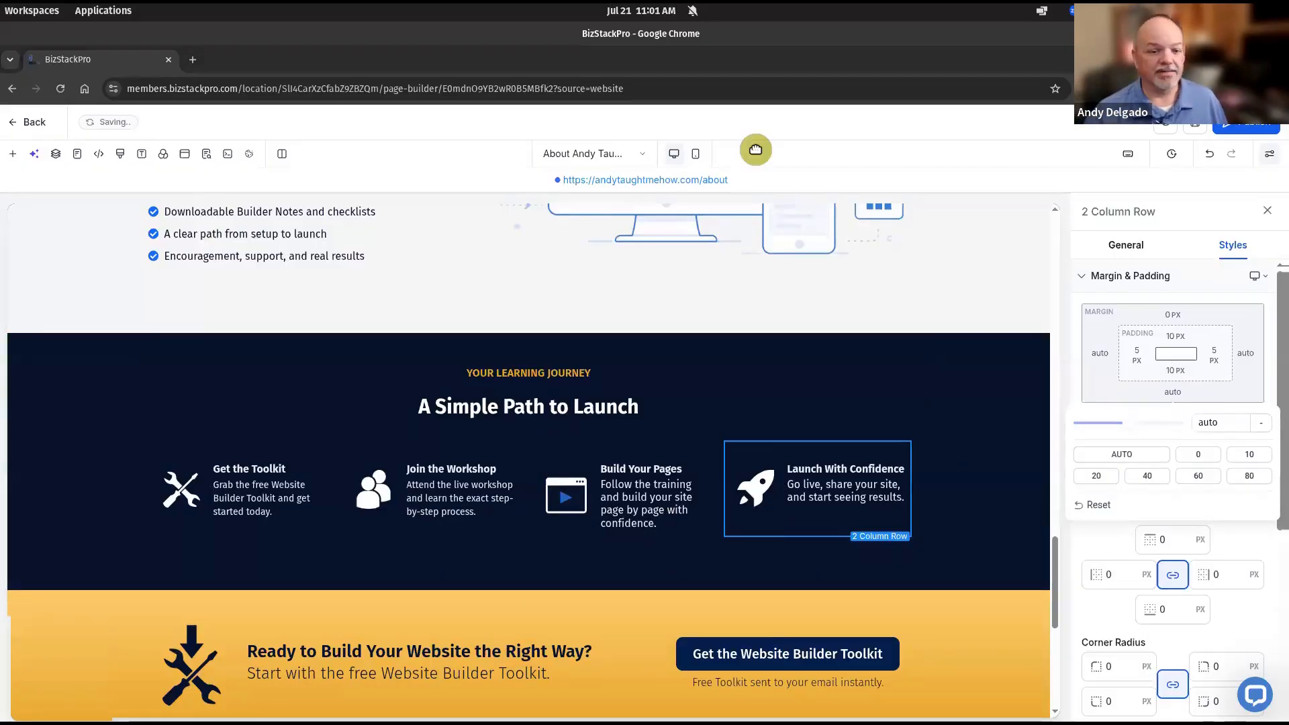
pyautogui.moveTo(717, 139); pyautogui.dragTo(451, 172)
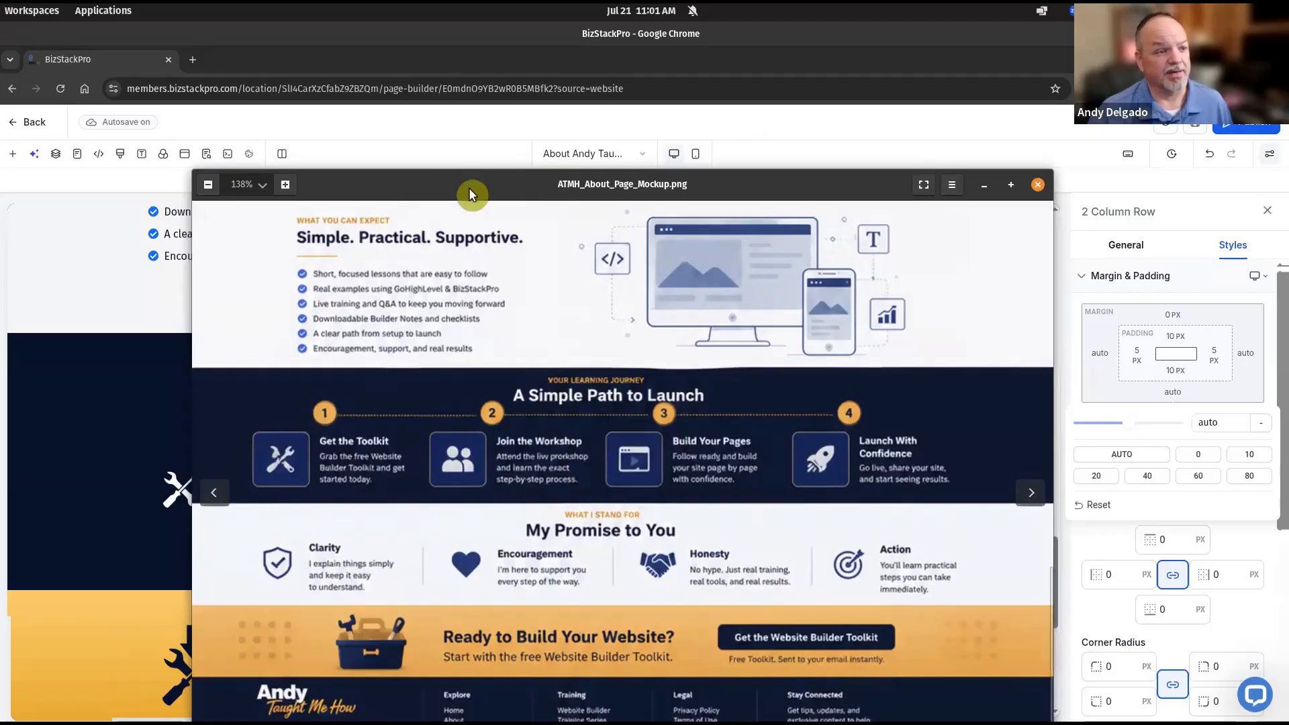
pyautogui.moveTo(469, 191); pyautogui.dragTo(274, 262)
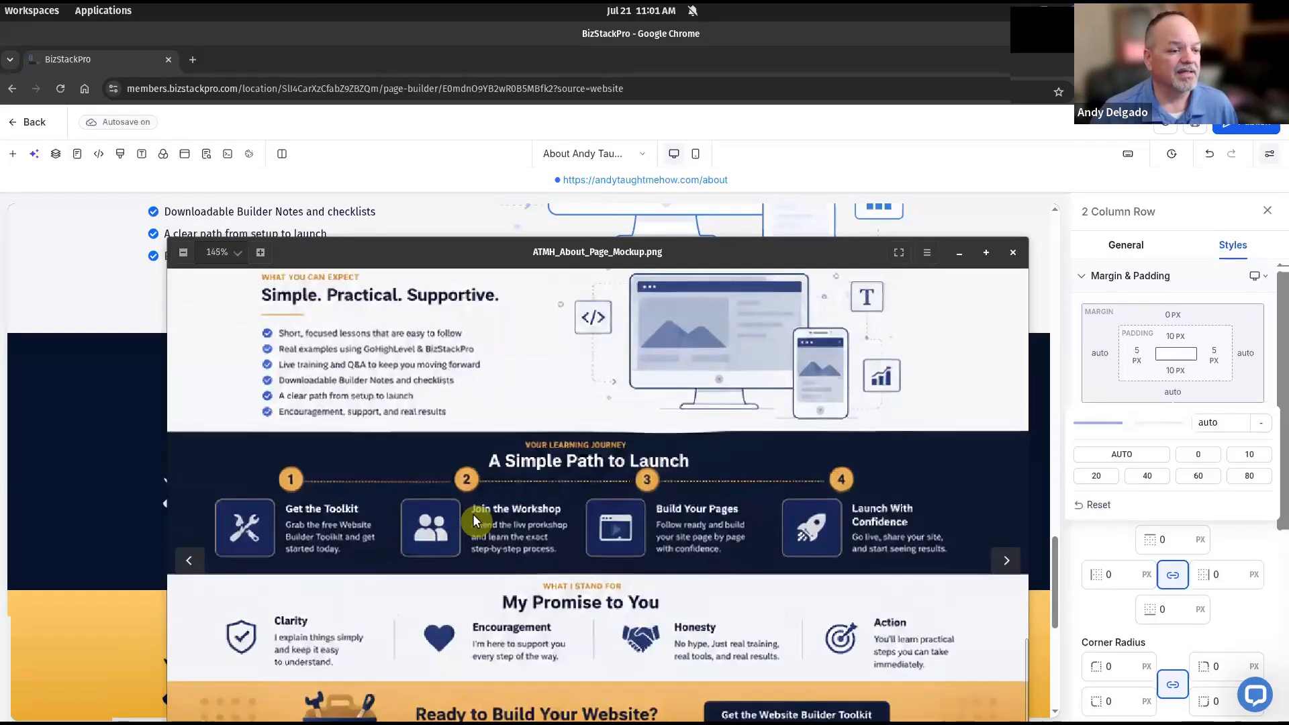
pyautogui.scroll(1, 473, 514)
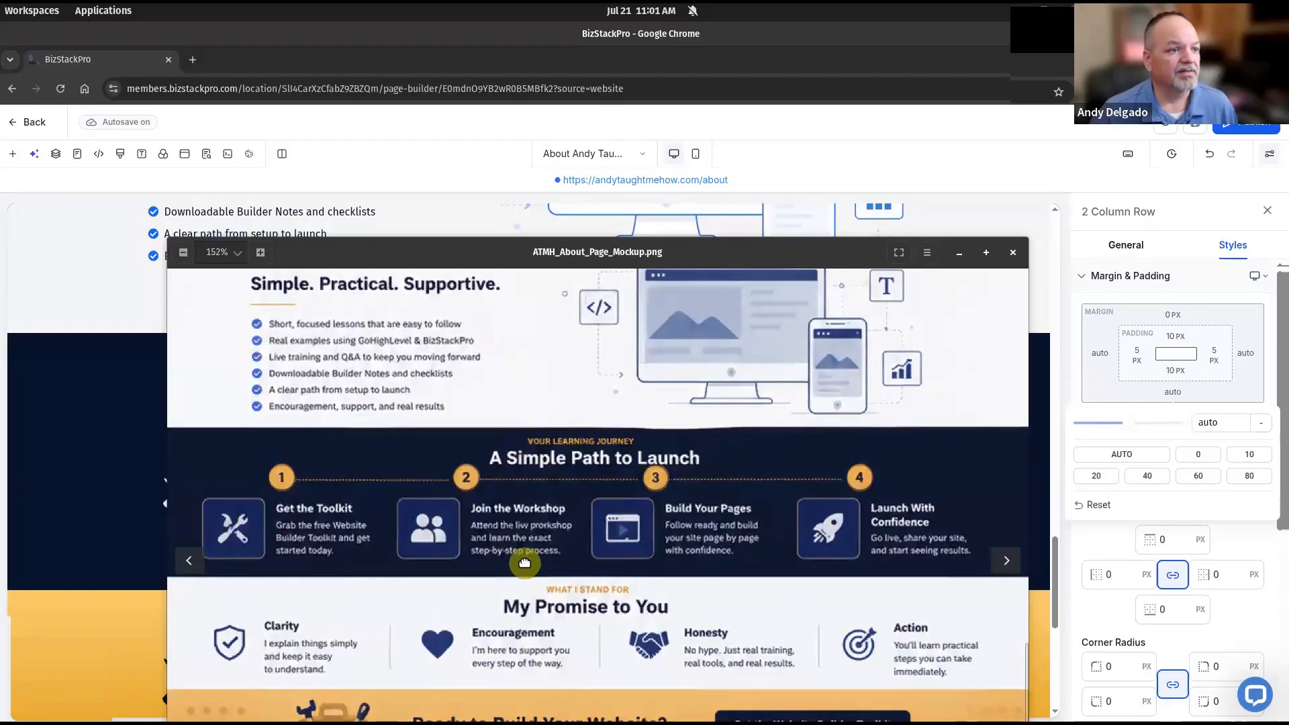
pyautogui.scroll(3, 529, 660)
pyautogui.scroll(5, 549, 585)
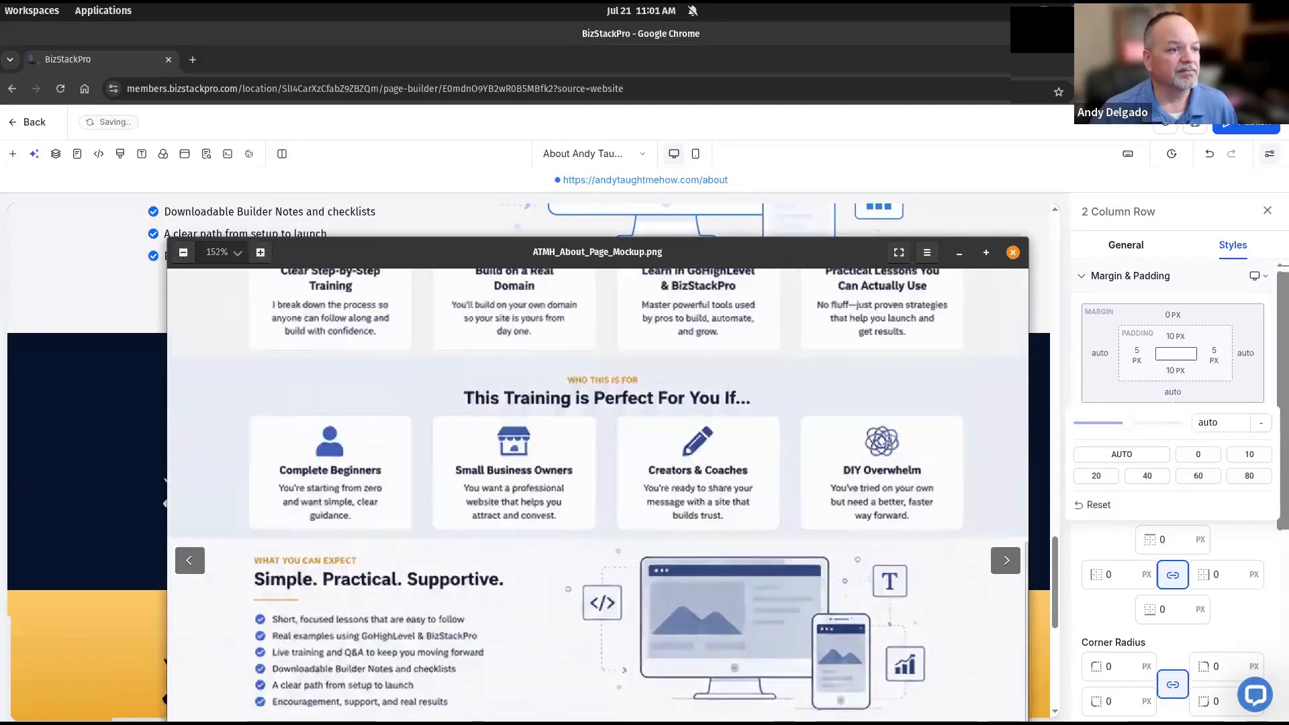
pyautogui.scroll(-5, 547, 530)
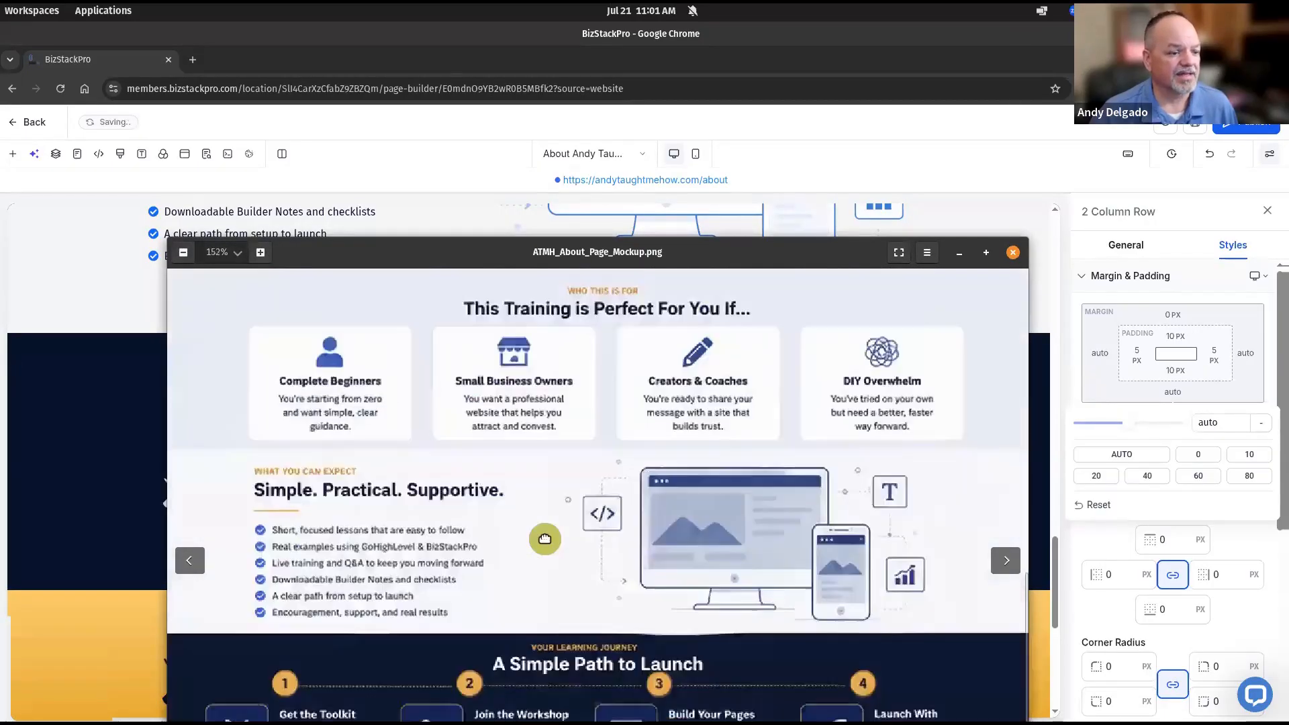
pyautogui.scroll(-2, 567, 538)
pyautogui.moveTo(569, 394); pyautogui.dragTo(569, 329)
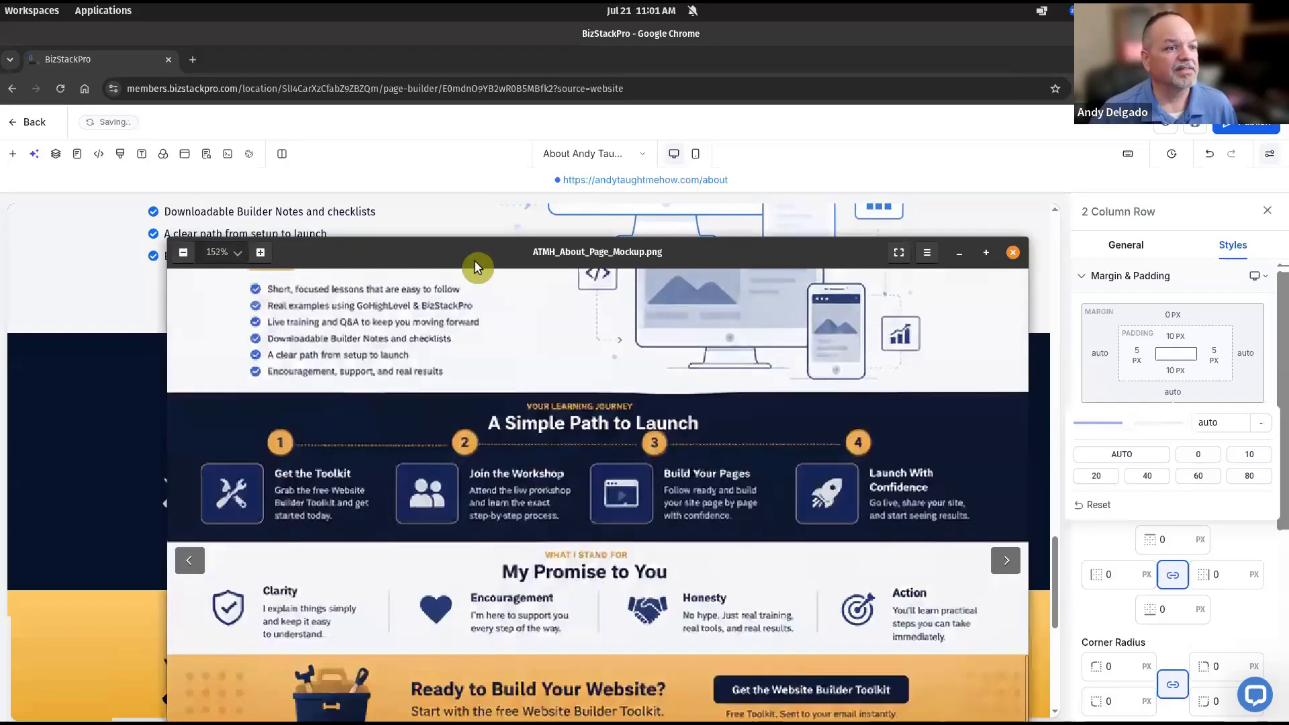
pyautogui.moveTo(470, 256); pyautogui.dragTo(470, 724)
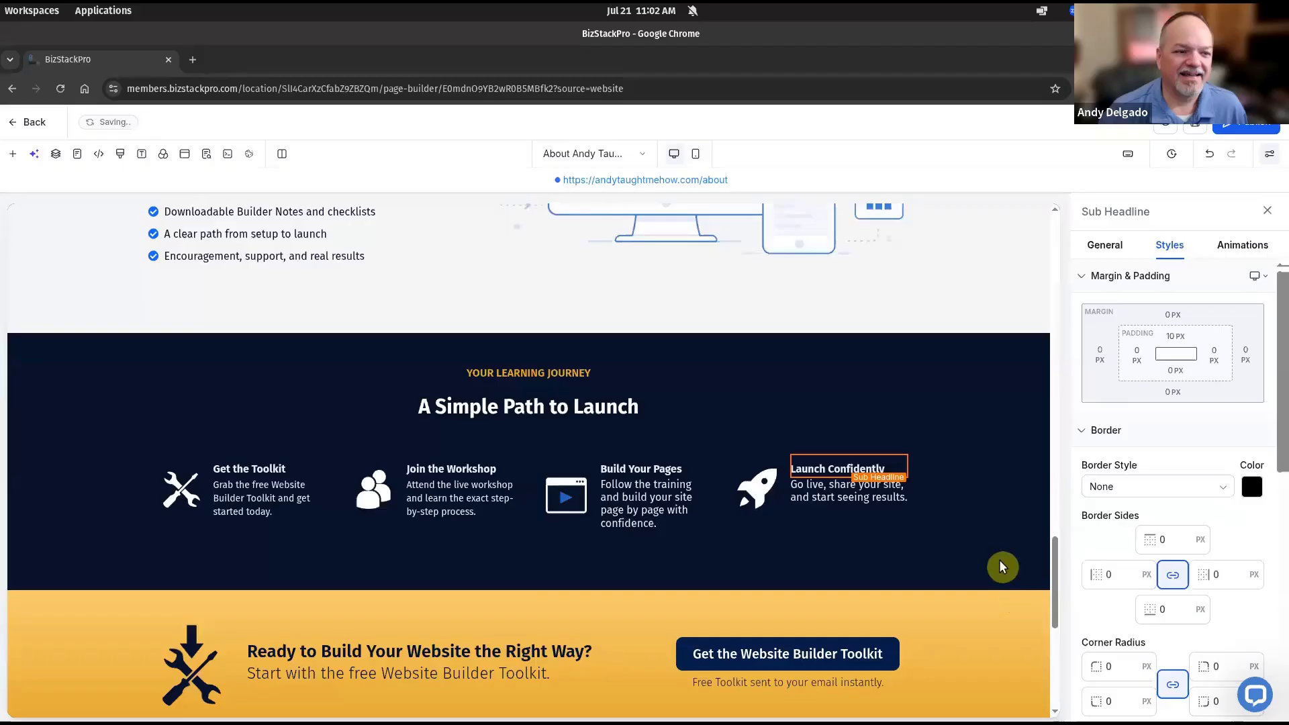
# Select the learning journey section to confirm the fourth step heading 'Launch Confidently'
pyautogui.click(997, 557)
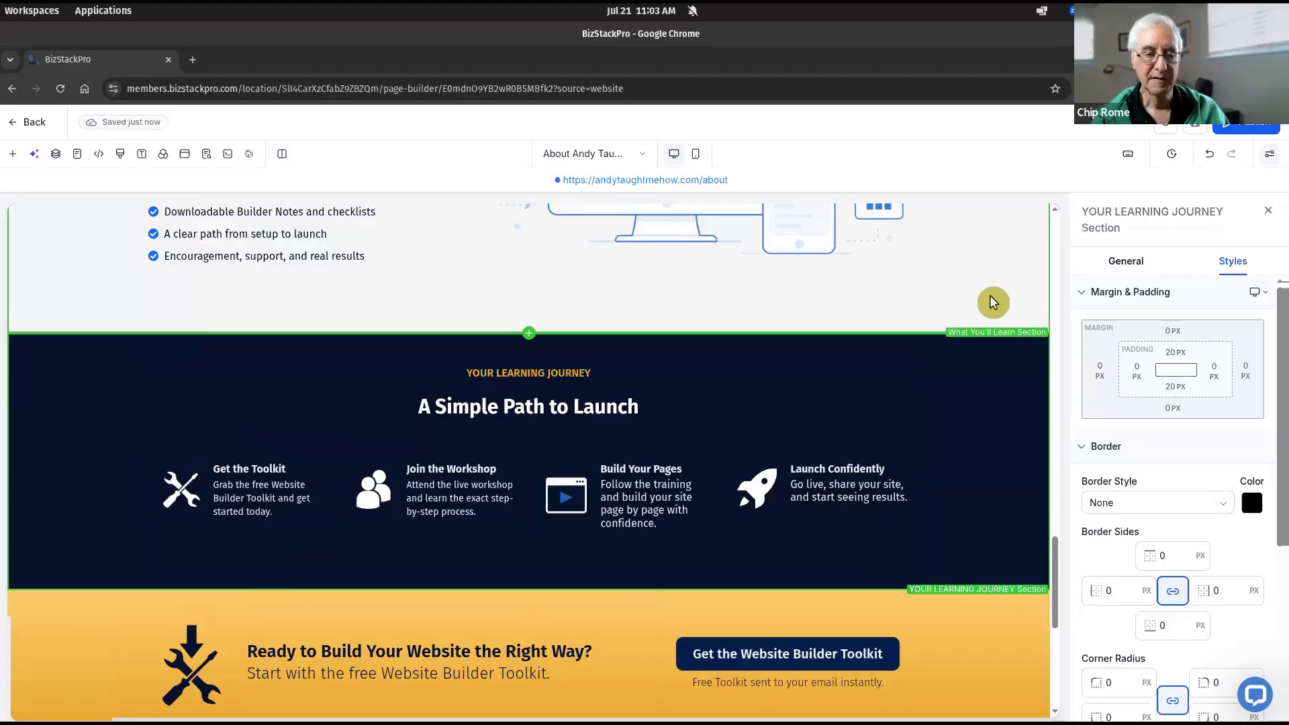
# Delete 'your site' from the Build Your Pages description, leaving 'build page by page with confidence.'
pyautogui.click(653, 499)
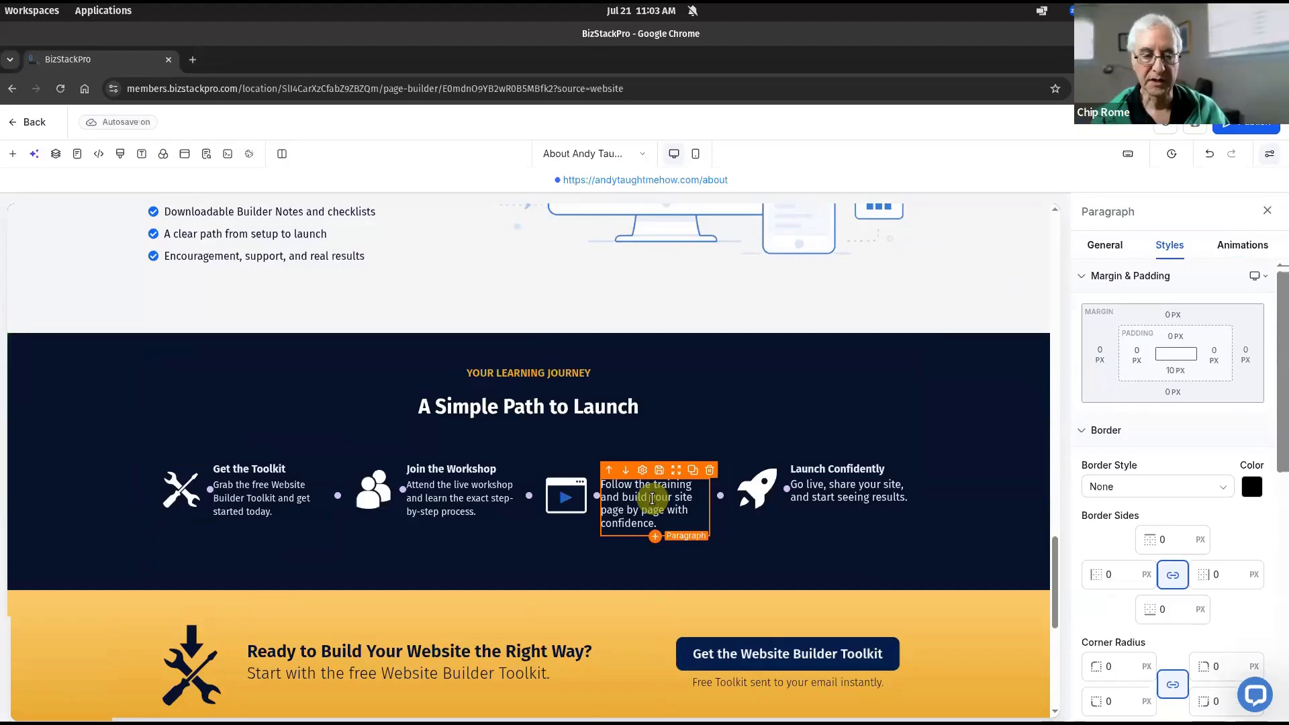
pyautogui.click(652, 498)
pyautogui.hotkey('ctrl', 'shift', 'Right')
pyautogui.press('Delete')
pyautogui.press('Delete')
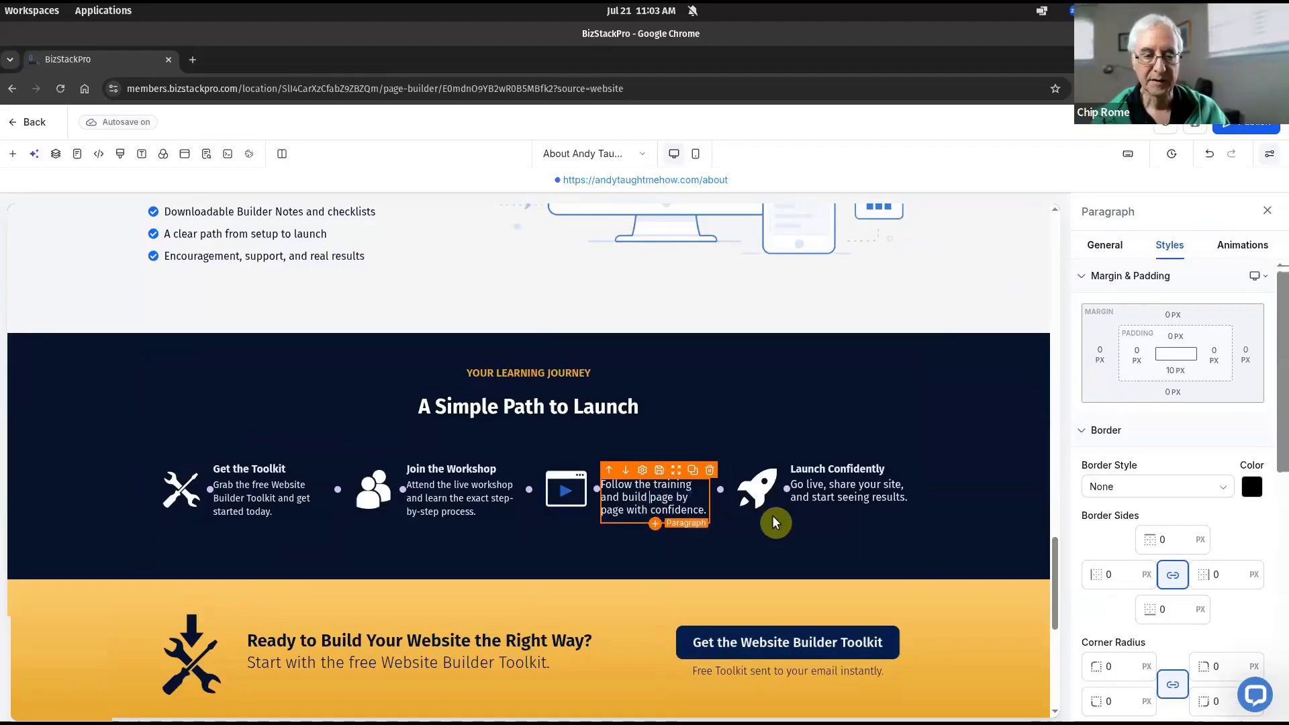
pyautogui.click(979, 530)
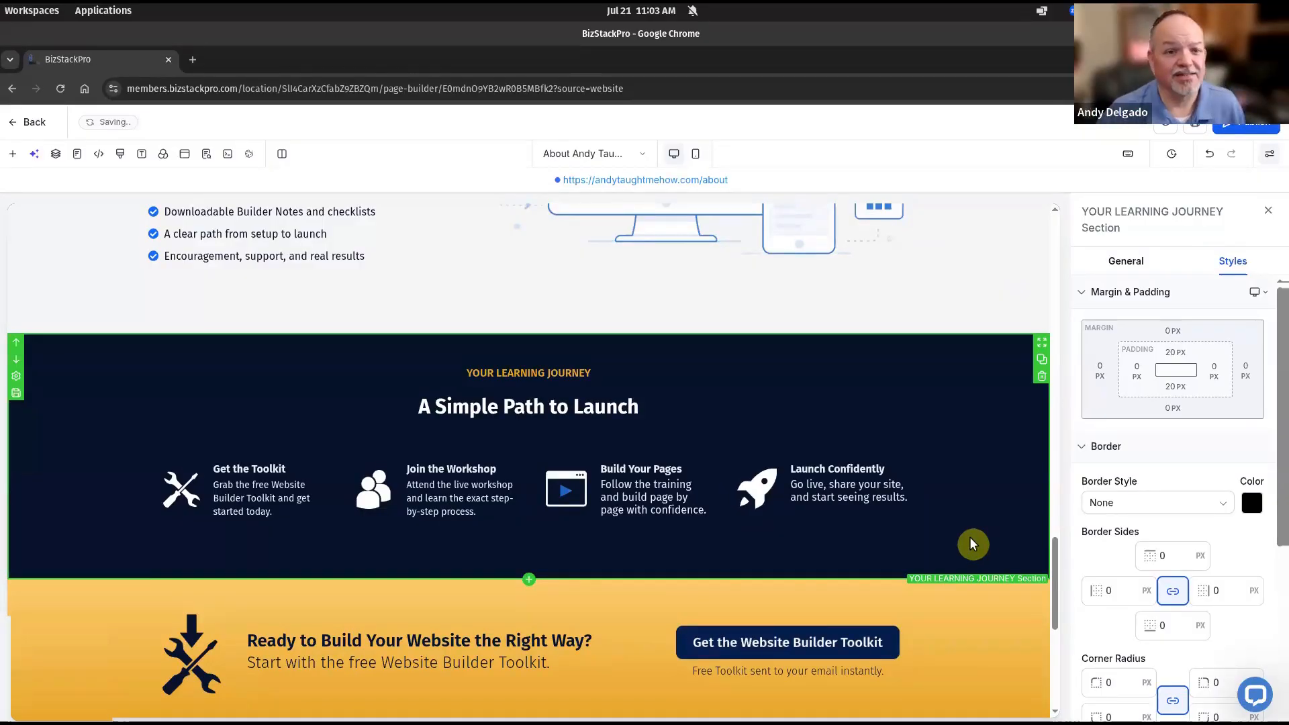
pyautogui.click(805, 417)
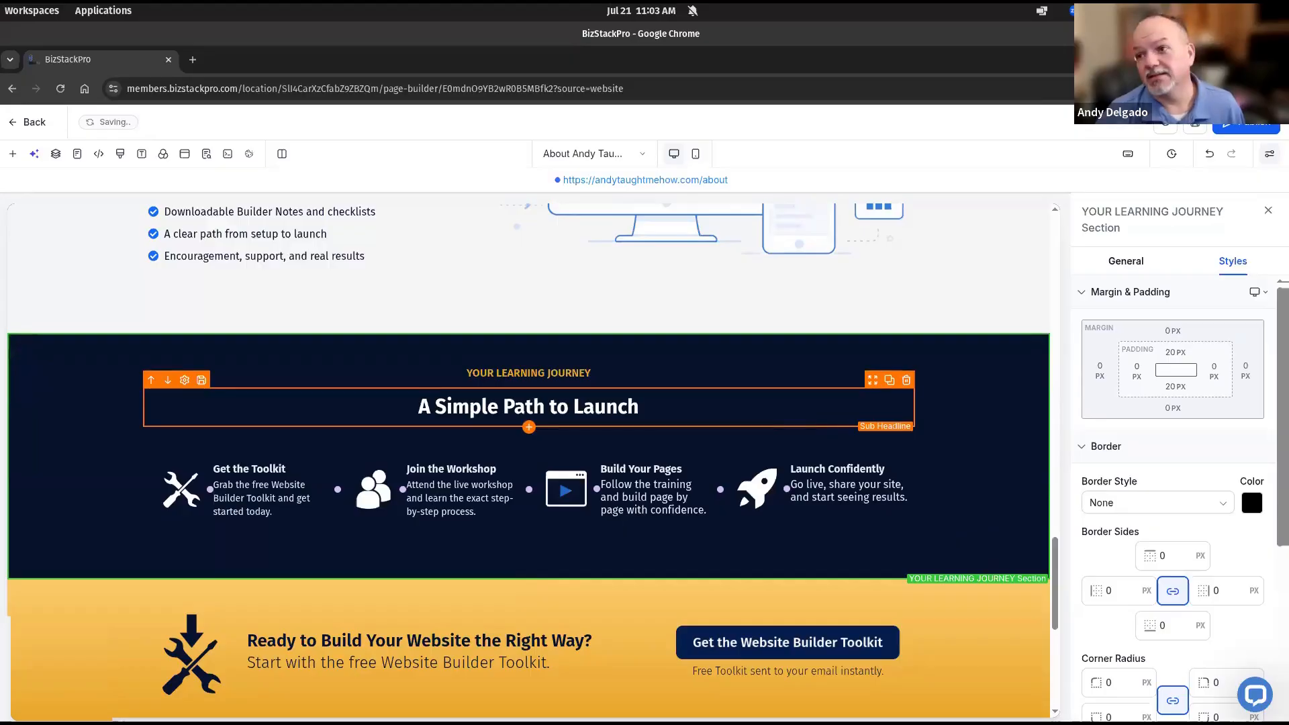